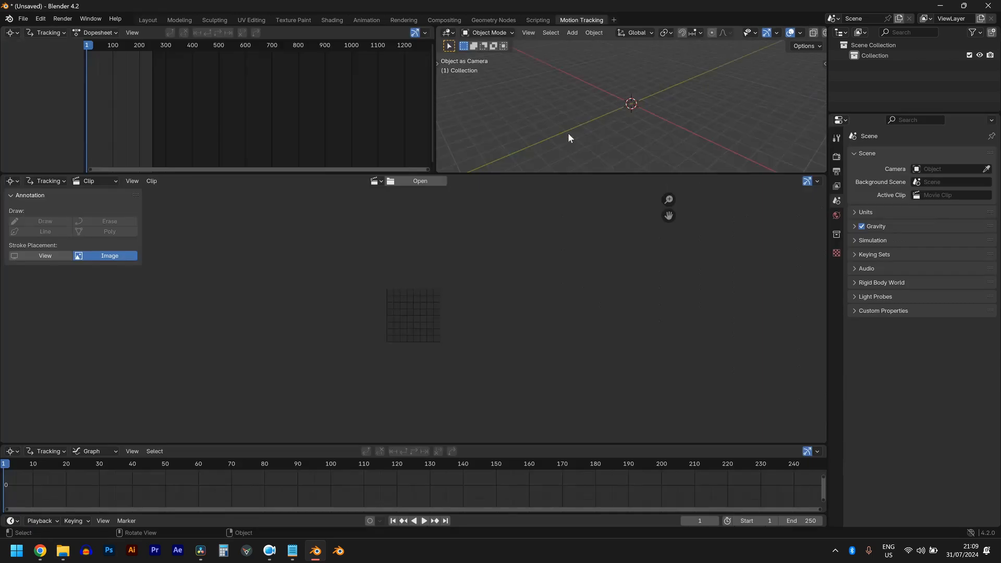
# - Enlarge the movie clip area and load Day 29 Background Video.mp4 into it
pyautogui.moveTo(535, 170); pyautogui.dragTo(539, 82)
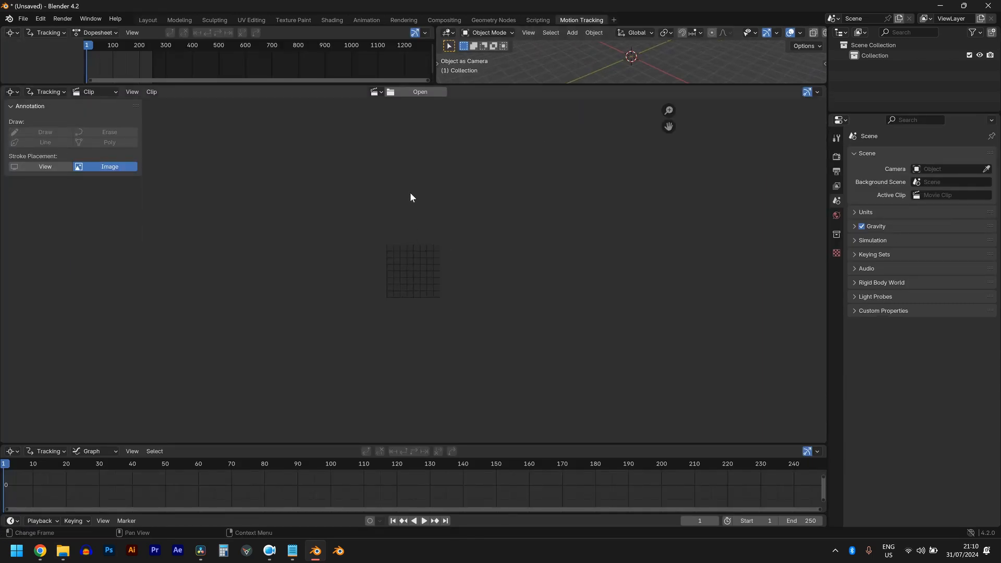
pyautogui.scroll(-1, 566, 103)
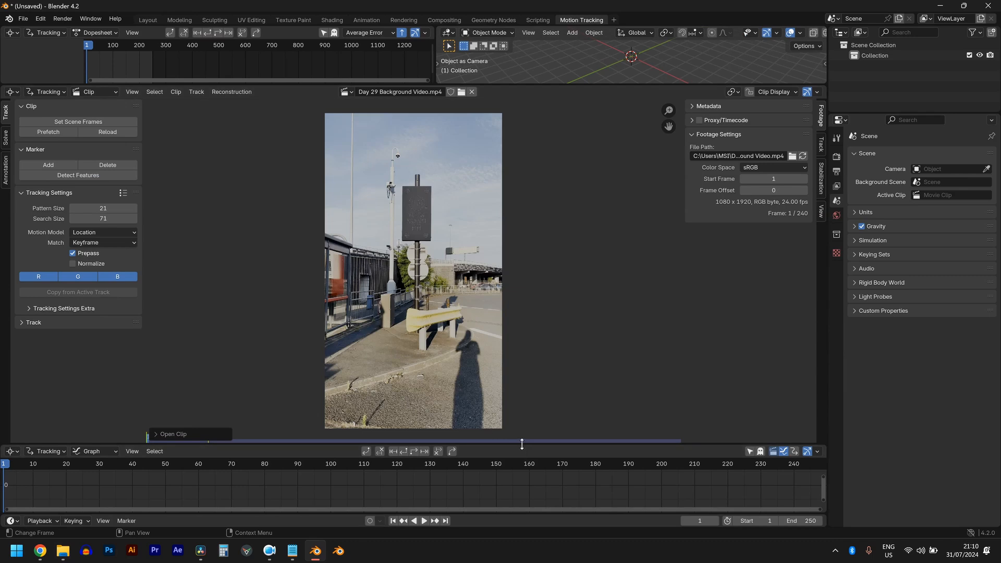
pyautogui.moveTo(522, 444); pyautogui.dragTo(522, 435)
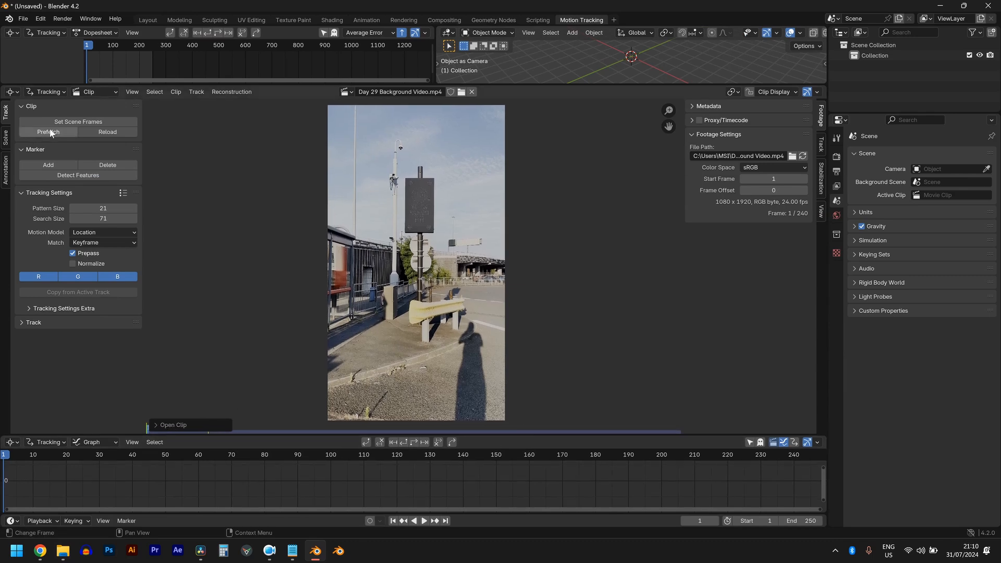
# - Match the scene frame range to the clip's length and prefetch the clip's frames
pyautogui.click(68, 122)
pyautogui.scroll(-4, 683, 475)
pyautogui.scroll(1, 684, 474)
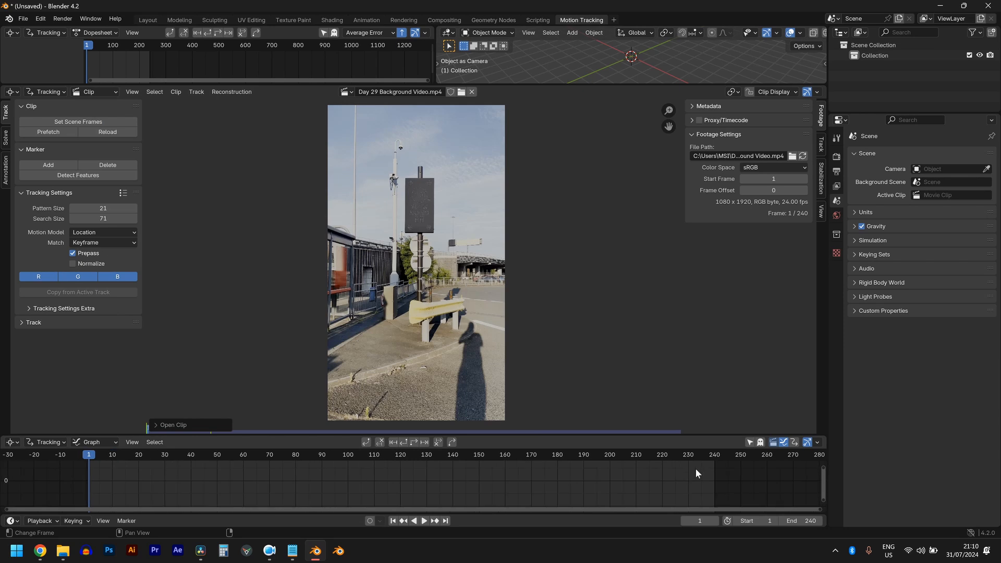
pyautogui.click(61, 132)
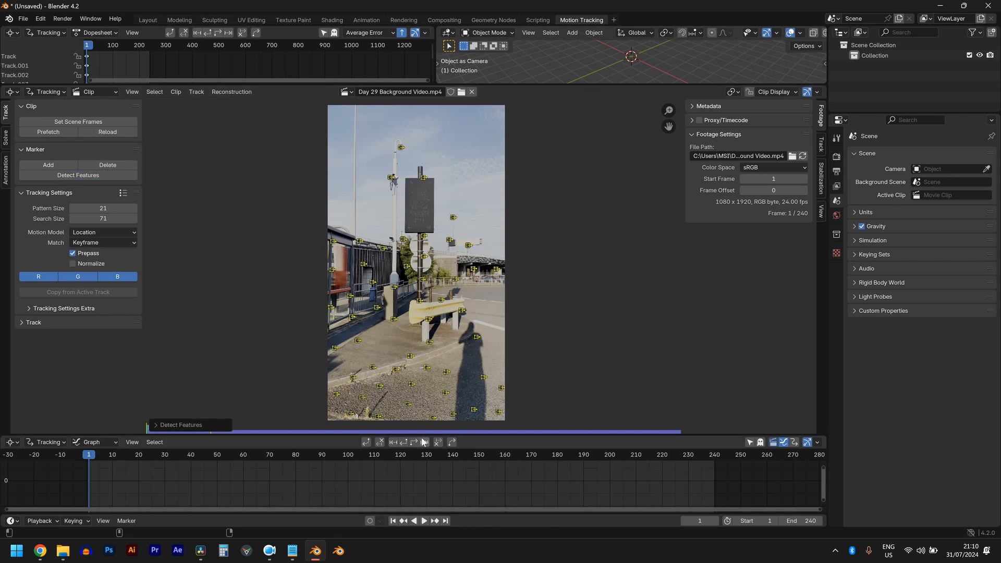
# - Detect features over the whole first frame with a threshold of 0.045 and track the markers forward through the clip
pyautogui.click(165, 426)
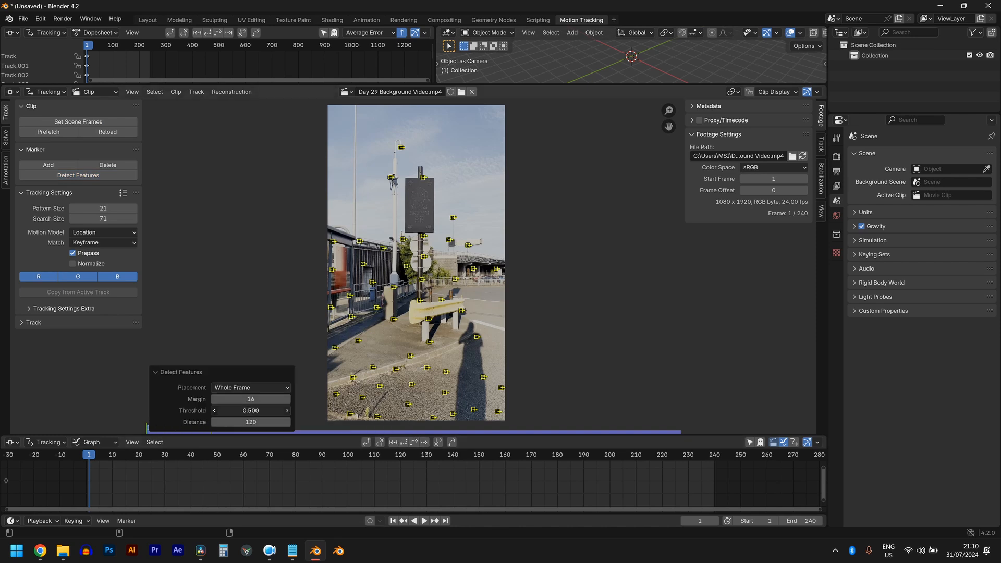
pyautogui.moveTo(251, 410); pyautogui.dragTo(224, 410)
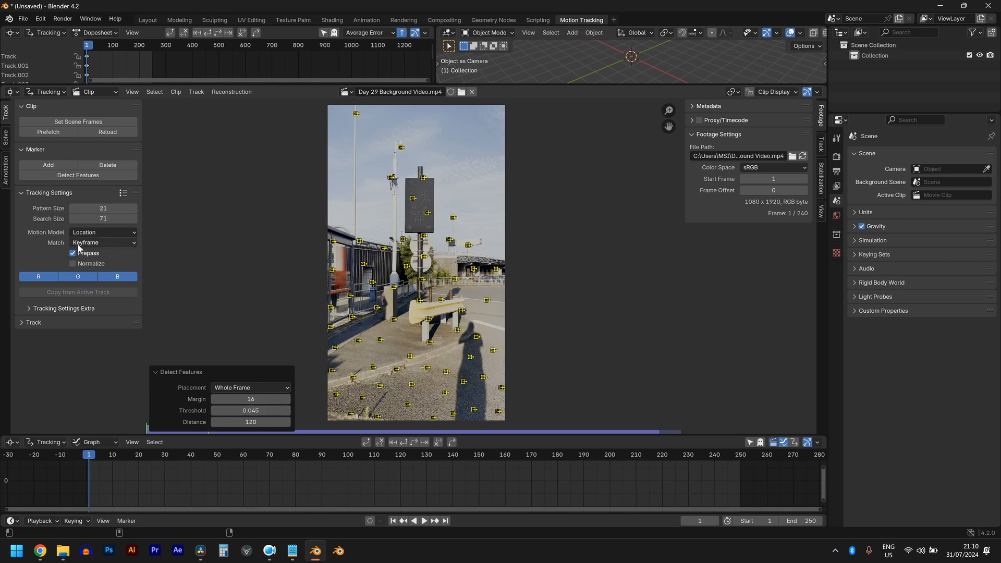
pyautogui.click(412, 442)
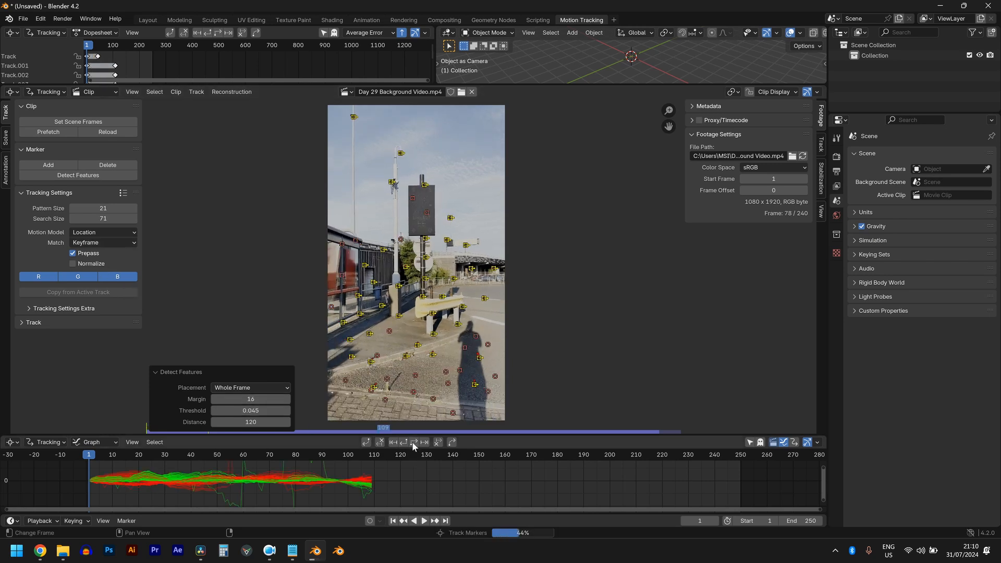
# - Detect features again on frame 240 and track them backward to frame 1, with disabled markers hidden
pyautogui.click(63, 177)
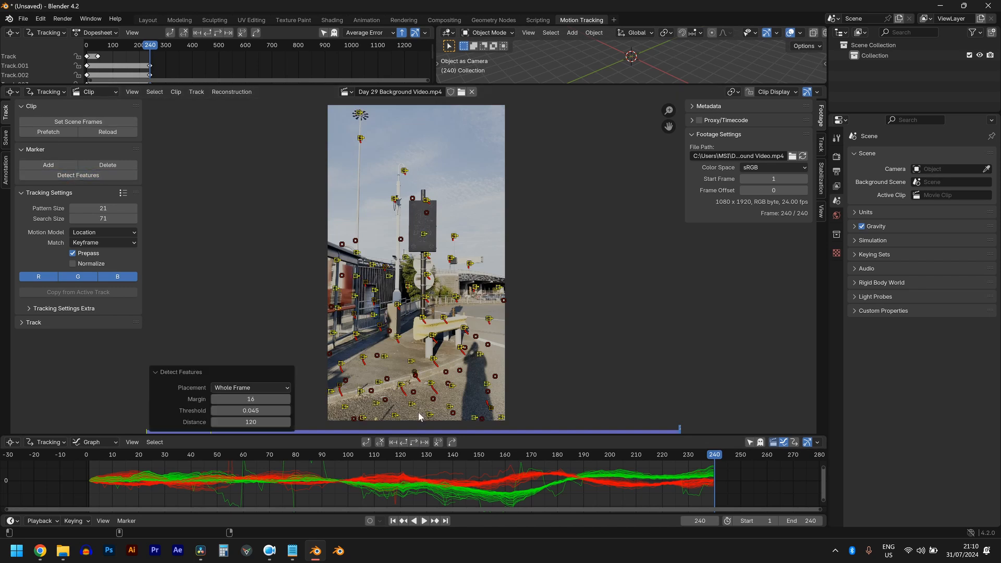
pyautogui.click(406, 443)
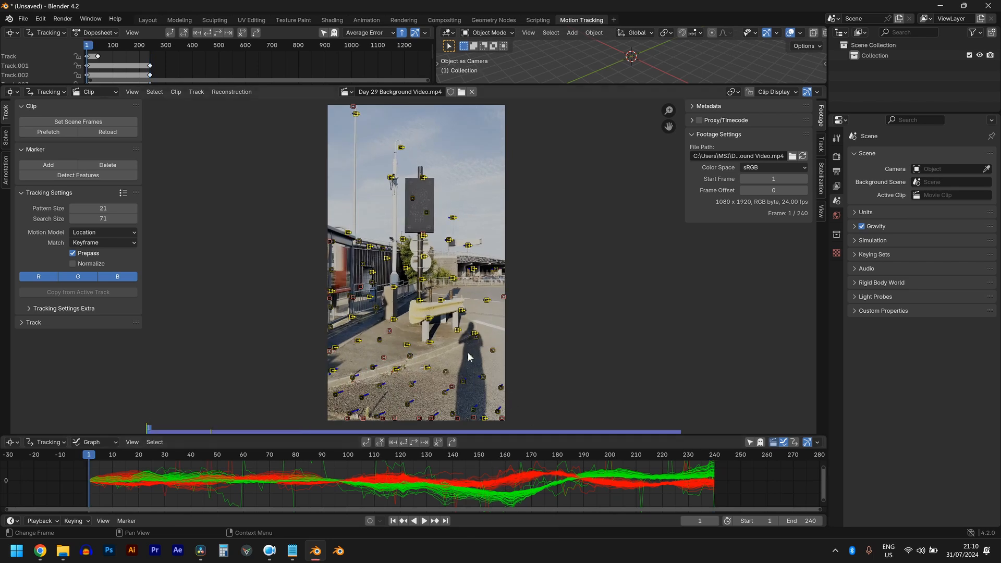
pyautogui.hotkey('alt', 'd')
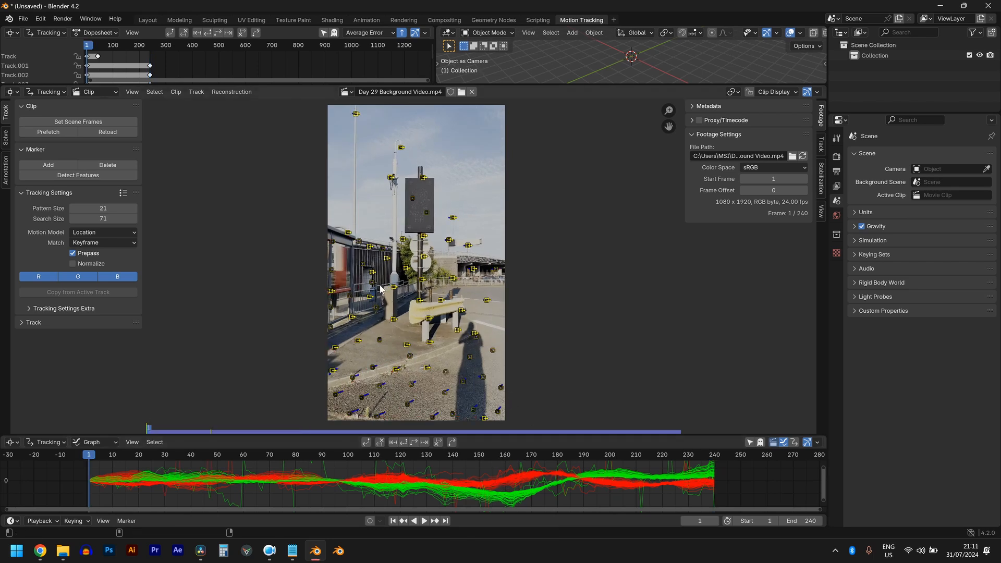
# - Enlarge the graph area and delete the tracks whose motion curves spike away from the rest between about frames 45 and 120
pyautogui.scroll(2, 401, 336)
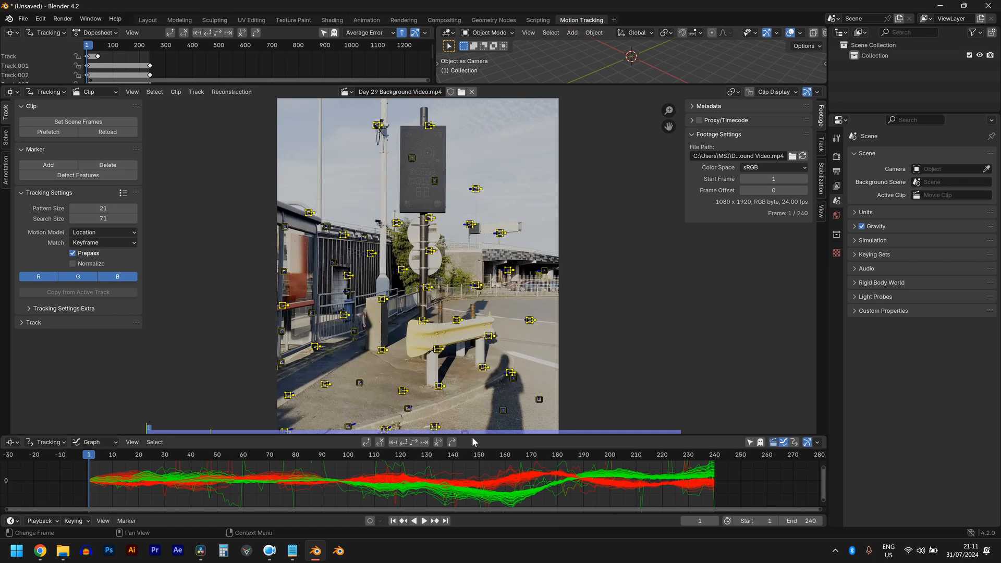
pyautogui.moveTo(473, 437); pyautogui.dragTo(485, 249)
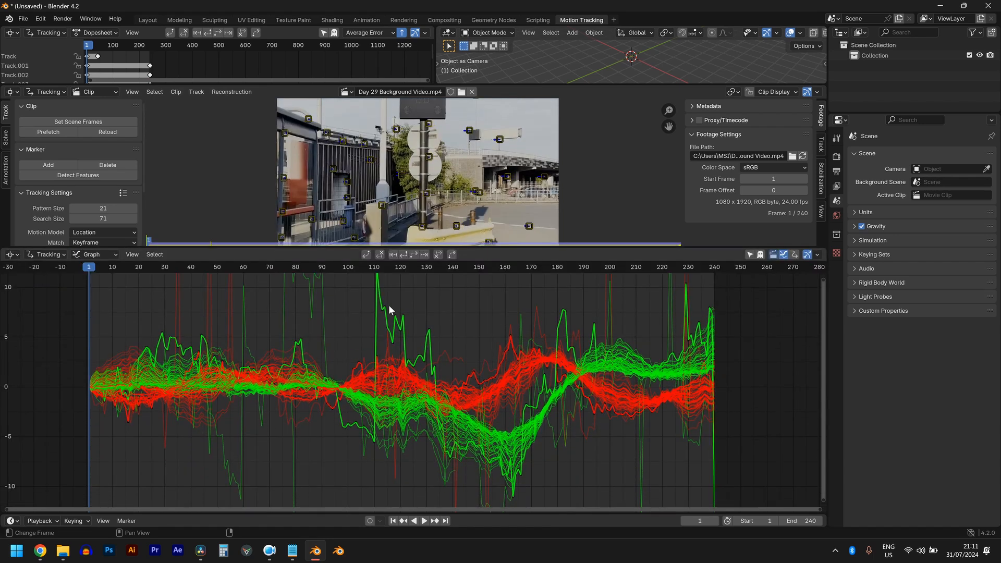
pyautogui.press('Delete')
pyautogui.click(312, 319)
pyautogui.press('Delete')
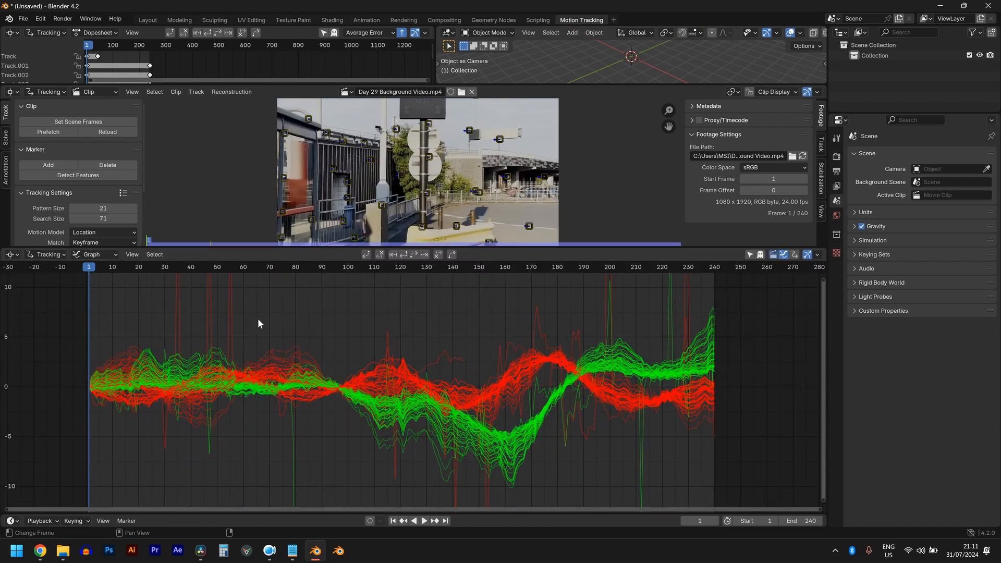
pyautogui.click(237, 319)
pyautogui.press('Delete')
pyautogui.click(208, 320)
pyautogui.press('Delete')
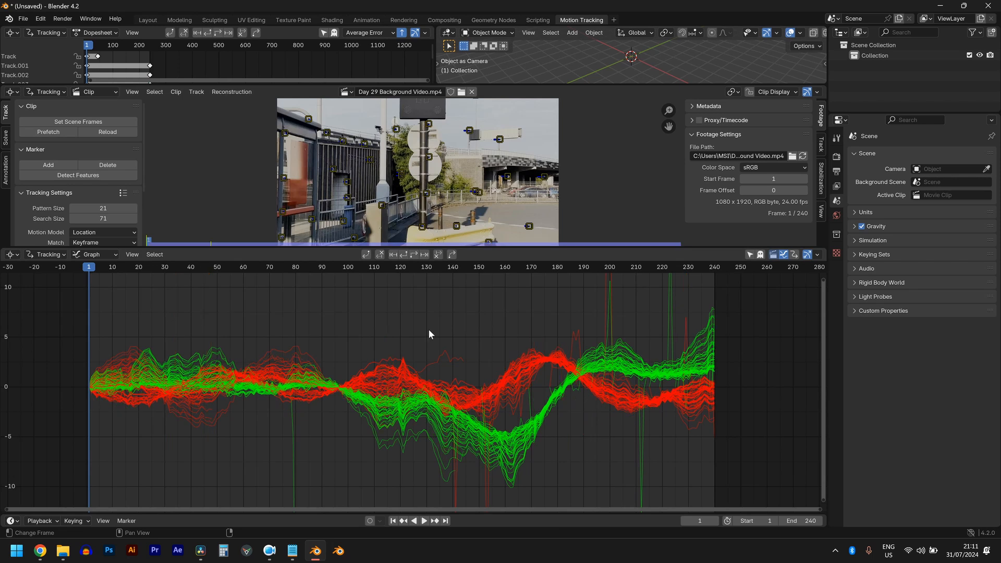
# - Delete the tracks with outlying motion curves between about frames 140 and 225
pyautogui.click(574, 336)
pyautogui.press('Delete')
pyautogui.click(574, 337)
pyautogui.click(455, 362)
pyautogui.press('Delete')
pyautogui.click(612, 310)
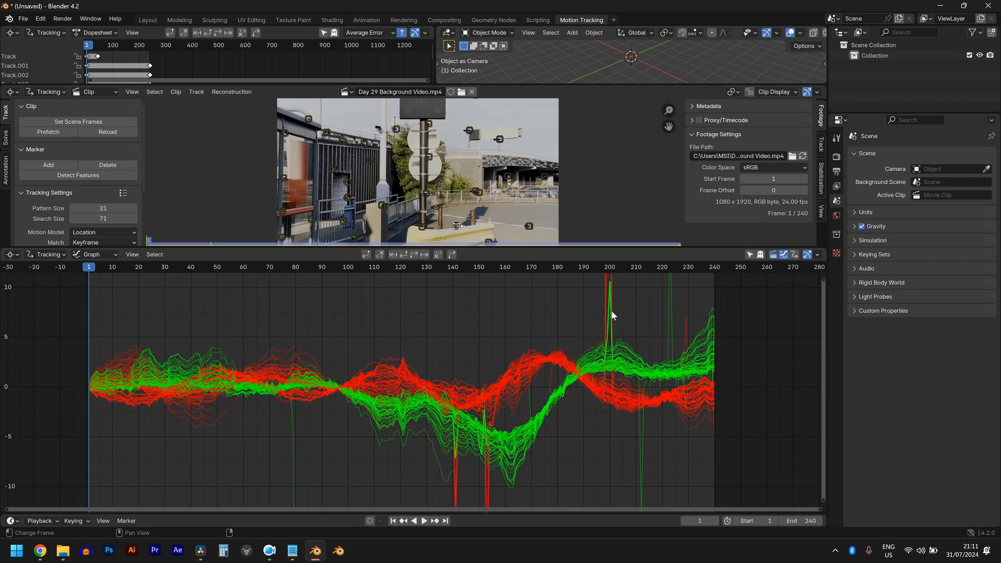
pyautogui.press('Delete')
pyautogui.click(611, 311)
pyautogui.click(661, 309)
pyautogui.press('Delete')
pyautogui.click(661, 309)
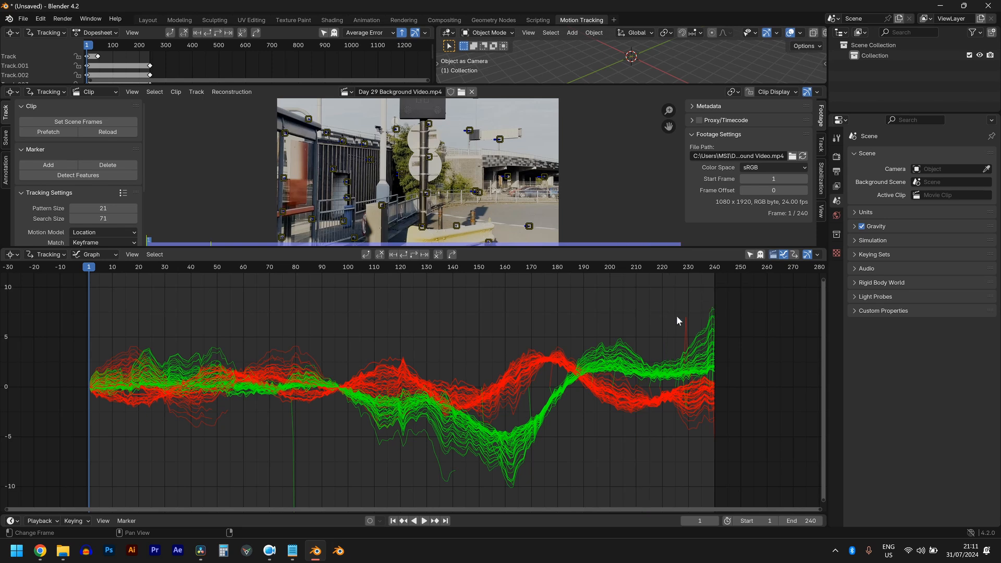
# - Delete the remaining track whose curve drops far below the others and shrink the graph area back to a narrow strip
pyautogui.scroll(-5, 368, 417)
pyautogui.click(369, 418)
pyautogui.press('Delete')
pyautogui.click(369, 423)
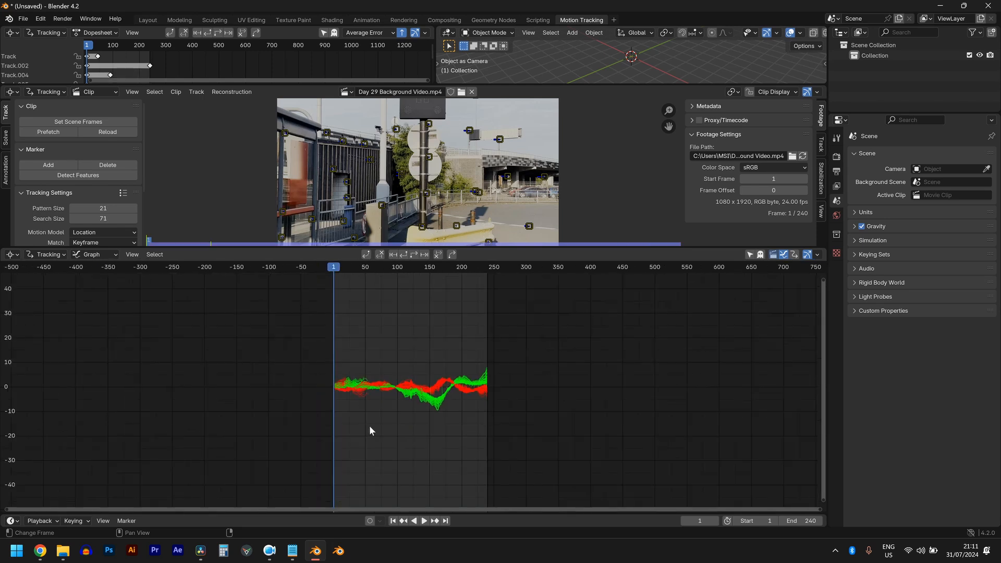
pyautogui.scroll(4, 373, 427)
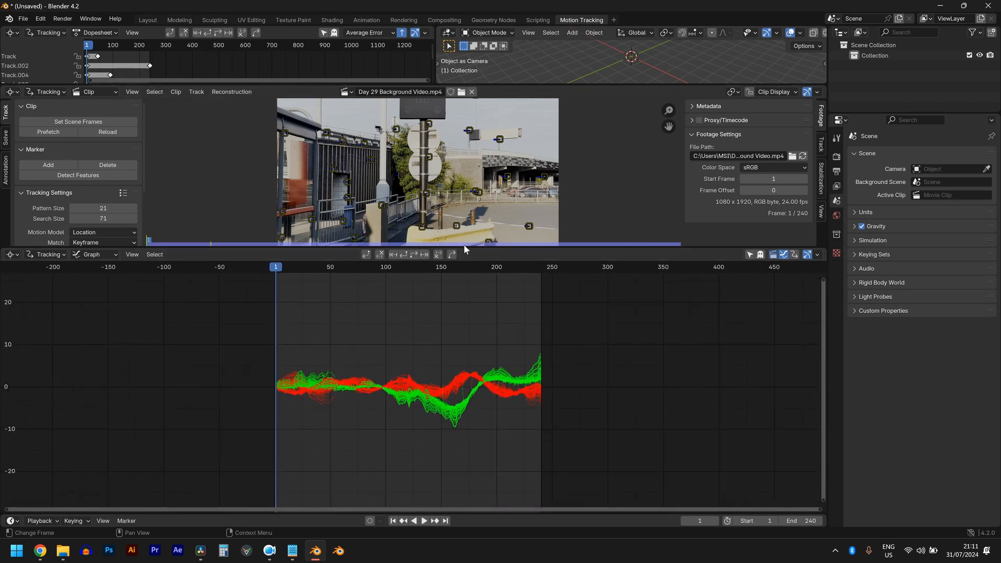
pyautogui.moveTo(465, 248); pyautogui.dragTo(464, 432)
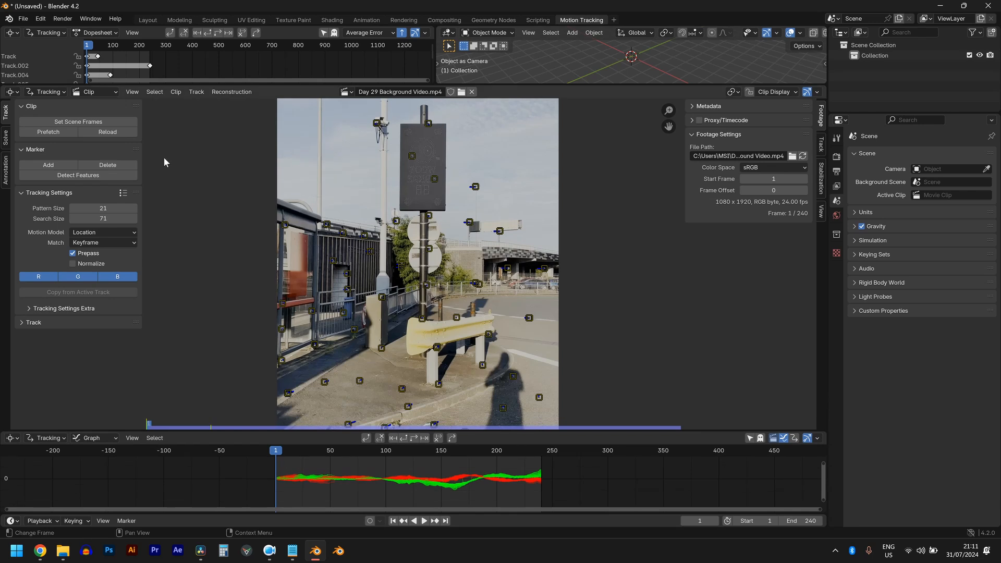
# - Solve the camera motion from the remaining tracks, using keyframes 1 and 30
pyautogui.click(6, 146)
pyautogui.click(70, 230)
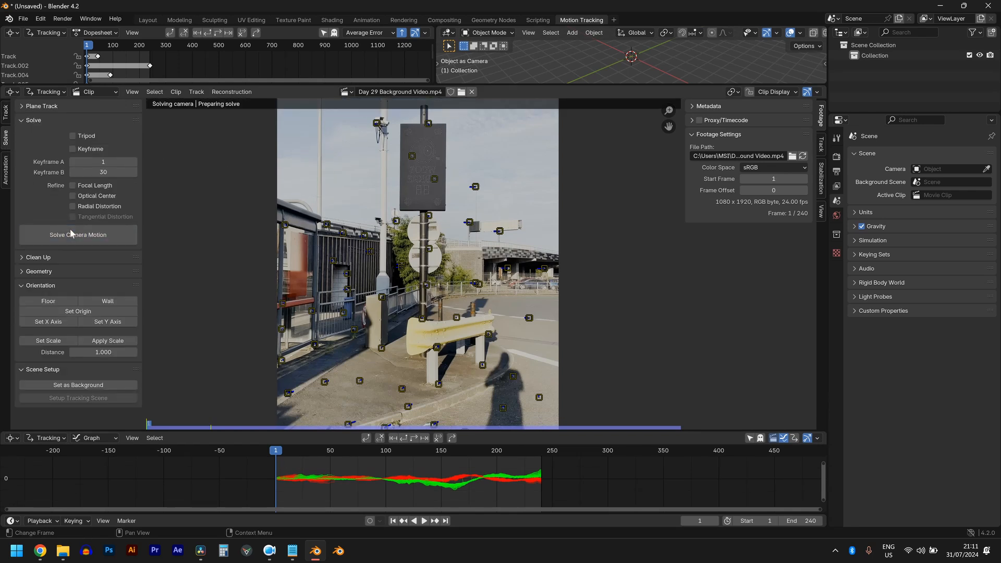
pyautogui.click(57, 257)
pyautogui.click(102, 257)
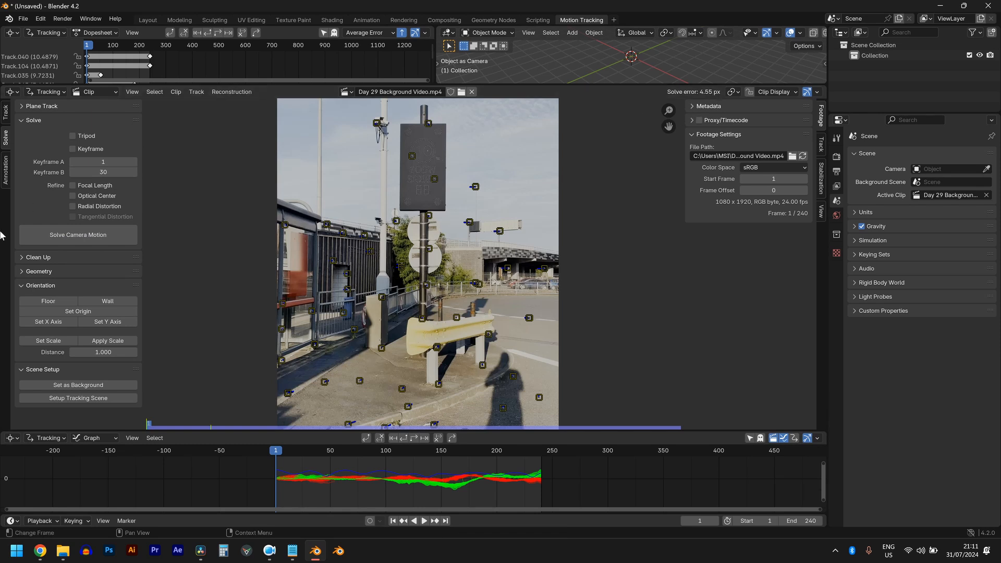
# - Select the tracks with a reprojection error above 5.9 using Clean Tracks and delete them
pyautogui.click(30, 257)
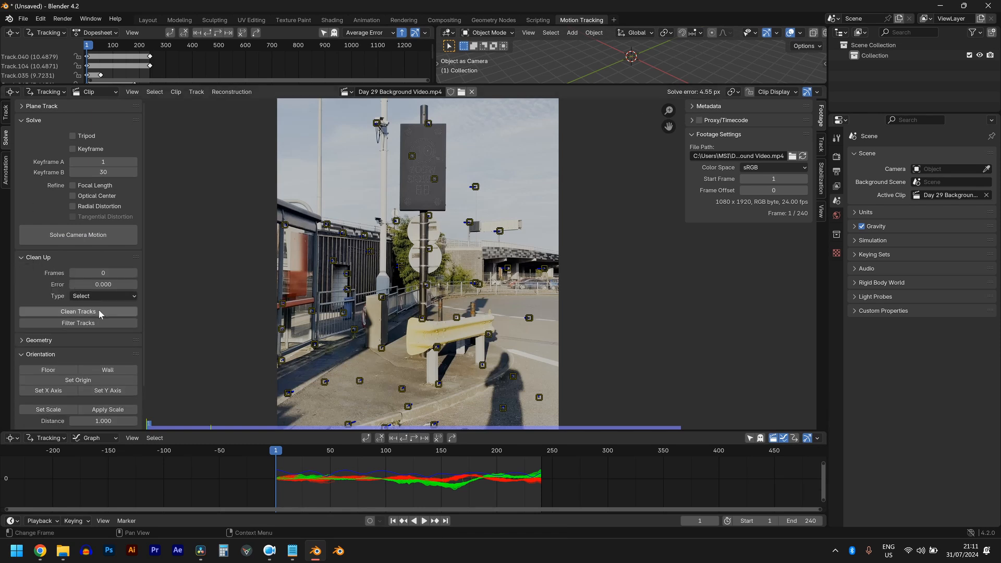
pyautogui.scroll(-3, 496, 392)
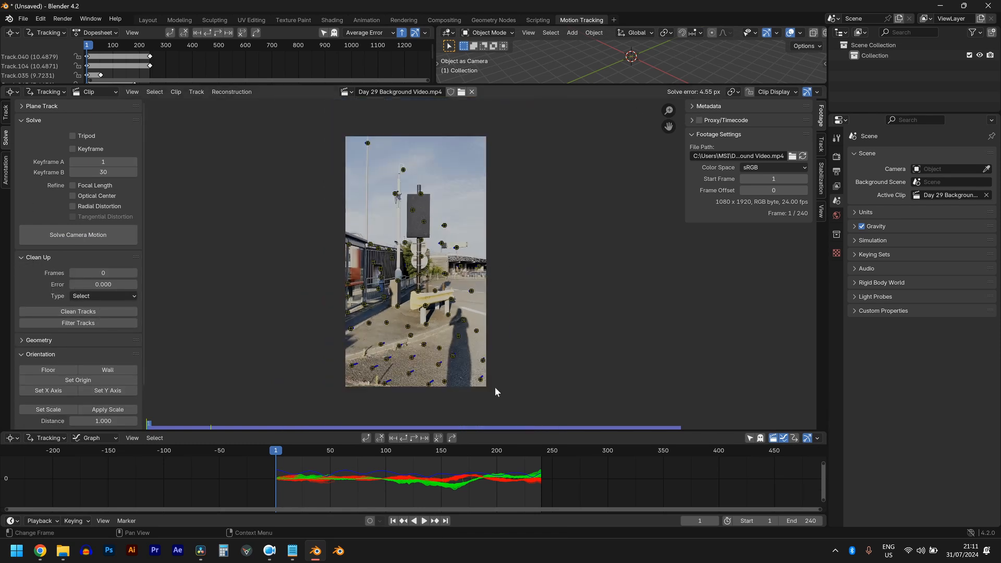
pyautogui.click(111, 312)
pyautogui.moveTo(250, 406); pyautogui.dragTo(272, 406)
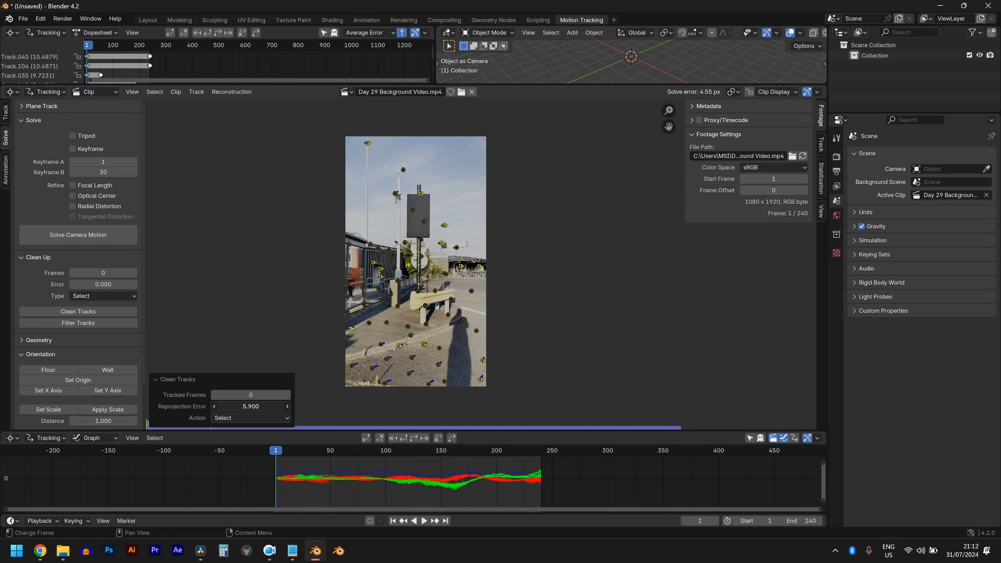
pyautogui.moveTo(279, 404); pyautogui.dragTo(279, 402)
pyautogui.press('x')
pyautogui.click(483, 319)
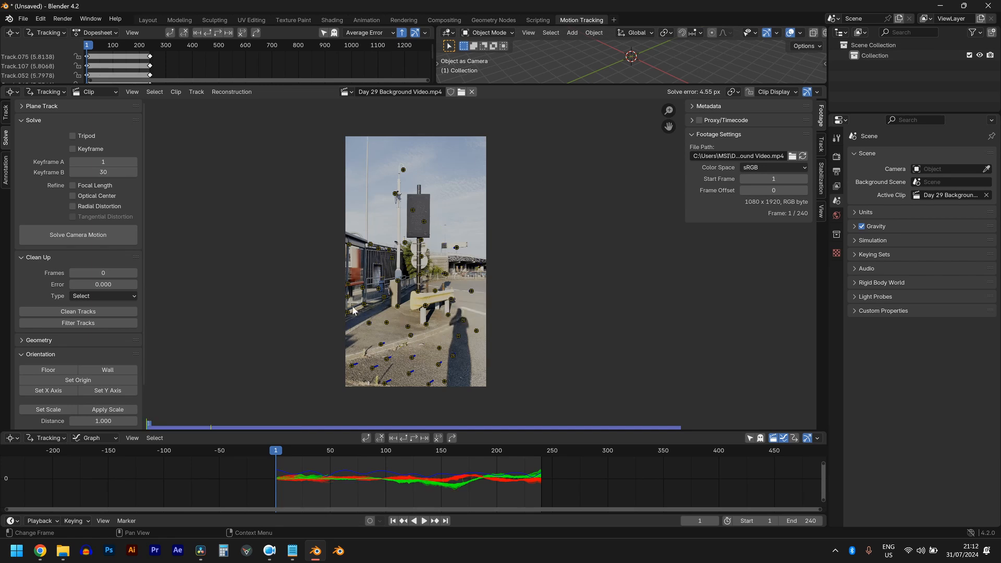
# - Solve the camera motion again and delete the tracks that Clean Tracks selects at a reprojection error of 3.560
pyautogui.click(95, 234)
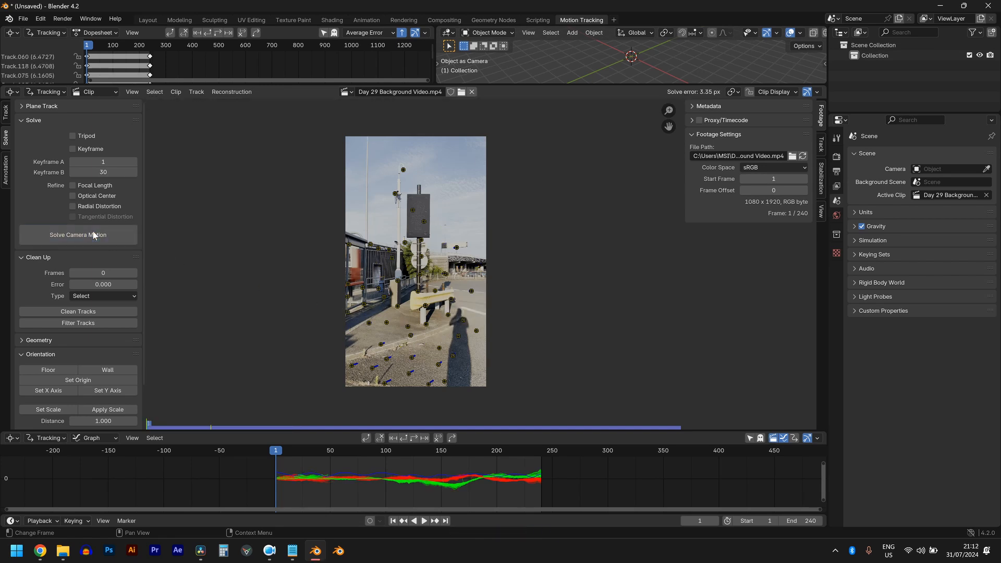
pyautogui.click(78, 312)
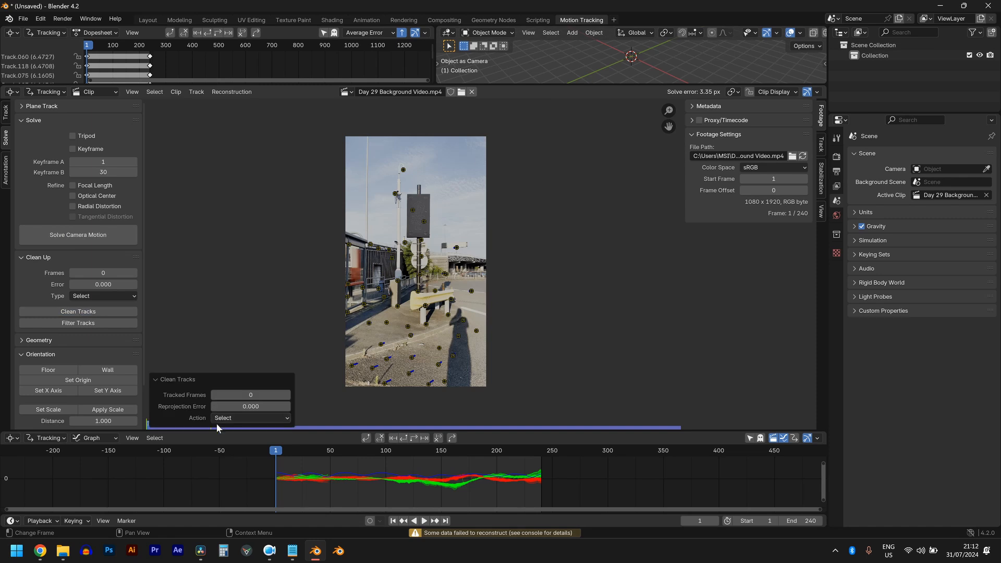
pyautogui.moveTo(248, 406); pyautogui.dragTo(276, 406)
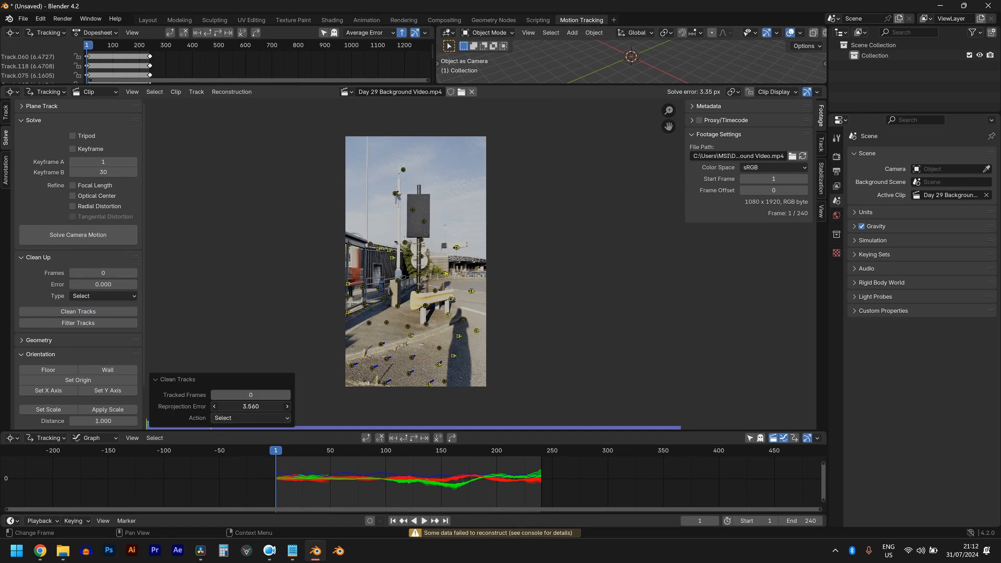
pyautogui.press('Delete')
# - Keep re-solving the camera motion and deleting the highest-error tracks selected by Clean Tracks, and go to frame 52
pyautogui.click(95, 235)
pyautogui.click(97, 313)
pyautogui.press('Delete')
pyautogui.click(94, 235)
pyautogui.click(87, 314)
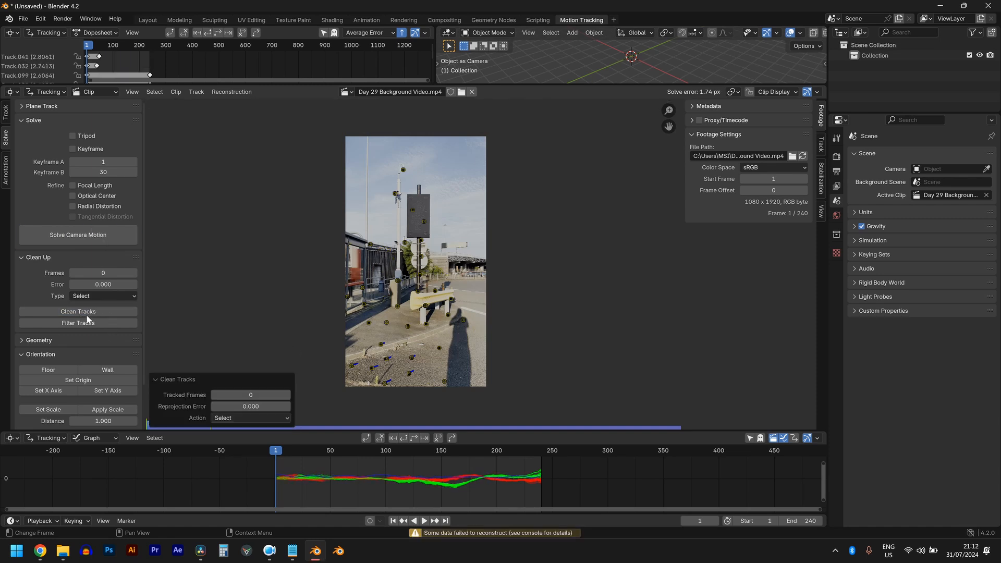
pyautogui.press('Delete')
pyautogui.moveTo(249, 407); pyautogui.dragTo(277, 406)
pyautogui.click(94, 234)
pyautogui.click(89, 312)
pyautogui.press('Delete')
pyautogui.click(94, 234)
pyautogui.moveTo(472, 452); pyautogui.dragTo(333, 452)
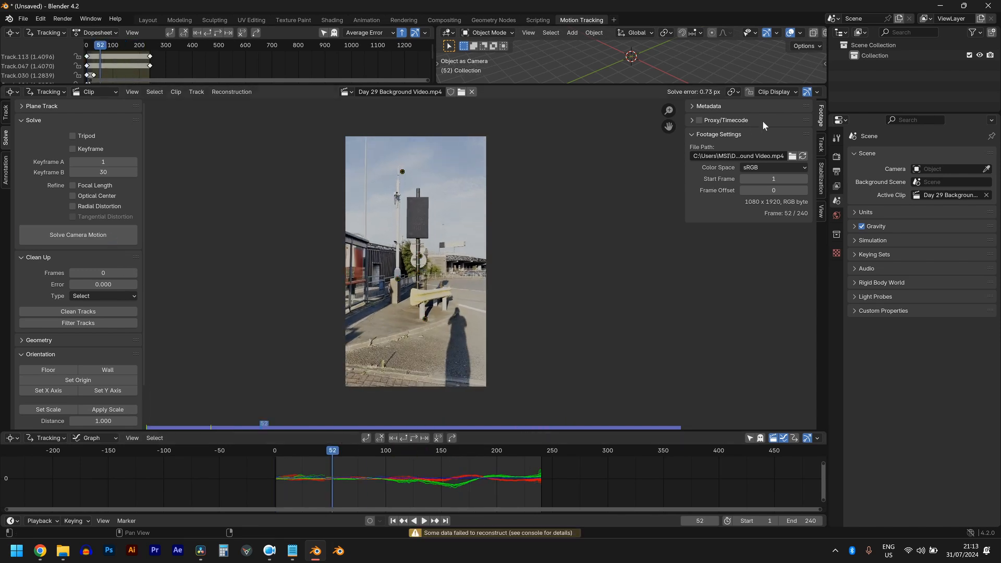
# - Re-solve the camera motion with Focal Length, Optical Center and Radial Distortion refinement enabled, and go to frame 12
pyautogui.click(72, 186)
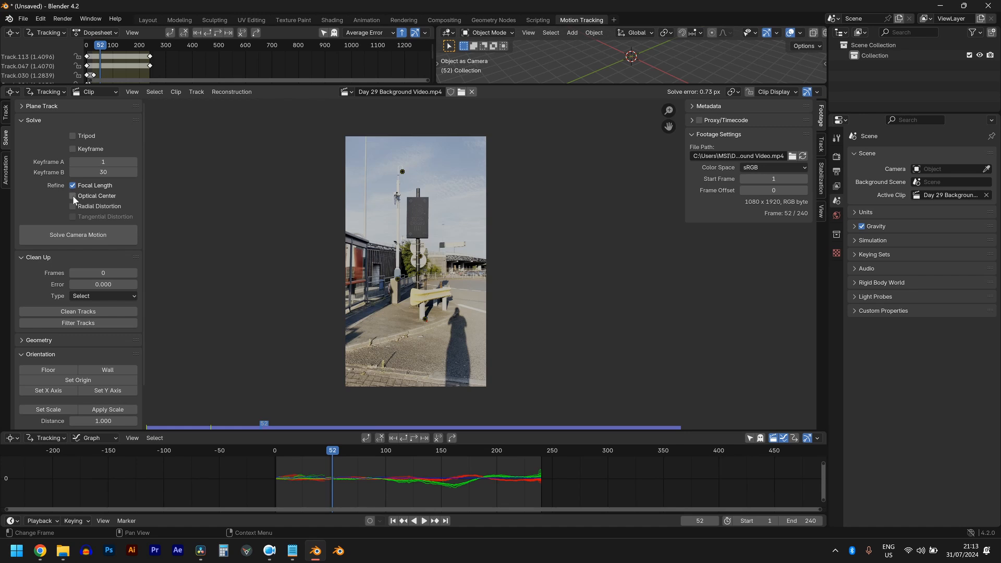
pyautogui.click(75, 231)
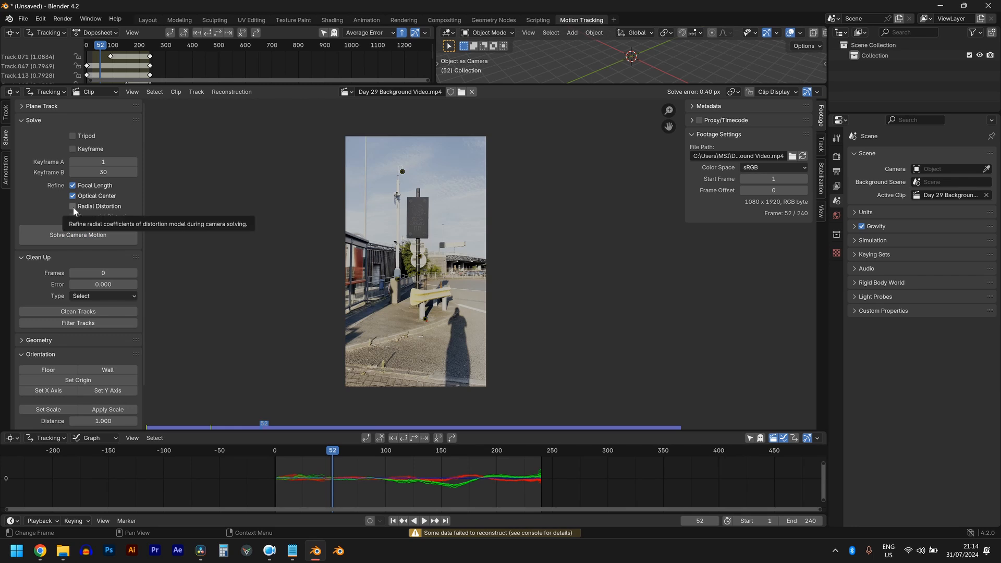
pyautogui.click(72, 207)
pyautogui.click(74, 234)
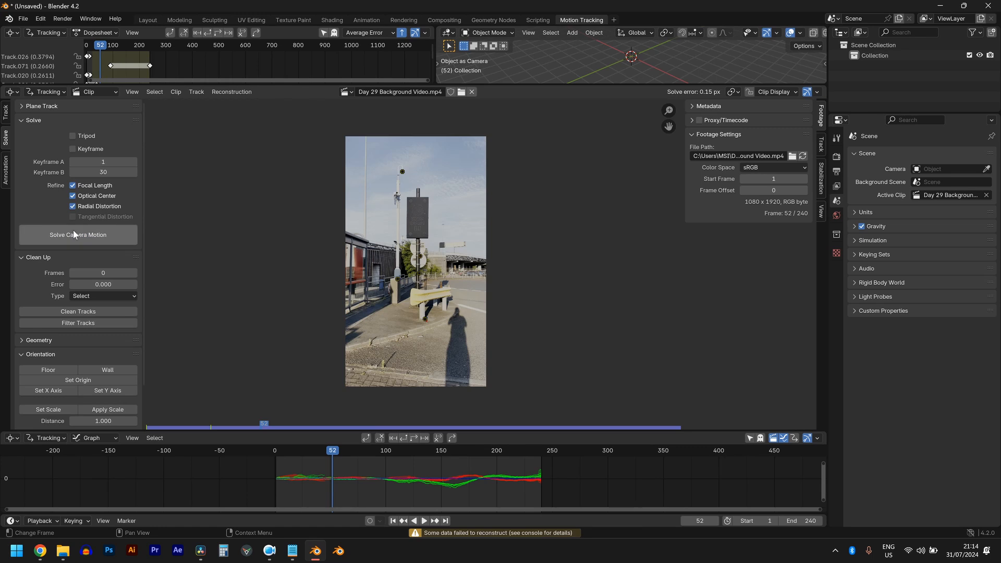
pyautogui.moveTo(285, 458); pyautogui.dragTo(288, 459)
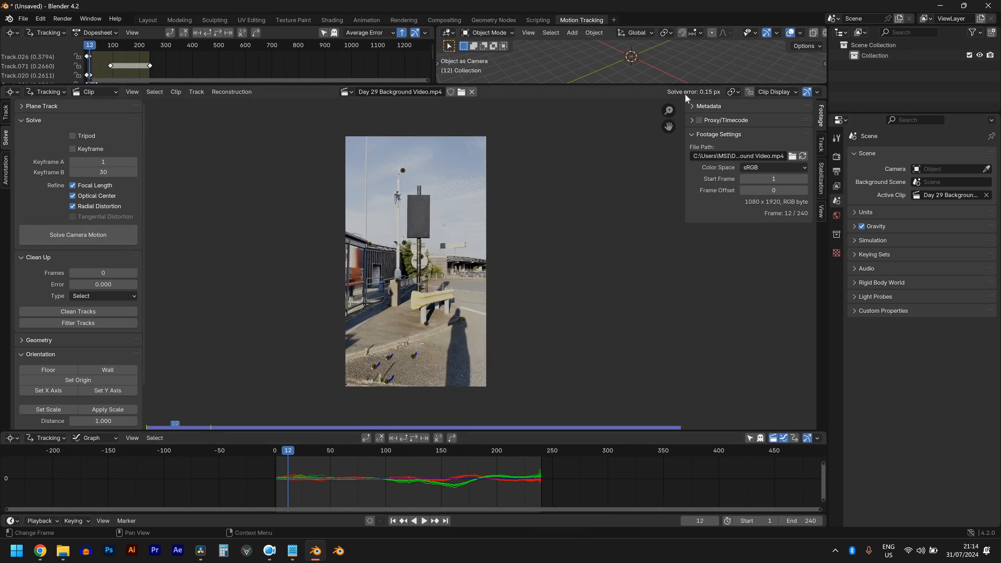
# - Select three tracks on the foreground pavement, set up the tracking scene, and define the floor from those tracks
pyautogui.scroll(-3, 78, 376)
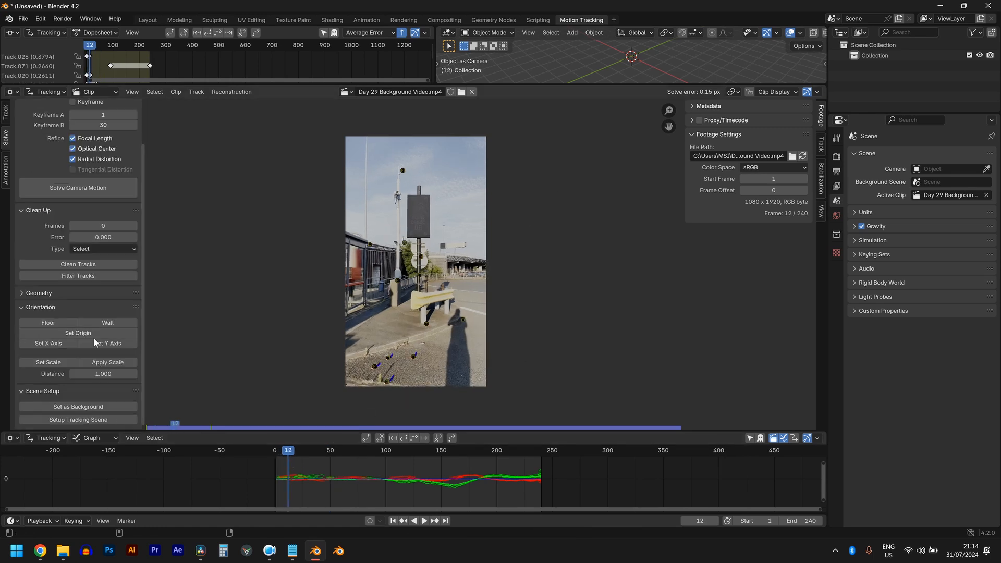
pyautogui.click(390, 359)
pyautogui.keyDown('shift'); pyautogui.click(416, 358); pyautogui.keyUp('shift')
pyautogui.keyDown('shift'); pyautogui.click(384, 381); pyautogui.keyUp('shift')
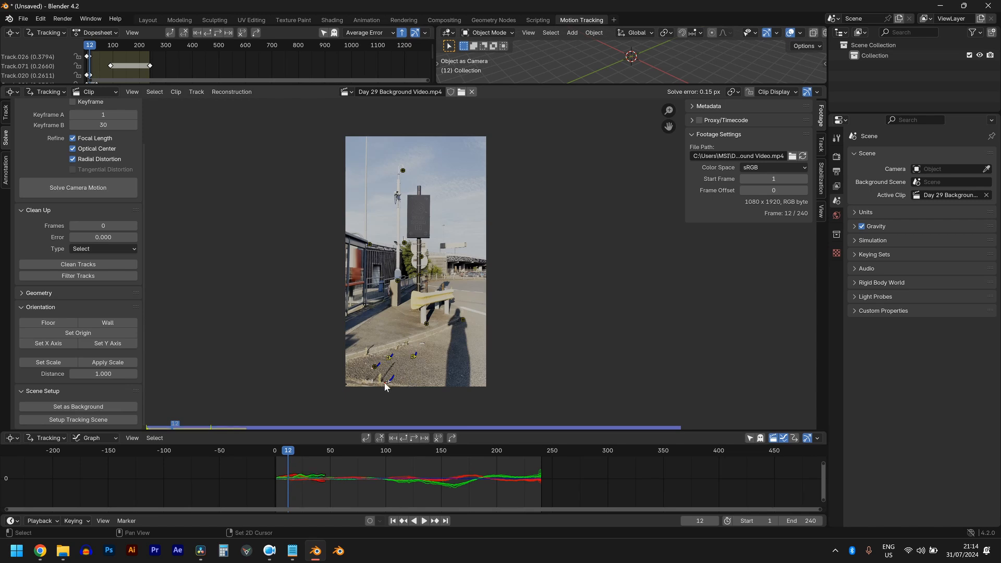
pyautogui.click(59, 420)
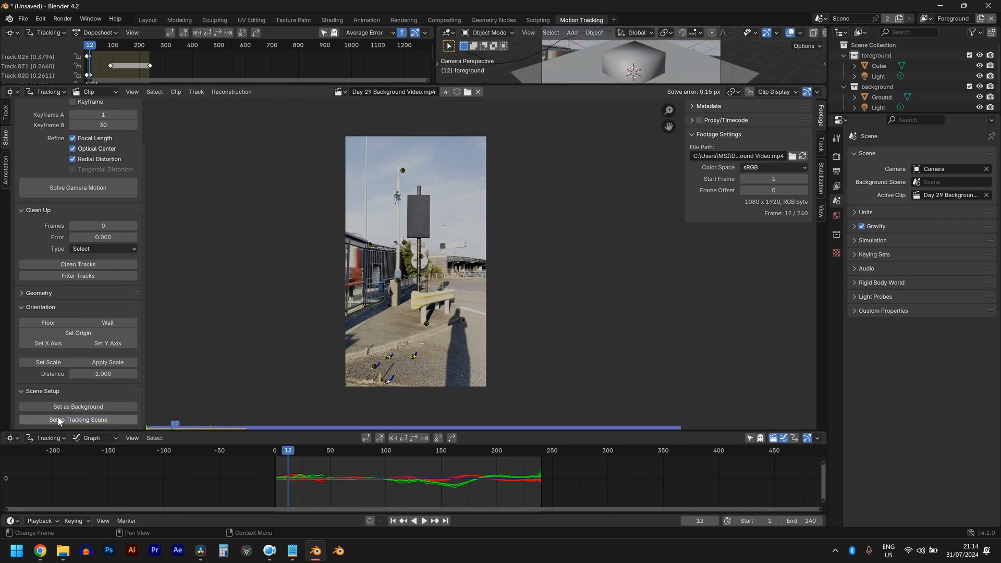
pyautogui.click(61, 326)
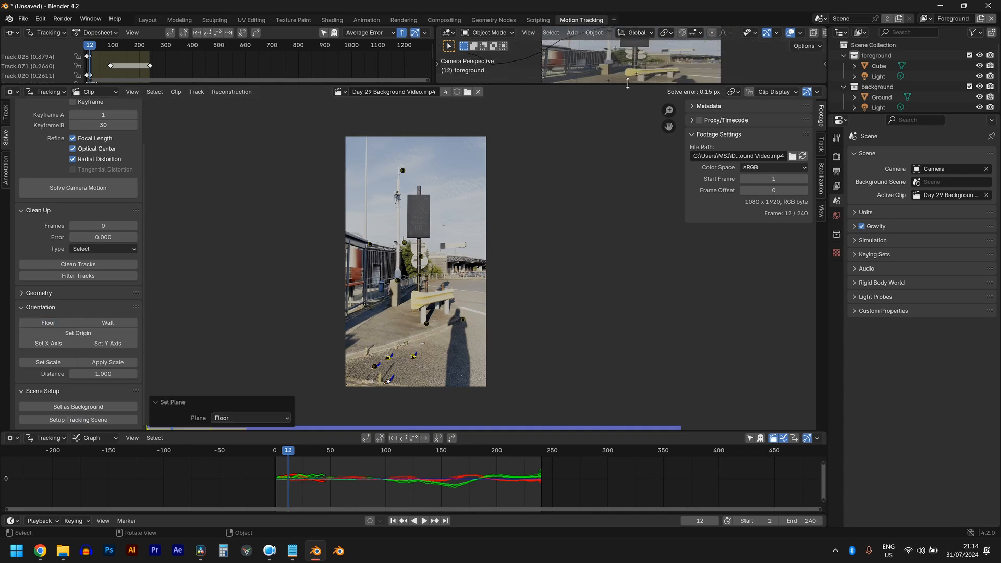
# - Enlarge the 3D viewport and set the output resolution to 1080 px wide by 1920 px high
pyautogui.moveTo(628, 85); pyautogui.dragTo(608, 259)
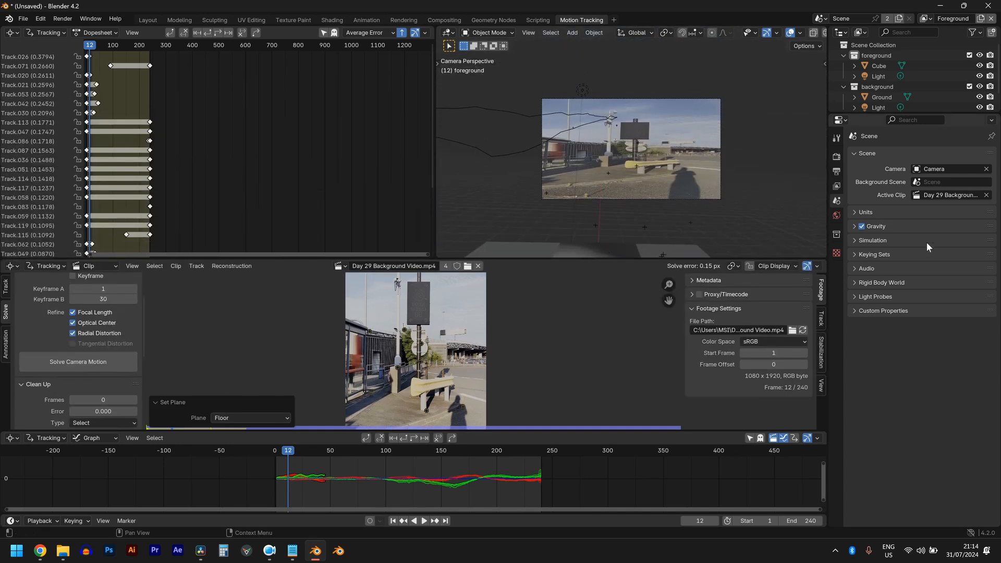
pyautogui.click(837, 172)
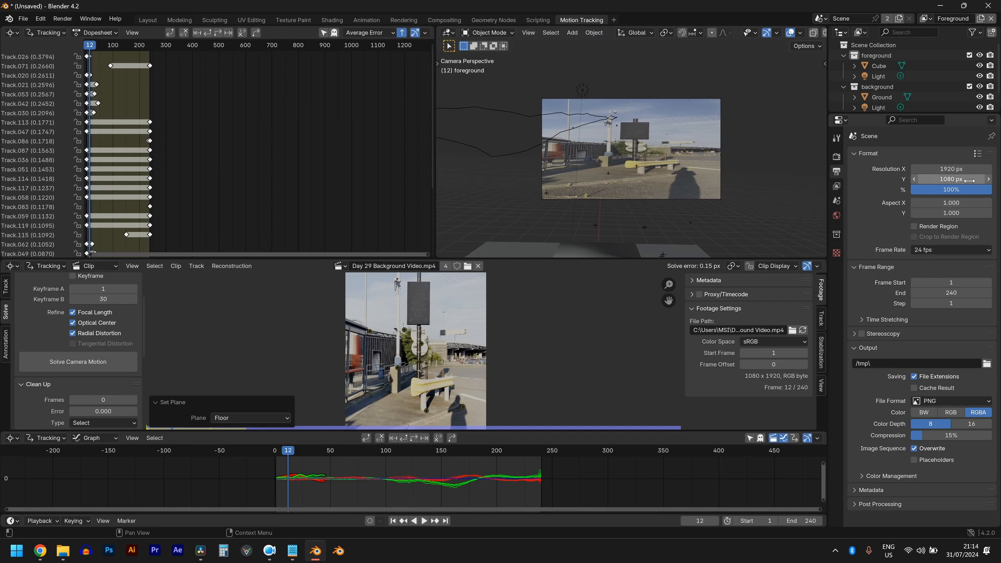
pyautogui.doubleClick(968, 179)
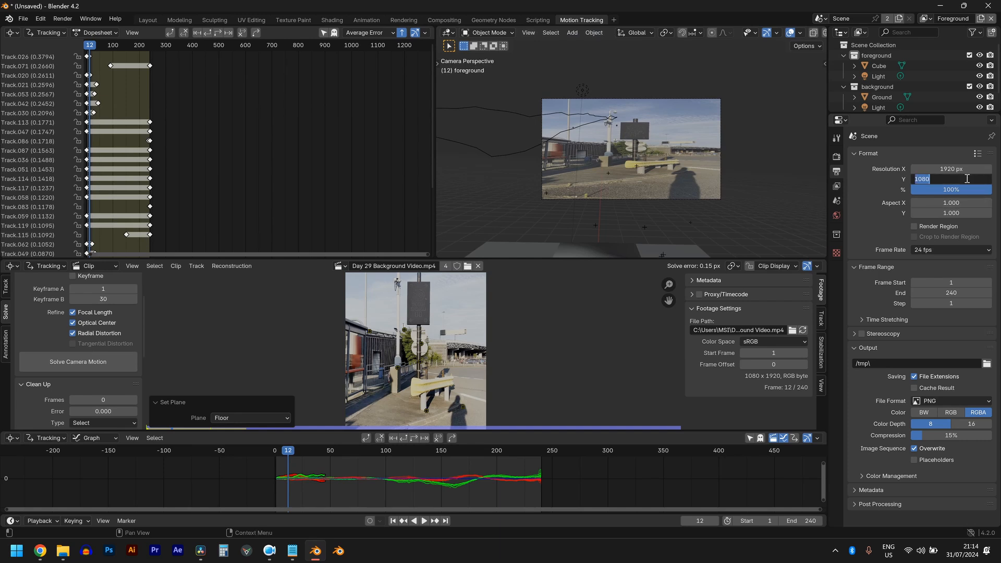
pyautogui.write('1920')
pyautogui.press('Return')
pyautogui.doubleClick(966, 169)
pyautogui.write('1080')
pyautogui.press('Return')
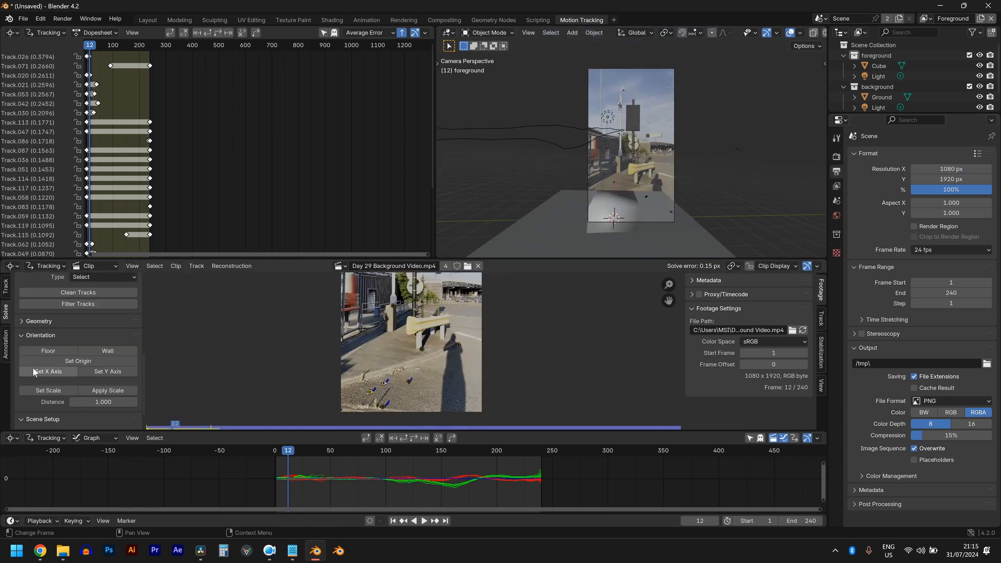
# - Go to frame 139 and view the scene through the tracked camera in the Layout workspace
pyautogui.scroll(-3, 42, 366)
pyautogui.moveTo(384, 452); pyautogui.dragTo(436, 451)
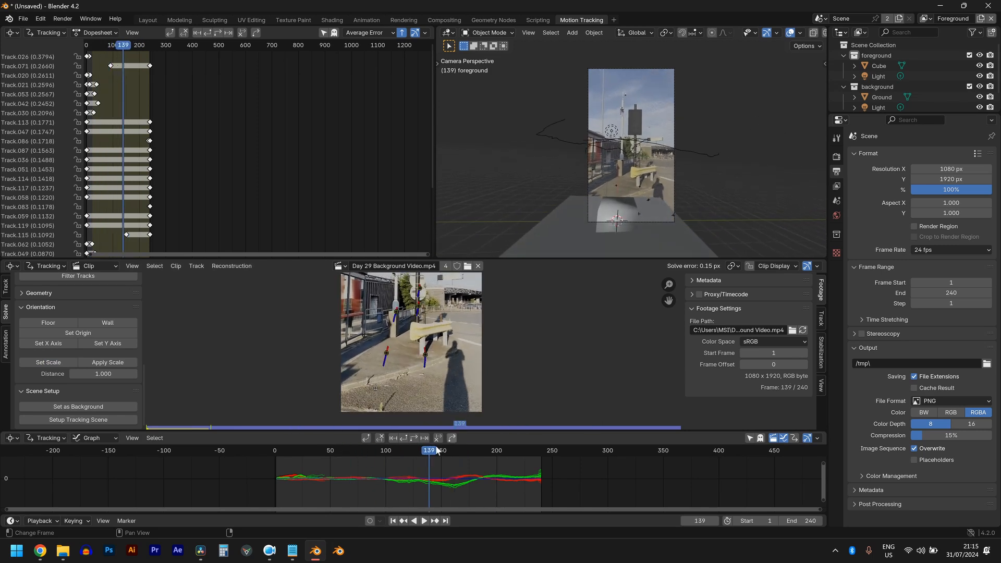
pyautogui.click(147, 20)
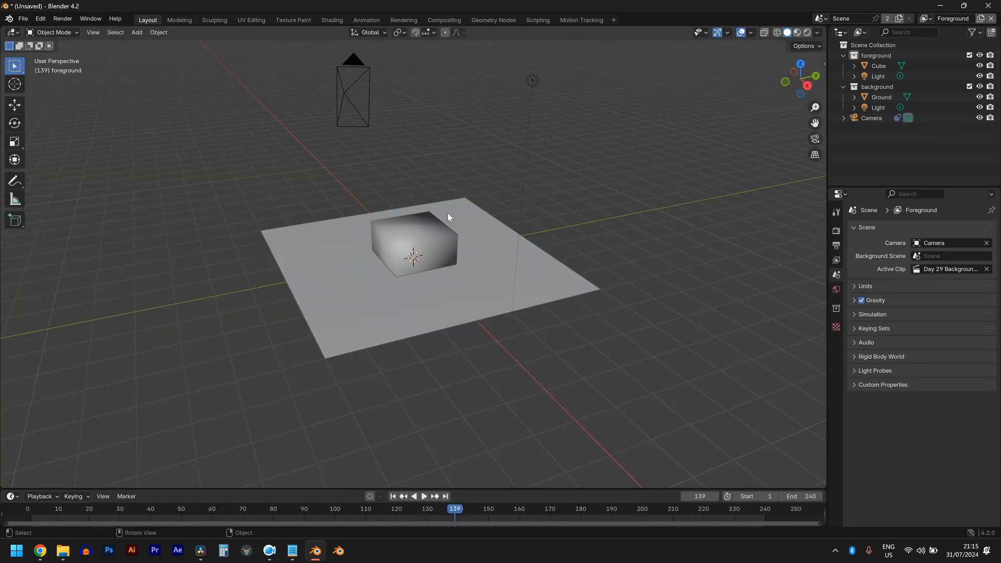
pyautogui.press('KP_0')
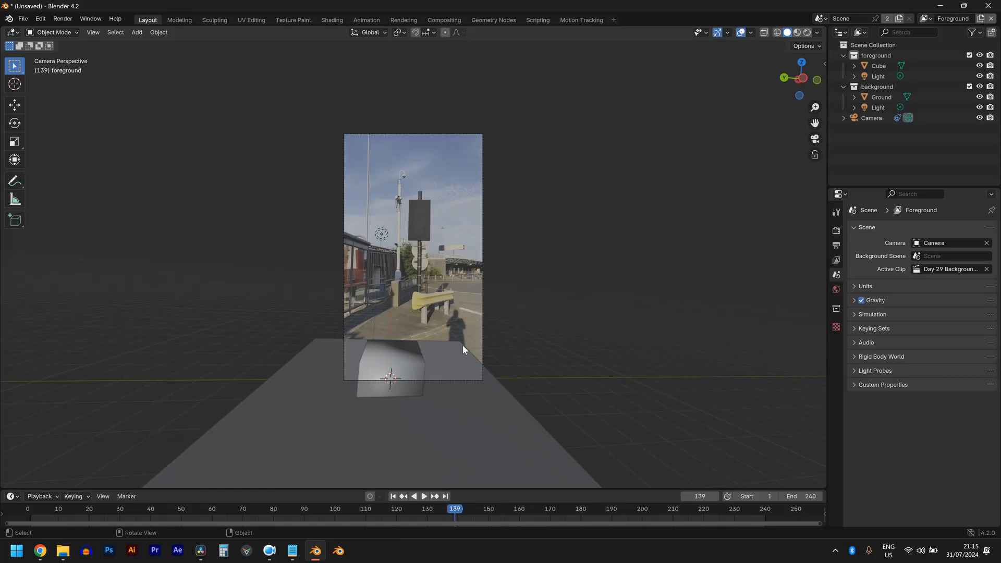
# - Hide the Ground plane in the viewport and shade the cube flat
pyautogui.click(459, 354)
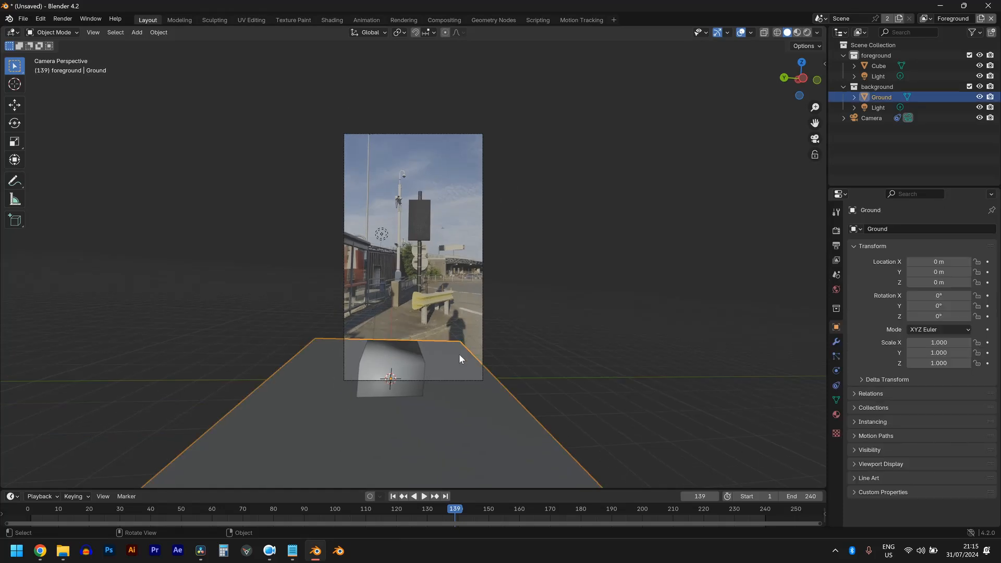
pyautogui.click(980, 97)
pyautogui.click(395, 373)
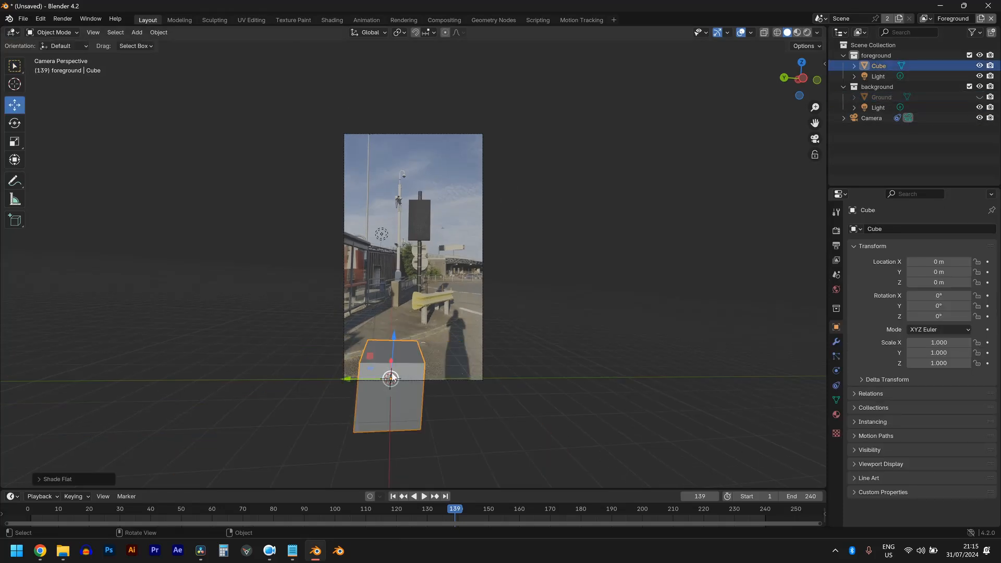
# - Move the cube to about X 4.66 m, Y -2.91 m and rotate it about 20.7° around Z
pyautogui.press('g')
pyautogui.press('y')
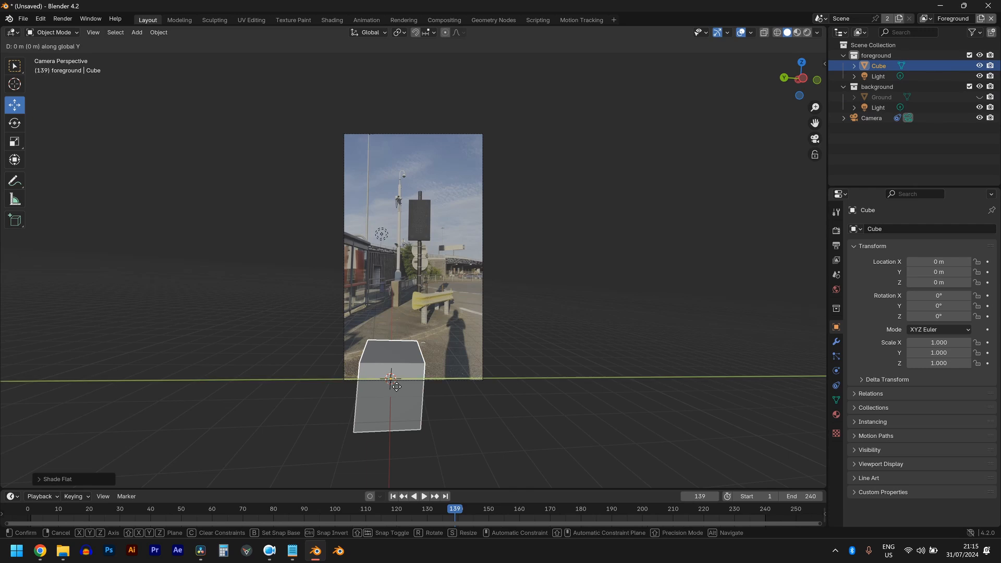
pyautogui.press('x')
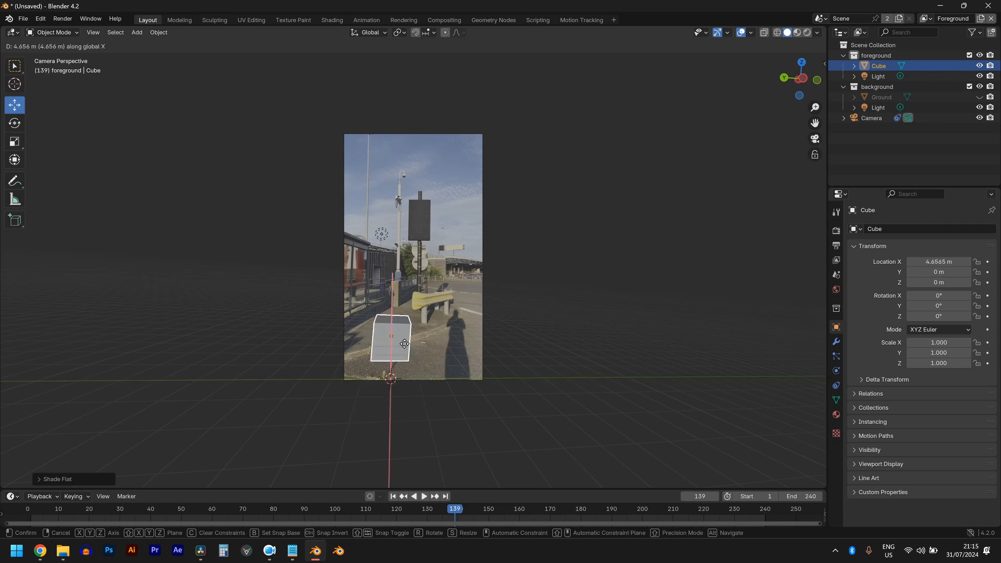
pyautogui.click(407, 348)
pyautogui.press('g')
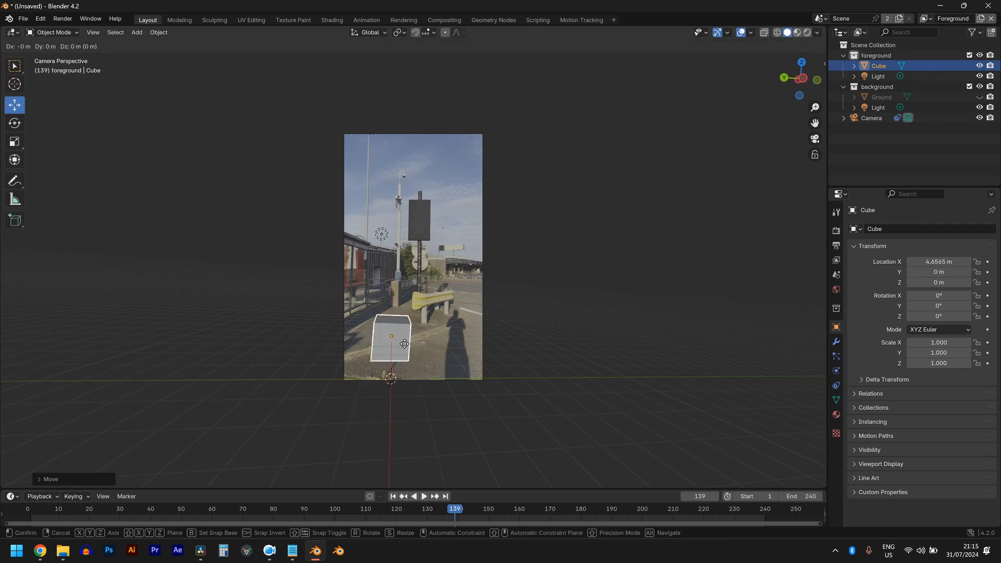
pyautogui.press('y')
pyautogui.click(453, 353)
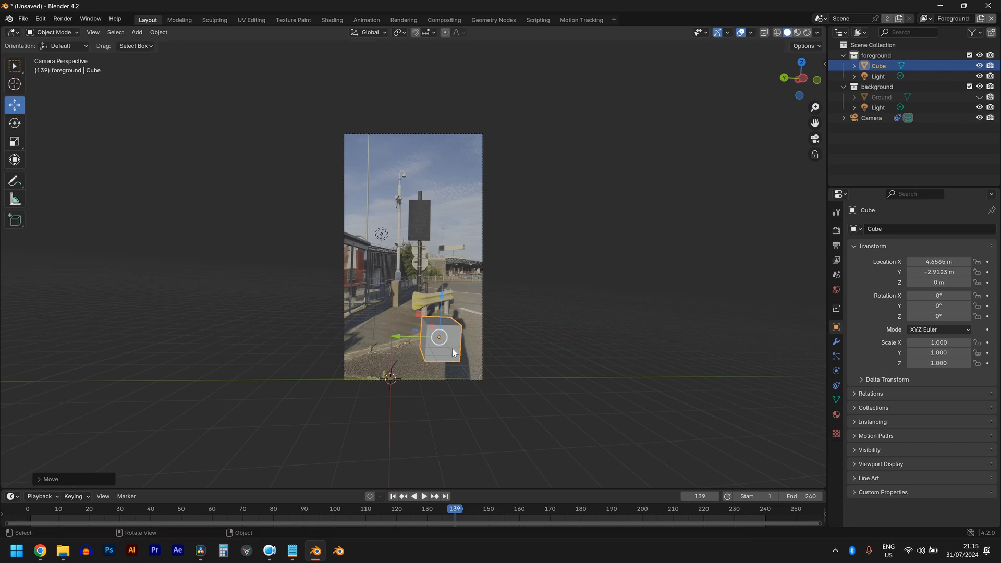
pyautogui.press('r')
pyautogui.press('z')
pyautogui.click(577, 331)
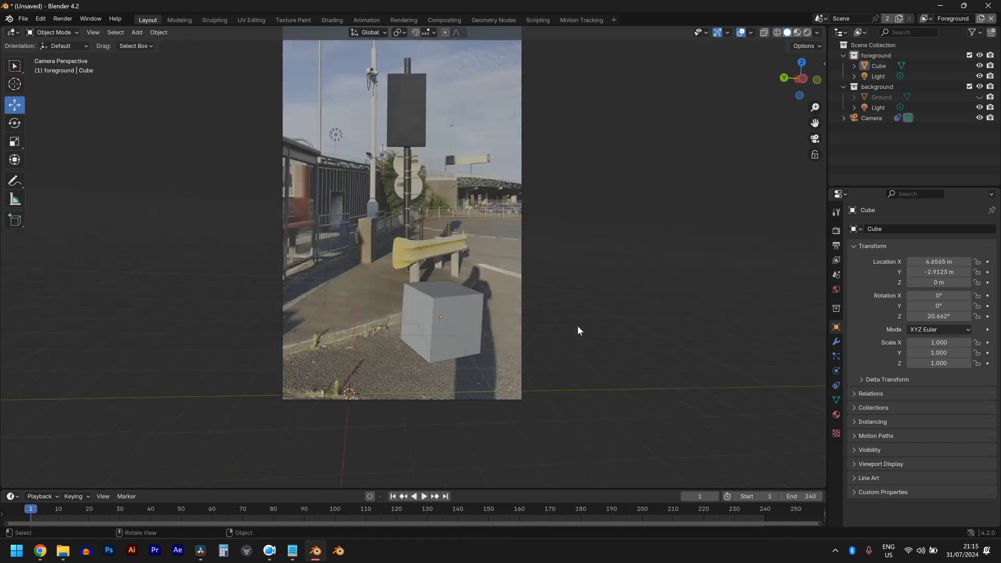
# - Play the animation and scrub to frame 106 to check how the cube follows the footage
pyautogui.press('space')
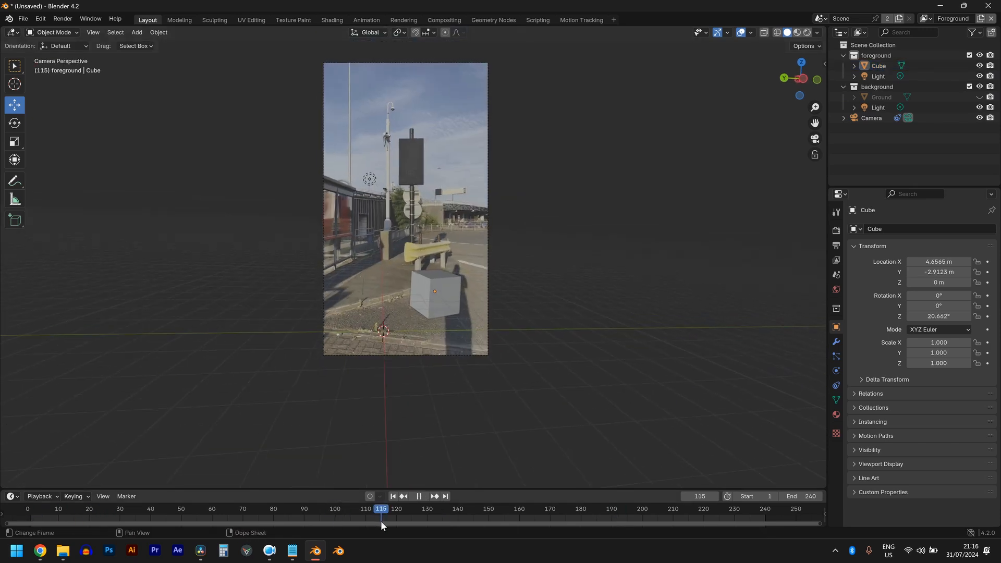
pyautogui.moveTo(381, 521); pyautogui.dragTo(354, 525)
pyautogui.scroll(3, 368, 320)
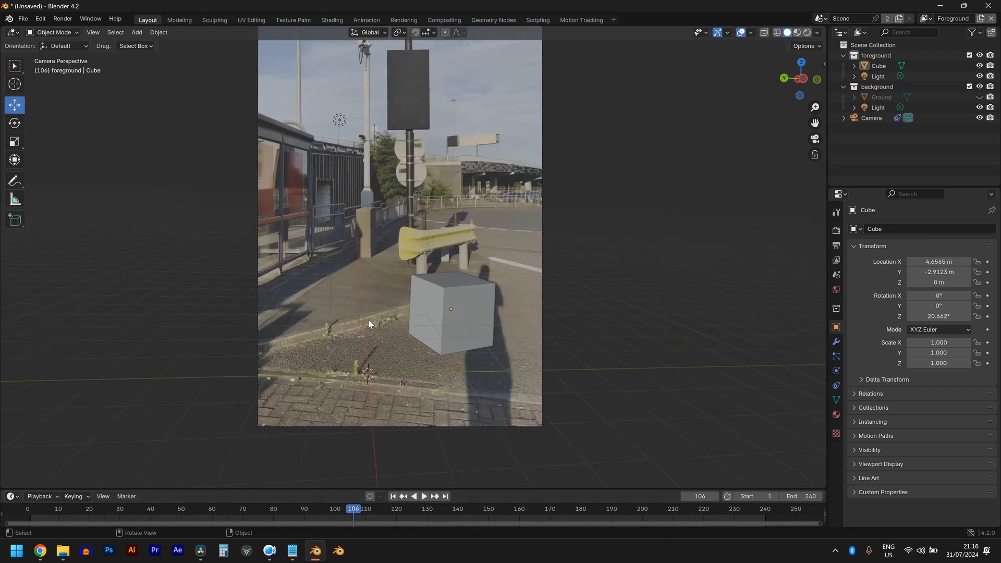
pyautogui.scroll(-2, 408, 281)
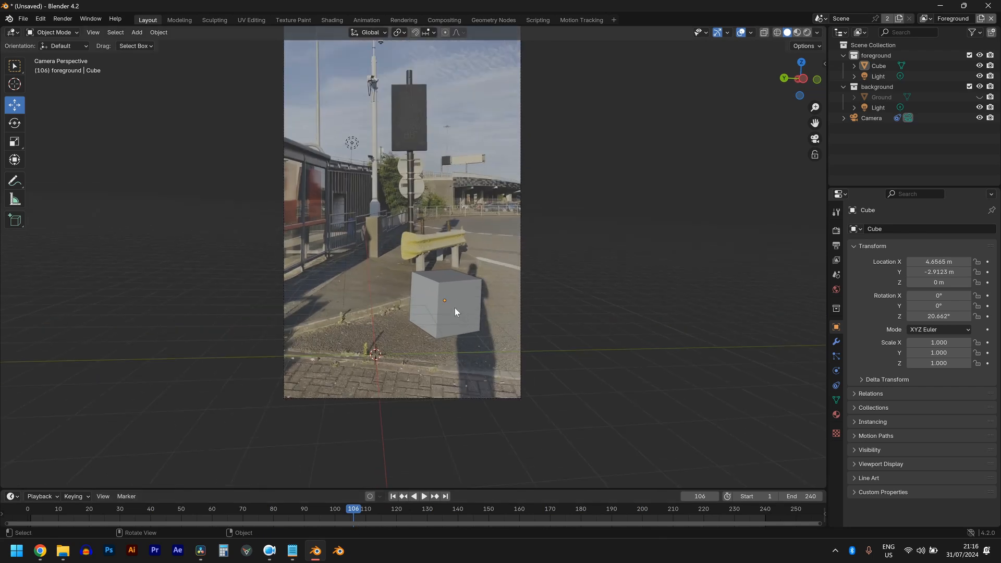
# - Unhide the Ground plane and rotate it about 32° around Z
pyautogui.click(455, 303)
pyautogui.click(981, 97)
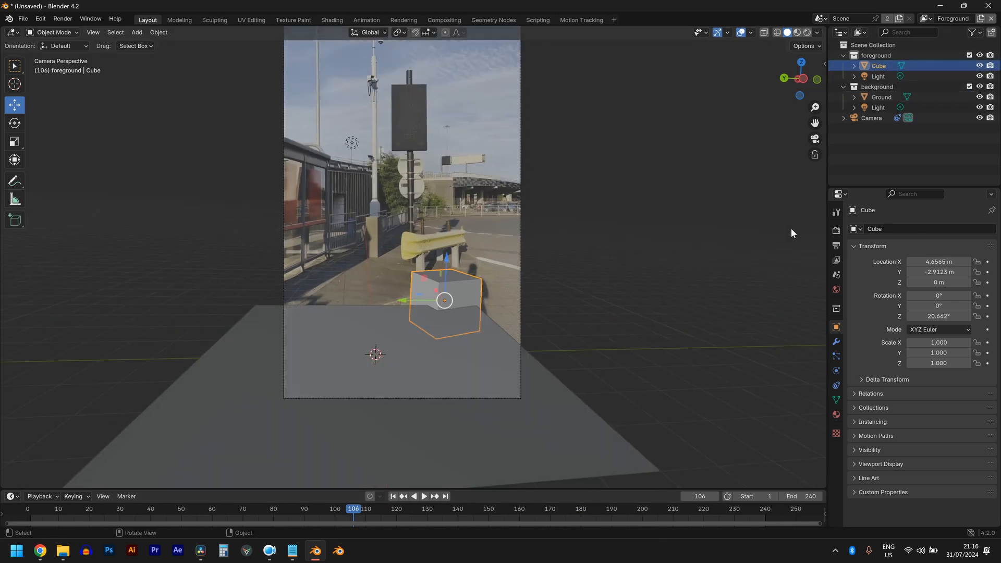
pyautogui.click(518, 368)
pyautogui.press('r')
pyautogui.press('z')
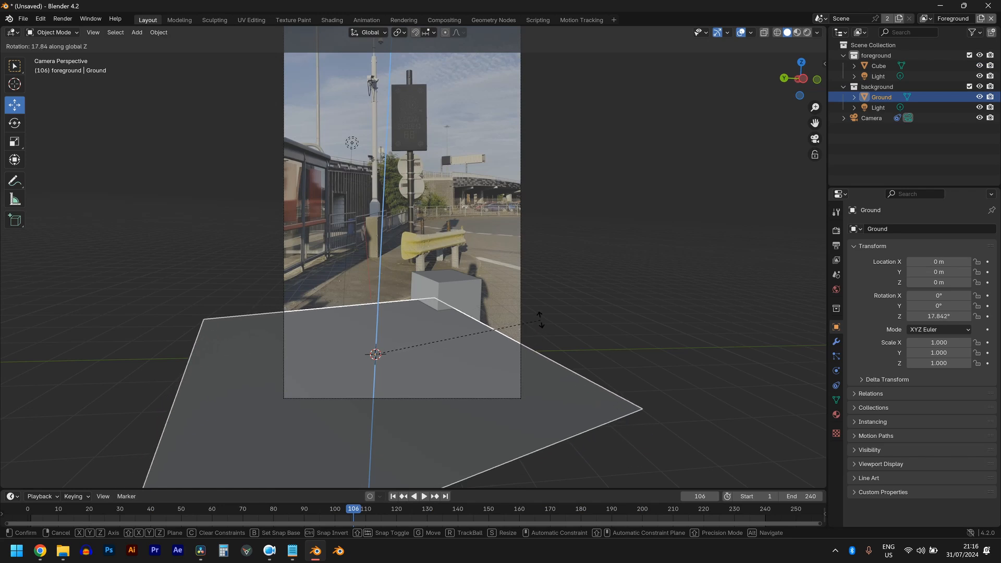
pyautogui.click(530, 285)
# - Move the Ground plane to about X -0.96 m, Y -1.46 m and align its edge with the curb at about 37.3° Z rotation
pyautogui.moveTo(358, 355); pyautogui.dragTo(416, 390)
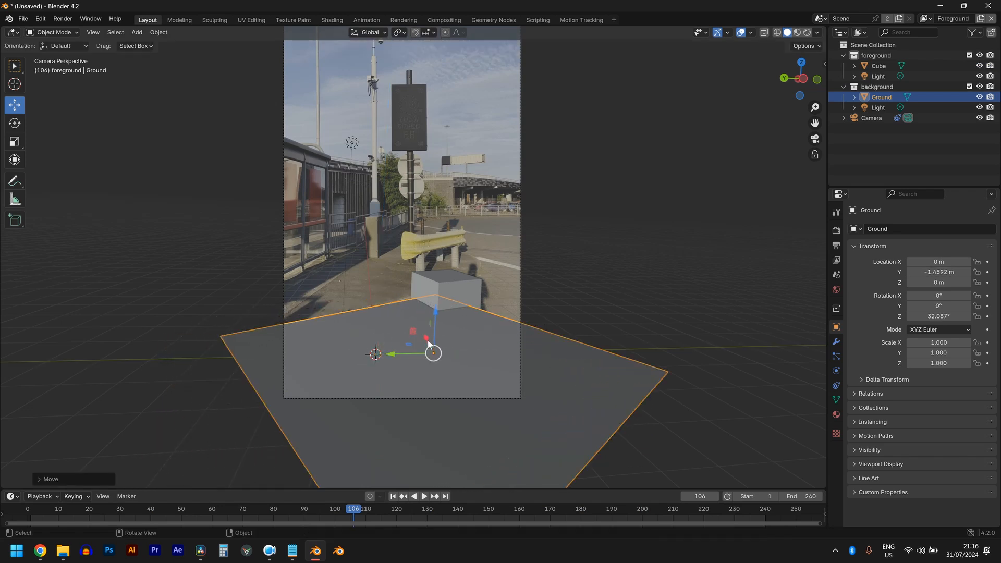
pyautogui.moveTo(428, 340); pyautogui.dragTo(433, 361)
pyautogui.scroll(7, 347, 367)
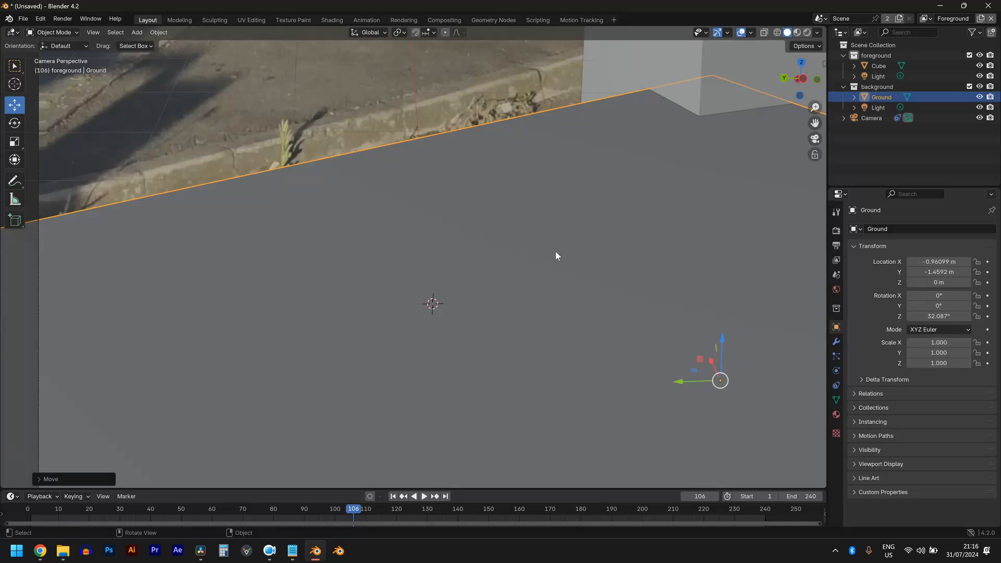
pyautogui.press('r')
pyautogui.press('z')
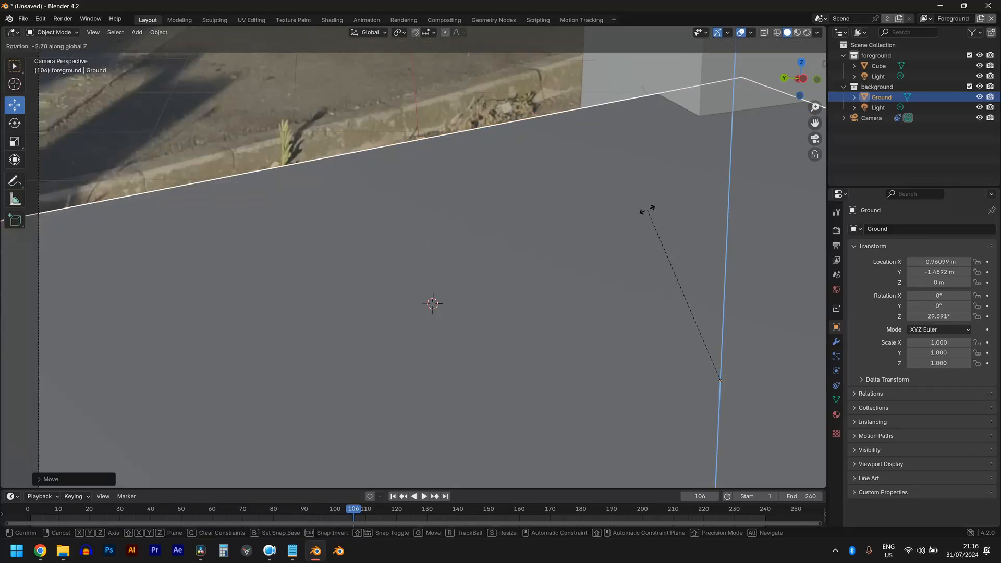
pyautogui.click(644, 254)
pyautogui.scroll(-6, 643, 252)
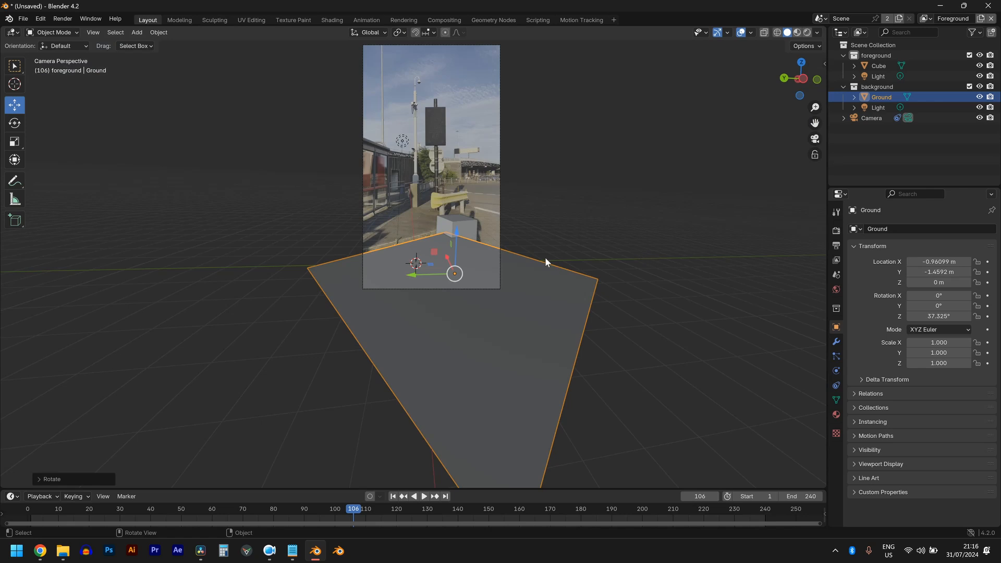
# - Scale the Ground plane to about 1.99 along local Y and slide it along that axis to about X 1.71 m, Y -4.97 m
pyautogui.press('s')
pyautogui.press('y')
pyautogui.press('y')
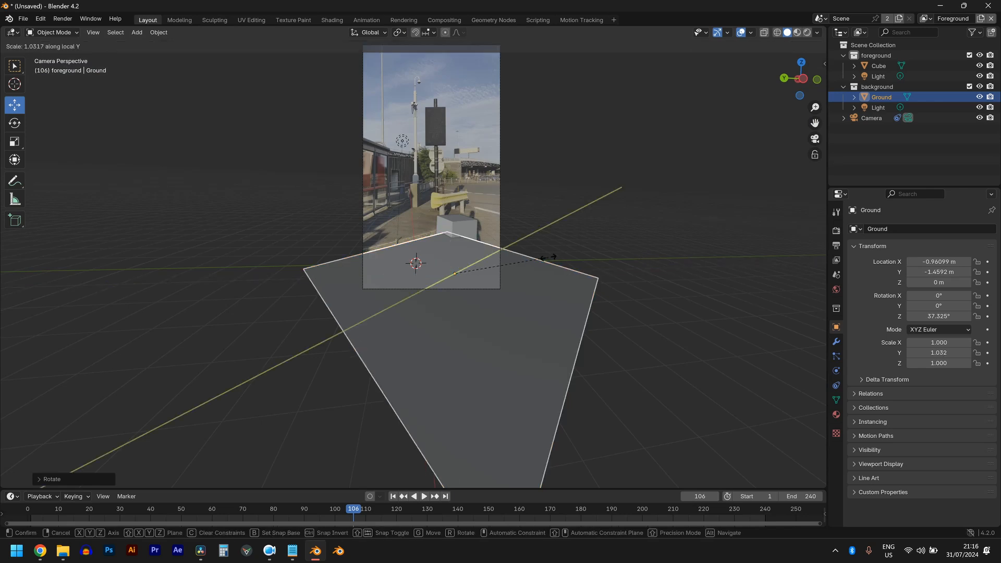
pyautogui.click(636, 248)
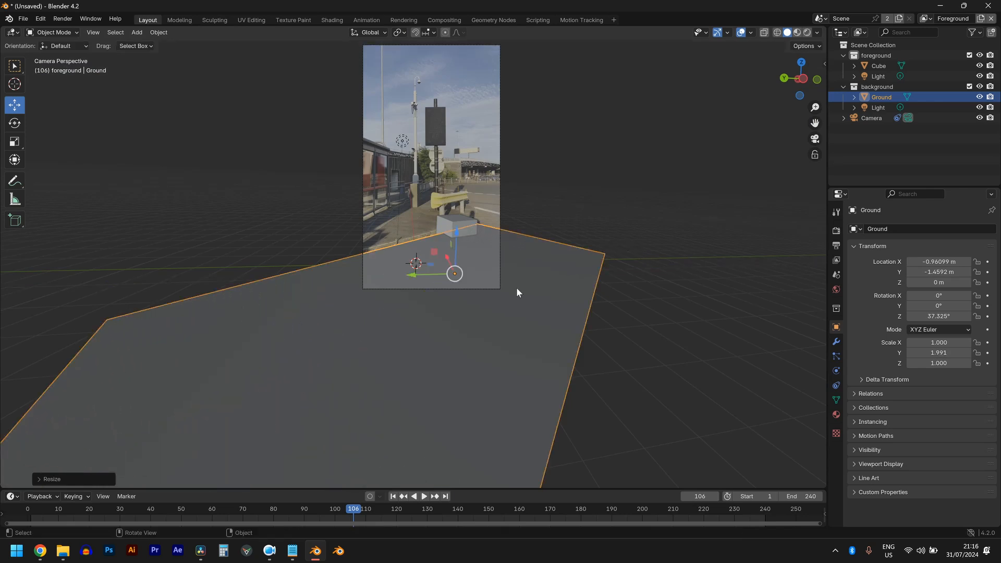
pyautogui.press('g')
pyautogui.press('y')
pyautogui.press('y')
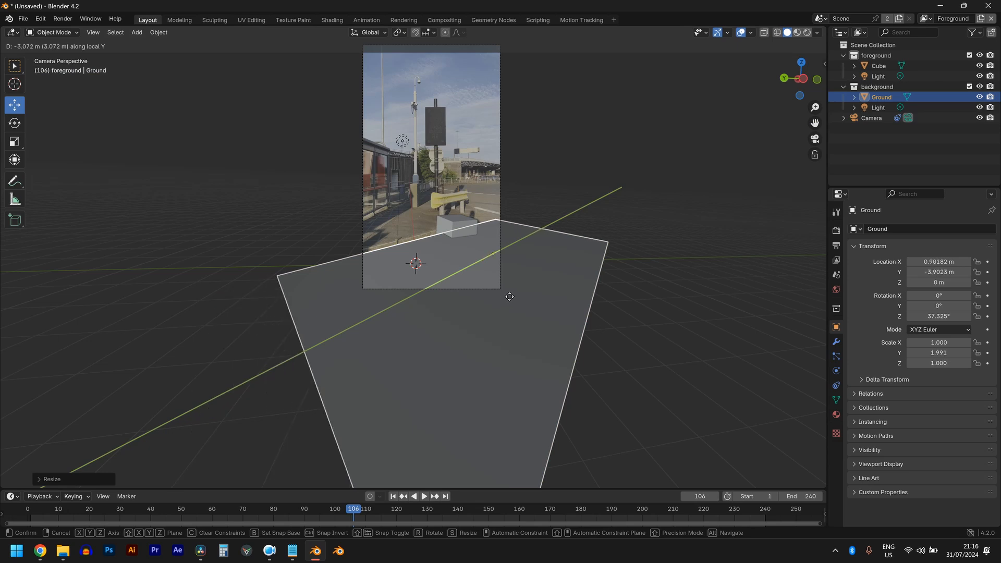
pyautogui.click(523, 237)
# - Raise the cube's whole mesh 1 m along Z in Edit Mode so that it sits on the ground
pyautogui.scroll(3, 524, 233)
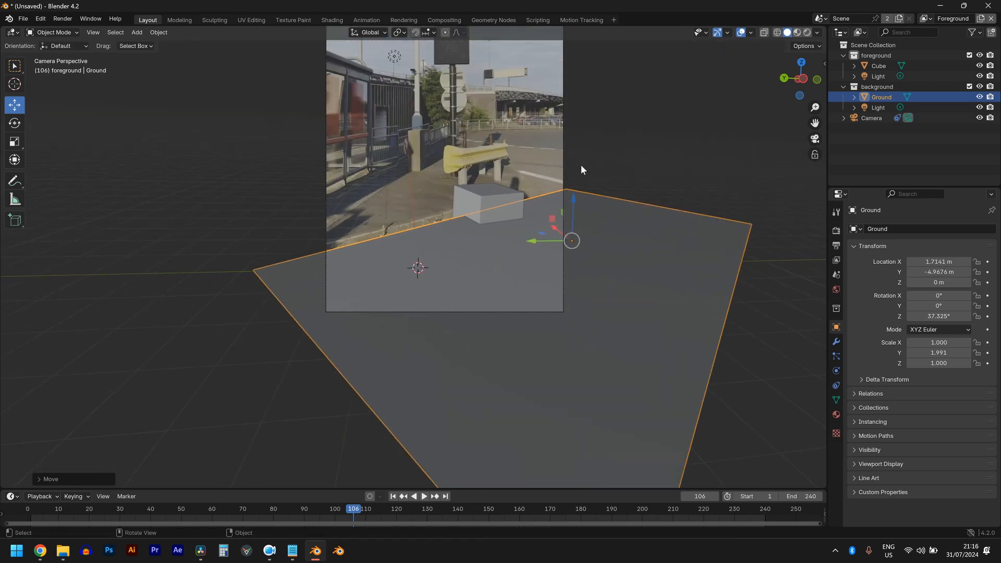
pyautogui.click(511, 205)
pyautogui.press('Tab')
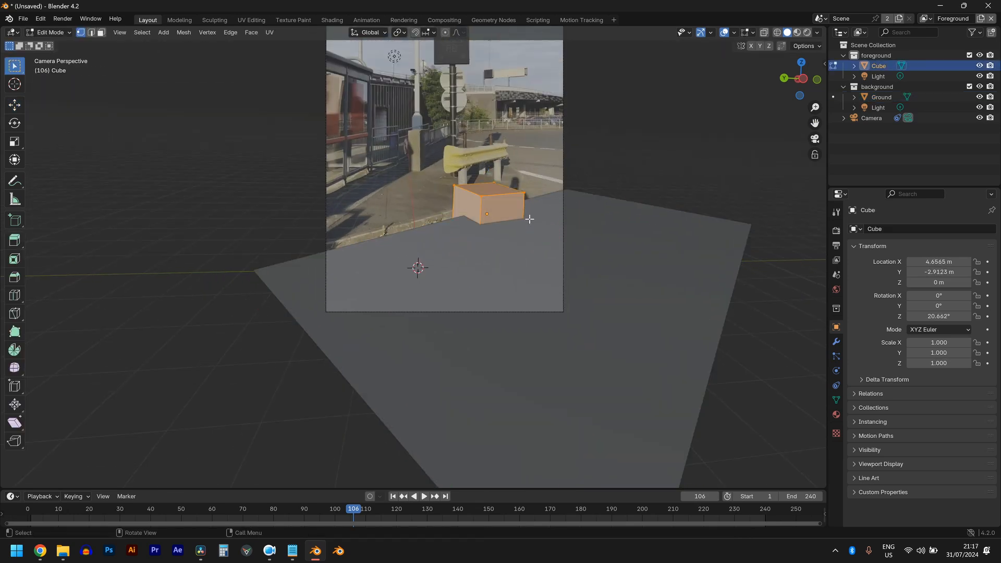
pyautogui.write('e')
pyautogui.write('1')
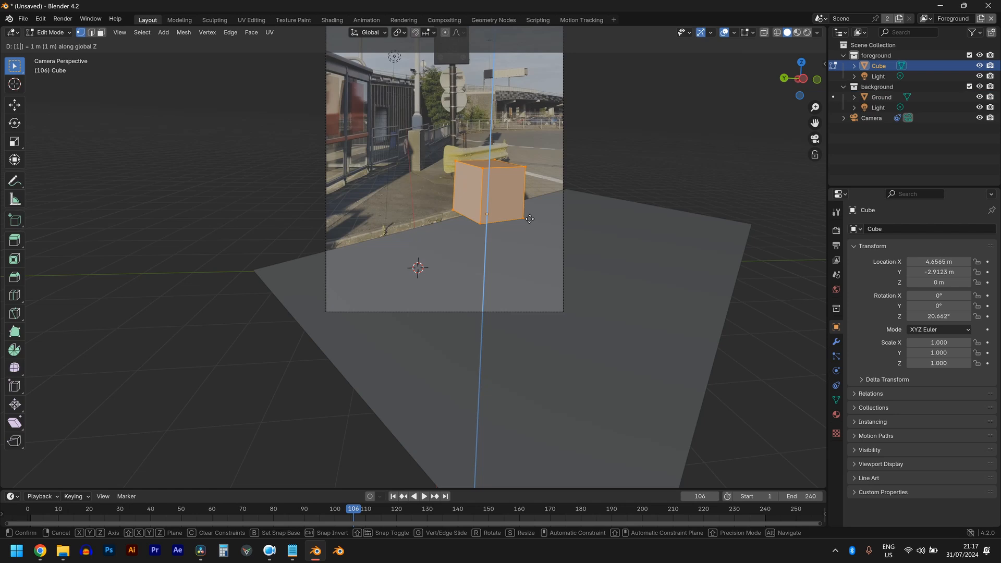
pyautogui.press('Return')
pyautogui.press('Tab')
# - Inspect the raised cube from another angle and play the animation through the camera to check its placement on the ground
pyautogui.scroll(-2, 481, 254)
pyautogui.moveTo(418, 236); pyautogui.dragTo(505, 257, button='middle')
pyautogui.scroll(1, 505, 258)
pyautogui.press('KP_0')
pyautogui.press('space')
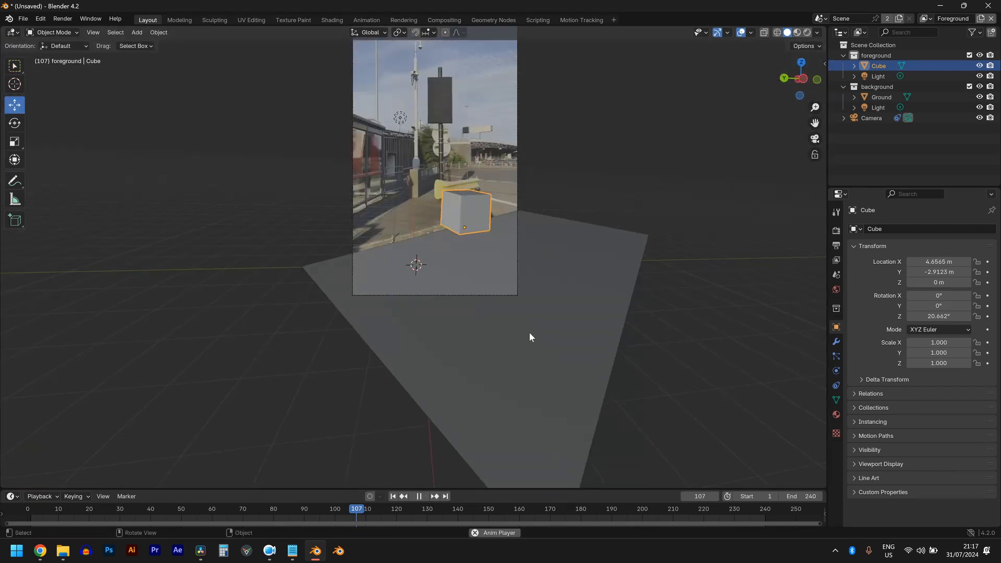
pyautogui.click(584, 138)
pyautogui.scroll(4, 574, 215)
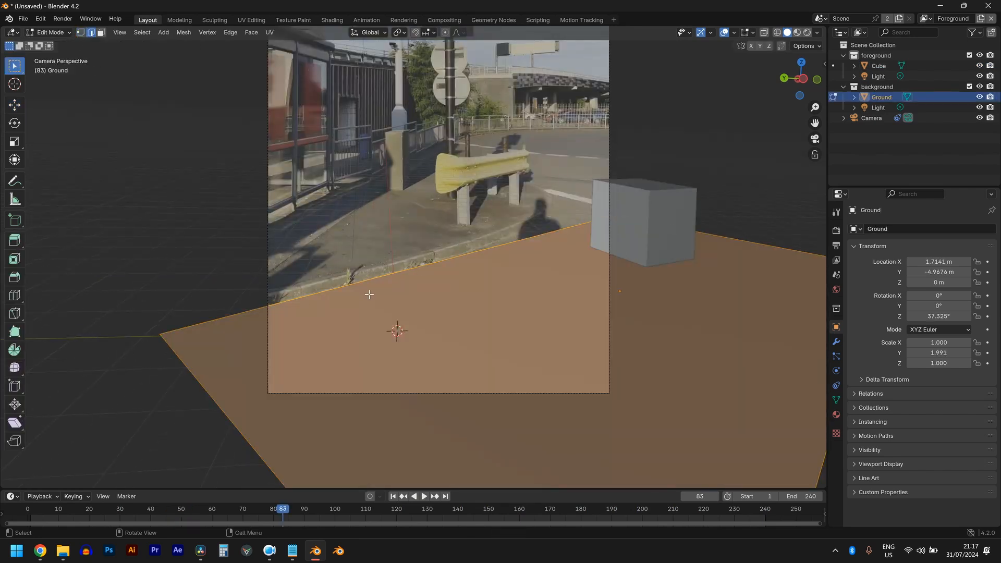
# - Extrude the Ground plane's edge along the curb upward about 0.24 m on the Z axis
pyautogui.click(376, 275)
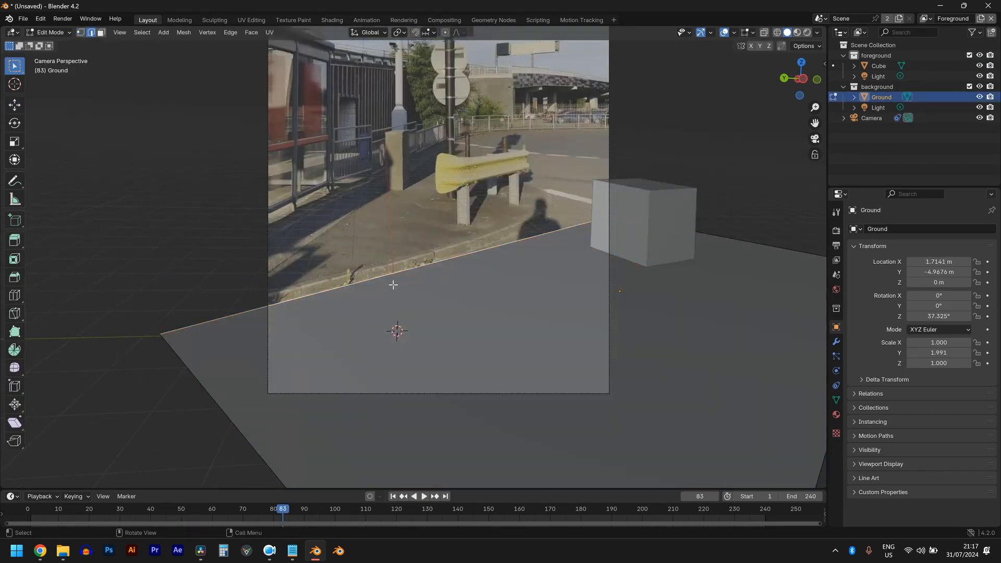
pyautogui.press('g')
pyautogui.press('z')
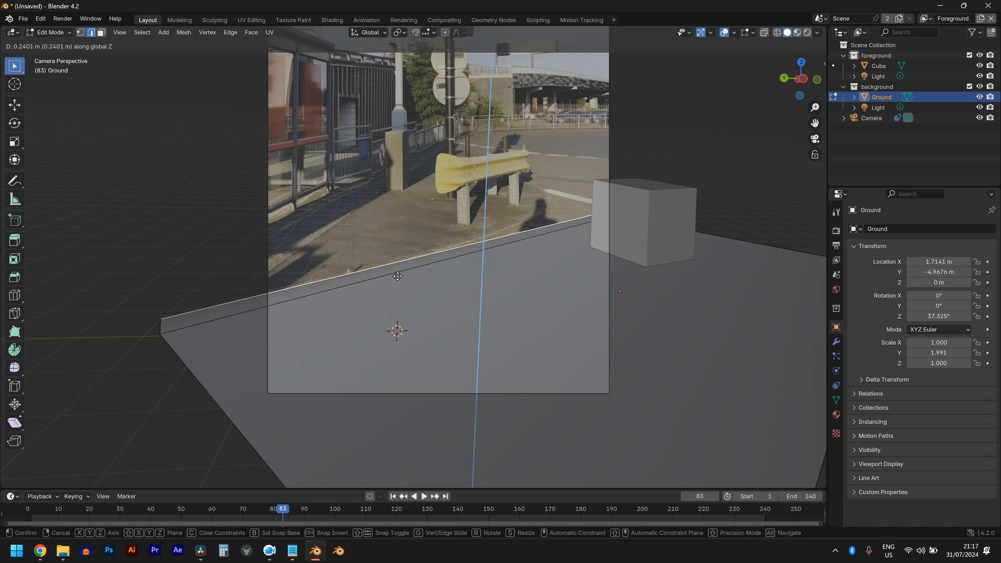
pyautogui.click(399, 275)
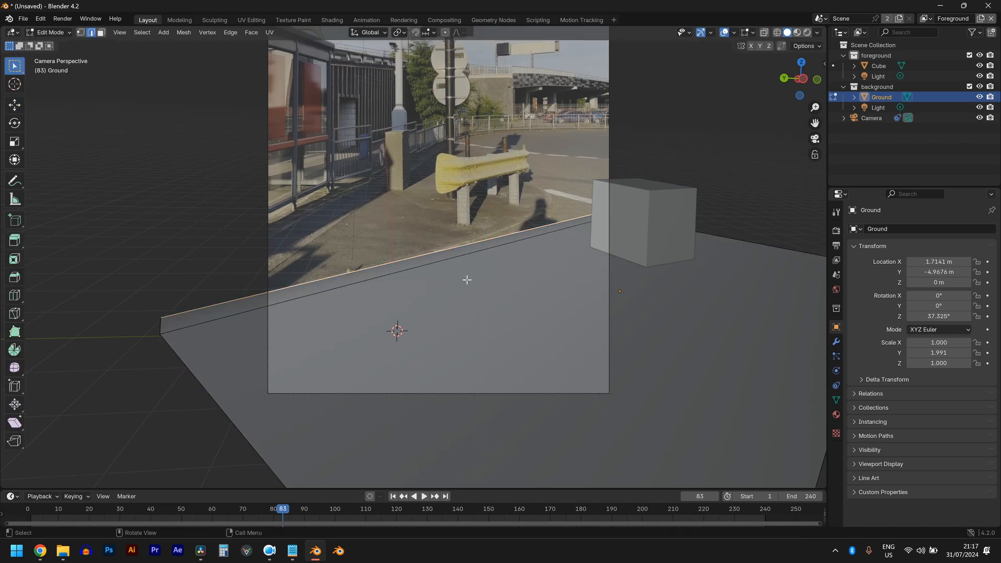
# - Extrude the raised curb edge about 9.1 m along local X to form the pavement surface, and return to Object Mode
pyautogui.press('g')
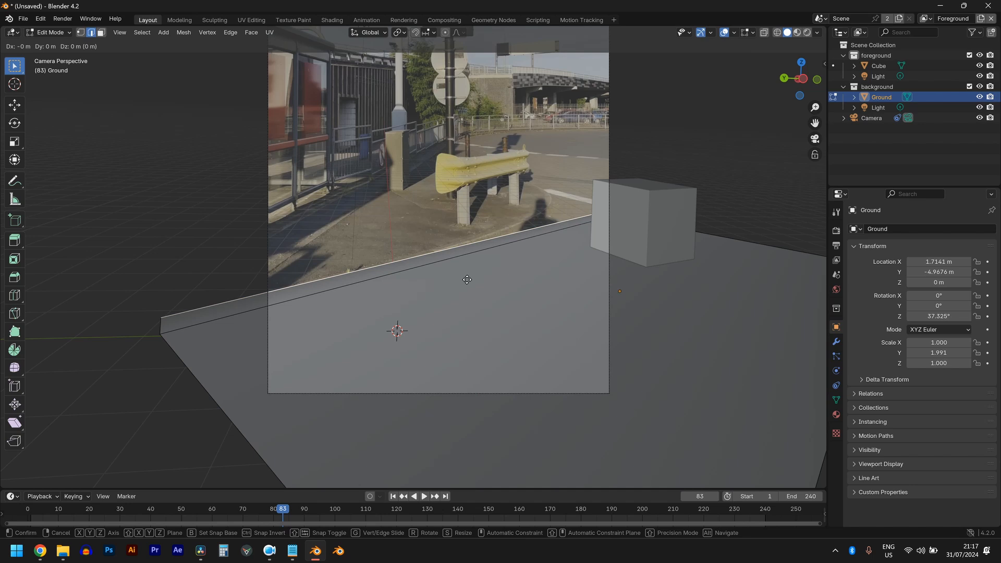
pyautogui.press('x')
pyautogui.press('x')
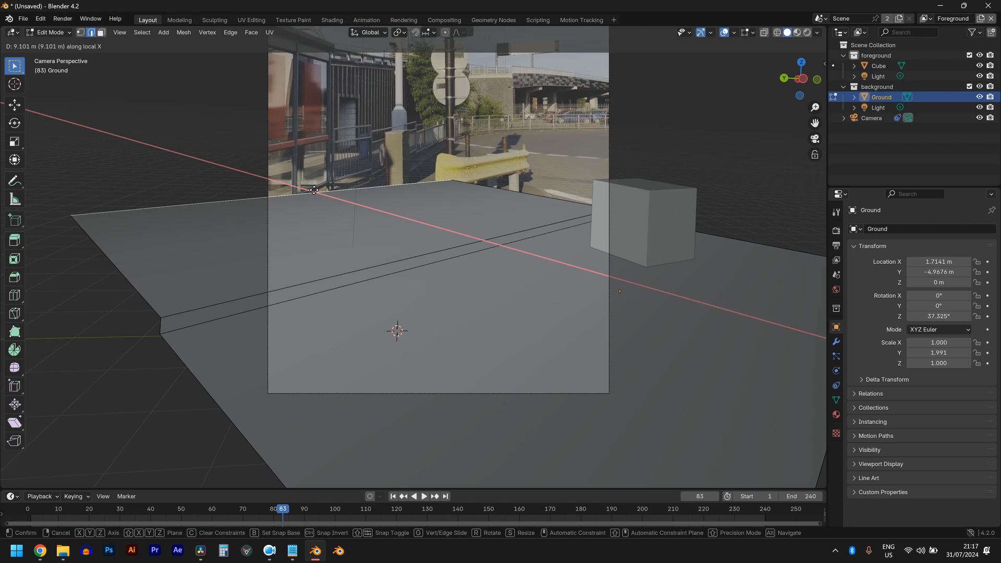
pyautogui.click(310, 189)
pyautogui.scroll(2, 377, 193)
pyautogui.press('Tab')
pyautogui.scroll(-4, 542, 247)
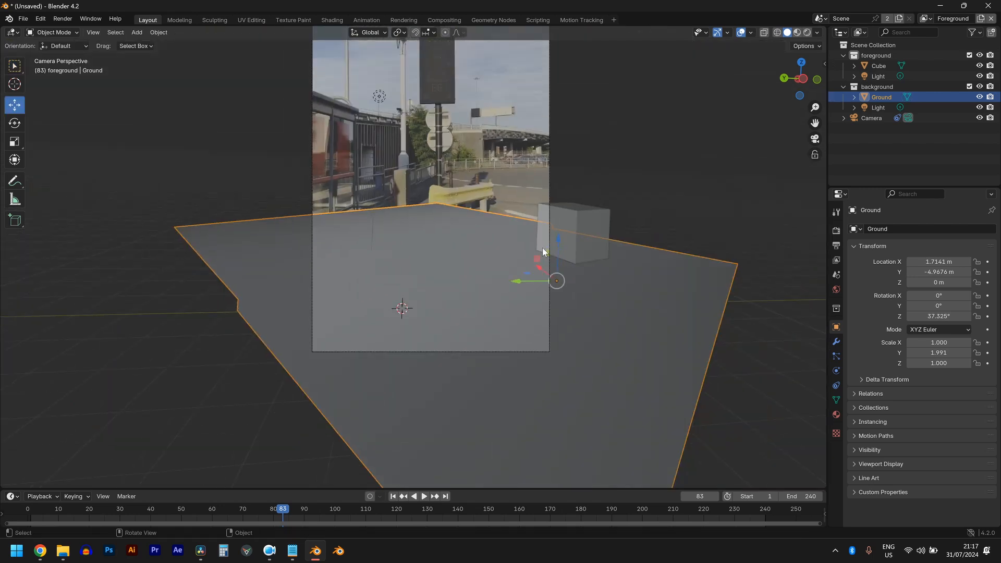
# - Apply flat shading to the Ground object
pyautogui.rightClick(493, 261)
pyautogui.click(491, 262)
pyautogui.scroll(1, 454, 277)
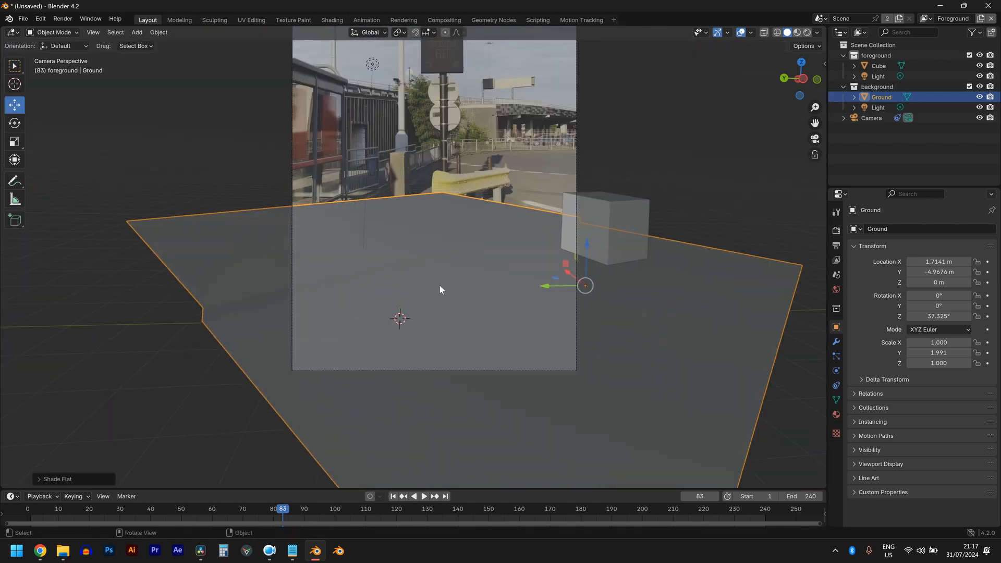
pyautogui.scroll(2, 463, 255)
pyautogui.press('Tab')
pyautogui.press('Tab')
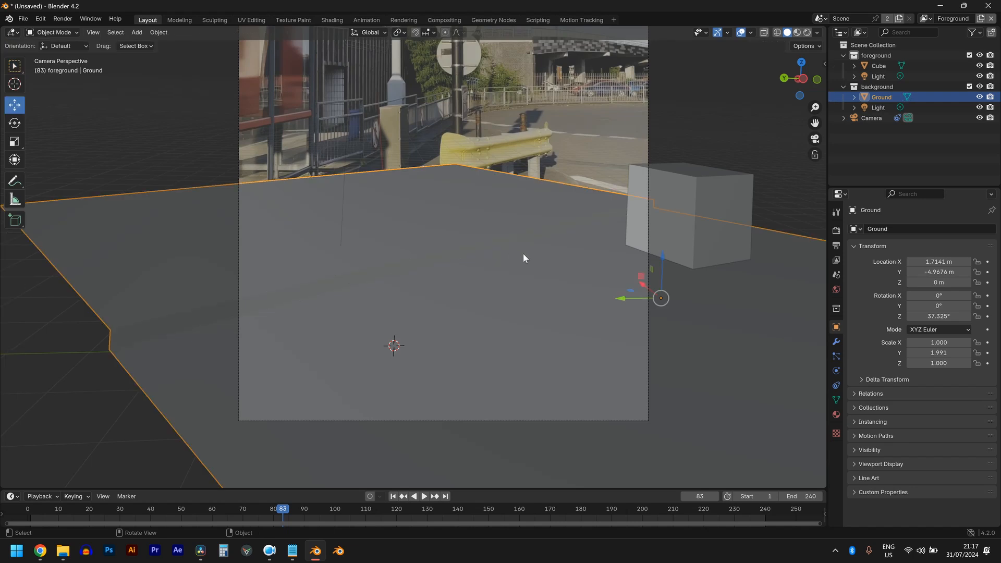
# - Switch to wireframe shading and add a loop cut across the Ground and curb, slid to about -0.21, where the curb starts bending
pyautogui.hotkey('shift', 'z')
pyautogui.scroll(-2, 538, 250)
pyautogui.scroll(2, 505, 250)
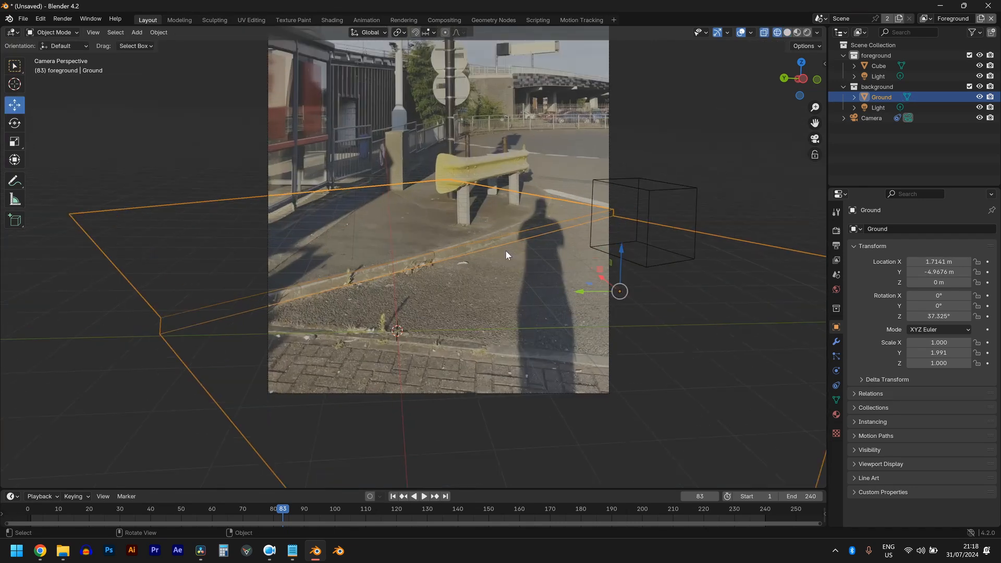
pyautogui.press('Tab')
pyautogui.hotkey('ctrl', 'r')
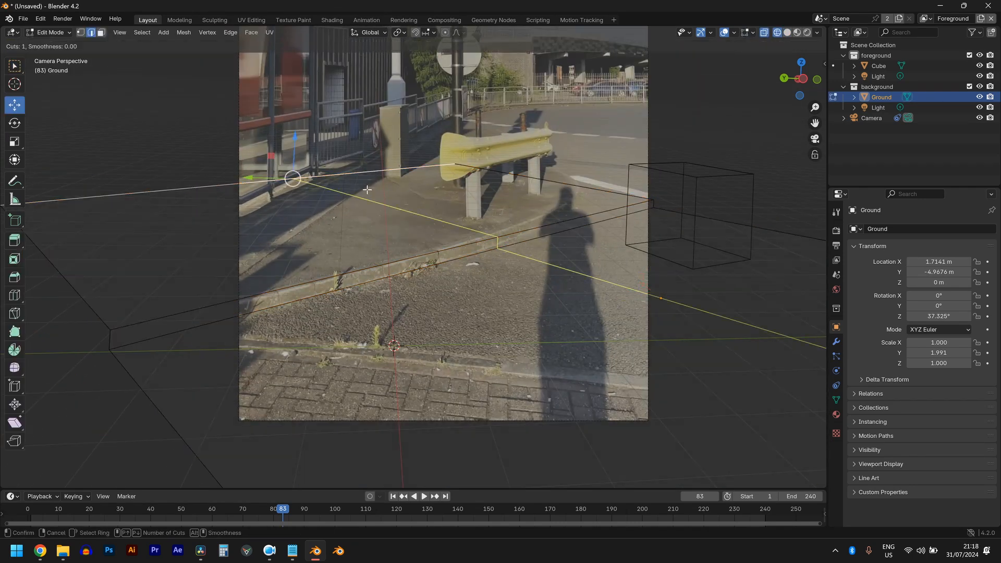
pyautogui.click(348, 194)
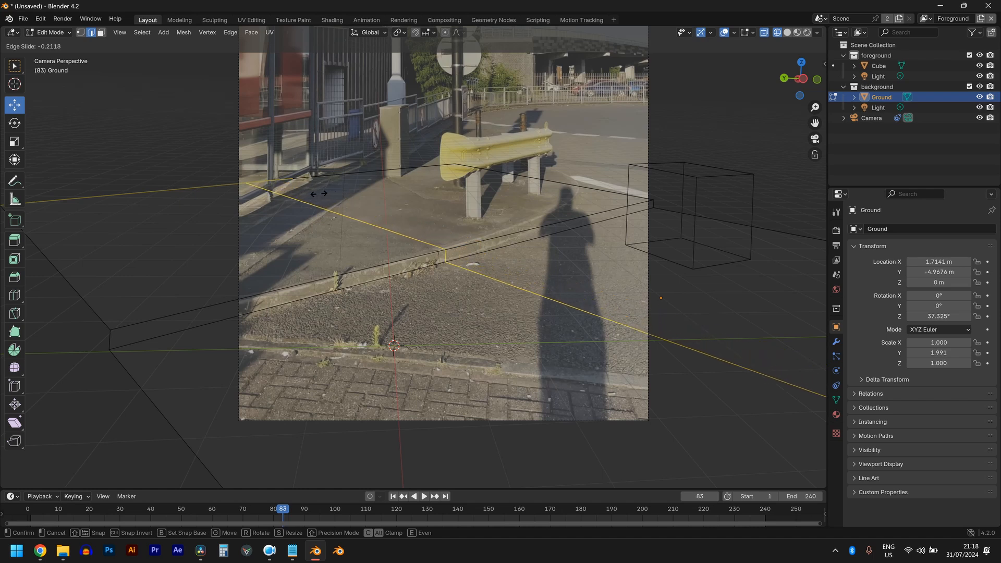
pyautogui.click(318, 194)
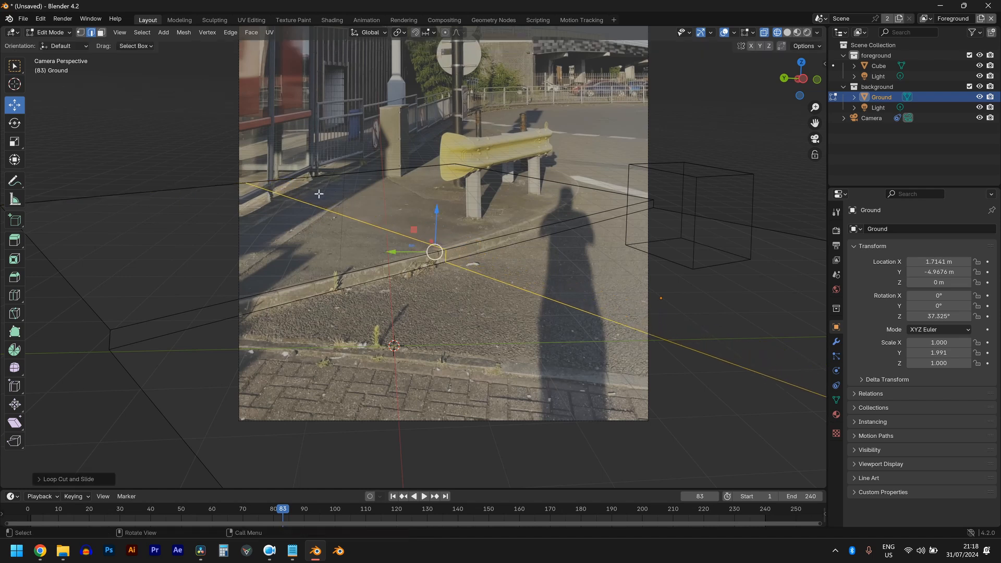
# - Move the short vertical edge at the curb's far end along global X to follow the filmed curb
pyautogui.click(654, 205)
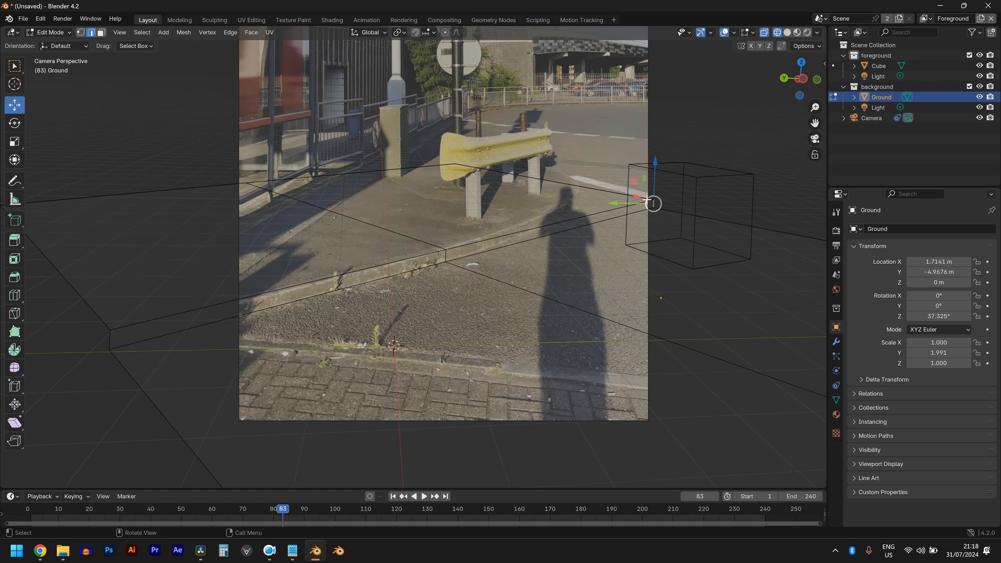
pyautogui.moveTo(643, 197); pyautogui.dragTo(597, 188)
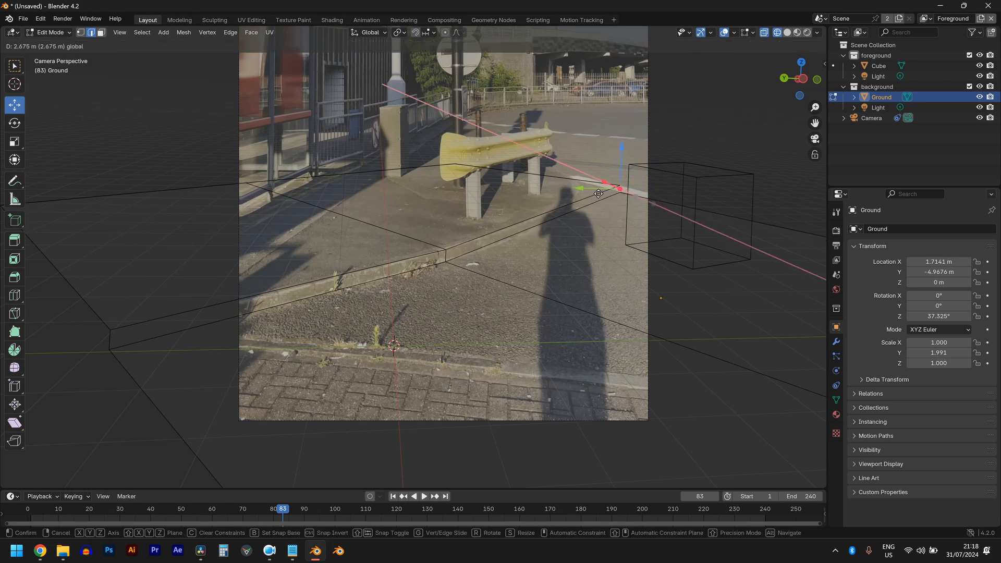
pyautogui.click(609, 202)
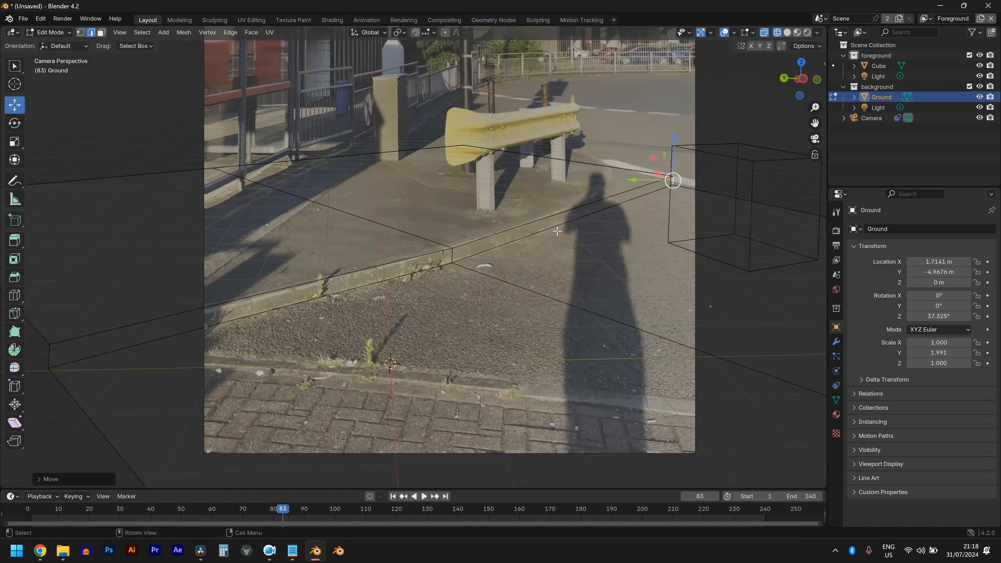
# - Add a second loop cut between the first cut and the curb's far end, slid toward the first cut
pyautogui.scroll(4, 452, 205)
pyautogui.scroll(-2, 574, 199)
pyautogui.hotkey('ctrl', 'r')
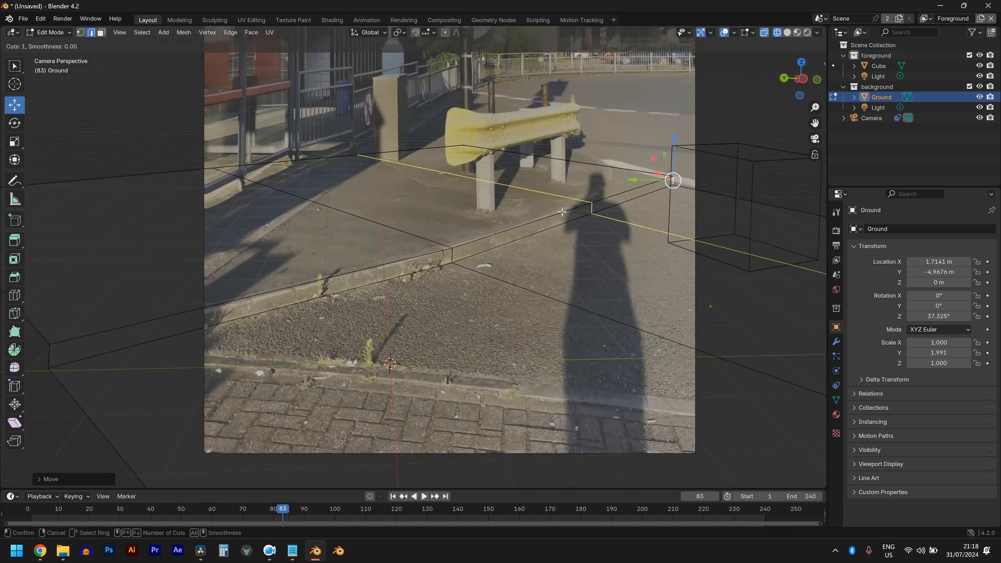
pyautogui.click(532, 215)
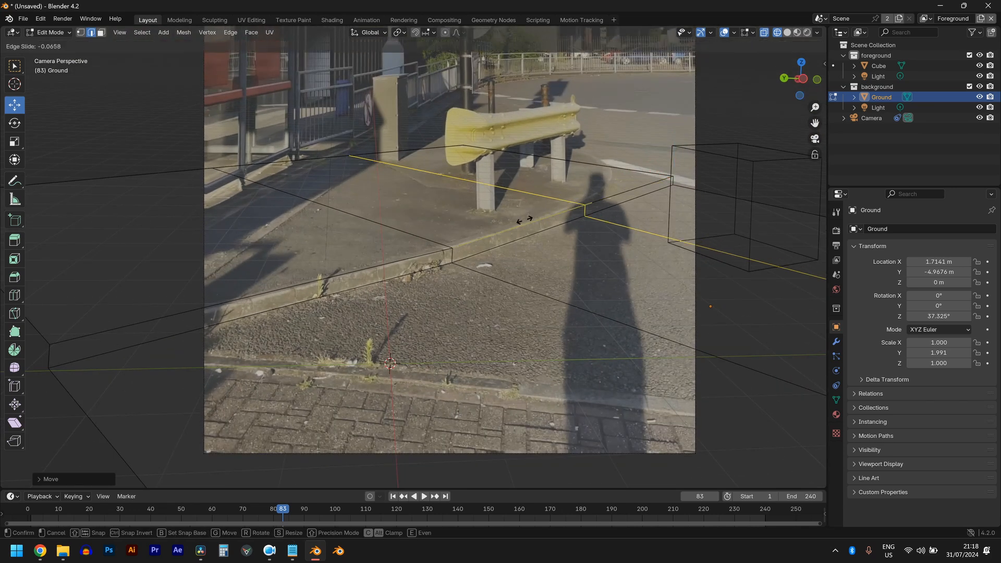
pyautogui.click(481, 226)
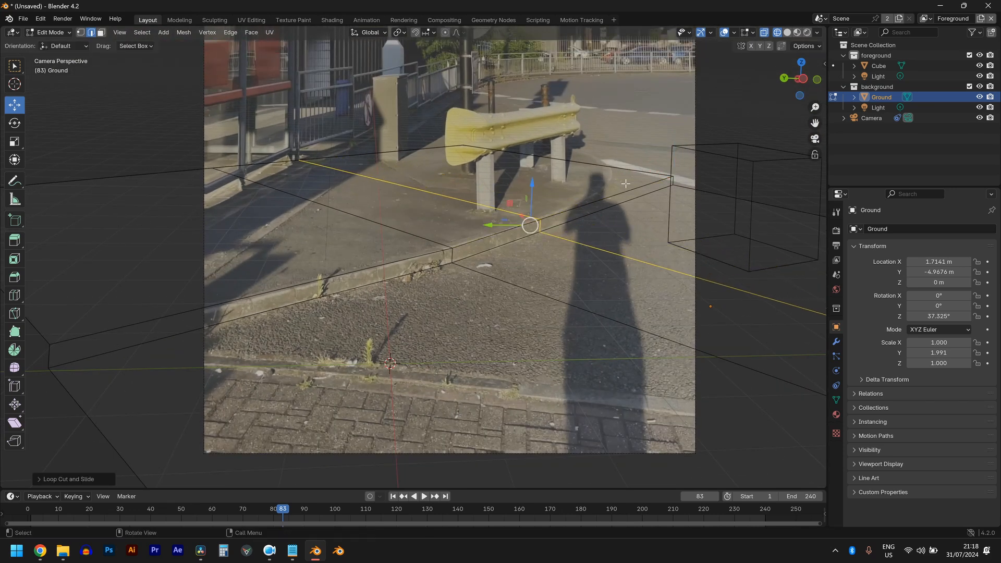
# - Shift the curb's far-end vertical edge further along global X so the last segment matches the curved curb
pyautogui.click(675, 180)
pyautogui.moveTo(658, 172); pyautogui.dragTo(651, 168)
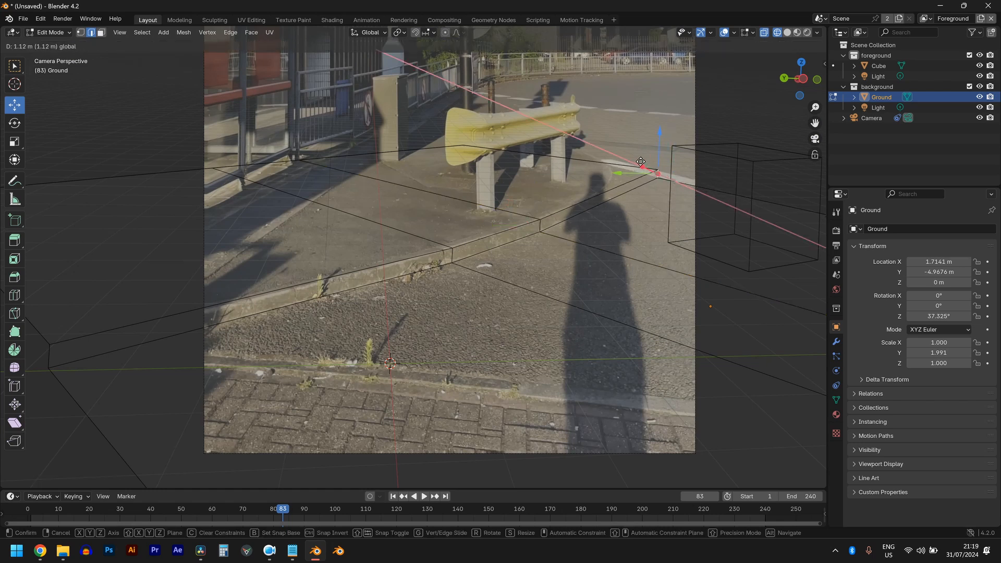
pyautogui.click(638, 157)
pyautogui.scroll(-3, 560, 221)
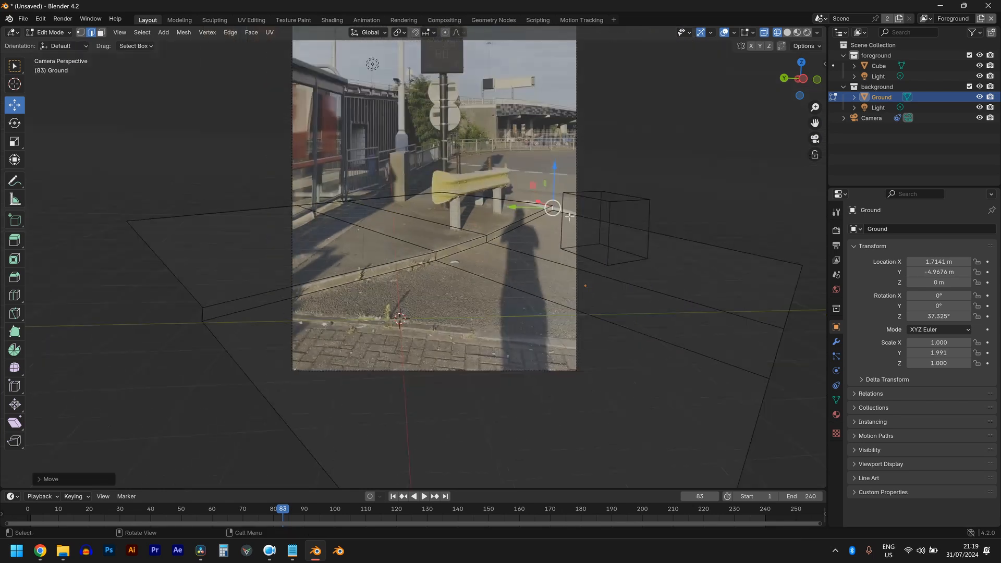
# - Add a third loop cut across the curb's last segment near the shadow's head
pyautogui.scroll(4, 553, 222)
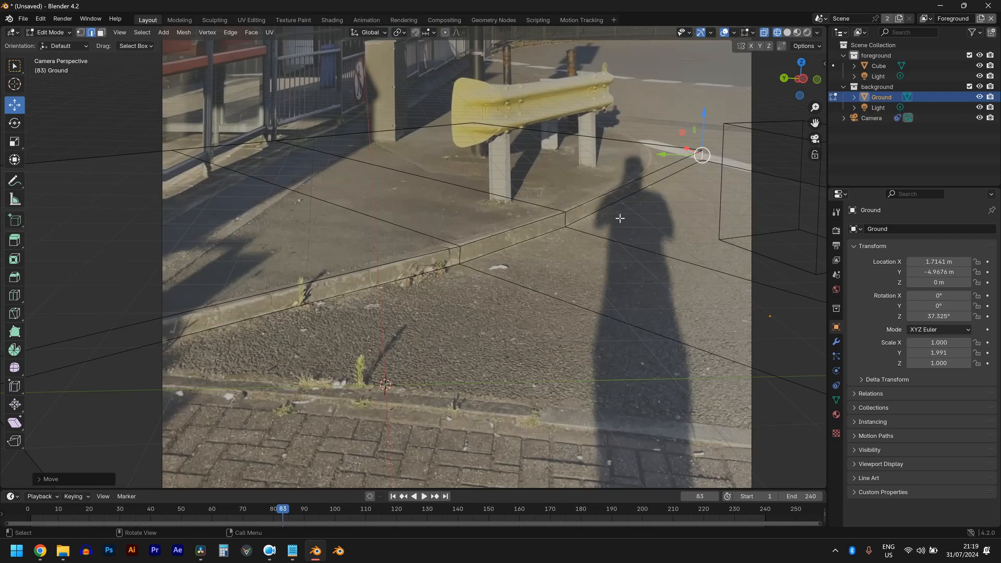
pyautogui.scroll(-1, 569, 235)
pyautogui.hotkey('ctrl', 'r')
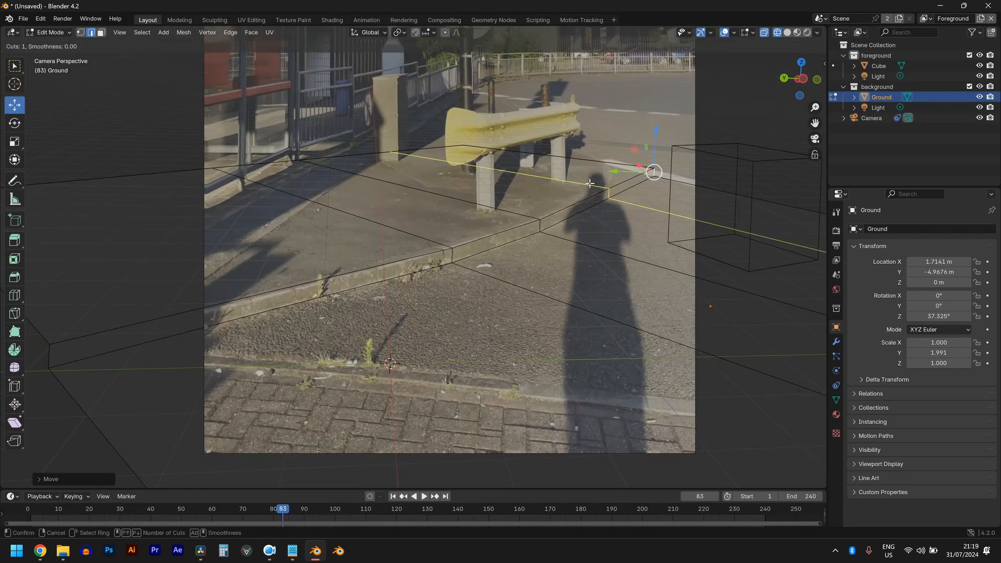
pyautogui.click(590, 183)
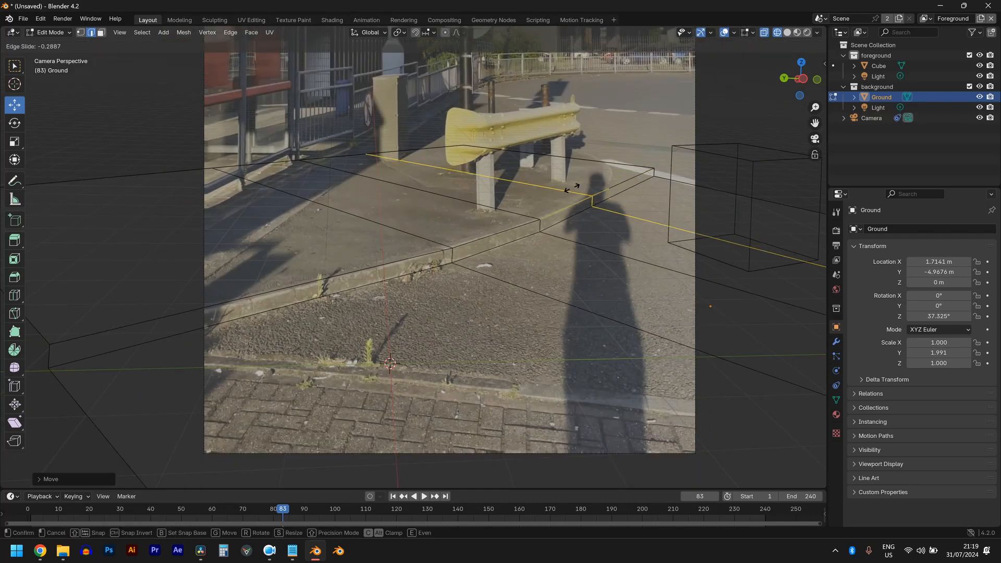
pyautogui.click(594, 183)
# - Move the curb's far-end vertical edge about 1.6 m along global X to complete the curve, and leave Edit Mode
pyautogui.click(655, 173)
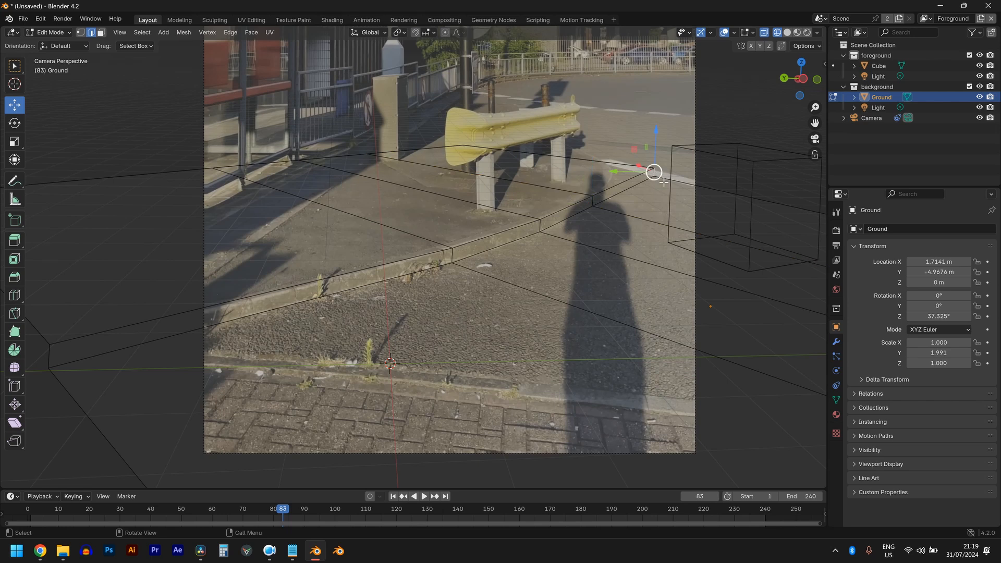
pyautogui.moveTo(638, 165); pyautogui.dragTo(623, 159)
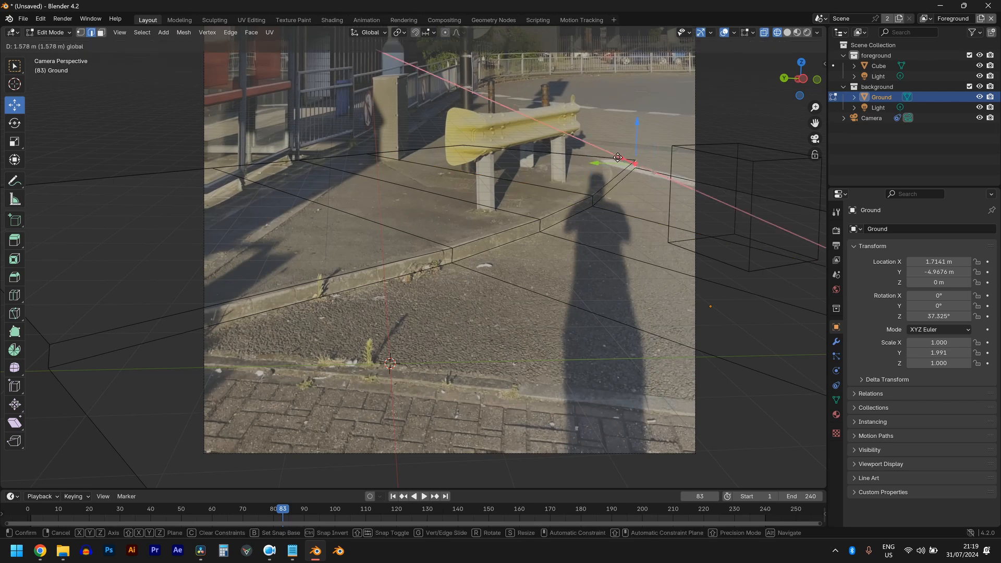
pyautogui.click(618, 158)
pyautogui.scroll(-3, 615, 179)
pyautogui.press('Tab')
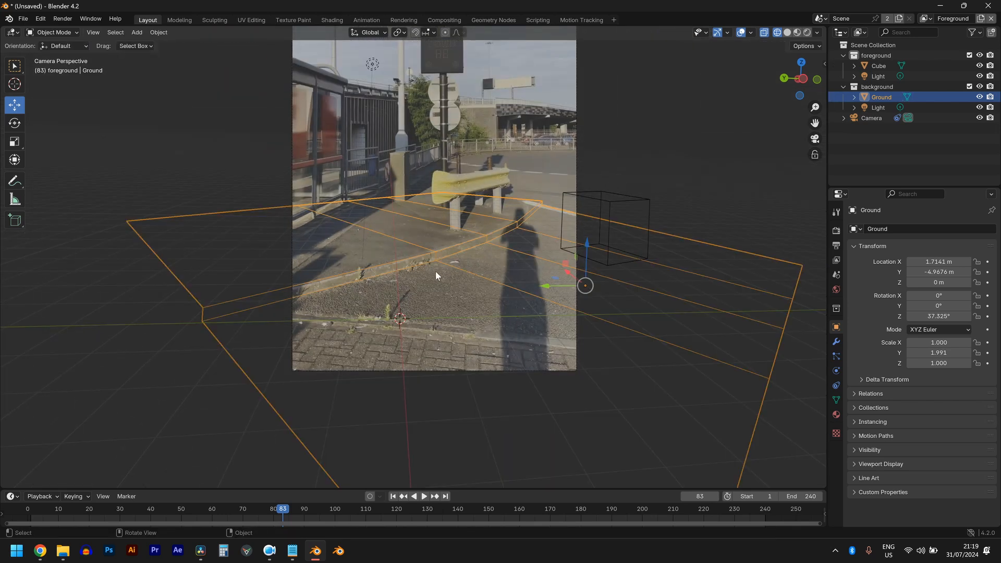
# - Play the animation through the camera to check how the curved curb follows the footage
pyautogui.scroll(4, 386, 242)
pyautogui.press('space')
pyautogui.scroll(-6, 506, 261)
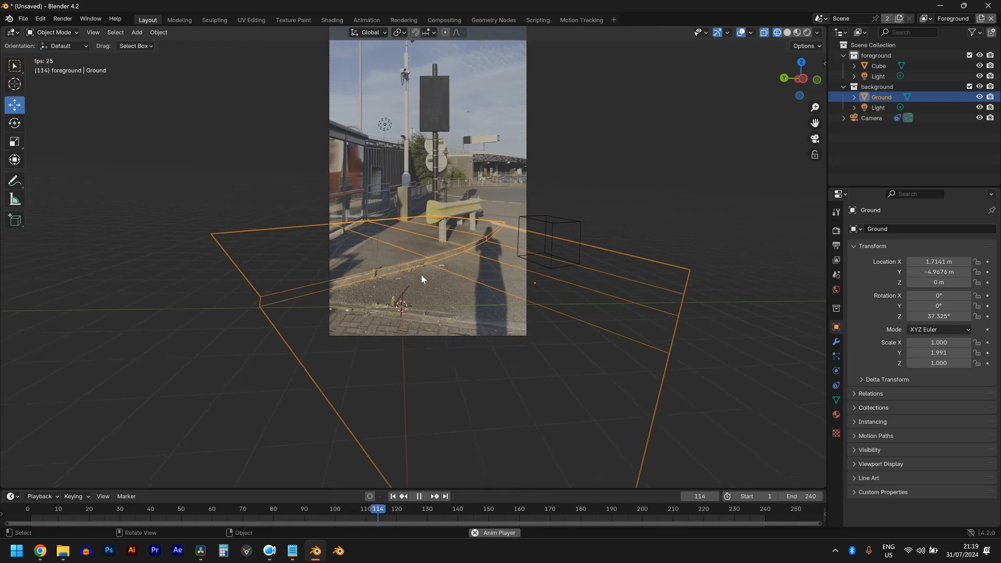
pyautogui.scroll(2, 415, 261)
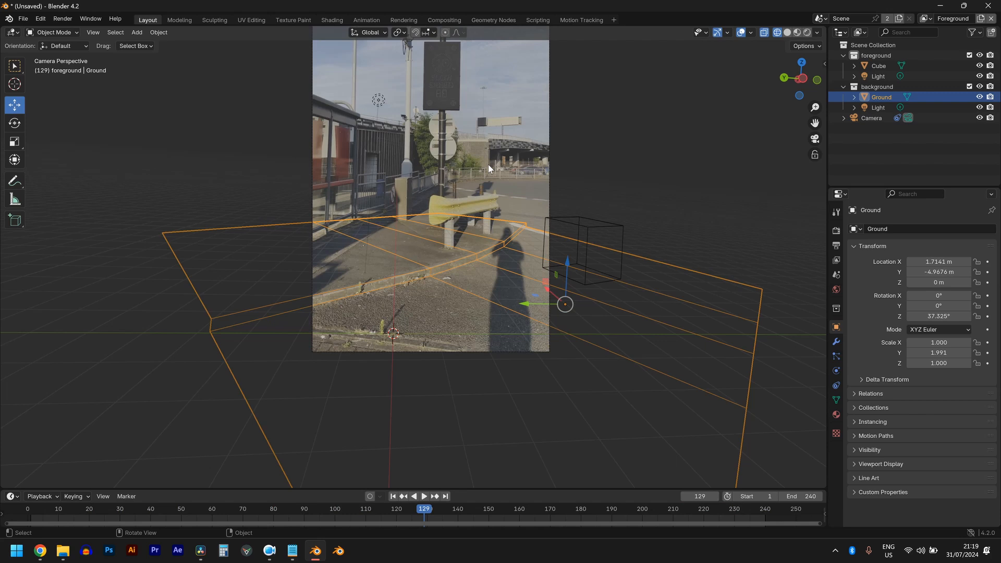
# - Add a mesh cylinder to the scene at the 3D cursor
pyautogui.keyDown('shift'); pyautogui.moveTo(488, 164); pyautogui.dragTo(495, 251, button='middle'); pyautogui.keyUp('shift')
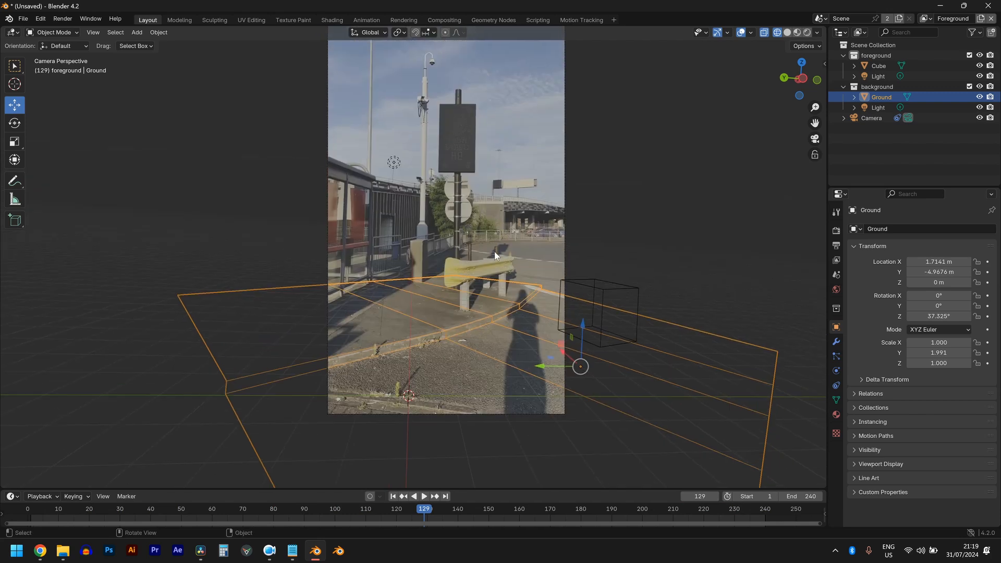
pyautogui.scroll(3, 495, 252)
pyautogui.hotkey('shift', 'a')
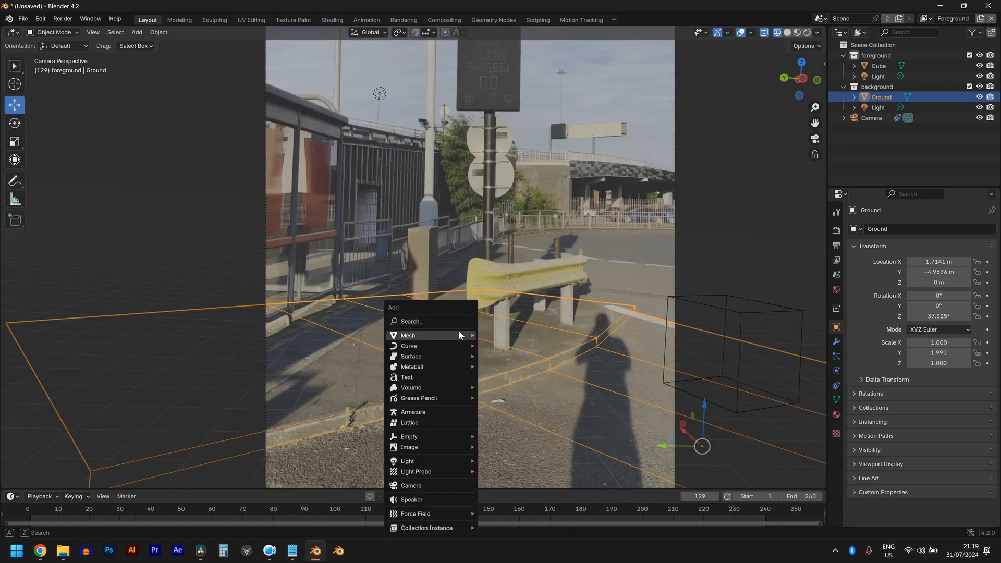
pyautogui.moveTo(454, 338)
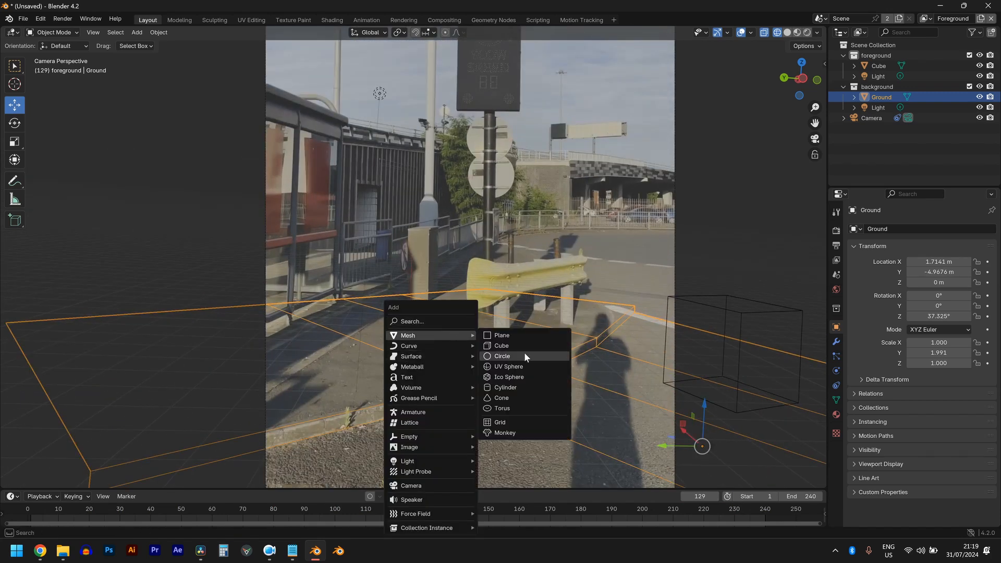
pyautogui.click(521, 388)
pyautogui.scroll(-4, 460, 387)
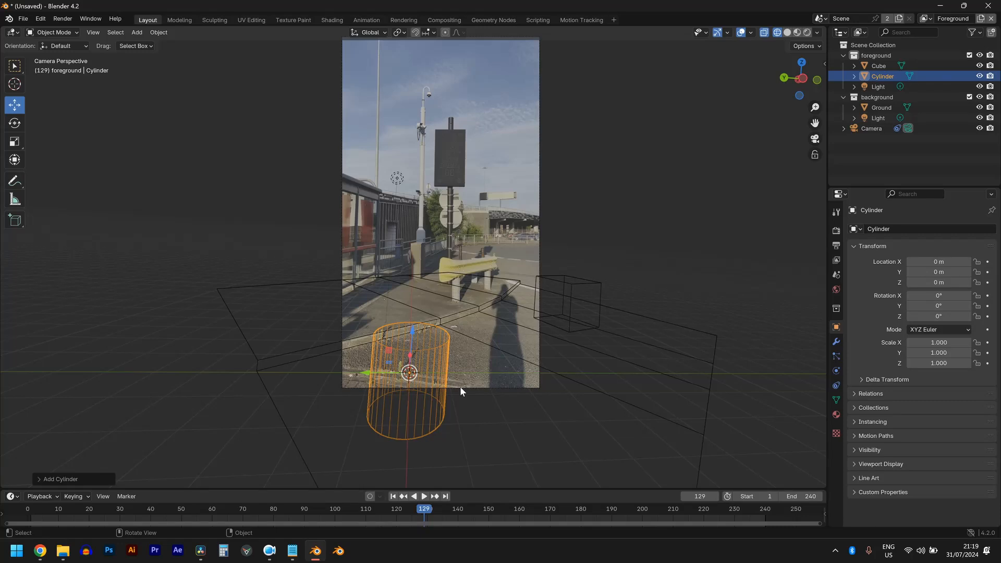
# - Raise the cylinder's whole mesh 1 m along Z in Edit Mode, then inspect it on the ground in solid shading
pyautogui.press('Tab')
pyautogui.press('g')
pyautogui.press('z')
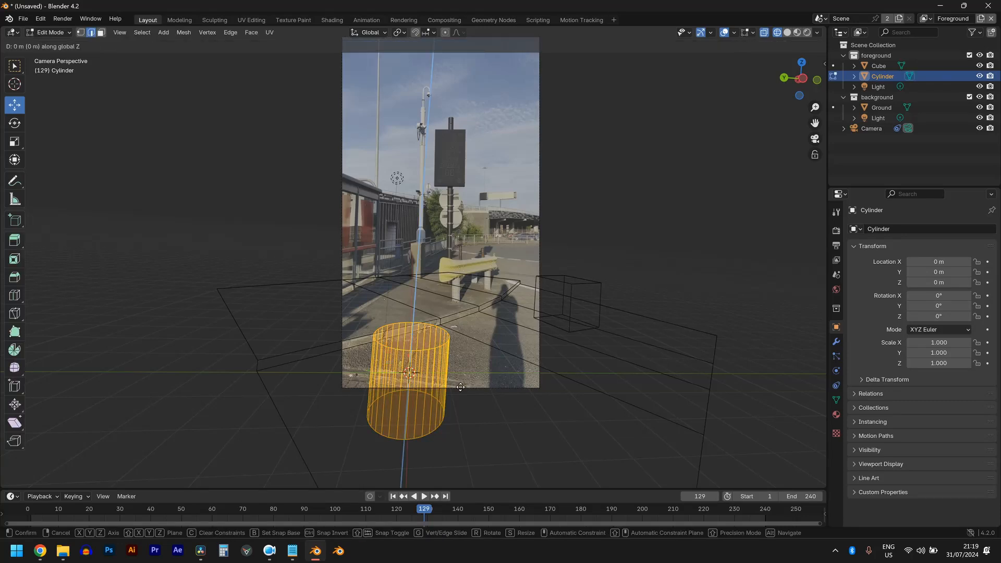
pyautogui.press('1')
pyautogui.press('Return')
pyautogui.press('Tab')
pyautogui.click(426, 391)
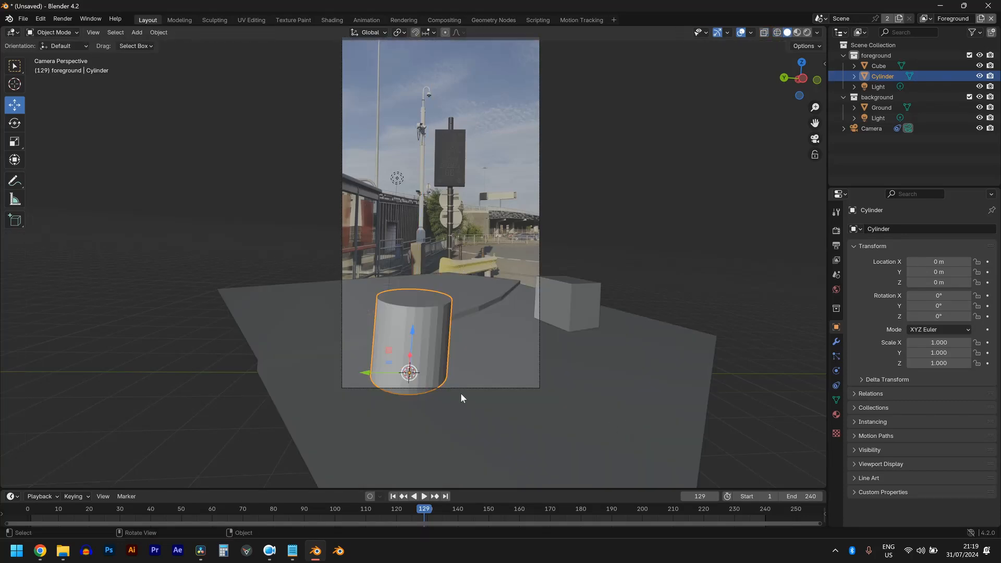
pyautogui.moveTo(461, 393)
pyautogui.mouseDown(button='middle')
pyautogui.moveTo(509, 396)
pyautogui.moveTo(453, 429)
pyautogui.moveTo(381, 450)
pyautogui.moveTo(406, 447)
pyautogui.moveTo(393, 391)
pyautogui.mouseUp(button='middle')
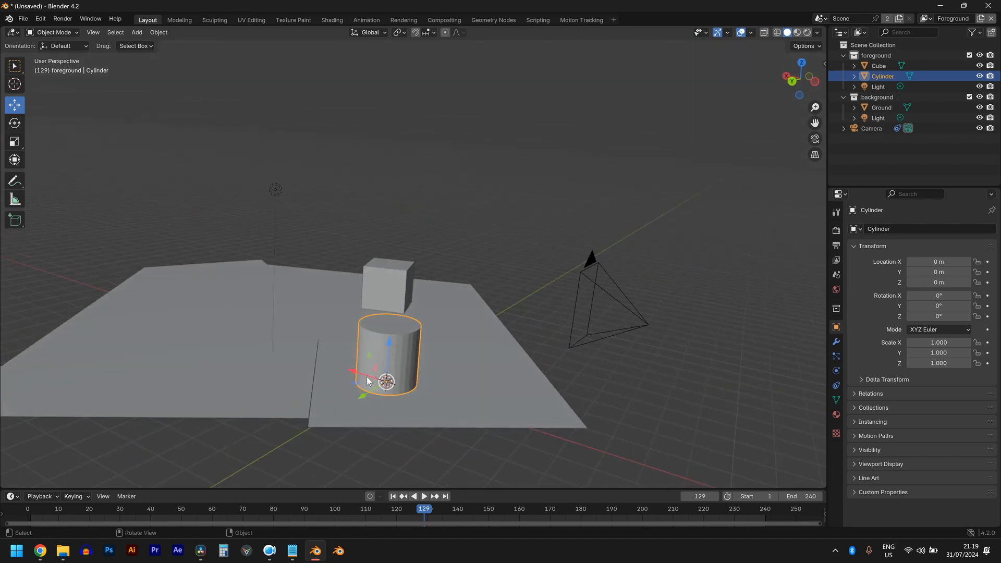
# - Move the cylinder along X to about 4.5 m and raise it along Z to about 0.27 m, onto the raised pavement
pyautogui.moveTo(367, 381); pyautogui.dragTo(260, 347)
pyautogui.moveTo(260, 348); pyautogui.dragTo(358, 336, button='middle')
pyautogui.press('g')
pyautogui.press('z')
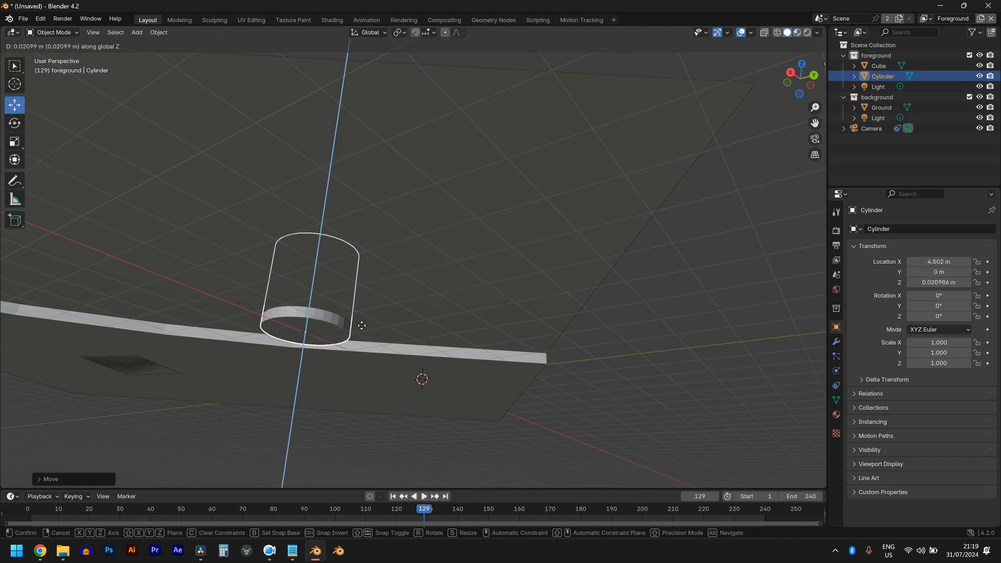
pyautogui.click(357, 277)
# - Through the camera view, scale the cylinder to about 0.108 in X and Y, leaving its height unscaled
pyautogui.press('KP_0')
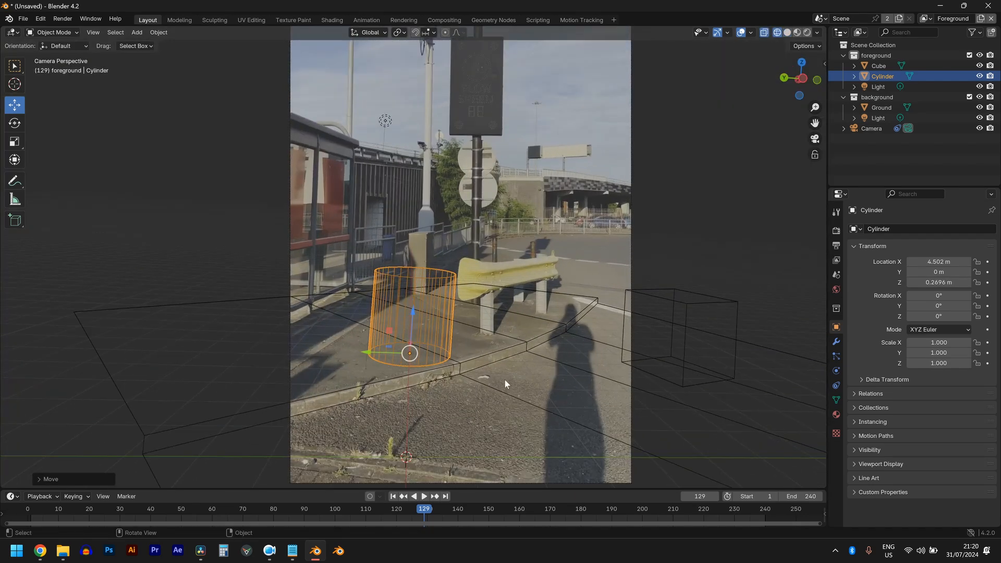
pyautogui.press('s')
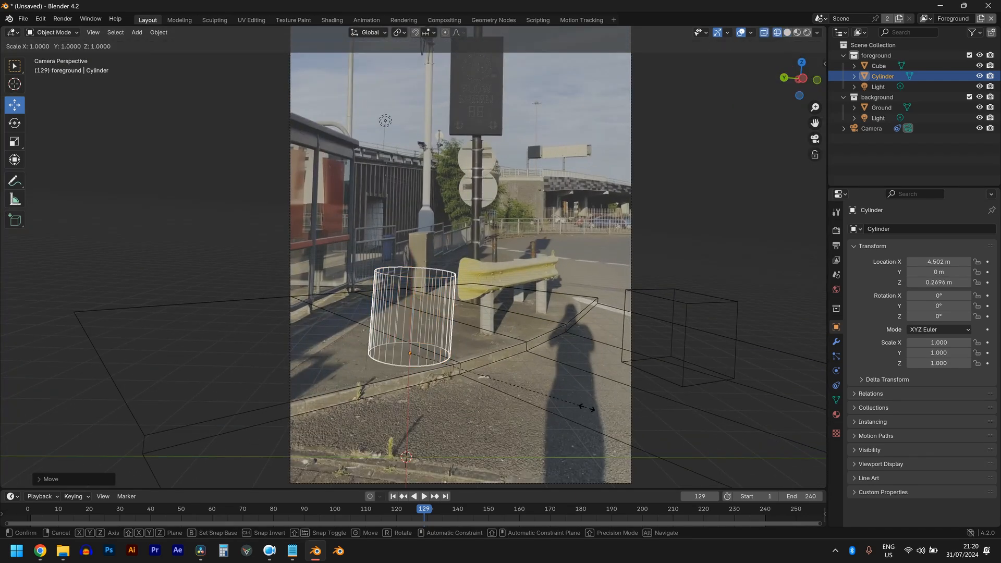
pyautogui.hotkey('shift', 'z')
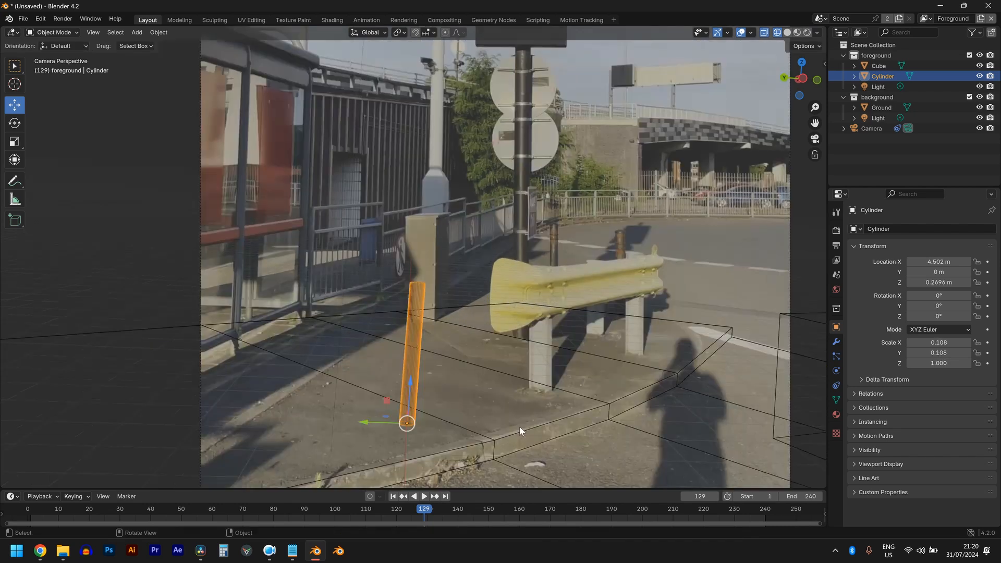
# - Move the cylinder along X to about 11.46 m and along Y to about -2.49 m, near the sign post's base
pyautogui.press('g')
pyautogui.press('x')
pyautogui.click(529, 371)
pyautogui.press('g')
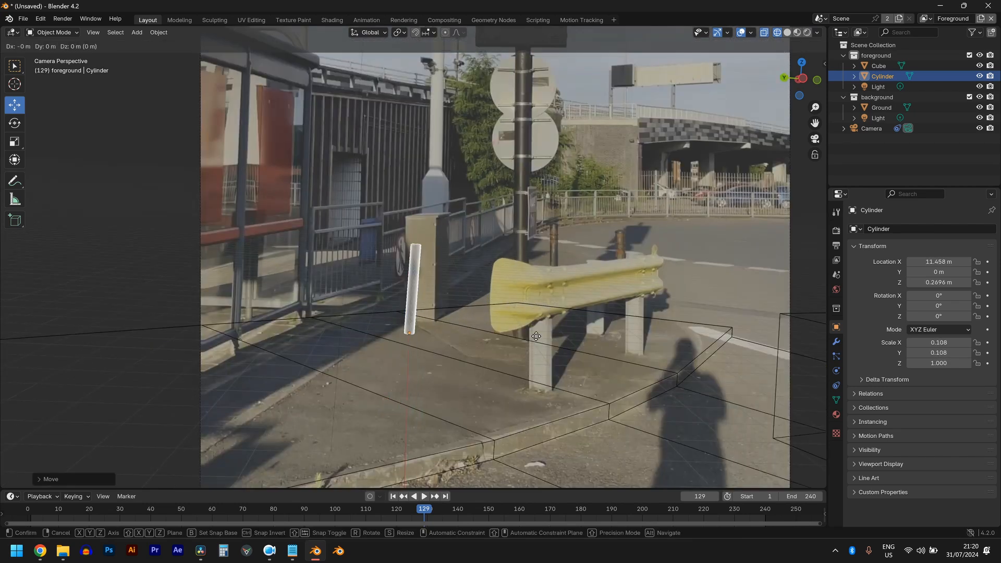
pyautogui.press('y')
pyautogui.click(636, 436)
# - Fine-tune the cylinder's base on the sign post's foot, at about Y -2.51 m and X 11.17 m
pyautogui.scroll(10, 637, 437)
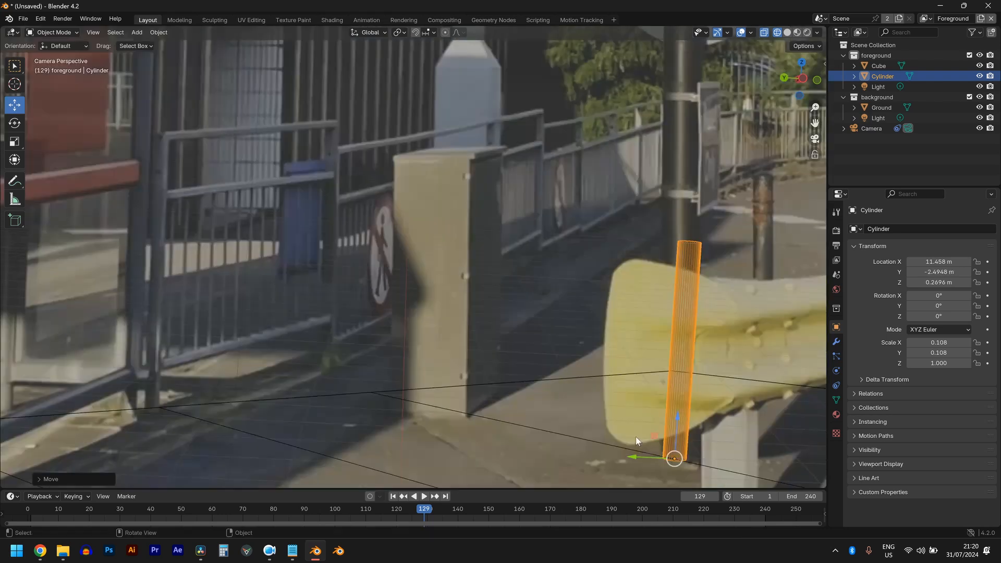
pyautogui.scroll(3, 452, 260)
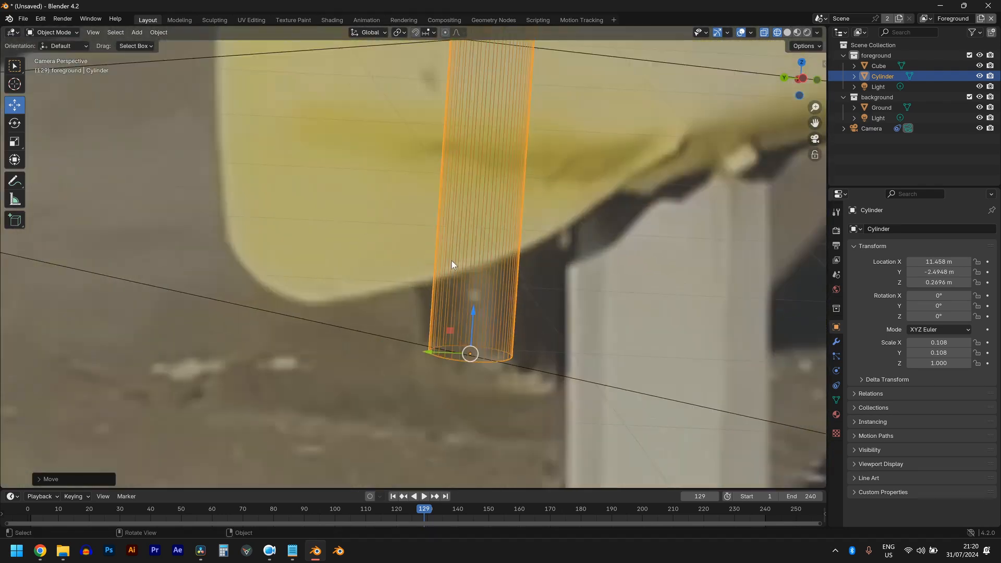
pyautogui.scroll(2, 485, 354)
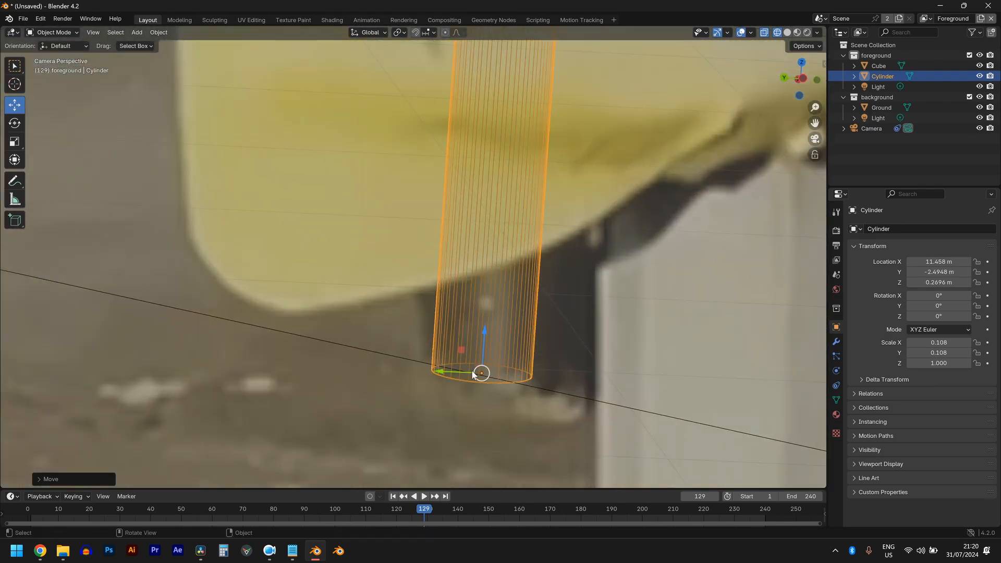
pyautogui.moveTo(473, 374)
pyautogui.mouseDown()
pyautogui.moveTo(331, 369)
pyautogui.moveTo(472, 373)
pyautogui.mouseUp()
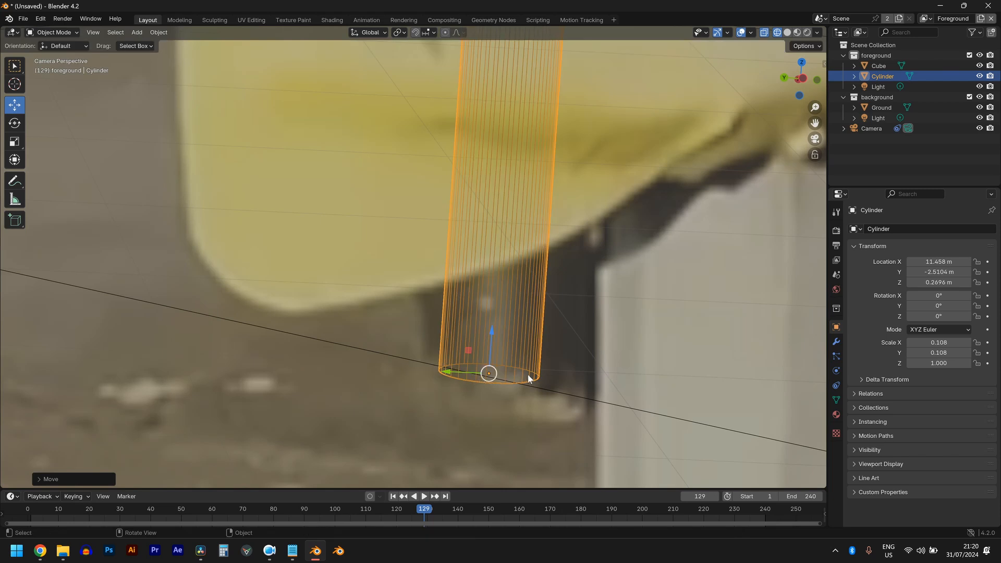
pyautogui.press('g')
pyautogui.press('x')
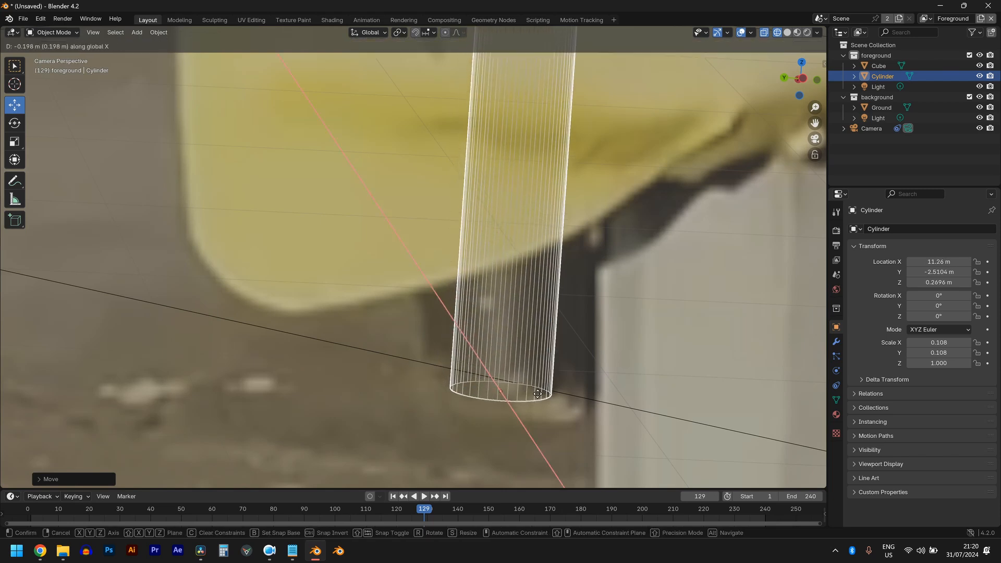
pyautogui.click(542, 401)
# - Scale the cylinder uniformly by about 1.58 to match the sign post's thickness at its base
pyautogui.scroll(-2, 579, 414)
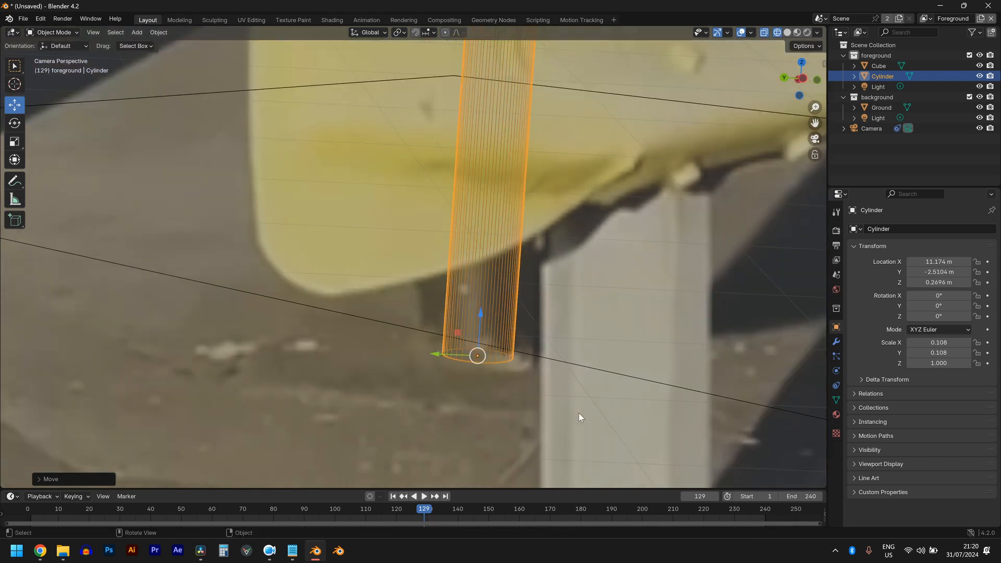
pyautogui.press('g')
pyautogui.press('Escape')
pyautogui.press('s')
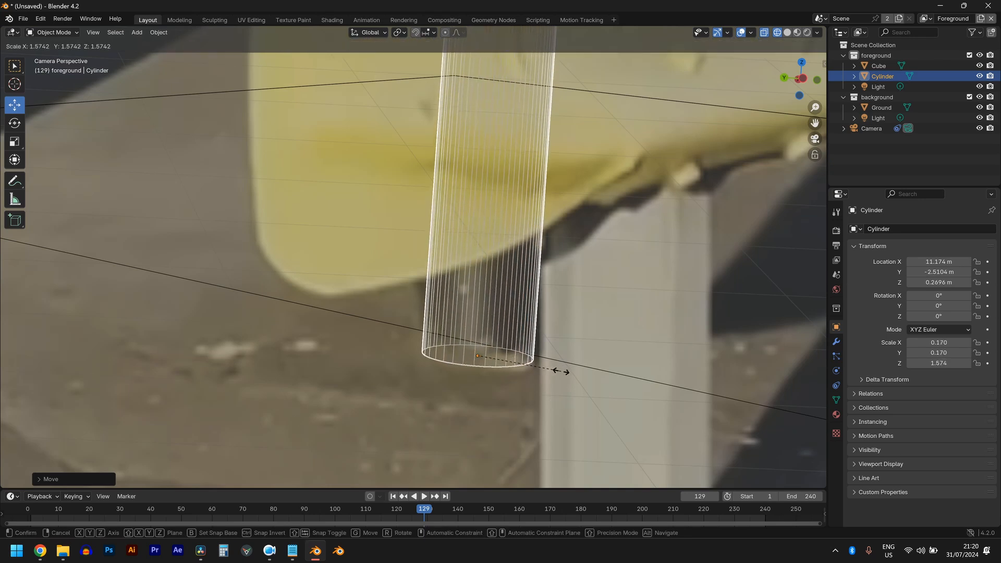
pyautogui.click(561, 372)
# - In Edit Mode, select the cylinder's top ring and raise it about 8.2 m to the top of the sign post
pyautogui.press('Home')
pyautogui.press('Tab')
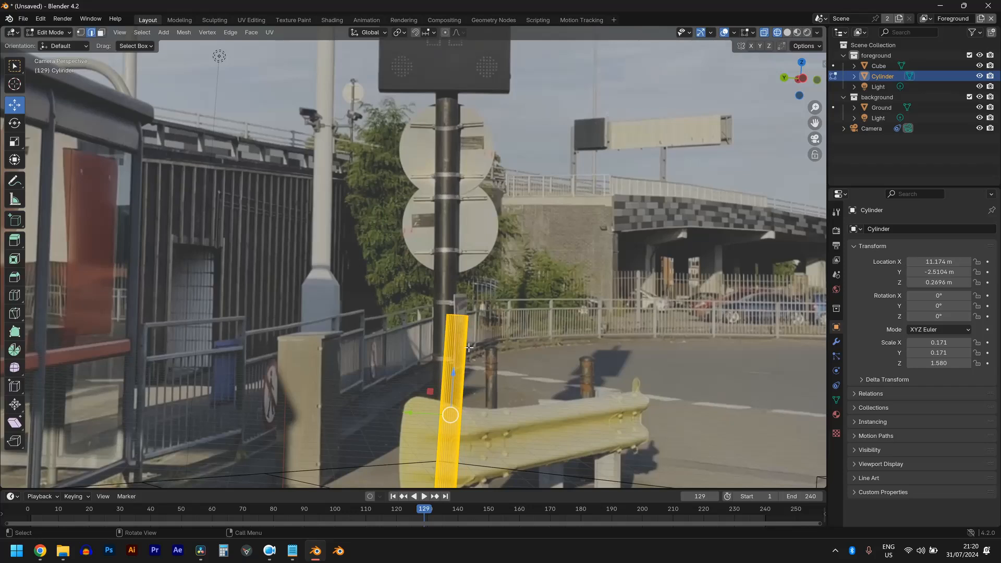
pyautogui.scroll(4, 473, 350)
pyautogui.moveTo(541, 411); pyautogui.dragTo(546, 413)
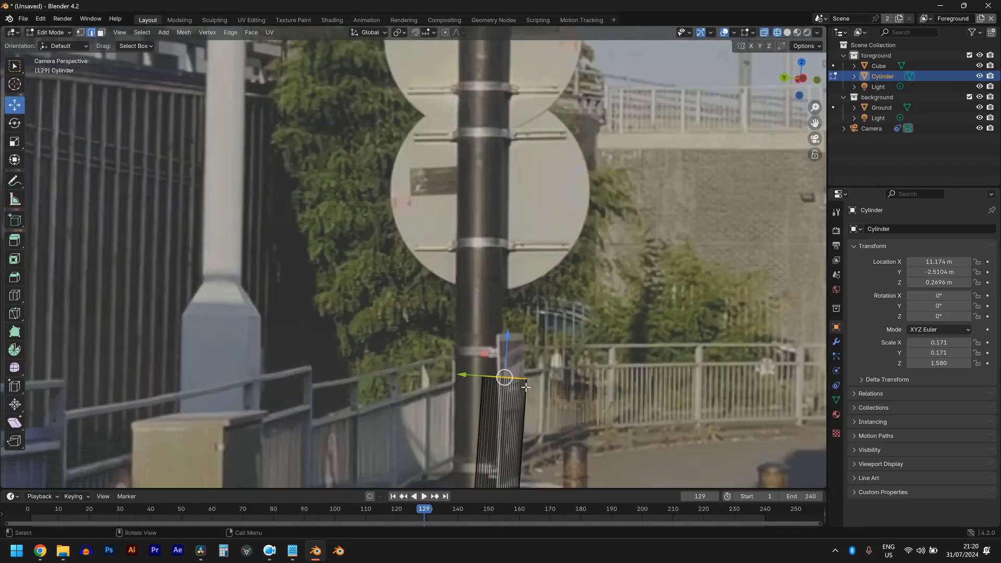
pyautogui.moveTo(526, 387); pyautogui.dragTo(527, 422, button='middle')
pyautogui.press('KP_0')
pyautogui.press('g')
pyautogui.rightClick(548, 298)
pyautogui.scroll(-7, 547, 298)
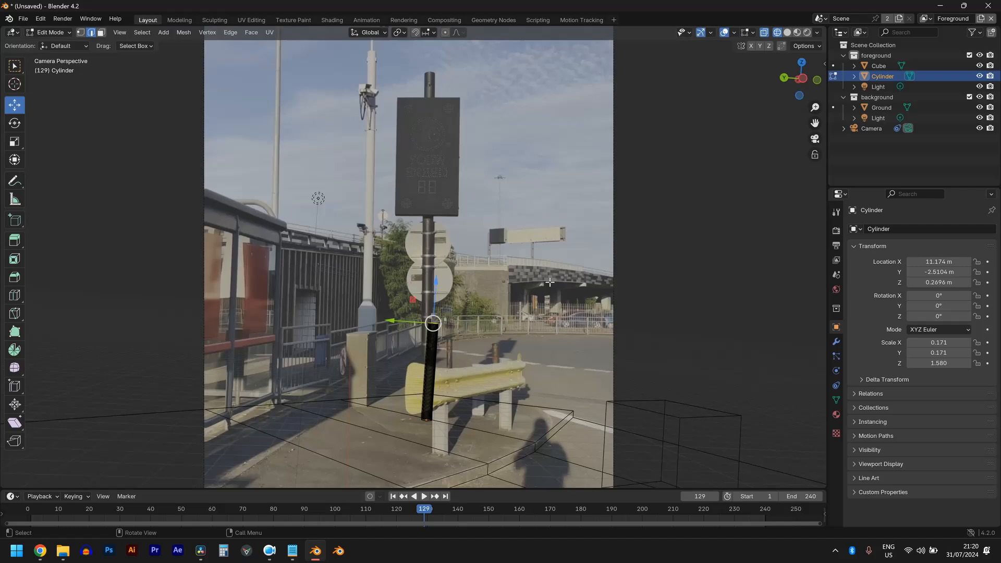
pyautogui.keyDown('shift'); pyautogui.moveTo(499, 224); pyautogui.dragTo(526, 366, button='middle'); pyautogui.keyUp('shift')
pyautogui.press('g')
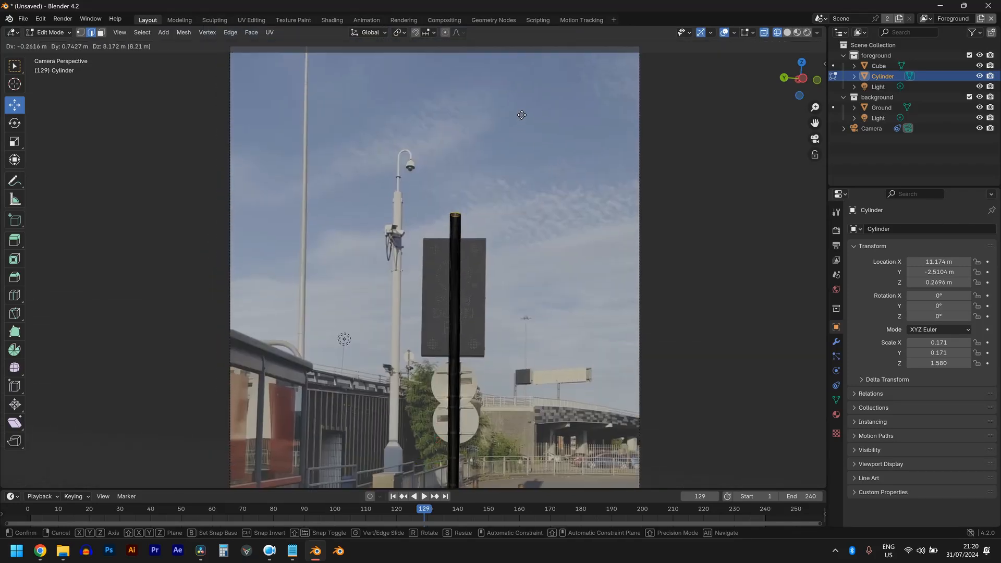
pyautogui.click(522, 114)
# - Nudge the top ring onto the sign post's tip, scale it by about 1.05 to match its width, and leave Edit Mode
pyautogui.scroll(8, 553, 320)
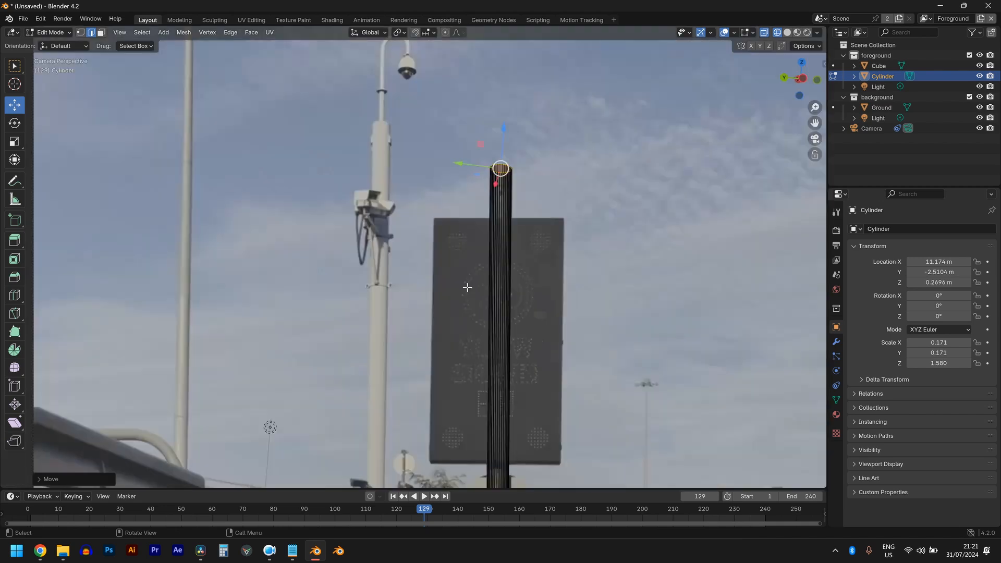
pyautogui.scroll(3, 552, 320)
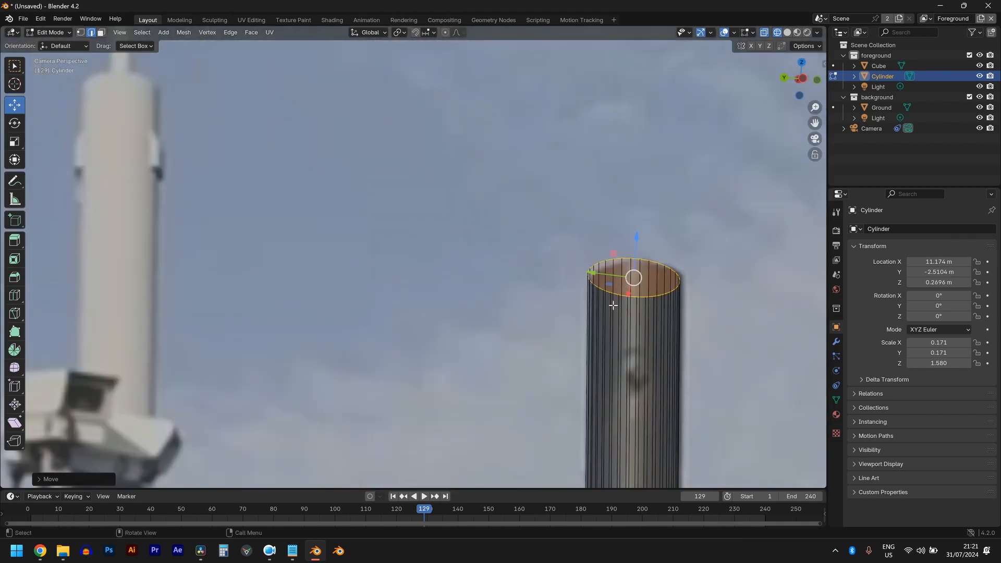
pyautogui.keyDown('shift'); pyautogui.moveTo(613, 306); pyautogui.dragTo(421, 307, button='middle'); pyautogui.keyUp('shift')
pyautogui.scroll(3, 485, 313)
pyautogui.press('g')
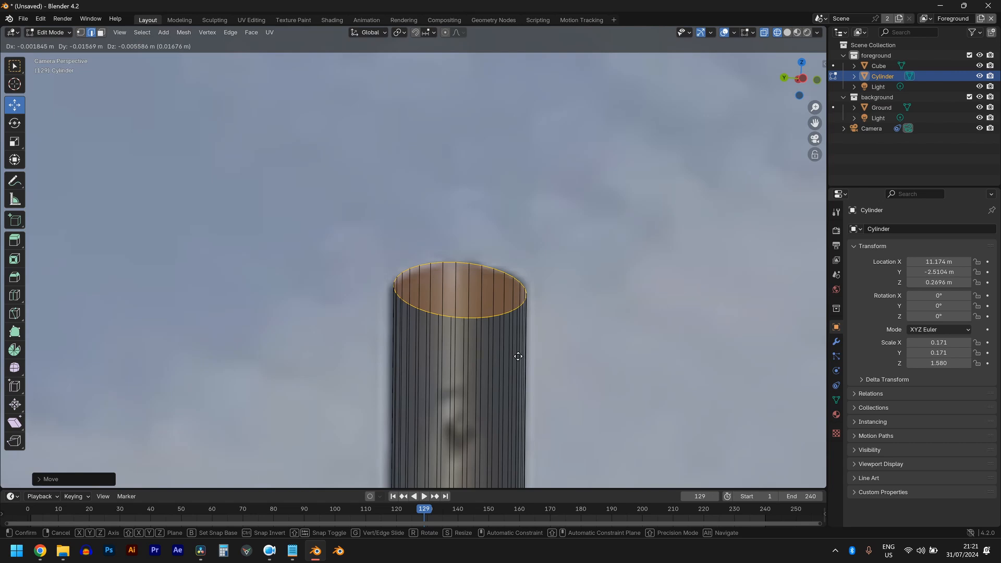
pyautogui.click(518, 357)
pyautogui.press('s')
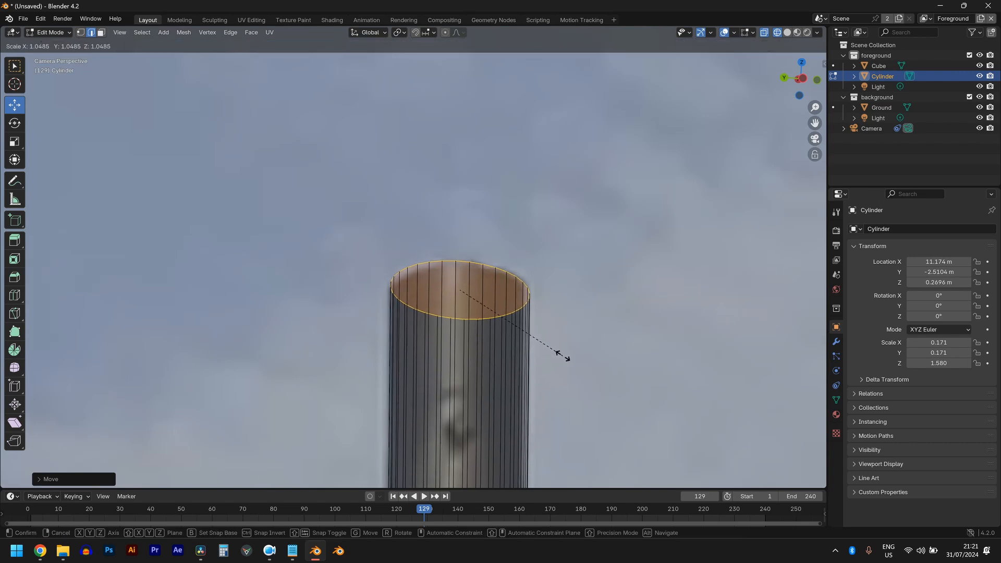
pyautogui.click(564, 355)
pyautogui.scroll(-19, 560, 360)
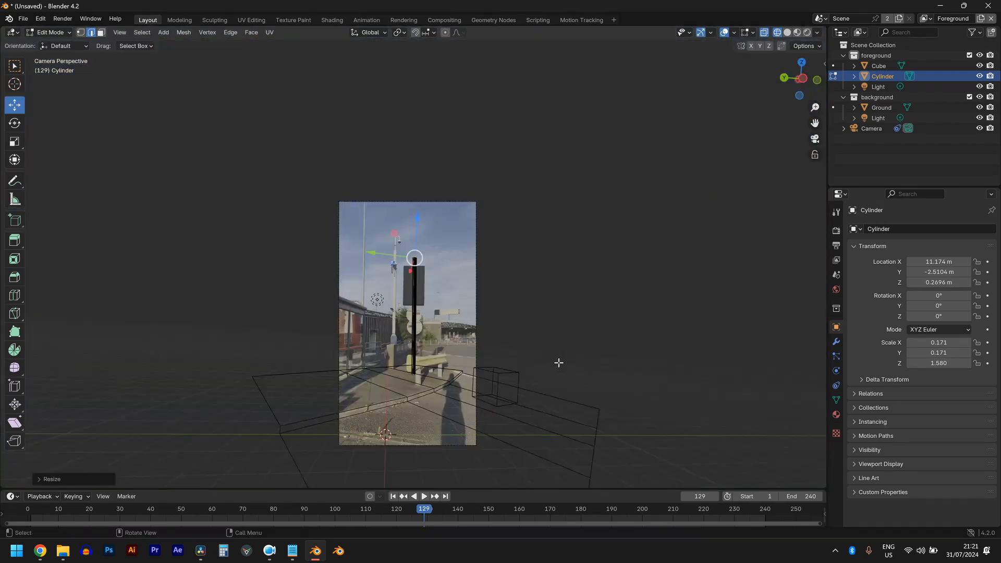
pyautogui.scroll(3, 559, 362)
pyautogui.press('Tab')
# - In Edit Mode, select the cylinder's bottom ring and scale it to fit the sign post's foot
pyautogui.scroll(-3, 462, 389)
pyautogui.scroll(4, 422, 398)
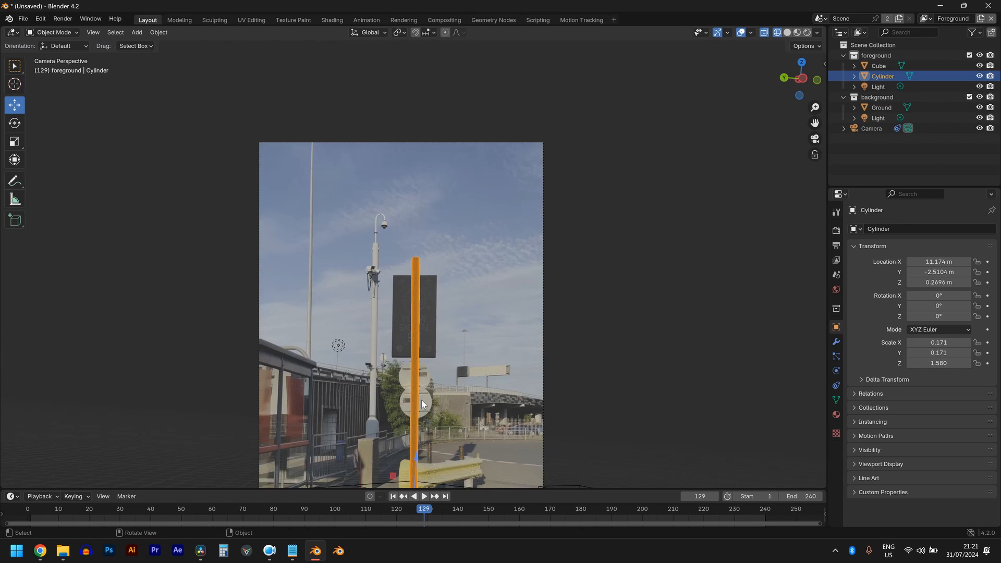
pyautogui.keyDown('shift'); pyautogui.moveTo(422, 399); pyautogui.dragTo(467, 318, button='middle'); pyautogui.keyUp('shift')
pyautogui.scroll(3, 471, 356)
pyautogui.scroll(-2, 472, 356)
pyautogui.scroll(1, 502, 355)
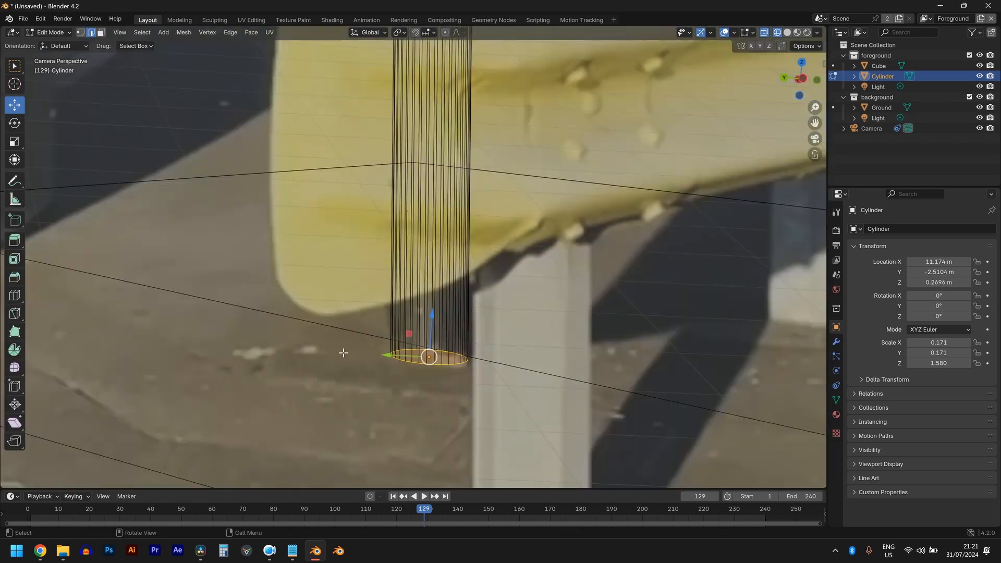
pyautogui.moveTo(350, 298); pyautogui.dragTo(492, 370)
pyautogui.scroll(2, 485, 365)
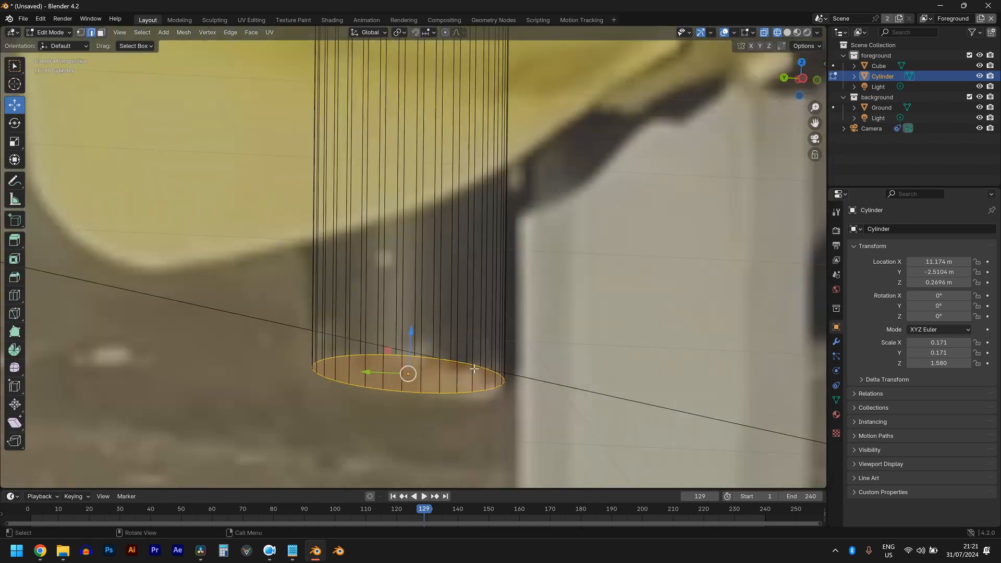
pyautogui.scroll(-5, 470, 349)
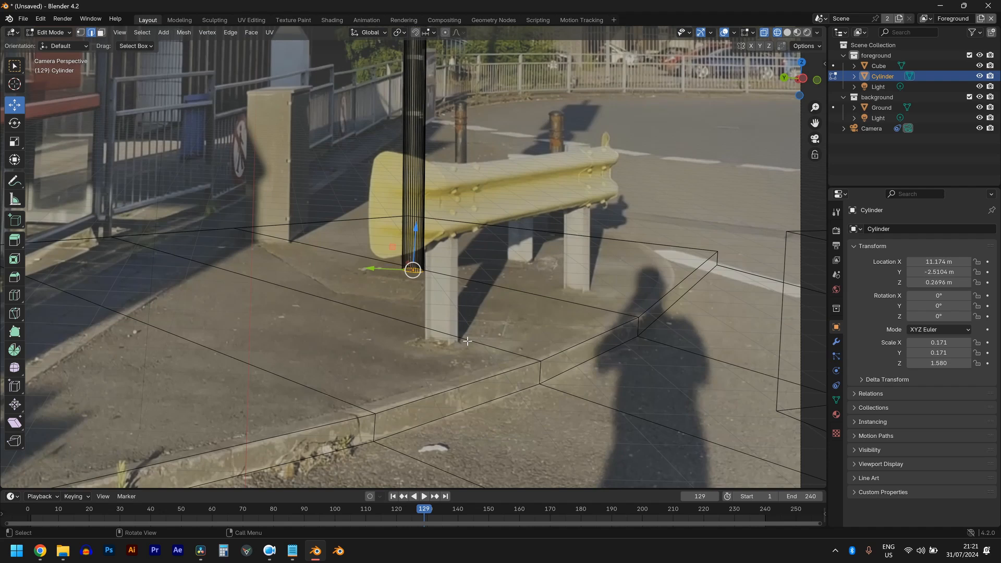
pyautogui.press('s')
pyautogui.click(504, 360)
# - Play the animation through the camera to check how the cylinder follows the sign post in the footage
pyautogui.scroll(-4, 480, 313)
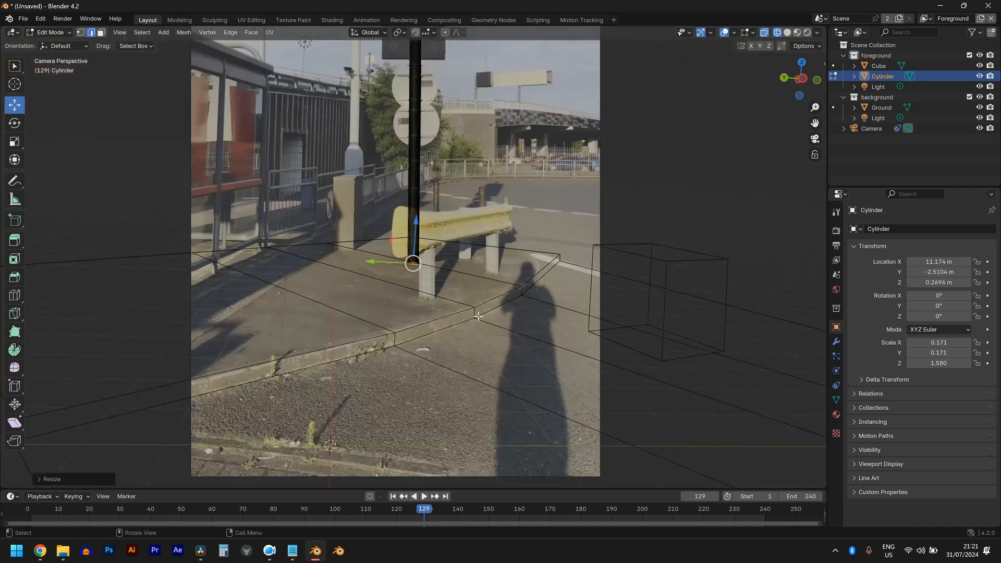
pyautogui.press('space')
pyautogui.scroll(3, 470, 225)
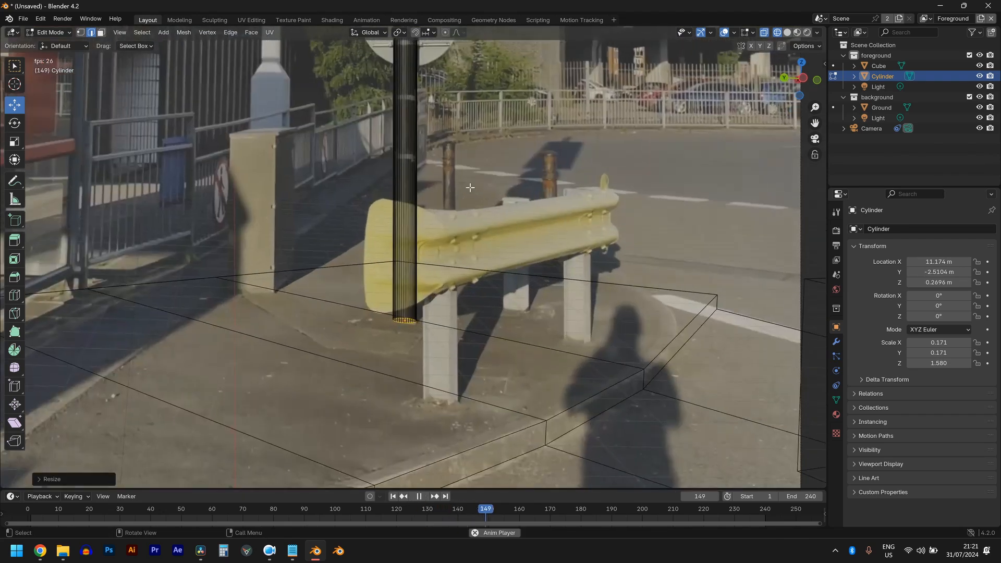
pyautogui.scroll(-1, 481, 187)
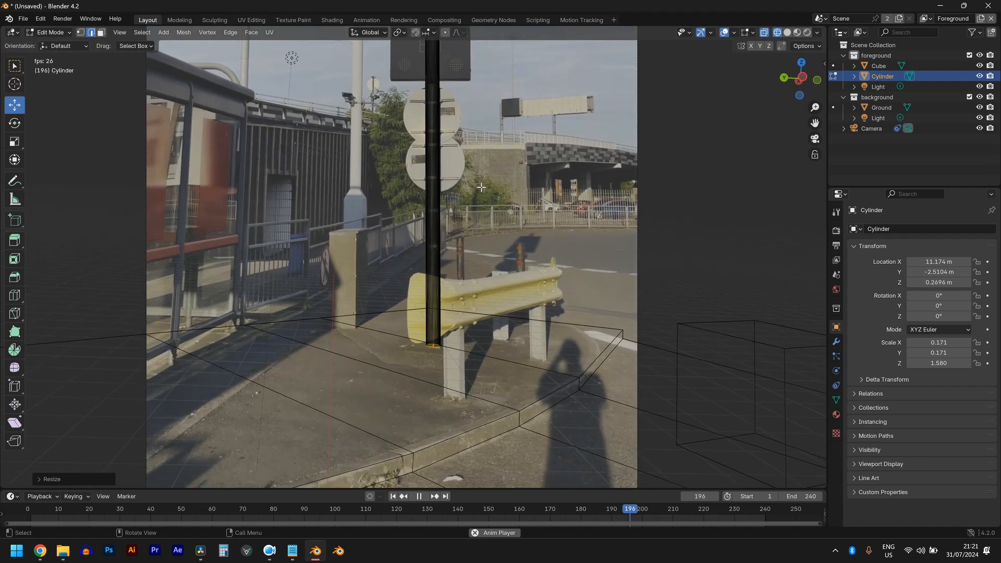
pyautogui.scroll(-2, 481, 187)
pyautogui.scroll(-1, 481, 187)
pyautogui.scroll(2, 465, 193)
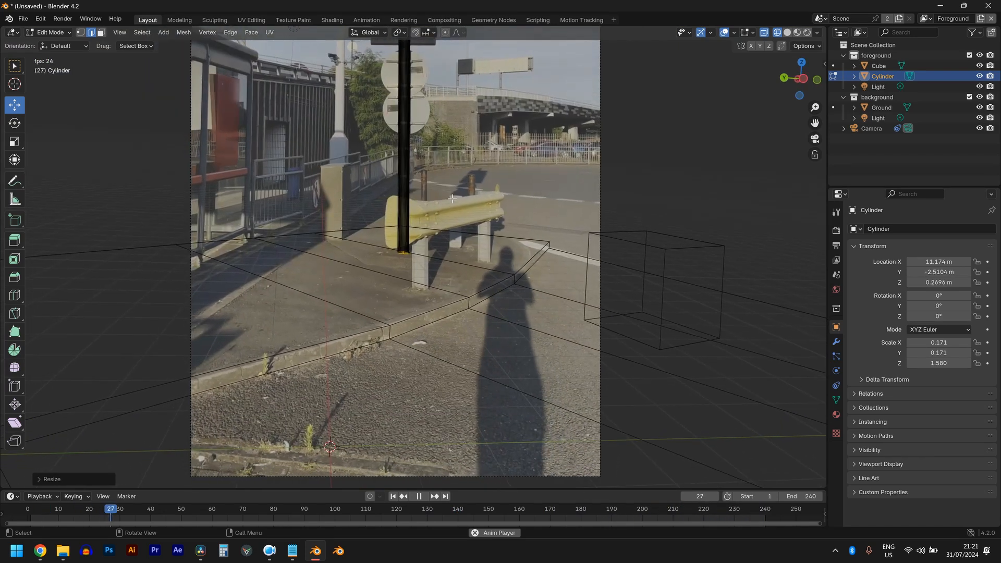
pyautogui.scroll(3, 441, 188)
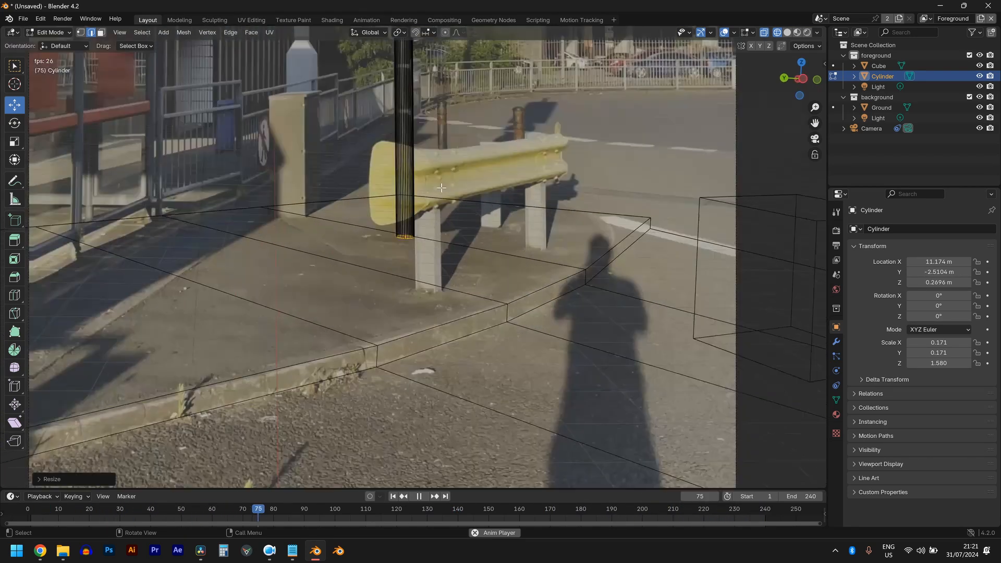
pyautogui.scroll(1, 441, 187)
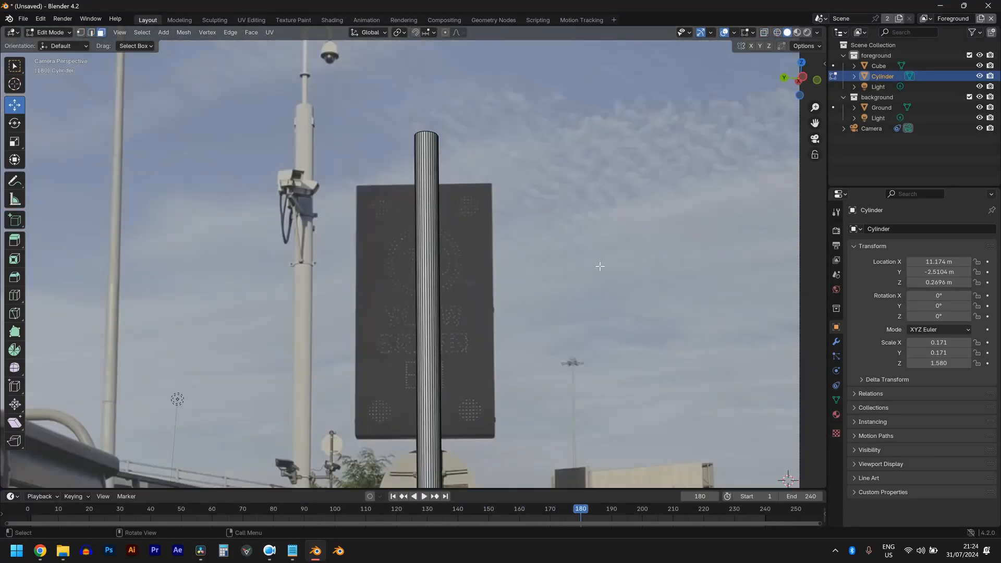
# - Leave Edit Mode, place the 3D cursor on the upper part of the pole, and add a mesh cube there
pyautogui.press('Tab')
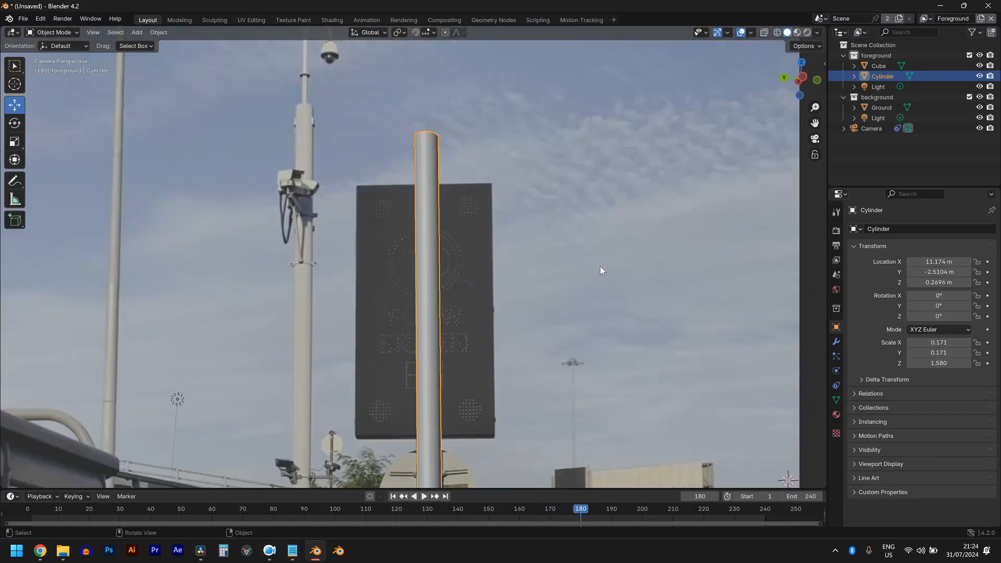
pyautogui.scroll(-3, 427, 236)
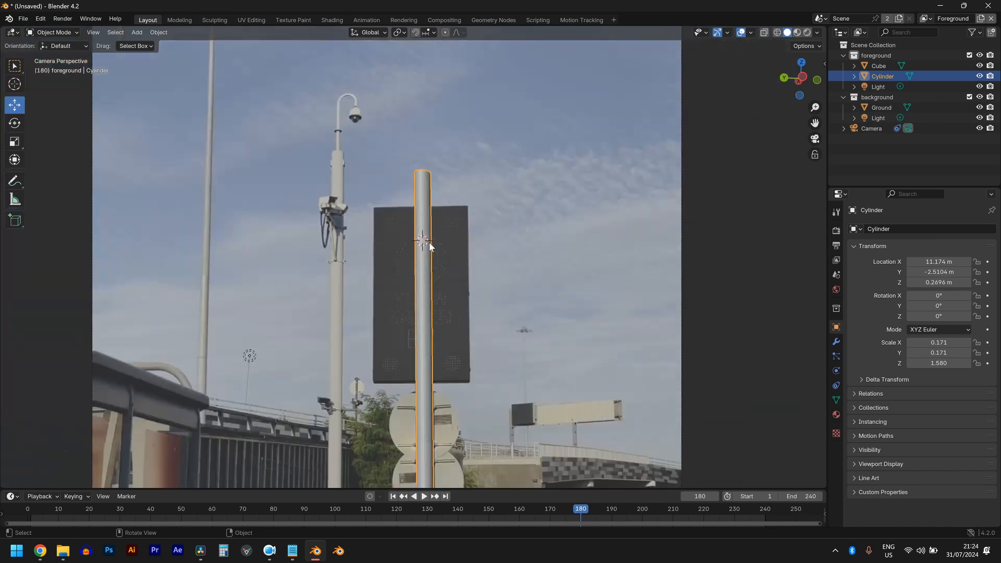
pyautogui.moveTo(429, 243); pyautogui.dragTo(376, 308, button='middle')
pyautogui.hotkey('shift', 'a')
pyautogui.moveTo(443, 203)
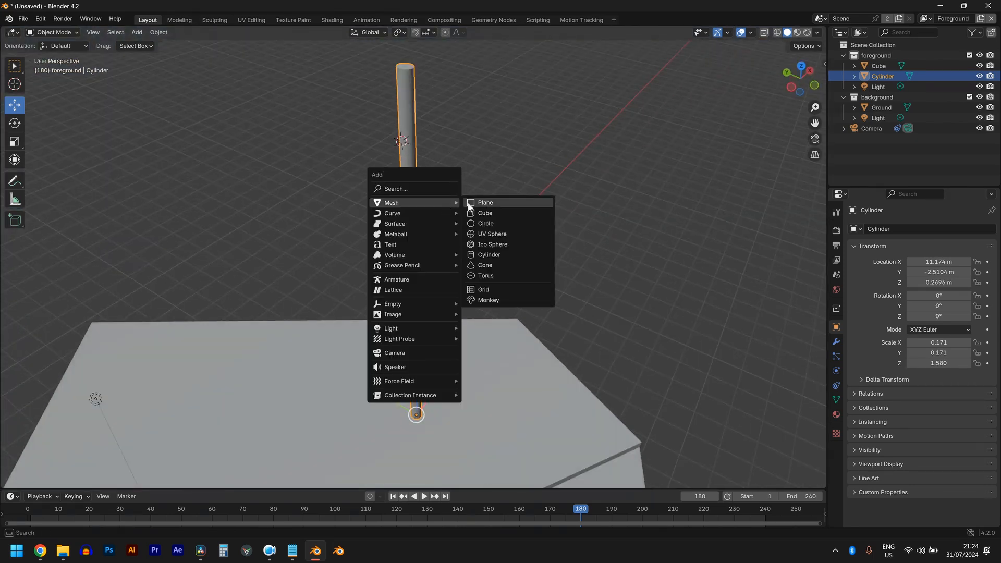
pyautogui.click(486, 213)
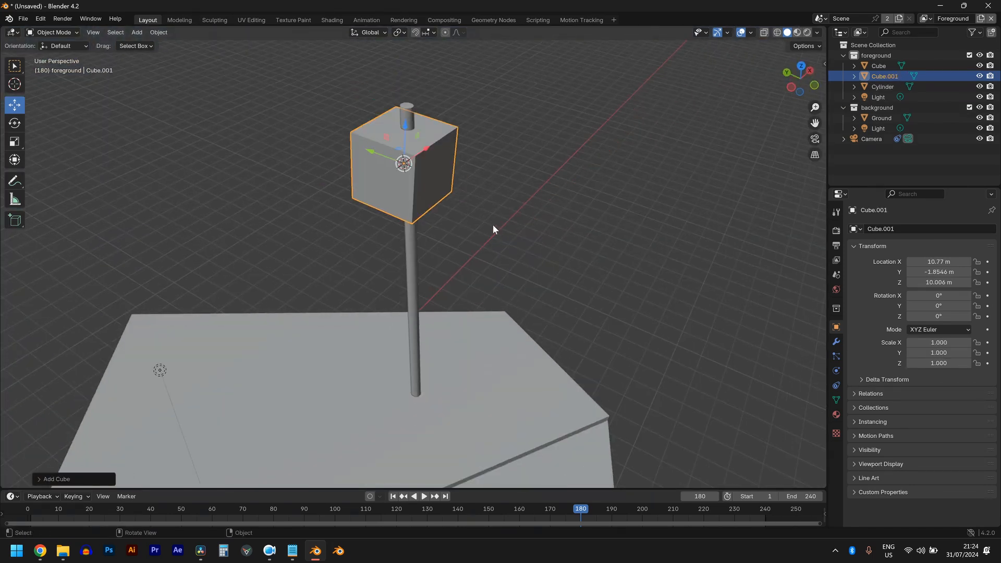
# - Tilt the new cube about -1.8° around Y to match the pole's lean and shift it along X to centre it on the pole
pyautogui.press('KP_1')
pyautogui.scroll(3, 476, 204)
pyautogui.keyDown('shift'); pyautogui.moveTo(477, 163); pyautogui.dragTo(493, 335, button='middle'); pyautogui.keyUp('shift')
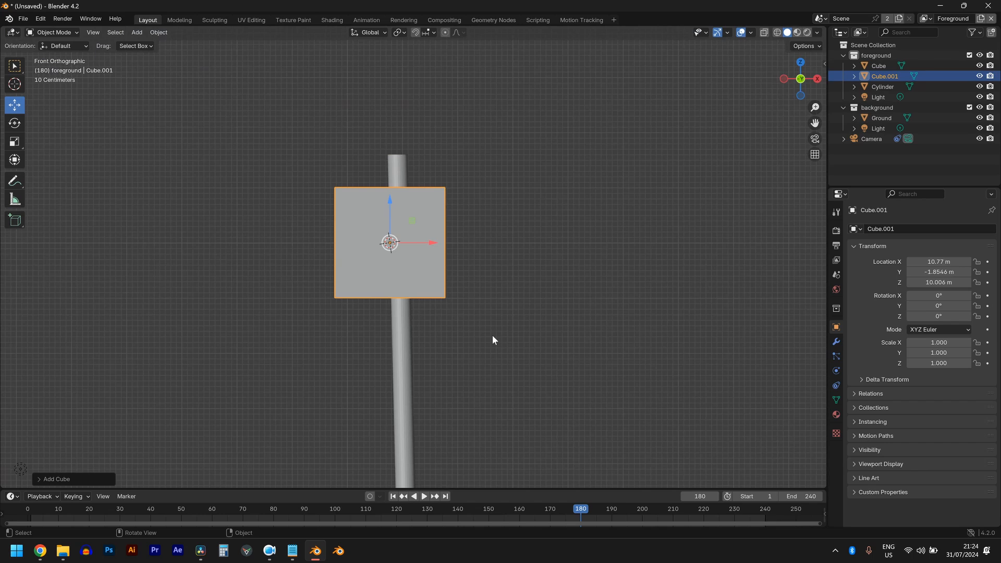
pyautogui.press('r')
pyautogui.click(525, 298)
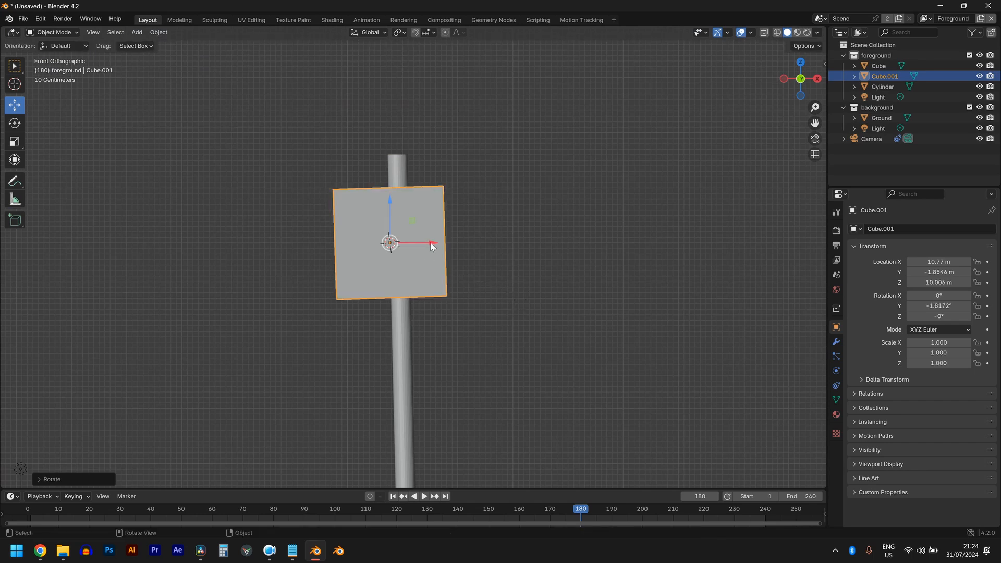
pyautogui.moveTo(430, 243); pyautogui.dragTo(445, 243)
# - Flatten the cube into a thin panel by scaling it to about 0.175 along Y, and move it along Y to the pole's side
pyautogui.moveTo(462, 248); pyautogui.dragTo(554, 285, button='middle')
pyautogui.press('s')
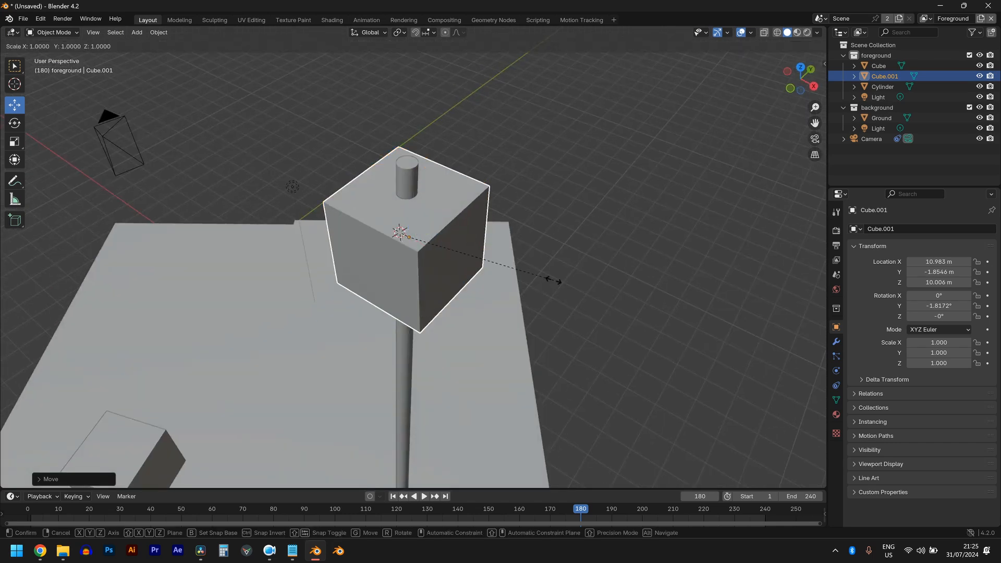
pyautogui.press('y')
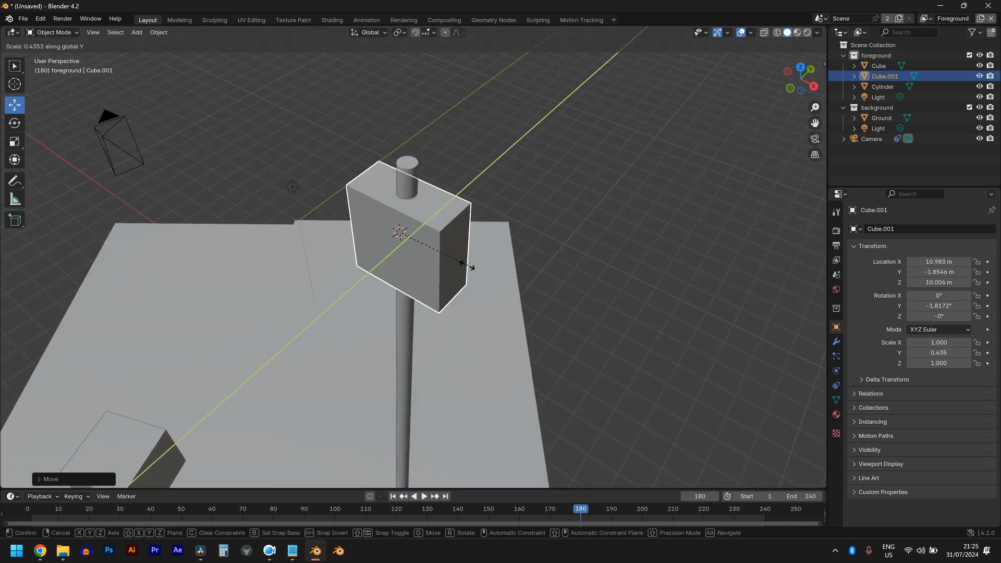
pyautogui.click(431, 252)
pyautogui.scroll(2, 434, 248)
pyautogui.moveTo(427, 210); pyautogui.dragTo(409, 228)
# - Rotate the panel about -2.9° around X to follow the pole's lean, and move it slightly away from the pole along Y
pyautogui.moveTo(333, 209)
pyautogui.mouseDown(button='middle')
pyautogui.moveTo(315, 199)
pyautogui.moveTo(335, 199)
pyautogui.mouseUp(button='middle')
pyautogui.press('r')
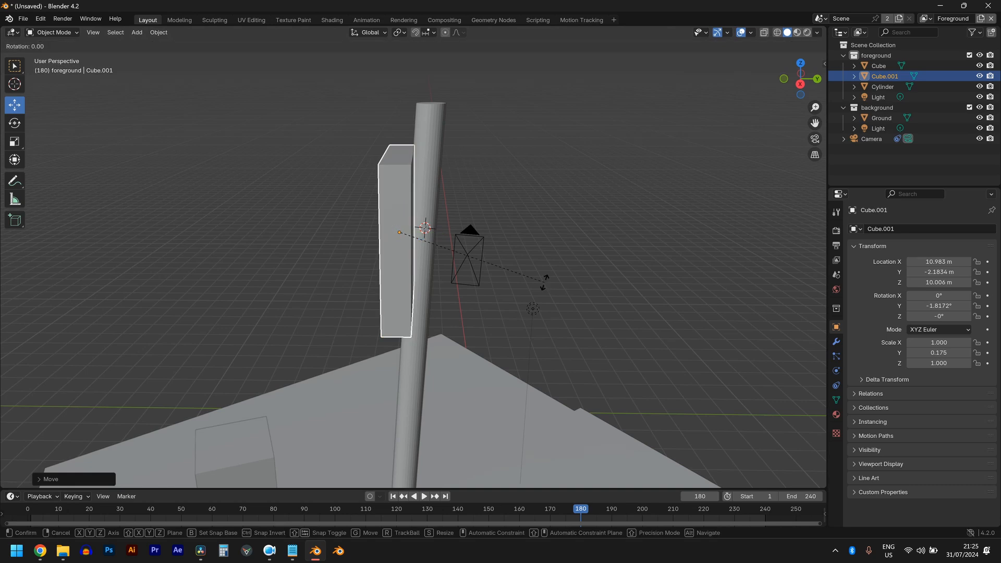
pyautogui.press('x')
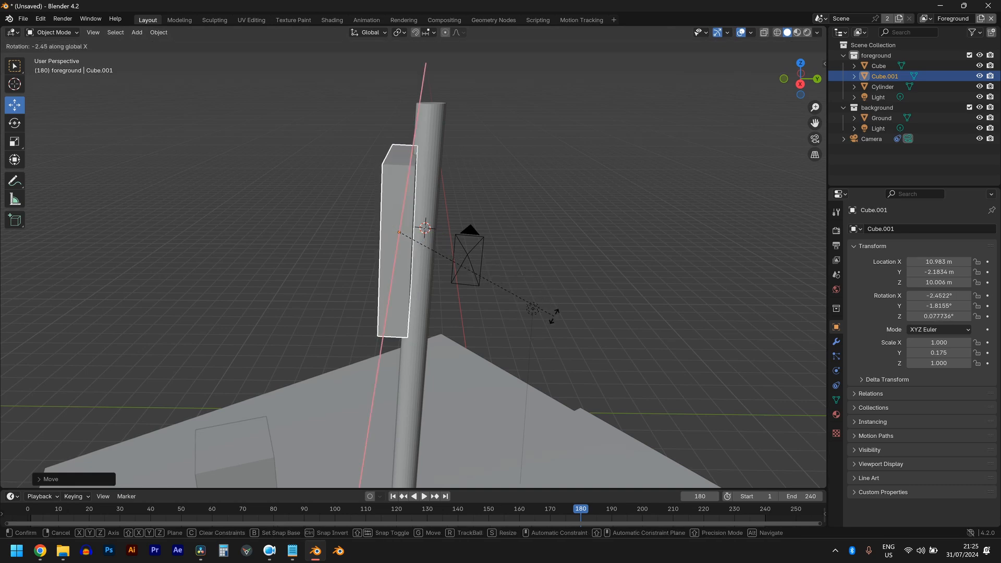
pyautogui.click(554, 316)
pyautogui.press('r')
pyautogui.press('x')
pyautogui.click(556, 346)
pyautogui.press('g')
pyautogui.press('y')
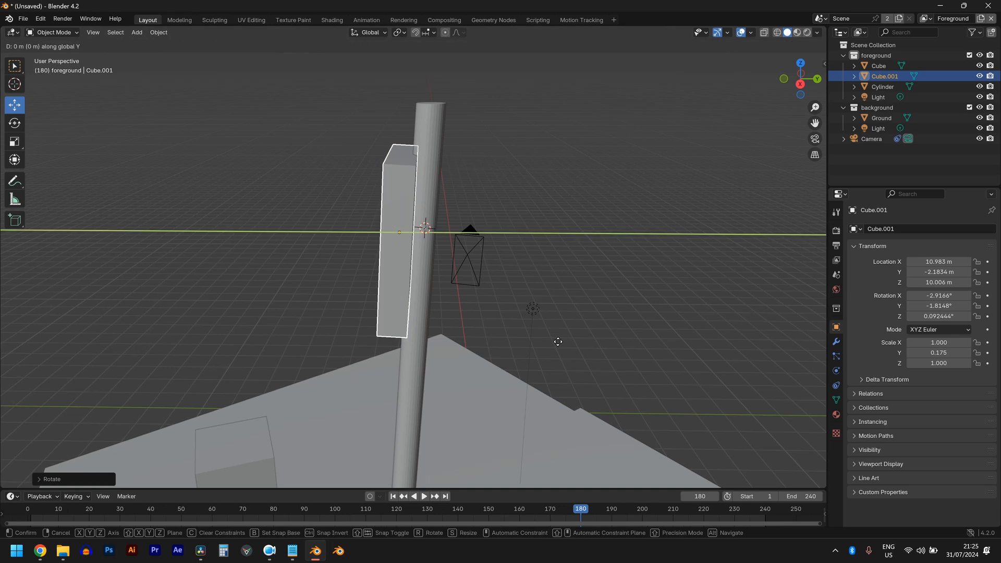
pyautogui.click(519, 339)
# - Stretch the panel to about 1.6 along Z and lower it on the pole to a Z location of about 9.49 m
pyautogui.moveTo(520, 339); pyautogui.dragTo(589, 321, button='middle')
pyautogui.press('s')
pyautogui.press('z')
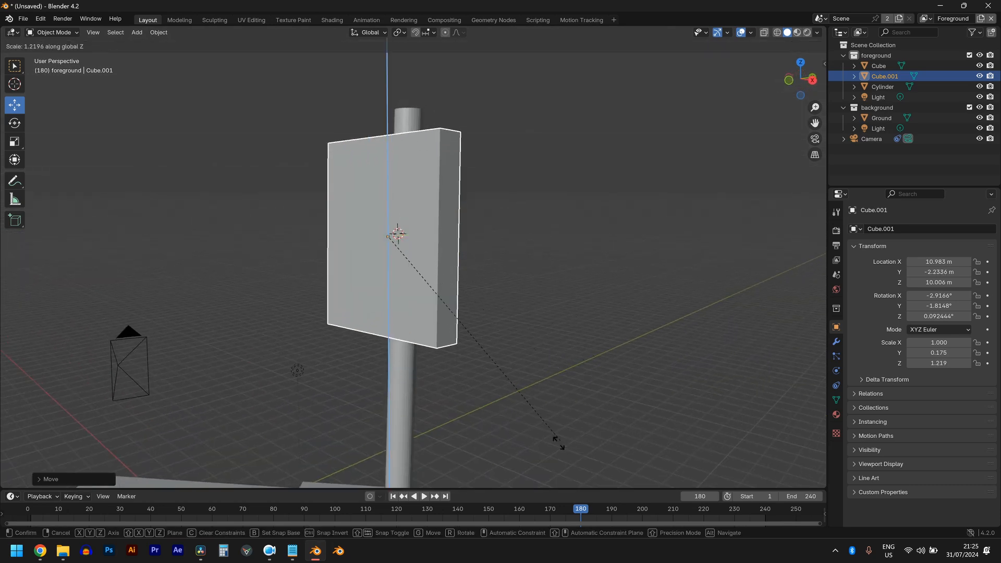
pyautogui.click(523, 86)
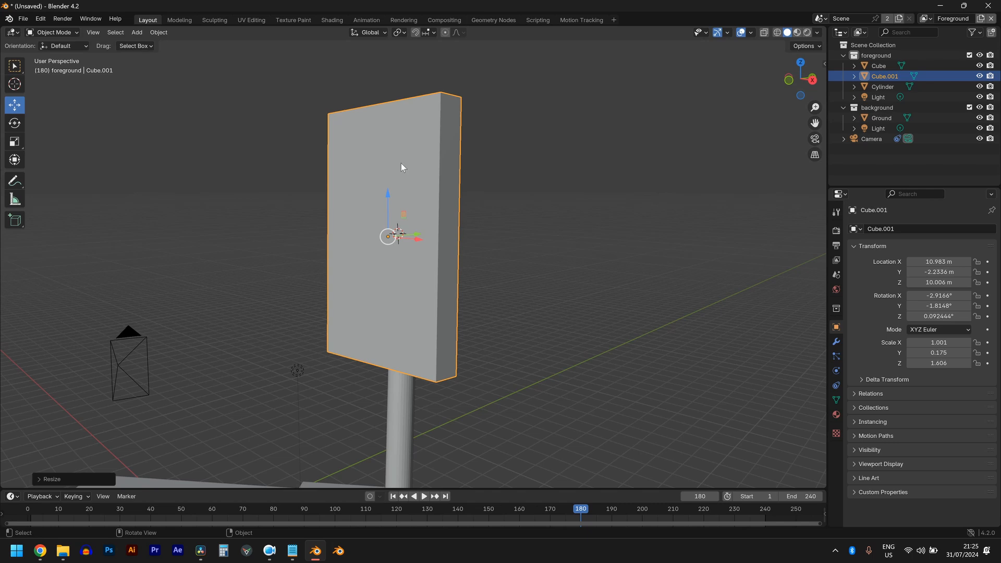
pyautogui.moveTo(390, 193); pyautogui.dragTo(392, 230)
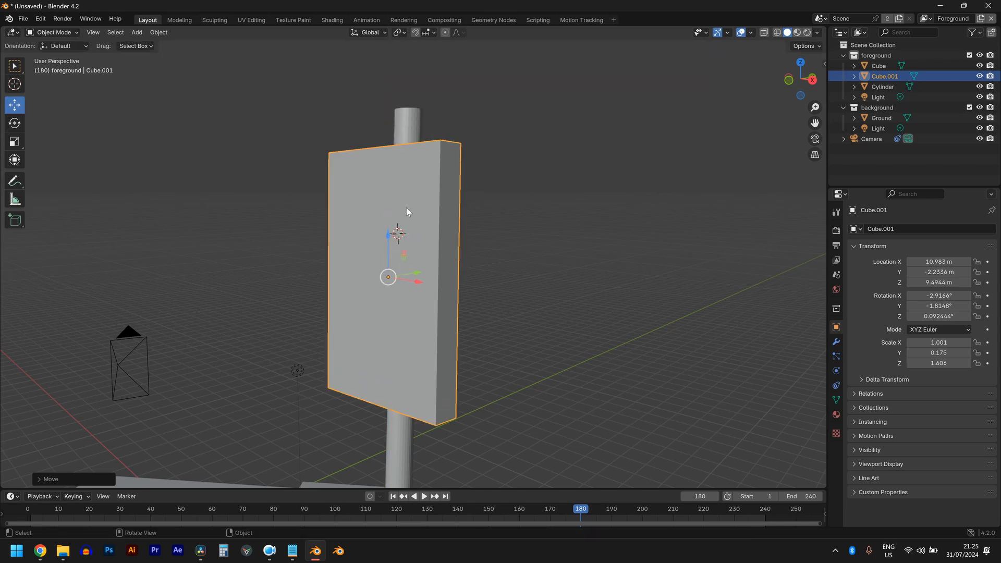
# - In camera view, rotate the panel -90° around Z so its broad face matches the sign in the footage
pyautogui.moveTo(406, 208); pyautogui.dragTo(432, 201, button='middle')
pyautogui.press('KP_0')
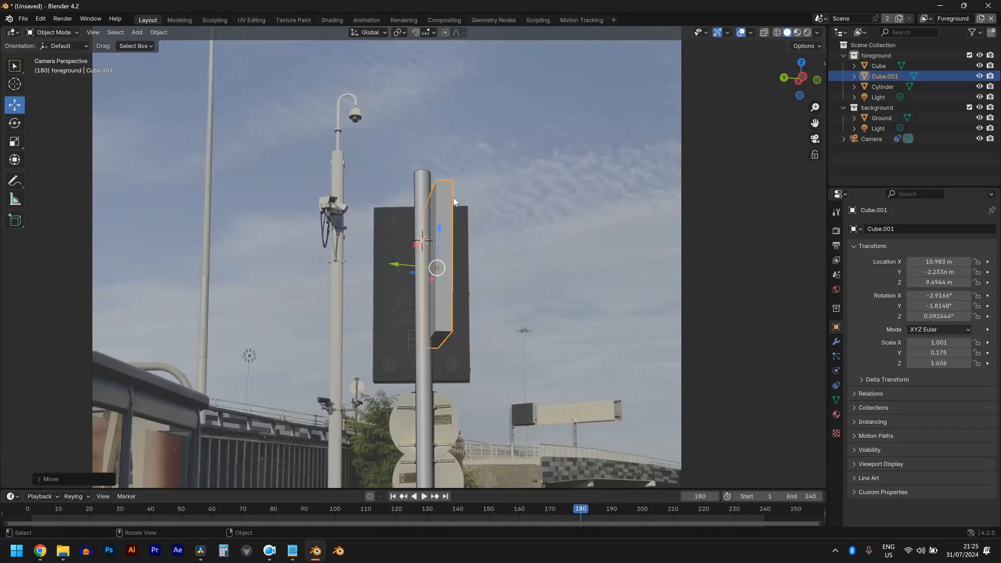
pyautogui.press('r')
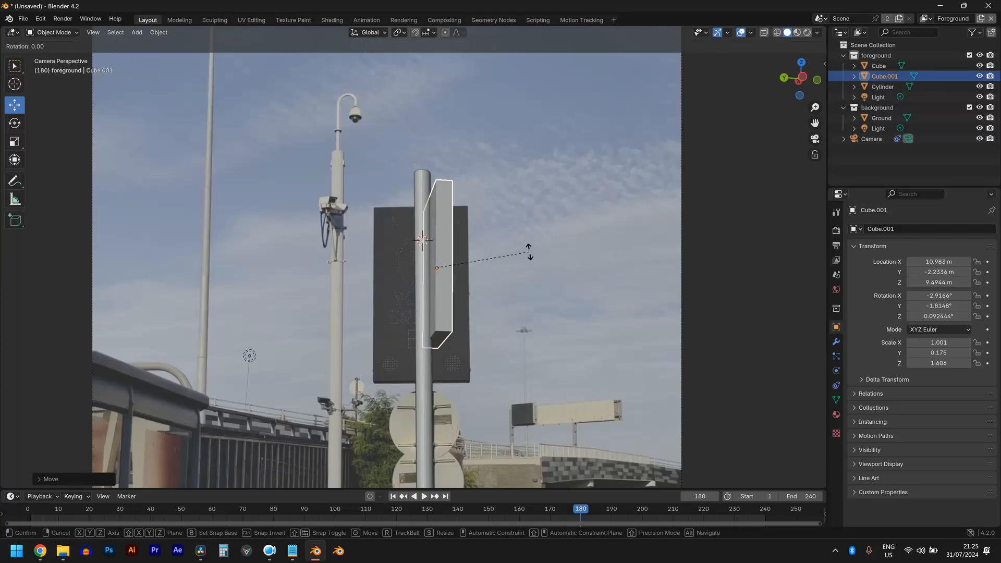
pyautogui.write('z')
pyautogui.write('9')
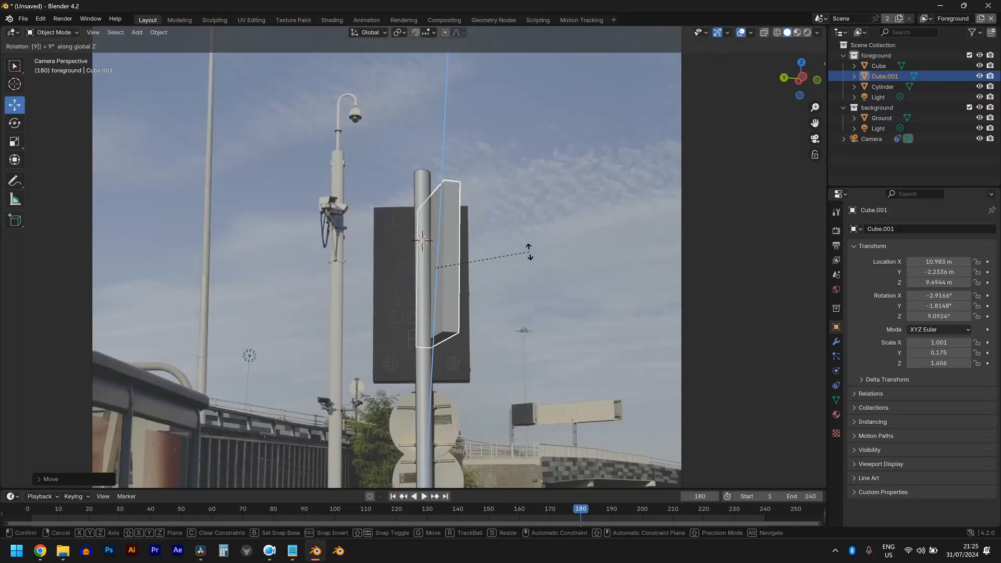
pyautogui.write('0-')
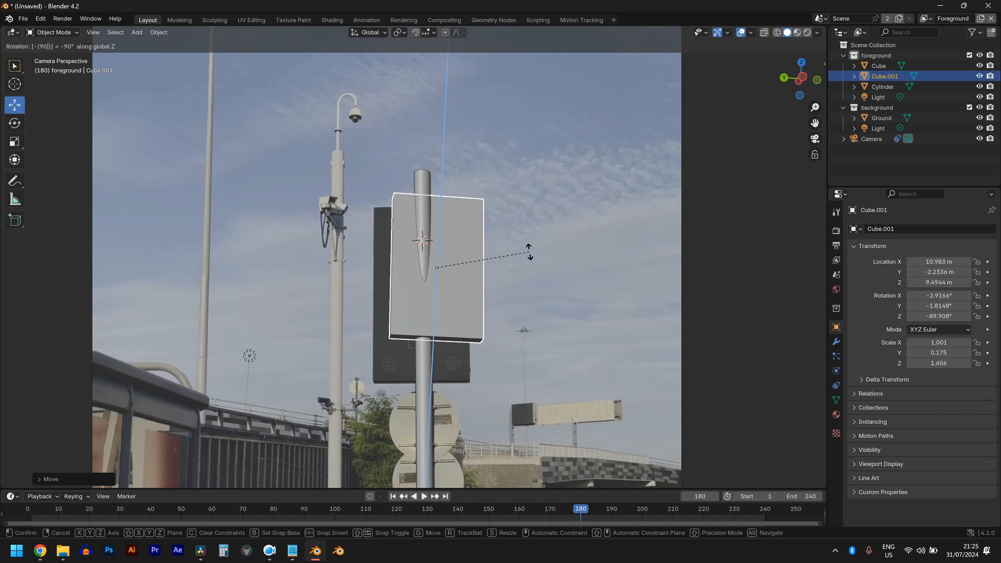
pyautogui.press('Return')
# - Rotate the panel around global Y to match the pole's slant, and move it along X to about 10.58 m, in front of the pole
pyautogui.moveTo(438, 249); pyautogui.dragTo(535, 171, button='middle')
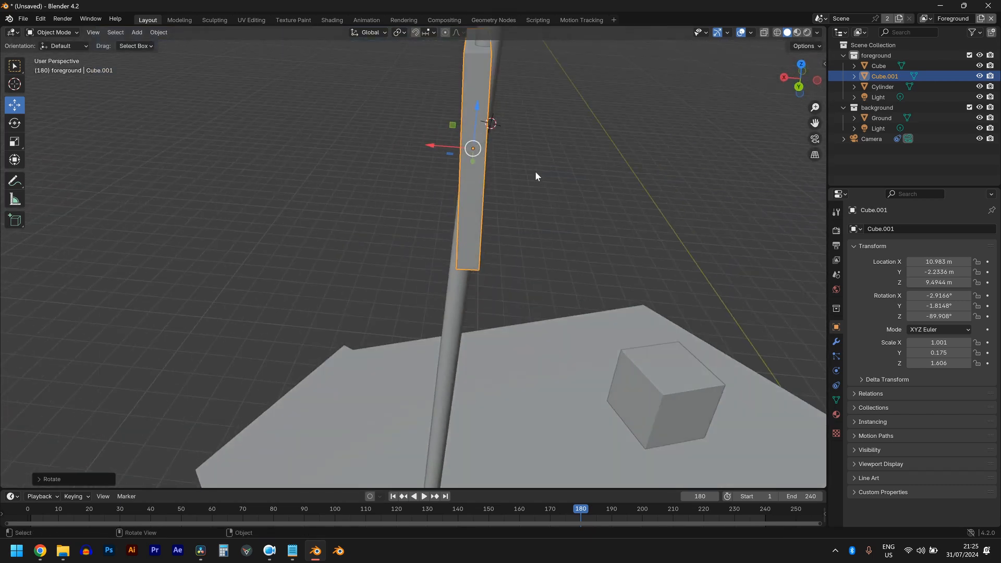
pyautogui.press('r')
pyautogui.press('y')
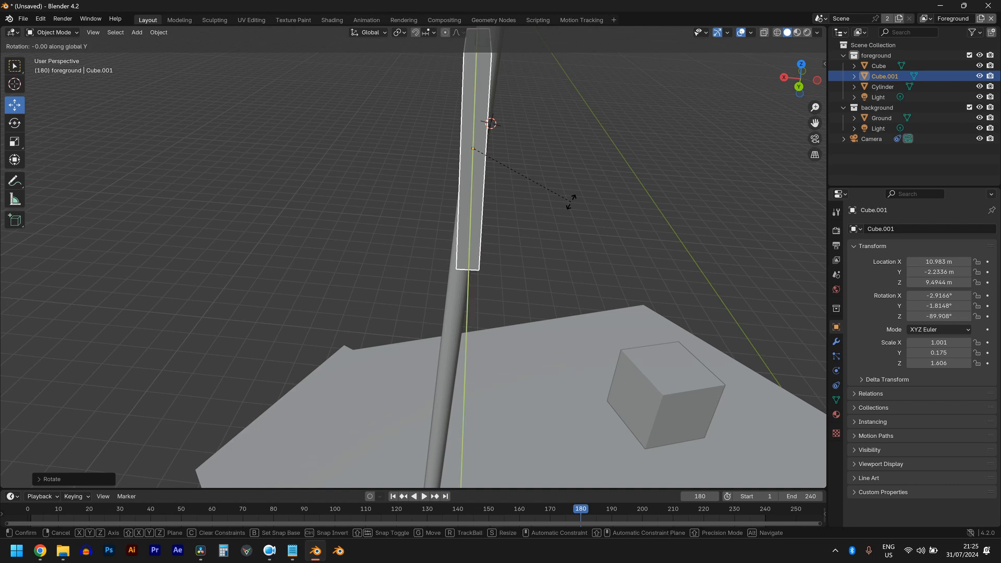
pyautogui.click(573, 211)
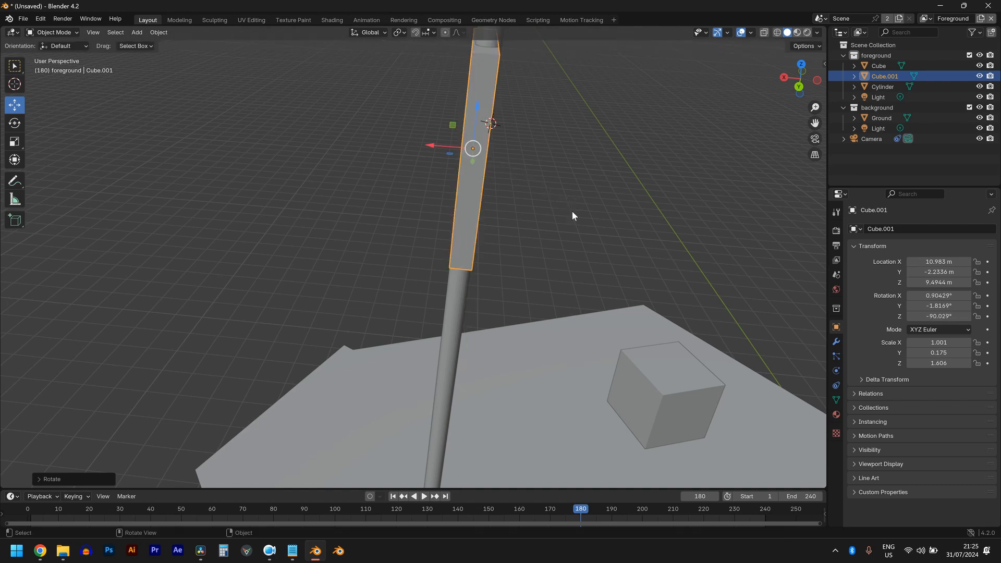
pyautogui.moveTo(572, 211); pyautogui.dragTo(535, 282, button='middle')
pyautogui.moveTo(400, 242); pyautogui.dragTo(444, 262)
pyautogui.moveTo(444, 262); pyautogui.dragTo(343, 304, button='middle')
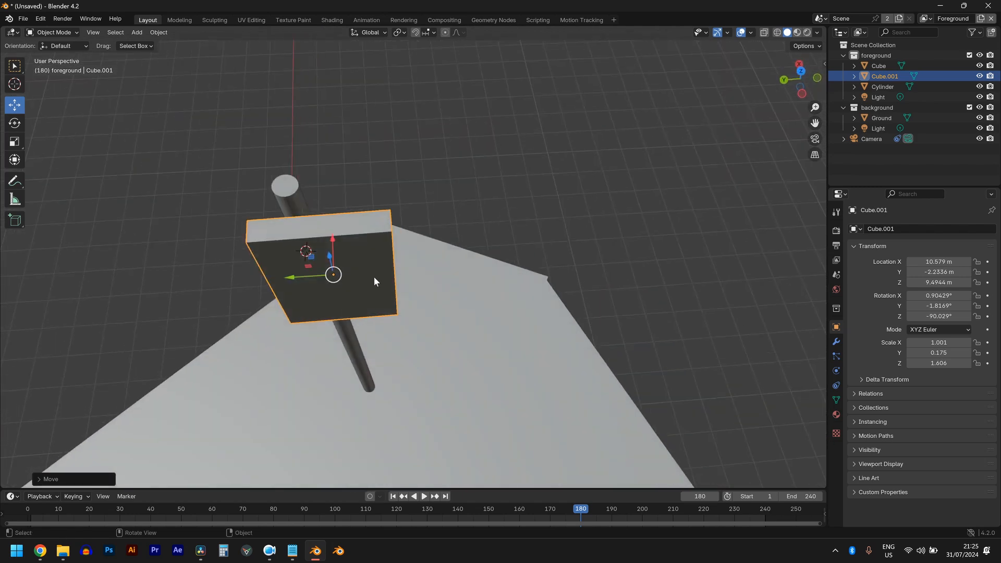
# - From the top view, move the panel to about X 10.61 m, Y -2.01 m so it sits against the pole
pyautogui.press('KP_7')
pyautogui.scroll(2, 416, 169)
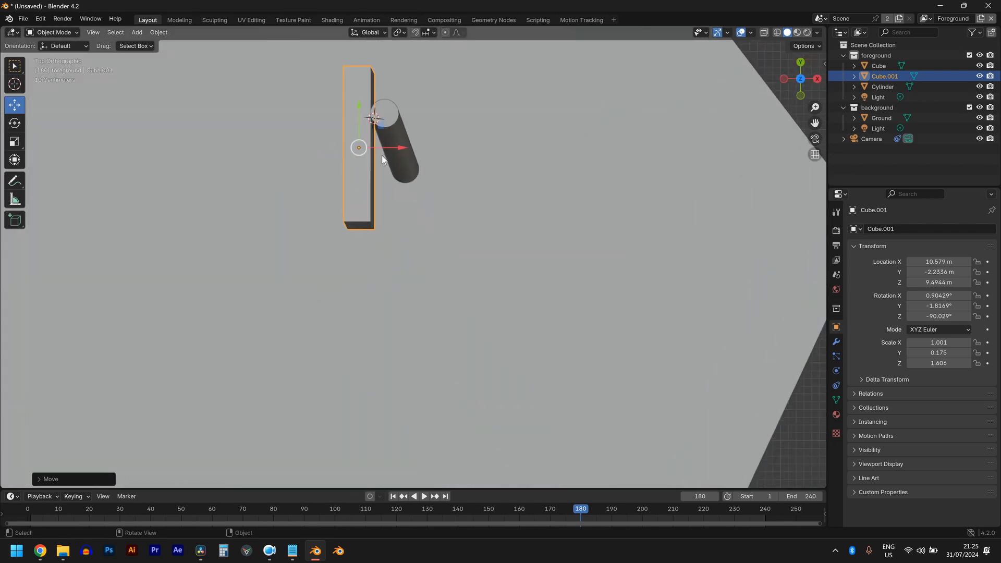
pyautogui.press('g')
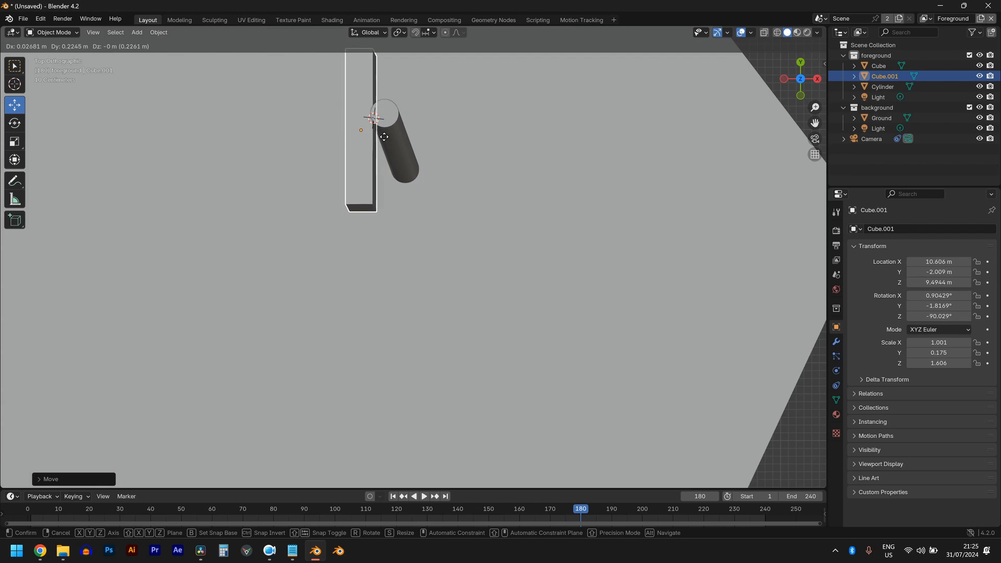
pyautogui.click(390, 143)
pyautogui.moveTo(395, 148); pyautogui.dragTo(407, 270, button='middle')
# - Through the camera, lower the panel to a Z location of about 8.59 m, close to the lower edge of the sign in the footage
pyautogui.press('KP_0')
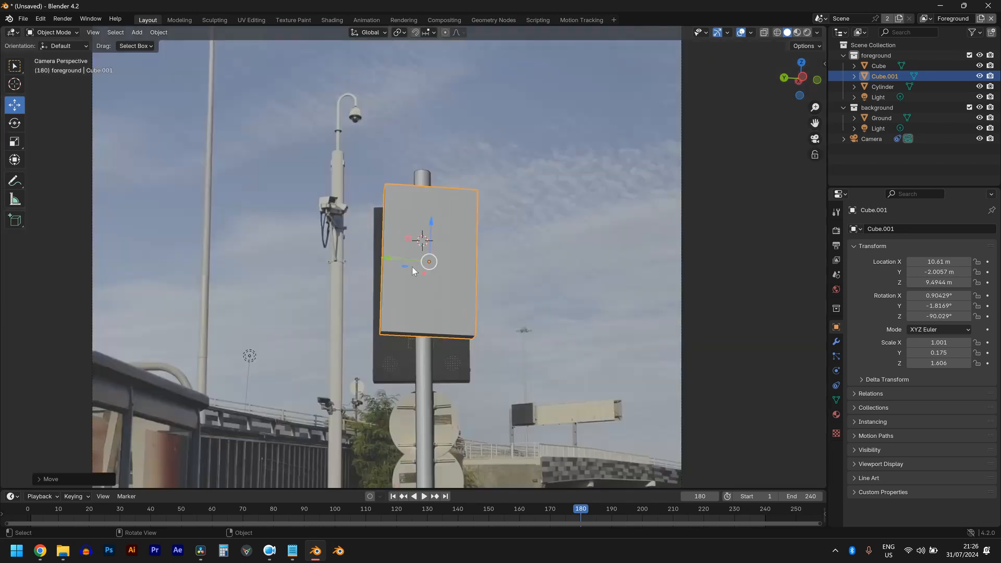
pyautogui.scroll(3, 412, 267)
pyautogui.moveTo(437, 241); pyautogui.dragTo(440, 290)
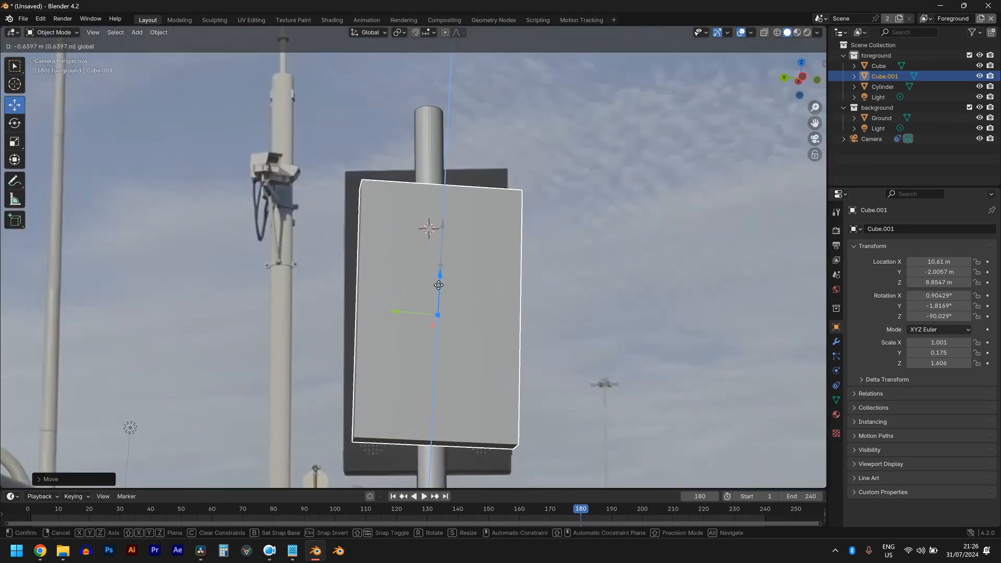
pyautogui.keyDown('shift'); pyautogui.moveTo(440, 289); pyautogui.dragTo(461, 237, button='middle'); pyautogui.keyUp('shift')
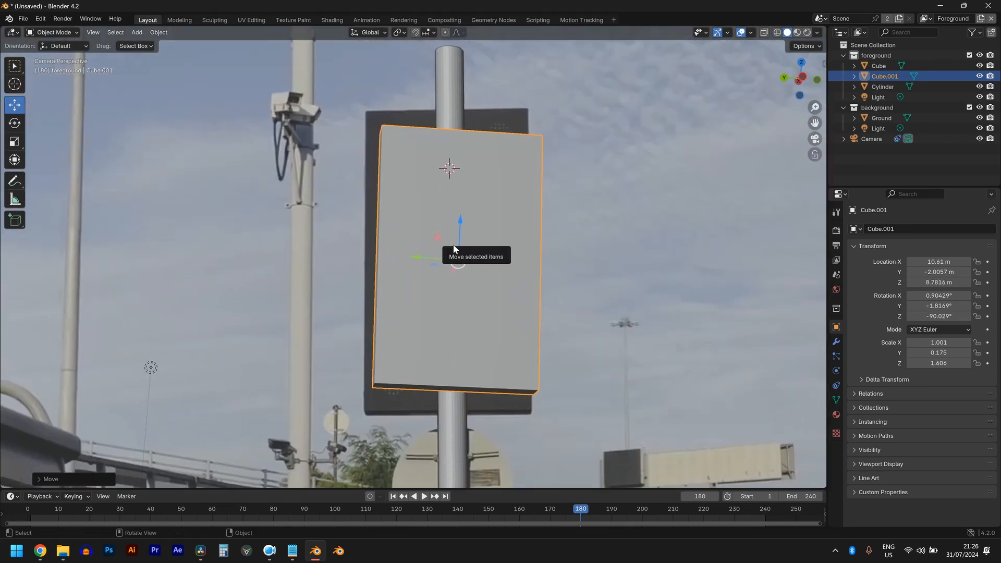
pyautogui.scroll(3, 462, 242)
pyautogui.keyDown('shift'); pyautogui.moveTo(477, 330); pyautogui.dragTo(504, 205, button='middle'); pyautogui.keyUp('shift')
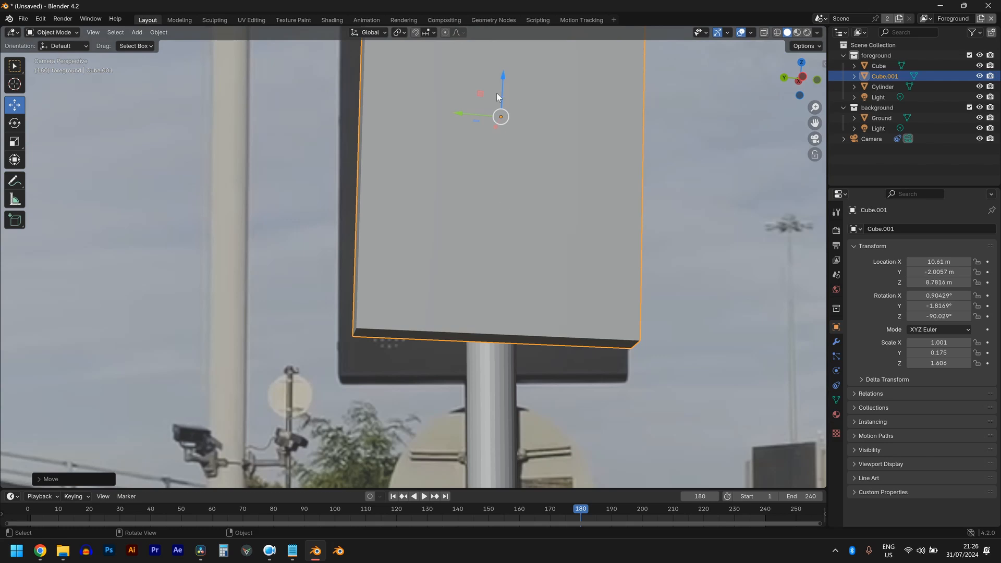
pyautogui.moveTo(504, 87); pyautogui.dragTo(501, 124)
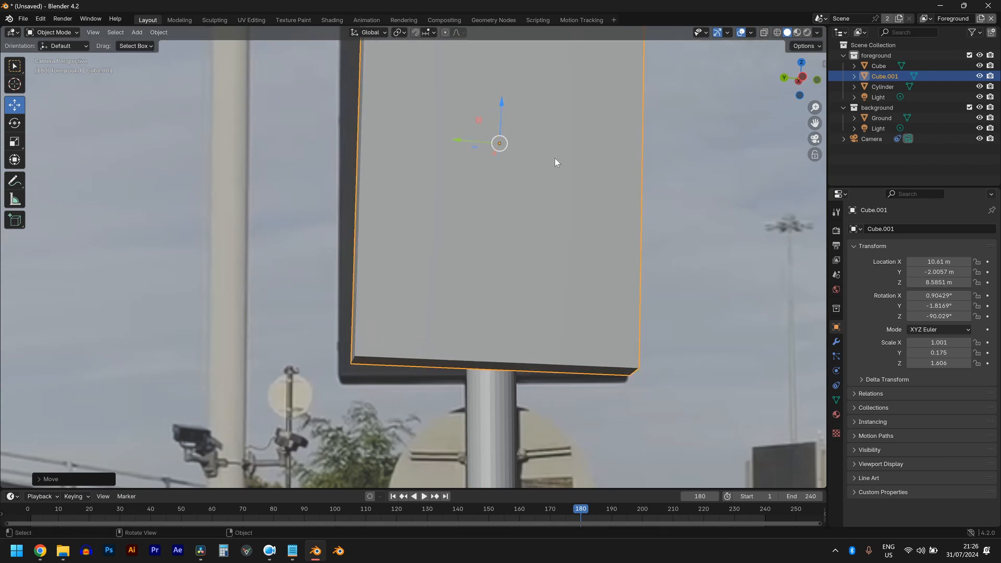
# - Make the panel see-through and align its lower end with the footage sign at about Y -1.94 m, Z 8.44 m
pyautogui.hotkey('alt', 'z')
pyautogui.scroll(1, 476, 131)
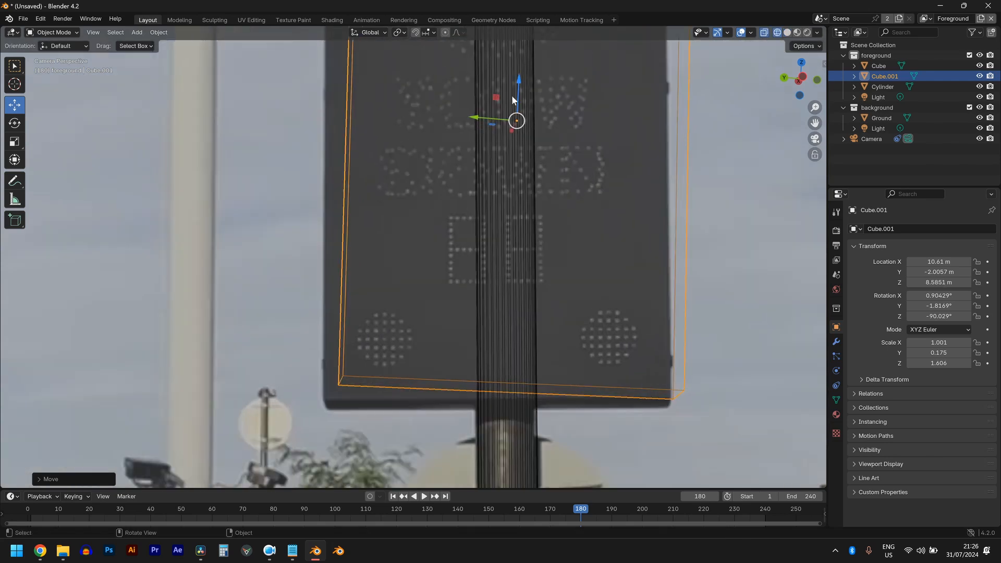
pyautogui.moveTo(512, 96); pyautogui.dragTo(478, 120)
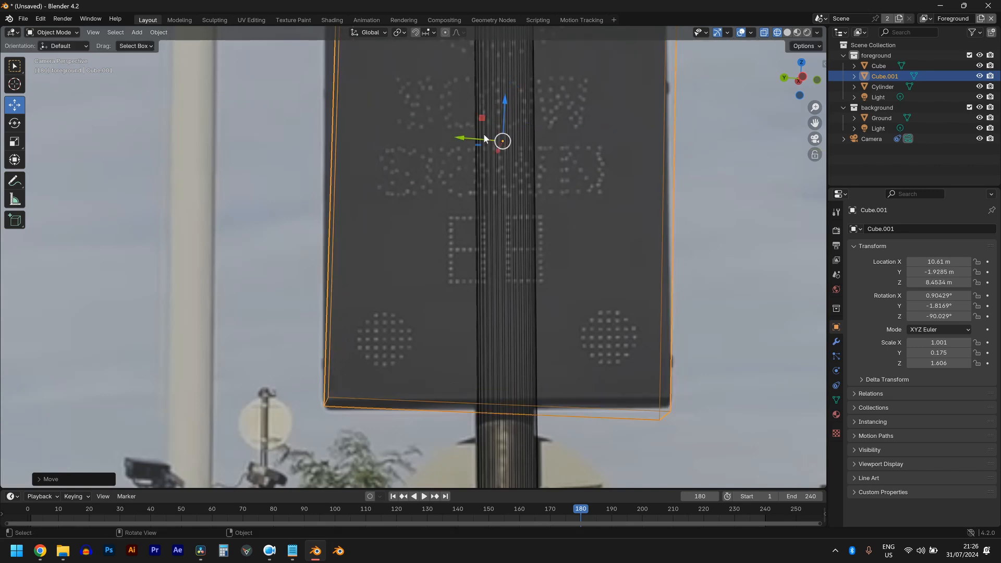
pyautogui.moveTo(482, 139); pyautogui.dragTo(503, 121)
# - In Edit Mode, select the panel's bottom-right edge and move it onto the sign's lower-right corner
pyautogui.press('Tab')
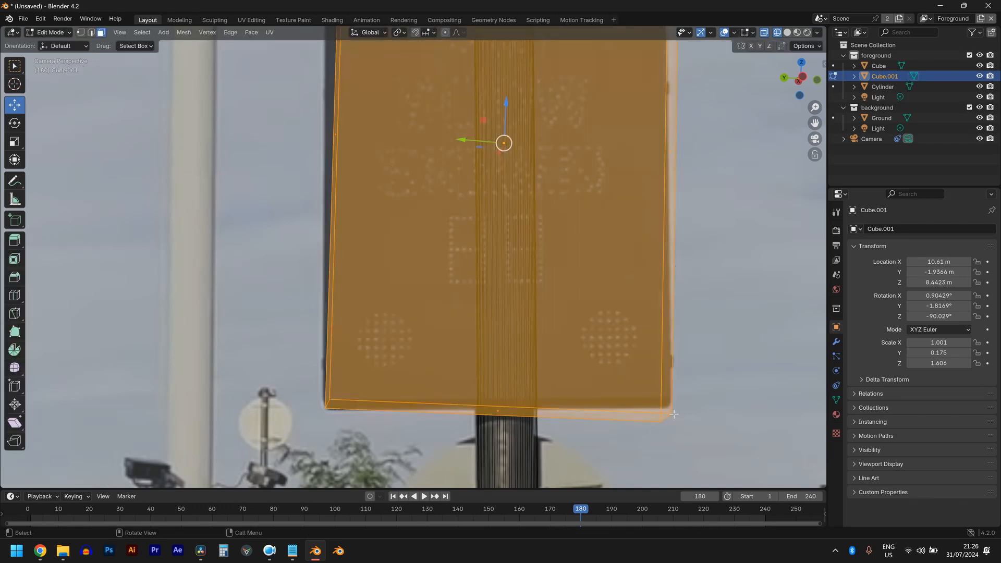
pyautogui.press('2')
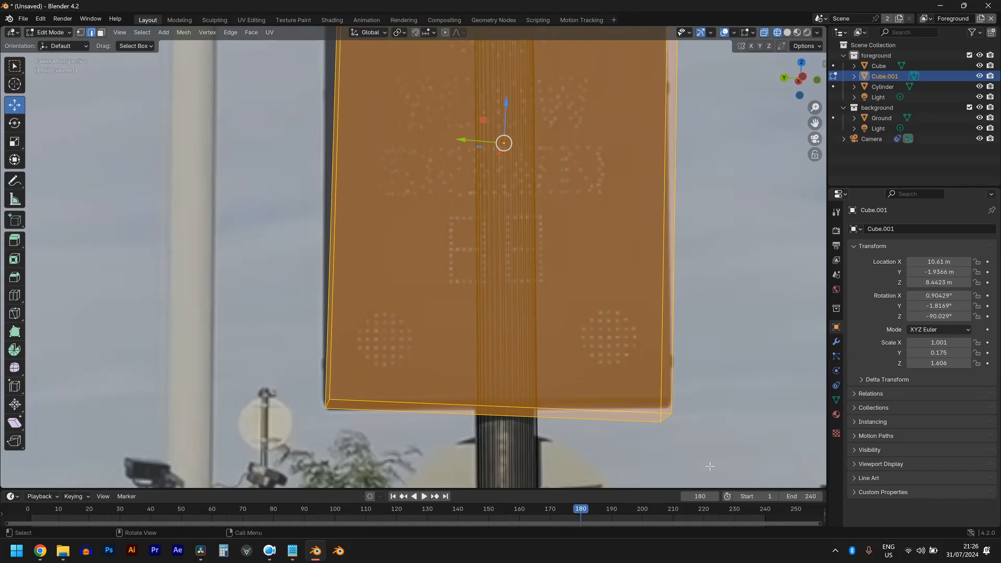
pyautogui.click(667, 420)
pyautogui.moveTo(669, 375); pyautogui.dragTo(663, 362)
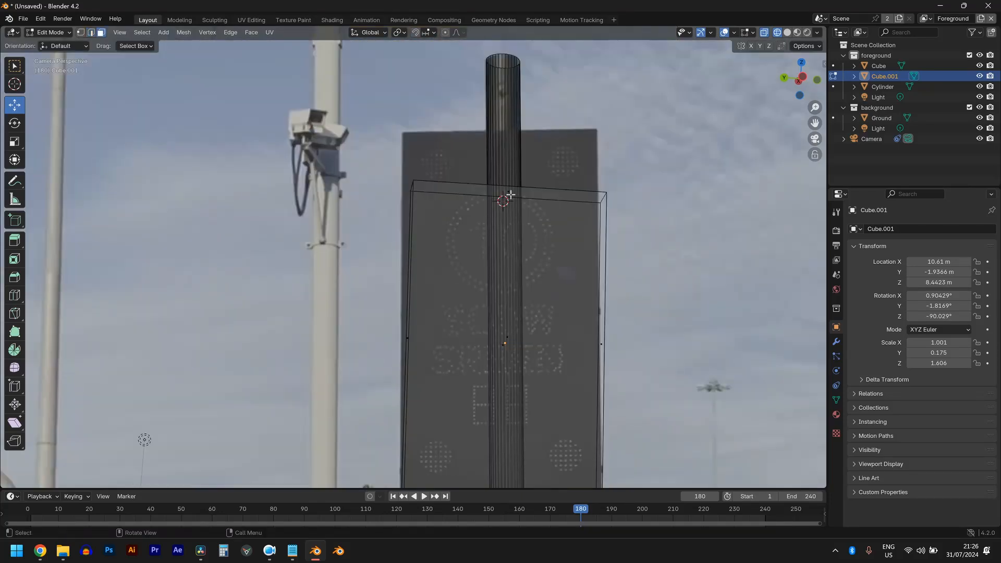
# - Select the panel's top face, shift it along Y to match the sign's sides, and raise it along Z to the sign's top
pyautogui.click(510, 195)
pyautogui.scroll(2, 525, 205)
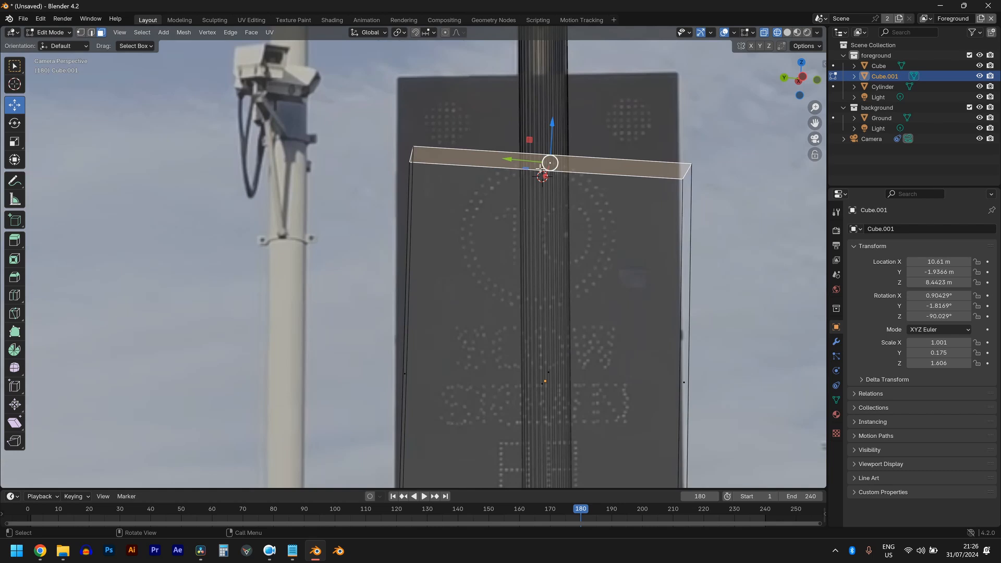
pyautogui.moveTo(541, 169); pyautogui.dragTo(516, 166)
pyautogui.scroll(-2, 491, 205)
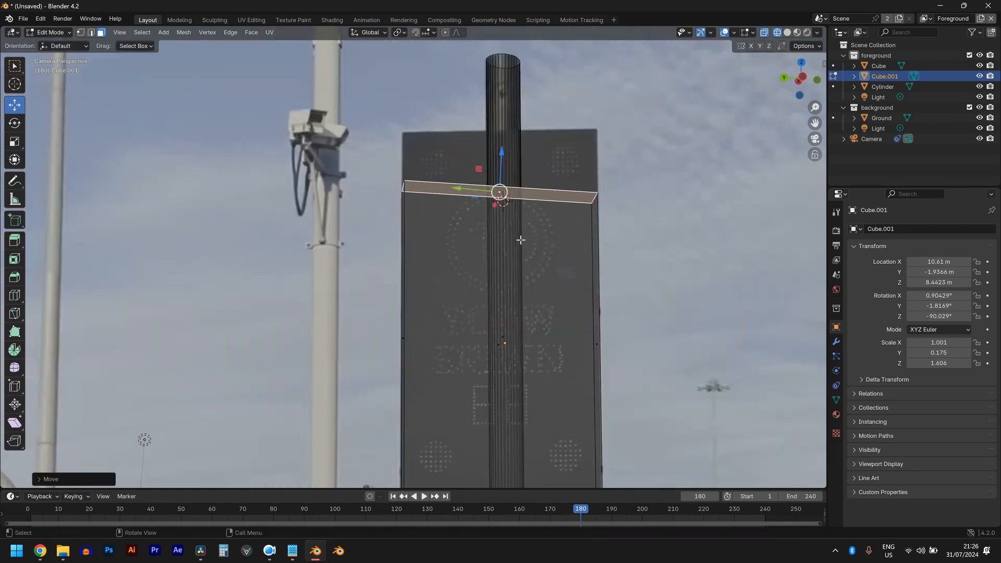
pyautogui.press('g')
pyautogui.press('z')
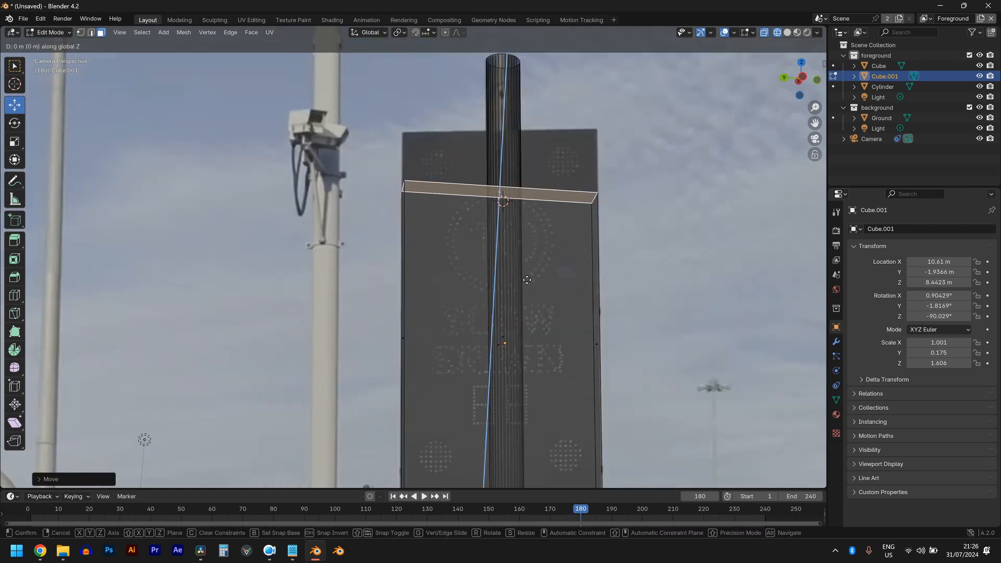
pyautogui.click(522, 223)
# - Switch to edge selection and move the top face's left edge onto the sign's upper-left corner
pyautogui.click(91, 33)
pyautogui.scroll(2, 360, 109)
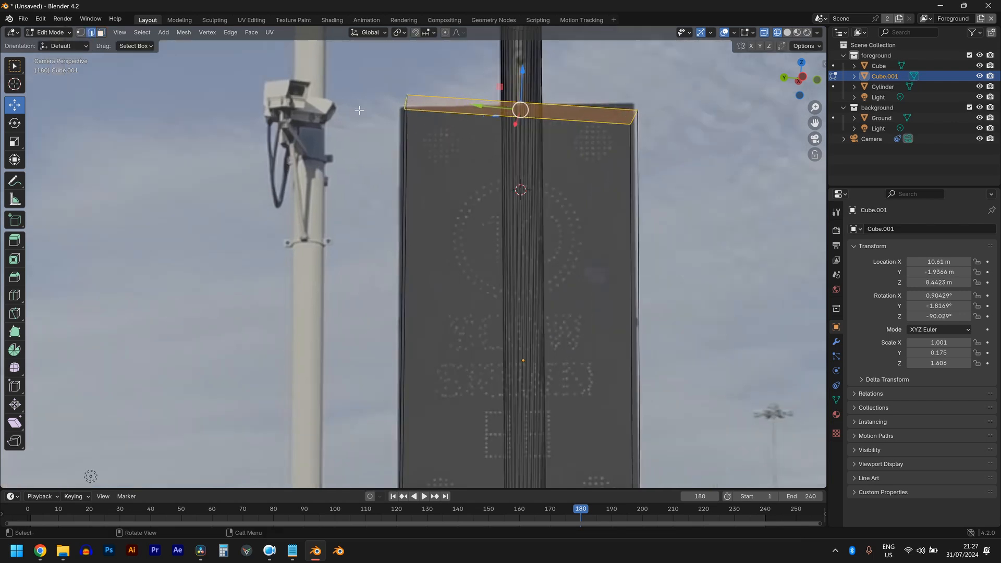
pyautogui.keyDown('shift'); pyautogui.moveTo(477, 123); pyautogui.dragTo(503, 308, button='middle'); pyautogui.keyUp('shift')
pyautogui.scroll(3, 453, 296)
pyautogui.click(442, 261)
pyautogui.moveTo(447, 239); pyautogui.dragTo(419, 277)
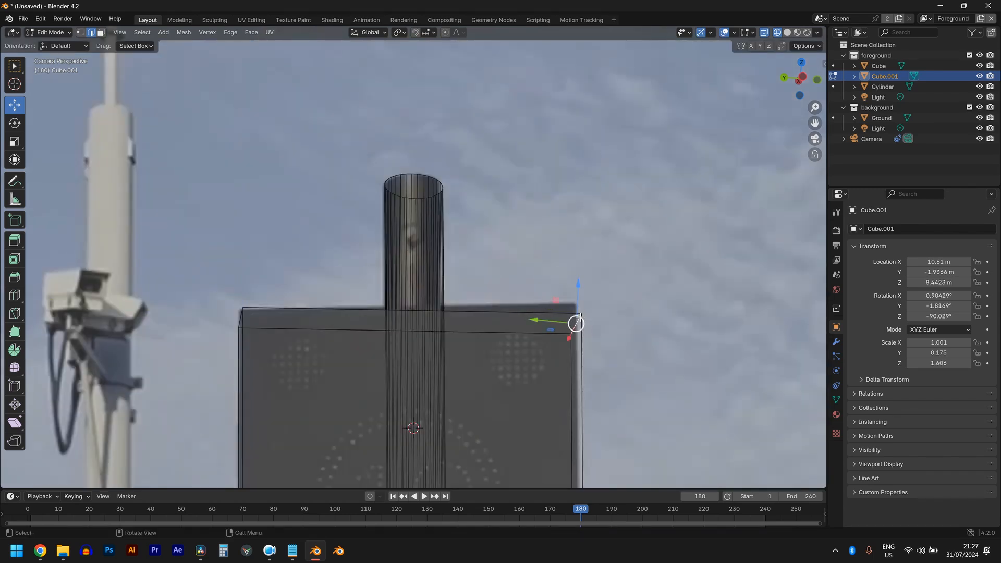
# - Move the panel's top edge onto the sign's upper-right corner and switch the viewport to solid shading
pyautogui.moveTo(577, 324); pyautogui.dragTo(546, 317)
pyautogui.scroll(-12, 546, 319)
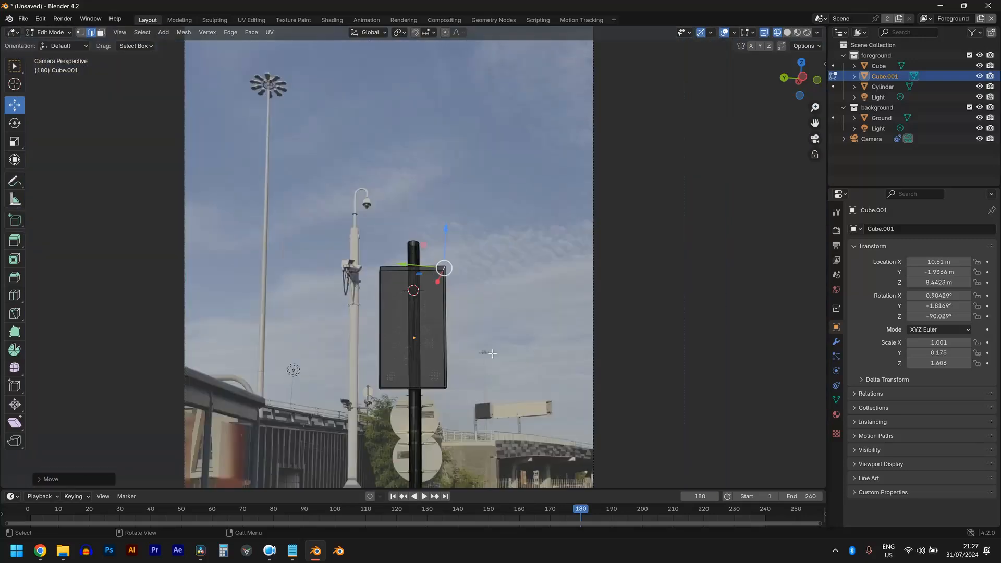
pyautogui.press('z')
pyautogui.scroll(-3, 601, 369)
pyautogui.scroll(3, 600, 369)
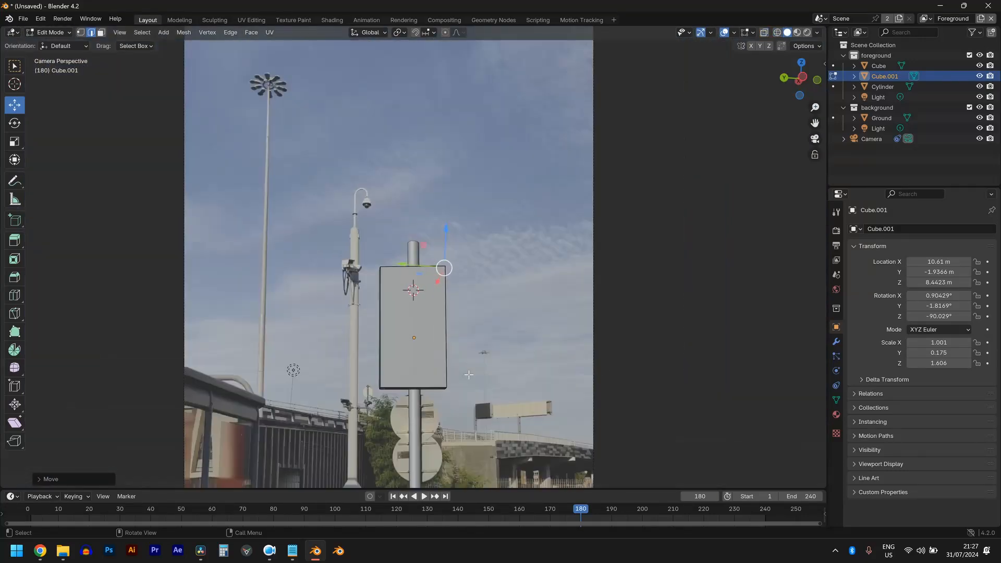
# - Play back the shot and leave Edit Mode to check that the panel stays locked onto the footage sign
pyautogui.press('space')
pyautogui.scroll(2, 472, 381)
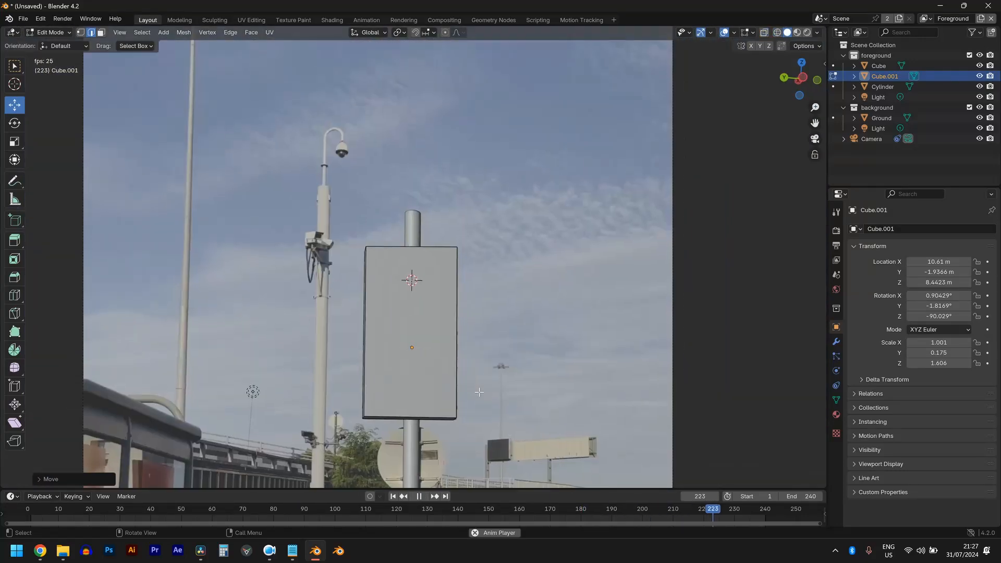
pyautogui.press('Tab')
pyautogui.scroll(-4, 481, 392)
pyautogui.click(497, 248)
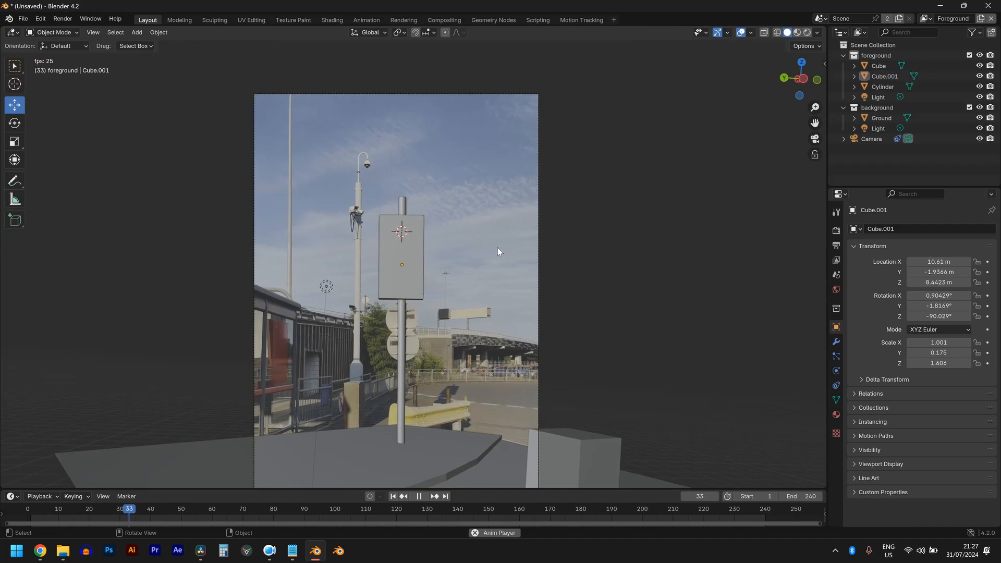
pyautogui.scroll(2, 508, 338)
pyautogui.press('space')
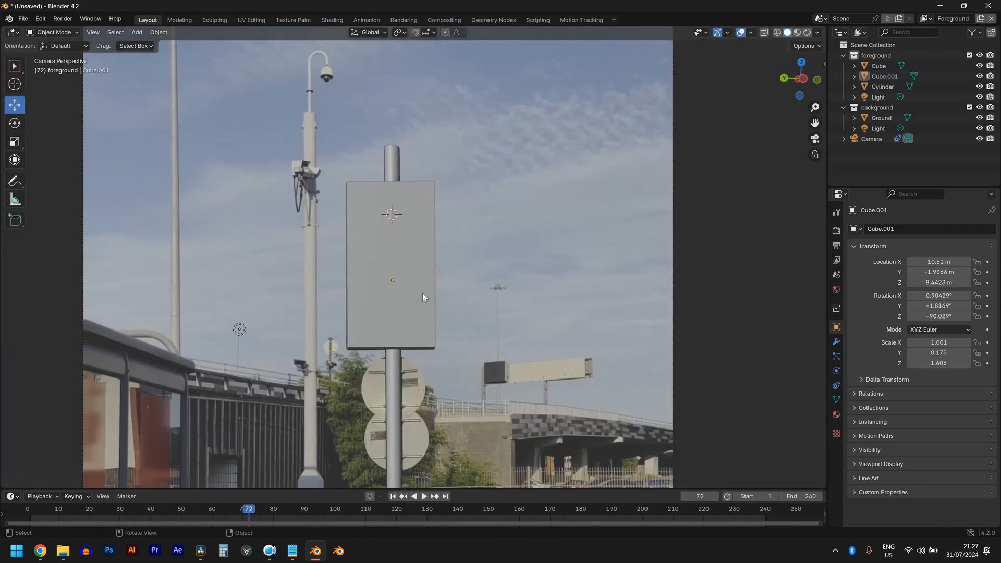
# - Delete both lights, one in the foreground and one in the background collection, keeping the ground
pyautogui.click(423, 293)
pyautogui.moveTo(423, 293); pyautogui.dragTo(336, 286, button='middle')
pyautogui.click(290, 199)
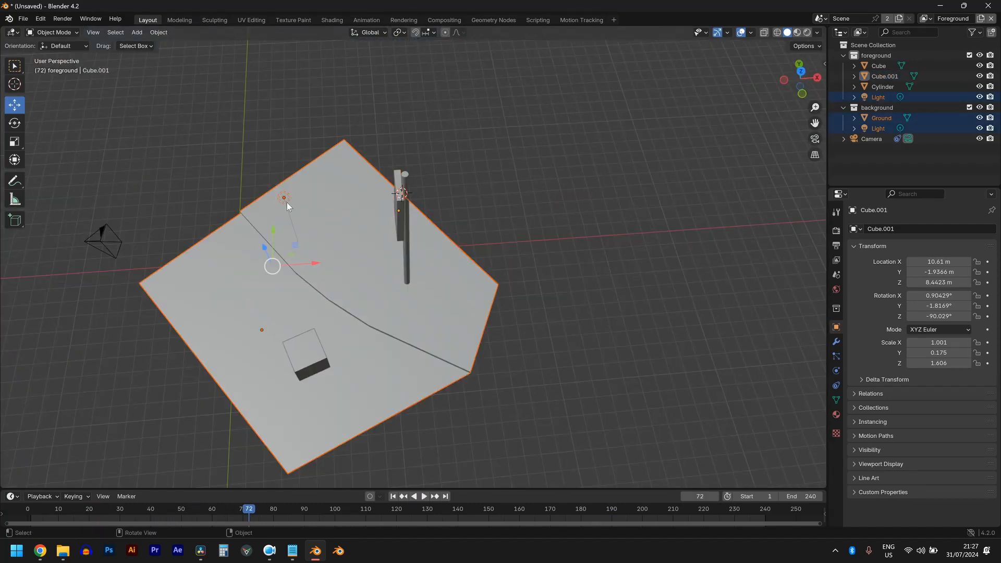
pyautogui.click(287, 199)
pyautogui.press('x')
pyautogui.click(286, 199)
# - Select the sign panel beside the post and undo the last small change made to it
pyautogui.scroll(5, 408, 212)
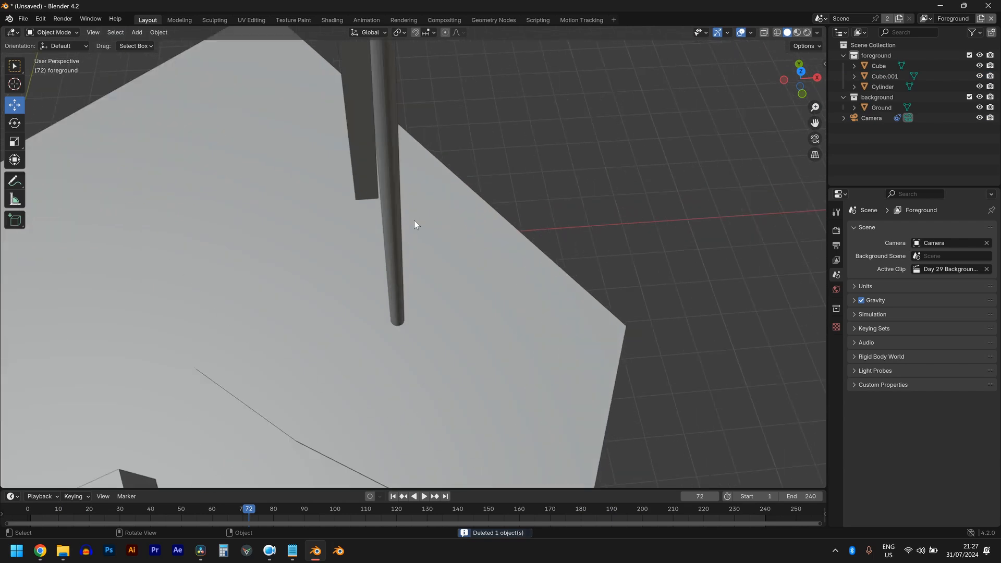
pyautogui.moveTo(416, 224); pyautogui.dragTo(448, 229, button='middle')
pyautogui.click(390, 205)
pyautogui.click(444, 307)
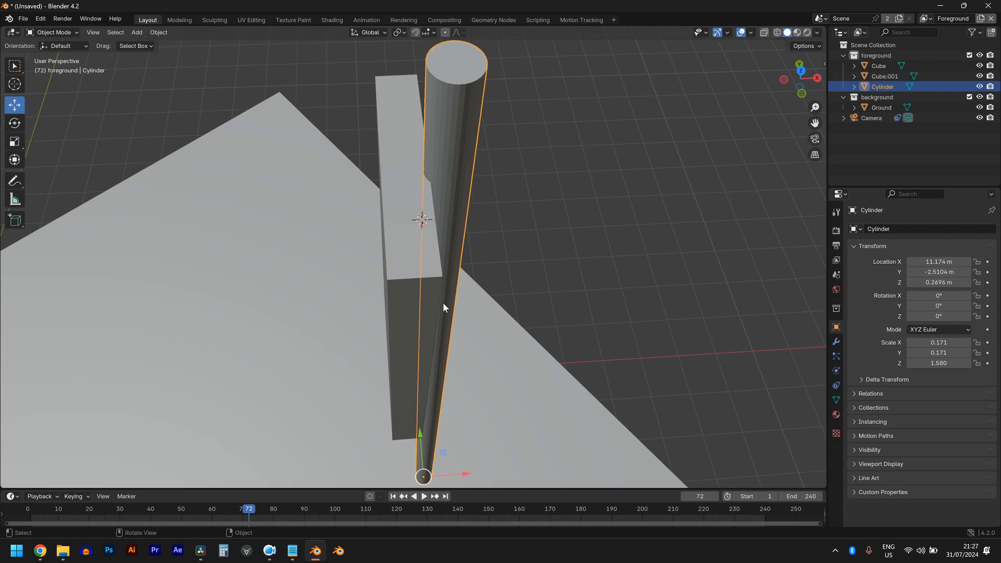
pyautogui.click(443, 307)
pyautogui.moveTo(444, 307); pyautogui.dragTo(443, 305)
pyautogui.hotkey('ctrl', 'z')
pyautogui.moveTo(461, 302); pyautogui.dragTo(429, 305, button='middle')
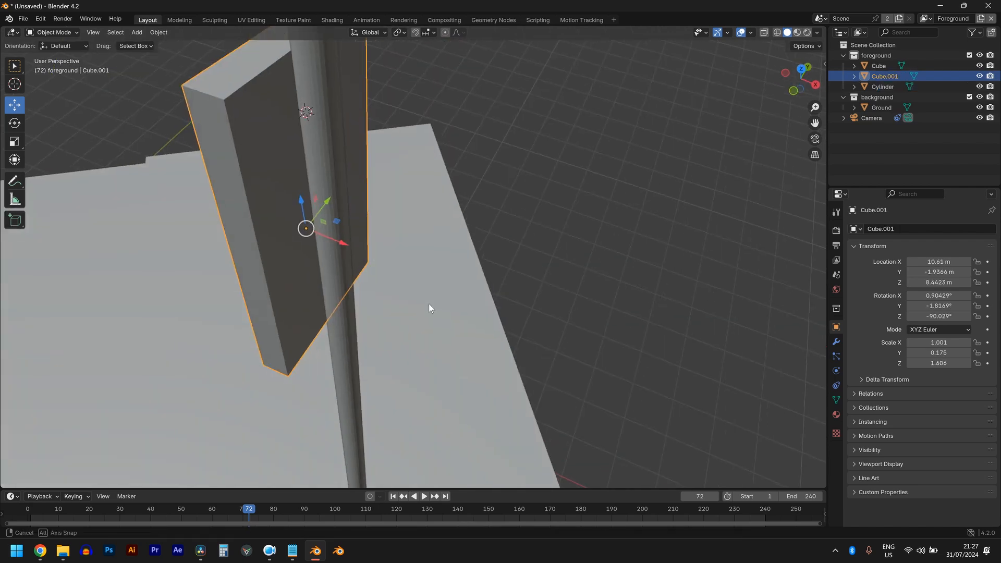
# - In Edit Mode, move the panel's post-side face about -0.04 m along X, and return to the camera view in Object Mode
pyautogui.press('Tab')
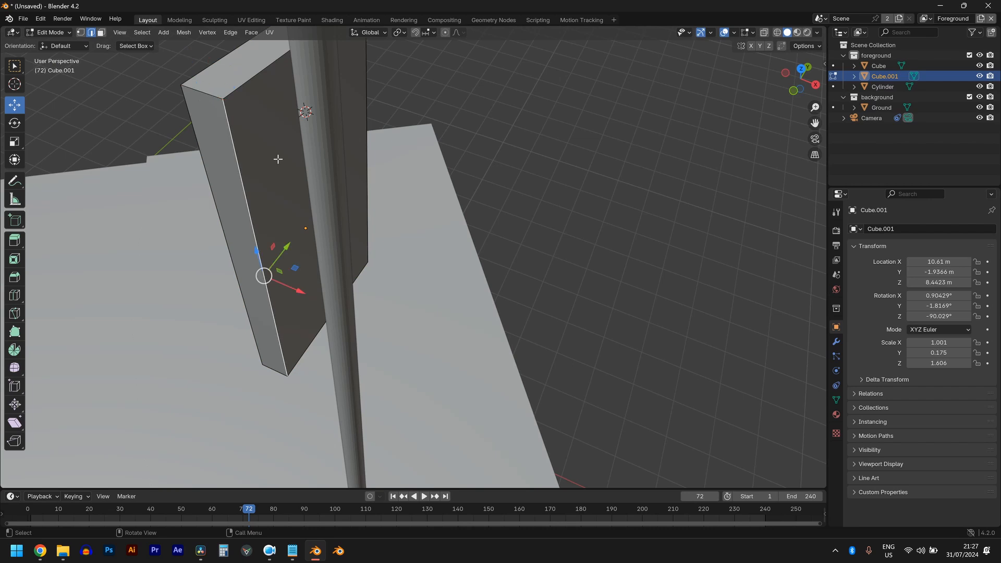
pyautogui.click(101, 32)
pyautogui.click(274, 138)
pyautogui.moveTo(285, 173); pyautogui.dragTo(333, 193, button='middle')
pyautogui.moveTo(470, 307); pyautogui.dragTo(468, 306)
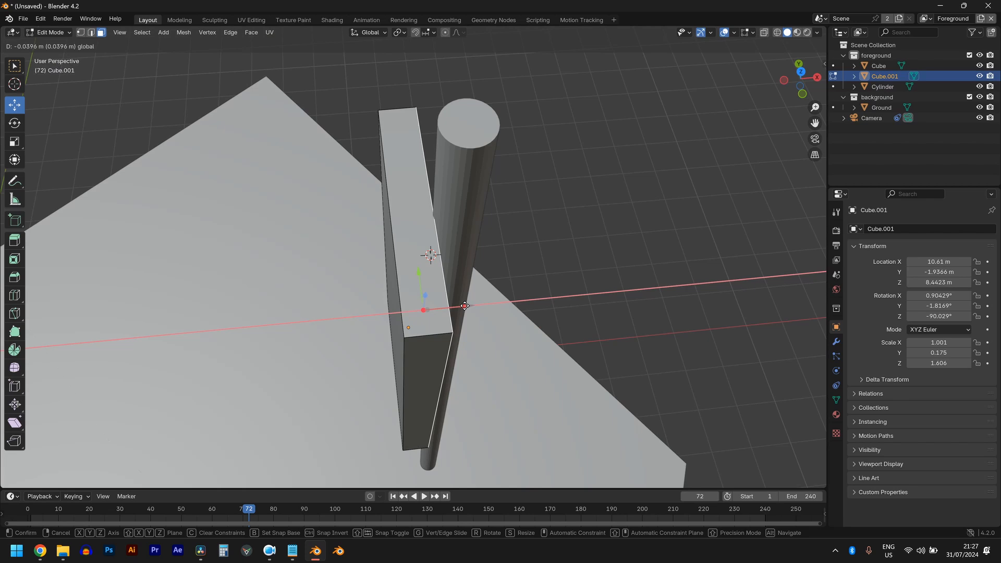
pyautogui.moveTo(464, 306); pyautogui.dragTo(464, 306)
pyautogui.press('Tab')
pyautogui.moveTo(464, 308); pyautogui.dragTo(580, 324, button='middle')
pyautogui.press('KP_0')
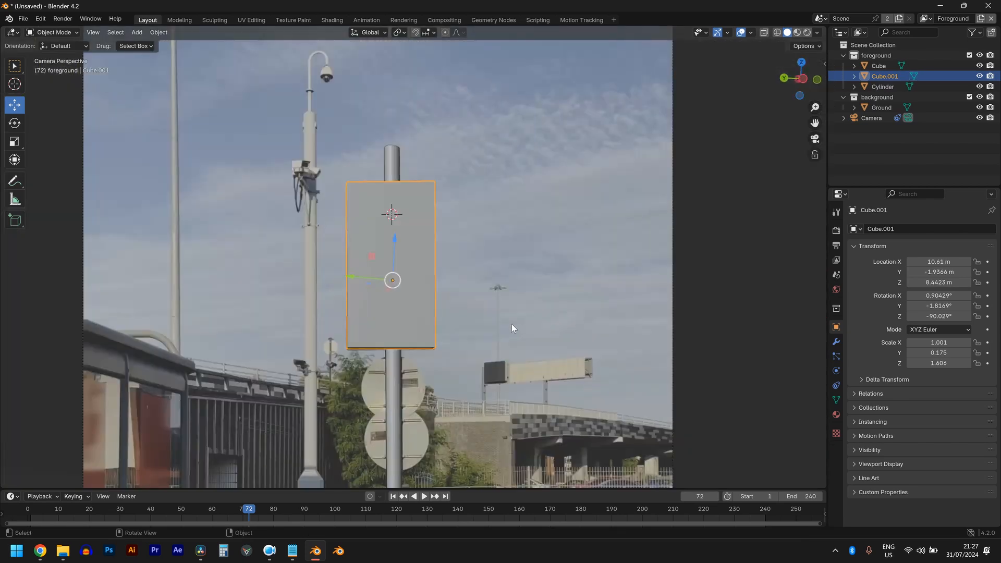
# - Inspect the panel's fit over the footage sign in the camera view and save the project as untitled.blend
pyautogui.click(497, 289)
pyautogui.scroll(3, 405, 174)
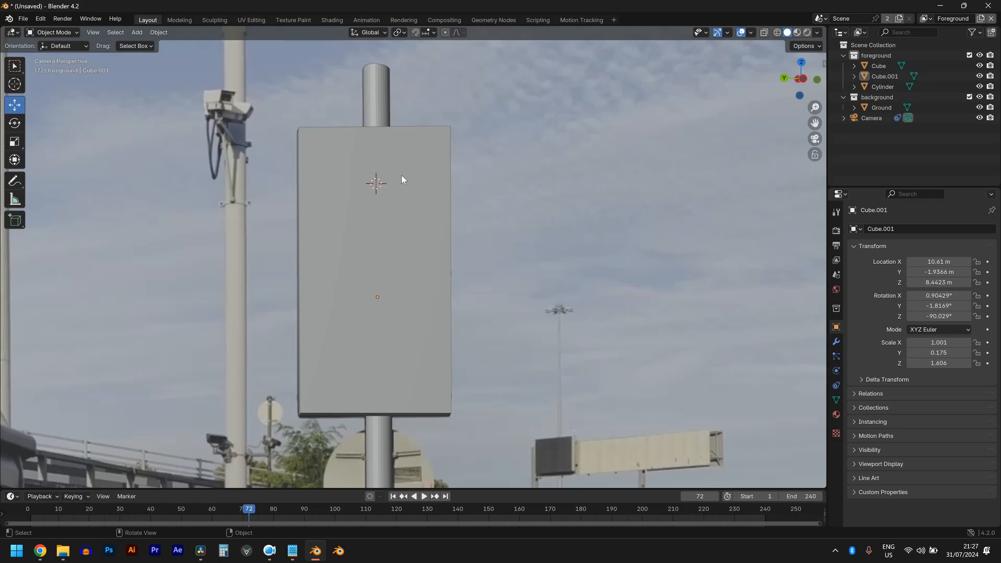
pyautogui.click(385, 116)
pyautogui.scroll(-6, 390, 165)
pyautogui.click(392, 255)
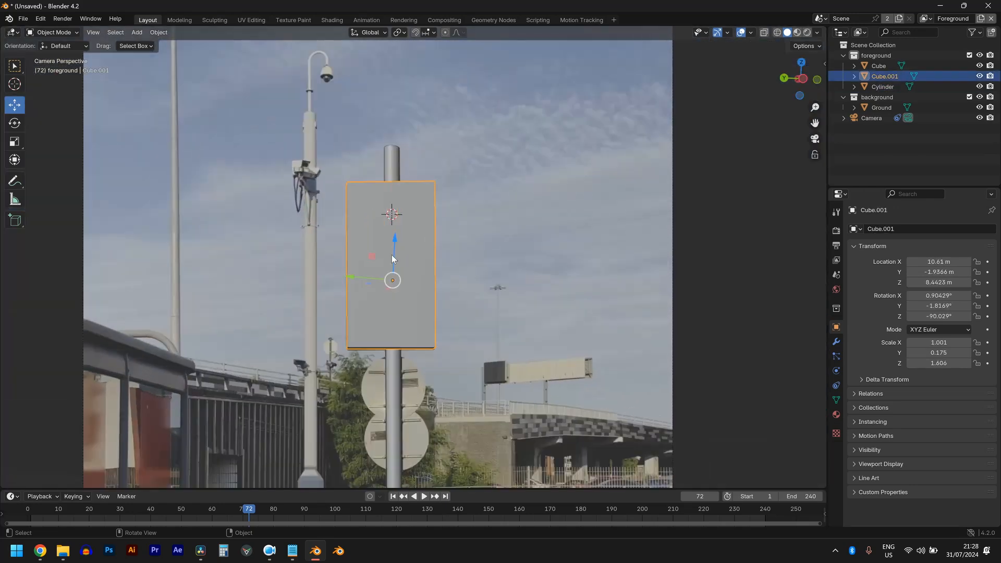
pyautogui.scroll(4, 392, 255)
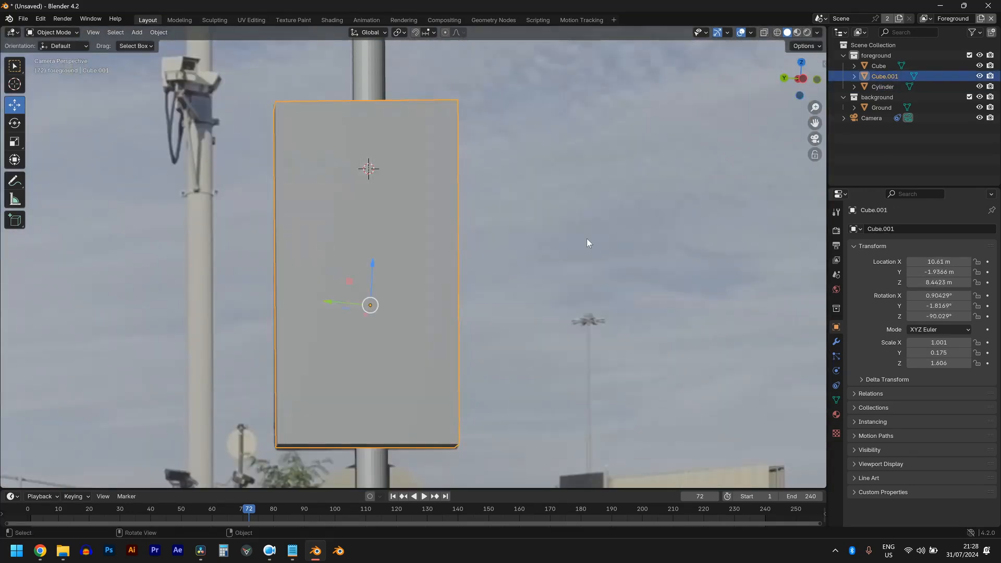
pyautogui.scroll(2, 587, 242)
pyautogui.scroll(-3, 528, 245)
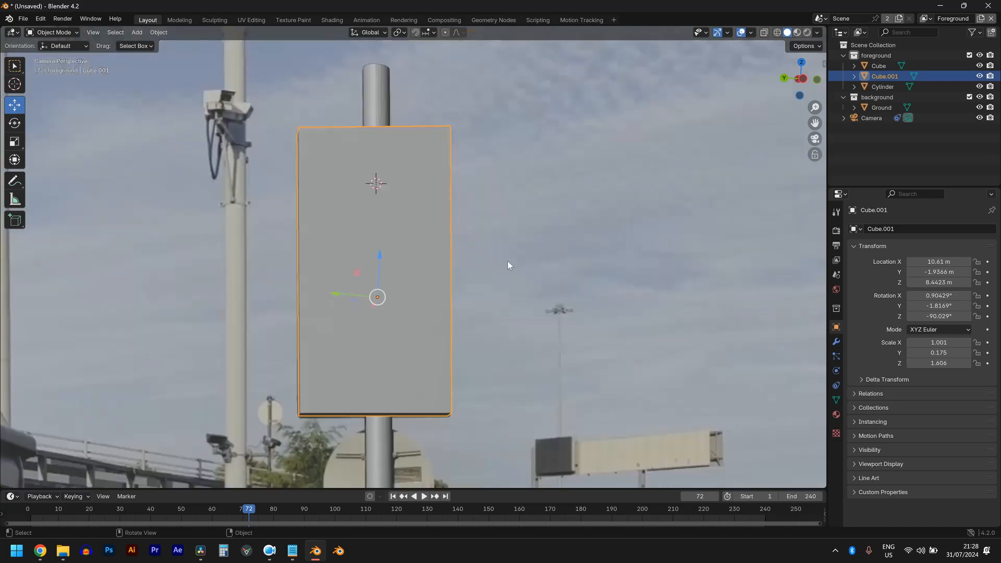
pyautogui.scroll(-2, 508, 266)
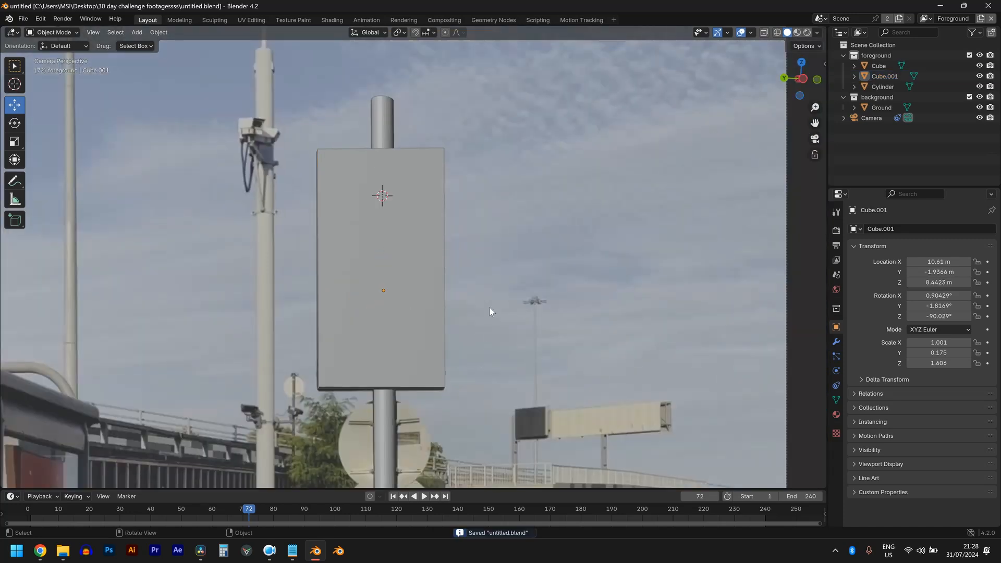
# - Switch the viewport to wireframe shading and compare the panel's outline with the sign in the footage
pyautogui.press('z')
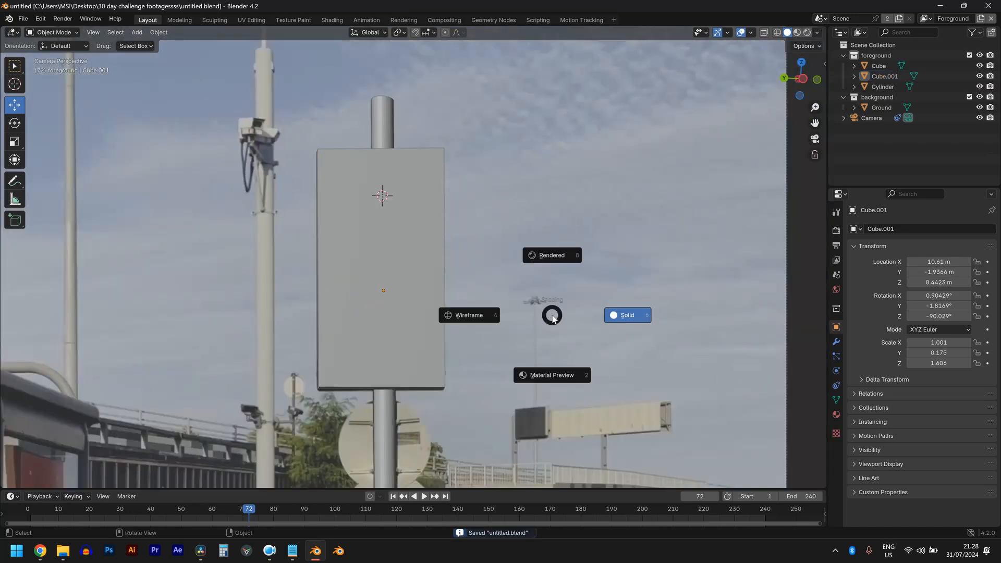
pyautogui.click(482, 316)
pyautogui.scroll(2, 469, 357)
pyautogui.scroll(-3, 467, 349)
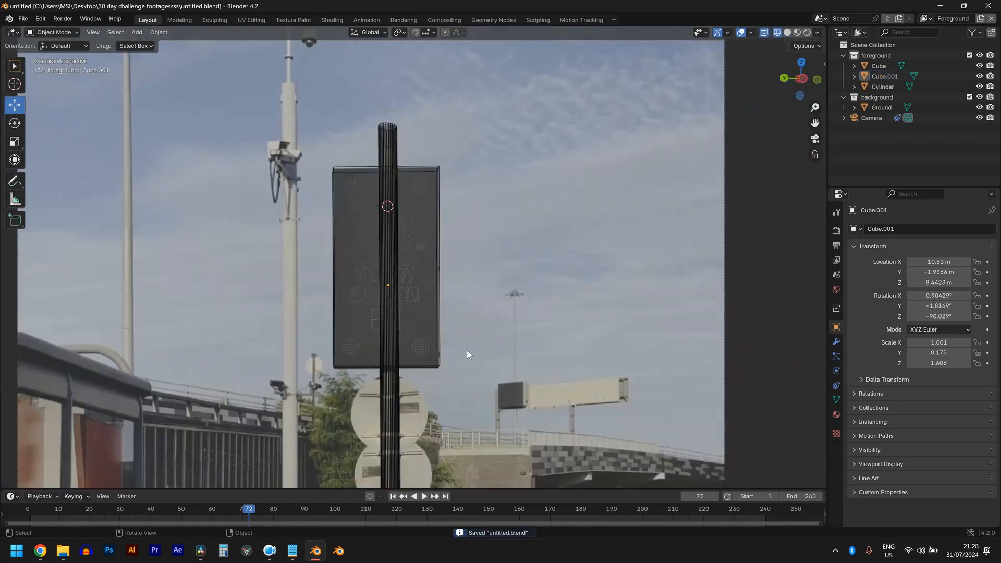
pyautogui.scroll(-2, 464, 345)
pyautogui.scroll(4, 464, 345)
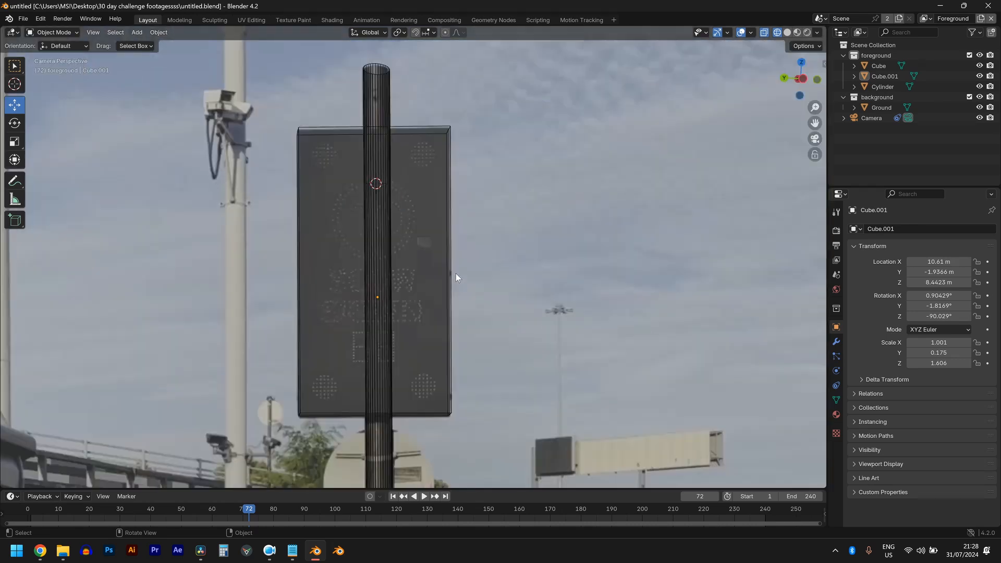
pyautogui.keyDown('shift'); pyautogui.moveTo(458, 271); pyautogui.dragTo(464, 348, button='middle'); pyautogui.keyUp('shift')
# - In Edit Mode, lower the panel's top face slightly along Z to meet the footage sign's upper edge
pyautogui.click(416, 208)
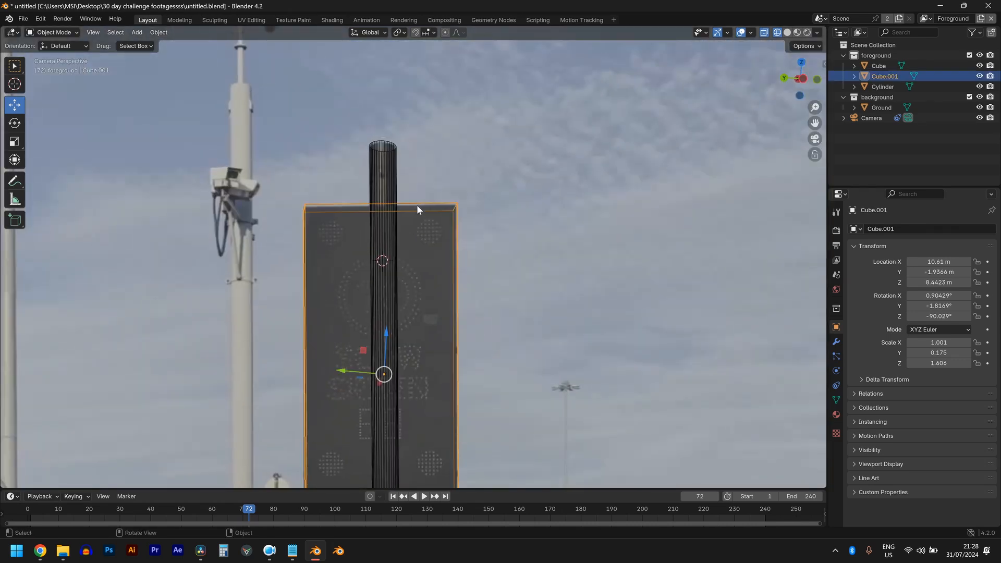
pyautogui.press('Tab')
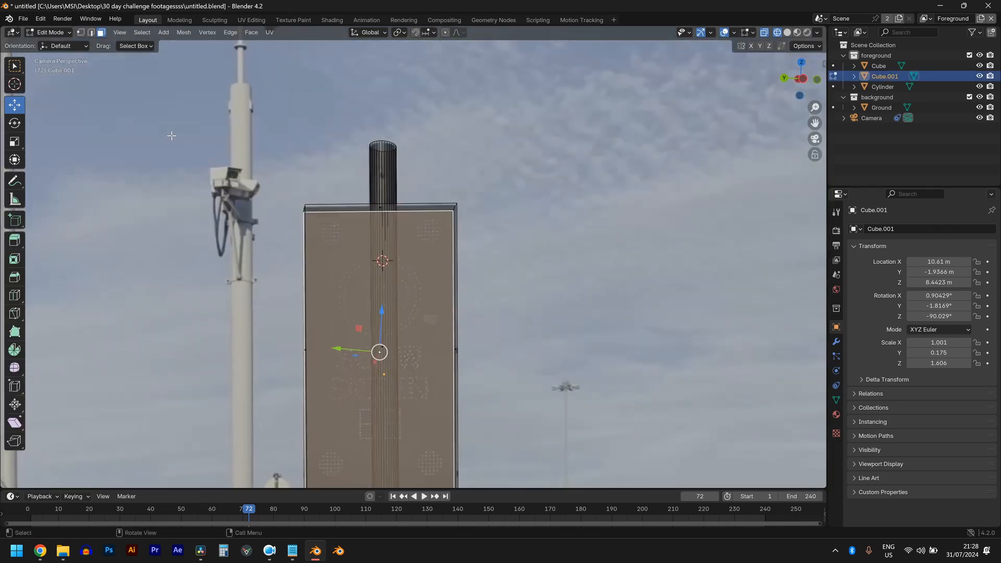
pyautogui.click(399, 205)
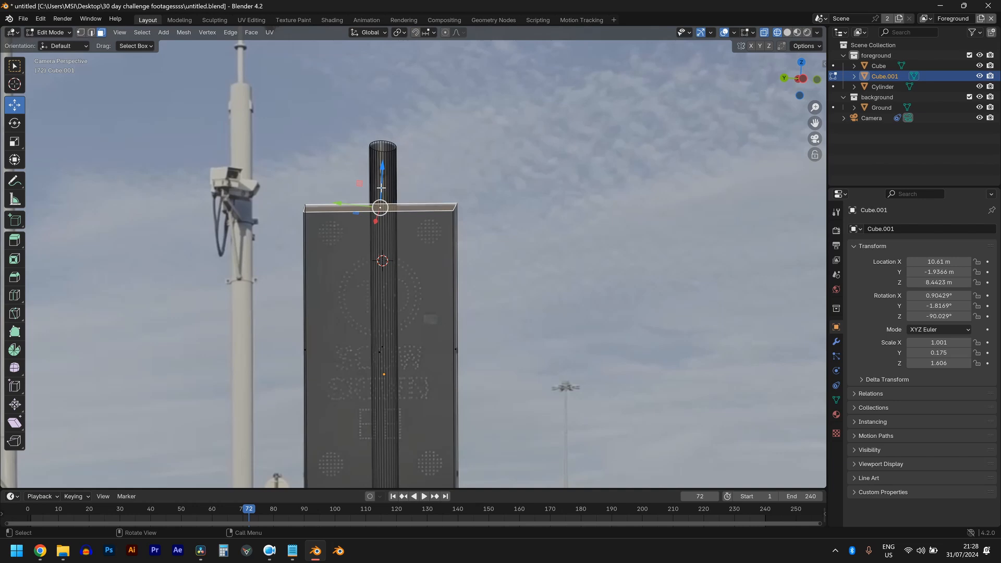
pyautogui.moveTo(381, 188); pyautogui.dragTo(381, 190)
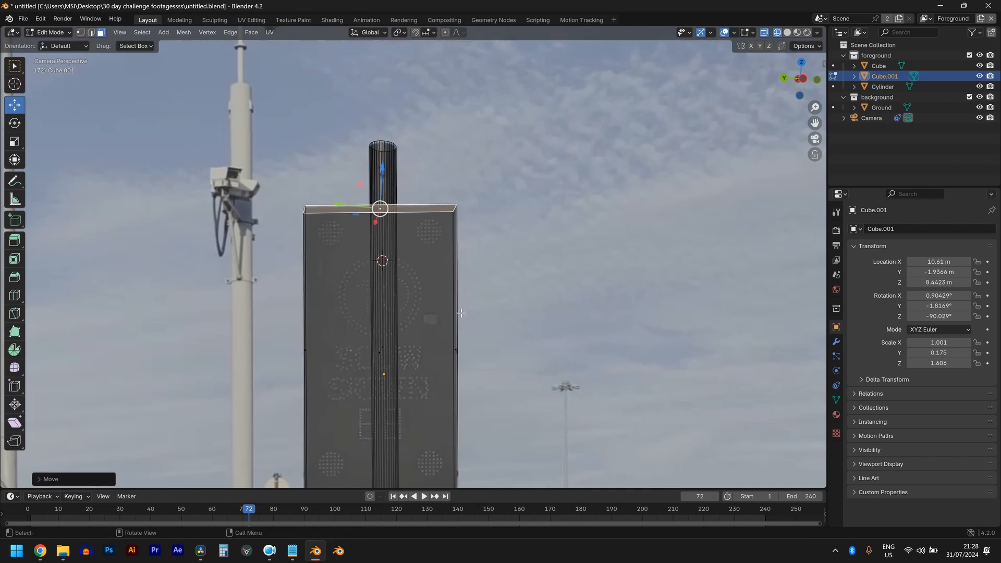
pyautogui.press('Tab')
pyautogui.scroll(-4, 502, 336)
pyautogui.click(499, 333)
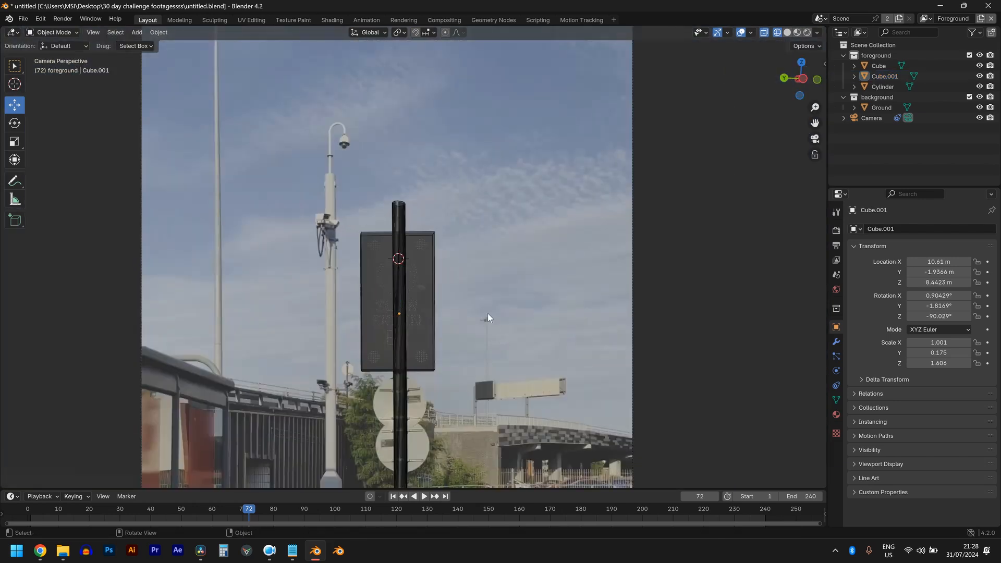
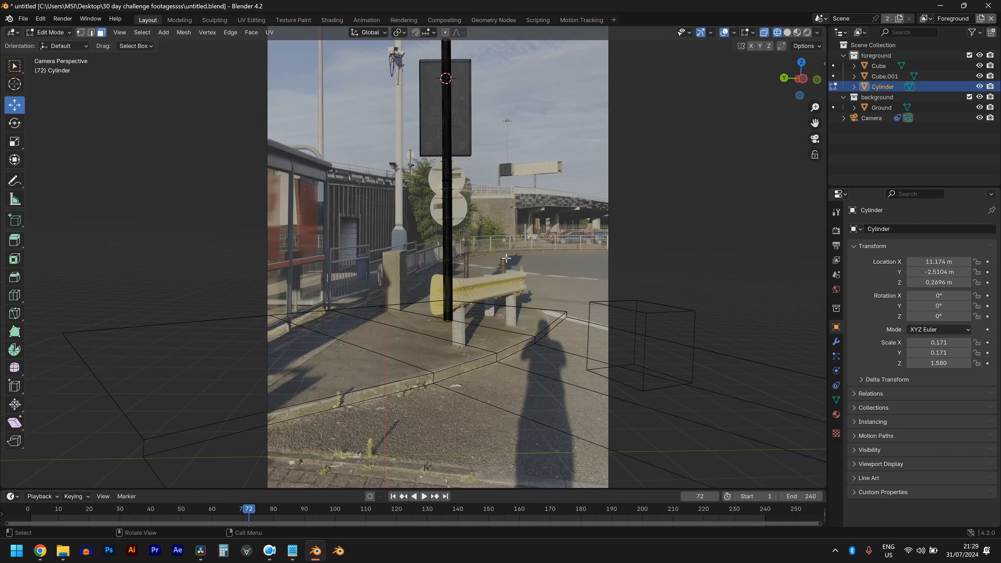
# - Leave Edit Mode on the post, add a new mesh cylinder and rotate it 90° about the Y axis
pyautogui.scroll(3, 529, 318)
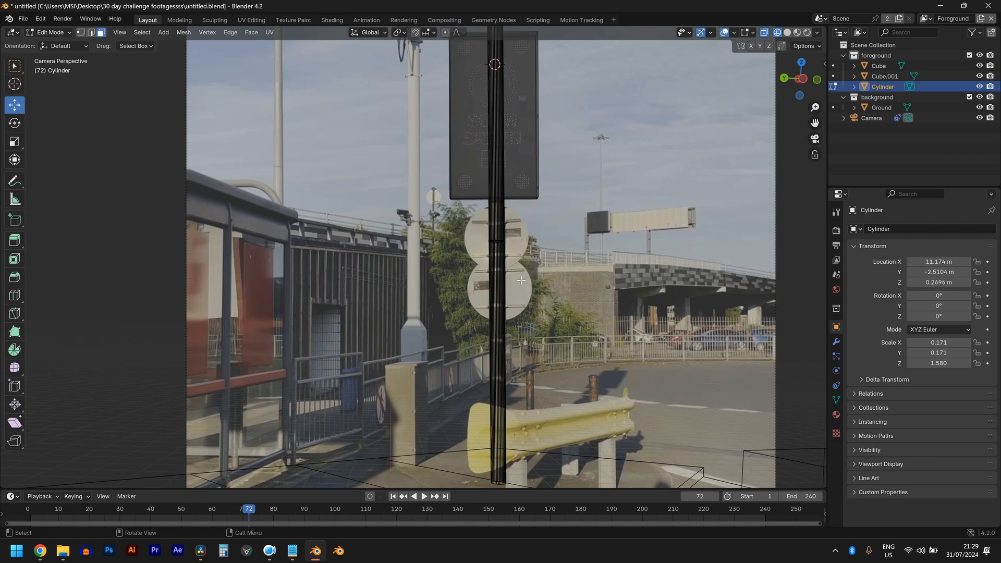
pyautogui.press('Tab')
pyautogui.scroll(-2, 409, 402)
pyautogui.hotkey('shift', 'a')
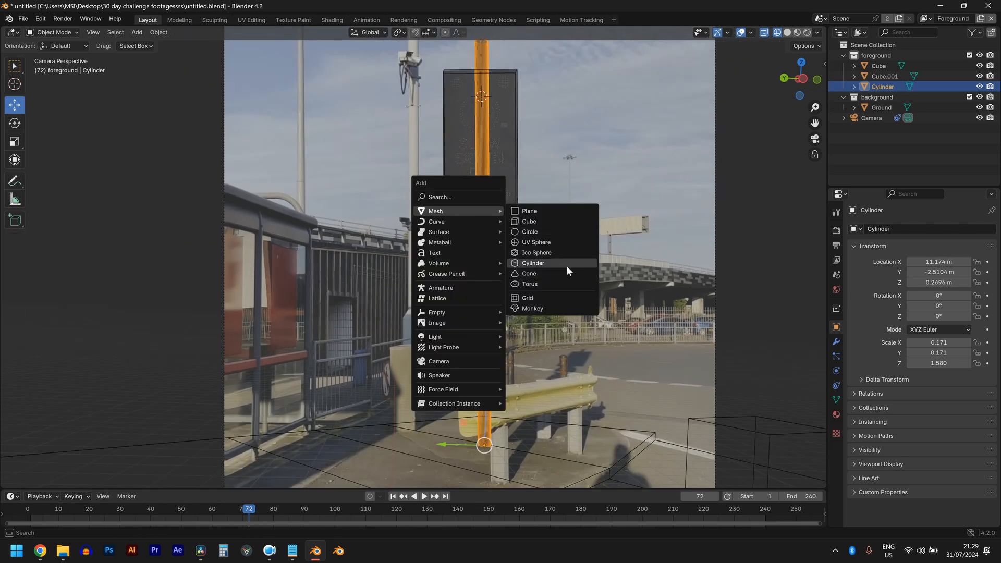
pyautogui.click(562, 262)
pyautogui.press('r')
pyautogui.press('x')
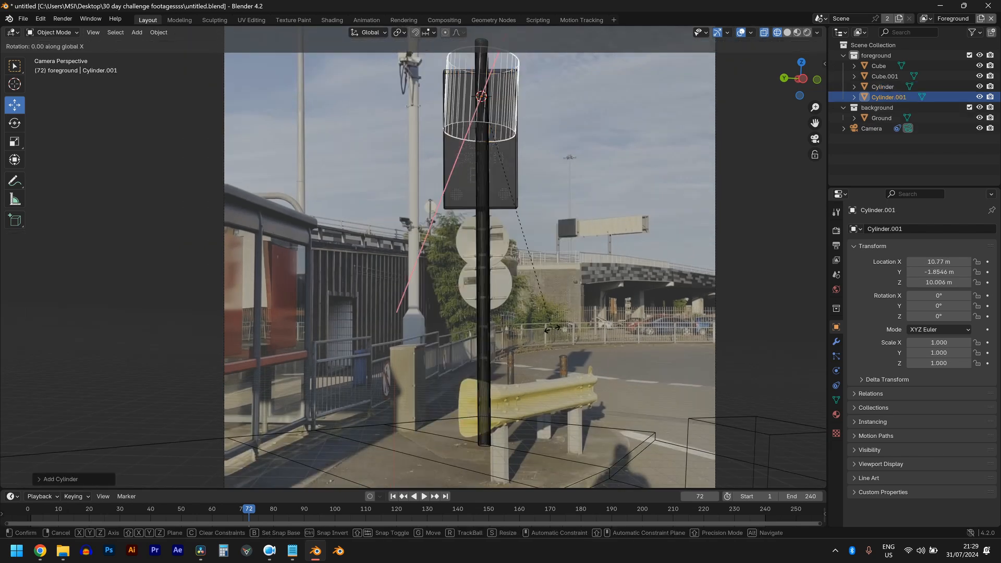
pyautogui.write('y')
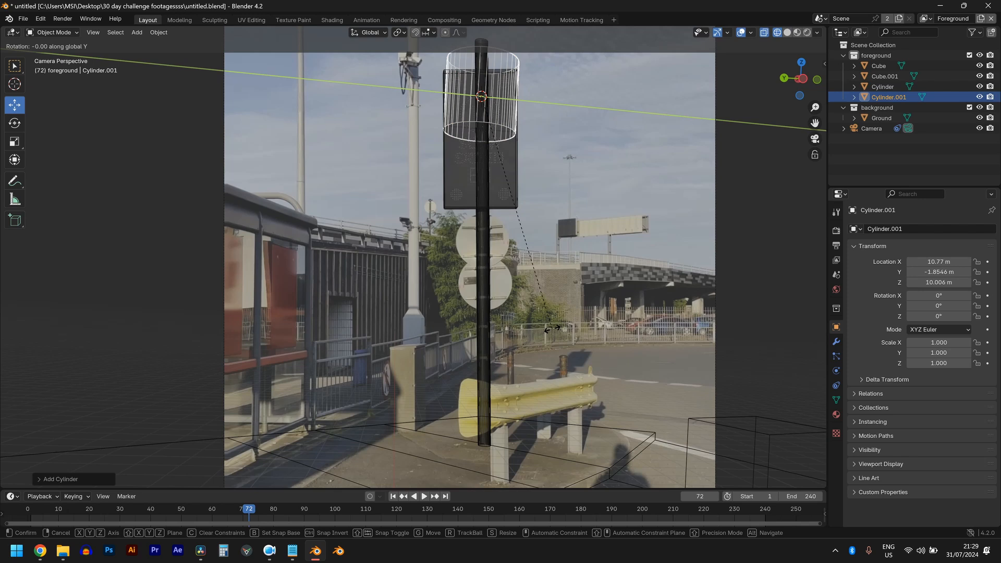
pyautogui.write('90')
pyautogui.press('Return')
# - Scale the new cylinder along global X into a thin disc with a local Z scale of about 0.011
pyautogui.moveTo(552, 327); pyautogui.dragTo(545, 252, button='middle')
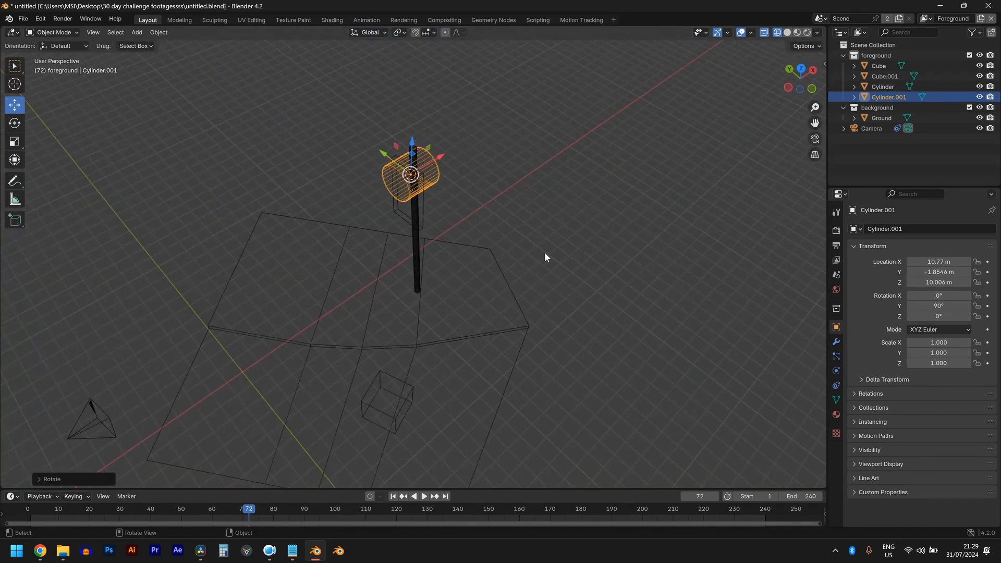
pyautogui.press('s')
pyautogui.press('x')
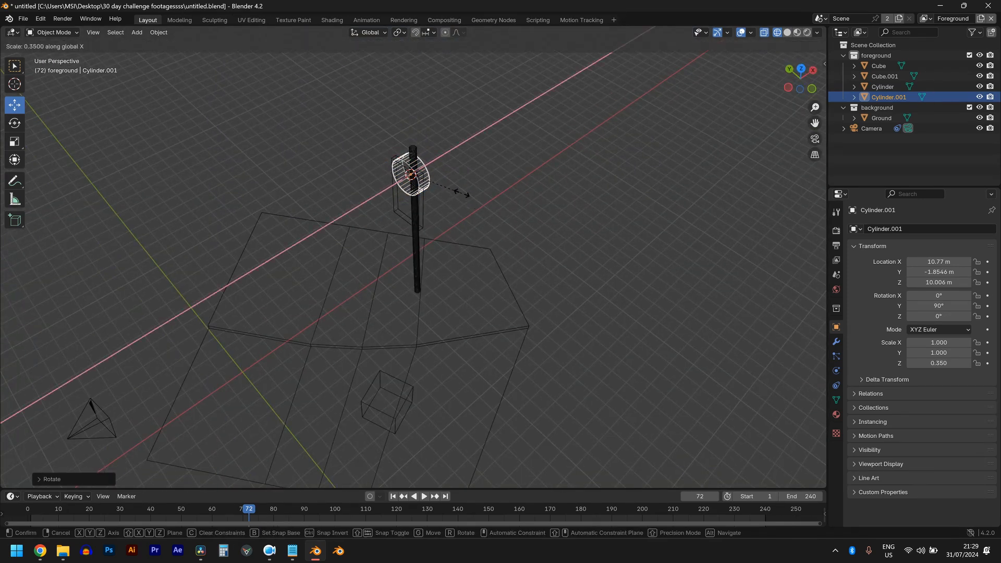
pyautogui.click(450, 170)
pyautogui.scroll(4, 451, 161)
pyautogui.keyDown('shift'); pyautogui.moveTo(455, 158); pyautogui.dragTo(493, 460, button='middle'); pyautogui.keyUp('shift')
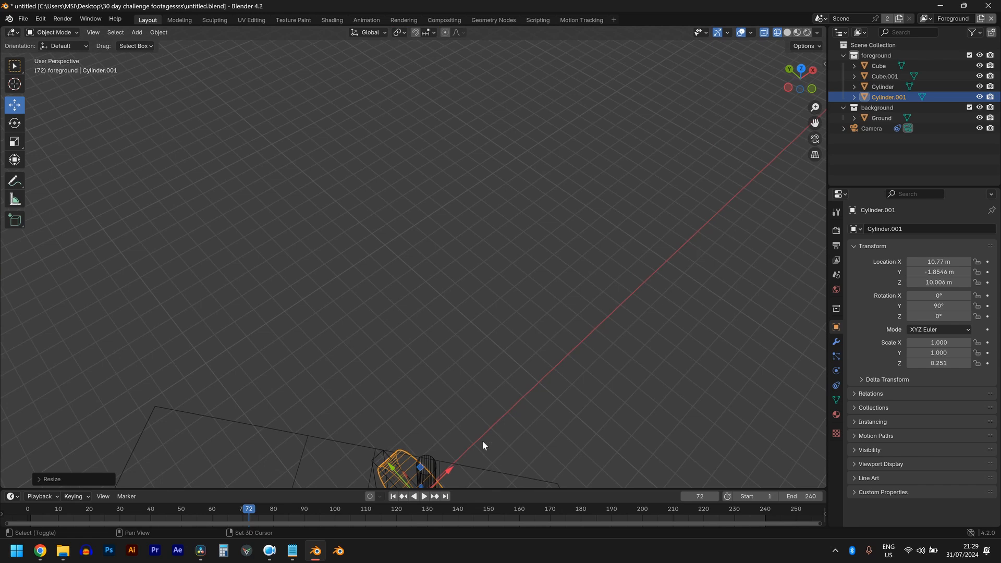
pyautogui.press('KP_Decimal')
pyautogui.press('s')
pyautogui.press('x')
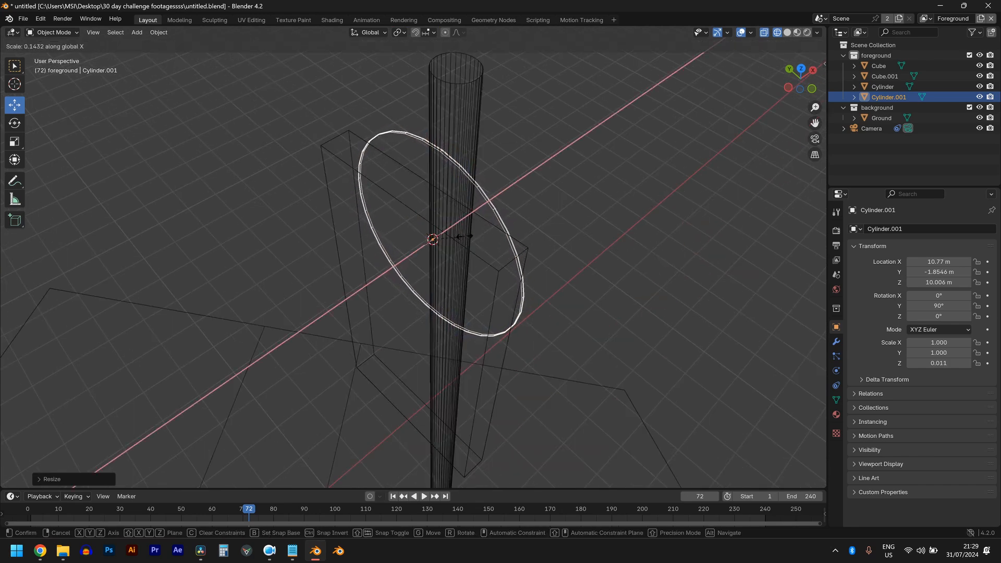
pyautogui.click(464, 236)
pyautogui.moveTo(489, 291); pyautogui.dragTo(458, 283, button='middle')
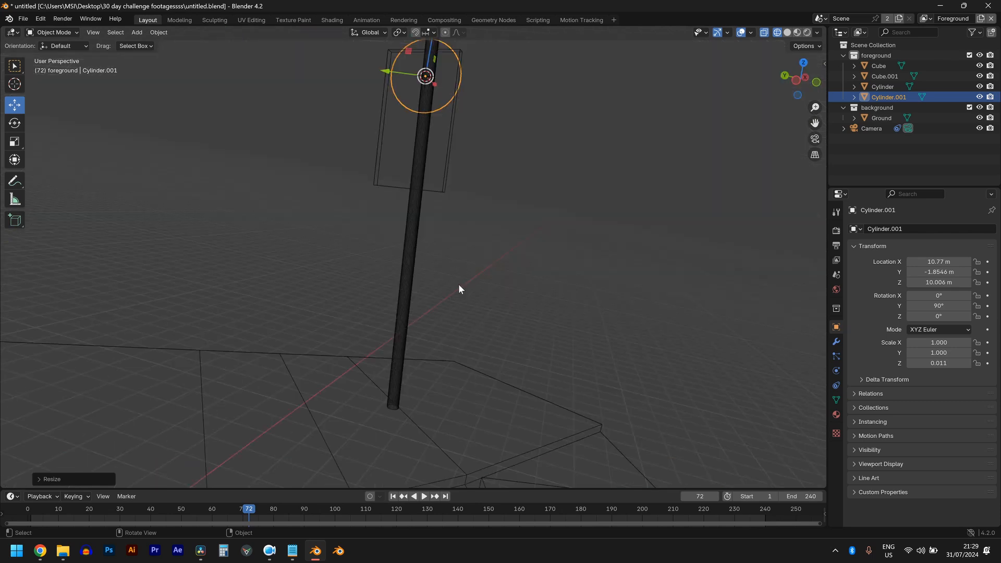
# - Lower the disc to about Z 5.47 m and shift it along X to about 11.3 m at the sign post
pyautogui.press('KP_0')
pyautogui.moveTo(482, 52); pyautogui.dragTo(483, 129)
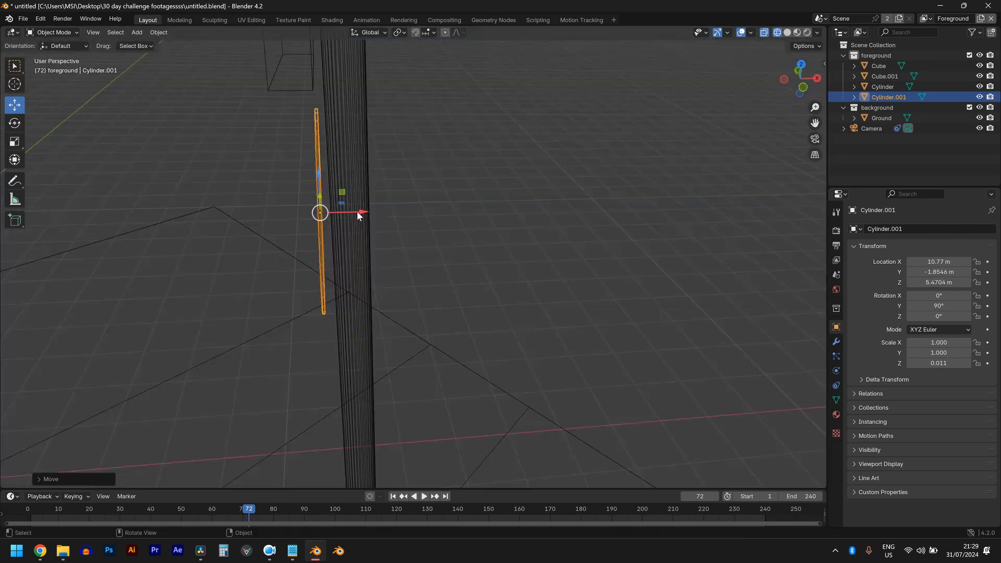
pyautogui.moveTo(359, 214); pyautogui.dragTo(412, 219)
pyautogui.moveTo(412, 219); pyautogui.dragTo(514, 227, button='middle')
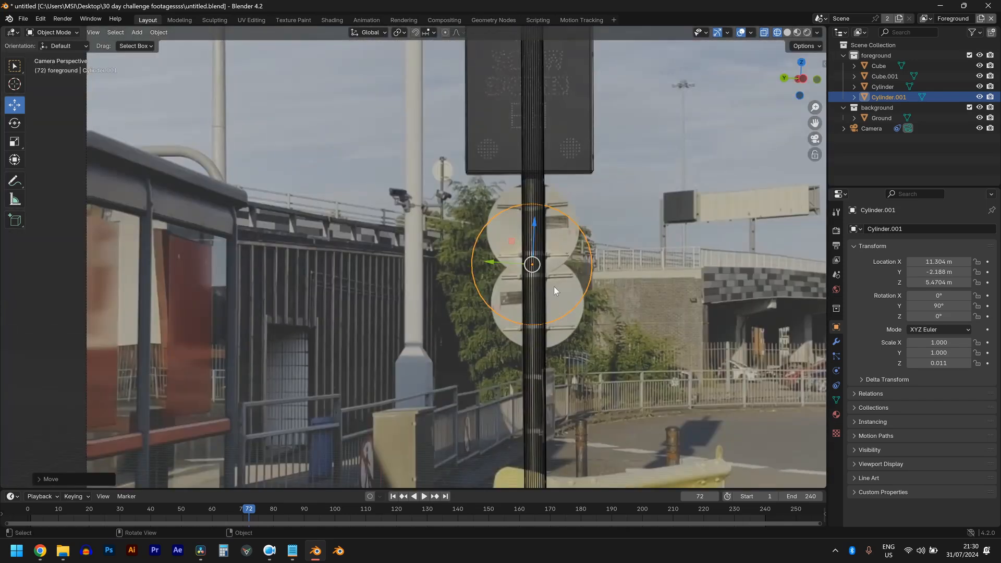
# - Scale the disc to about 0.749 and move it along Z and Y onto the upper round sign in the footage
pyautogui.scroll(4, 555, 287)
pyautogui.keyDown('shift'); pyautogui.moveTo(678, 227); pyautogui.dragTo(575, 246, button='middle'); pyautogui.keyUp('shift')
pyautogui.scroll(2, 574, 247)
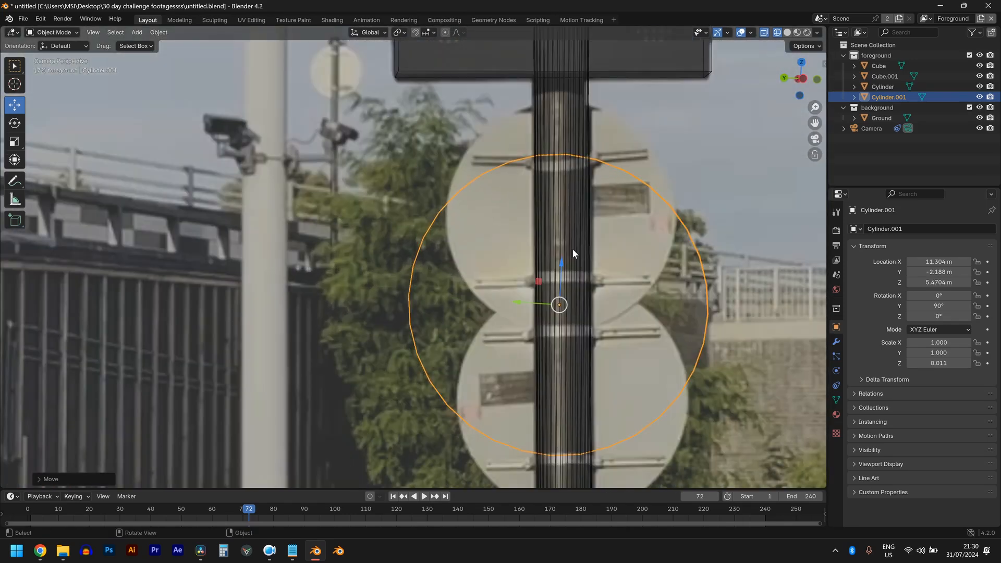
pyautogui.press('s')
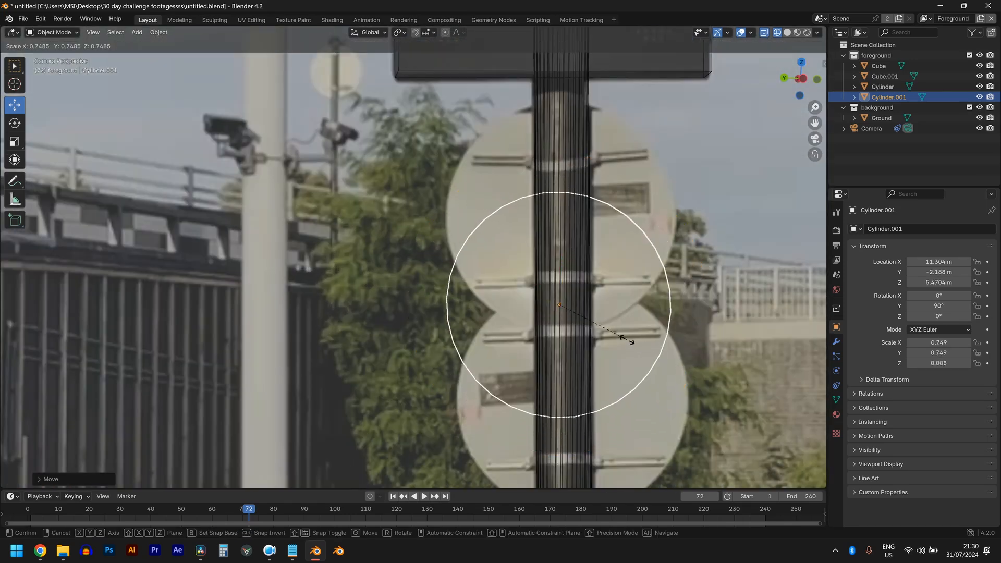
pyautogui.click(625, 339)
pyautogui.press('g')
pyautogui.press('z')
pyautogui.click(555, 190)
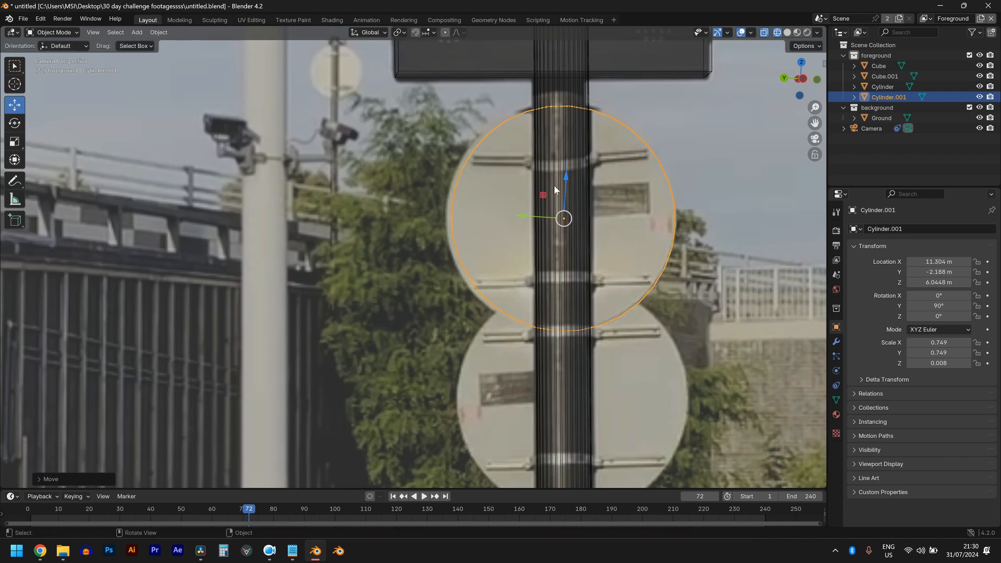
pyautogui.moveTo(542, 214); pyautogui.dragTo(538, 213)
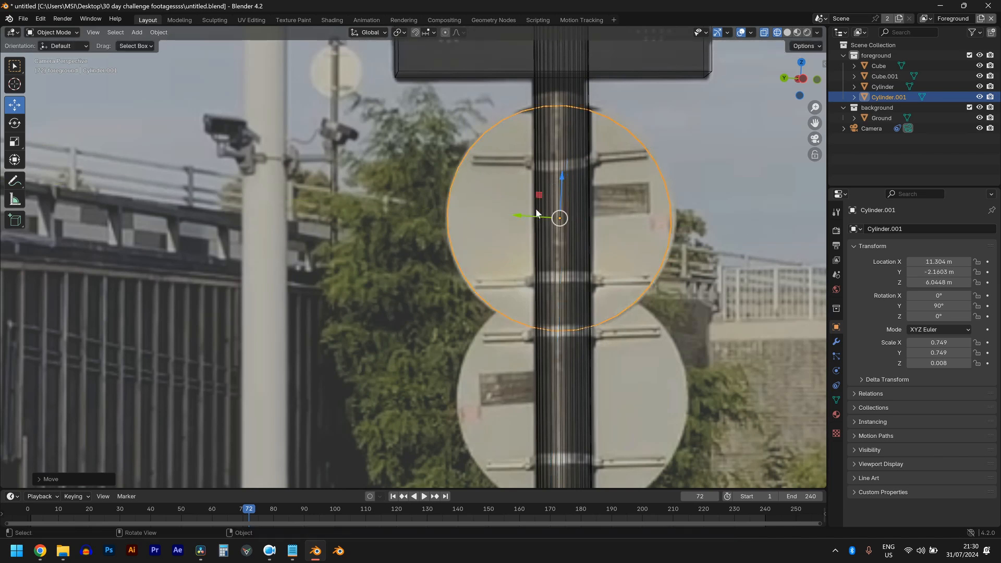
# - Fine-tune the disc's scale to about 0.766 and its position to match the upper round sign's outline
pyautogui.press('s')
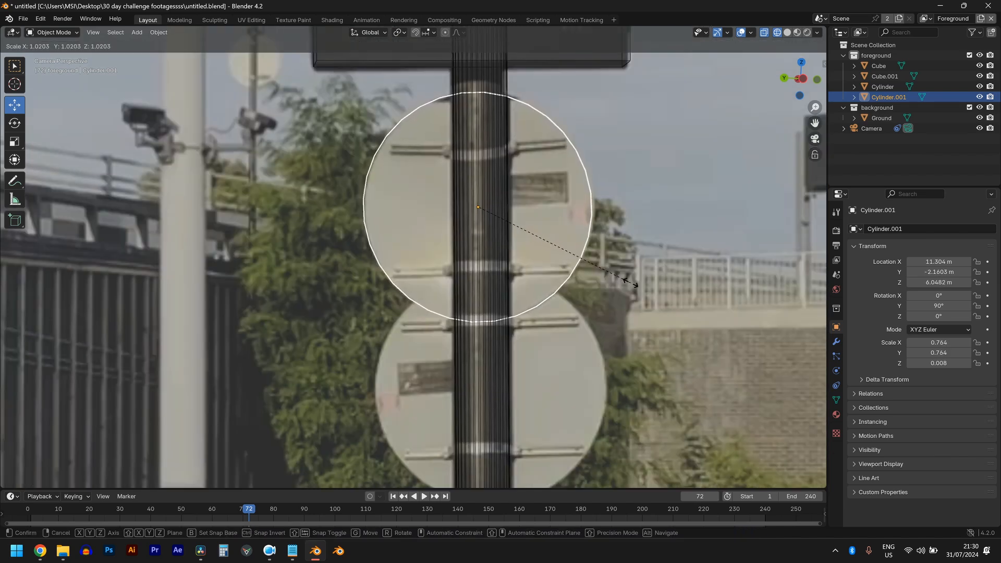
pyautogui.click(608, 273)
pyautogui.press('g')
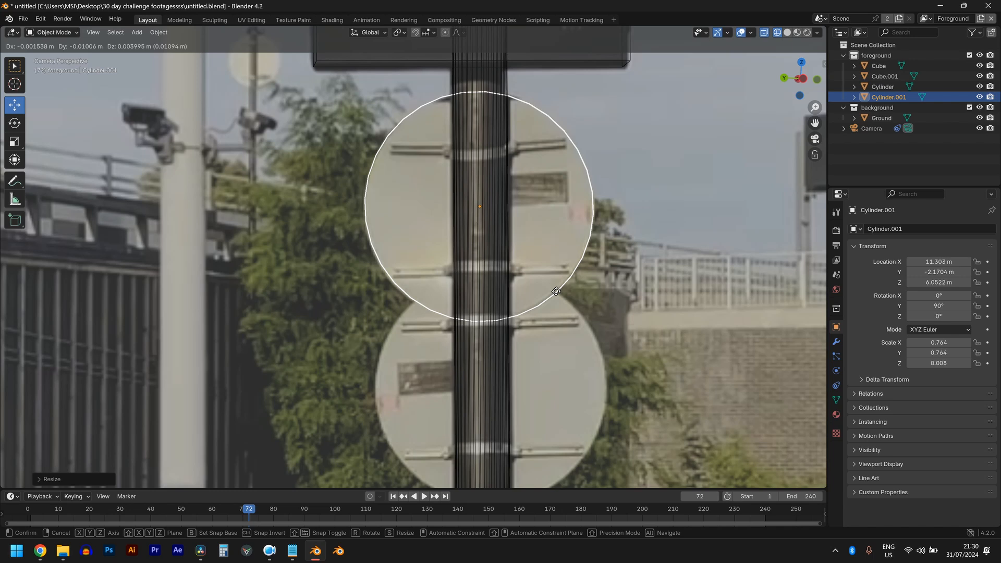
pyautogui.click(606, 291)
pyautogui.press('s')
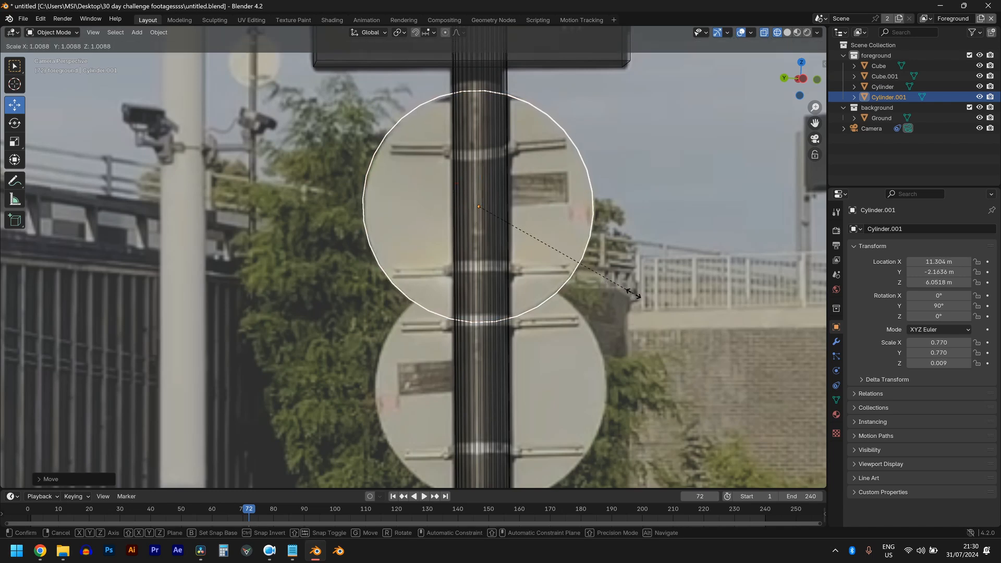
pyautogui.click(635, 295)
pyautogui.press('g')
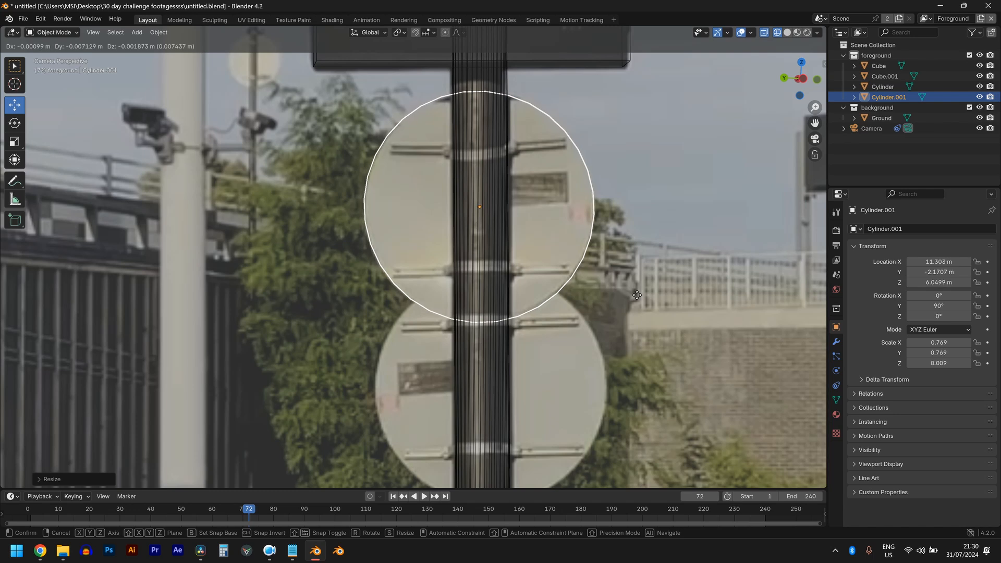
pyautogui.click(634, 292)
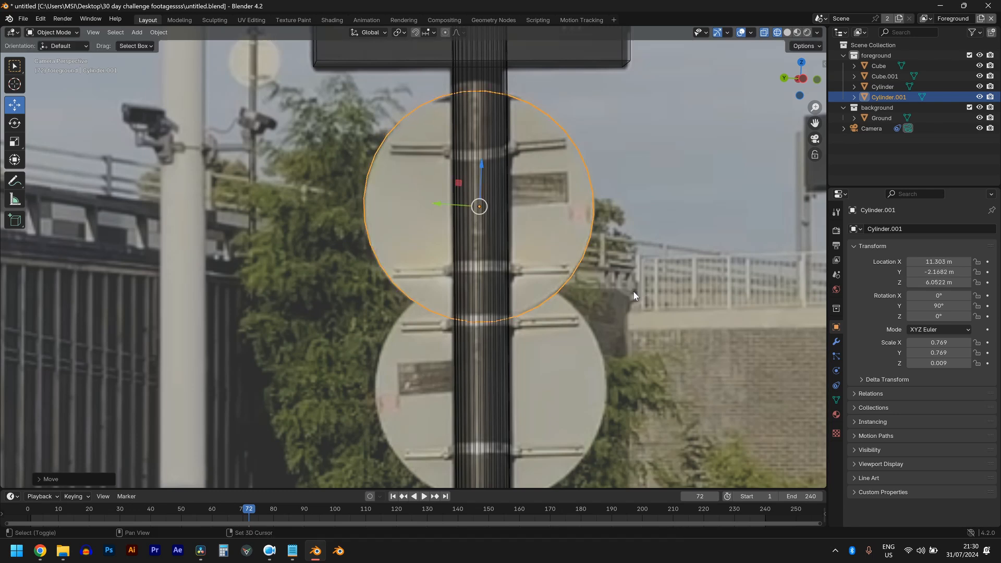
pyautogui.press('s')
pyautogui.click(641, 289)
pyautogui.scroll(-3, 637, 289)
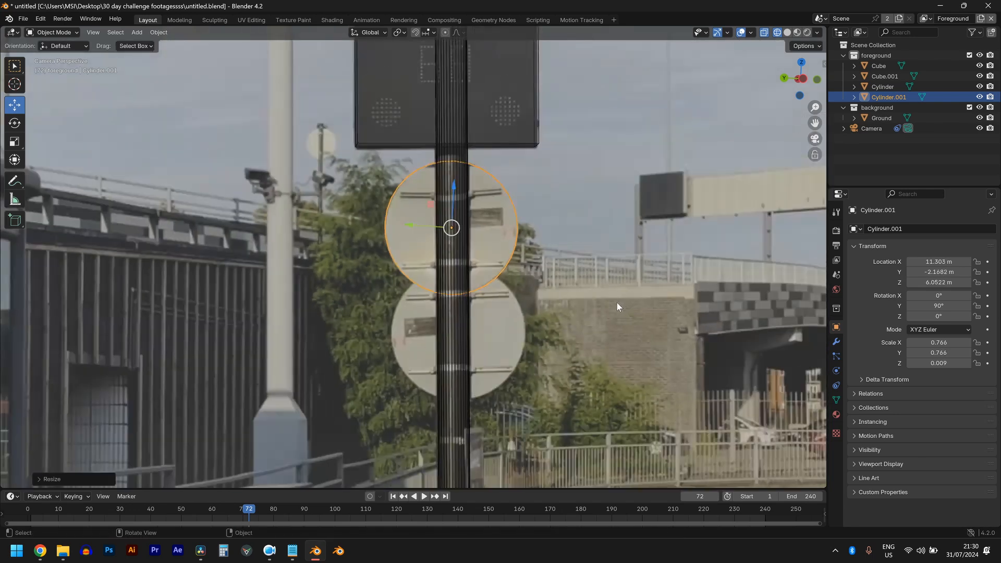
# - Duplicate the disc down onto the lower round sign and check the models' alignment during playback
pyautogui.hotkey('shift', 'd')
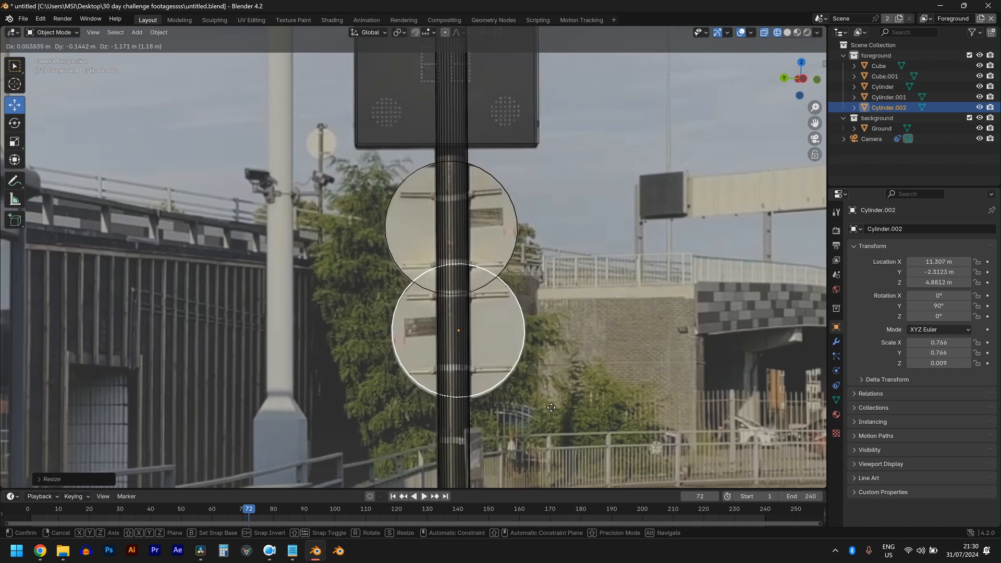
pyautogui.moveTo(500, 287)
pyautogui.mouseDown(button='middle')
pyautogui.moveTo(438, 286)
pyautogui.moveTo(530, 286)
pyautogui.moveTo(566, 272)
pyautogui.mouseUp(button='middle')
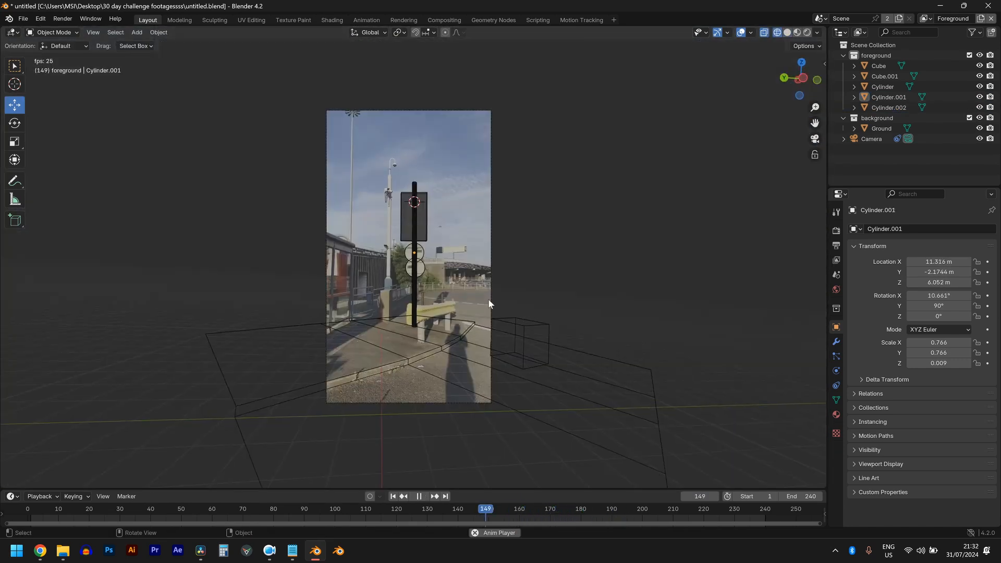
pyautogui.scroll(5, 489, 300)
pyautogui.click(430, 245)
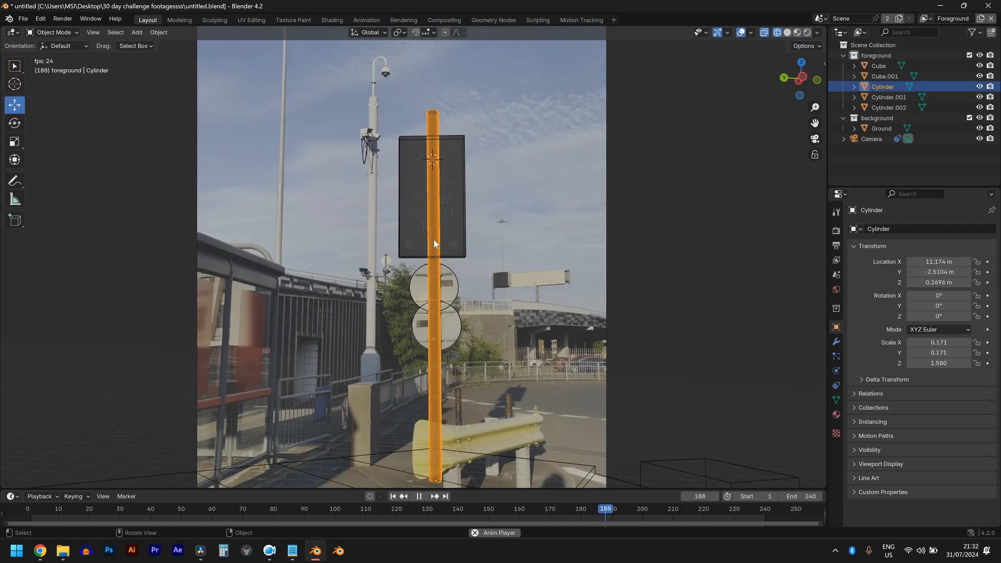
pyautogui.click(461, 232)
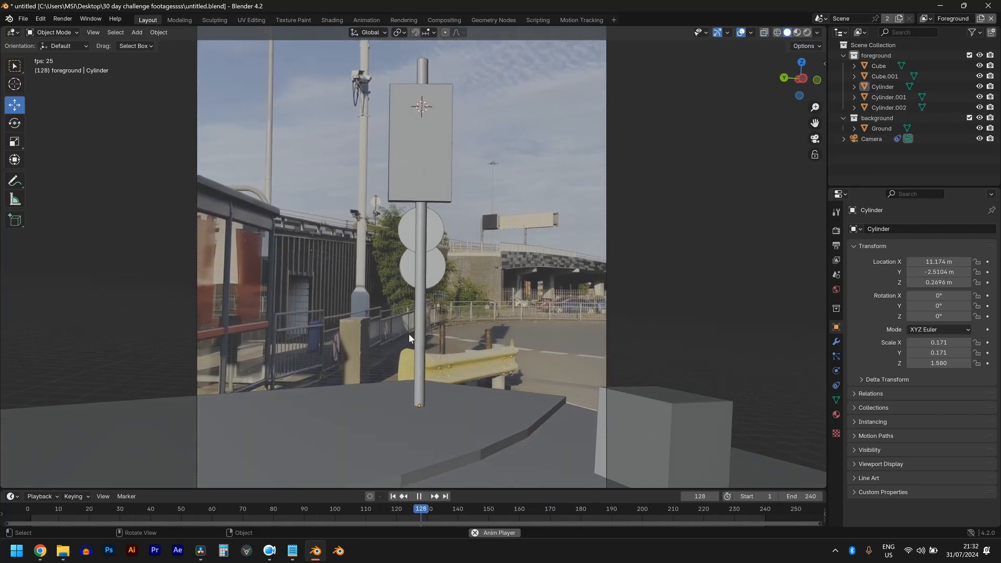
pyautogui.press('space')
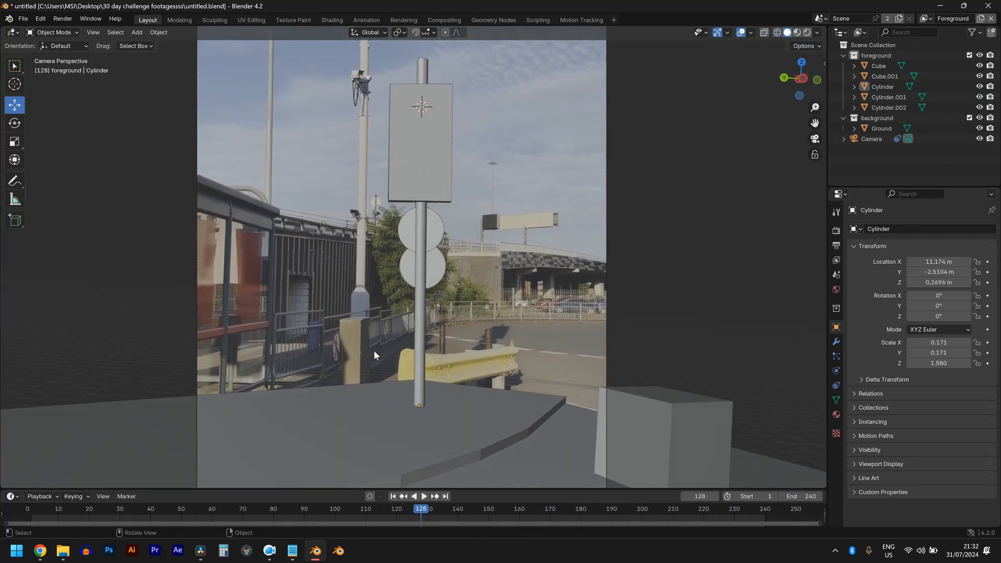
# - Add a new mesh cube on the curb ground in front of the sign post
pyautogui.scroll(-3, 380, 364)
pyautogui.hotkey('shift', 'a')
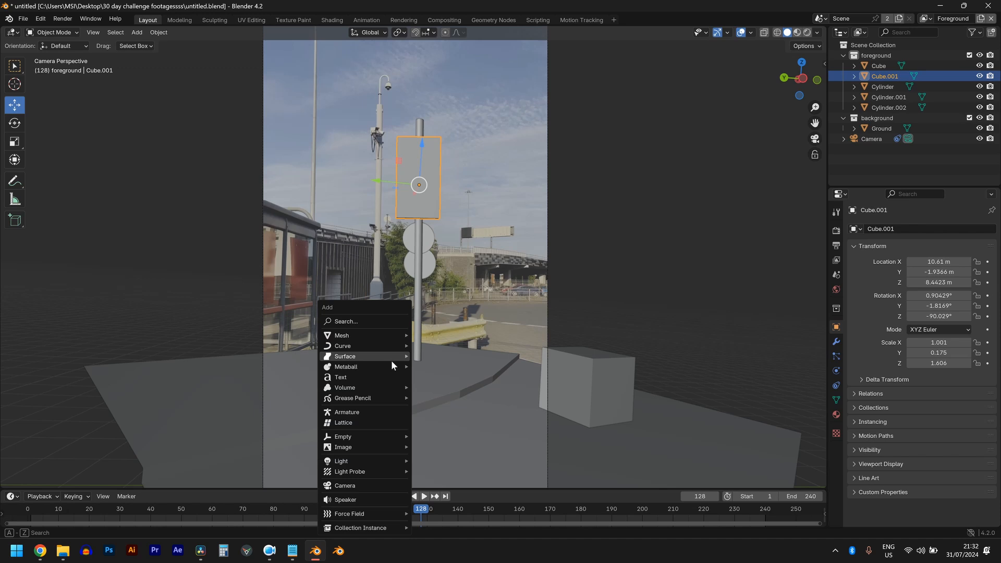
pyautogui.moveTo(388, 337)
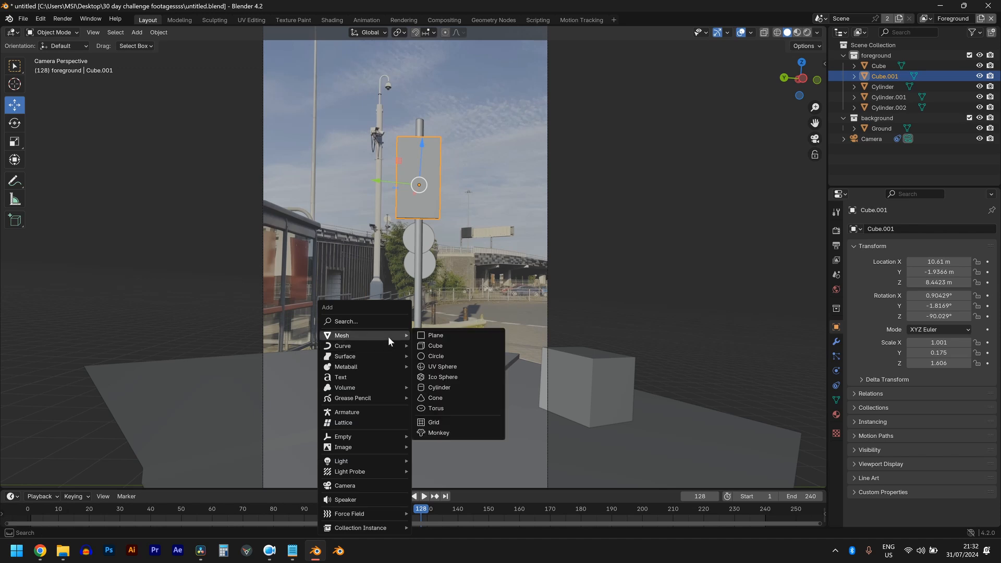
pyautogui.click(439, 345)
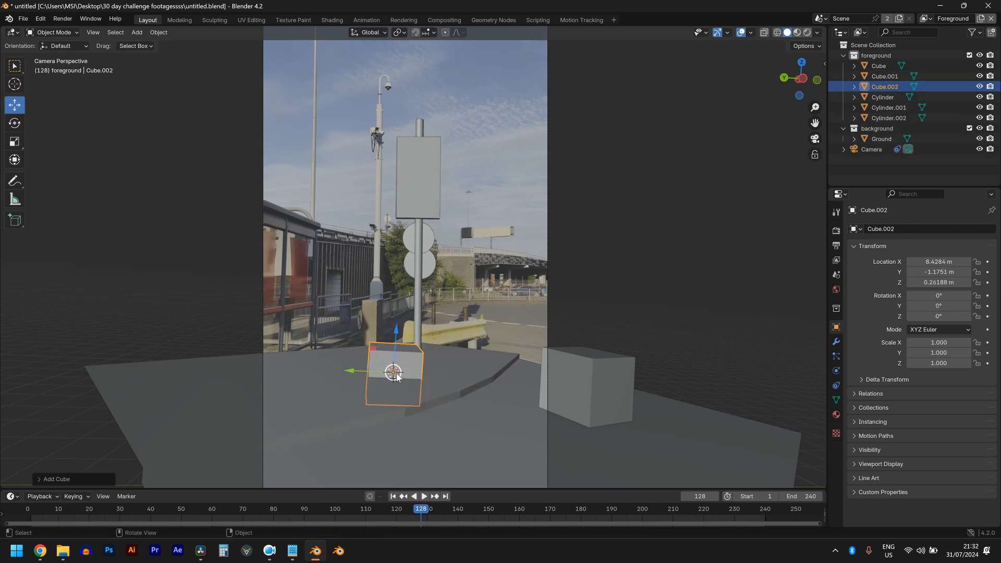
# - In Edit Mode, raise the cube's geometry 1 m along Z so its base sits at the origin
pyautogui.press('Tab')
pyautogui.press('g')
pyautogui.press('z')
pyautogui.press('1')
pyautogui.press('Return')
pyautogui.press('Tab')
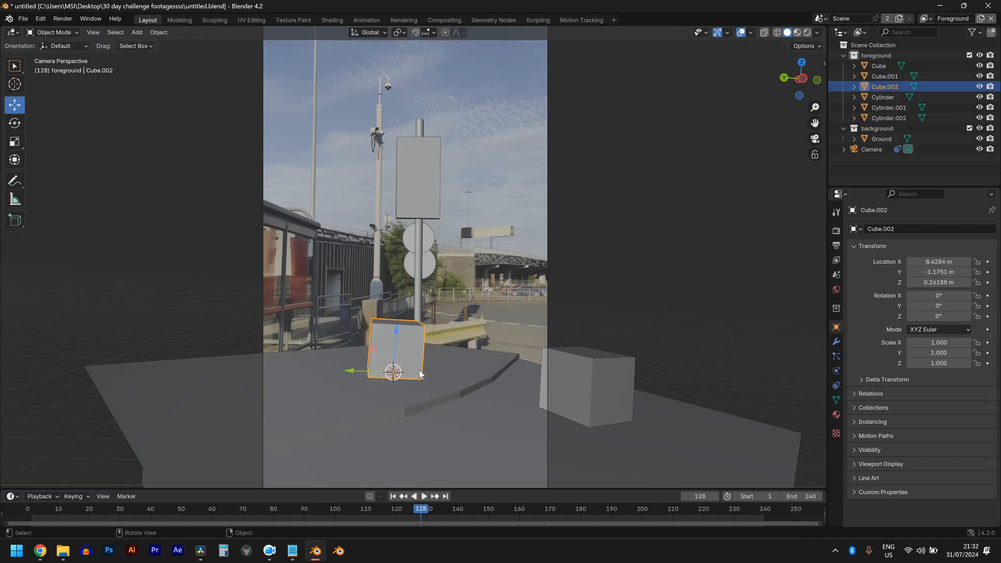
# - Move the cube along Y to about 0.18 m, away from the 3D cursor
pyautogui.moveTo(421, 369); pyautogui.dragTo(458, 368, button='middle')
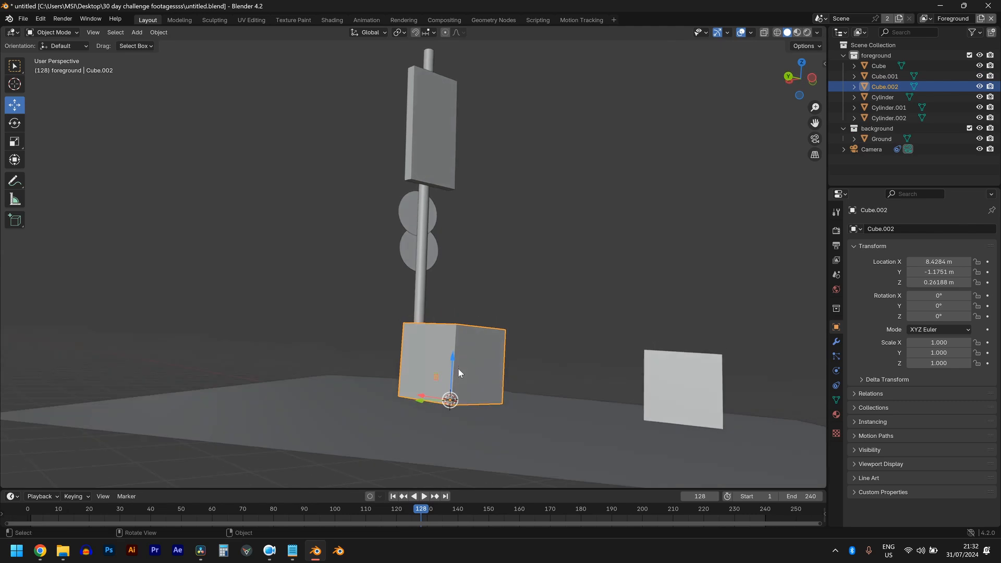
pyautogui.press('g')
pyautogui.press('y')
pyautogui.click(411, 398)
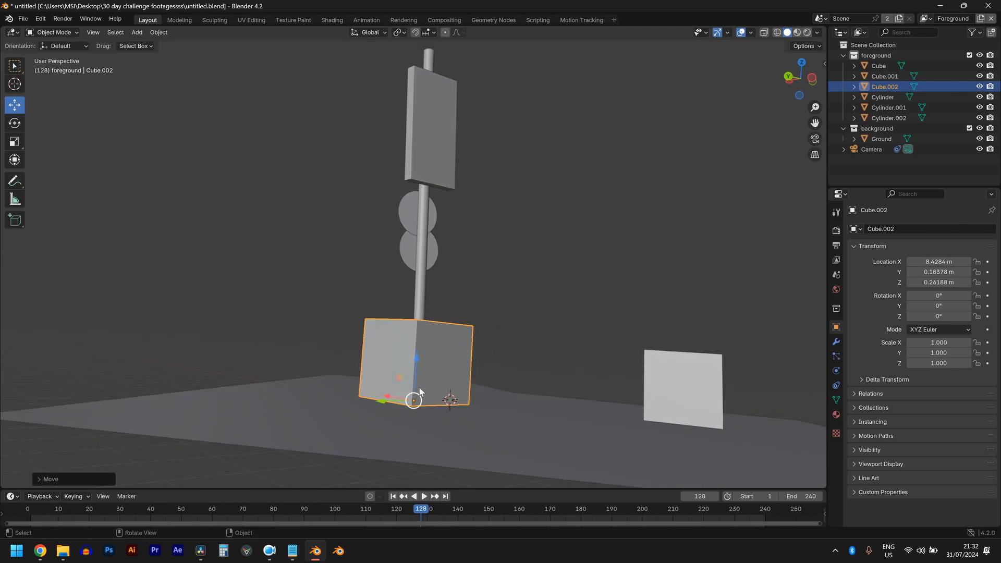
# - In camera view, scale the cube to about 0.429 and rotate it about Z to roughly -10.2°
pyautogui.press('KP_0')
pyautogui.press('s')
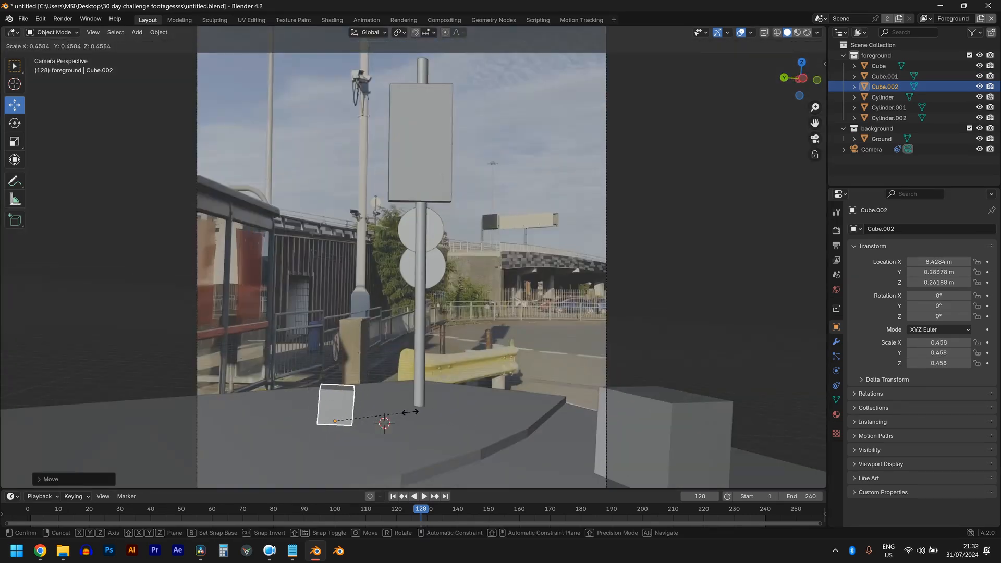
pyautogui.click(405, 413)
pyautogui.press('r')
pyautogui.press('z')
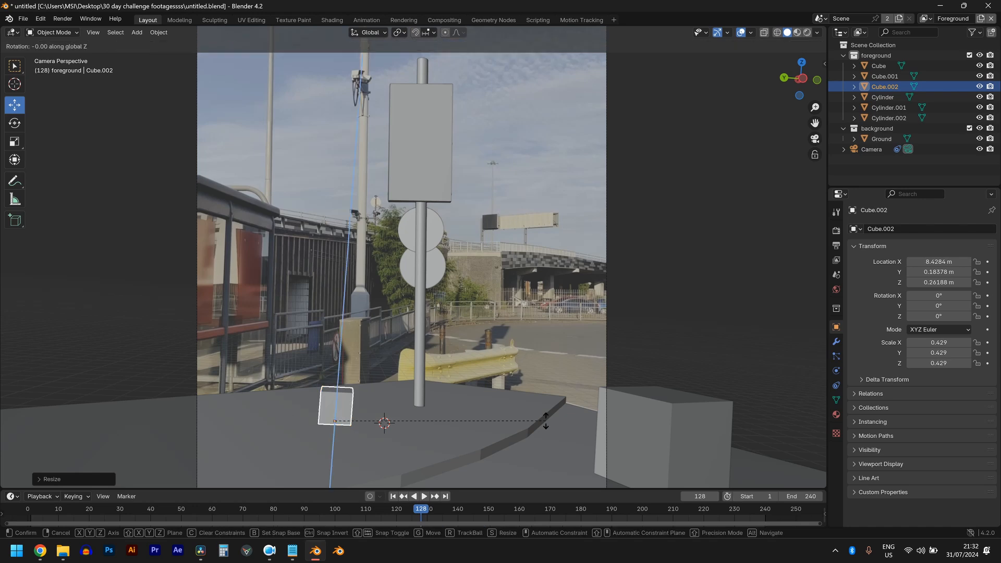
pyautogui.click(491, 448)
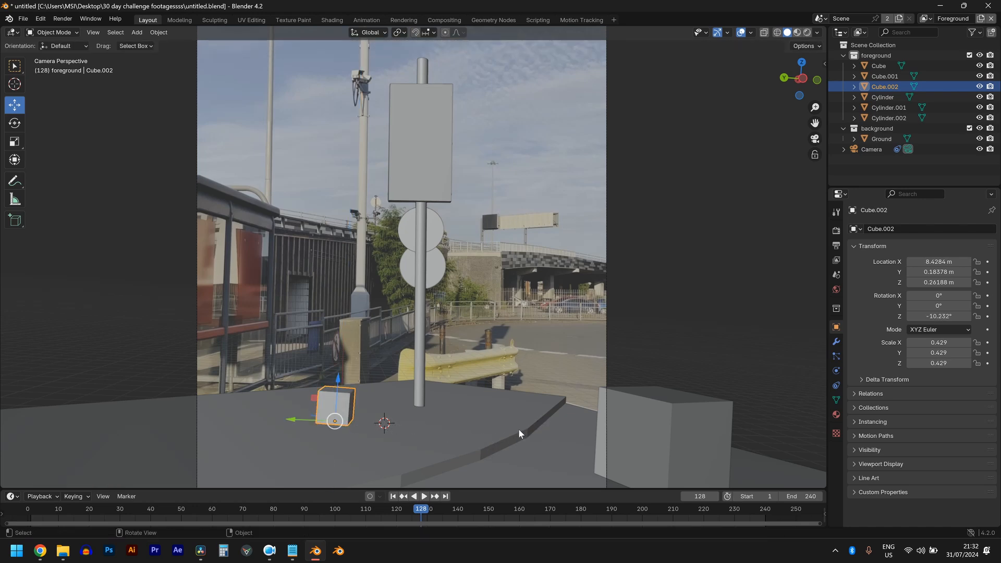
# - Switch to wireframe shading and move the cube along X to about 13.96 m, back to the footage's cabinet
pyautogui.hotkey('shift', 'z')
pyautogui.scroll(2, 375, 417)
pyautogui.keyDown('shift'); pyautogui.moveTo(375, 416); pyautogui.dragTo(451, 271, button='middle'); pyautogui.keyUp('shift')
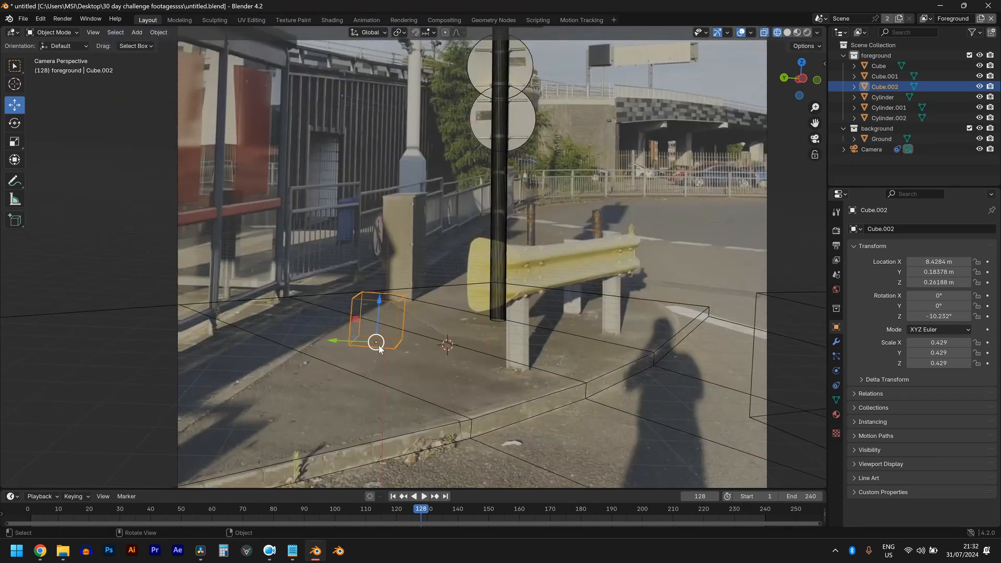
pyautogui.press('g')
pyautogui.press('x')
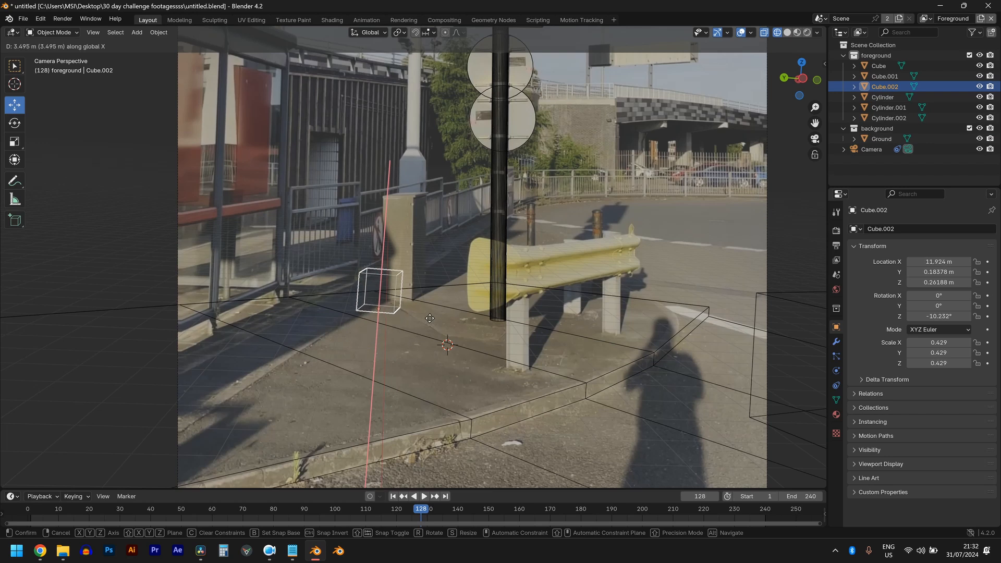
pyautogui.click(379, 292)
# - Move the cube along Y to about -0.287 m at the base of the cabinet
pyautogui.scroll(3, 345, 334)
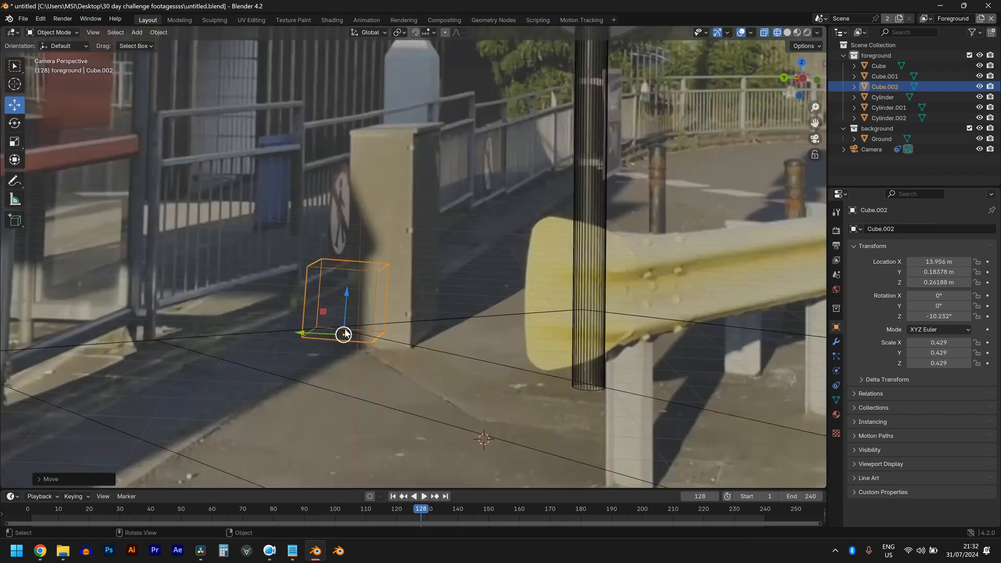
pyautogui.press('g')
pyautogui.press('y')
pyautogui.click(357, 342)
# - Nudge the cube to about X 13.733 m and Y -0.280 m so its near bottom corner meets the cabinet's corner
pyautogui.scroll(3, 416, 349)
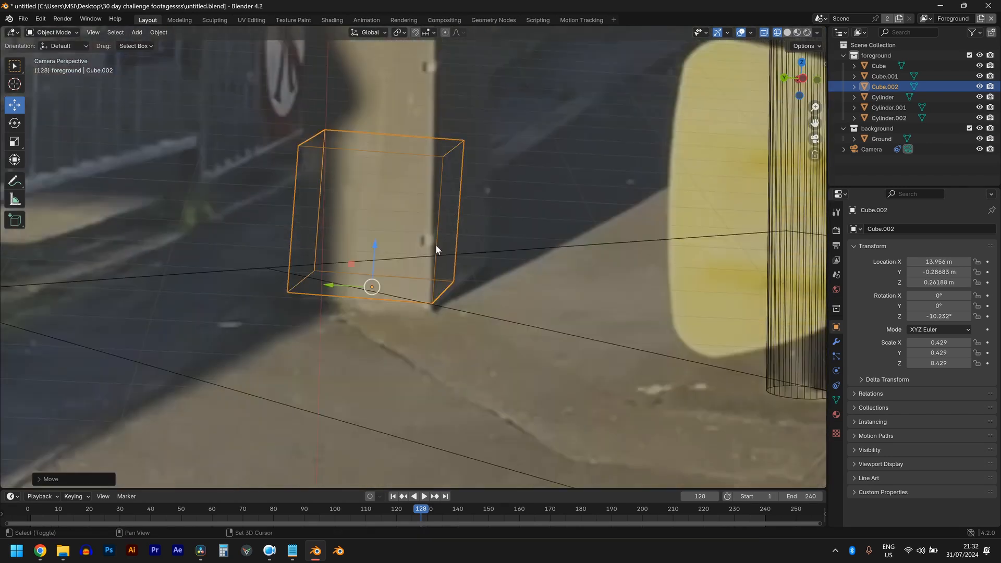
pyautogui.scroll(2, 418, 285)
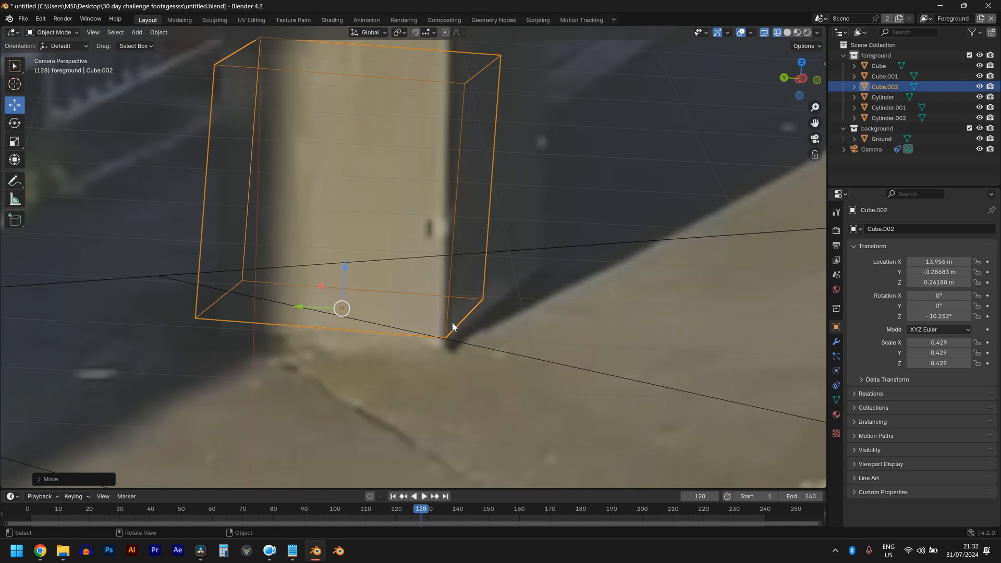
pyautogui.press('g')
pyautogui.press('y')
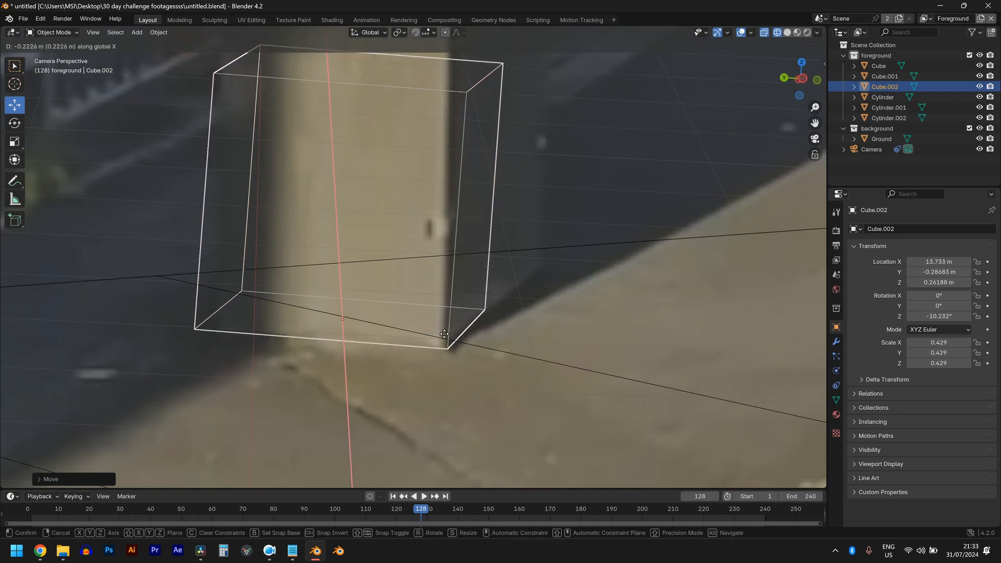
pyautogui.rightClick(445, 338)
pyautogui.press('g')
pyautogui.press('y')
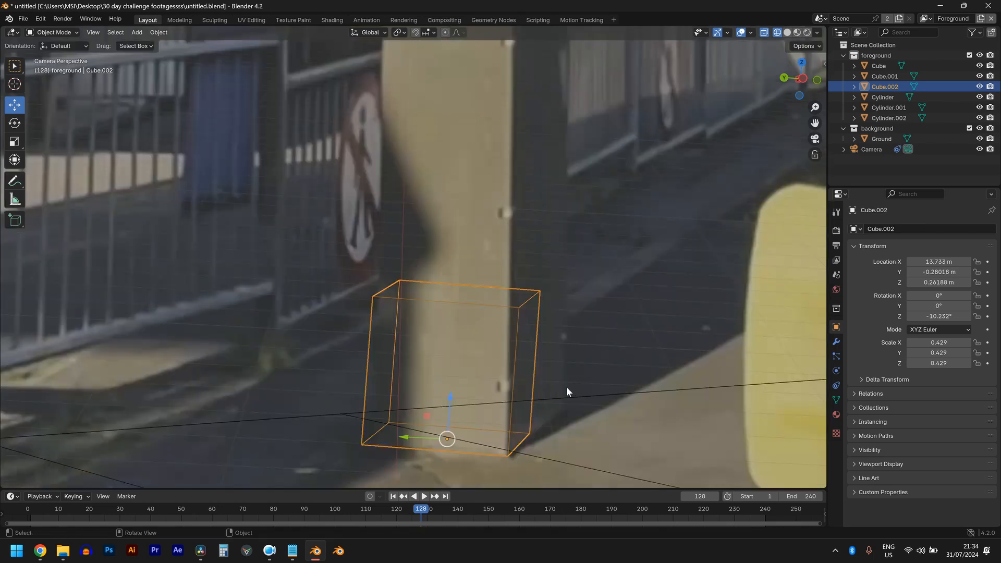
# - Rotate the cube about the Z axis to roughly -17° to follow the cabinet's orientation
pyautogui.press('r')
pyautogui.press('z')
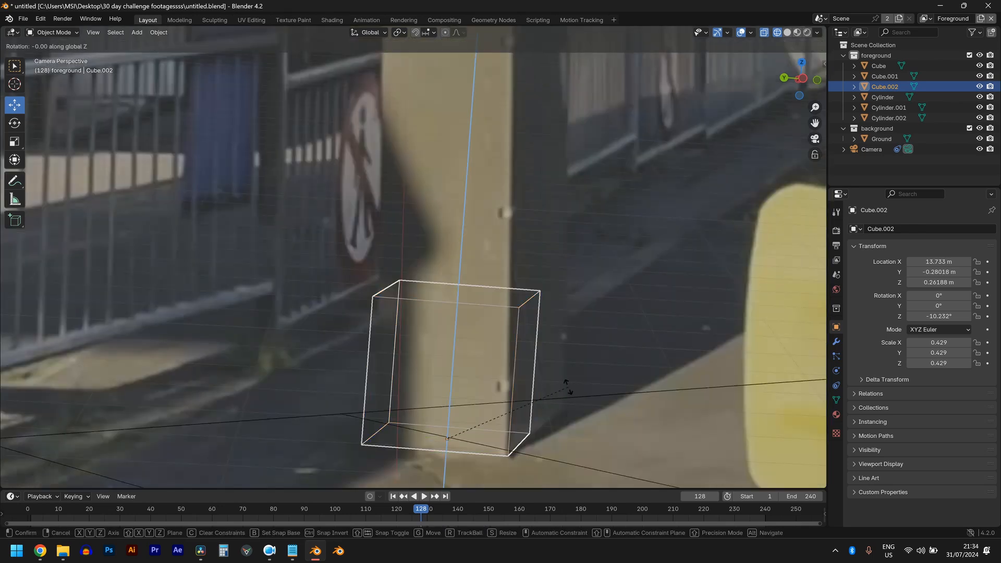
pyautogui.click(572, 405)
pyautogui.moveTo(572, 404); pyautogui.dragTo(521, 418, button='middle')
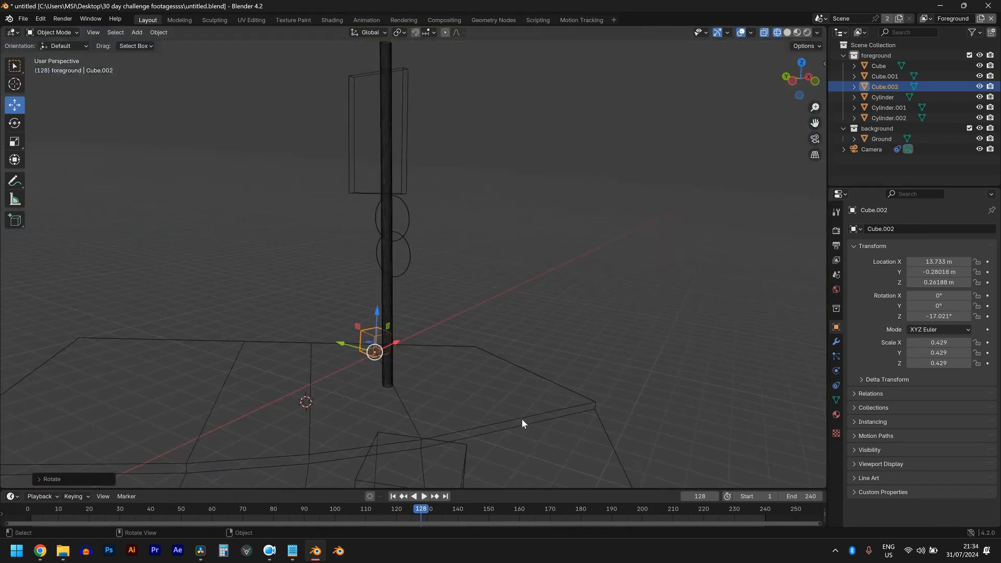
# - Stretch the cube along the X axis to an X scale of about 1.158 to match the cabinet's depth
pyautogui.press('s')
pyautogui.press('x')
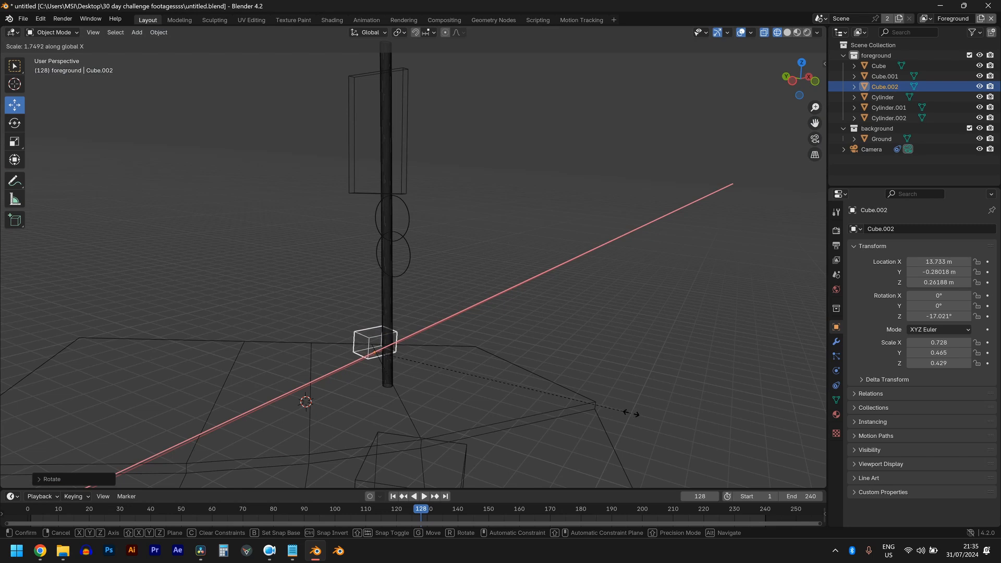
pyautogui.click(704, 409)
pyautogui.press('KP_0')
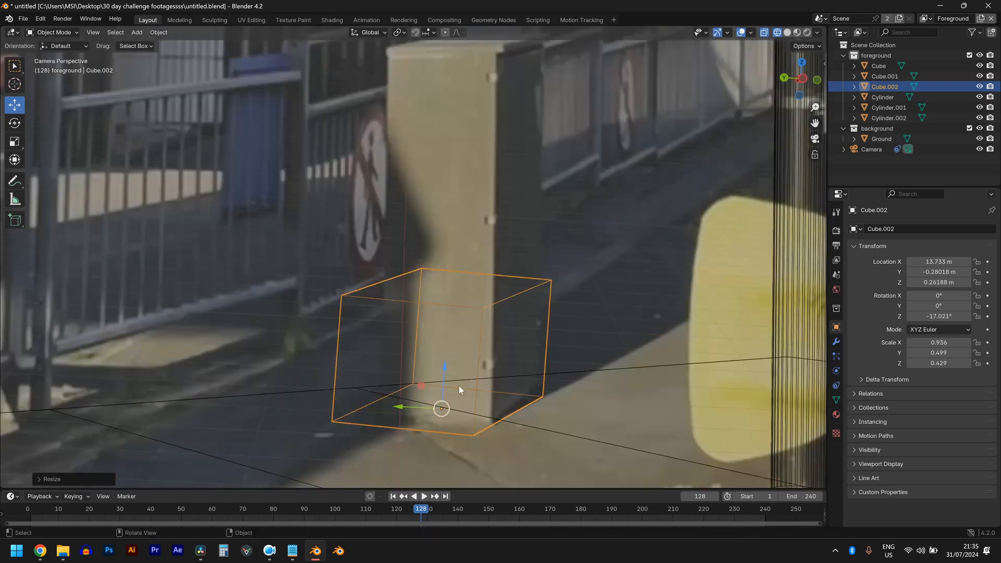
pyautogui.scroll(4, 515, 424)
pyautogui.scroll(-4, 510, 411)
pyautogui.scroll(3, 474, 373)
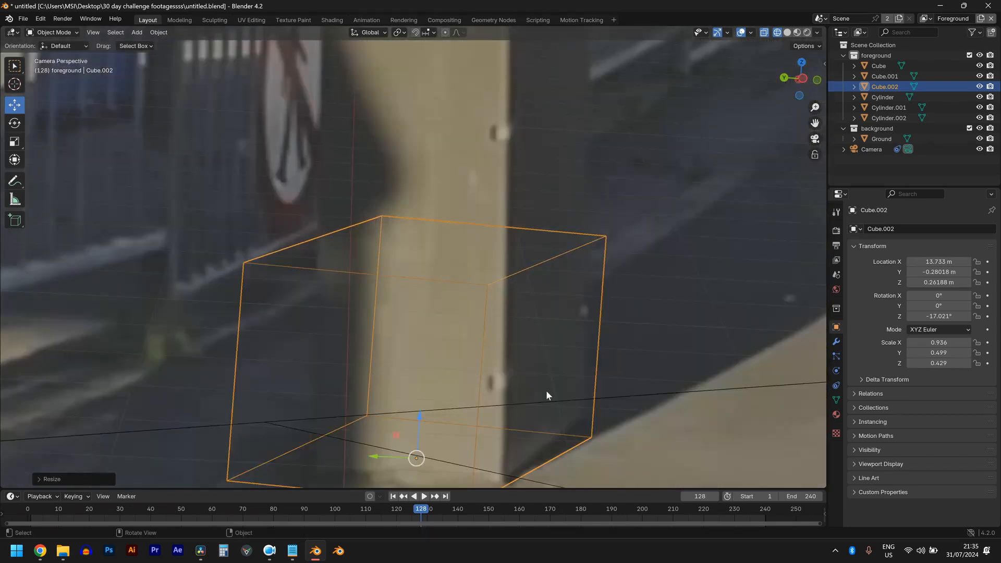
pyautogui.press('s')
pyautogui.press('x')
pyautogui.click(593, 400)
pyautogui.scroll(-1, 593, 402)
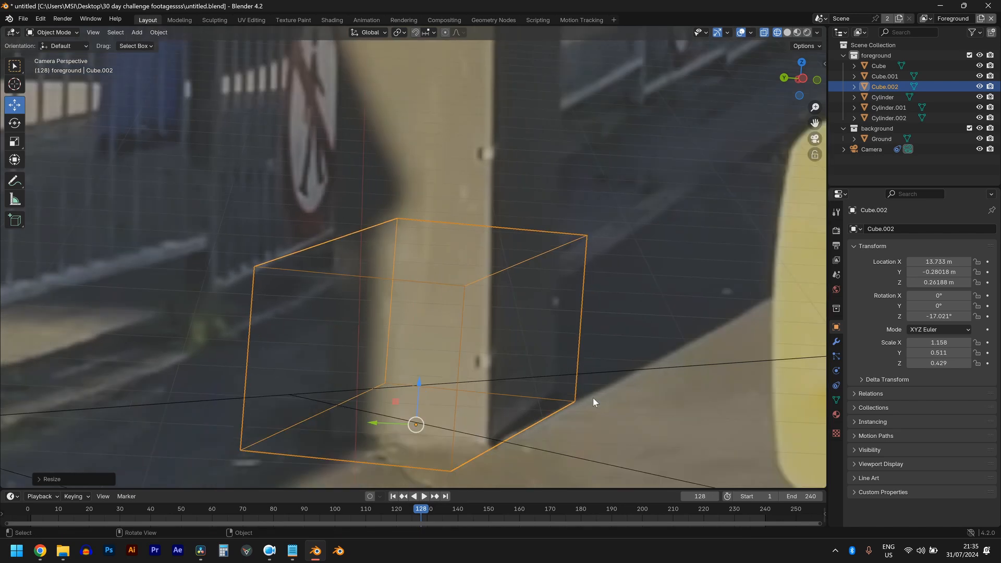
# - Rotate the cube about the Z axis to about -13.44° to follow the cabinet's base edges
pyautogui.scroll(-1, 527, 414)
pyautogui.press('r')
pyautogui.press('x')
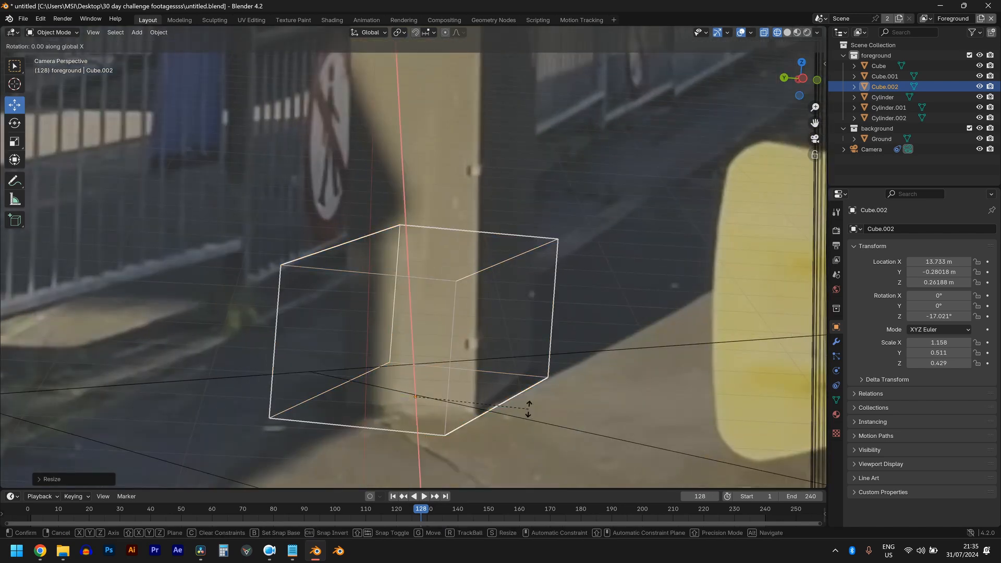
pyautogui.press('z')
pyautogui.click(530, 406)
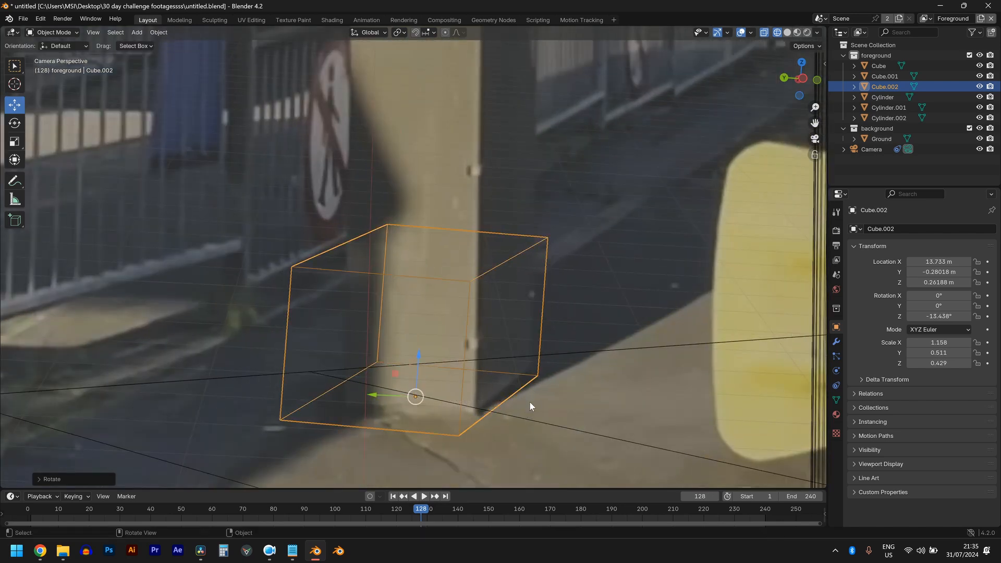
# - Slide the cube along its local X and Y axes to about X 14.279 m, Y -0.336 m at the cabinet's near corner
pyautogui.press('g')
pyautogui.press('x')
pyautogui.press('x')
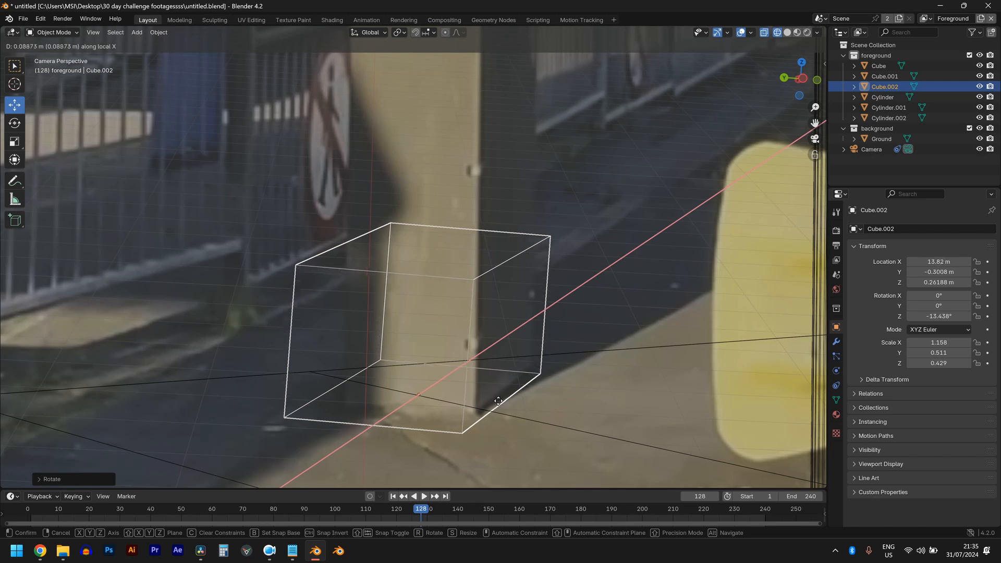
pyautogui.click(510, 385)
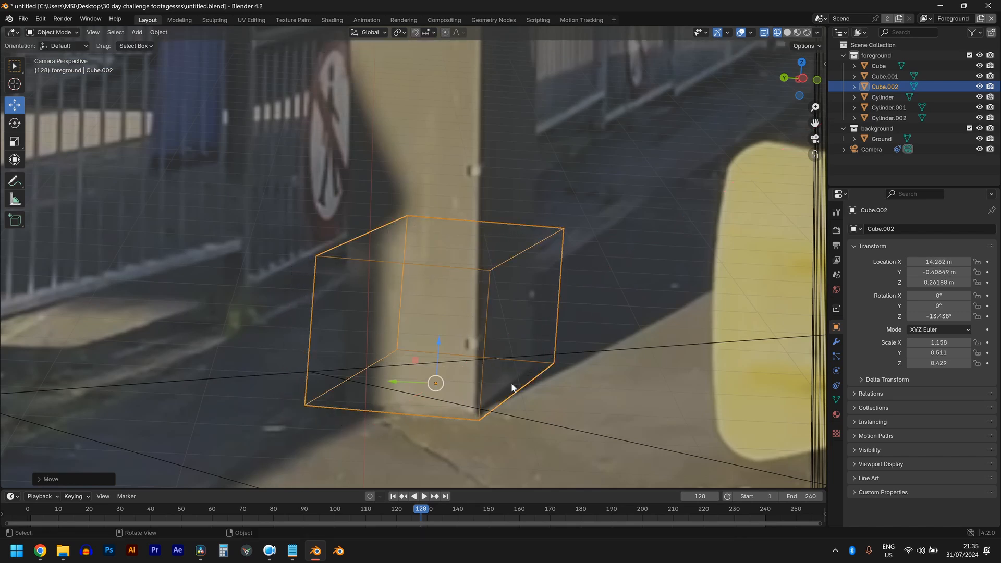
pyautogui.press('g')
pyautogui.press('y')
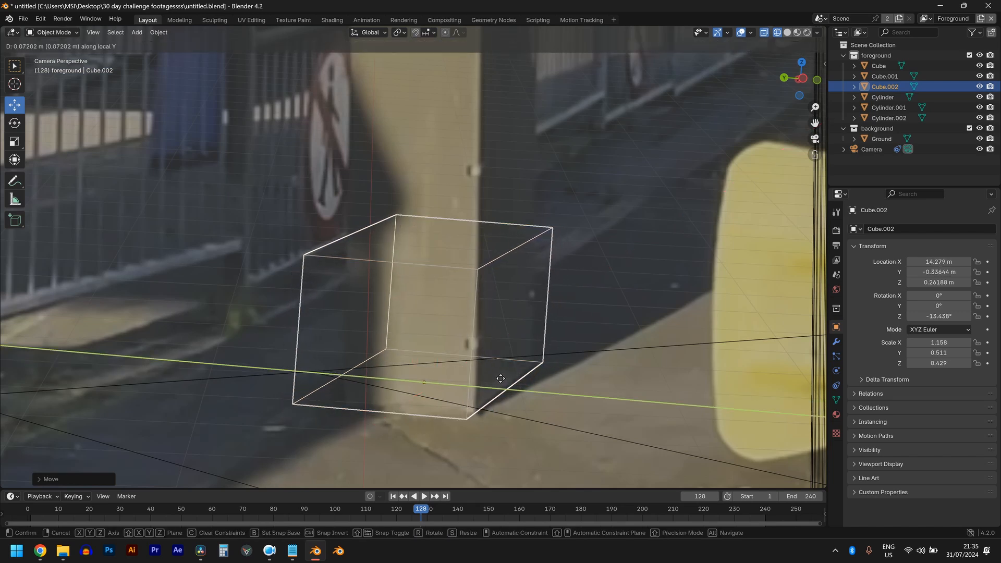
pyautogui.click(511, 386)
# - Fine-tune the cube's Z rotation to about -13.07° and slide it along its local X axis to about X 14.47 m
pyautogui.press('r')
pyautogui.press('z')
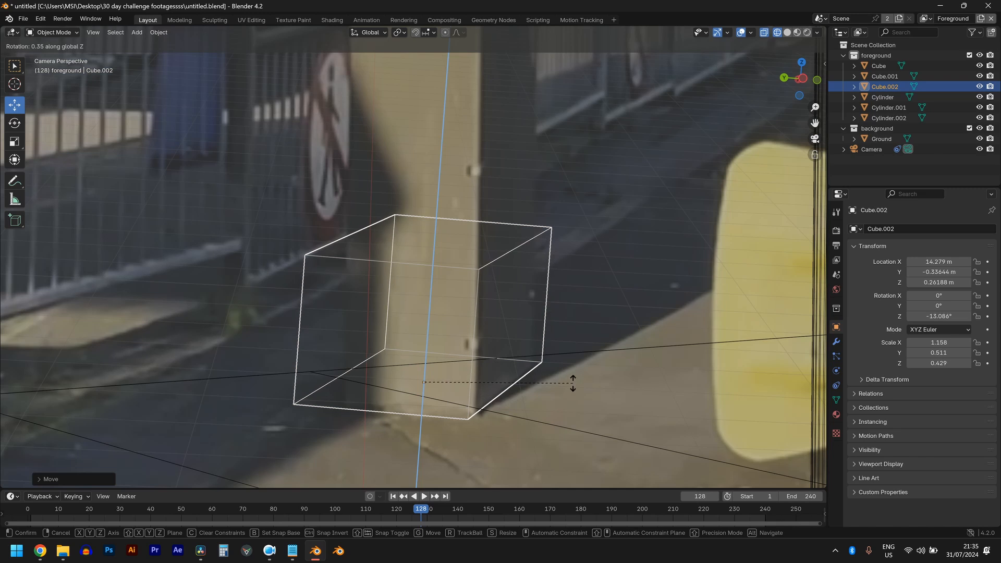
pyautogui.click(574, 387)
pyautogui.scroll(2, 571, 386)
pyautogui.press('g')
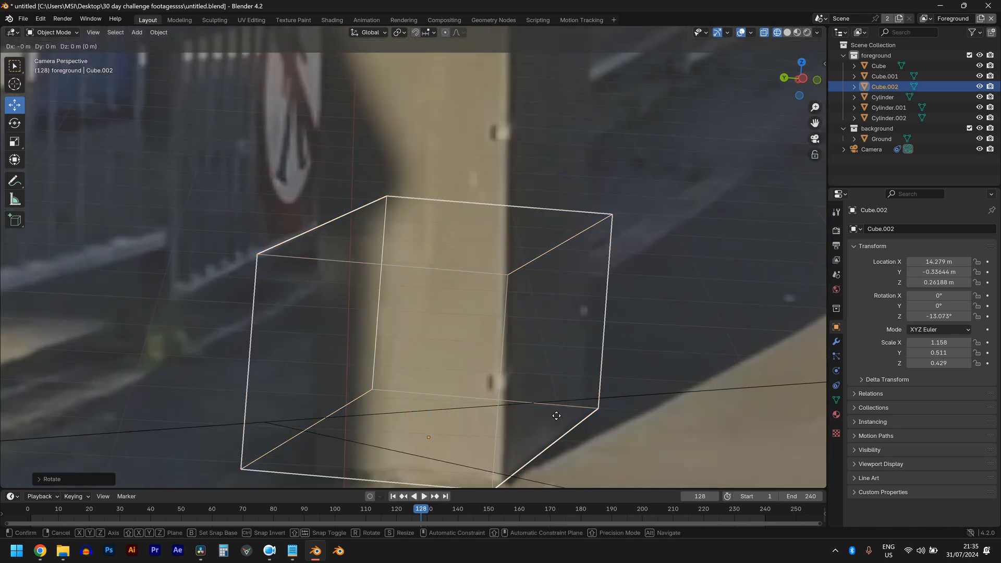
pyautogui.press('x')
pyautogui.press('x')
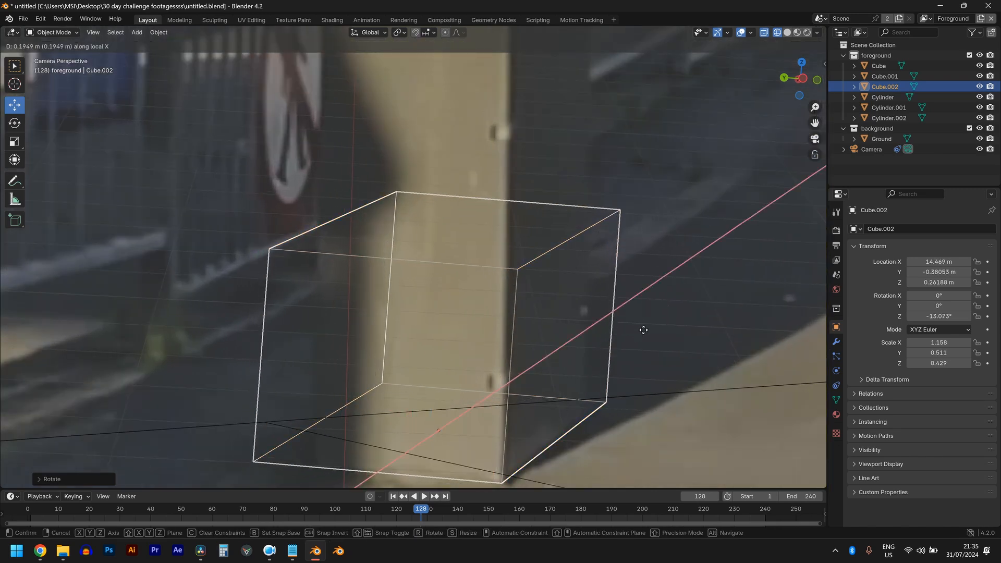
pyautogui.click(644, 330)
# - Edit the cube's mesh and pull its far face inward along local X to match the back of the cabinet's base
pyautogui.moveTo(644, 330); pyautogui.dragTo(536, 412, button='middle')
pyautogui.press('Tab')
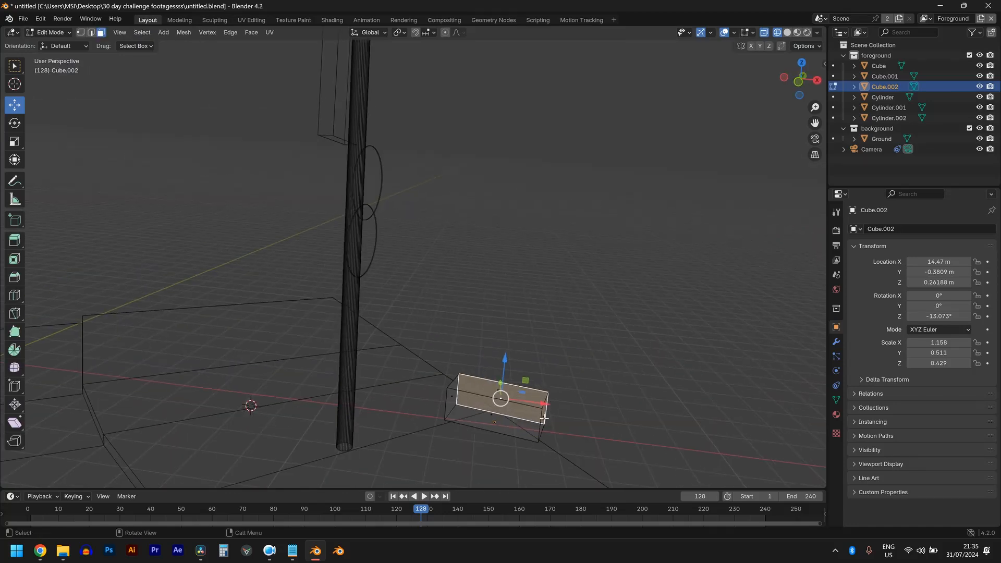
pyautogui.click(544, 419)
pyautogui.press('KP_0')
pyautogui.scroll(3, 568, 423)
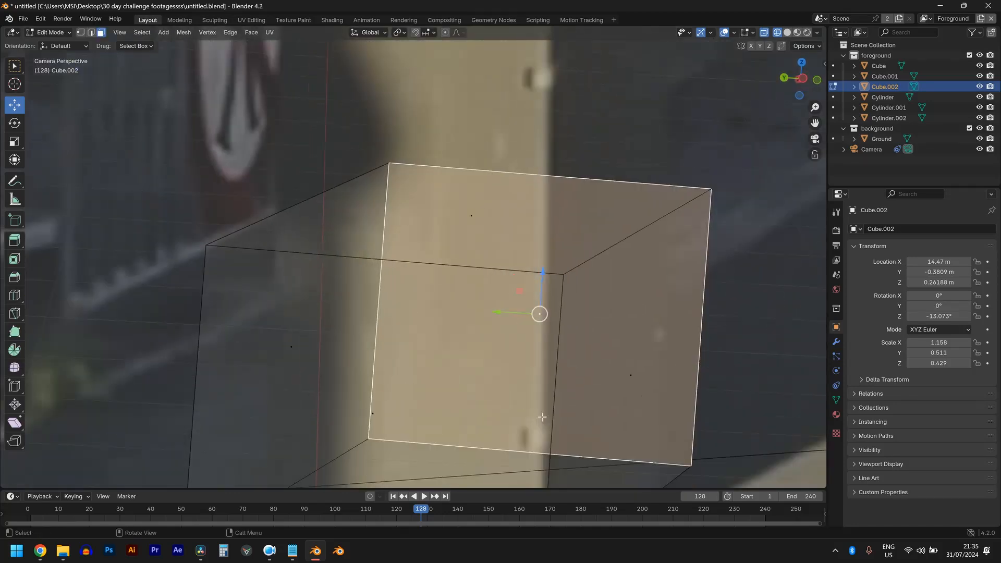
pyautogui.press('g')
pyautogui.press('x')
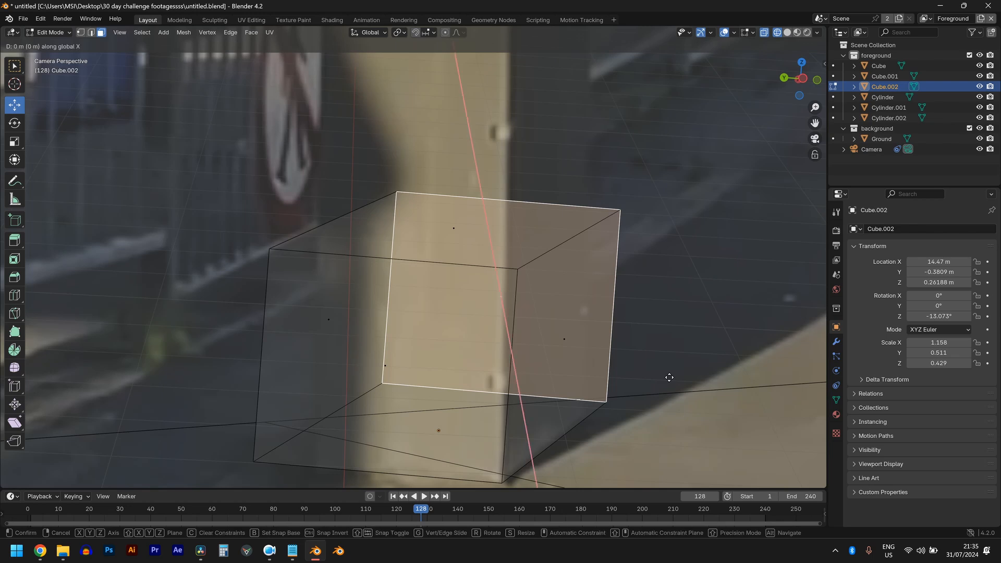
pyautogui.press('x')
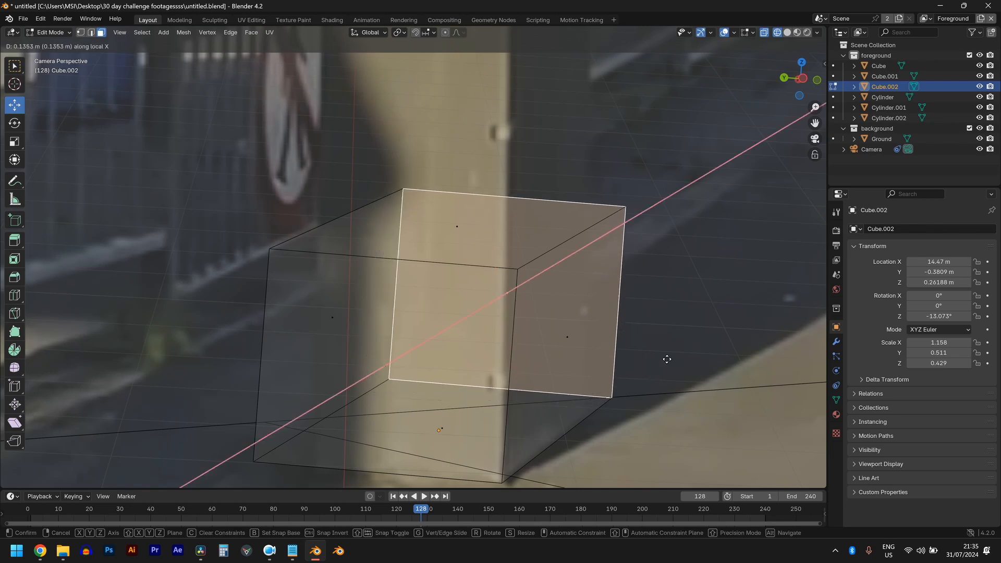
pyautogui.click(646, 366)
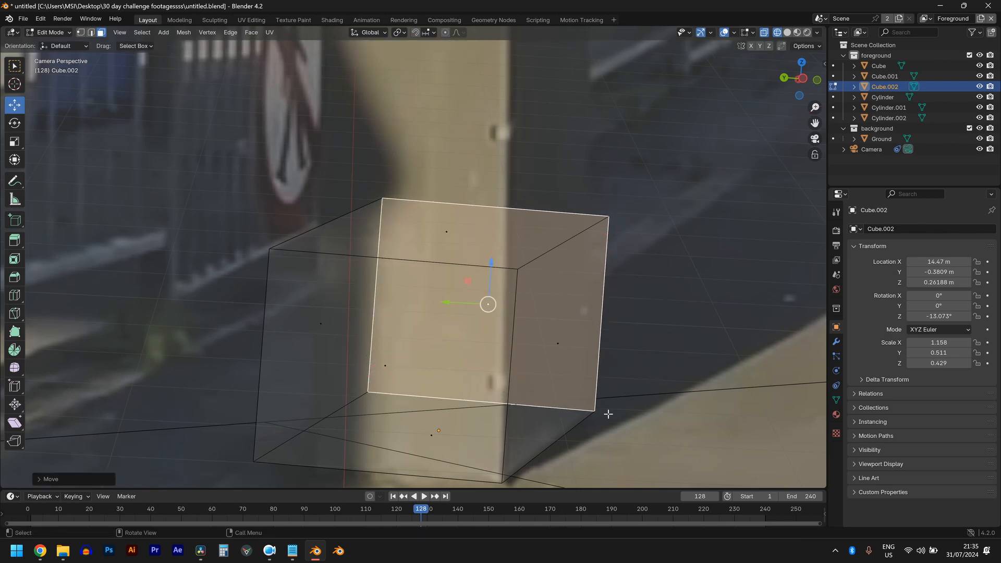
# - Return to Object Mode and rotate the cube about the Z axis to about -12.50°
pyautogui.press('Tab')
pyautogui.press('r')
pyautogui.press('z')
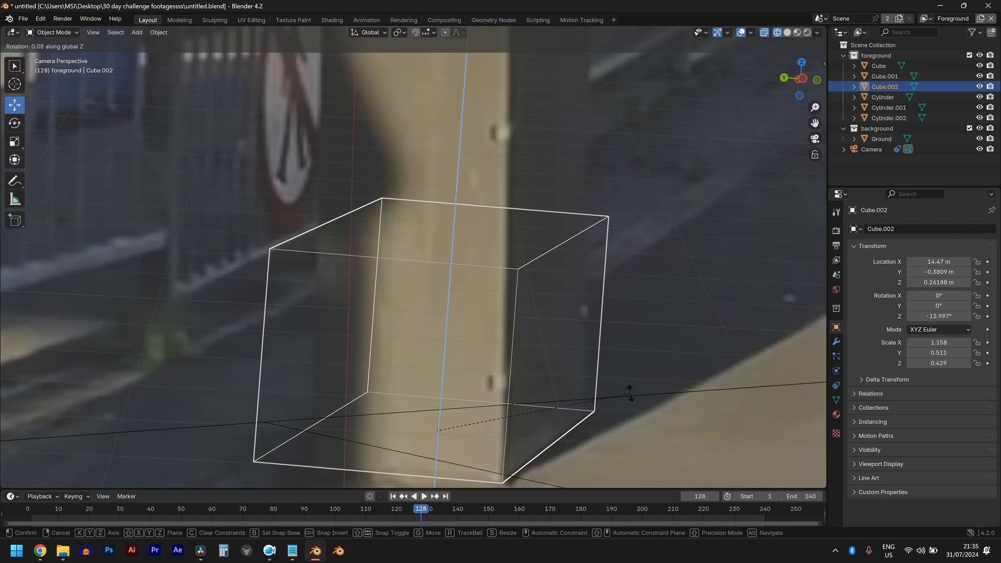
pyautogui.click(603, 346)
pyautogui.scroll(-2, 586, 386)
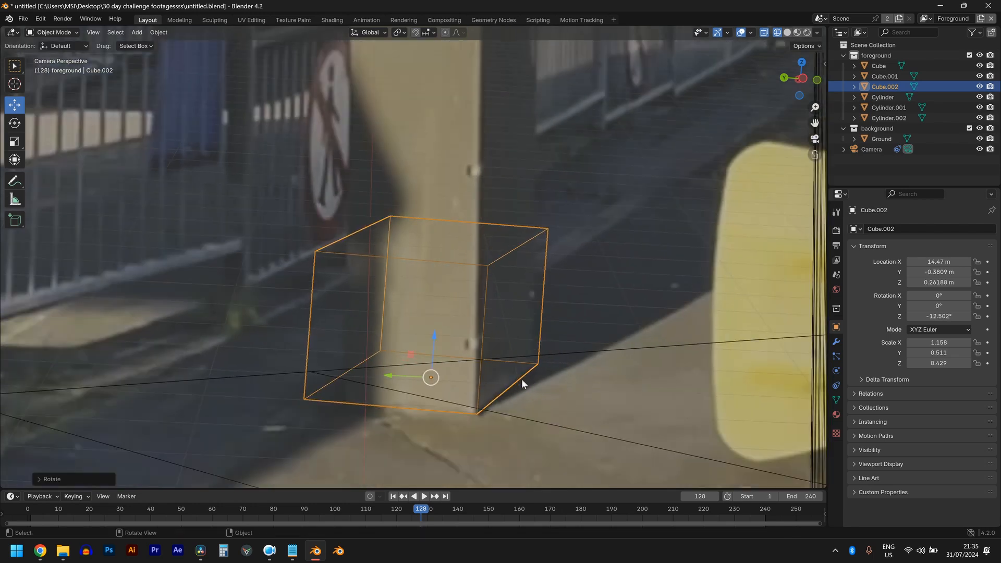
# - Nudge the cube along its local Y axis to about X 14.473 m, Y -0.3675 m at the cabinet's base corner
pyautogui.press('g')
pyautogui.press('y')
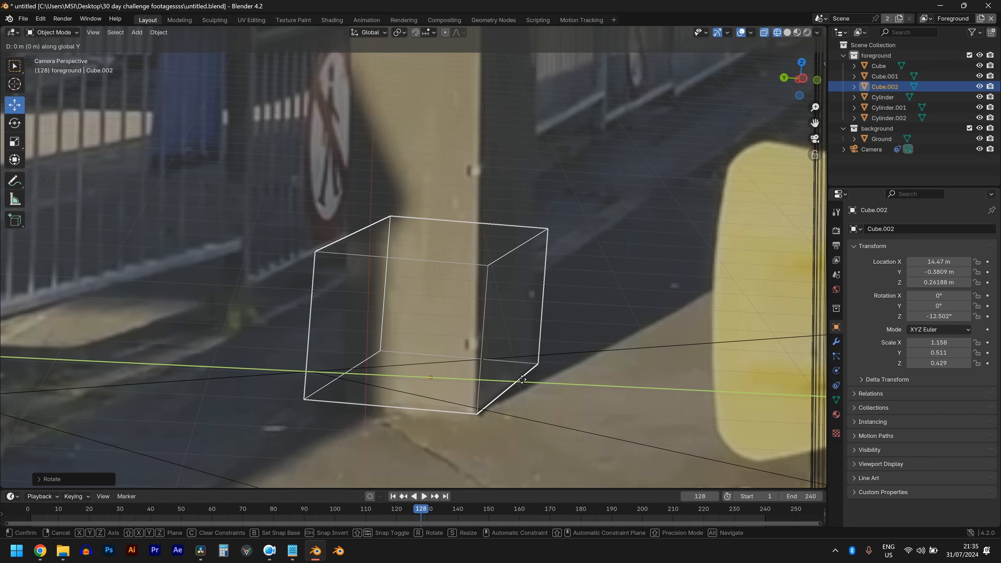
pyautogui.press('y')
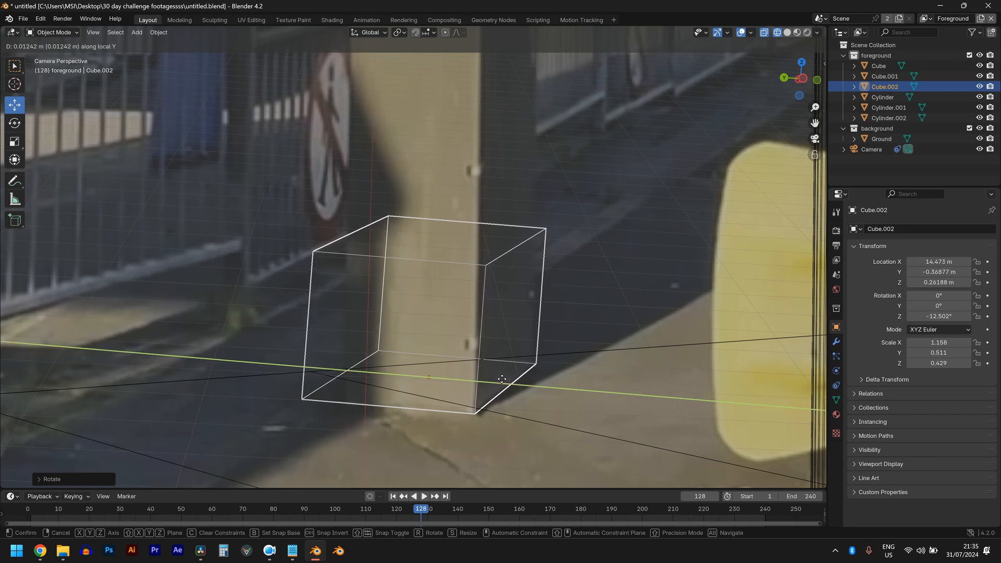
pyautogui.click(500, 377)
pyautogui.scroll(-3, 490, 360)
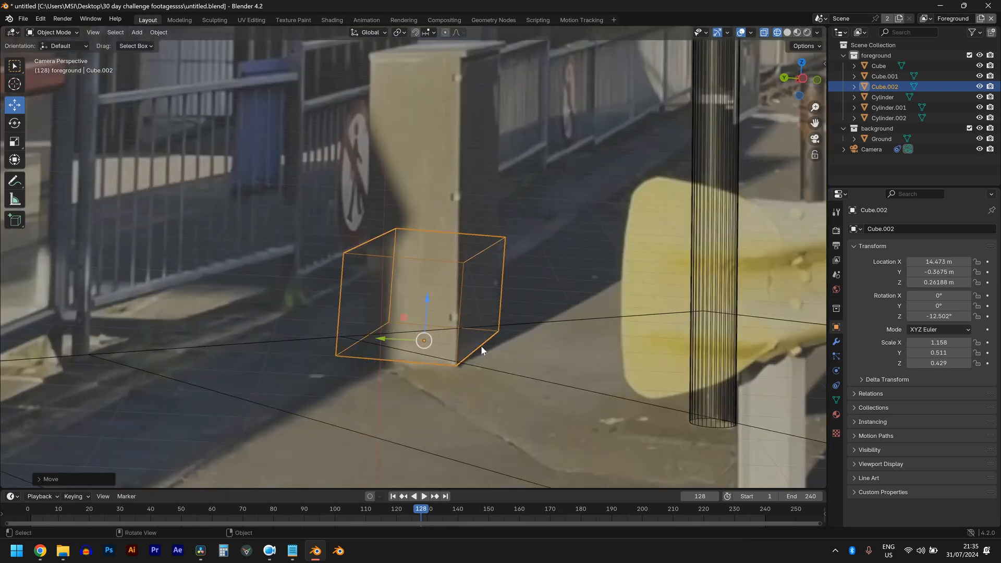
# - Raise the cube's top face in Edit Mode to the height of the cabinet's top in the footage
pyautogui.press('Tab')
pyautogui.keyDown('shift'); pyautogui.moveTo(485, 304); pyautogui.dragTo(529, 370, button='middle'); pyautogui.keyUp('shift')
pyautogui.click(472, 312)
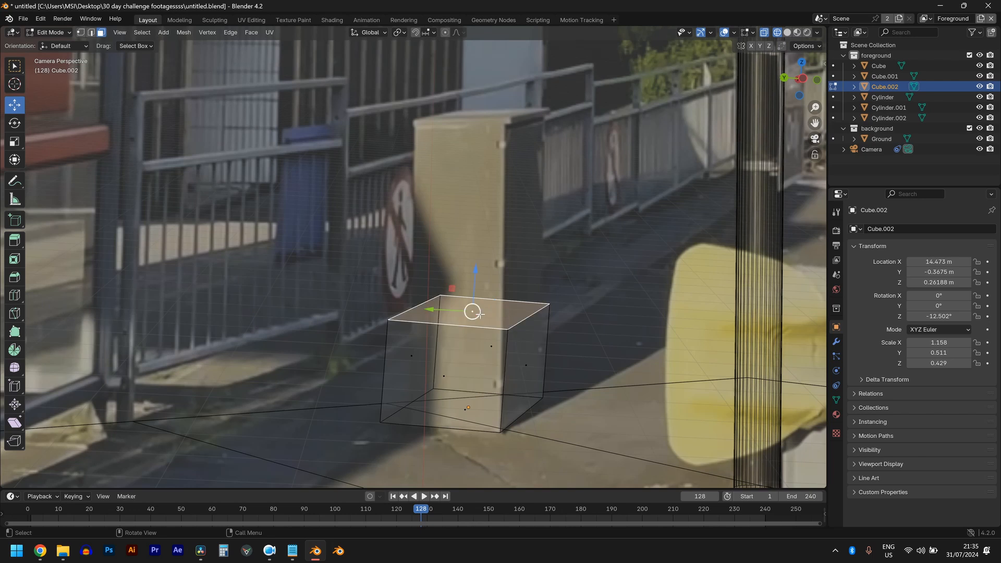
pyautogui.moveTo(476, 288); pyautogui.dragTo(466, 95)
pyautogui.scroll(4, 517, 146)
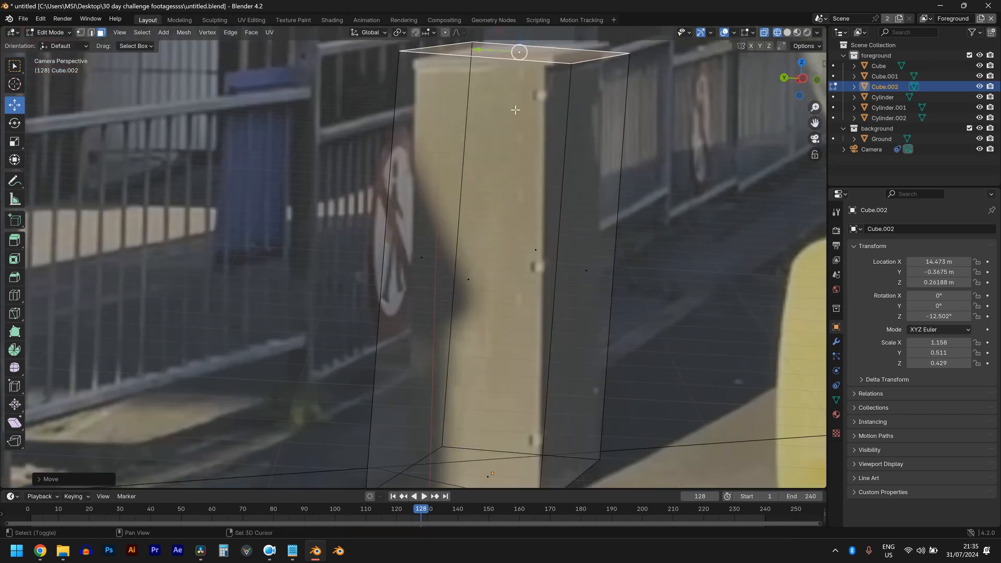
# - Shift the top face along local Y so the block's near vertical edge follows the cabinet's front corner
pyautogui.press('g')
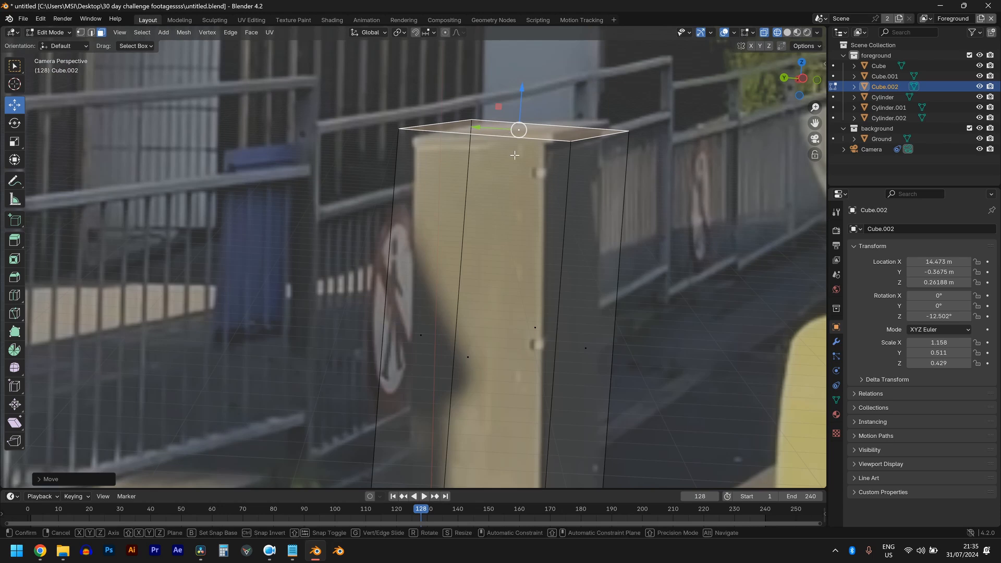
pyautogui.press('y')
pyautogui.press('y')
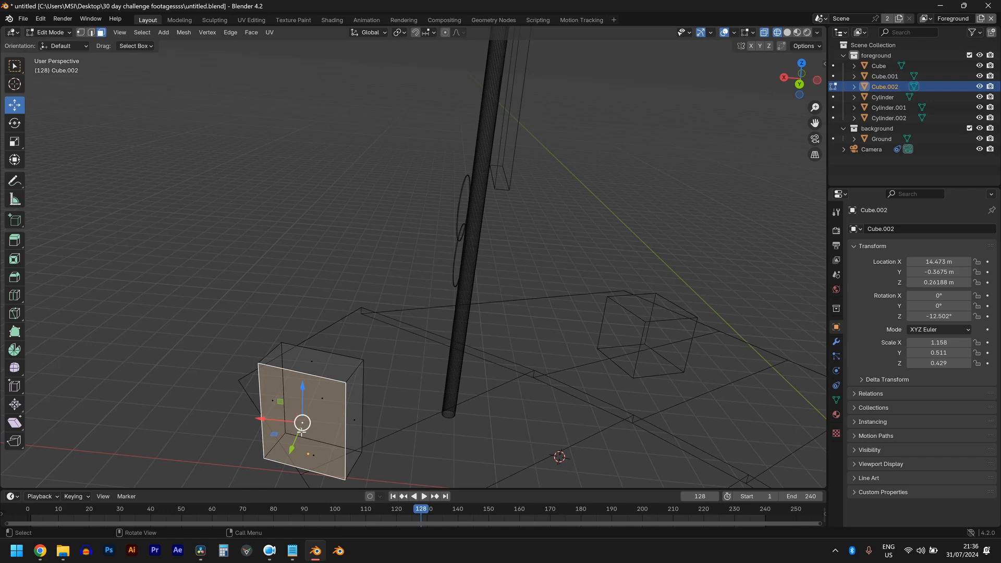
# - Move the block's left side face inward along local Y to the cabinet's left edge and return to Object Mode
pyautogui.press('KP_0')
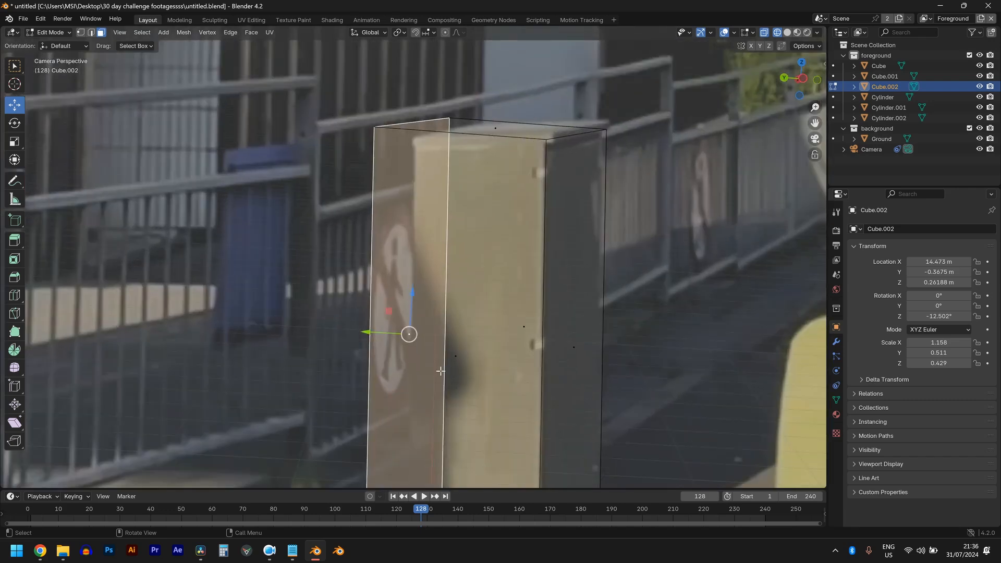
pyautogui.press('g')
pyautogui.press('y')
pyautogui.press('y')
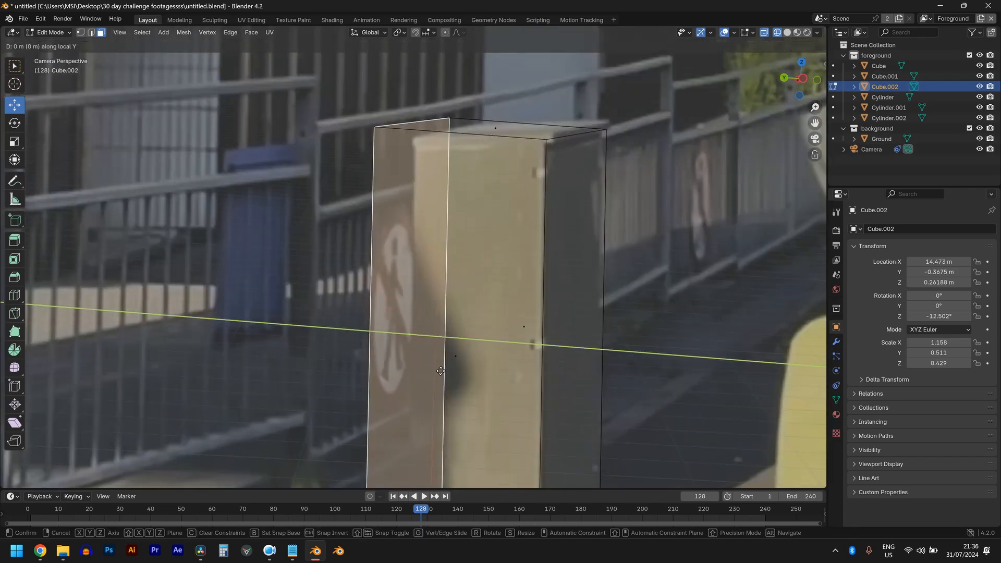
pyautogui.click(478, 381)
pyautogui.press('Tab')
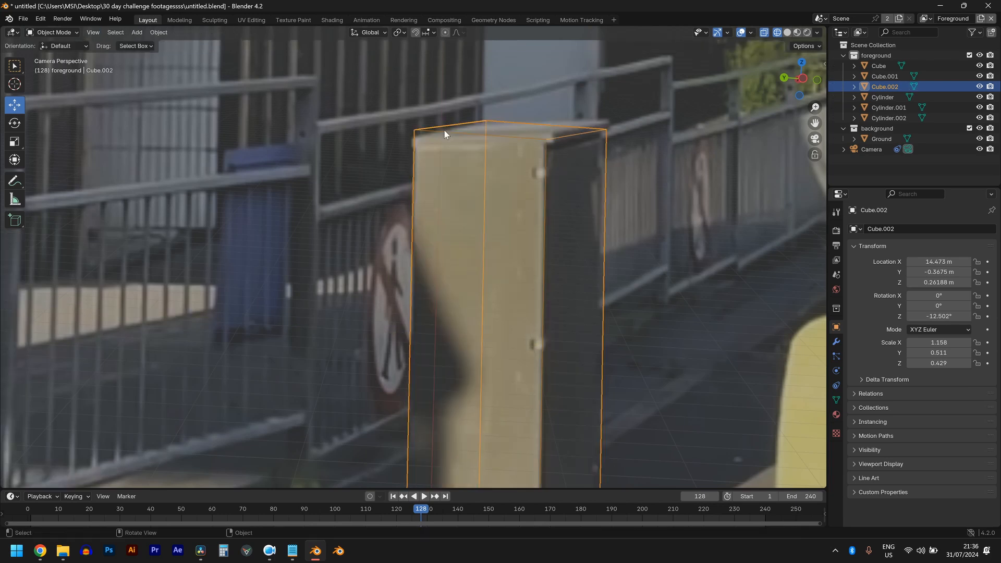
# - Lower the block's left top edge slightly along Z in edge select mode to meet the cabinet's top
pyautogui.press('Tab')
pyautogui.press('2')
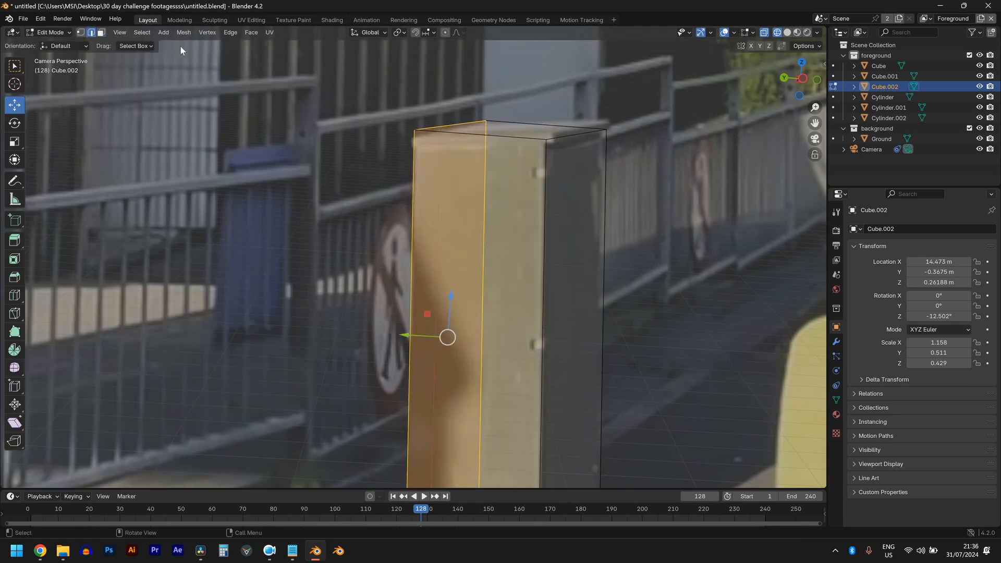
pyautogui.click(457, 133)
pyautogui.press('g')
pyautogui.press('z')
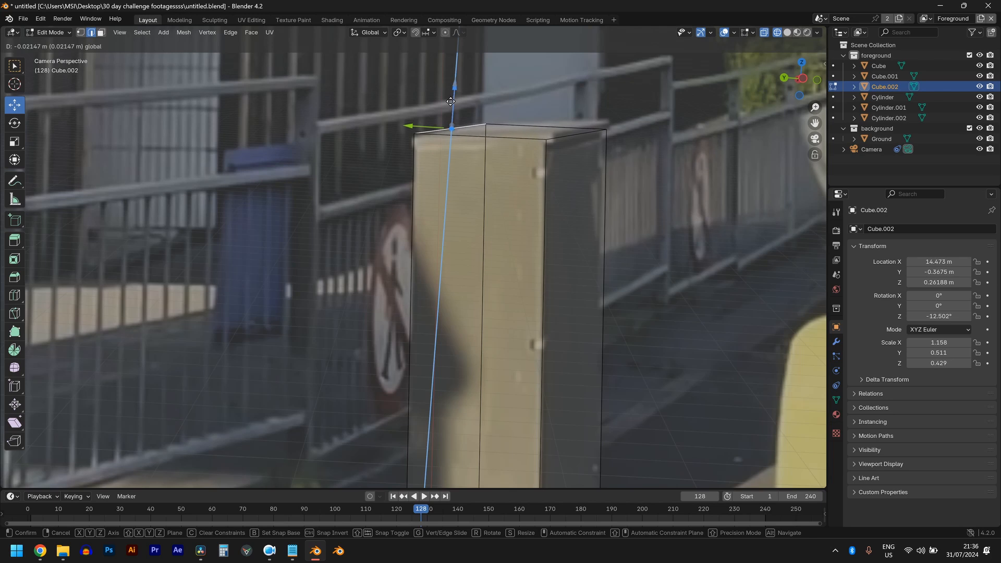
pyautogui.click(447, 105)
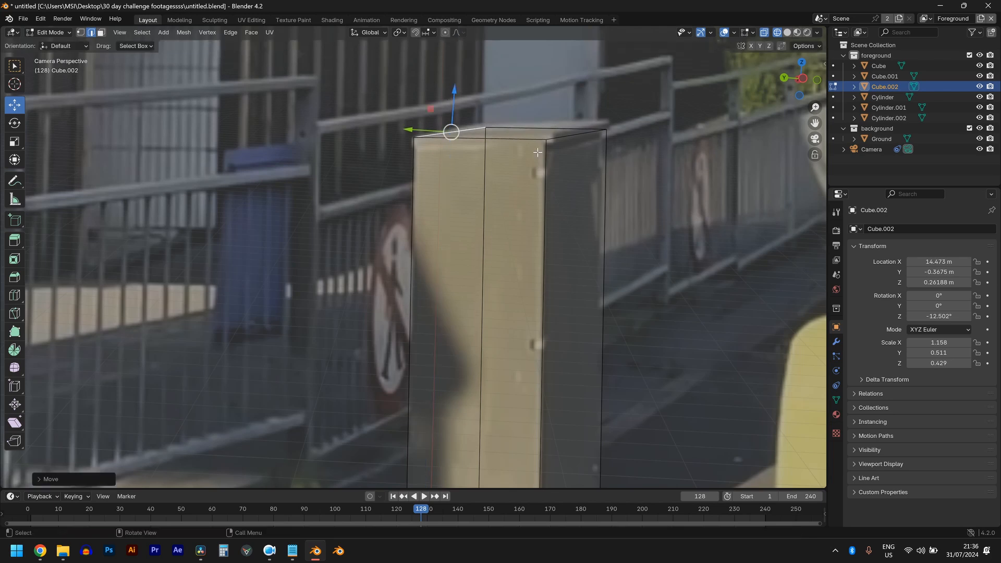
# - Raise the block's right top edge by about 0.043 m along Z
pyautogui.click(582, 135)
pyautogui.press('g')
pyautogui.press('z')
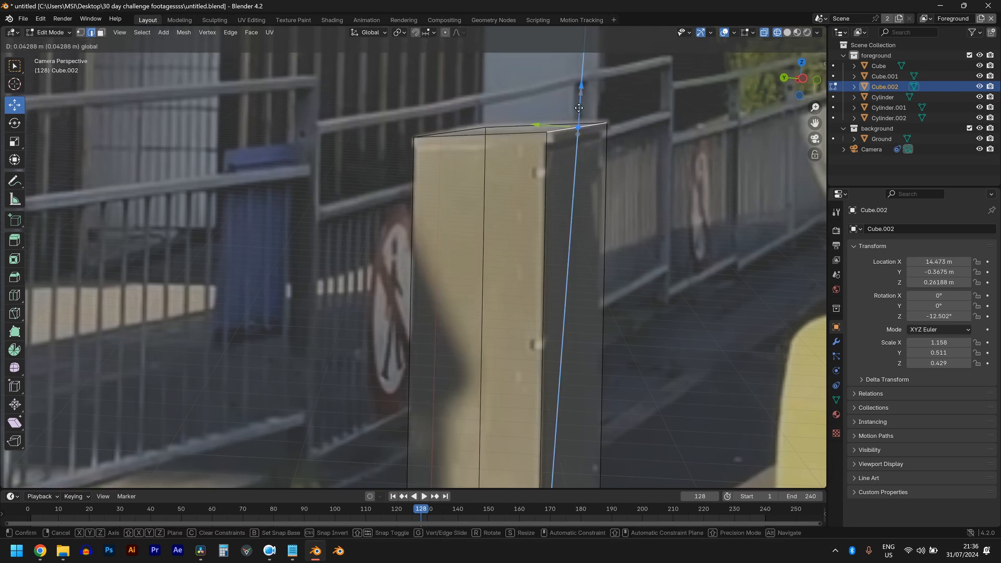
pyautogui.click(579, 108)
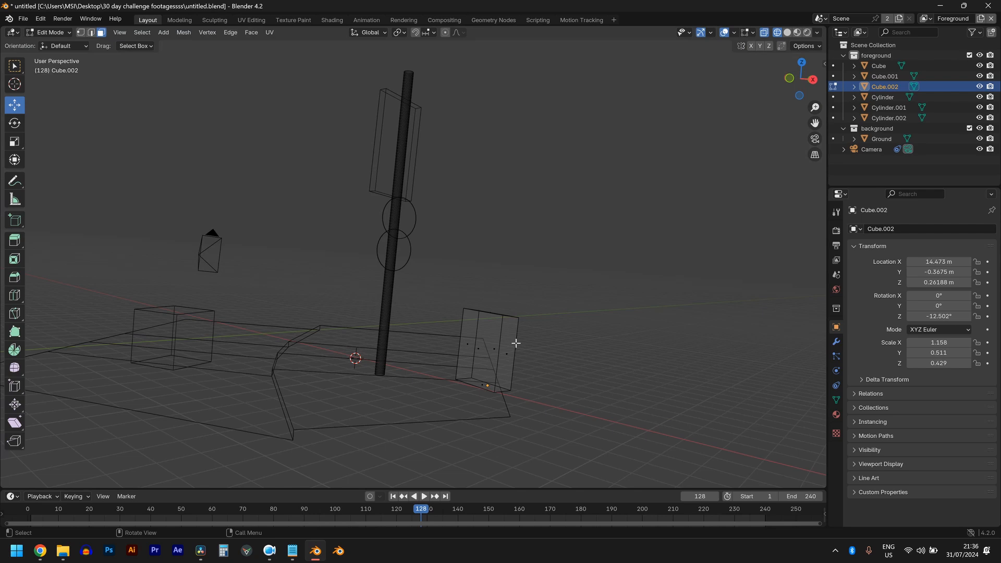
# - Adjust the block's back face along its local X axis against the footage cabinet and return to Object Mode
pyautogui.click(516, 343)
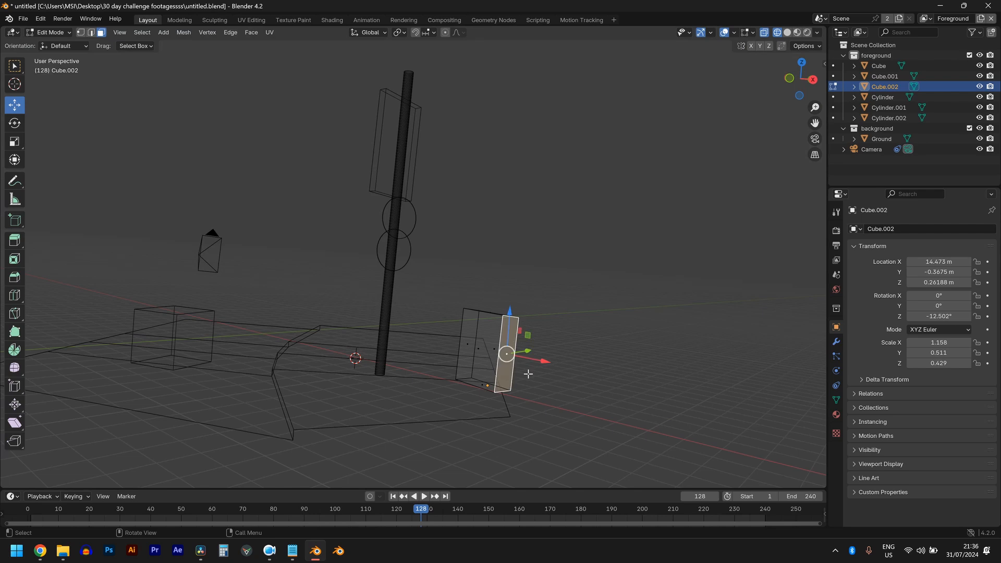
pyautogui.press('KP_0')
pyautogui.scroll(2, 543, 367)
pyautogui.scroll(-1, 658, 326)
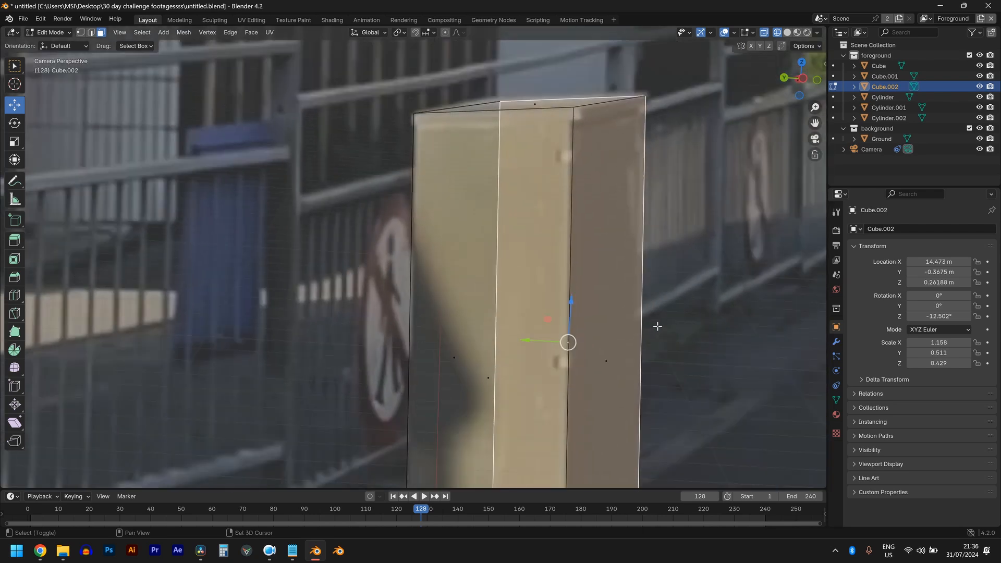
pyautogui.keyDown('shift'); pyautogui.moveTo(657, 326); pyautogui.dragTo(627, 352, button='middle'); pyautogui.keyUp('shift')
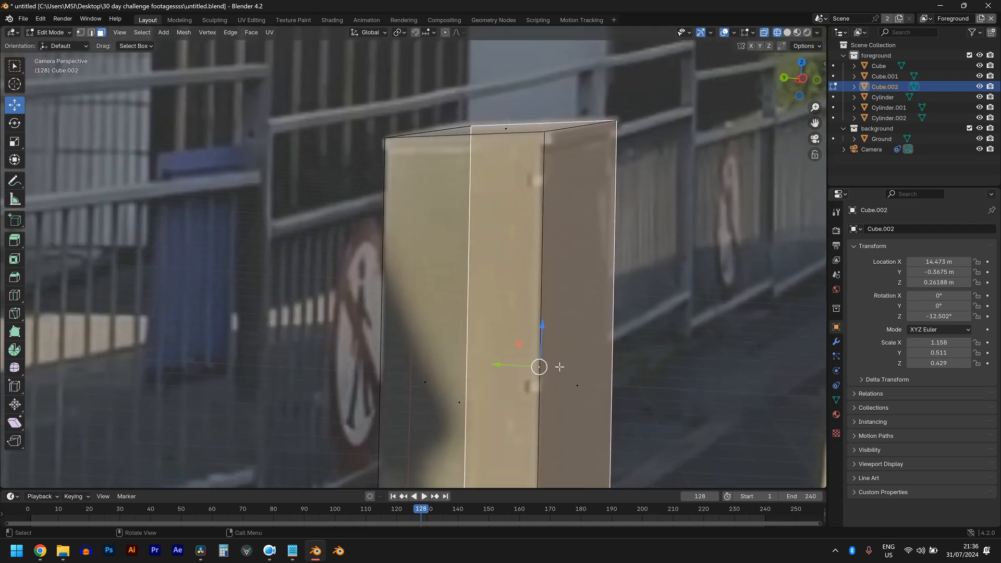
pyautogui.press('g')
pyautogui.press('x')
pyautogui.press('x')
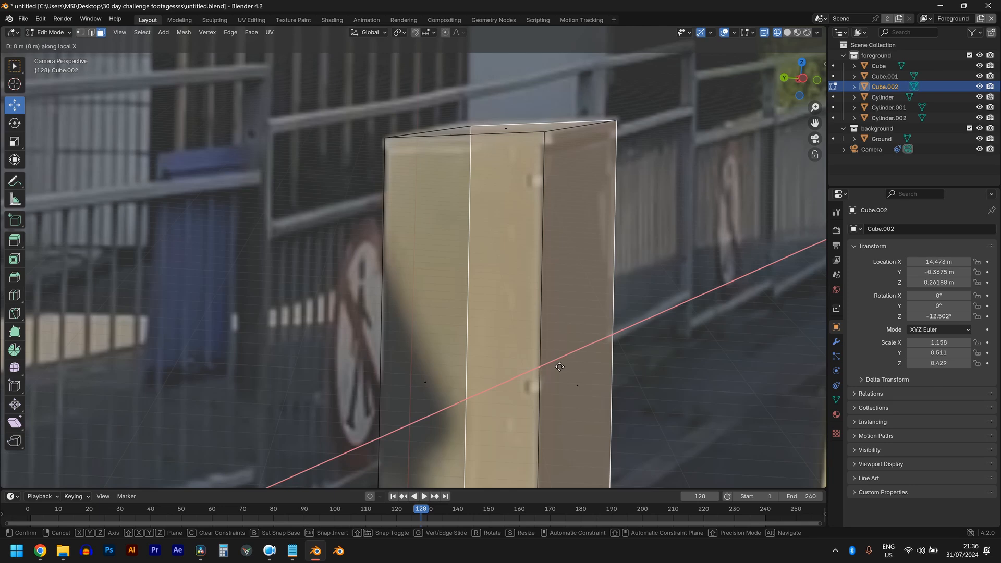
pyautogui.press('Tab')
# - Deselect the block and play the footage through the camera to check how the cabinet block tracks
pyautogui.scroll(-10, 601, 349)
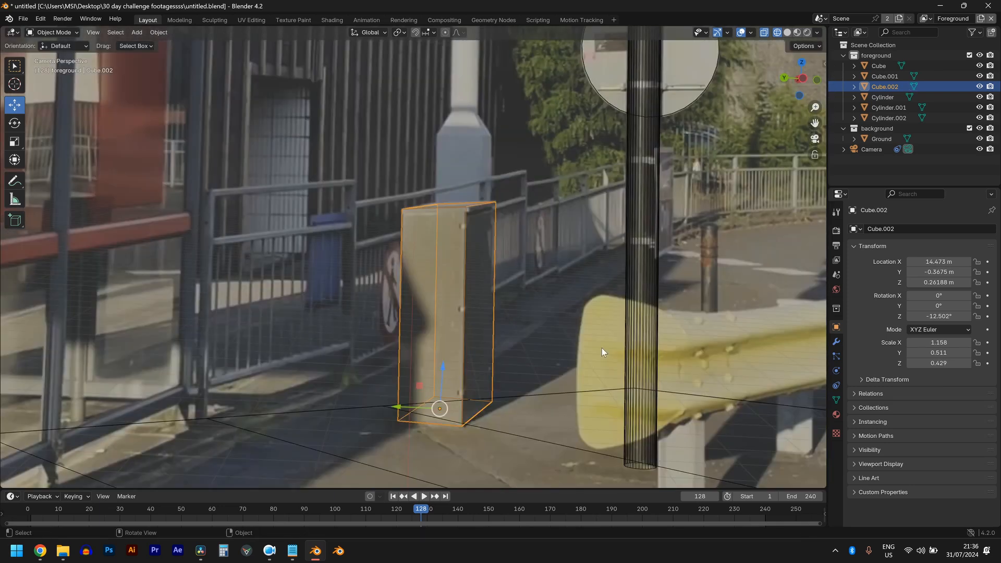
pyautogui.click(494, 348)
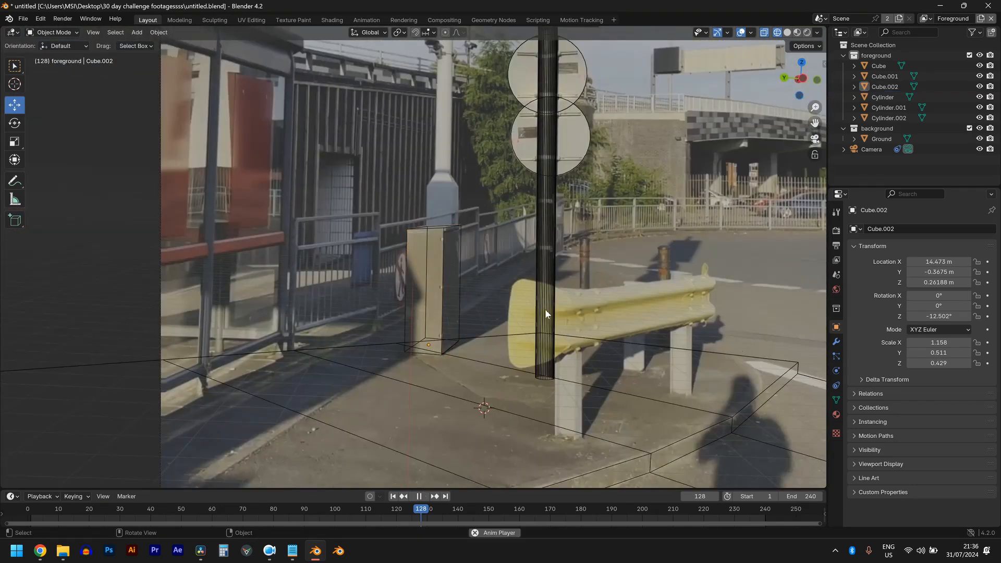
pyautogui.scroll(-3, 484, 398)
pyautogui.scroll(1, 480, 395)
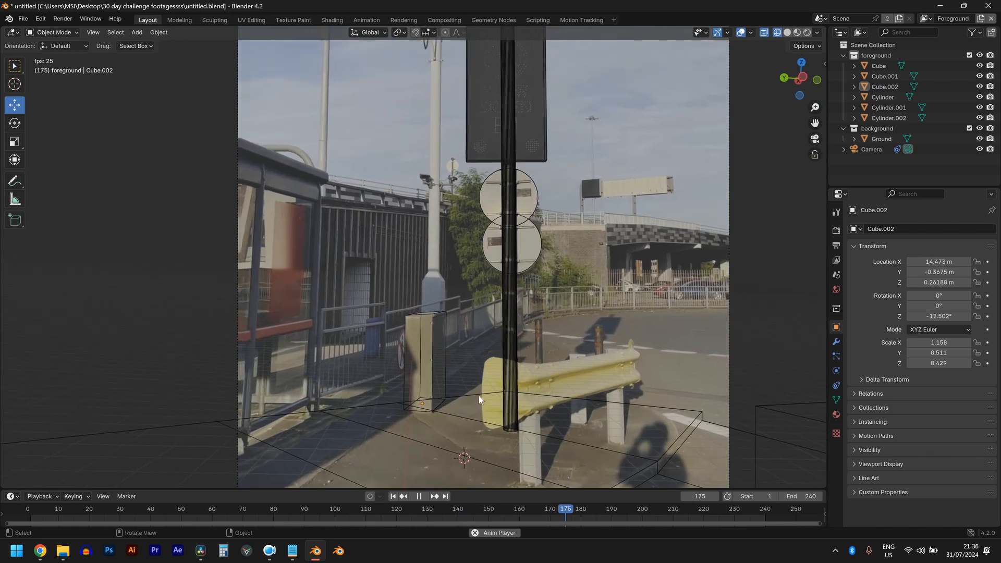
# - Switch the viewport to solid shading and set the scene's end frame to 120
pyautogui.press('z')
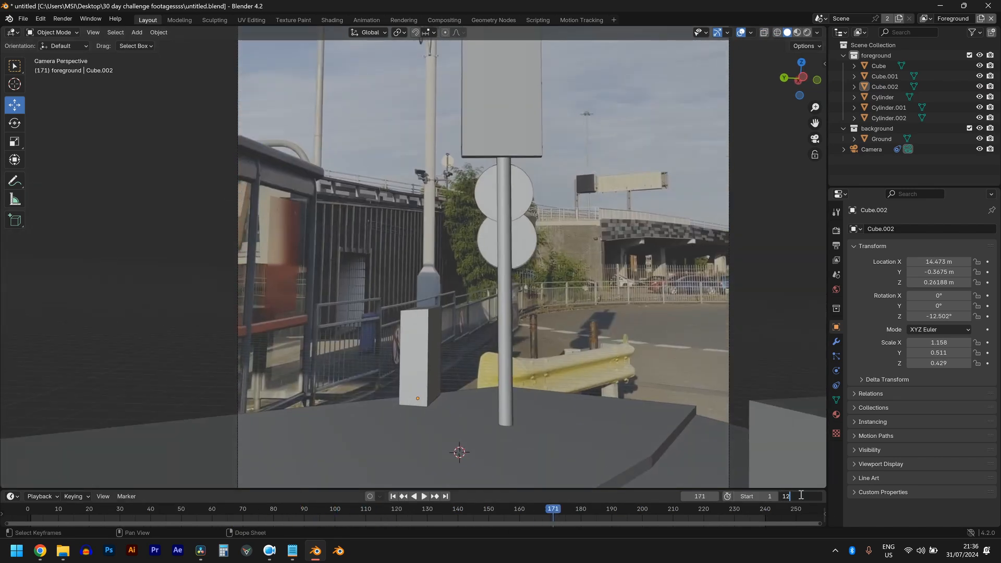
pyautogui.press('Return')
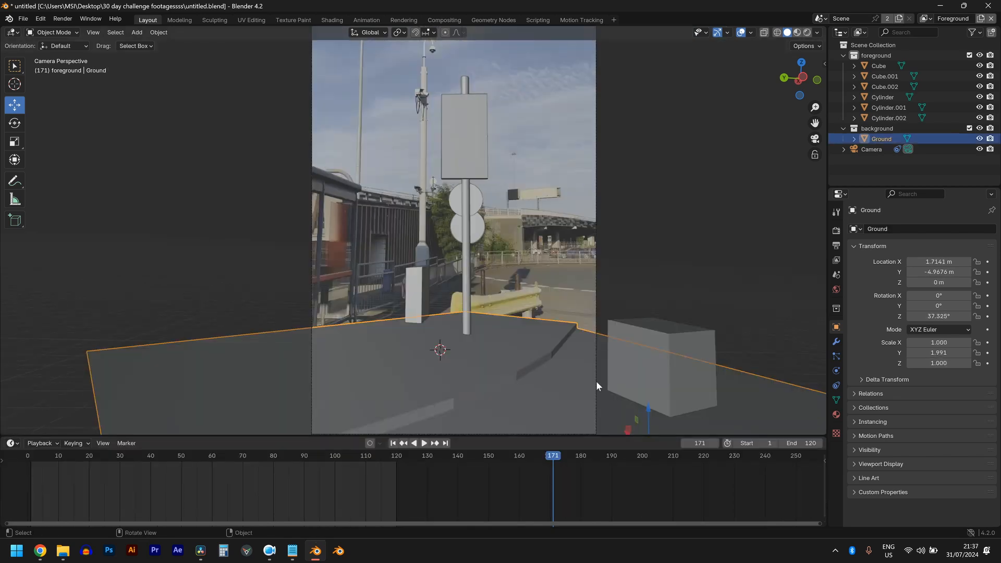
# - Play the shortened animation through the camera to check how the solid ground and objects follow the footage
pyautogui.click(546, 292)
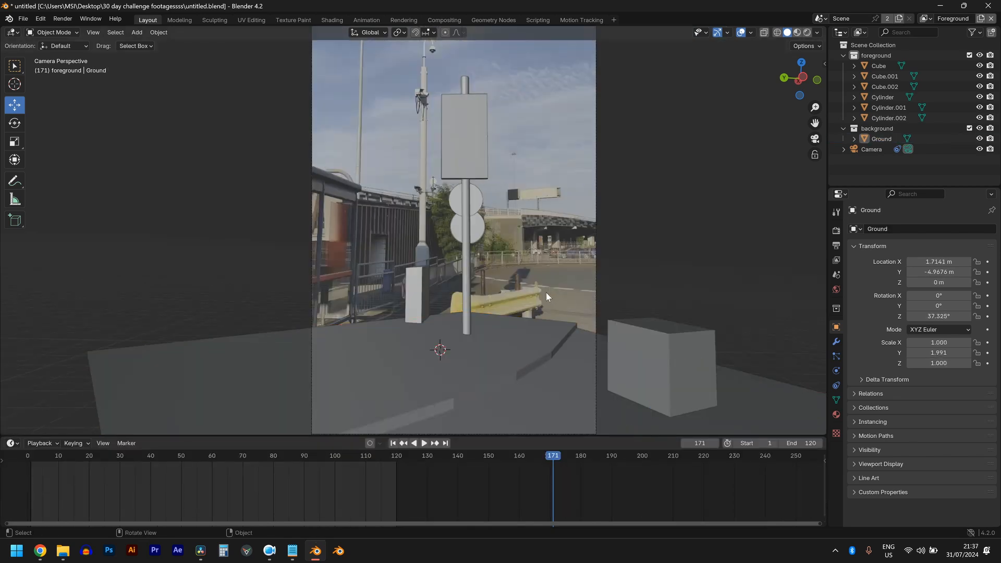
pyautogui.click(499, 361)
pyautogui.scroll(2, 462, 328)
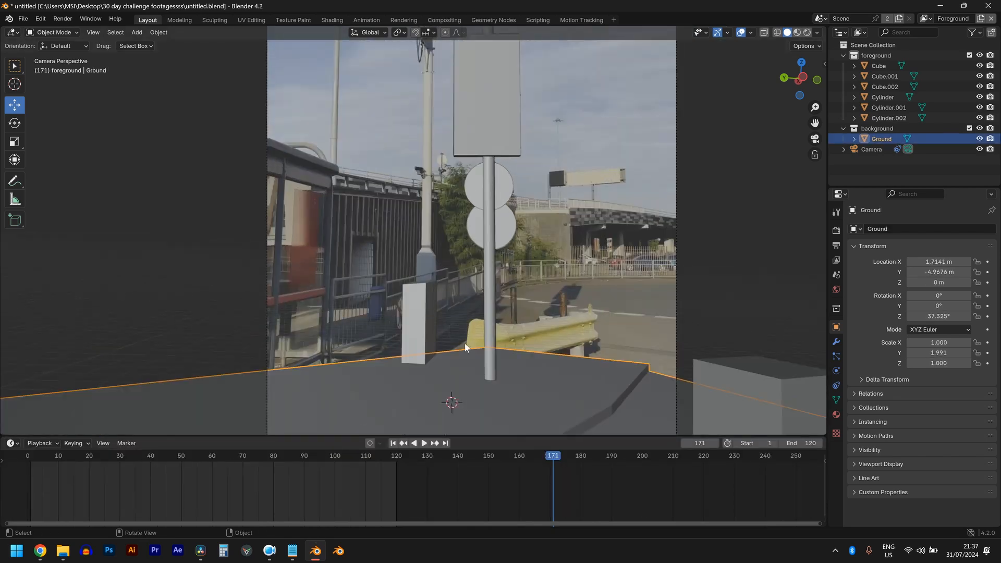
pyautogui.press('space')
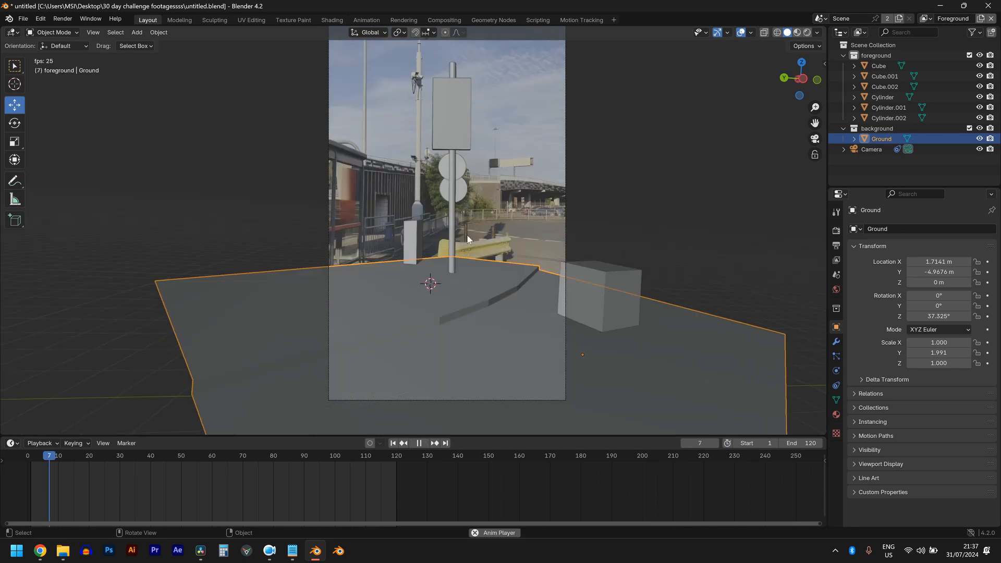
pyautogui.click(524, 183)
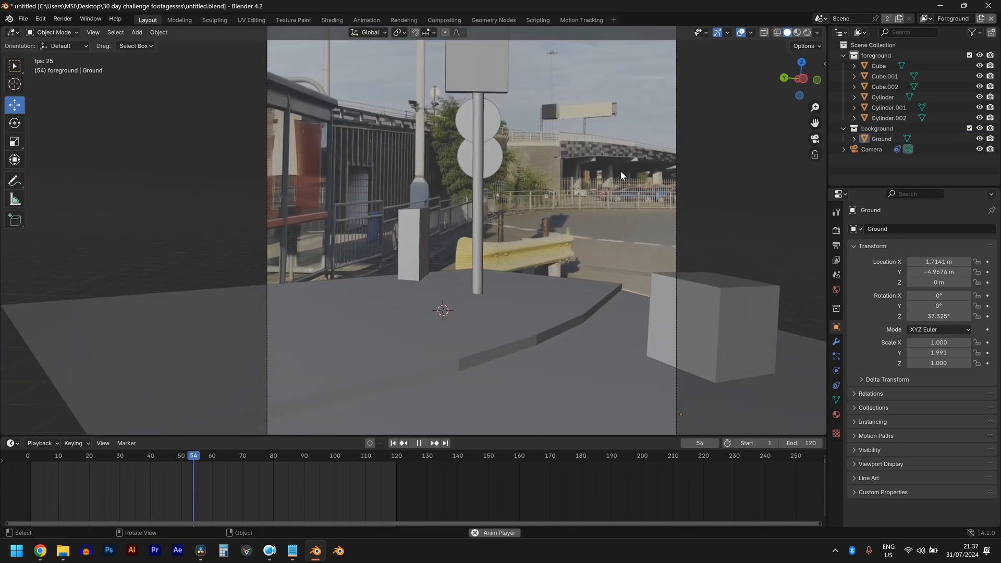
# - Hide the Ground object and review the sign post and cabinet against the playing footage, then stop playback
pyautogui.click(980, 139)
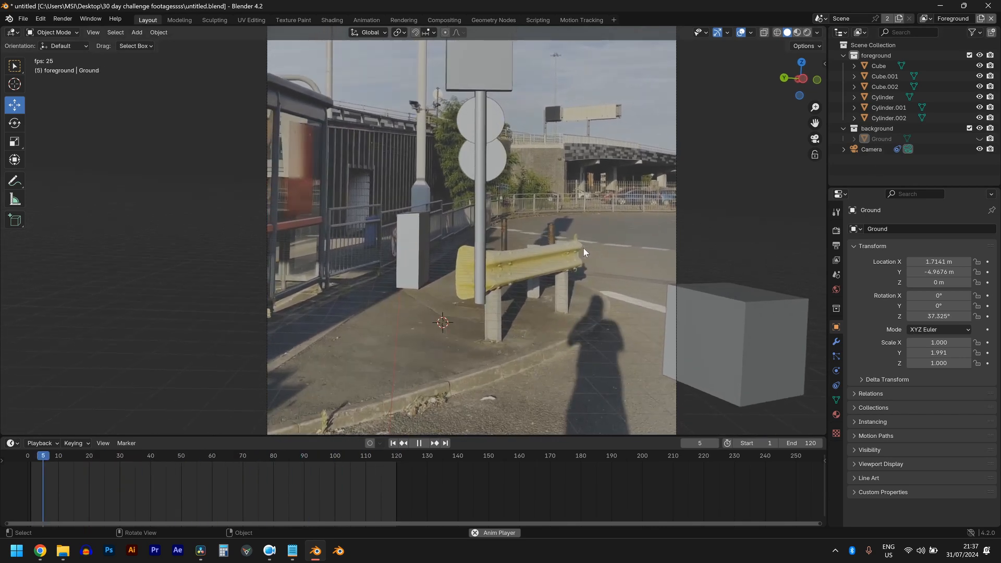
pyautogui.scroll(2, 578, 249)
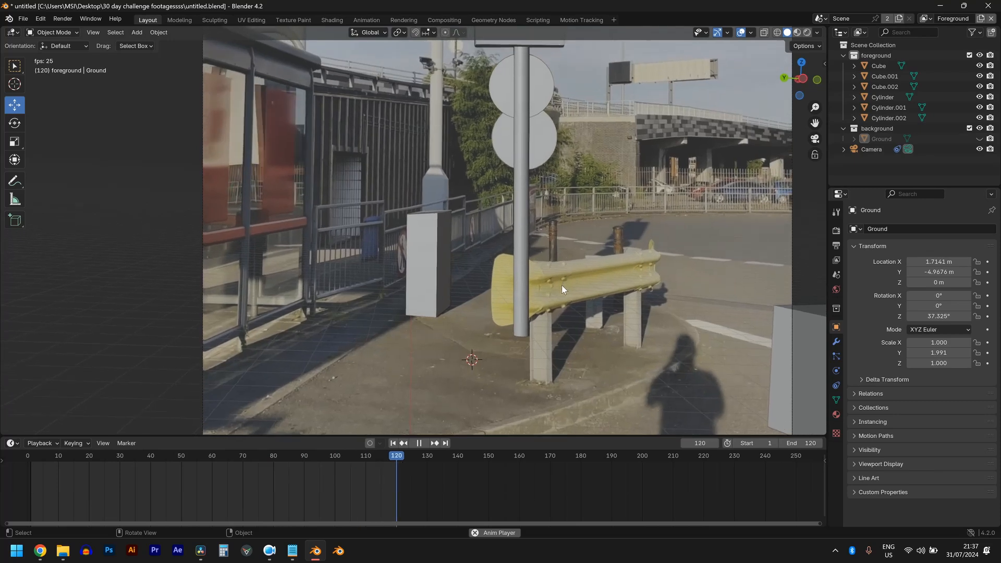
pyautogui.click(510, 219)
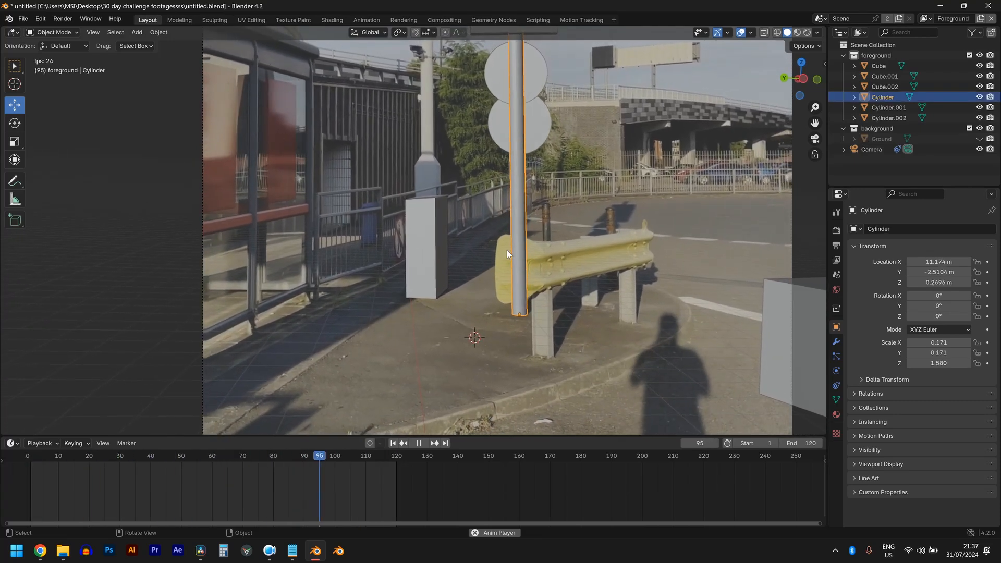
pyautogui.click(564, 269)
pyautogui.press('space')
pyautogui.scroll(-3, 562, 323)
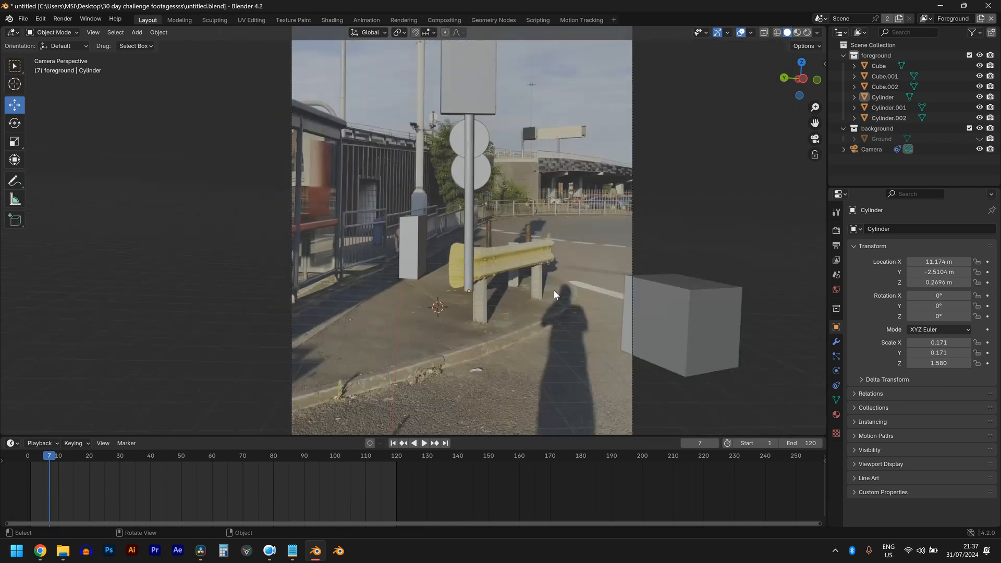
# - Select the roadside cabinet block and move the playhead to frame 49
pyautogui.scroll(2, 554, 290)
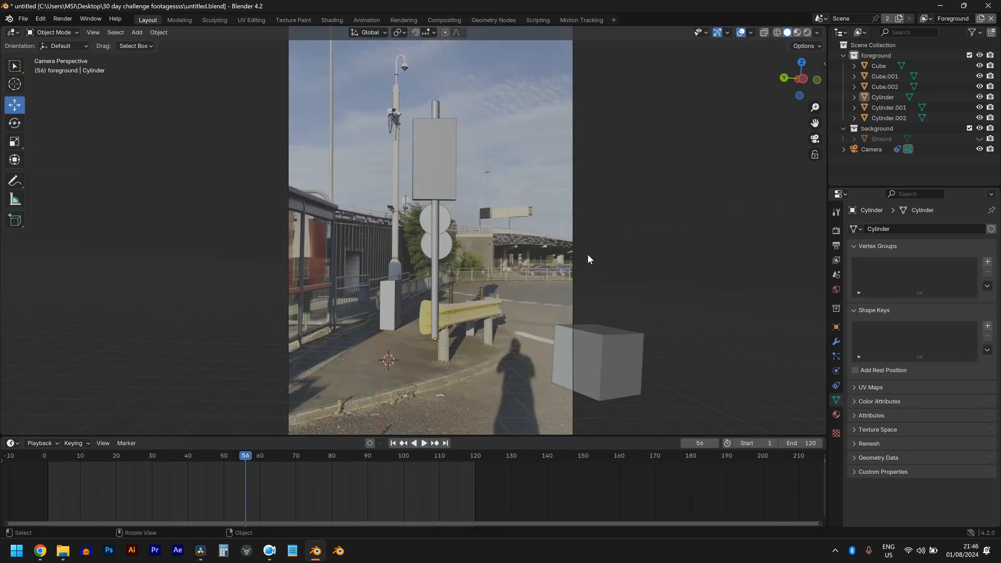
pyautogui.click(438, 220)
pyautogui.click(396, 293)
pyautogui.scroll(2, 452, 316)
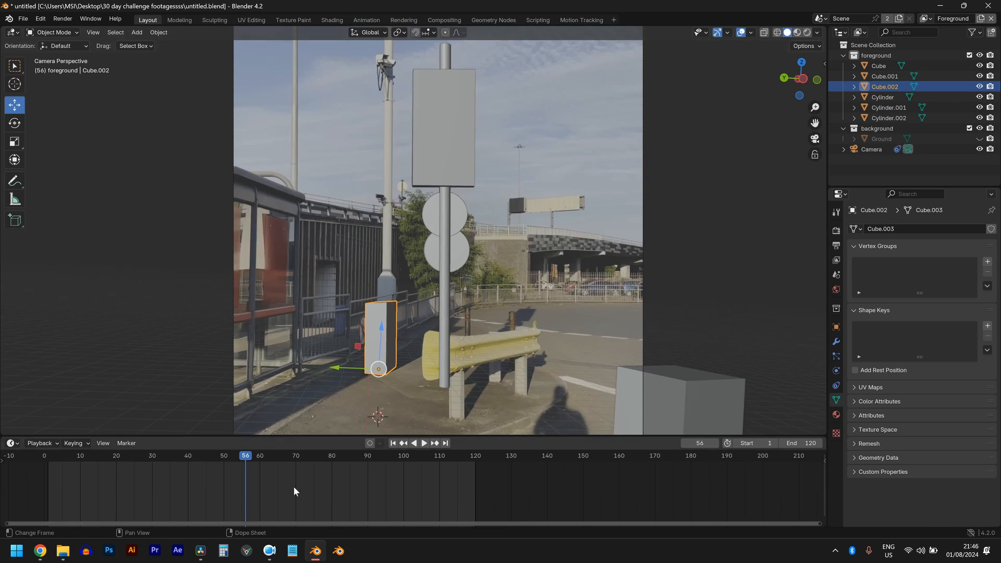
pyautogui.moveTo(250, 459); pyautogui.dragTo(222, 462)
pyautogui.scroll(-4, 386, 334)
pyautogui.scroll(2, 392, 340)
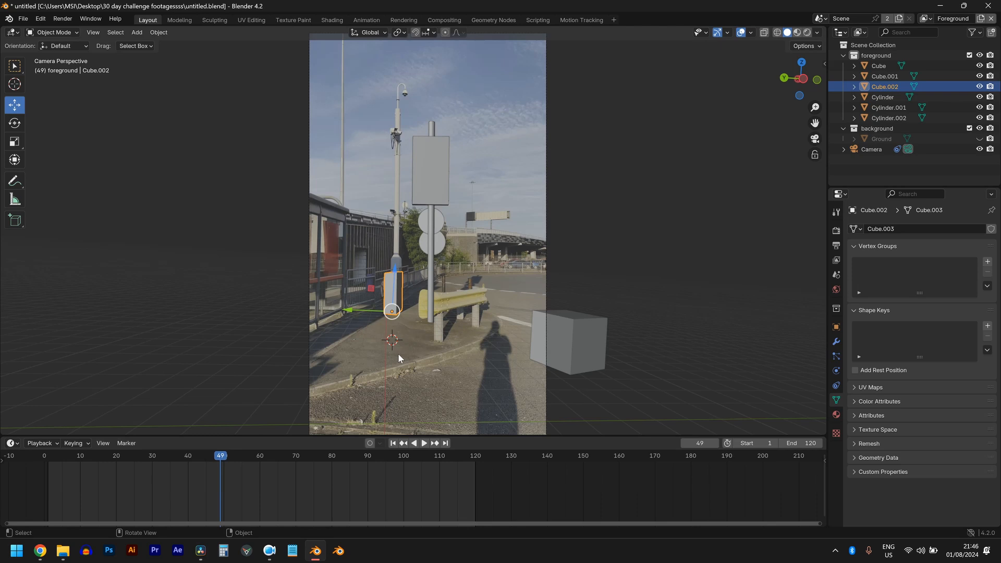
# - Open the Motion Tracking workspace and examine the scene's tracking points in perspective and through the camera
pyautogui.click(573, 19)
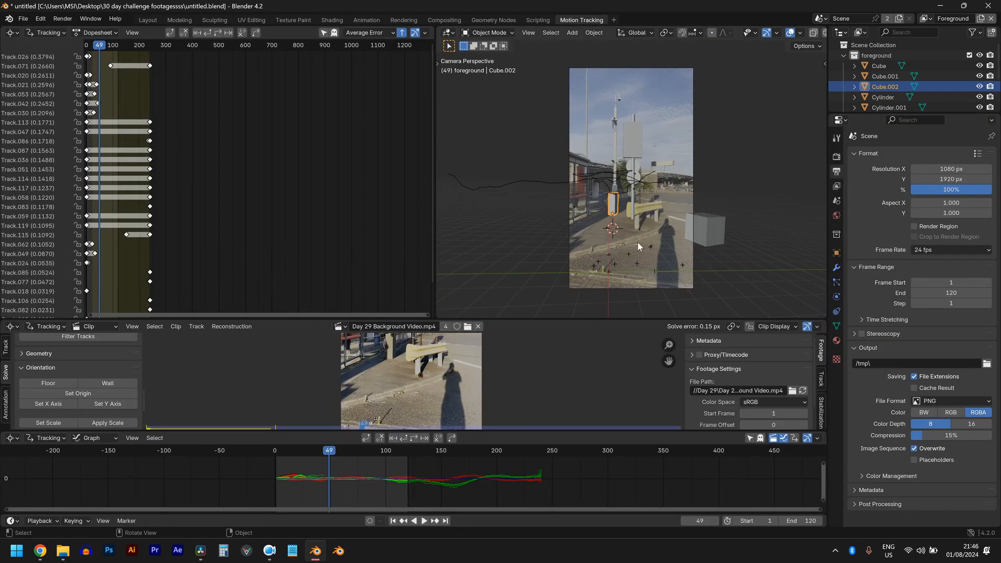
pyautogui.scroll(2, 637, 242)
pyautogui.moveTo(637, 242); pyautogui.dragTo(643, 204, button='middle')
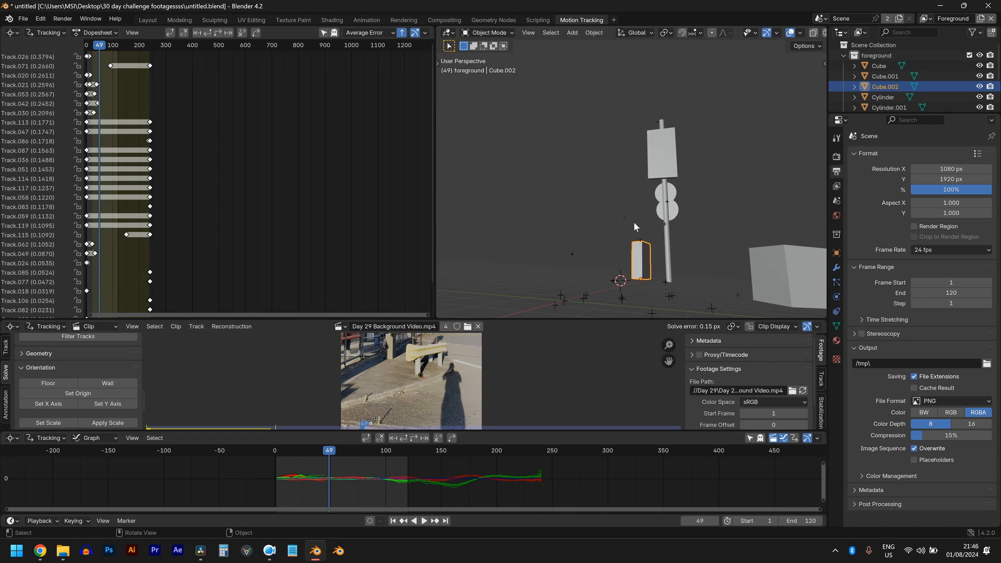
pyautogui.press('KP_0')
pyautogui.scroll(1, 608, 287)
pyautogui.scroll(-1, 418, 379)
pyautogui.scroll(-1, 624, 283)
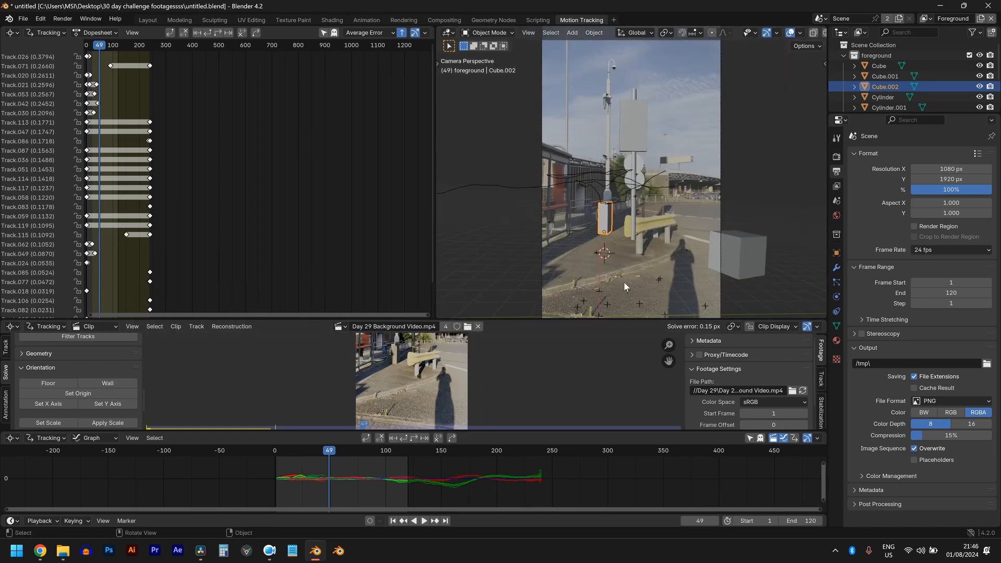
# - Examine the tracking point at the base of the yellow guardrail's front post up close
pyautogui.scroll(3, 630, 234)
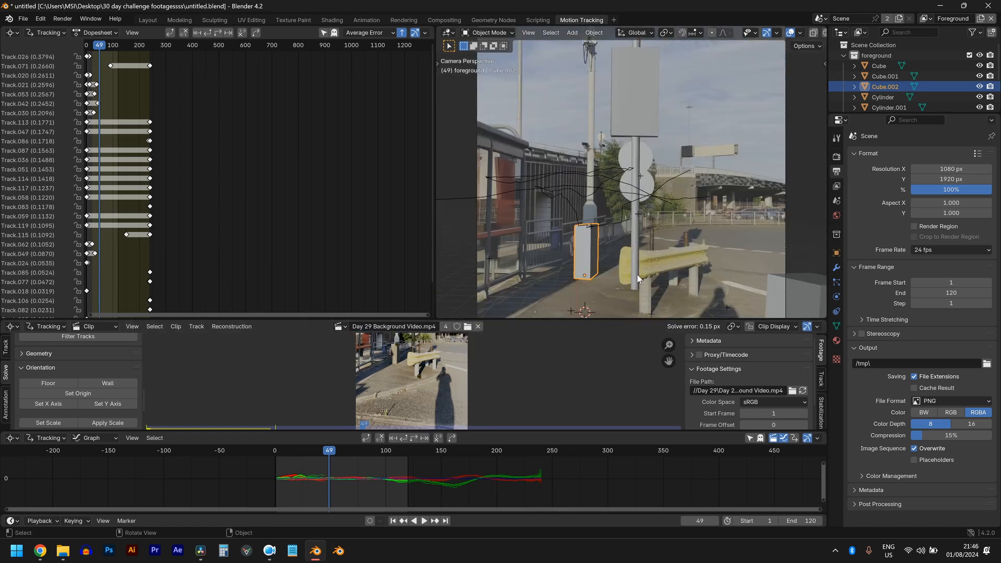
pyautogui.scroll(-1, 634, 277)
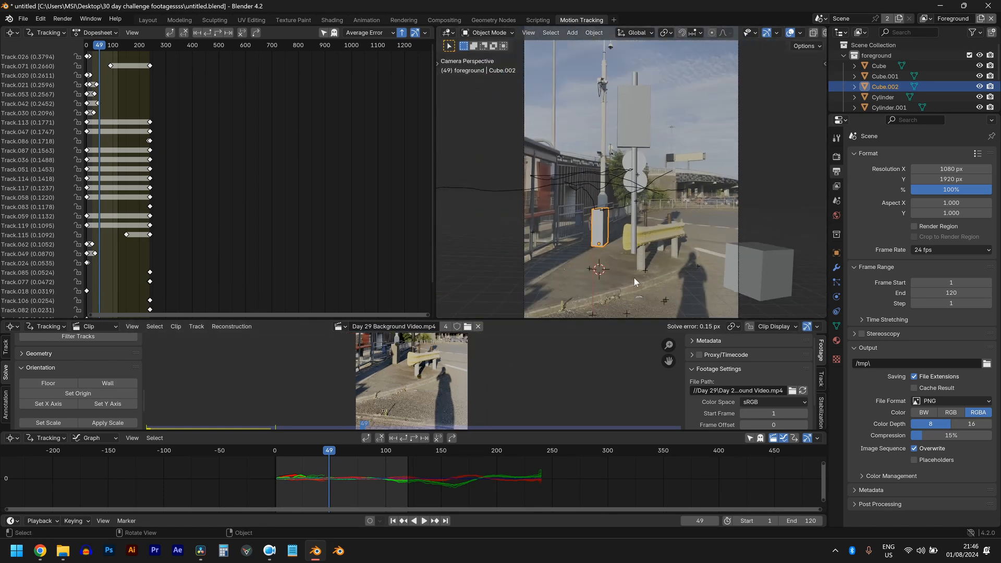
pyautogui.scroll(5, 618, 131)
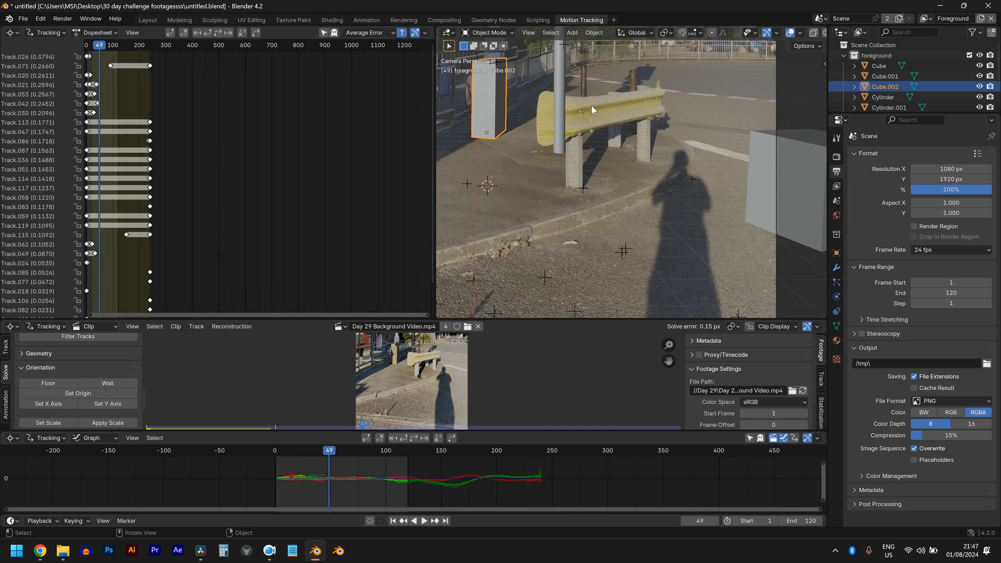
pyautogui.scroll(2, 588, 209)
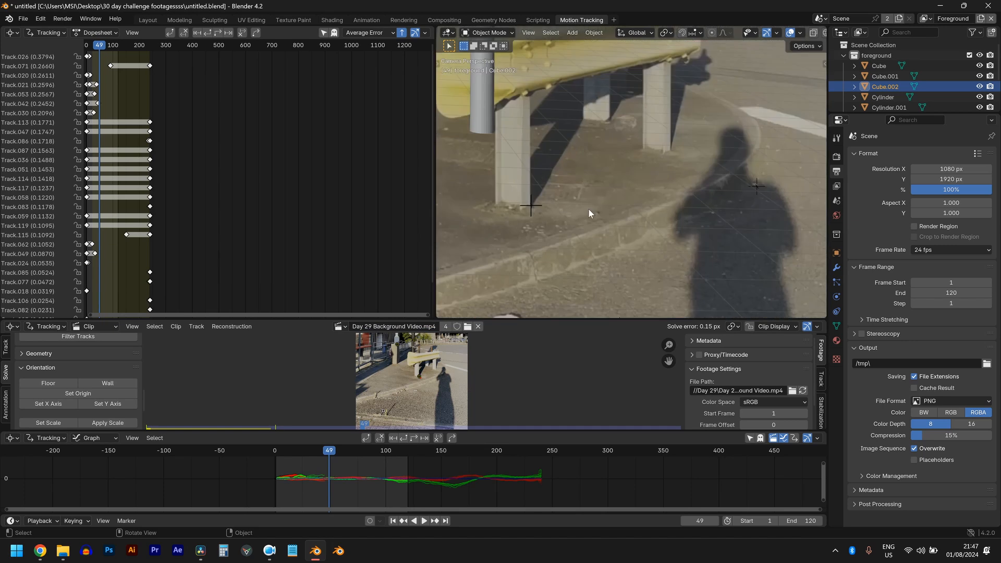
pyautogui.click(527, 206)
pyautogui.scroll(3, 528, 218)
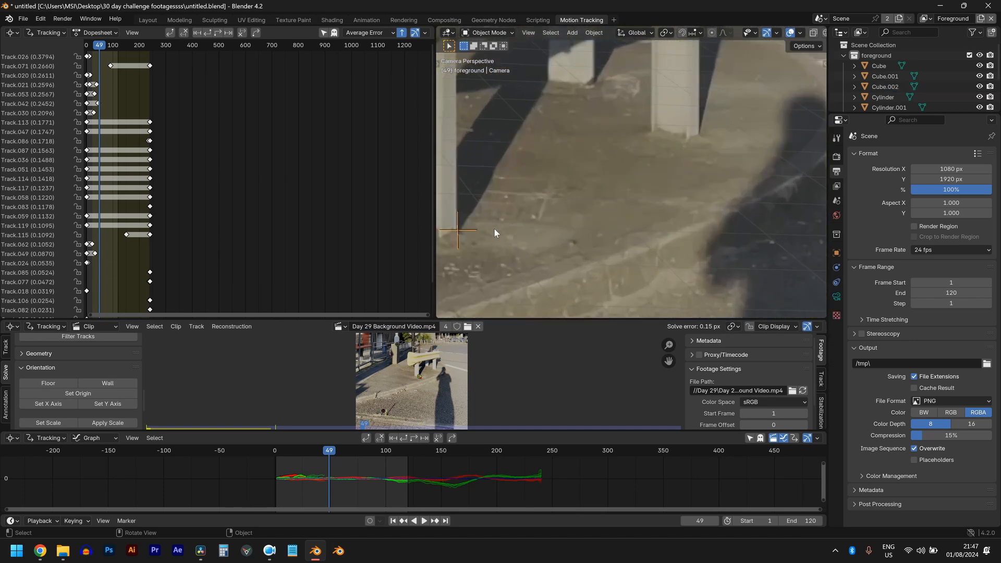
pyautogui.keyDown('shift'); pyautogui.moveTo(479, 219); pyautogui.dragTo(626, 207, button='middle'); pyautogui.keyUp('shift')
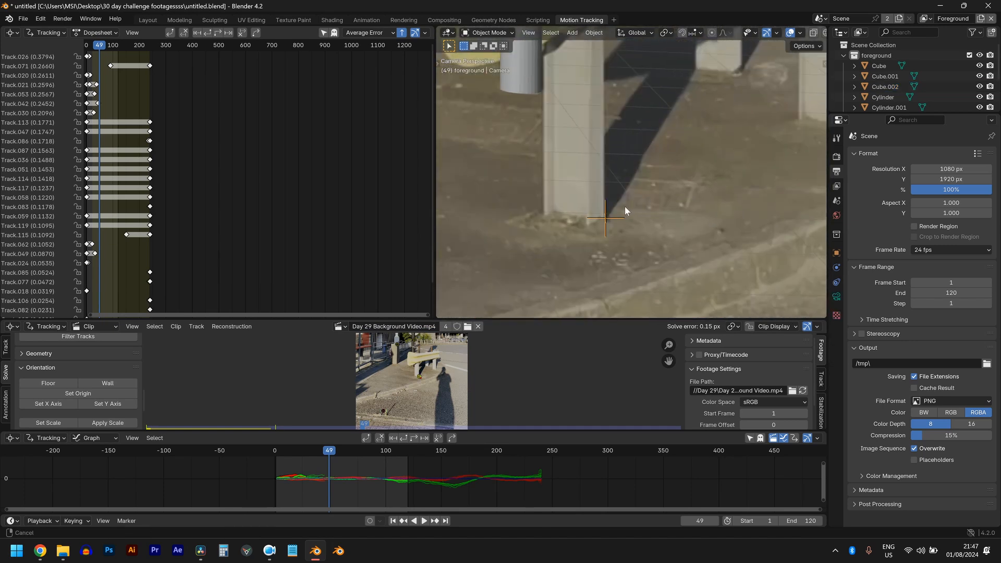
pyautogui.scroll(4, 626, 209)
pyautogui.scroll(-5, 573, 155)
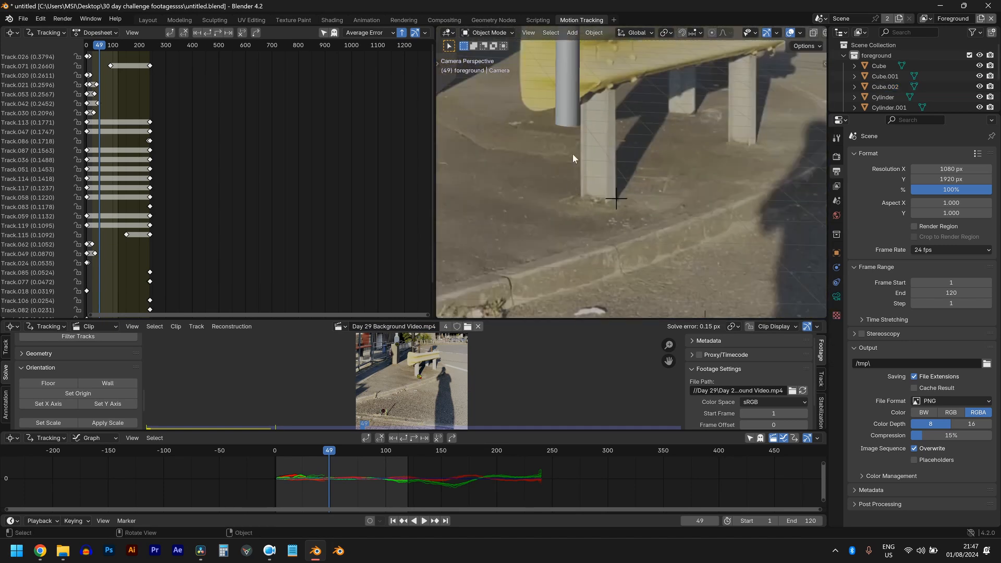
pyautogui.scroll(-6, 685, 167)
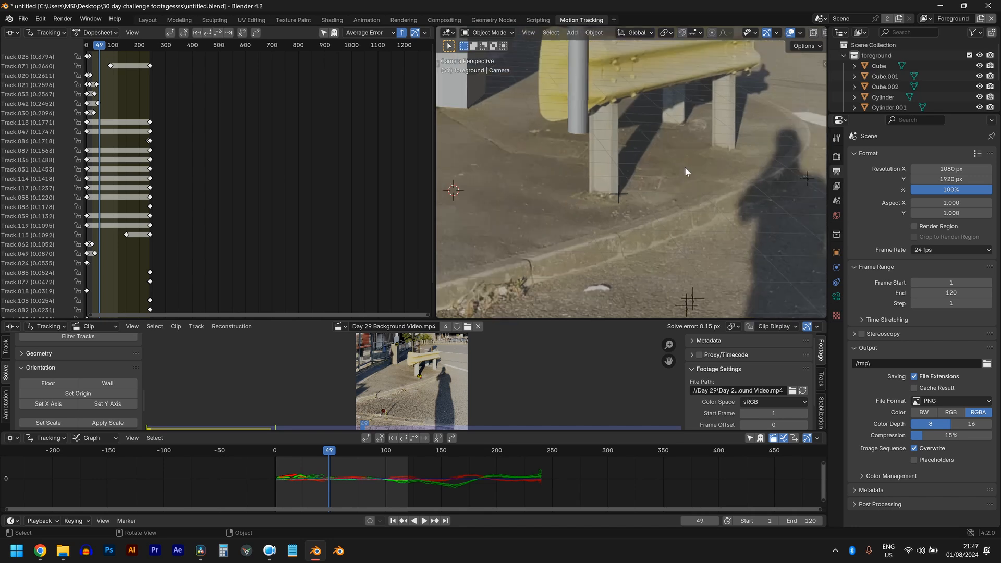
# - Return to the Layout workspace and enable the Motion Tracking overlay in the viewport
pyautogui.click(148, 20)
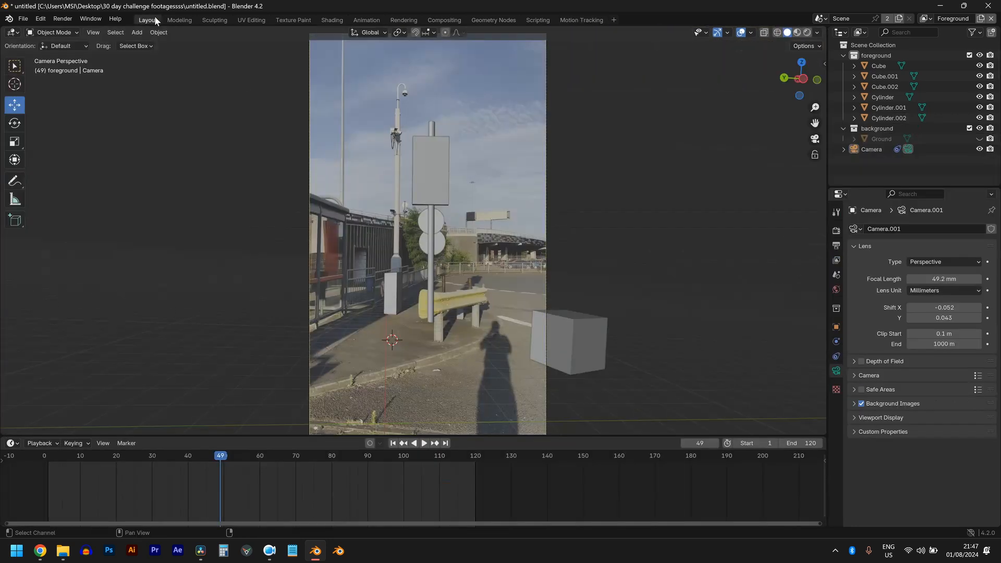
pyautogui.click(750, 33)
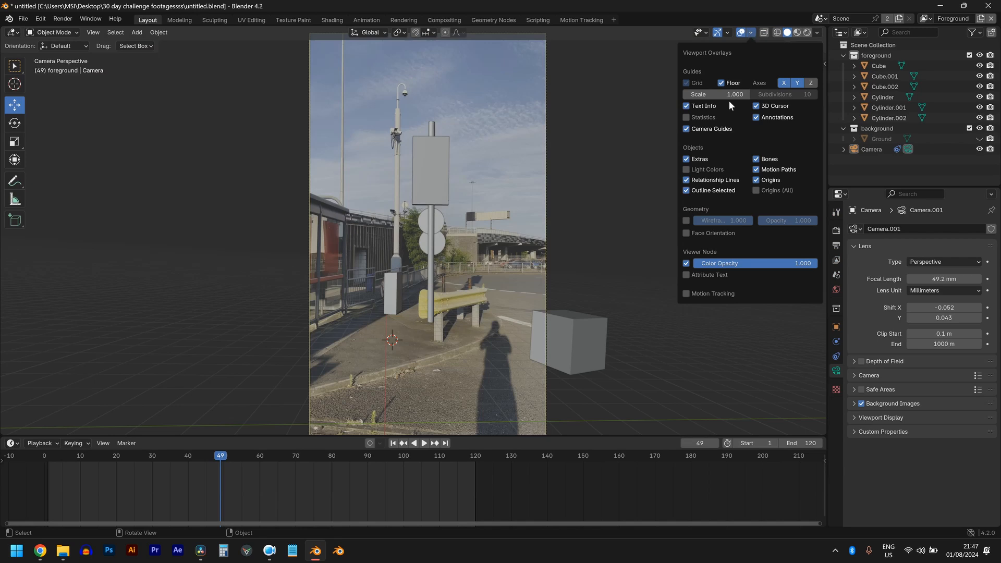
pyautogui.click(686, 294)
pyautogui.scroll(3, 403, 371)
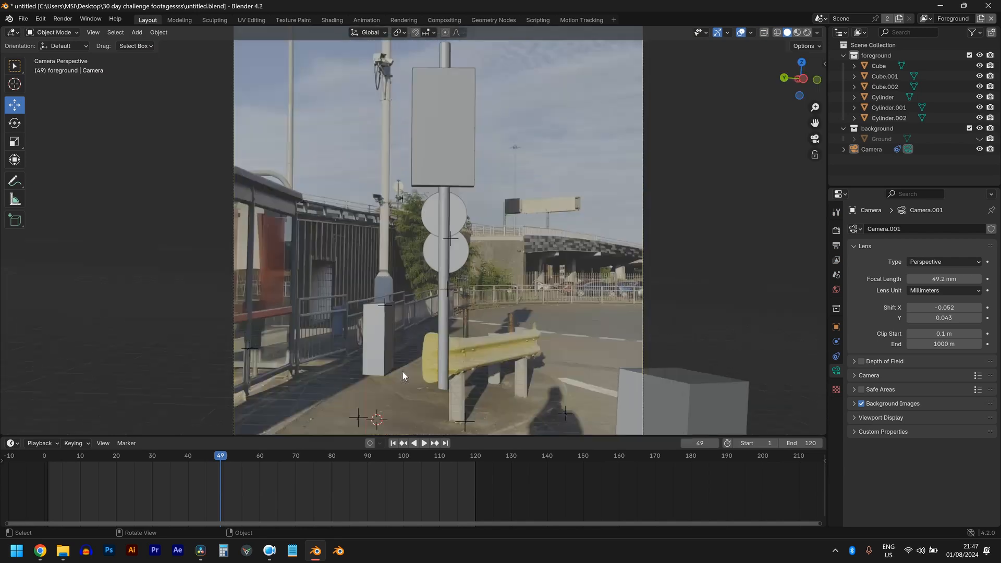
# - Snap the 3D cursor to the tracking marker at the base of the guardrail's front post
pyautogui.scroll(-1, 443, 406)
pyautogui.scroll(5, 500, 212)
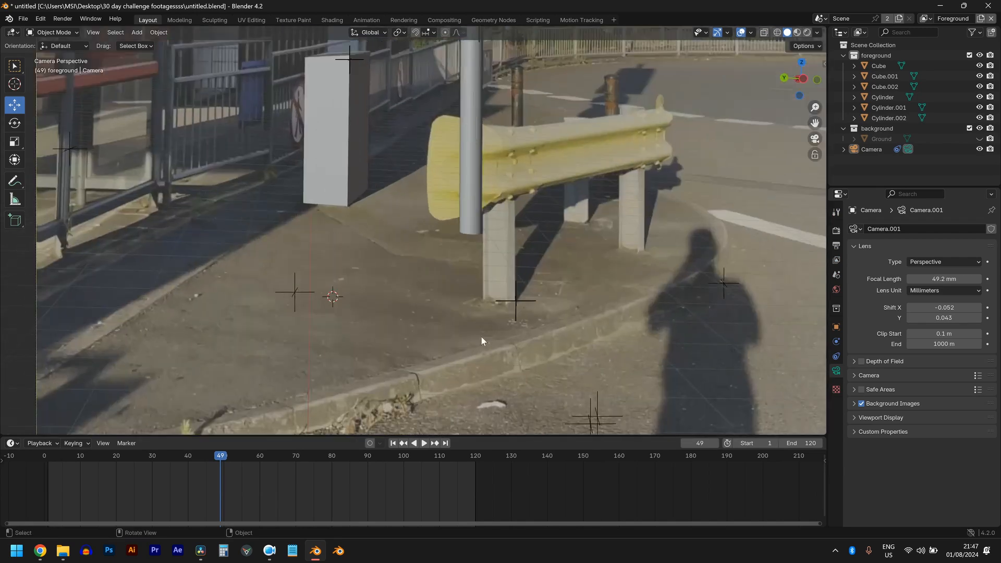
pyautogui.click(515, 311)
pyautogui.scroll(2, 515, 313)
pyautogui.keyDown('shift'); pyautogui.moveTo(566, 359); pyautogui.dragTo(501, 256, button='middle'); pyautogui.keyUp('shift')
pyautogui.keyDown('shift'); pyautogui.rightClick(460, 259); pyautogui.keyUp('shift')
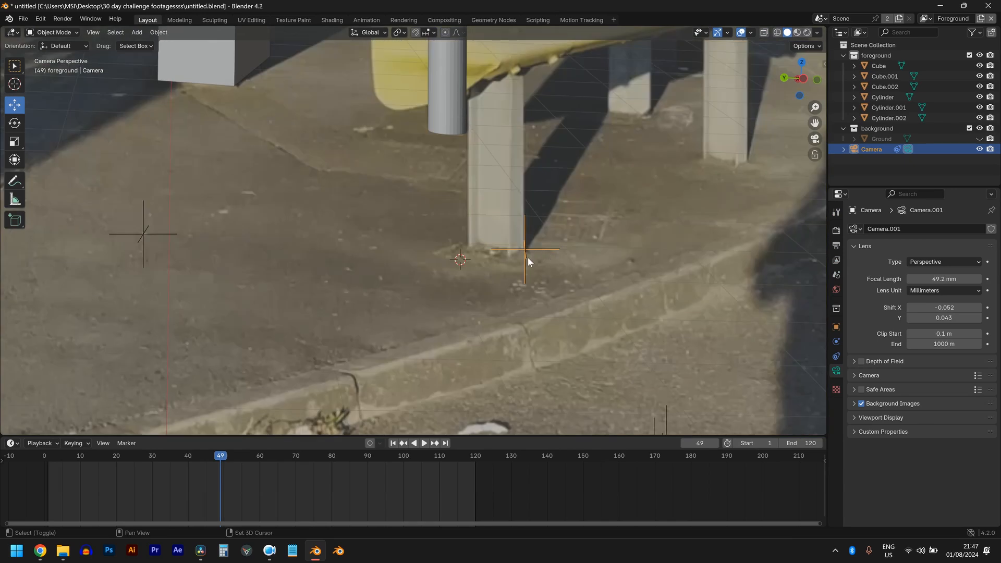
pyautogui.hotkey('shift', 's')
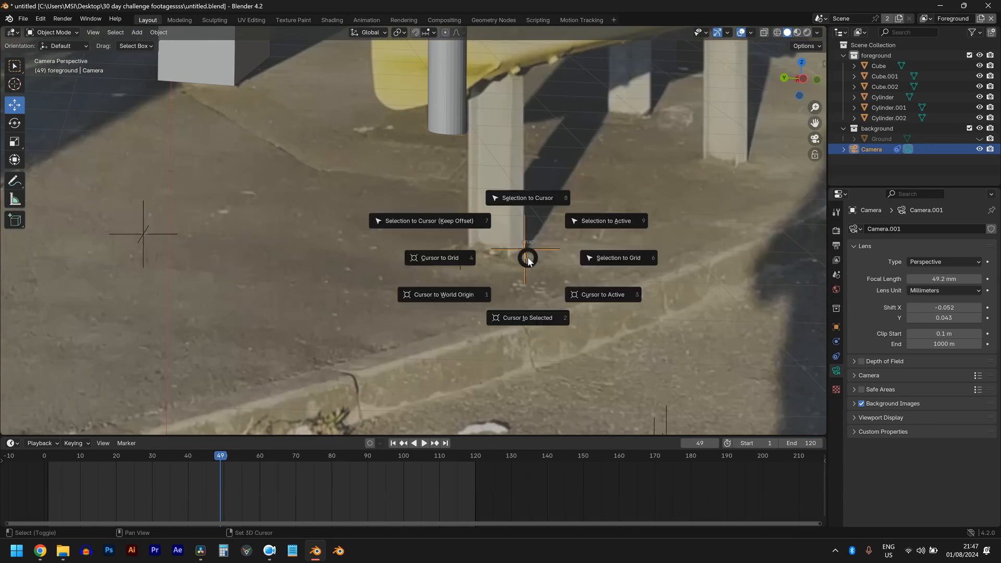
pyautogui.click(539, 316)
# - Add a cube mesh at the 3D cursor beside the front guardrail post
pyautogui.hotkey('shift', 'a')
pyautogui.moveTo(621, 218)
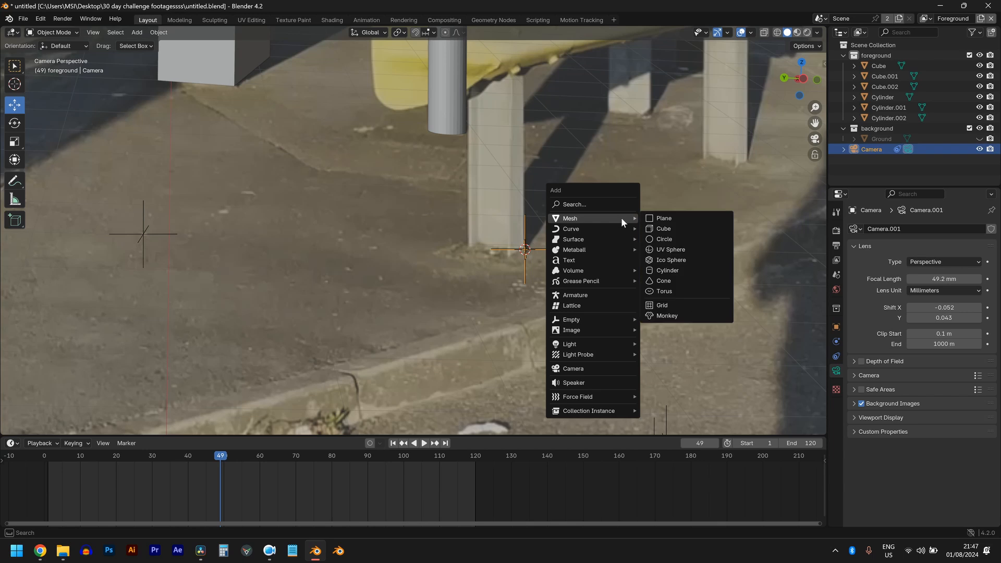
pyautogui.click(665, 230)
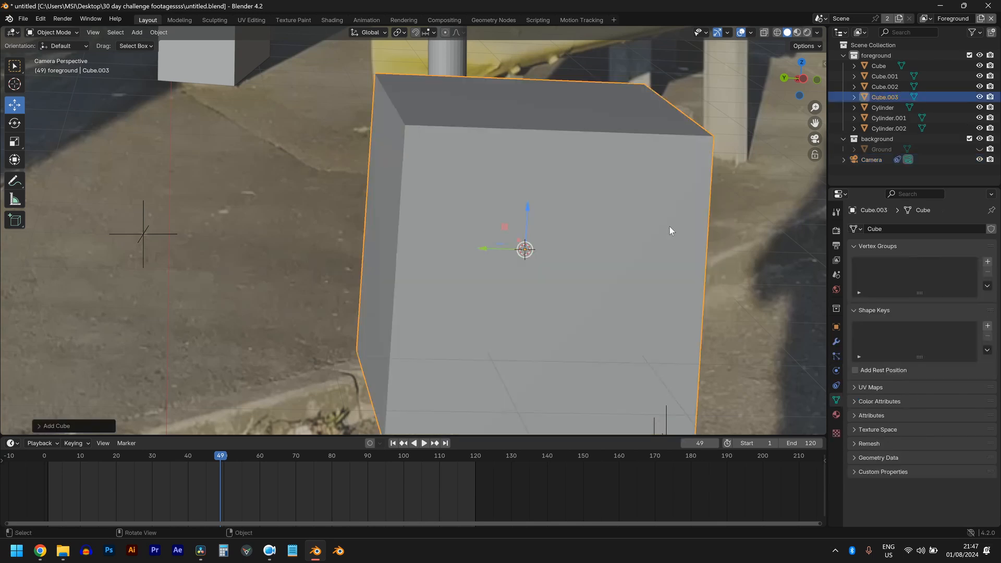
pyautogui.scroll(-3, 710, 327)
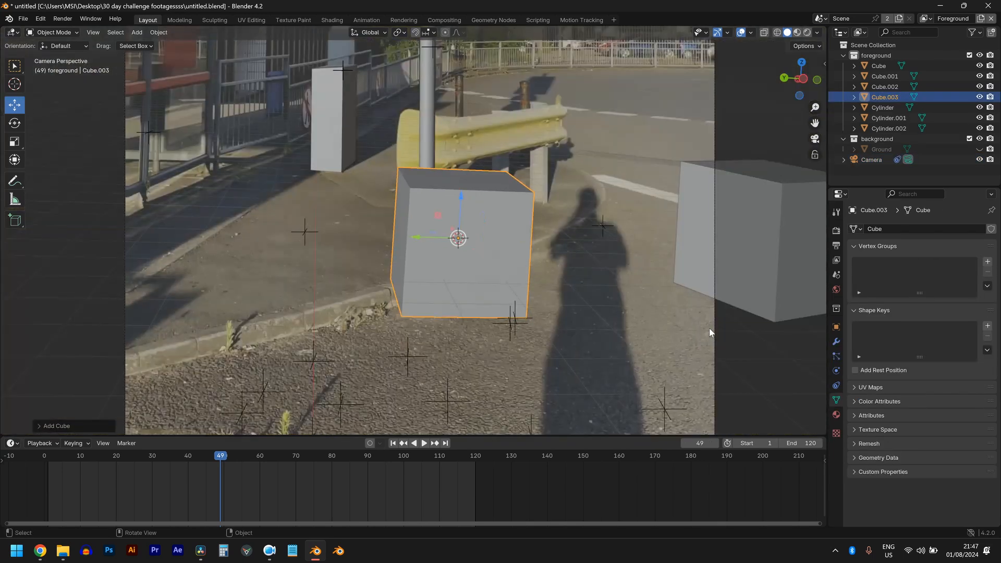
# - Raise the new cube's geometry 1 m along global Z in Edit Mode, keeping its origin at ground level
pyautogui.press('Tab')
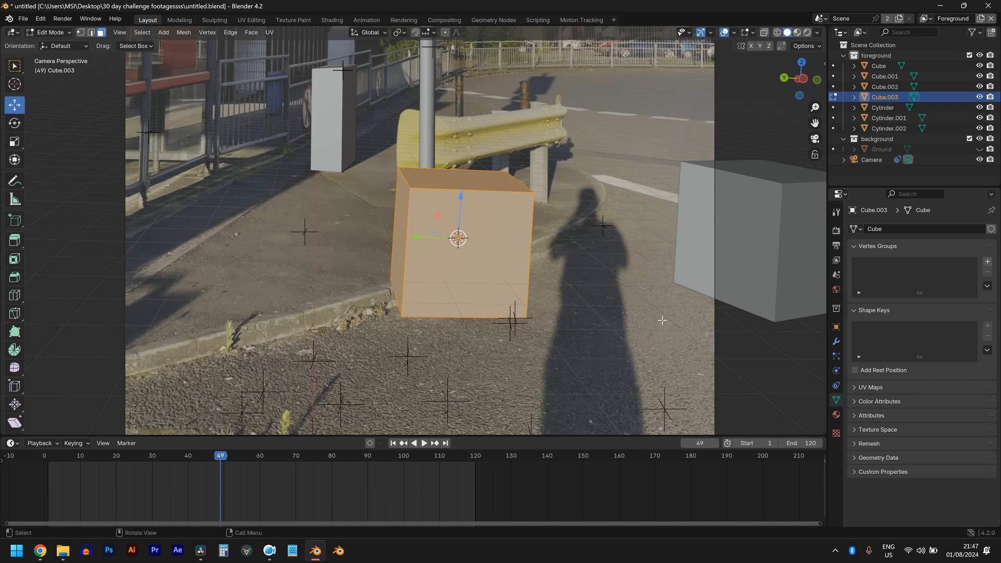
pyautogui.press('g')
pyautogui.press('z')
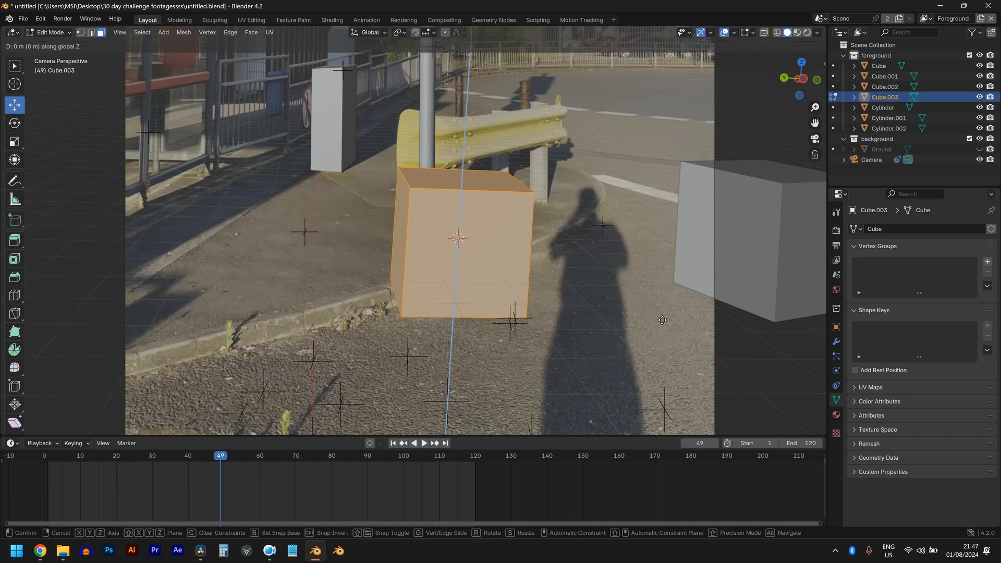
pyautogui.press('1')
pyautogui.press('Return')
pyautogui.press('Tab')
# - Scale the cube down to roughly the front post's width and rotate it about Z towards the post's orientation
pyautogui.press('s')
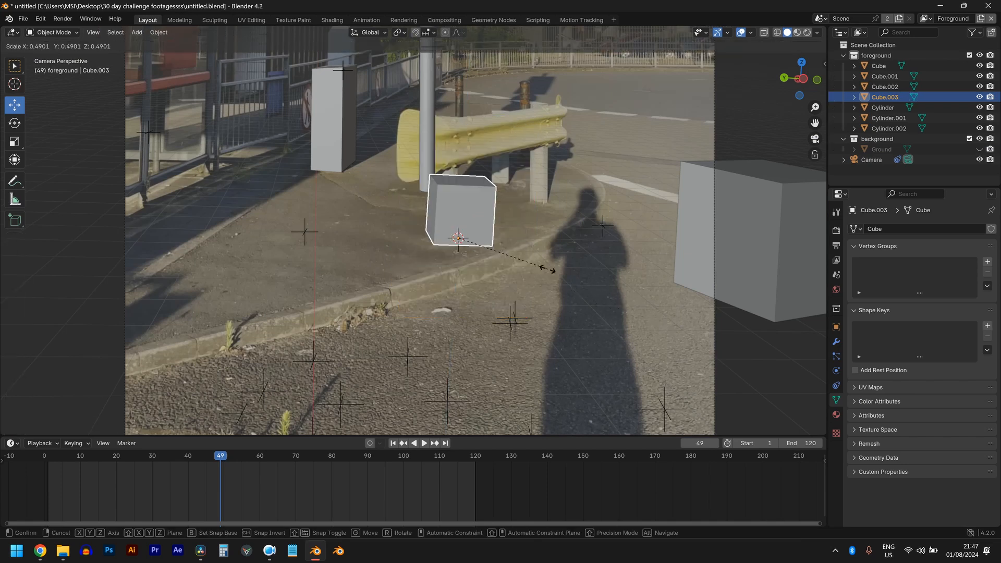
pyautogui.click(495, 242)
pyautogui.scroll(8, 496, 237)
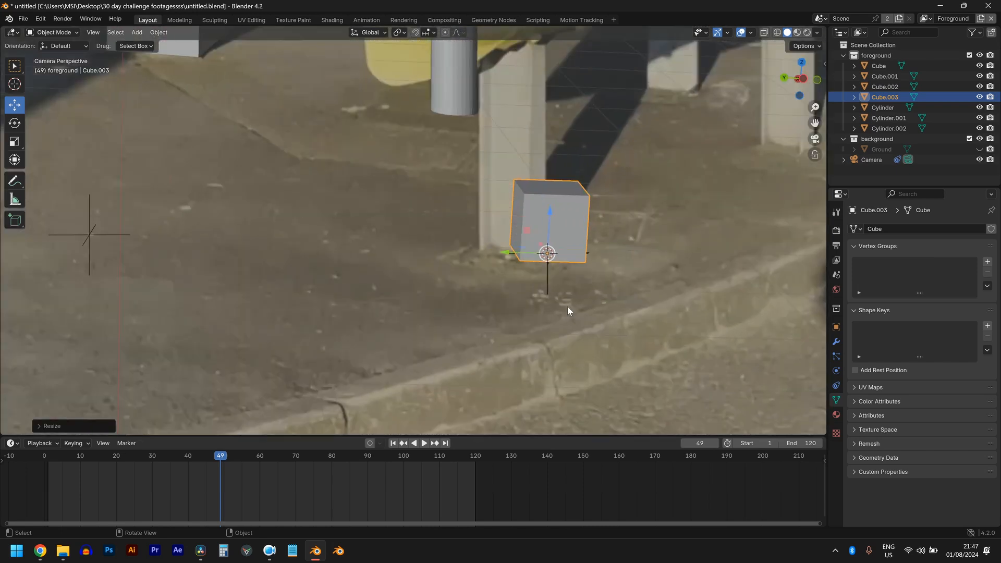
pyautogui.scroll(-2, 494, 274)
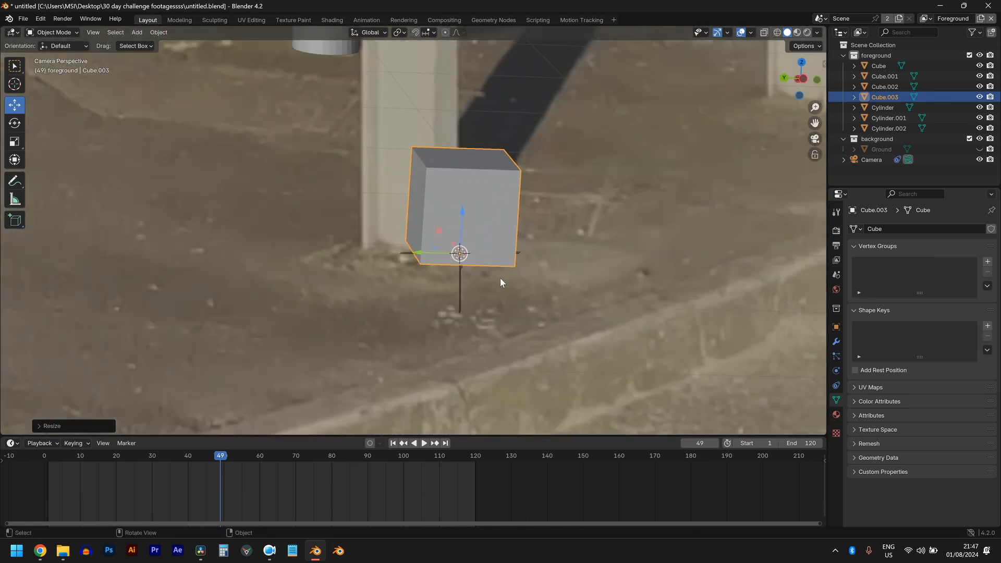
pyautogui.press('r')
pyautogui.press('z')
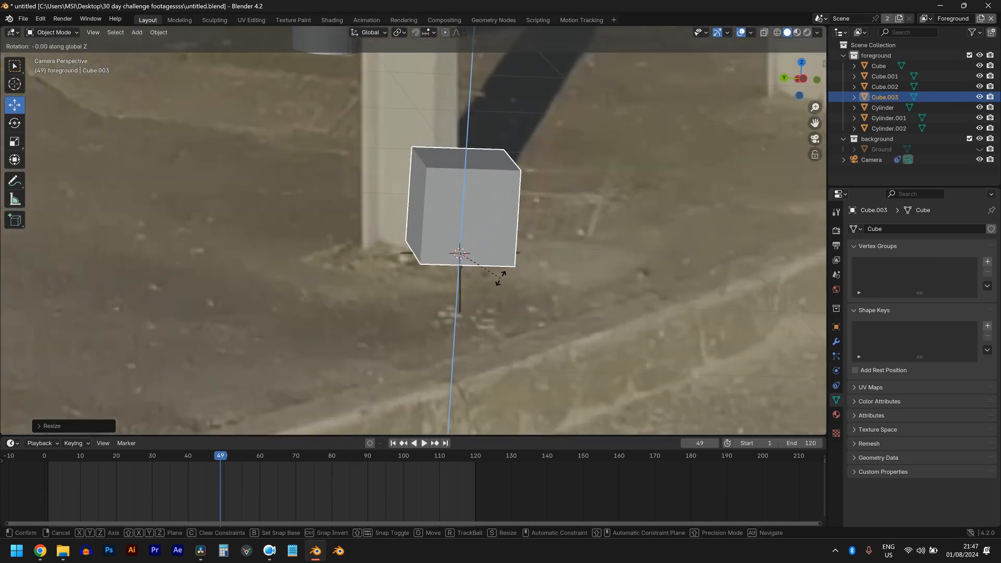
pyautogui.click(514, 254)
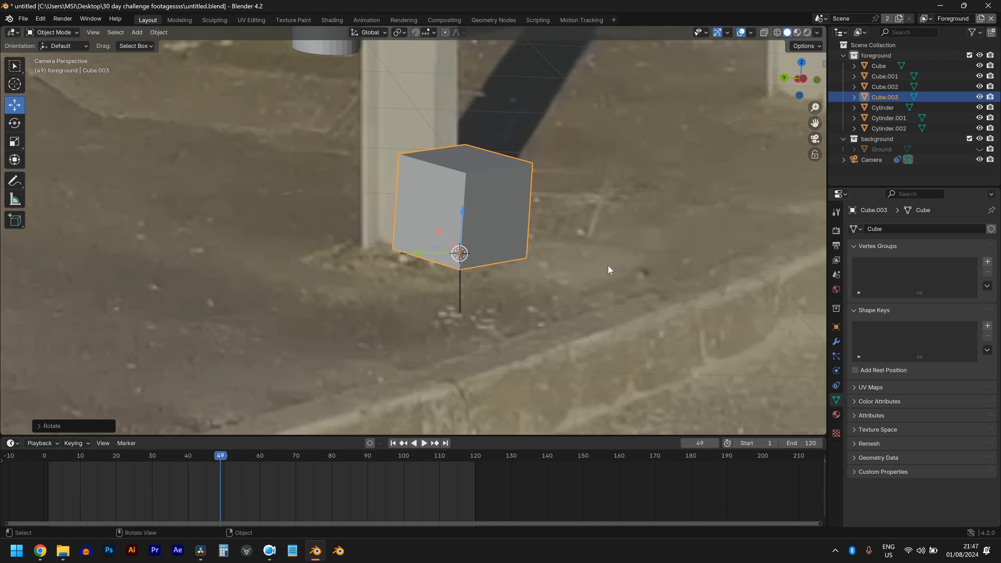
# - Switch the viewport to wireframe shading and move the cube along global Y onto the front post's base
pyautogui.press('z')
pyautogui.scroll(2, 379, 265)
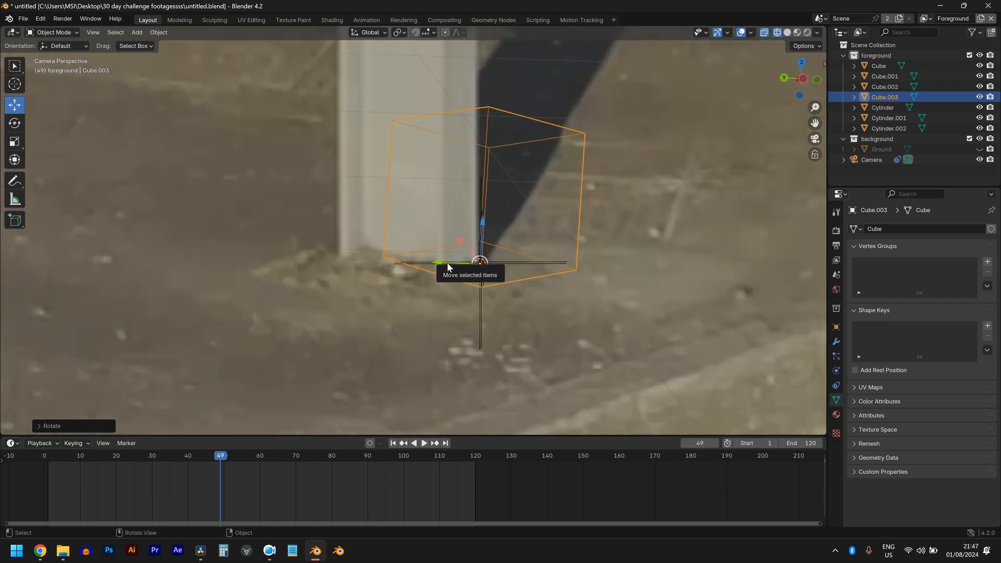
pyautogui.press('g')
pyautogui.press('y')
pyautogui.click(390, 258)
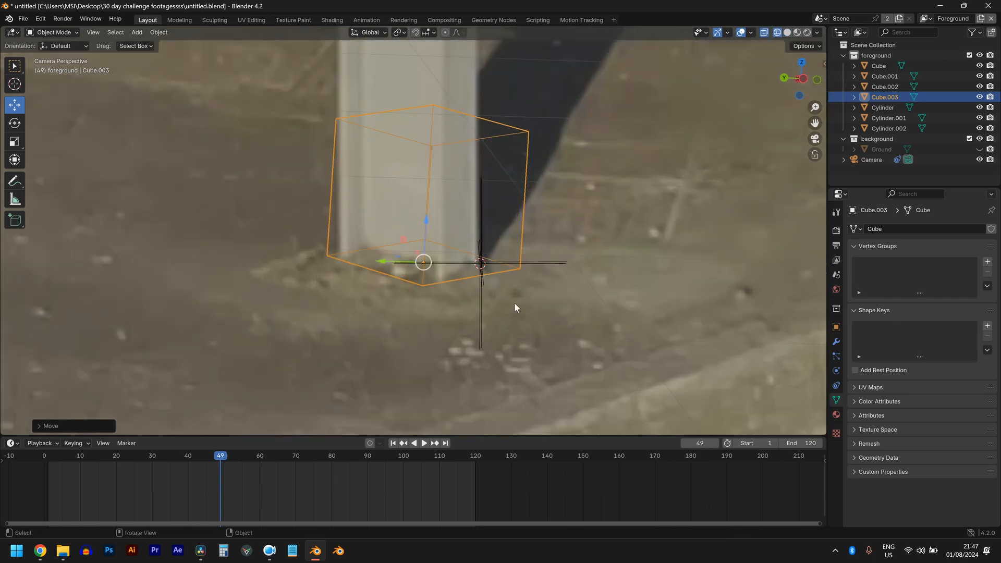
# - Rotate the cube about Z to match the front post's angle and shift it horizontally along the ground over the base
pyautogui.press('r')
pyautogui.press('z')
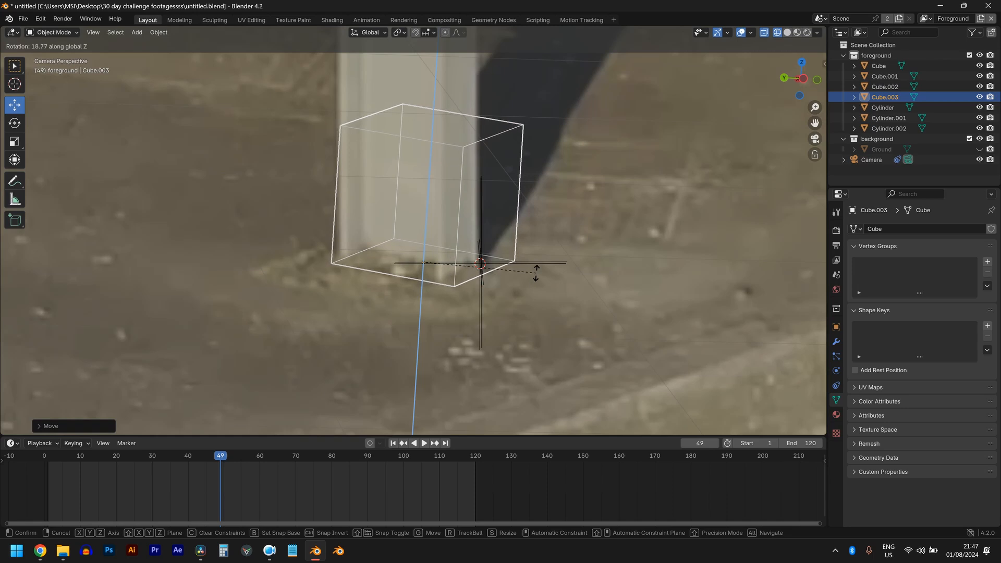
pyautogui.click(480, 267)
pyautogui.press('g')
pyautogui.press('y')
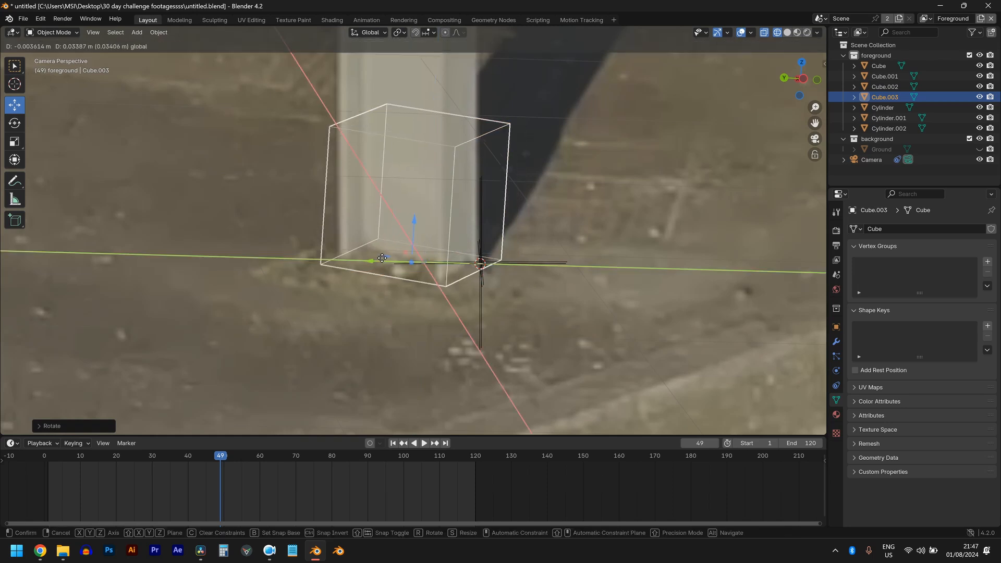
pyautogui.click(416, 300)
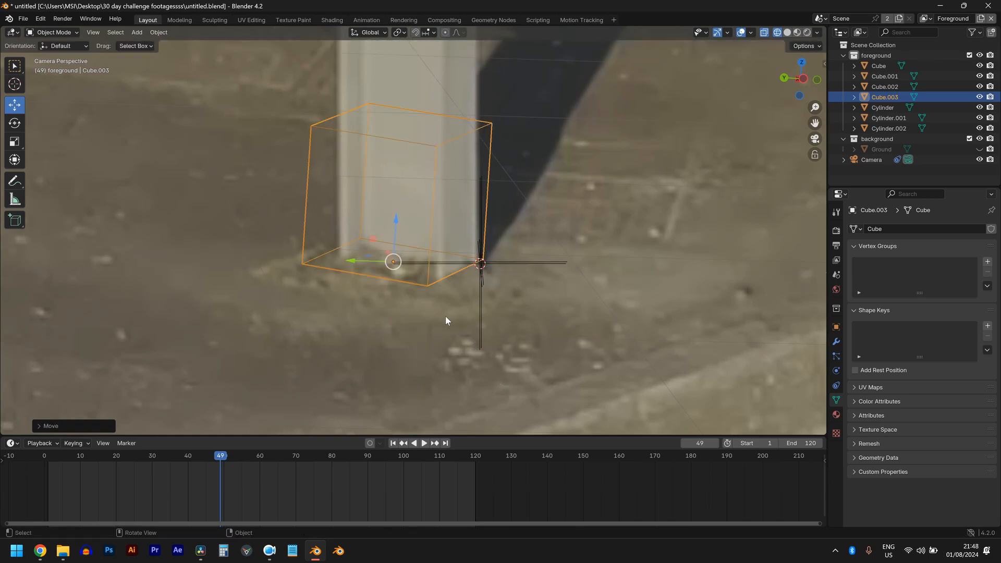
# - Move the cube about -0.08 m along its local Y axis to line up its front edges with the post's base
pyautogui.scroll(3, 477, 298)
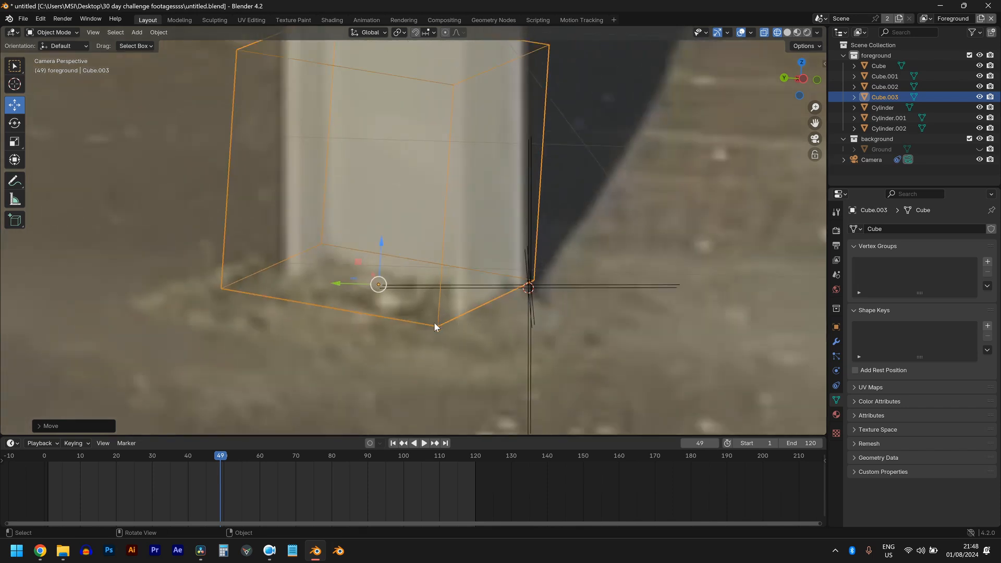
pyautogui.press('g')
pyautogui.press('x')
pyautogui.press('x')
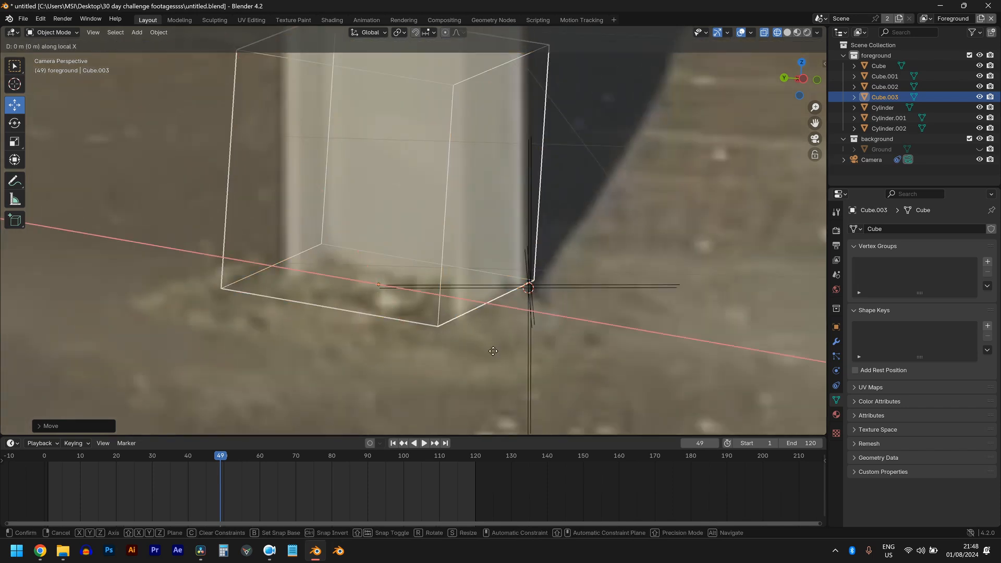
pyautogui.press('y')
pyautogui.press('y')
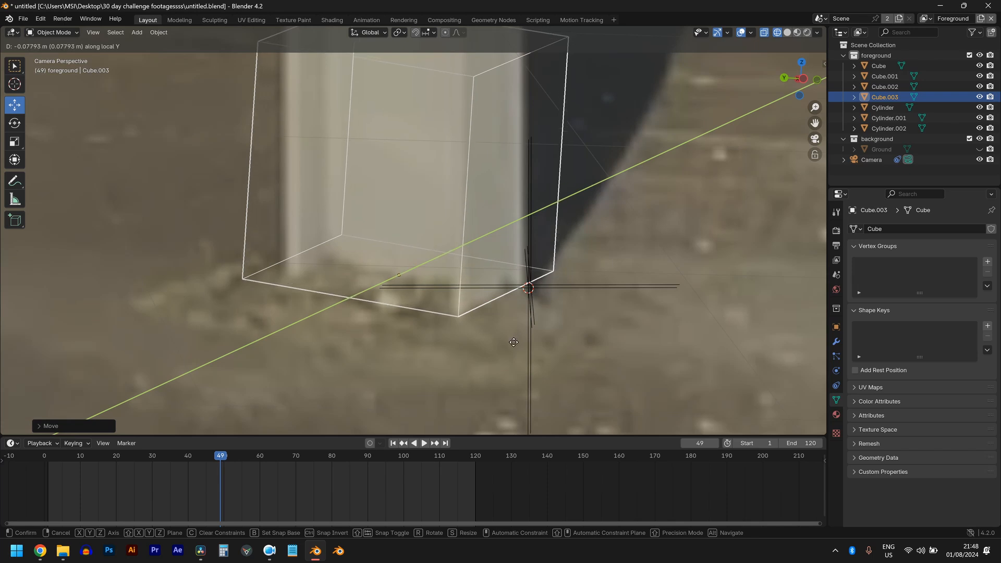
pyautogui.click(515, 342)
# - Move the cube's rear face along local Y in Edit Mode so its bottom corner meets the tracking marker at the post
pyautogui.moveTo(483, 270); pyautogui.dragTo(396, 290, button='middle')
pyautogui.scroll(4, 347, 307)
pyautogui.keyDown('shift'); pyautogui.moveTo(297, 324); pyautogui.dragTo(537, 177, button='middle'); pyautogui.keyUp('shift')
pyautogui.scroll(2, 537, 177)
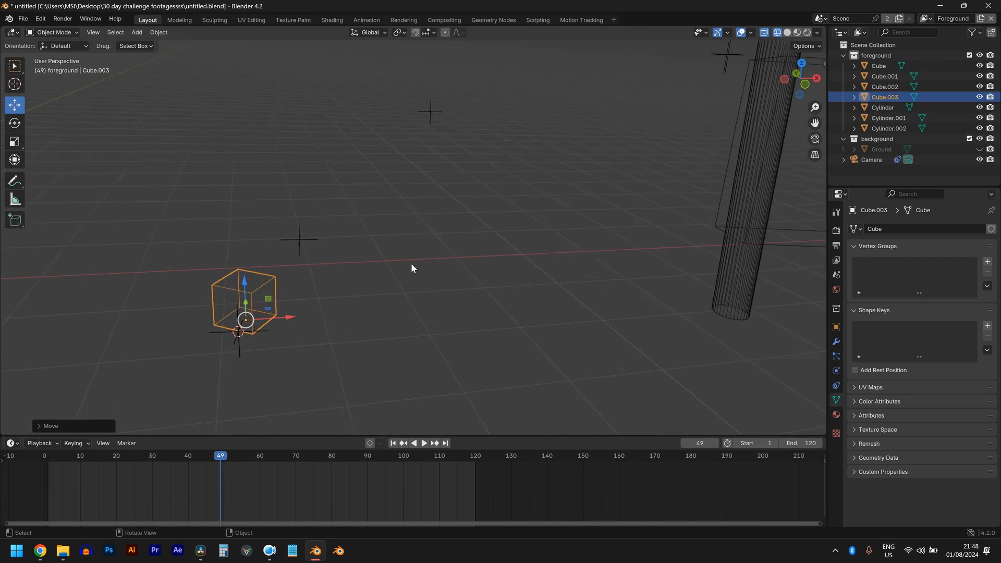
pyautogui.press('Tab')
pyautogui.click(275, 303)
pyautogui.moveTo(301, 324); pyautogui.dragTo(372, 309, button='middle')
pyautogui.press('KP_0')
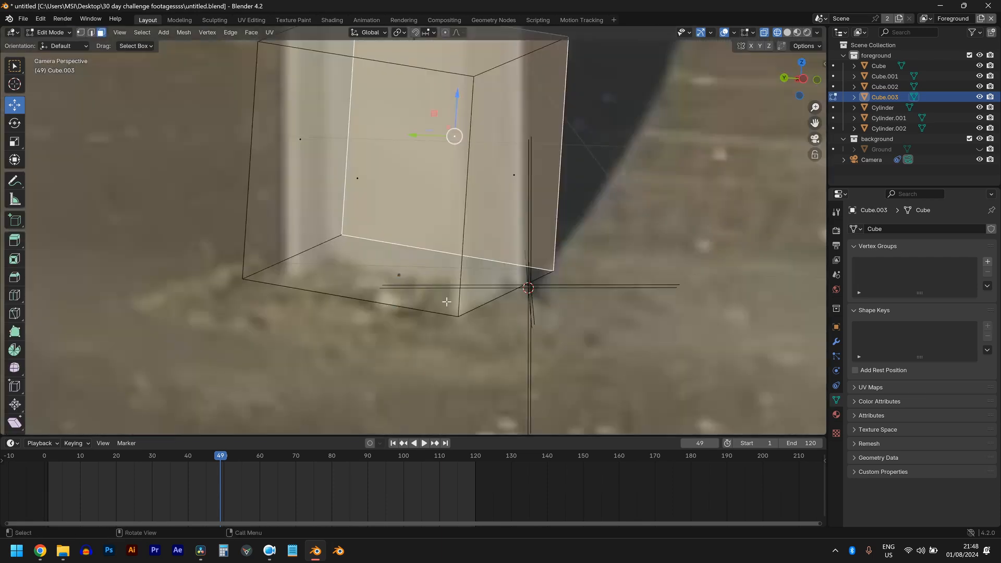
pyautogui.scroll(2, 494, 310)
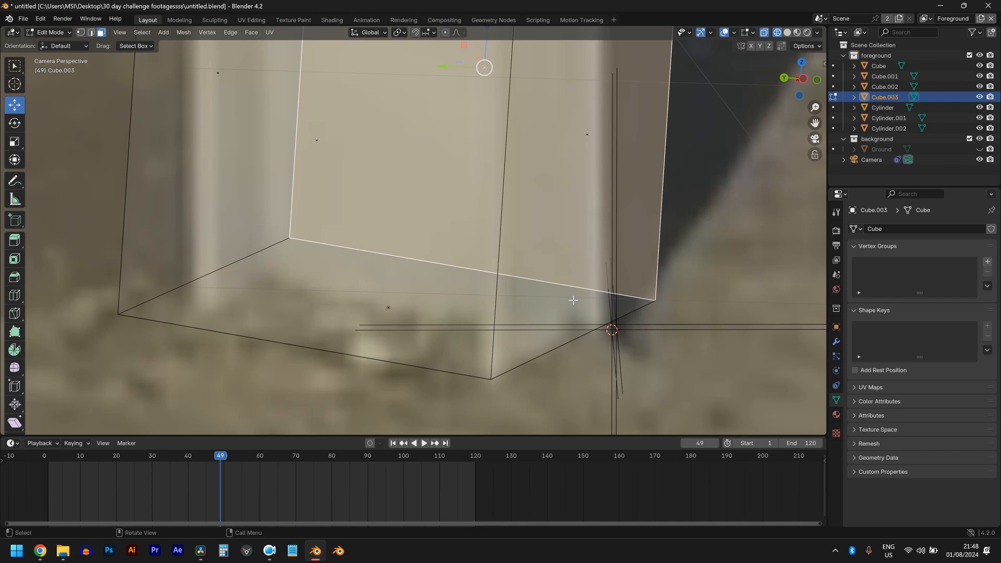
pyautogui.press('g')
pyautogui.press('y')
pyautogui.press('y')
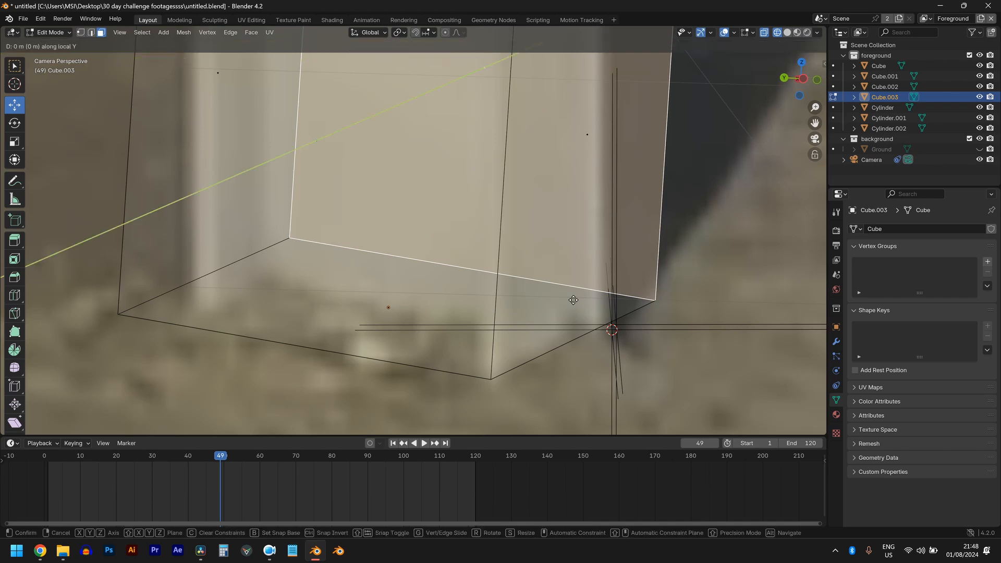
pyautogui.click(517, 326)
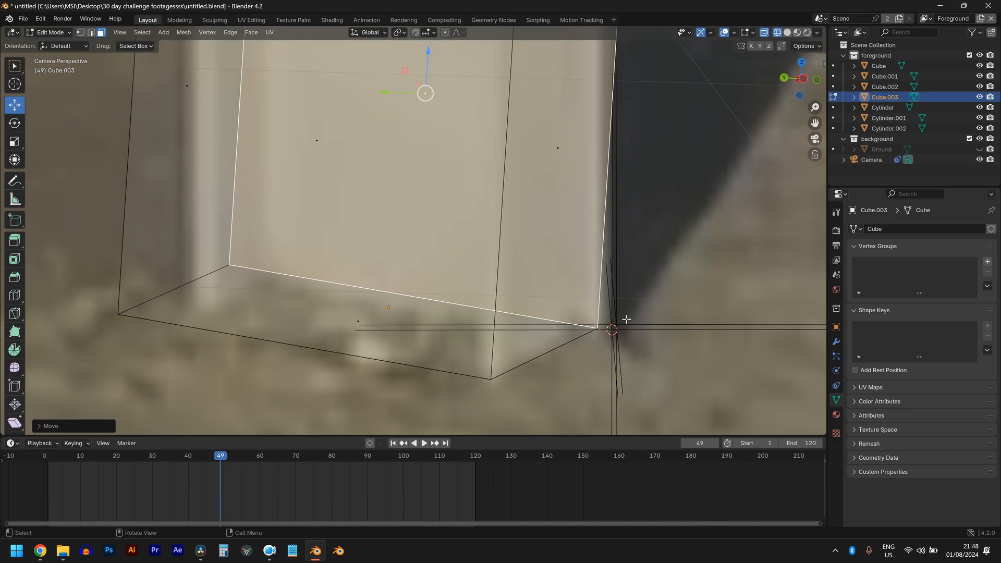
# - Move the cube's outer side face about -0.07 m along local X to match the front post's width
pyautogui.scroll(-4, 627, 319)
pyautogui.moveTo(331, 243); pyautogui.dragTo(494, 385, button='middle')
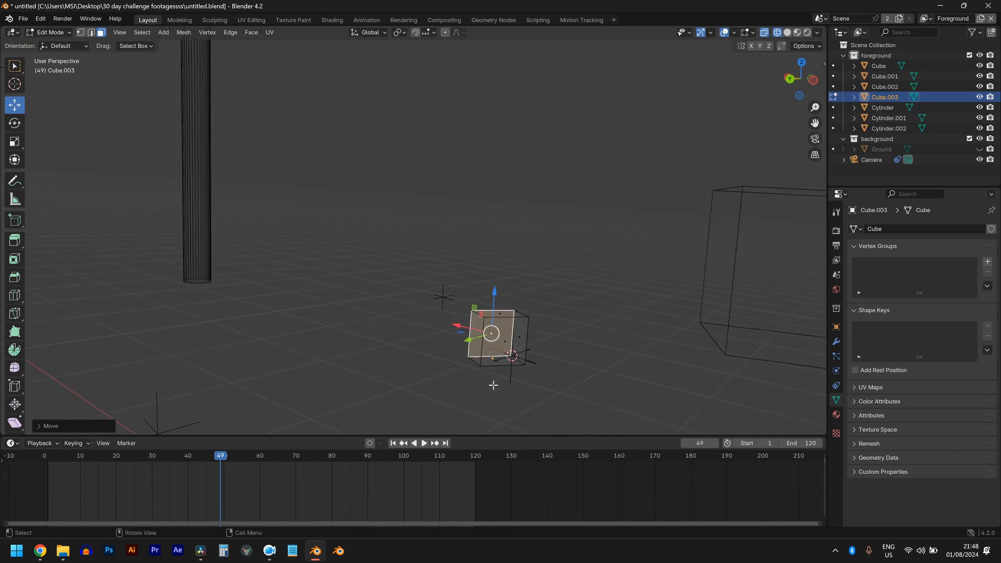
pyautogui.click(479, 355)
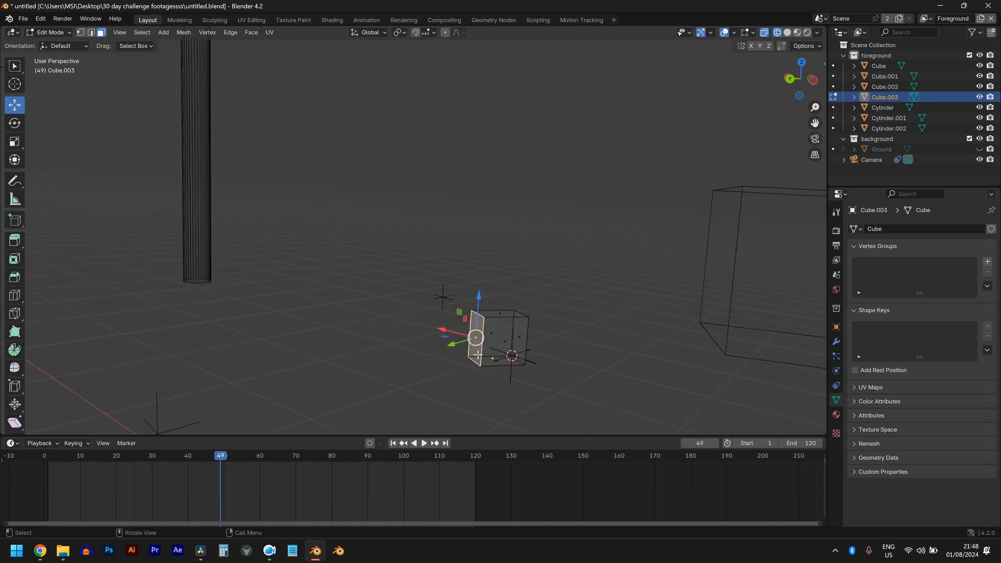
pyautogui.press('KP_0')
pyautogui.scroll(4, 407, 346)
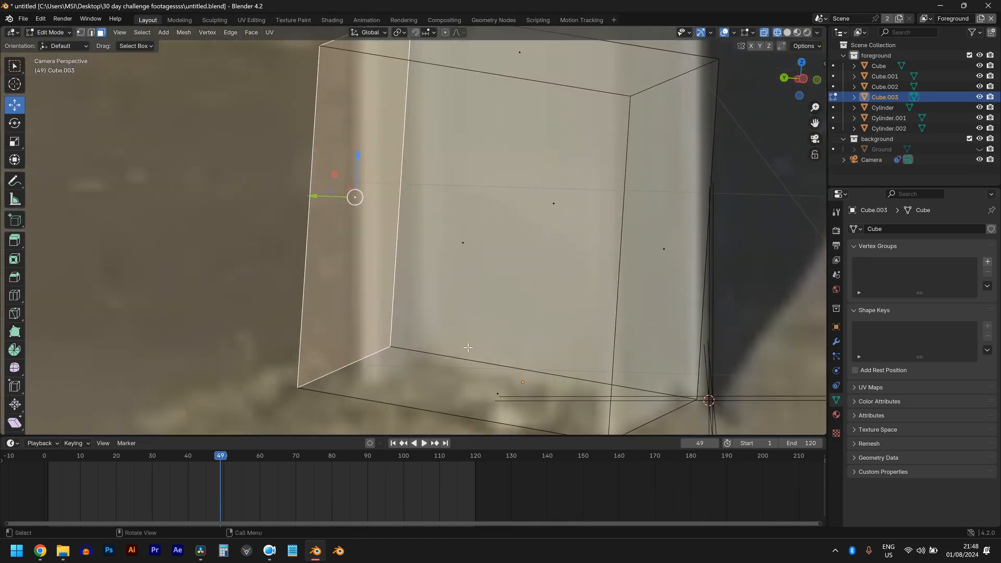
pyautogui.press('g')
pyautogui.press('x')
pyautogui.press('x')
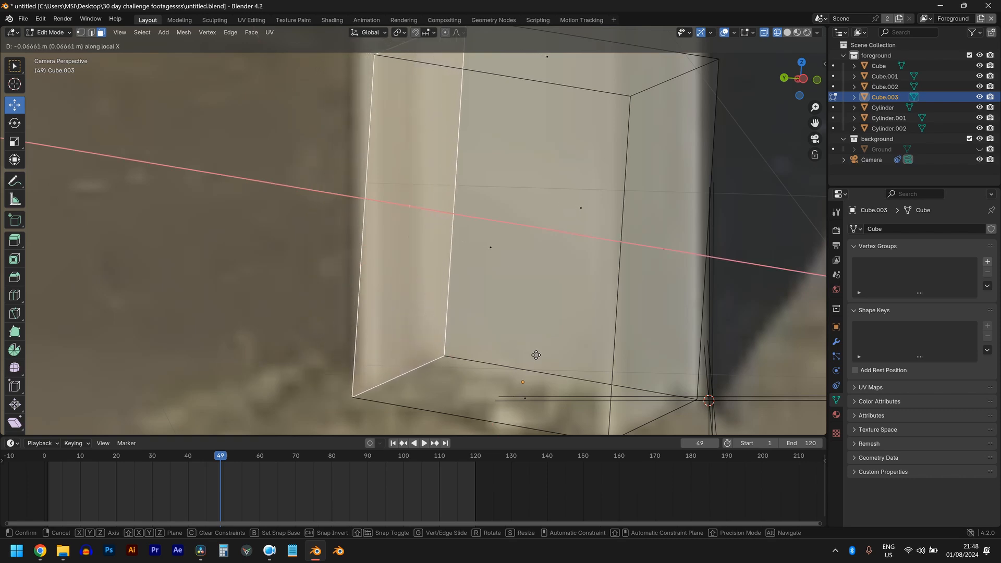
pyautogui.click(536, 352)
# - Raise the cube's top face about 1.6 m along Z to extend the block up to the guardrail's upper edge
pyautogui.scroll(-6, 533, 345)
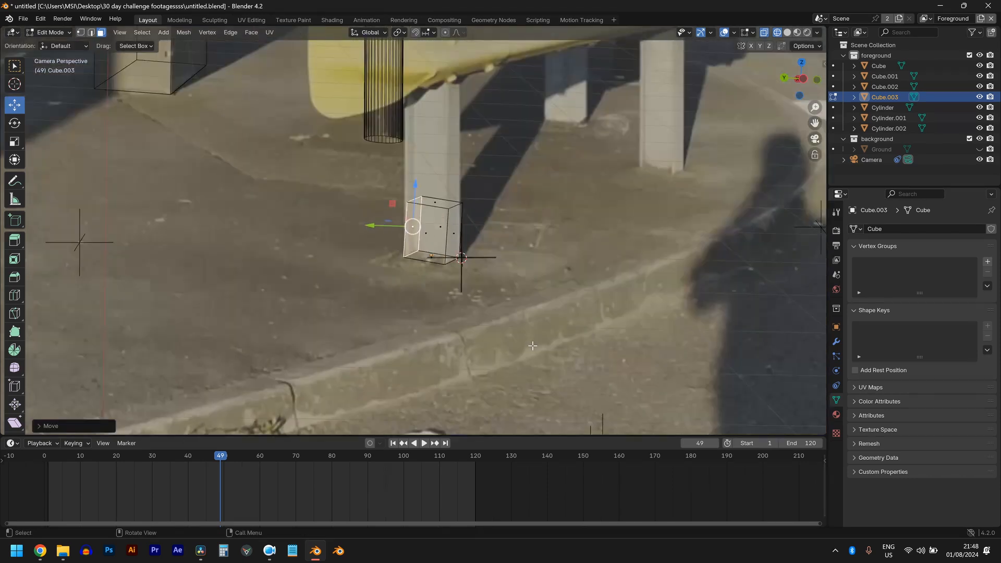
pyautogui.scroll(5, 508, 305)
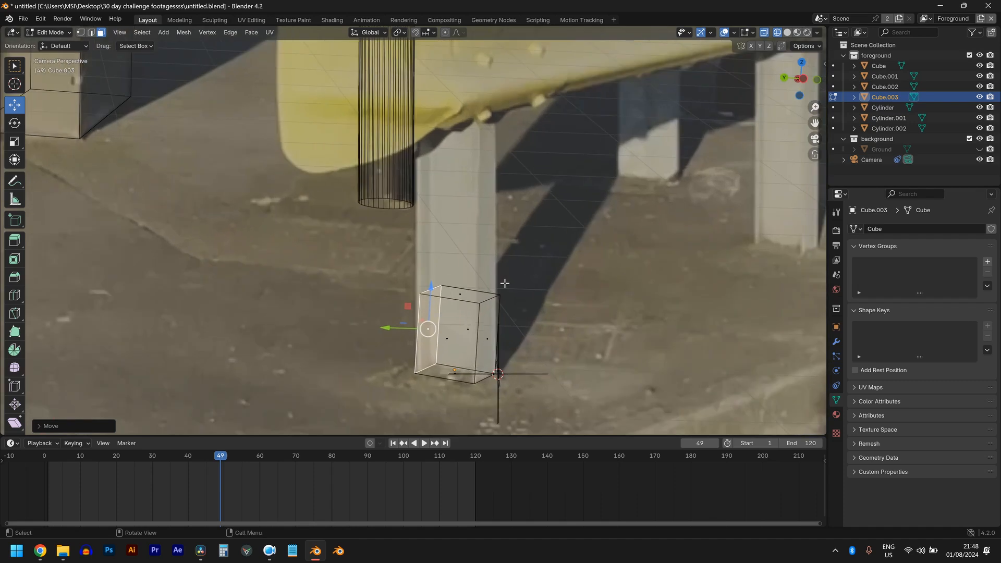
pyautogui.scroll(-3, 475, 294)
pyautogui.scroll(4, 541, 327)
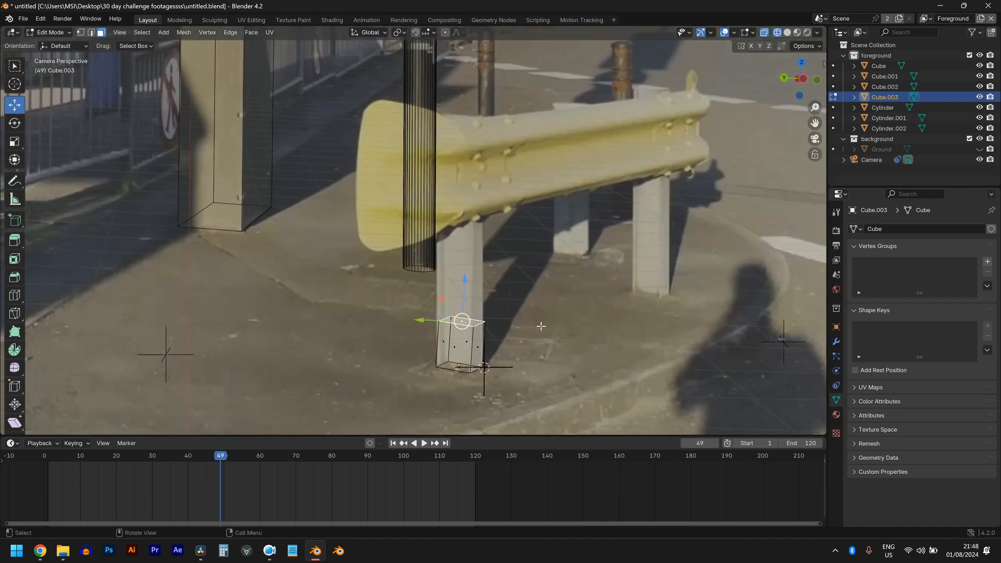
pyautogui.moveTo(469, 292); pyautogui.dragTo(473, 125)
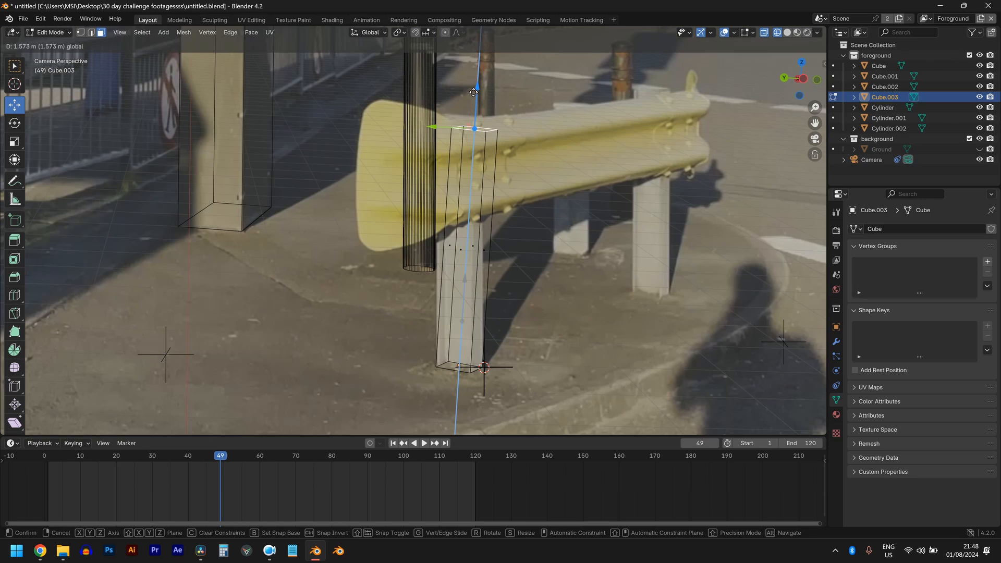
pyautogui.moveTo(469, 81); pyautogui.dragTo(471, 83)
pyautogui.scroll(1, 543, 249)
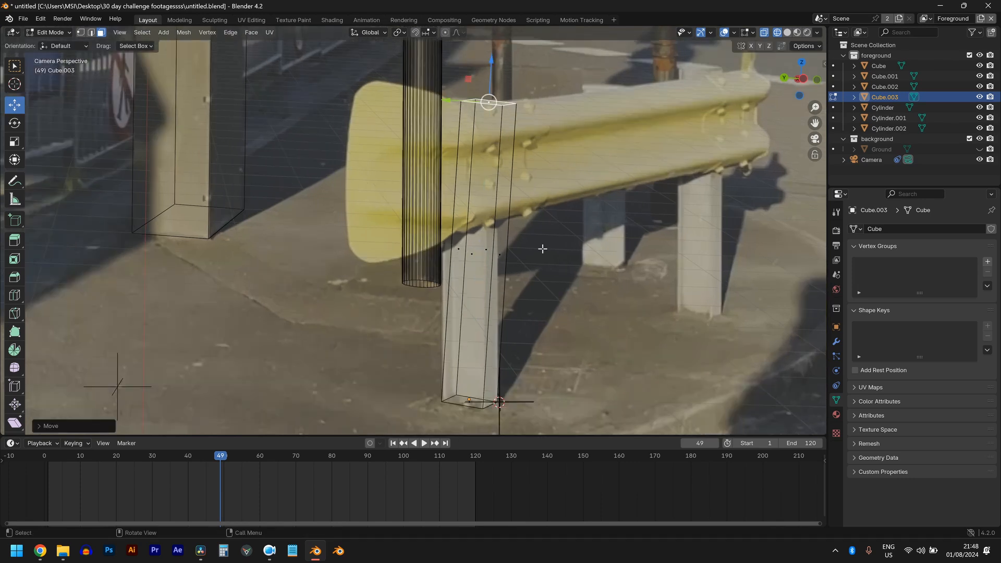
# - Move the block's top face about 0.14 m along local X to match the lean of the guardrail's front post
pyautogui.press('g')
pyautogui.press('x')
pyautogui.press('x')
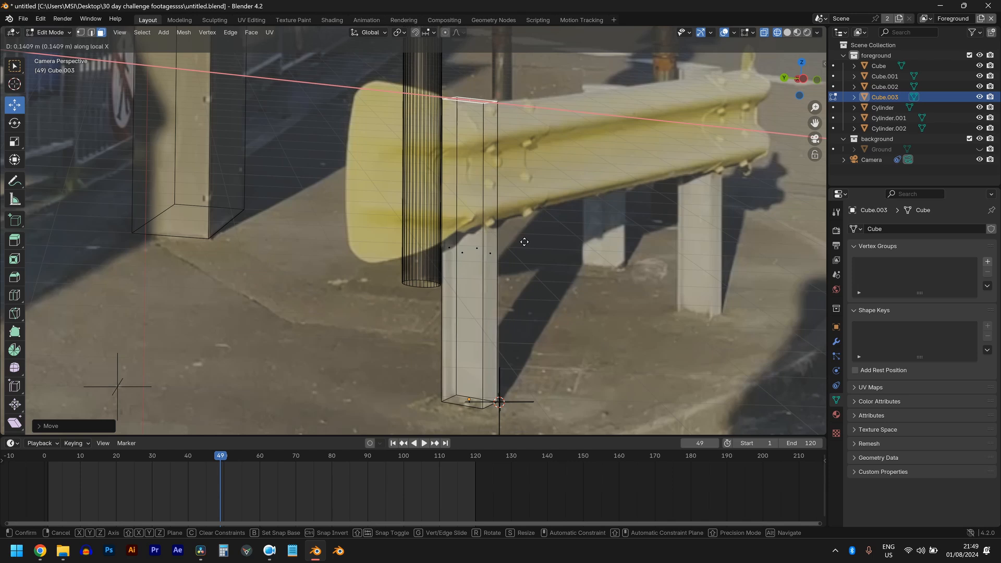
pyautogui.click(525, 242)
pyautogui.scroll(-2, 532, 310)
pyautogui.scroll(1, 526, 316)
pyautogui.scroll(-1, 517, 295)
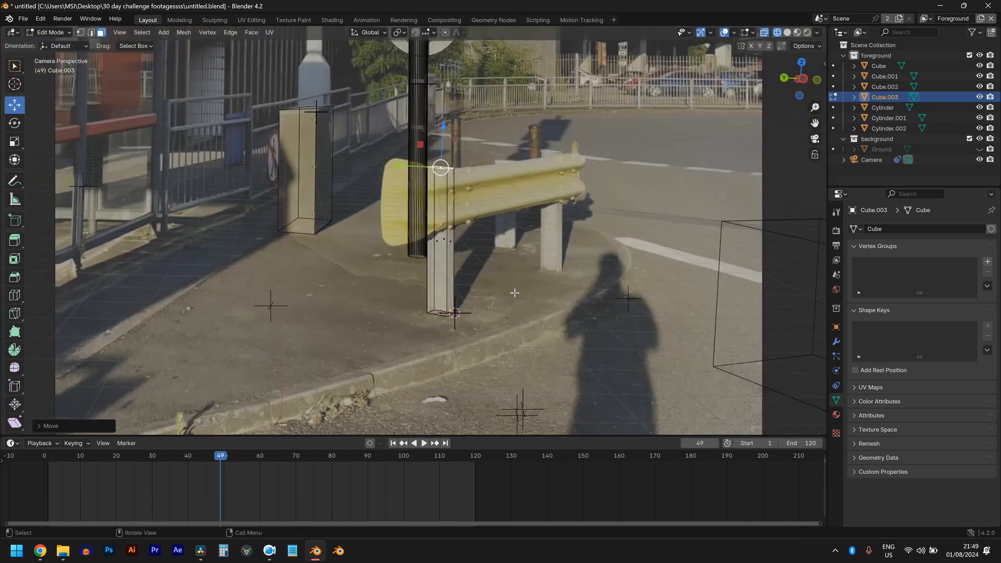
pyautogui.scroll(3, 515, 293)
# - Play the footage from frame 49 to frame 87 to check how the block follows the front post
pyautogui.press('space')
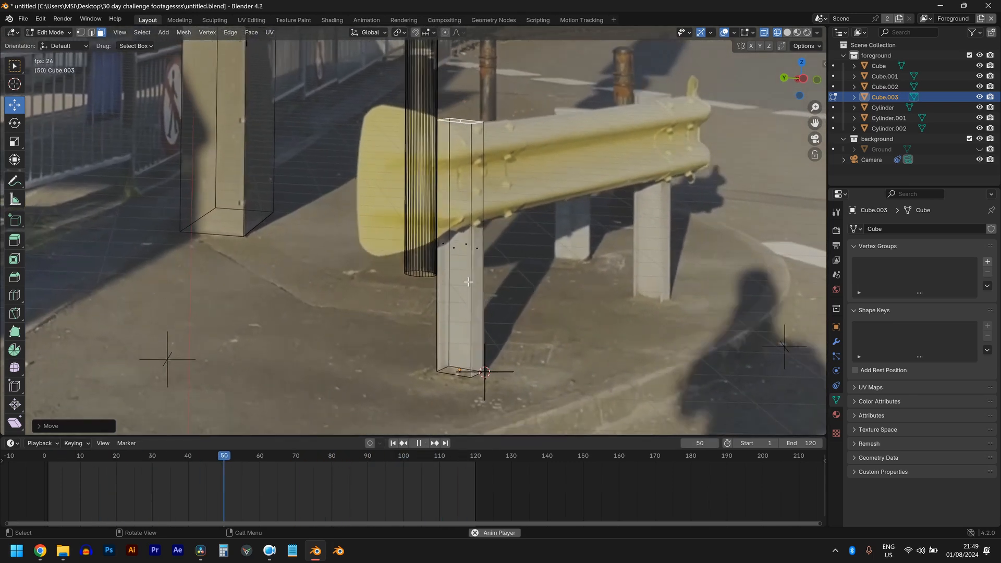
pyautogui.press('space')
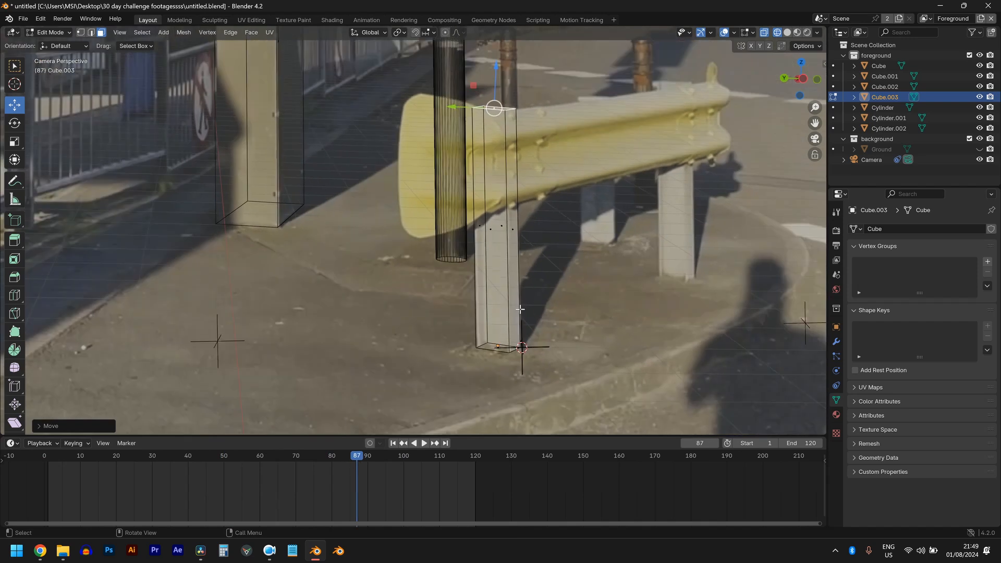
pyautogui.scroll(2, 521, 292)
# - Duplicate the front post block in Object Mode and move the copy along local Y towards the guardrail's far front post
pyautogui.press('Tab')
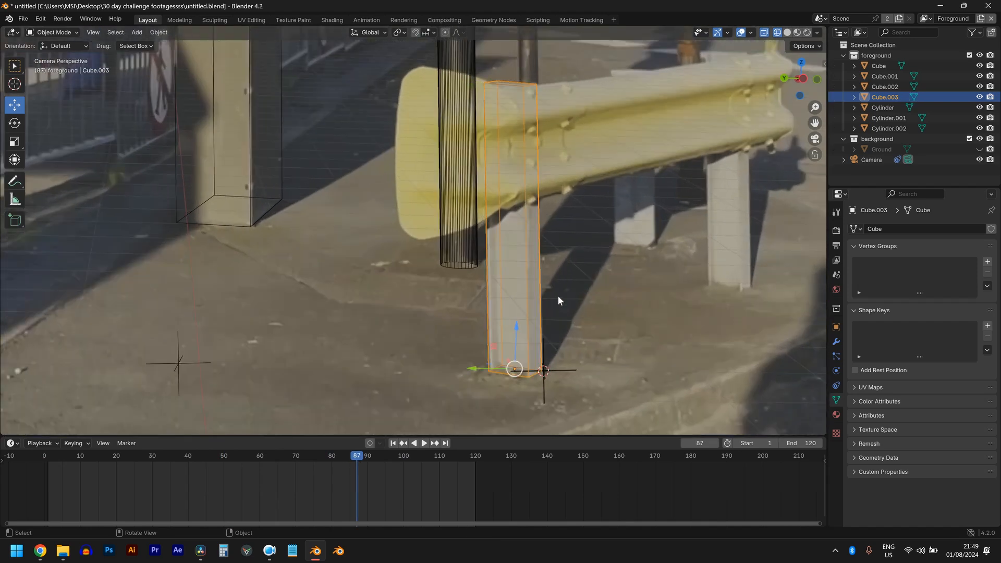
pyautogui.keyDown('shift'); pyautogui.moveTo(558, 296); pyautogui.dragTo(478, 296, button='middle'); pyautogui.keyUp('shift')
pyautogui.hotkey('shift', 'd')
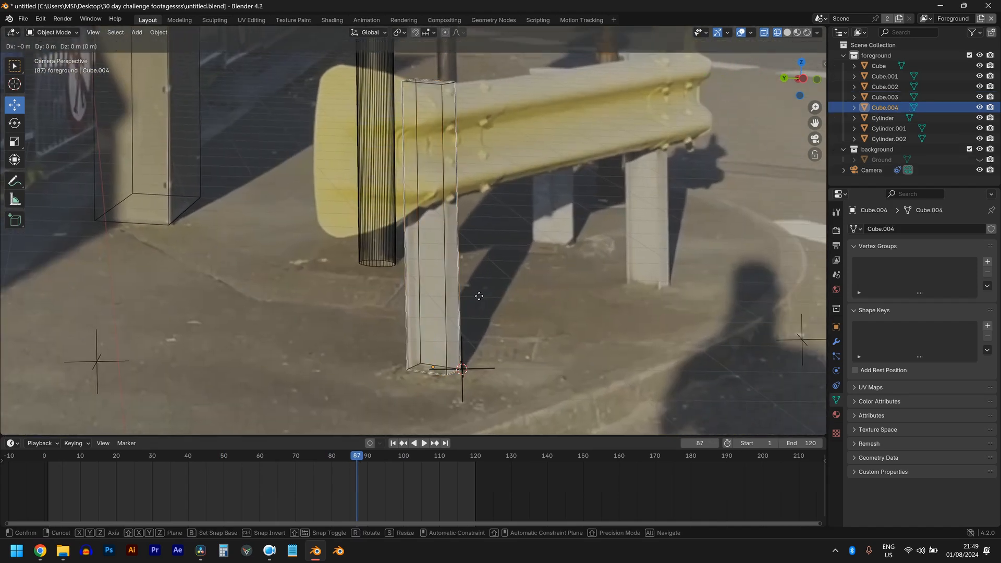
pyautogui.press('y')
pyautogui.press('y')
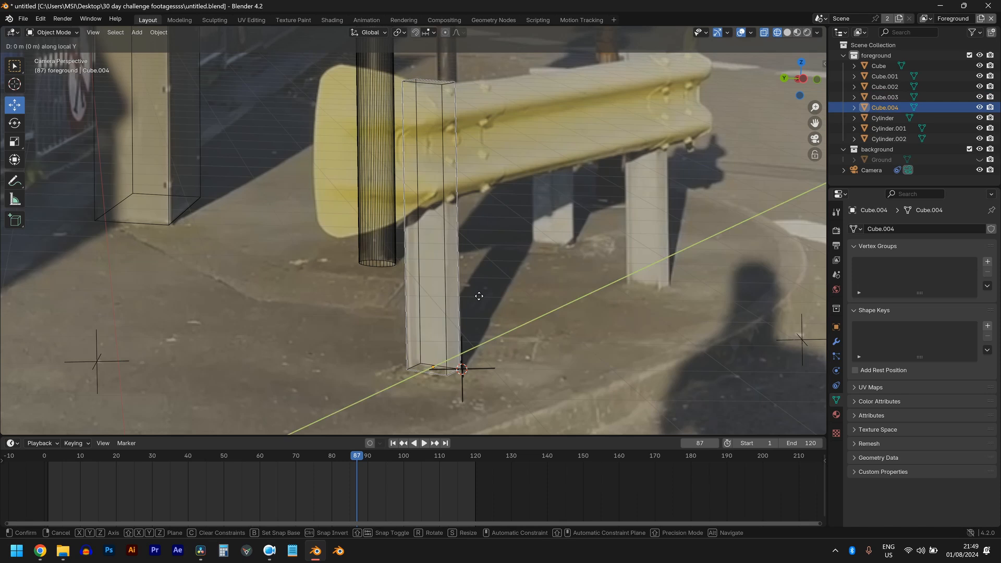
pyautogui.click(704, 271)
pyautogui.keyDown('shift'); pyautogui.moveTo(705, 271); pyautogui.dragTo(478, 265, button='middle'); pyautogui.keyUp('shift')
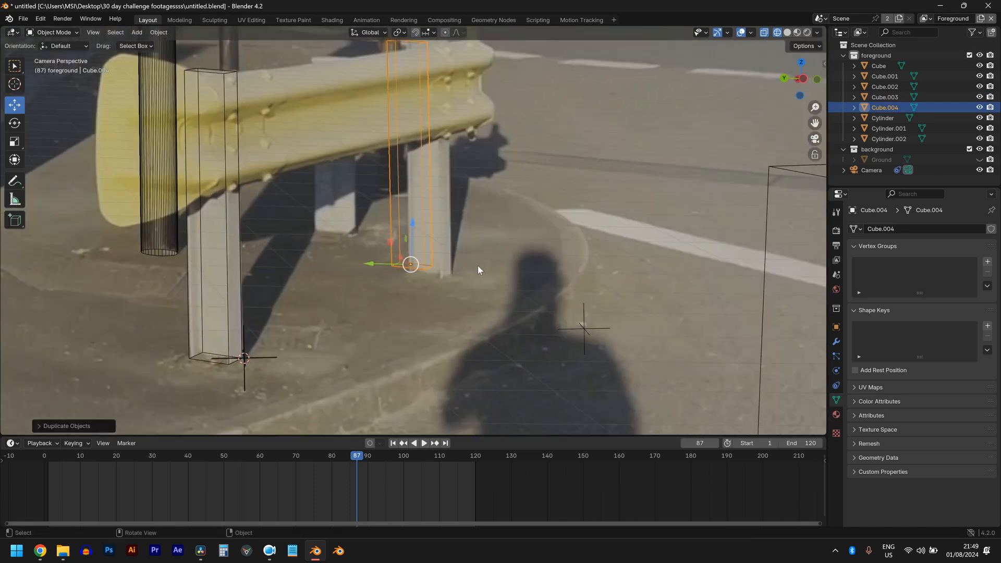
# - Shift the duplicated block about -0.24 m along local X, and along local Y until its base meets the far post's foot
pyautogui.scroll(5, 500, 344)
pyautogui.press('g')
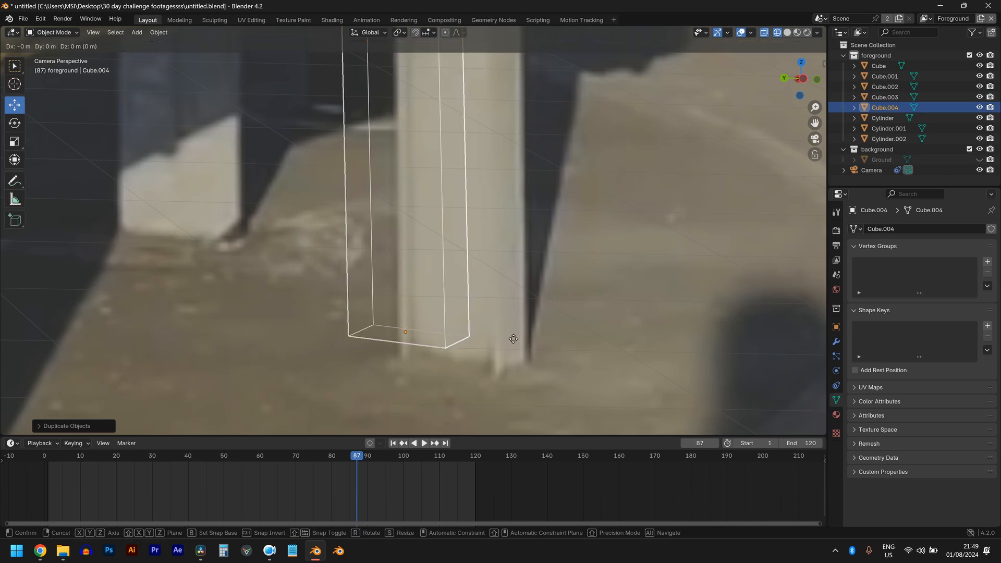
pyautogui.press('x')
pyautogui.press('x')
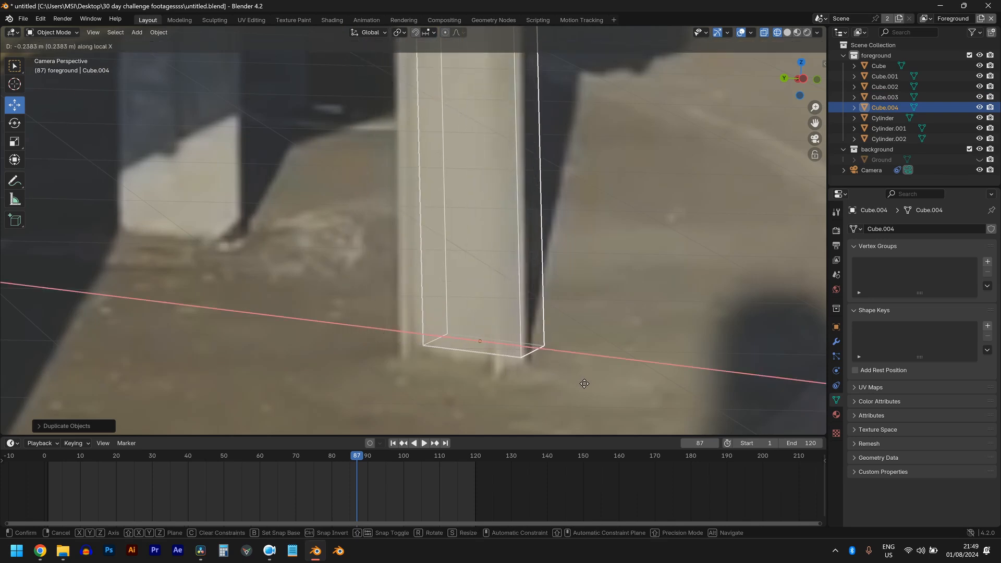
pyautogui.click(585, 387)
pyautogui.press('g')
pyautogui.press('y')
pyautogui.press('y')
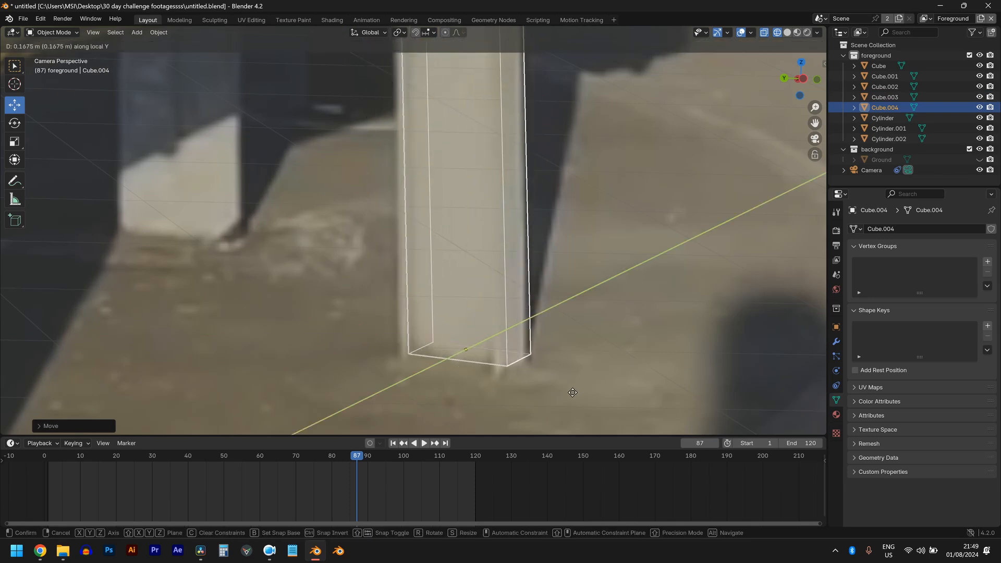
pyautogui.click(562, 399)
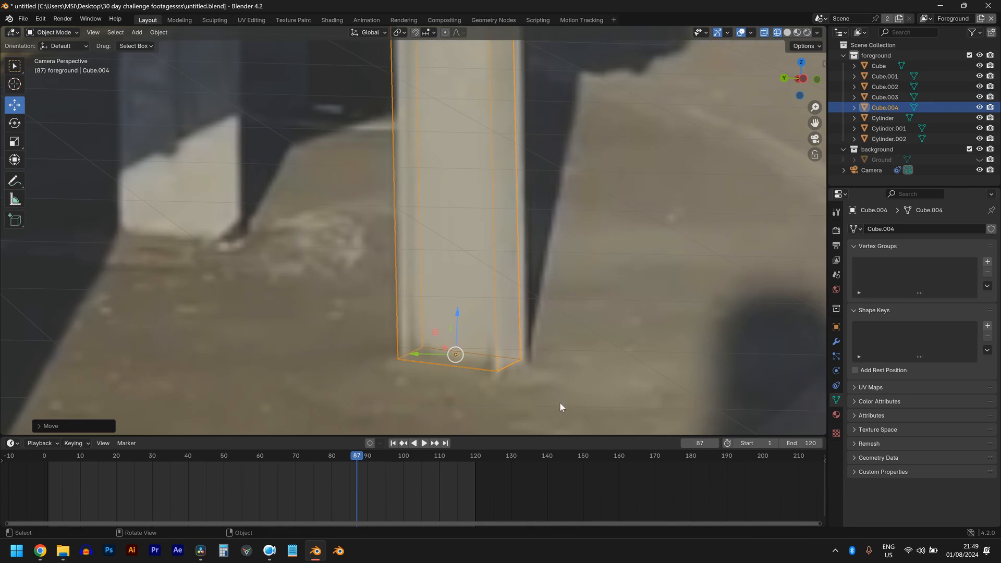
# - Nudge the duplicated block about -0.004 m along local X to refine its fit at the far post's base
pyautogui.scroll(1, 559, 402)
pyautogui.scroll(1, 549, 402)
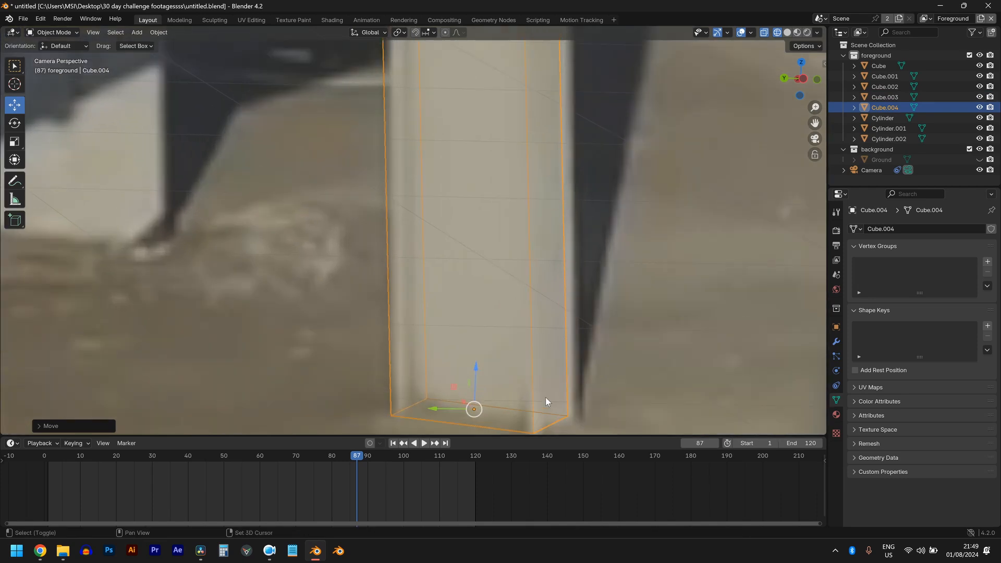
pyautogui.keyDown('shift'); pyautogui.moveTo(546, 397); pyautogui.dragTo(449, 277, button='middle'); pyautogui.keyUp('shift')
pyautogui.scroll(2, 463, 328)
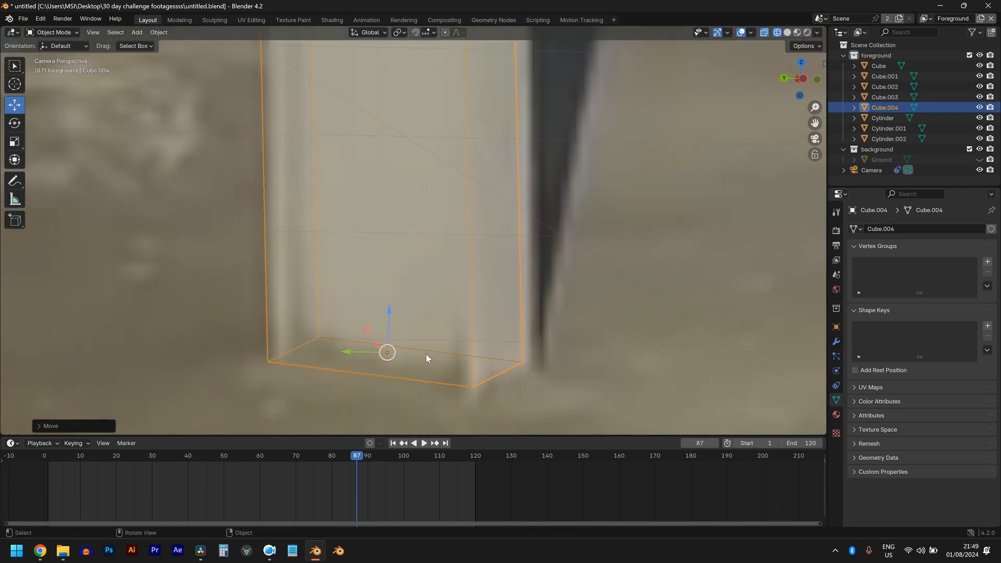
pyautogui.press('g')
pyautogui.press('x')
pyautogui.press('x')
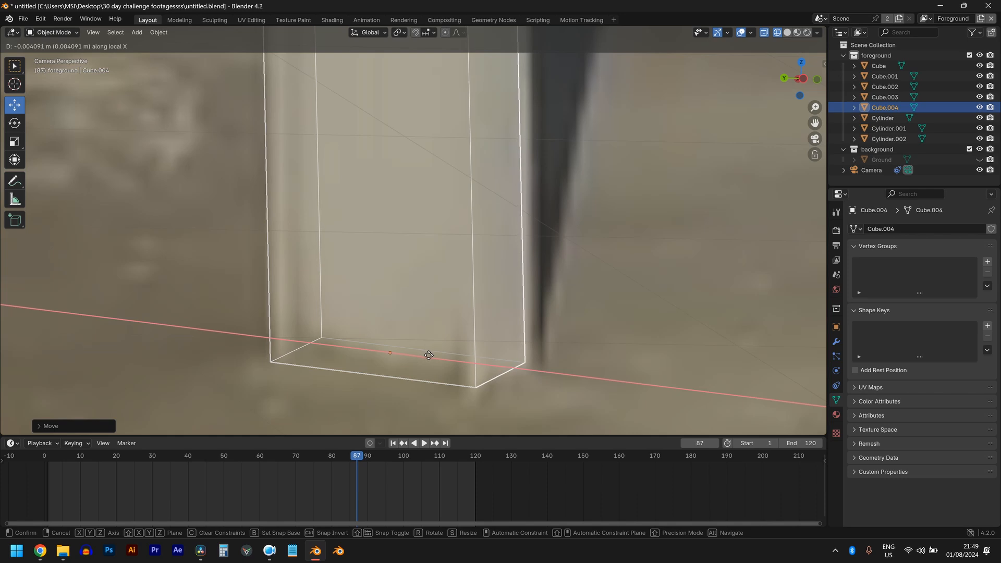
pyautogui.click(429, 356)
pyautogui.scroll(-4, 430, 355)
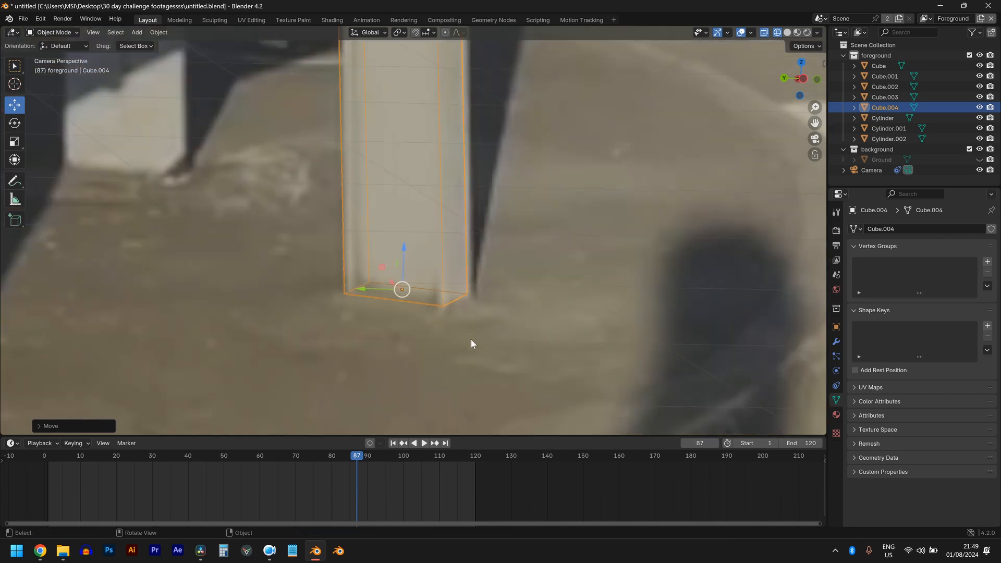
pyautogui.scroll(-2, 473, 339)
pyautogui.scroll(-2, 471, 331)
# - Try to move the duplicated block's rear face along its local axes in Edit Mode
pyautogui.press('Tab')
pyautogui.moveTo(518, 275); pyautogui.dragTo(452, 304, button='middle')
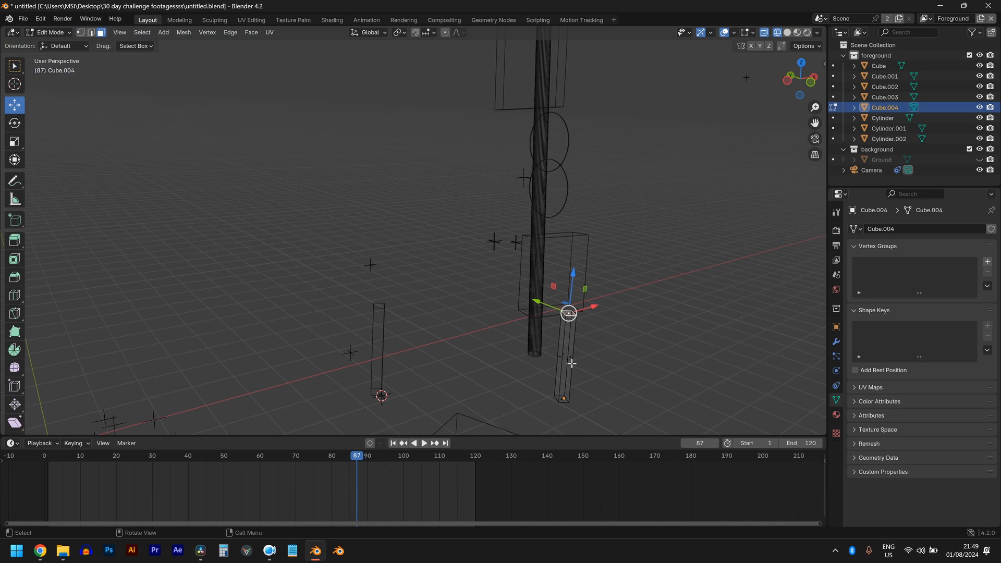
pyautogui.moveTo(572, 364); pyautogui.dragTo(504, 336, button='middle')
pyautogui.click(499, 328)
pyautogui.press('KP_0')
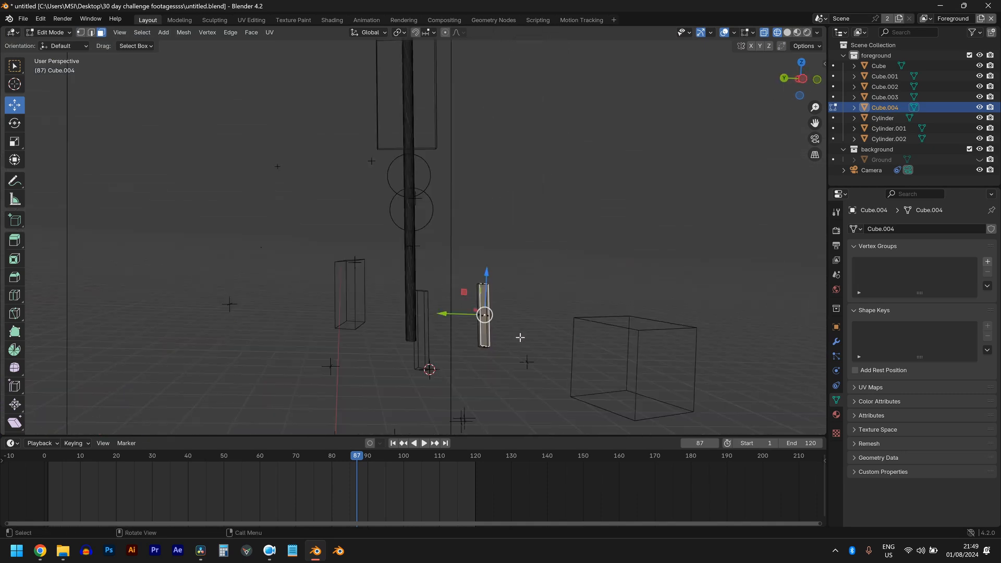
pyautogui.press('g')
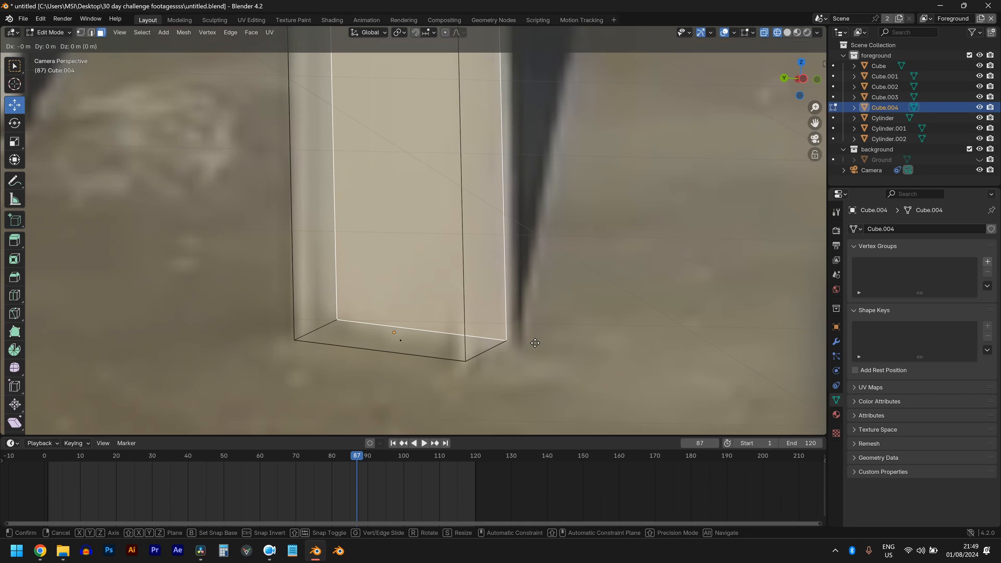
pyautogui.press('x')
pyautogui.press('x')
pyautogui.press('y')
pyautogui.press('y')
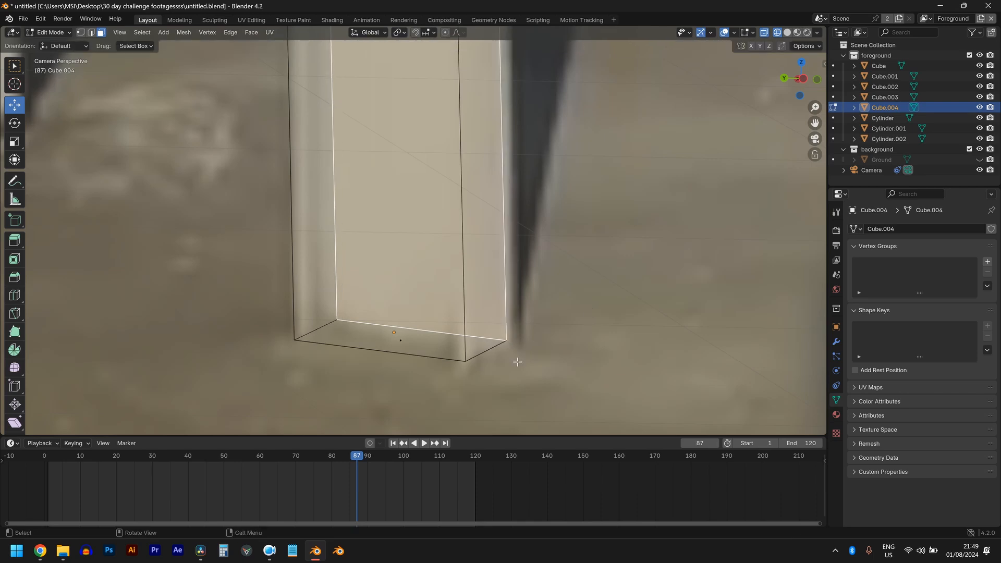
pyautogui.click(553, 339)
pyautogui.press('Tab')
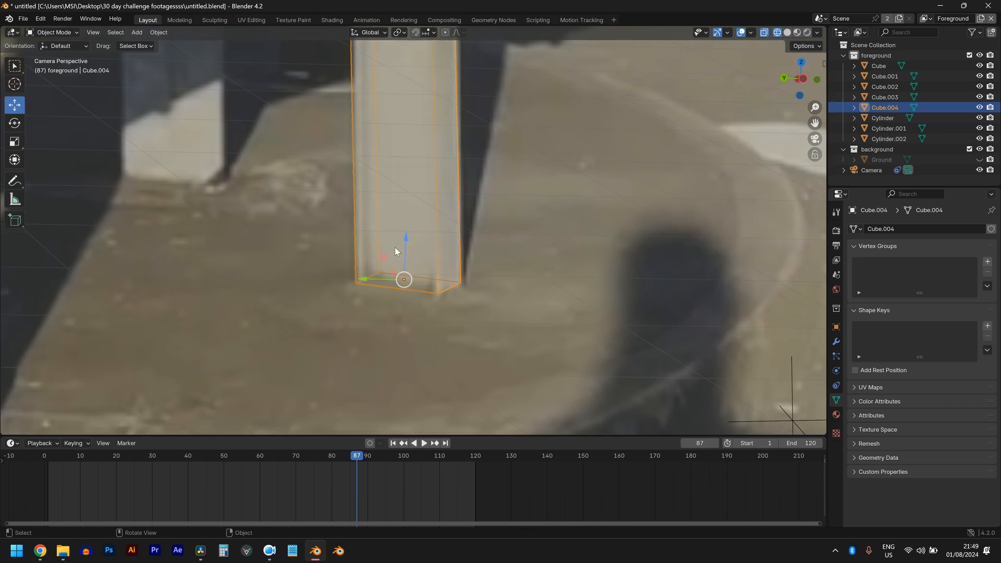
# - Raise the duplicated block's top face slightly along Z to the far post's upper edge and shift it sideways to match the post's sides
pyautogui.keyDown('shift'); pyautogui.moveTo(448, 234); pyautogui.dragTo(473, 434, button='middle'); pyautogui.keyUp('shift')
pyautogui.scroll(-4, 445, 78)
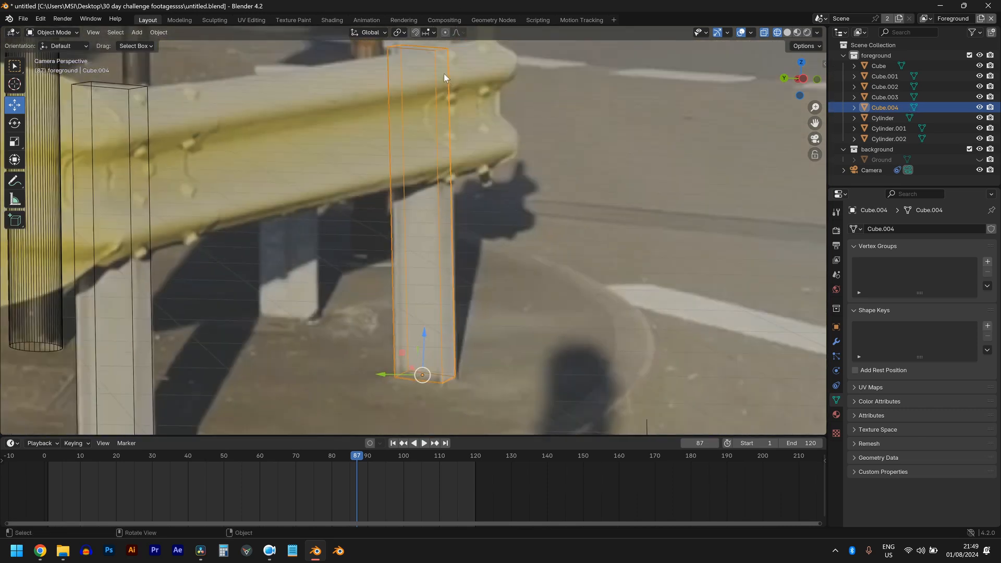
pyautogui.press('Tab')
pyautogui.keyDown('shift'); pyautogui.moveTo(440, 54); pyautogui.dragTo(440, 108, button='middle'); pyautogui.keyUp('shift')
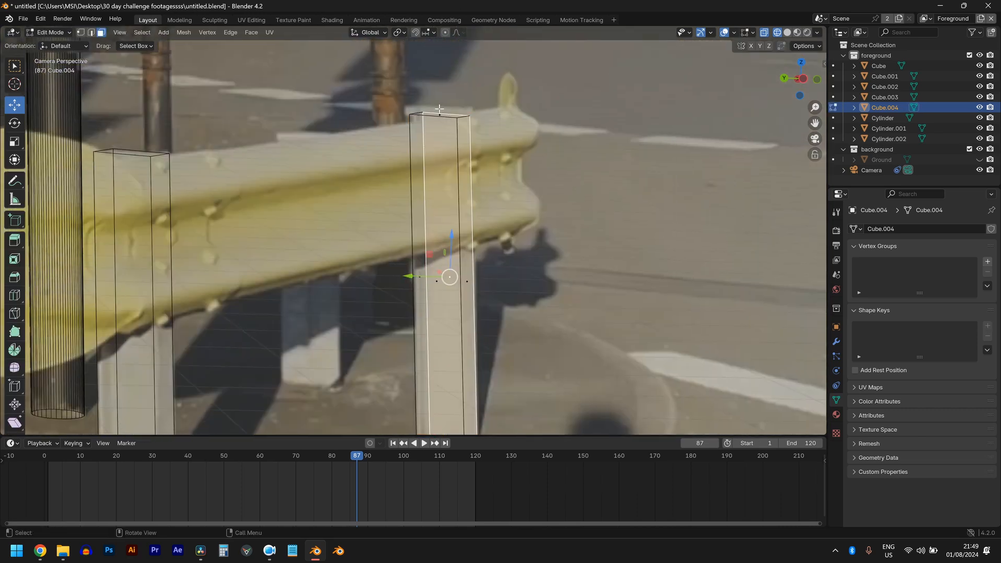
pyautogui.click(439, 113)
pyautogui.moveTo(439, 94); pyautogui.dragTo(438, 86)
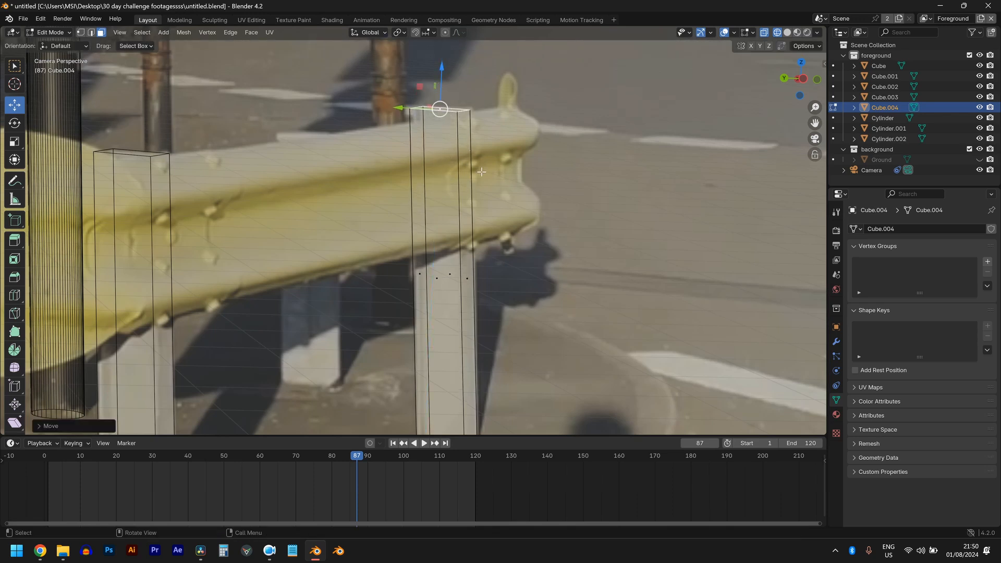
pyautogui.press('g')
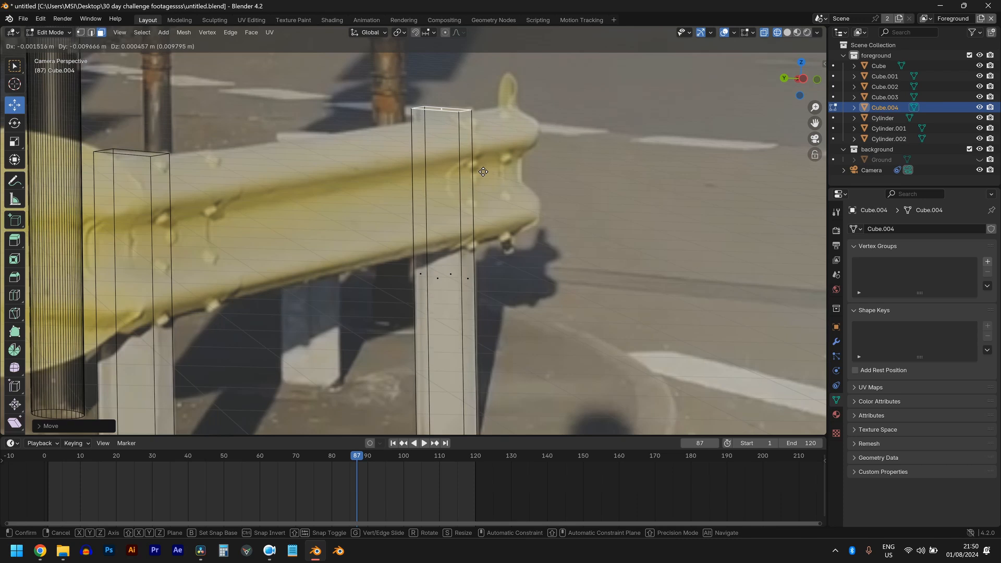
pyautogui.click(485, 172)
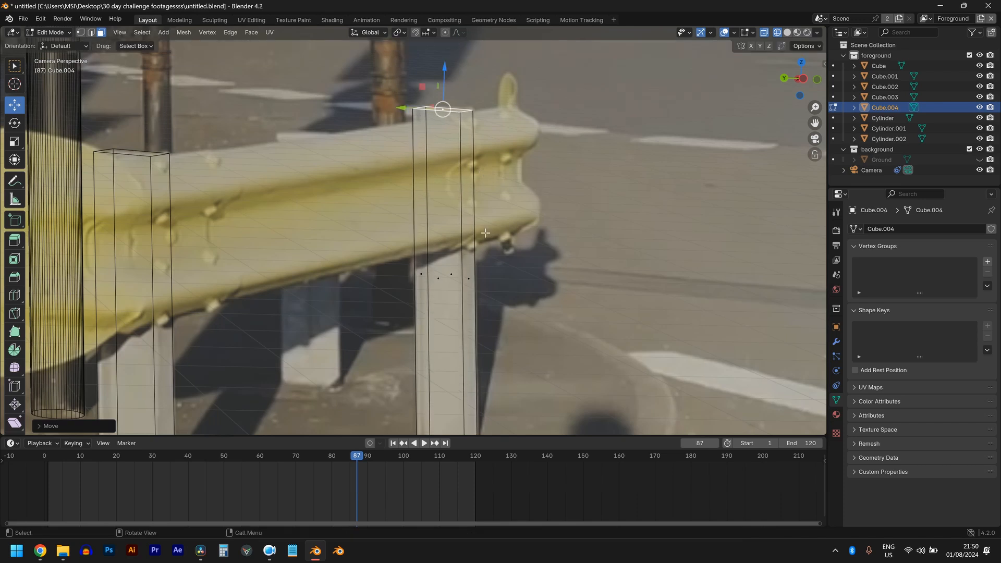
# - Move the duplicated block's rear face slightly along local Y to match the far post's outer edge at its base
pyautogui.keyDown('shift'); pyautogui.scroll(-5, 485, 233); pyautogui.keyUp('shift')
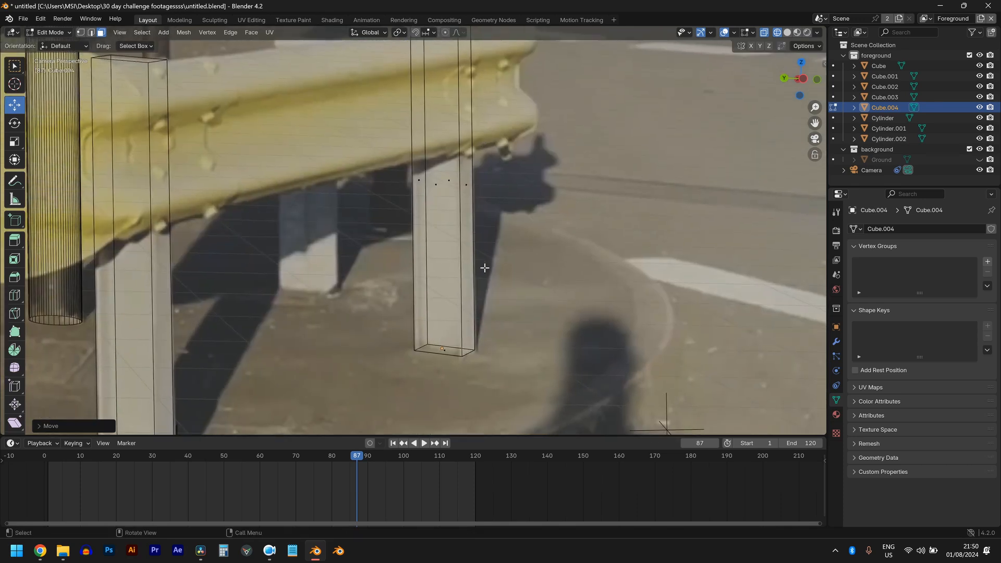
pyautogui.moveTo(485, 268); pyautogui.dragTo(500, 342, button='middle')
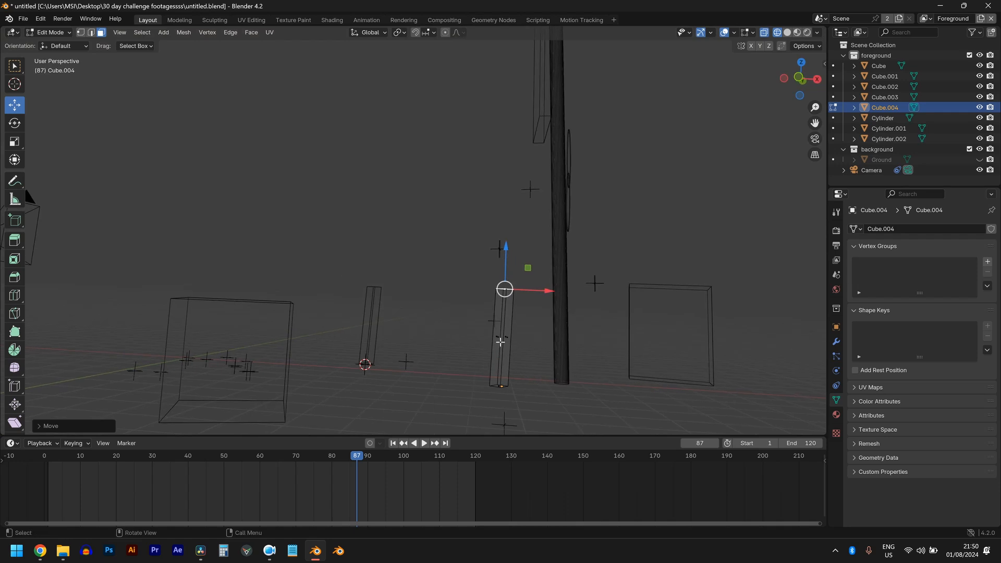
pyautogui.click(512, 343)
pyautogui.press('KP_0')
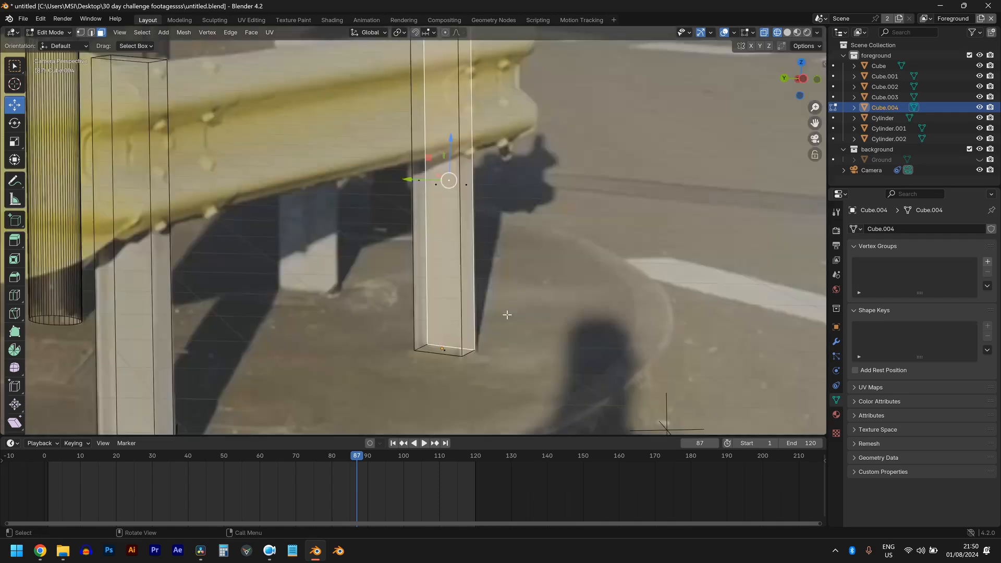
pyautogui.scroll(2, 508, 313)
pyautogui.keyDown('shift'); pyautogui.moveTo(508, 313); pyautogui.dragTo(405, 246, button='middle'); pyautogui.keyUp('shift')
pyautogui.scroll(1, 455, 354)
pyautogui.scroll(3, 455, 354)
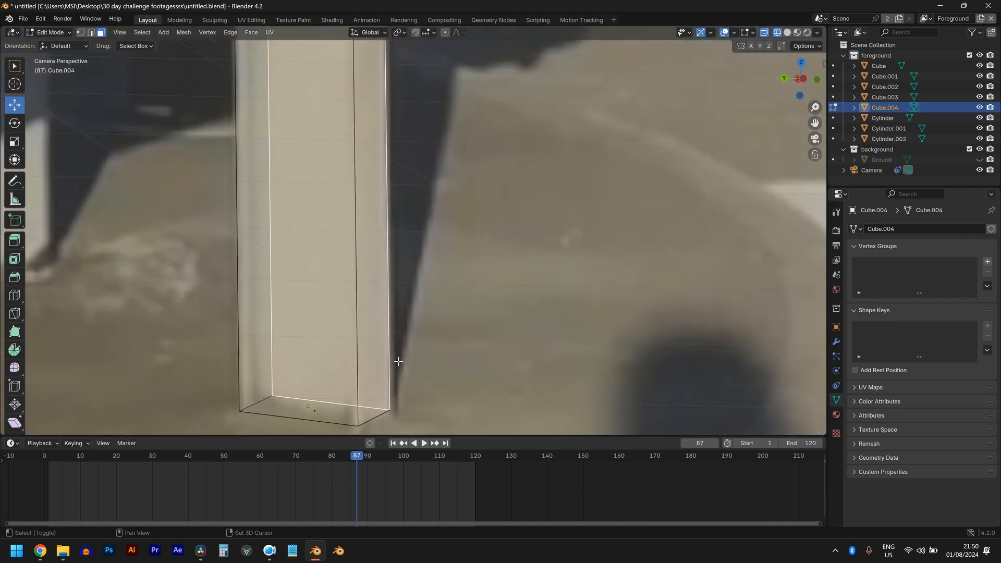
pyautogui.keyDown('shift'); pyautogui.moveTo(398, 360); pyautogui.dragTo(372, 269, button='middle'); pyautogui.keyUp('shift')
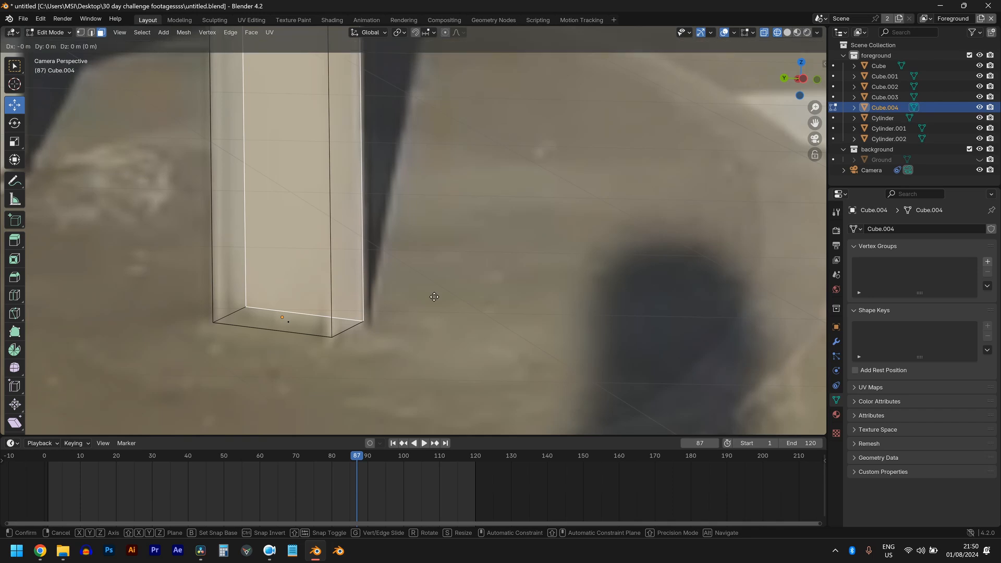
pyautogui.press('g')
pyautogui.press('y')
pyautogui.press('y')
pyautogui.click(447, 286)
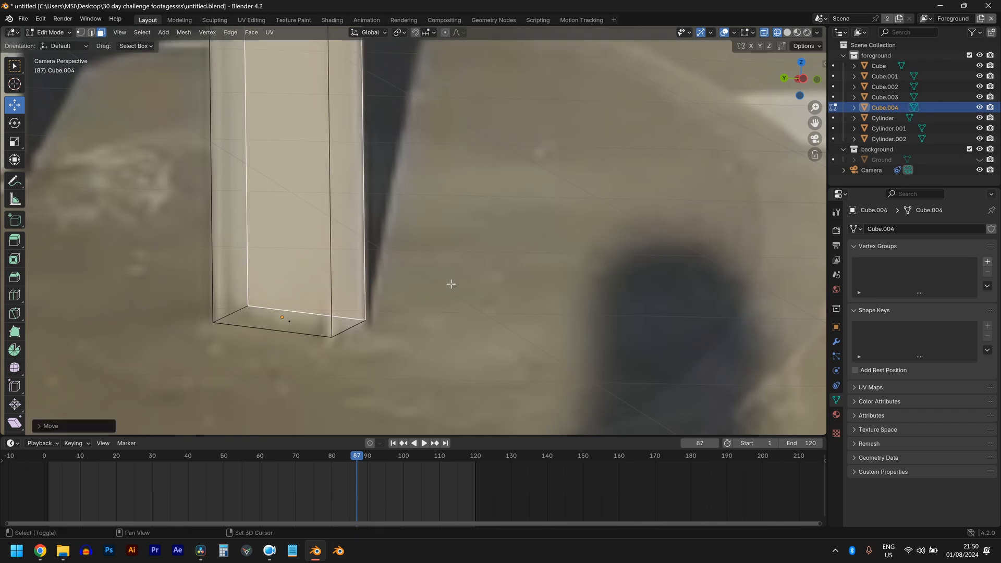
# - Play the footage in solid and wireframe shading to check how both post blocks track, and leave the viewport in solid shading
pyautogui.scroll(-5, 459, 251)
pyautogui.press('z')
pyautogui.click(524, 202)
pyautogui.press('space')
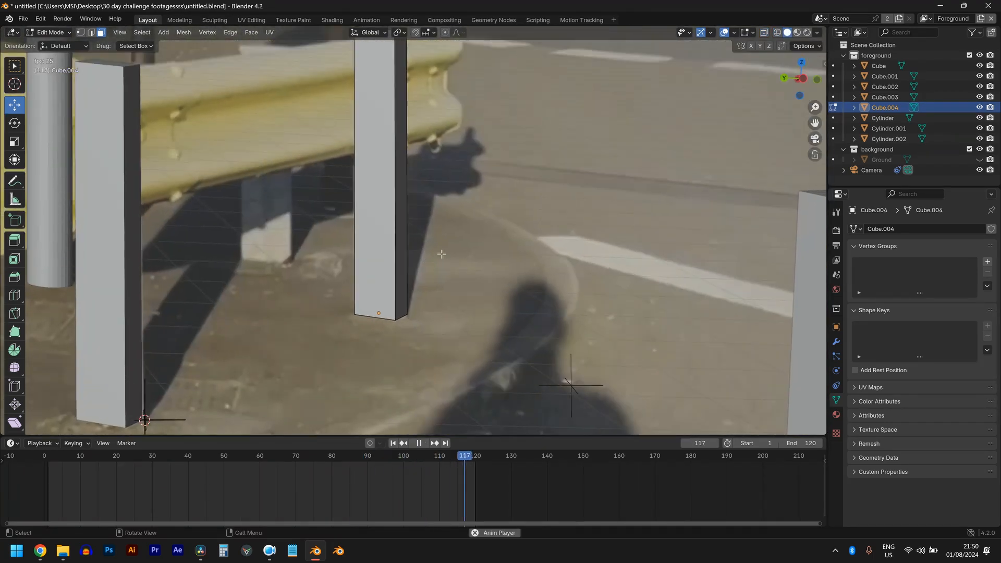
pyautogui.press('z')
pyautogui.click(299, 277)
pyautogui.scroll(-3, 315, 277)
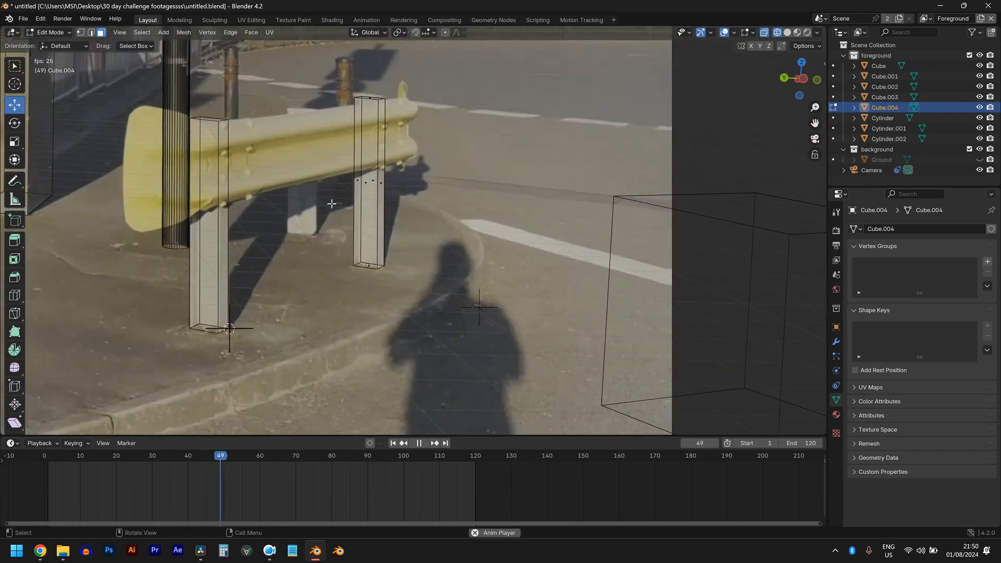
pyautogui.press('space')
pyautogui.press('z')
pyautogui.click(431, 263)
pyautogui.scroll(1, 401, 251)
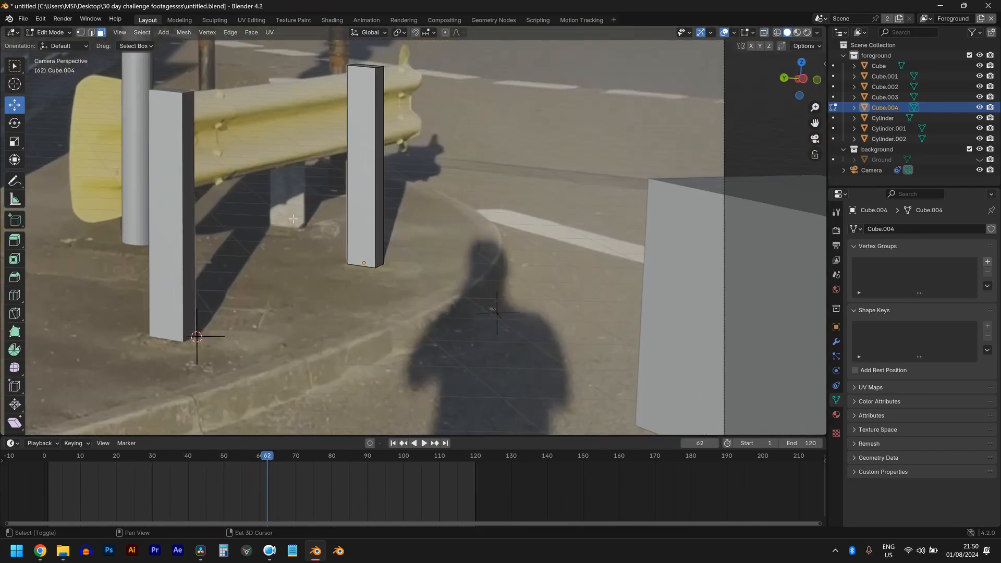
# - Return to Object Mode and remove the trial duplicate of the near post's block
pyautogui.keyDown('shift'); pyautogui.moveTo(231, 201); pyautogui.dragTo(305, 255, button='middle'); pyautogui.keyUp('shift')
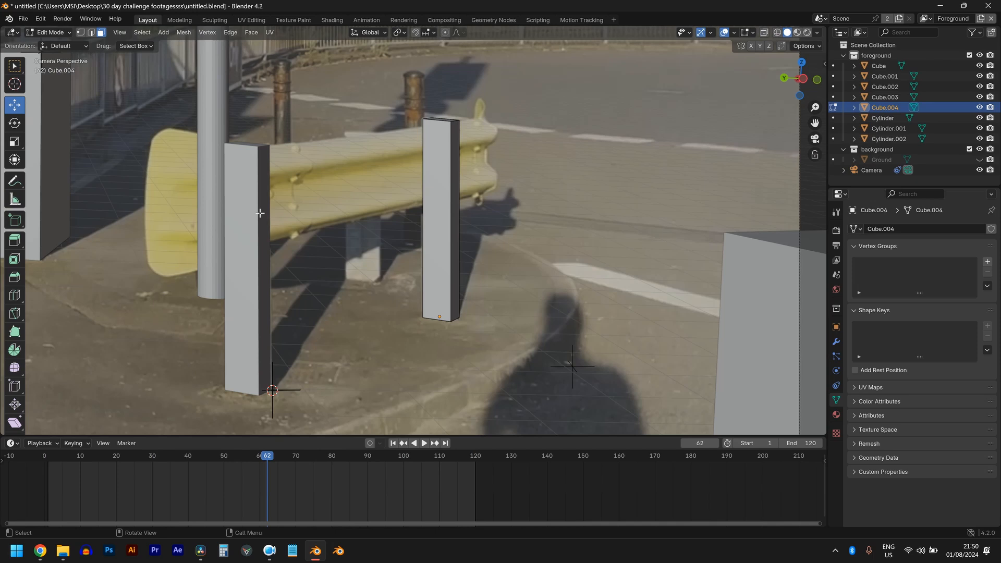
pyautogui.press('Tab')
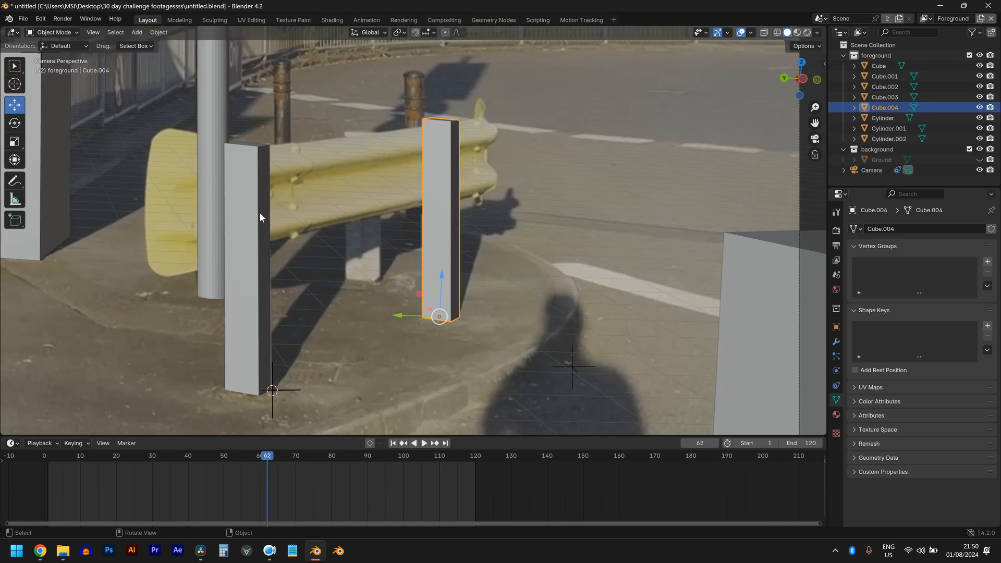
pyautogui.click(260, 213)
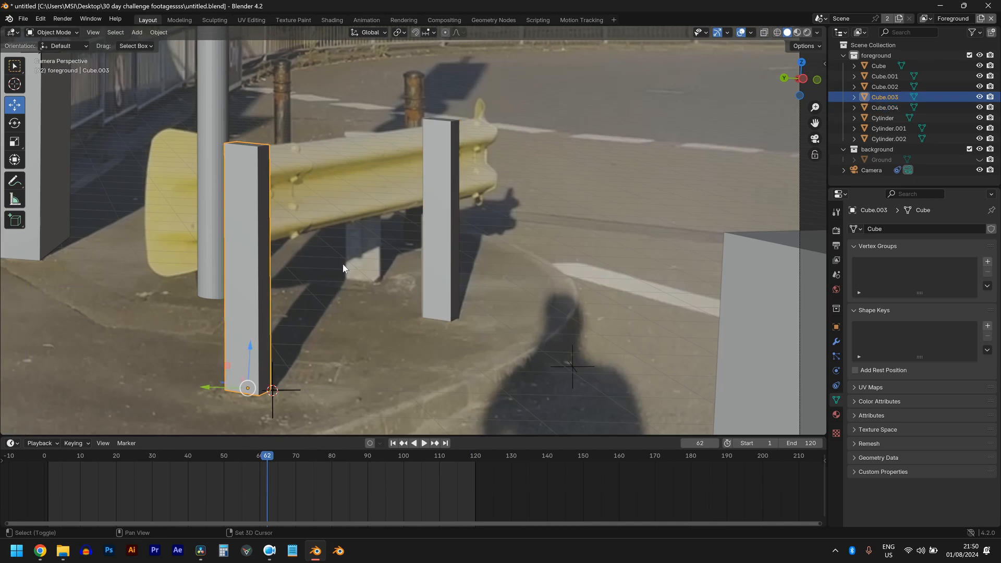
pyautogui.press('Delete')
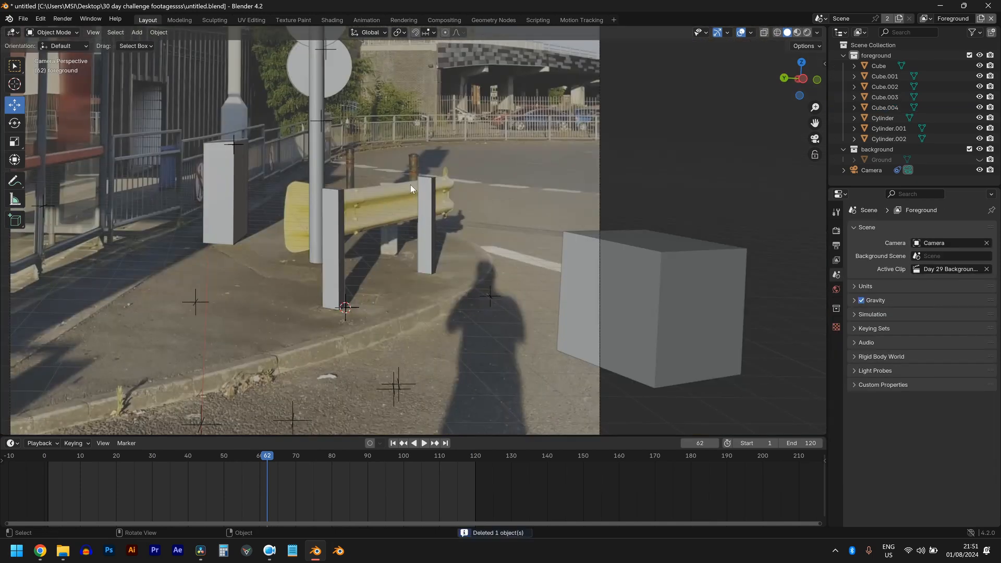
# - Add a new cube at the upper part of the near post and scale it down uniformly to slightly wider than the post
pyautogui.scroll(5, 412, 185)
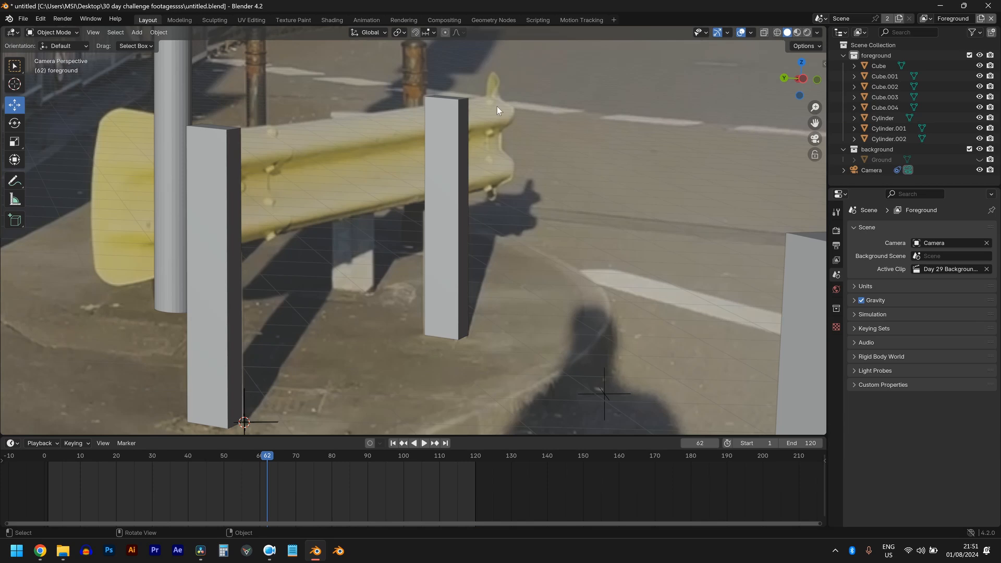
pyautogui.scroll(-2, 308, 176)
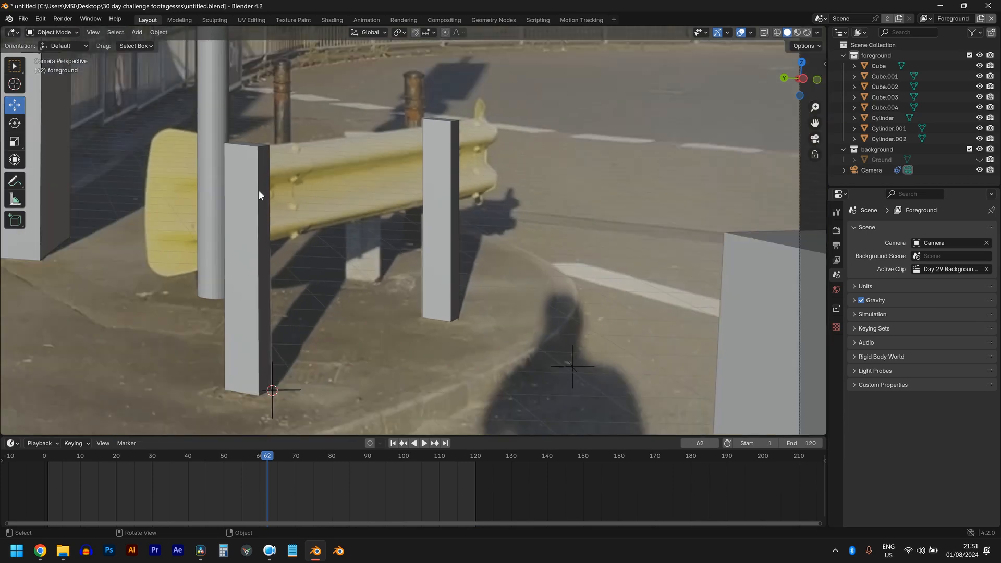
pyautogui.moveTo(225, 186); pyautogui.dragTo(473, 359, button='middle')
pyautogui.hotkey('shift', 'a')
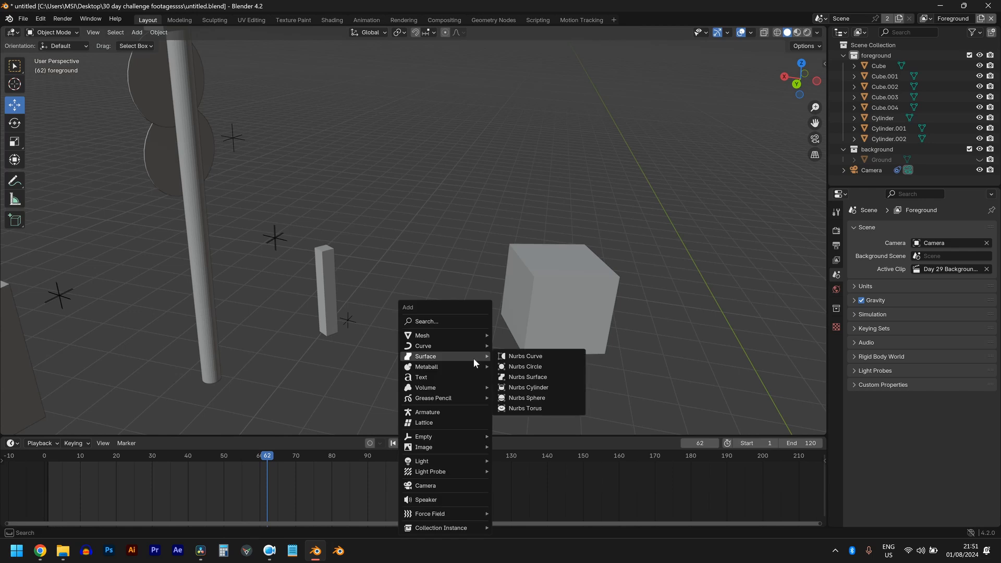
pyautogui.moveTo(465, 335)
pyautogui.click(516, 344)
pyautogui.scroll(-4, 494, 378)
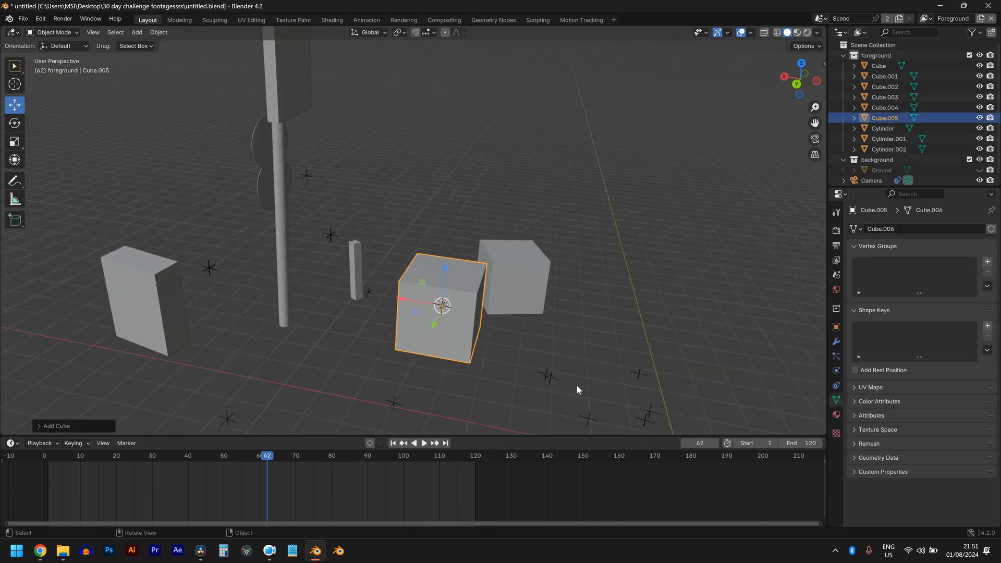
pyautogui.press('s')
pyautogui.click(456, 340)
# - In top view, move the small cube to just behind the near post and rotate it about -29° around global Z
pyautogui.press('KP_7')
pyautogui.scroll(3, 471, 355)
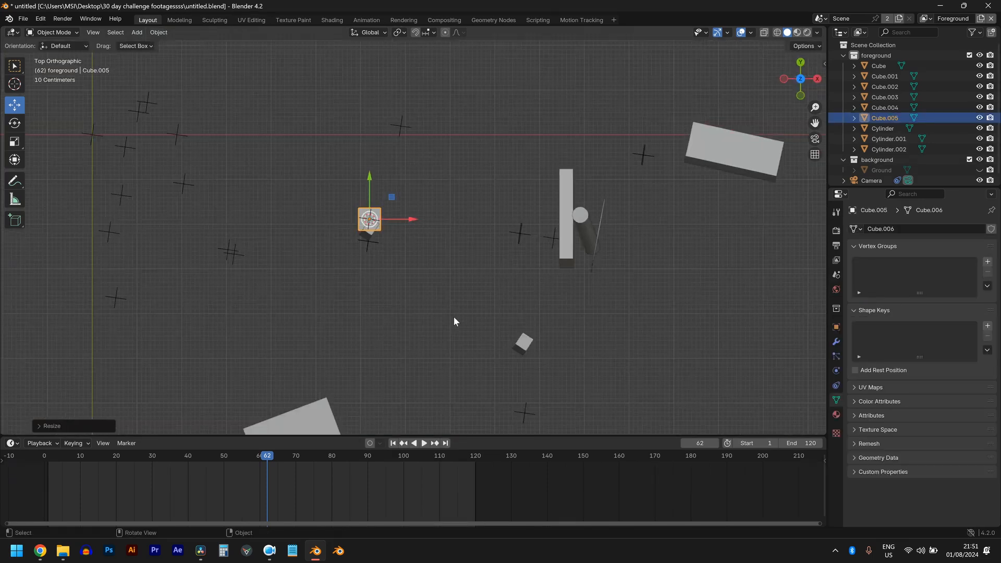
pyautogui.press('g')
pyautogui.click(433, 235)
pyautogui.scroll(-2, 448, 246)
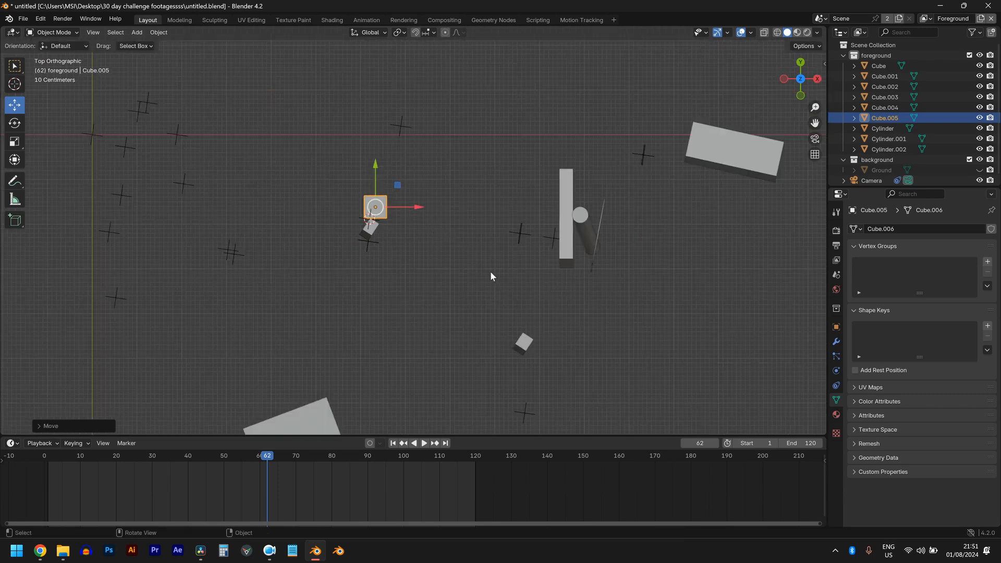
pyautogui.press('r')
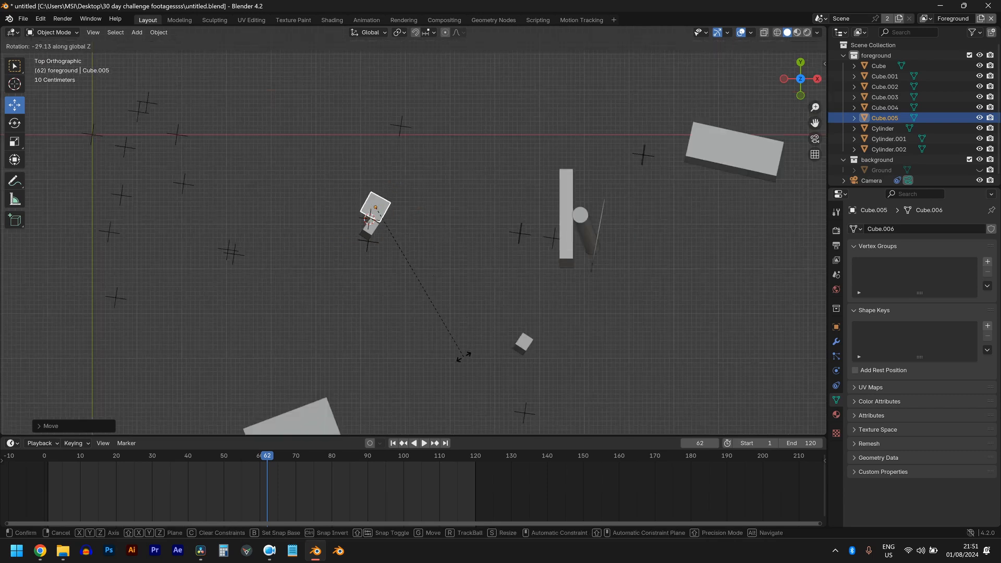
pyautogui.click(461, 359)
# - Stretch the cube along its local X axis into a long bar and slide it along local X towards the far post
pyautogui.press('s')
pyautogui.press('x')
pyautogui.press('x')
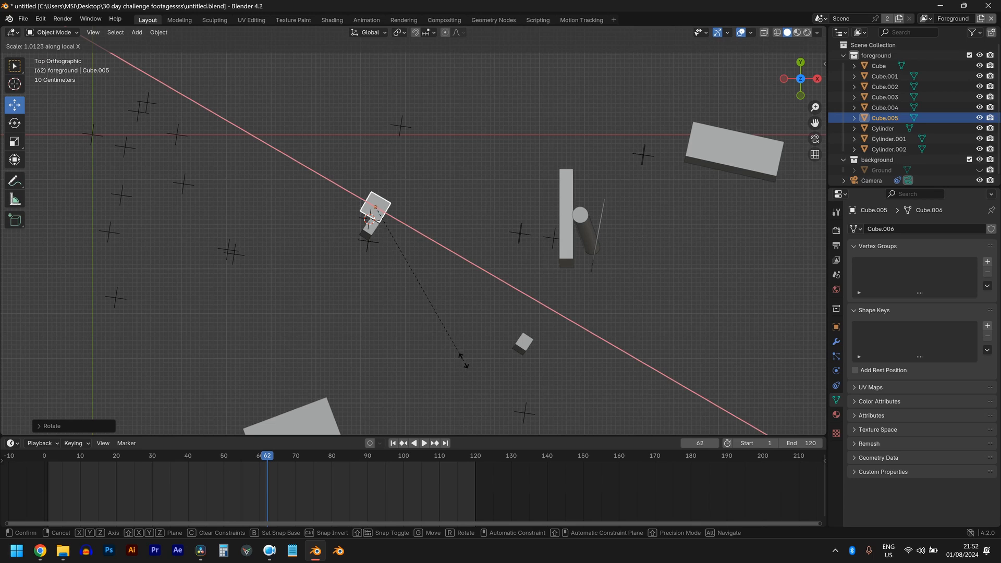
pyautogui.click(744, 263)
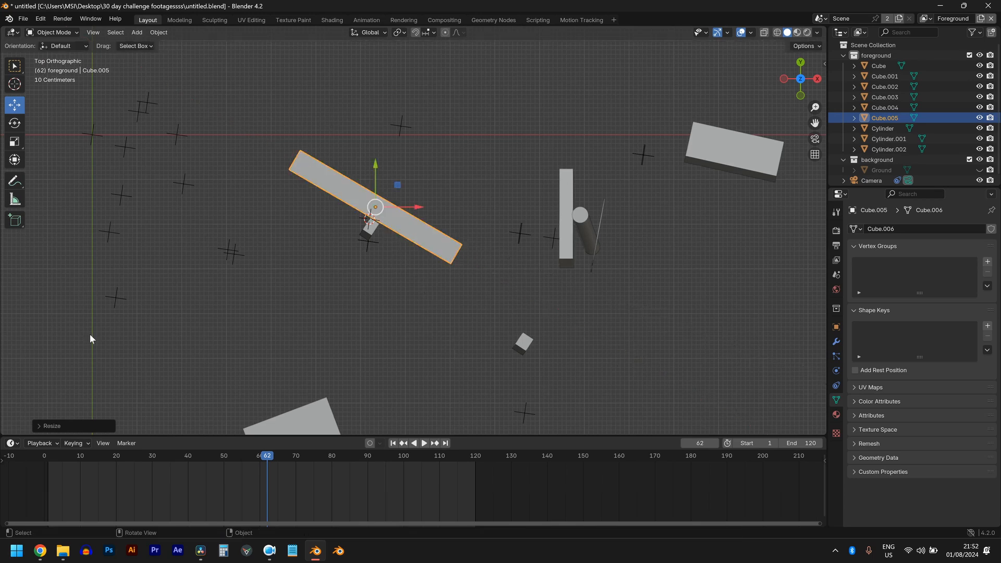
pyautogui.press('g')
pyautogui.press('x')
pyautogui.press('x')
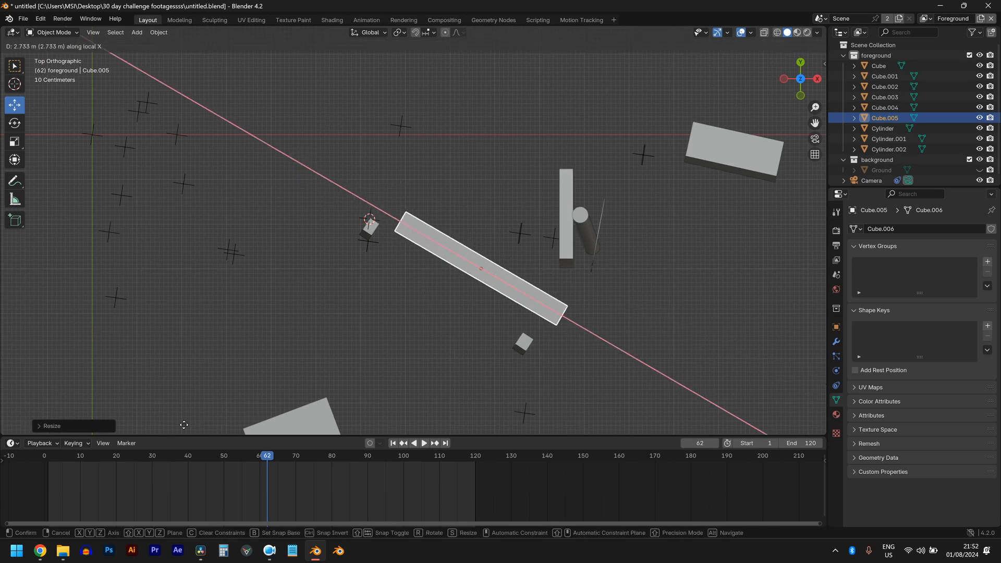
pyautogui.click(163, 431)
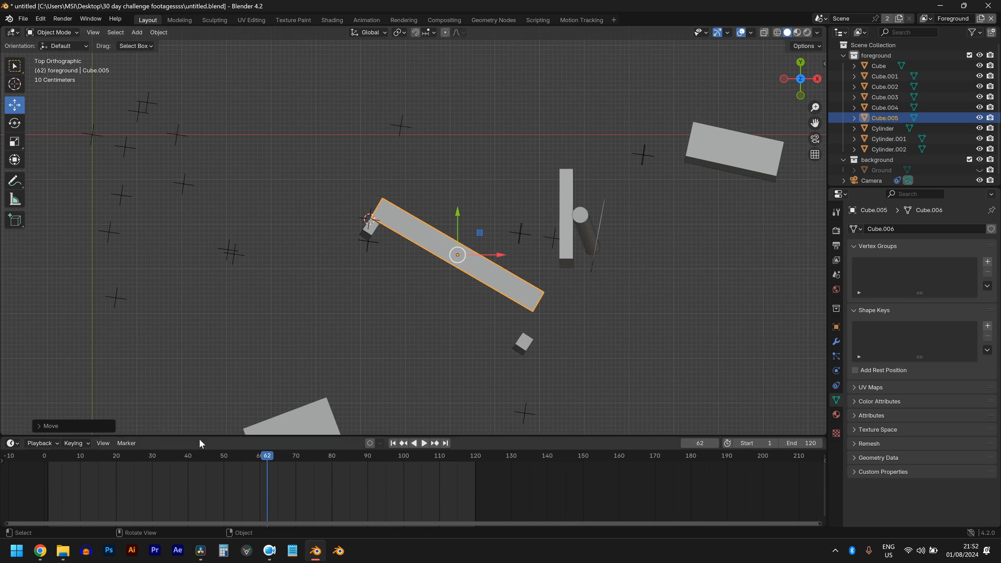
# - Rotate the bar about 7° clockwise, enlarge it slightly and shift it against the rear sides of both posts
pyautogui.press('r')
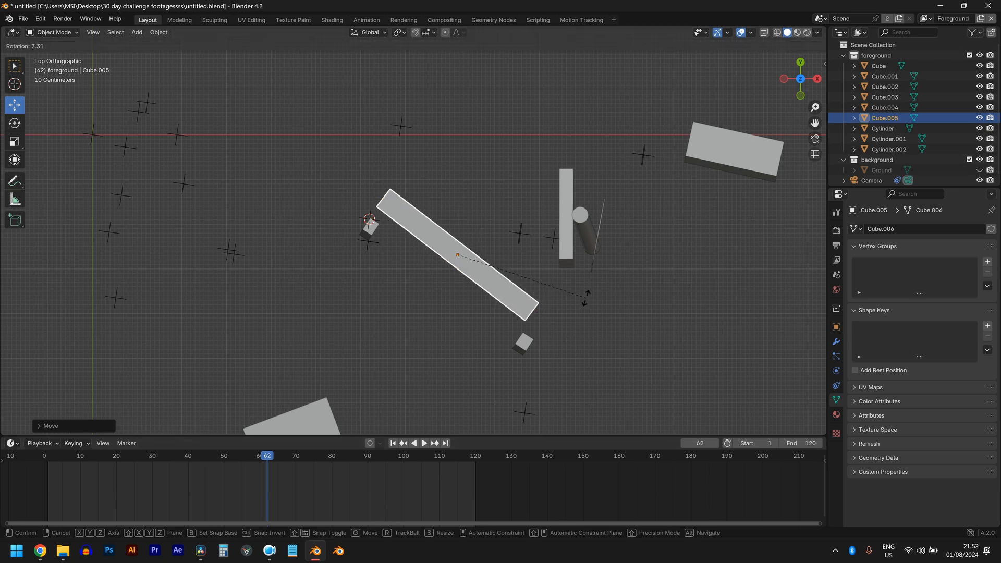
pyautogui.click(586, 298)
pyautogui.press('s')
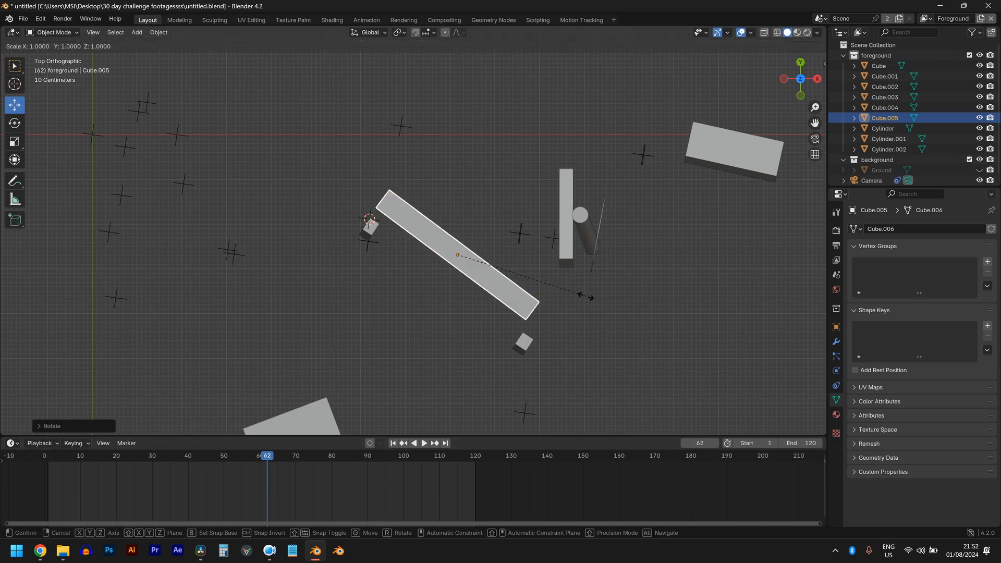
pyautogui.click(605, 307)
pyautogui.press('g')
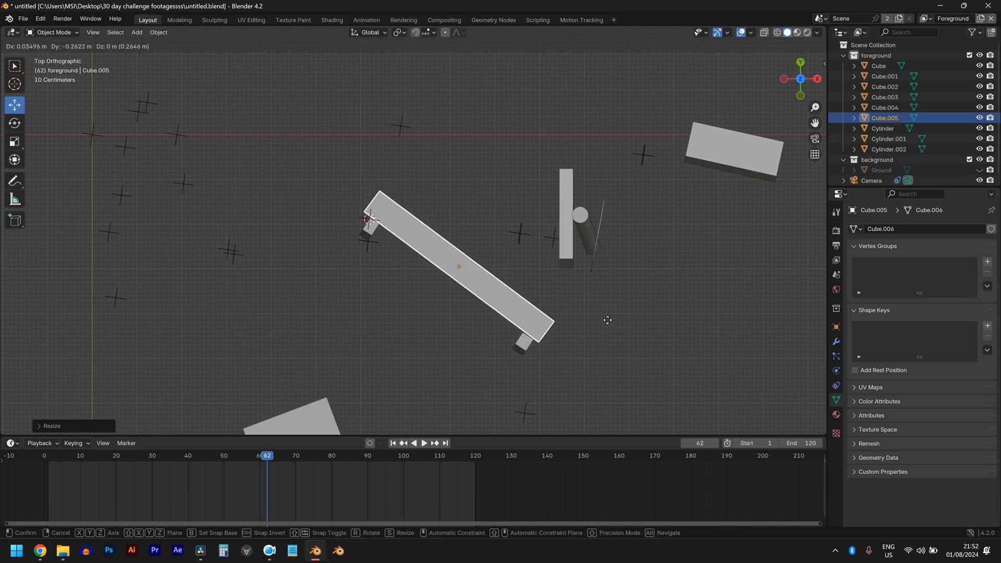
pyautogui.click(607, 320)
# - Lengthen the bar slightly along its local X axis and compare it with the guardrail in the camera view
pyautogui.press('s')
pyautogui.press('x')
pyautogui.press('x')
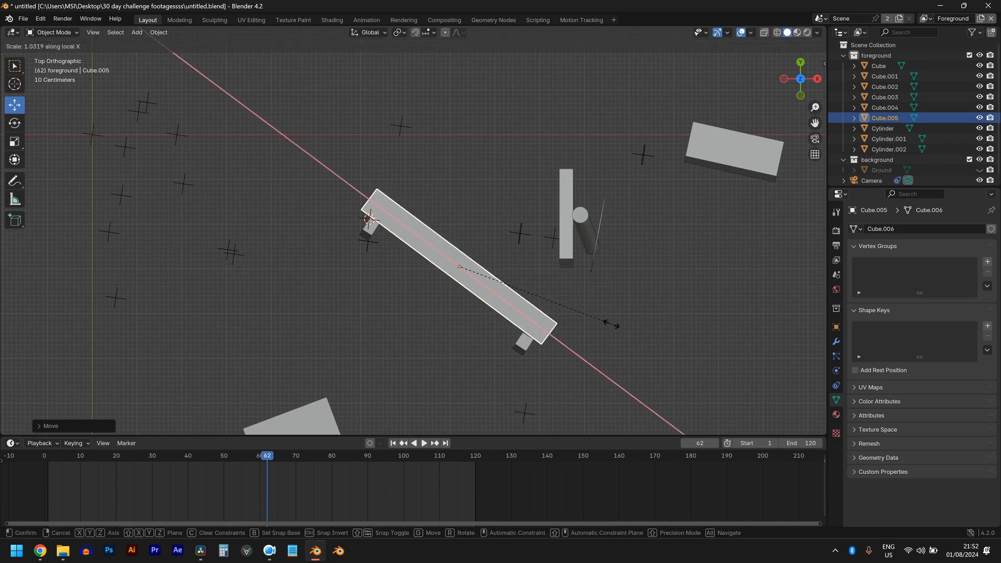
pyautogui.click(615, 327)
pyautogui.moveTo(615, 328); pyautogui.dragTo(411, 215, button='middle')
pyautogui.press('KP_0')
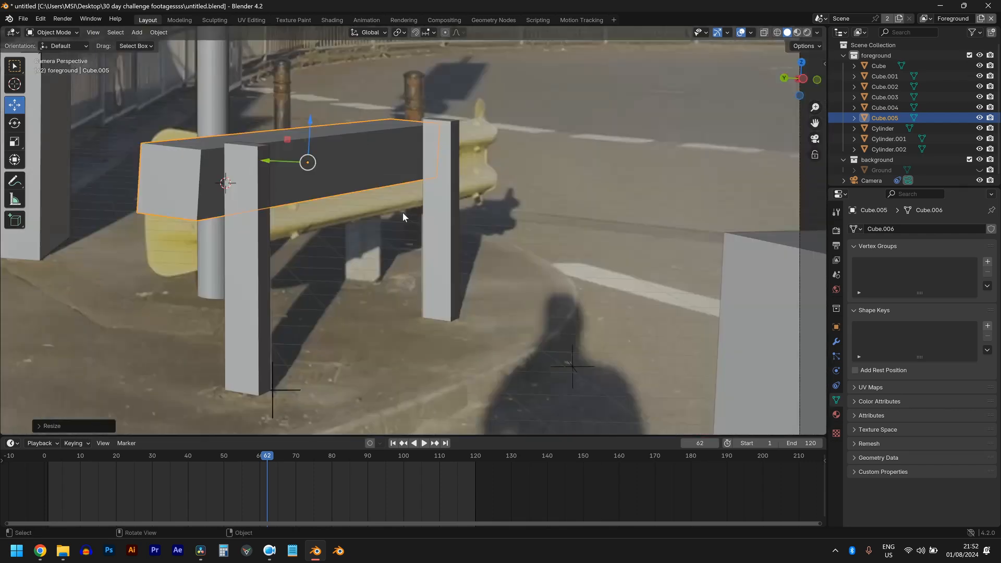
pyautogui.scroll(-2, 400, 212)
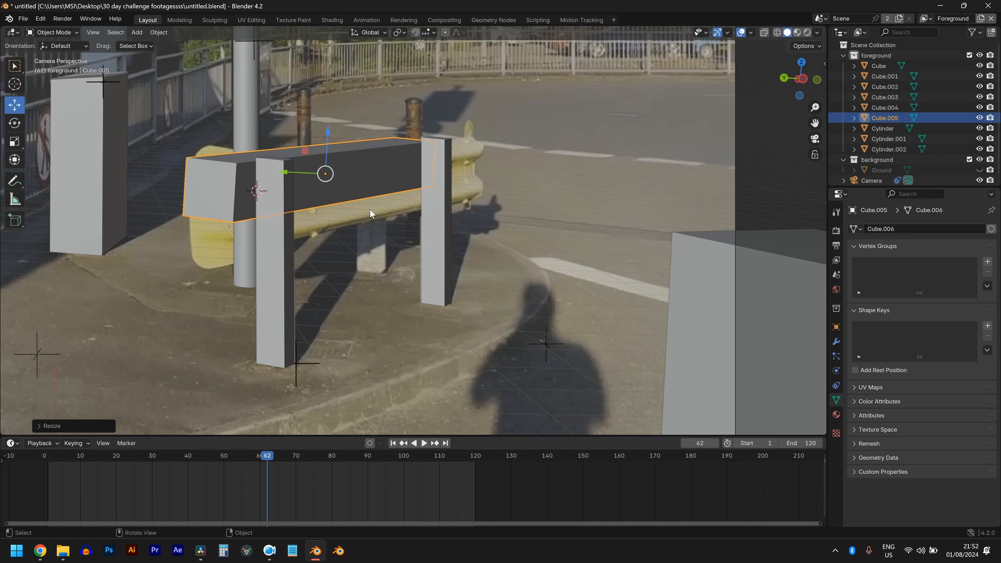
# - Move the bar about 0.93 m in top view to the posts' front side and show the camera view in wireframe
pyautogui.moveTo(370, 208); pyautogui.dragTo(420, 239, button='middle')
pyautogui.press('KP_7')
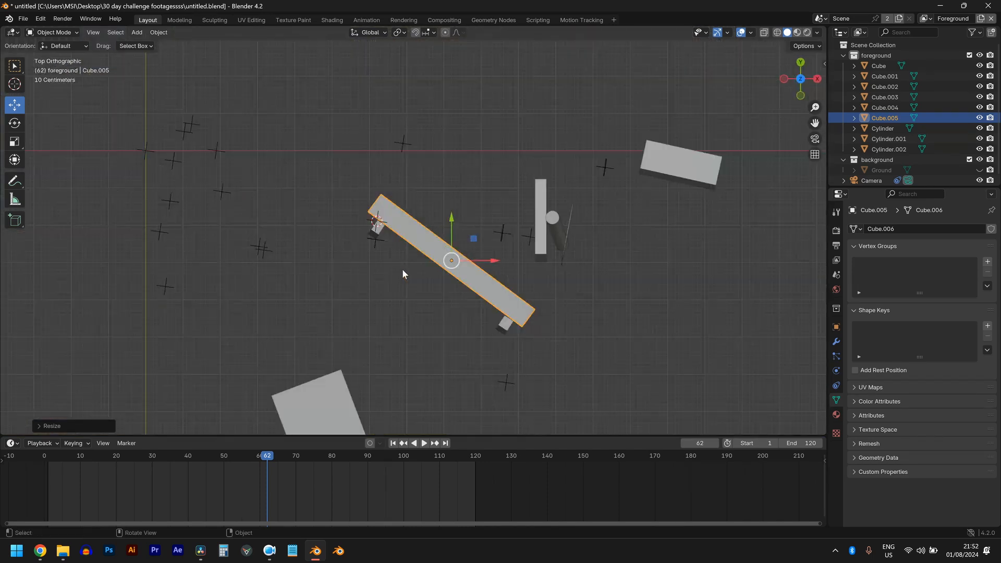
pyautogui.press('g')
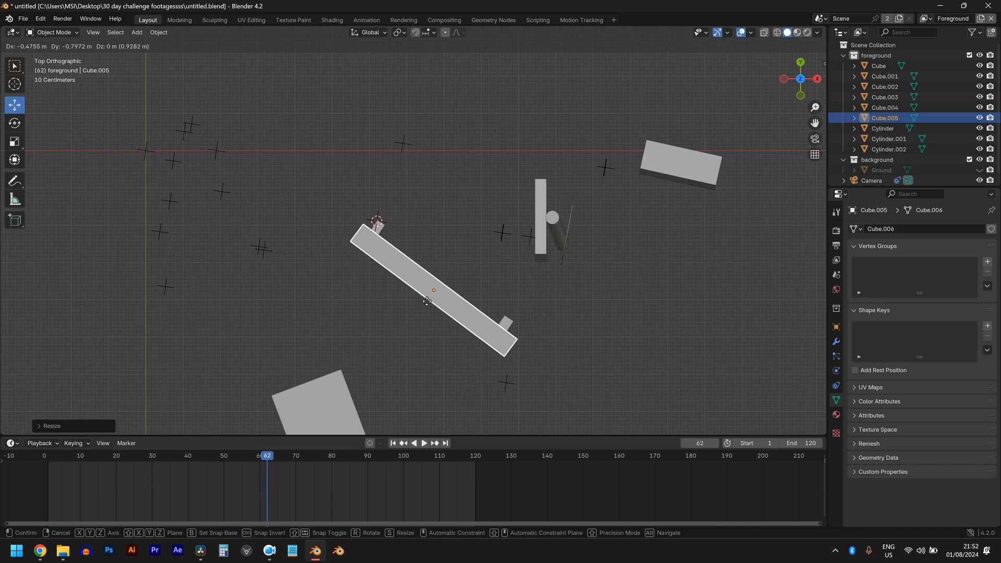
pyautogui.click(428, 300)
pyautogui.press('KP_0')
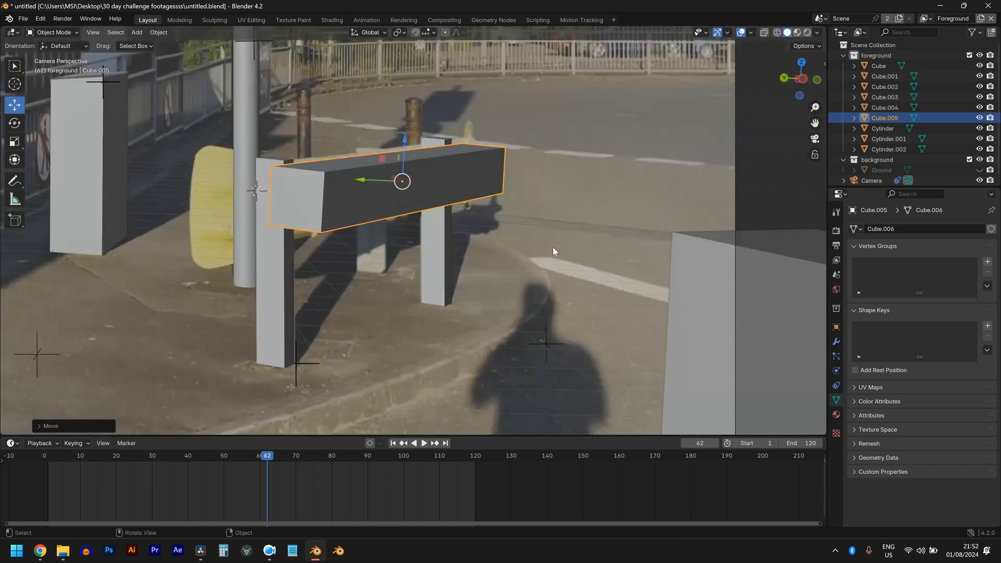
pyautogui.press('z')
pyautogui.click(339, 250)
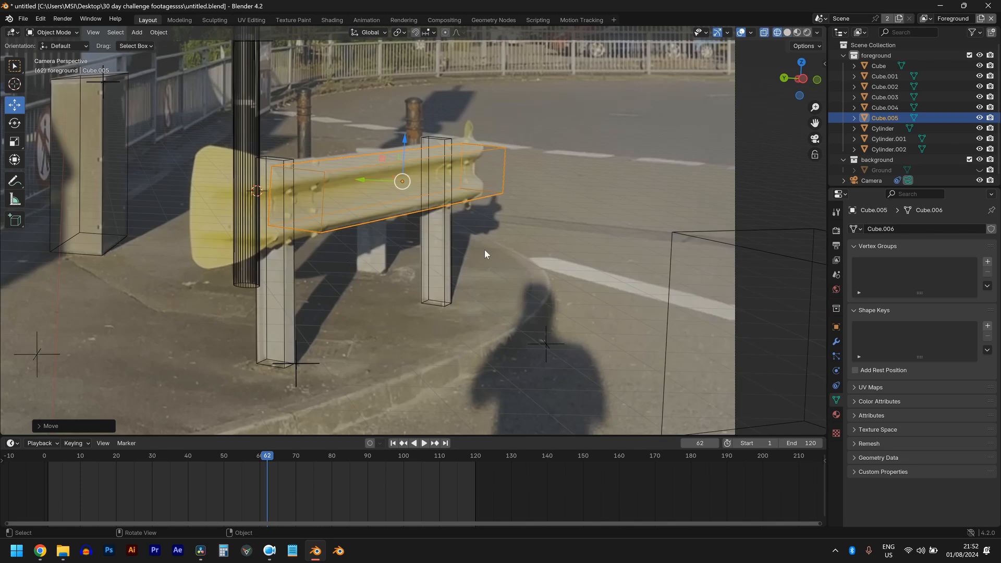
# - Raise the bar's top face slightly along Z in Edit Mode to match the guardrail's upper edge
pyautogui.scroll(3, 437, 244)
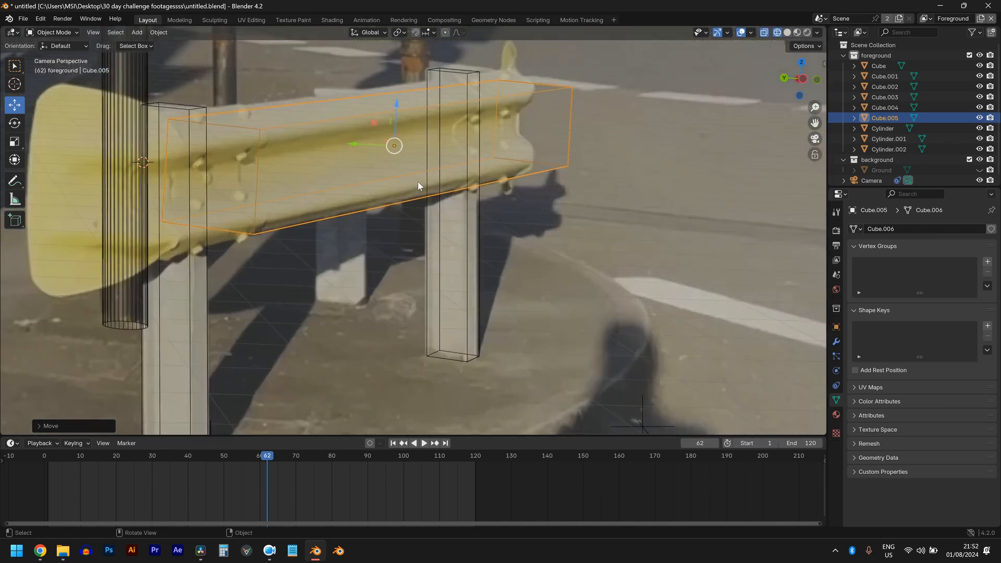
pyautogui.scroll(-3, 418, 186)
pyautogui.press('Tab')
pyautogui.click(449, 198)
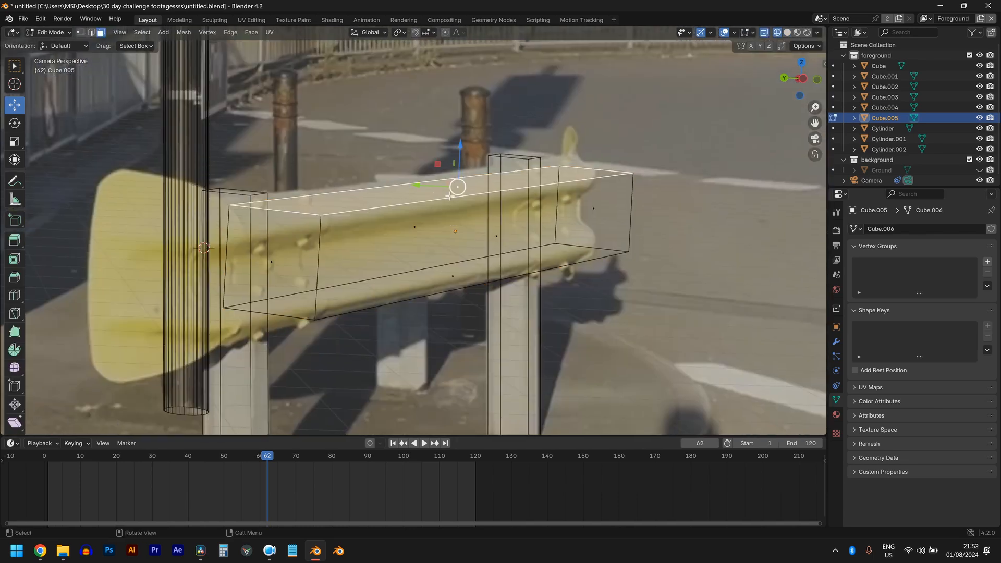
pyautogui.moveTo(462, 167); pyautogui.dragTo(463, 163)
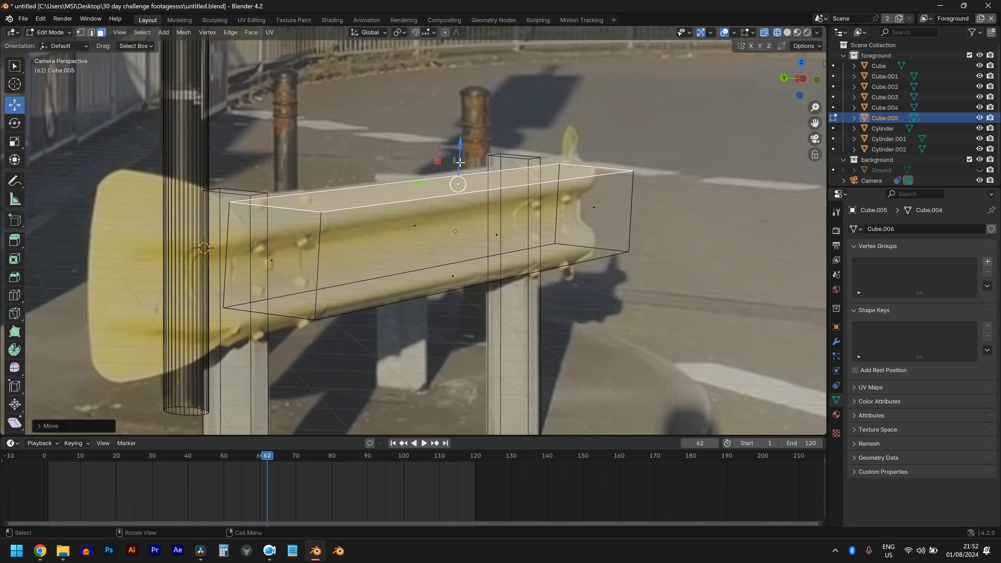
# - Move the bar's near end face outward along local X and extrude it to the outer edge of the guardrail's flared end
pyautogui.keyDown('shift'); pyautogui.moveTo(315, 269); pyautogui.dragTo(417, 264, button='middle'); pyautogui.keyUp('shift')
pyautogui.click(417, 264)
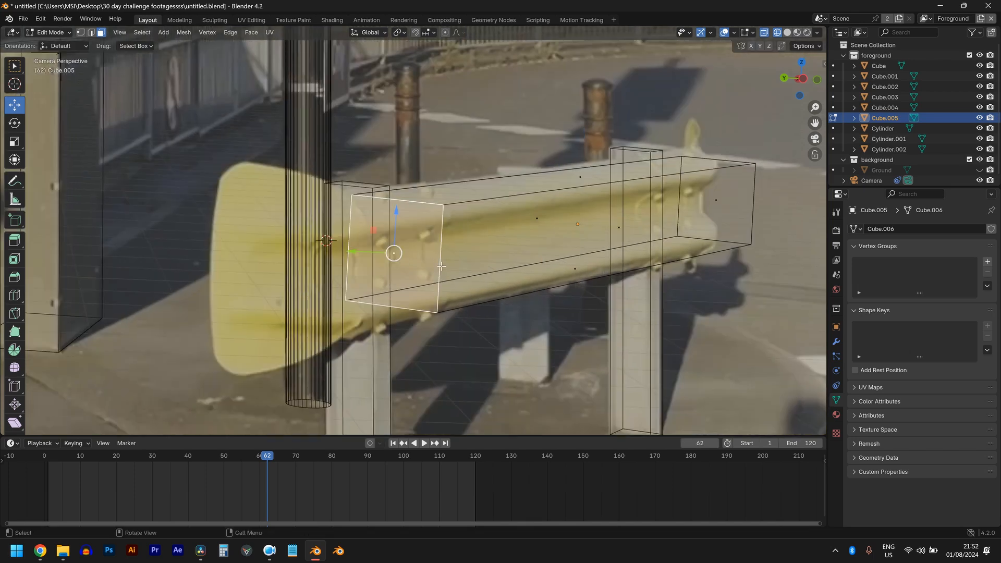
pyautogui.press('g')
pyautogui.press('x')
pyautogui.press('x')
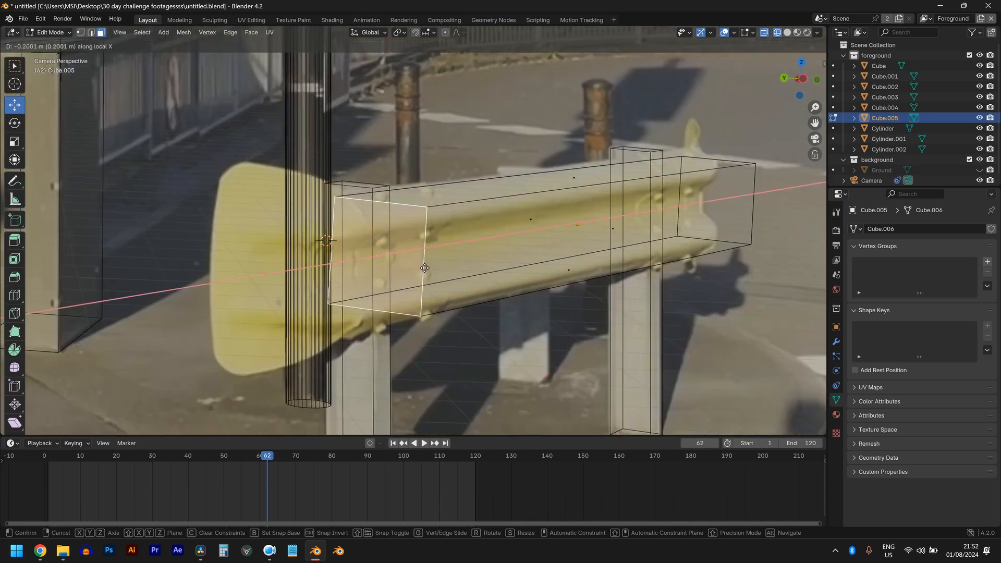
pyautogui.press('z')
pyautogui.press('z')
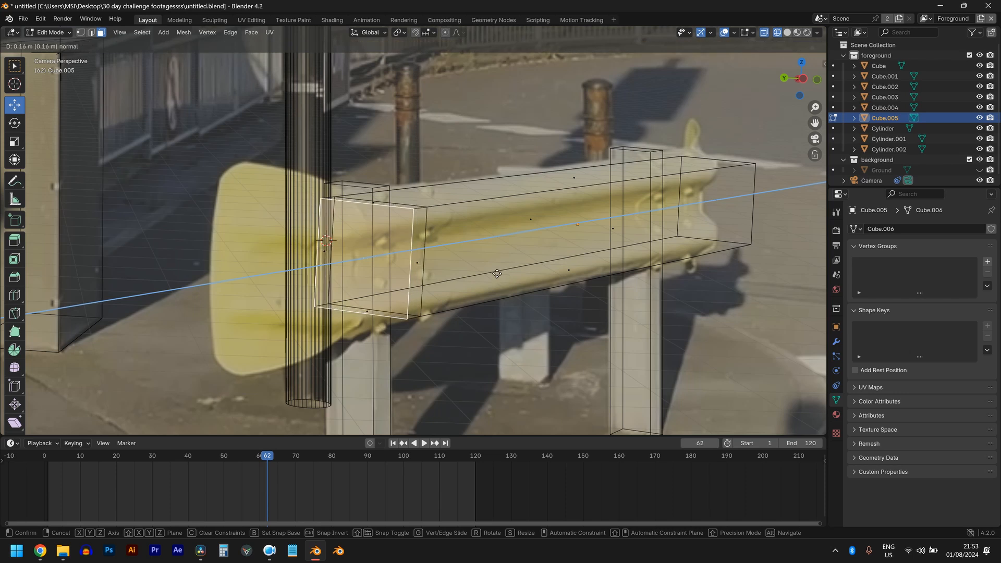
pyautogui.click(403, 287)
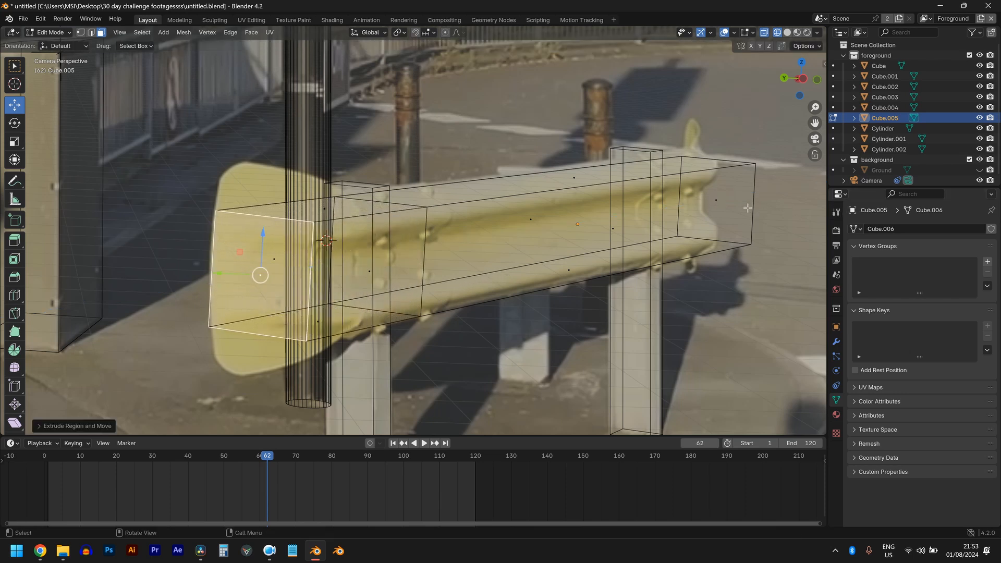
# - Move the bar's far end face inward along local X to the guardrail's far end
pyautogui.click(717, 202)
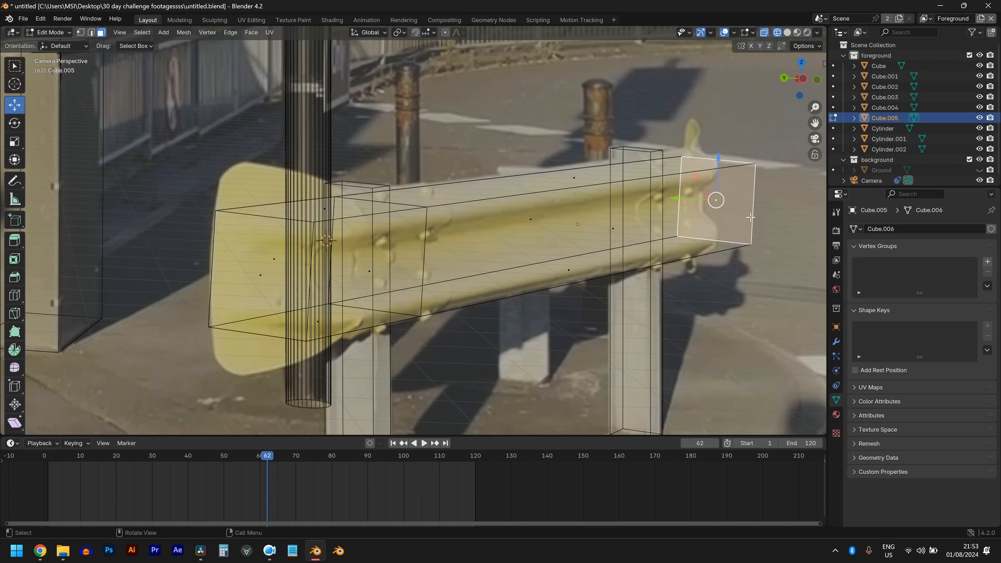
pyautogui.press('g')
pyautogui.press('x')
pyautogui.press('x')
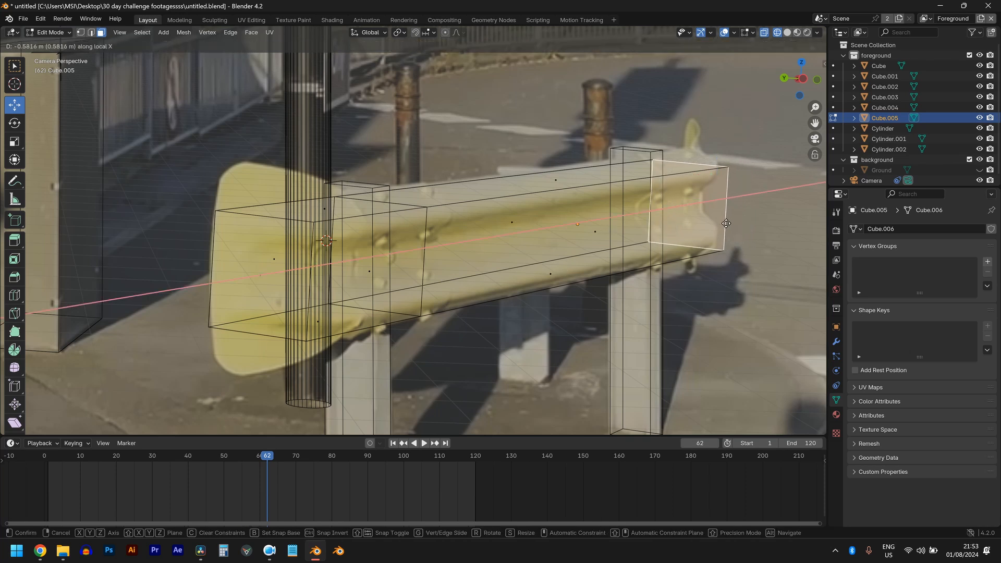
pyautogui.click(714, 223)
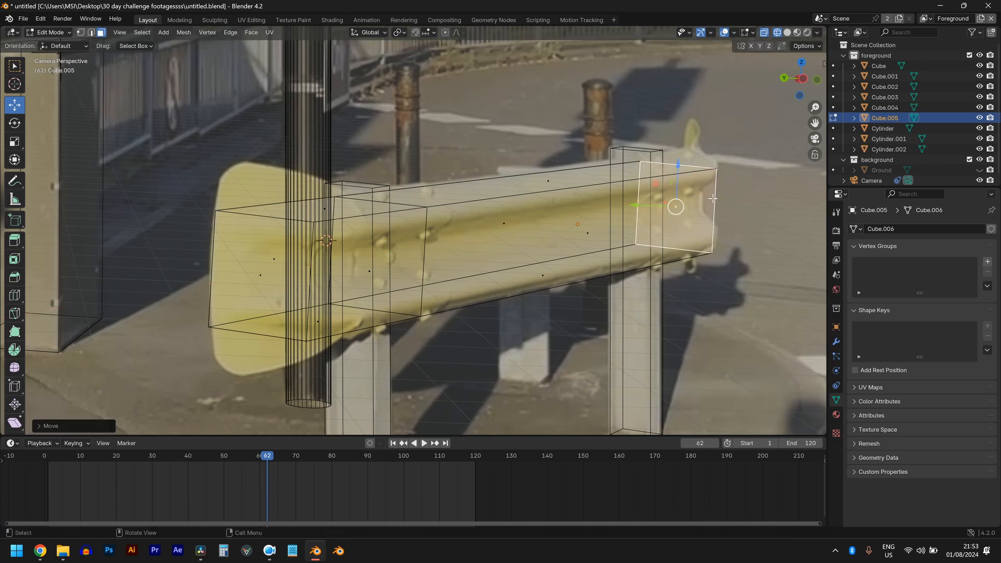
# - Extrude the bar's far end face about 0.82 m outward along its normal, past the guardrail's far end
pyautogui.press('e')
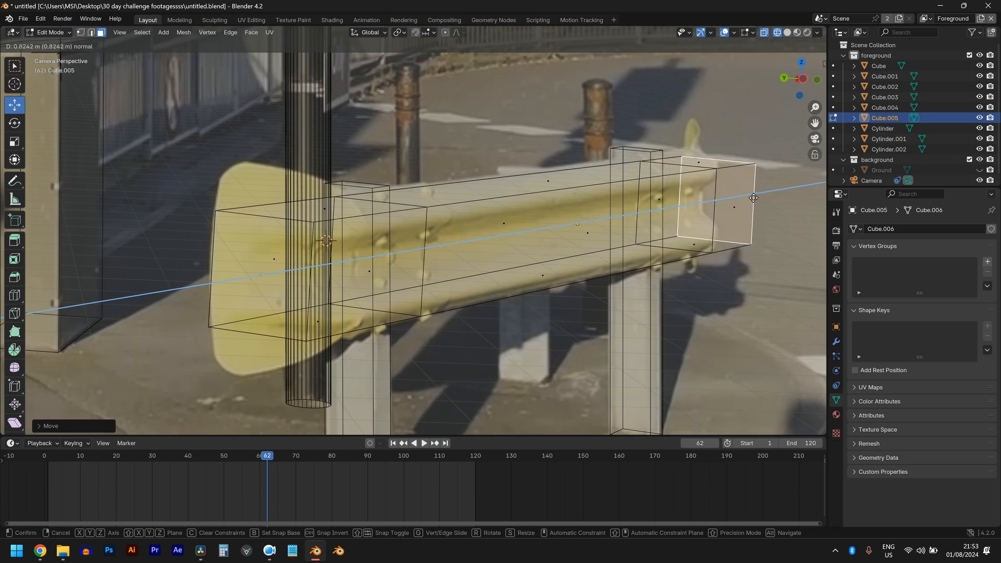
pyautogui.click(754, 199)
# - Move the bar's near end face about 0.68 m in top view to angle the end section toward the posts' side
pyautogui.click(263, 279)
pyautogui.press('KP_7')
pyautogui.scroll(-1, 348, 293)
pyautogui.scroll(1, 361, 275)
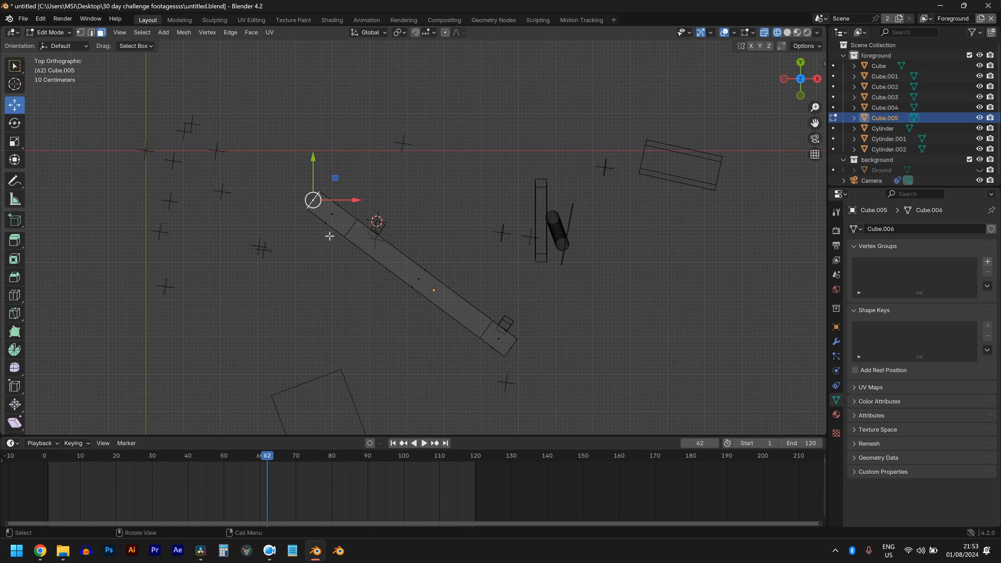
pyautogui.press('g')
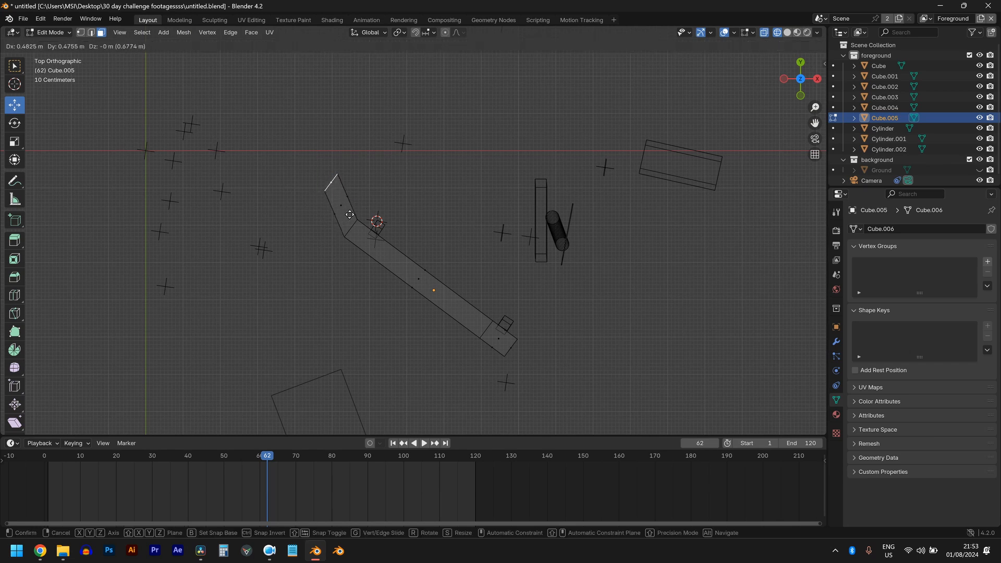
pyautogui.click(350, 215)
pyautogui.press('KP_0')
# - Scale the near end face up along global Z toward the height of the guardrail's flared end
pyautogui.moveTo(181, 254); pyautogui.dragTo(244, 274)
pyautogui.click(245, 274)
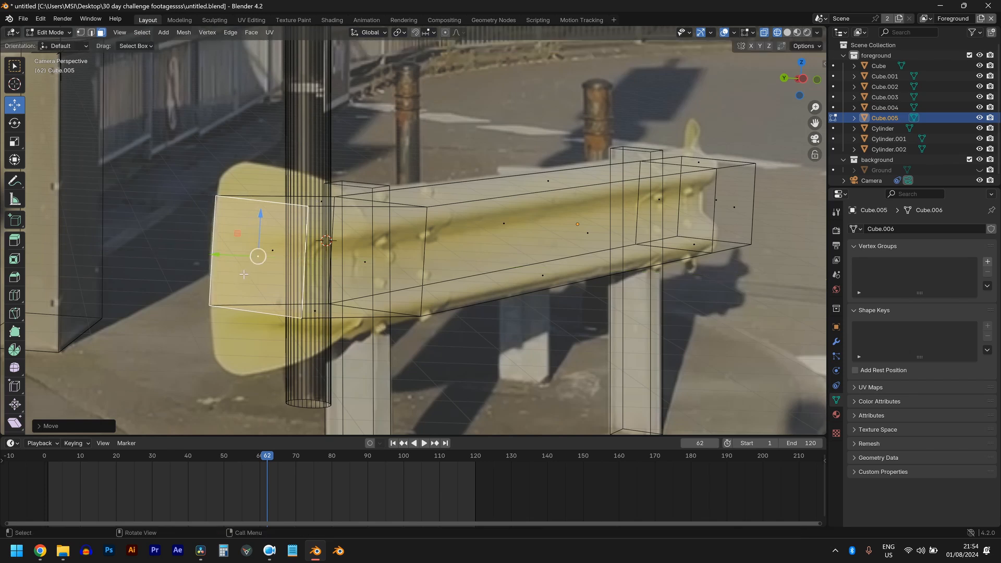
pyautogui.scroll(2, 269, 312)
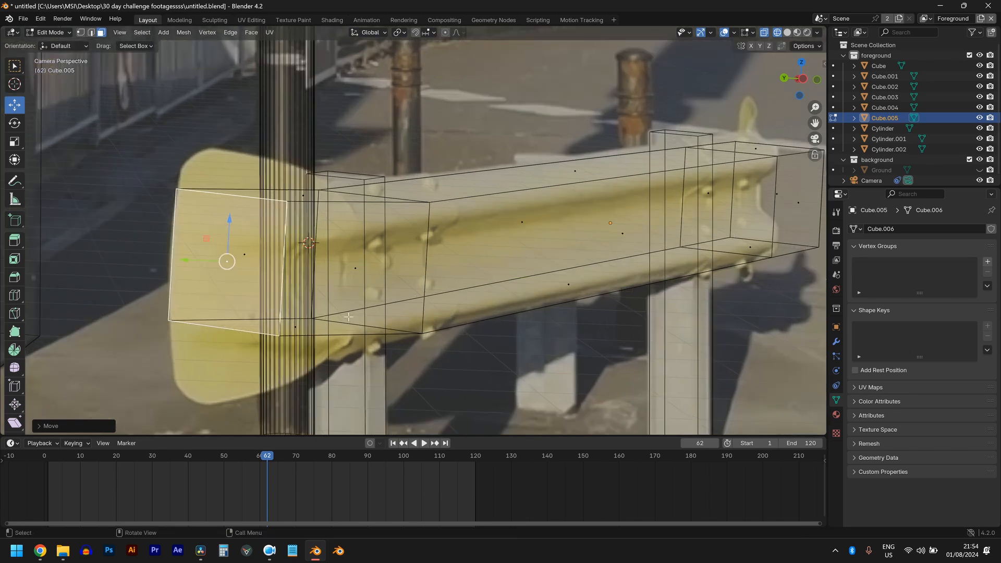
pyautogui.scroll(1, 412, 307)
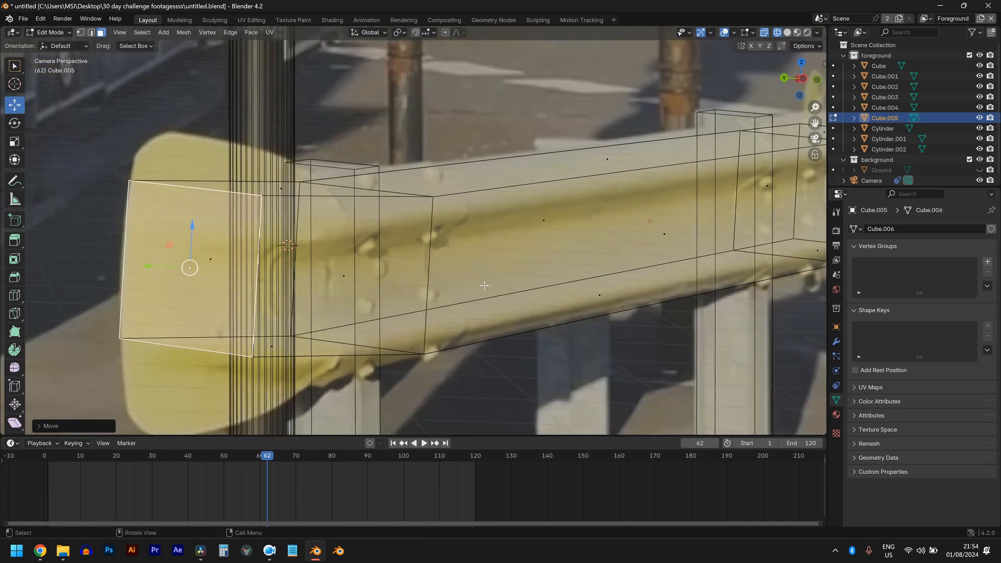
pyautogui.scroll(1, 422, 276)
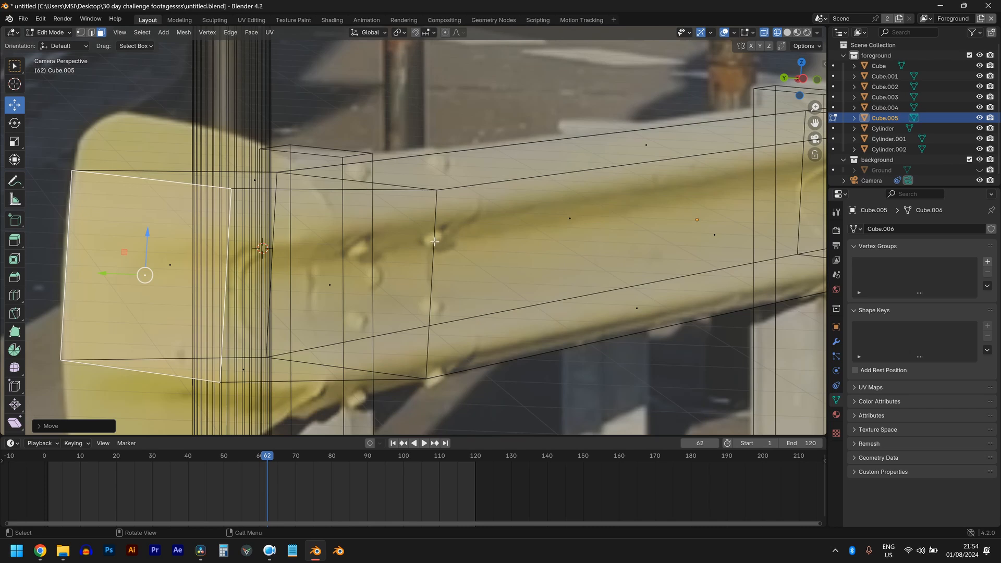
pyautogui.scroll(-2, 332, 295)
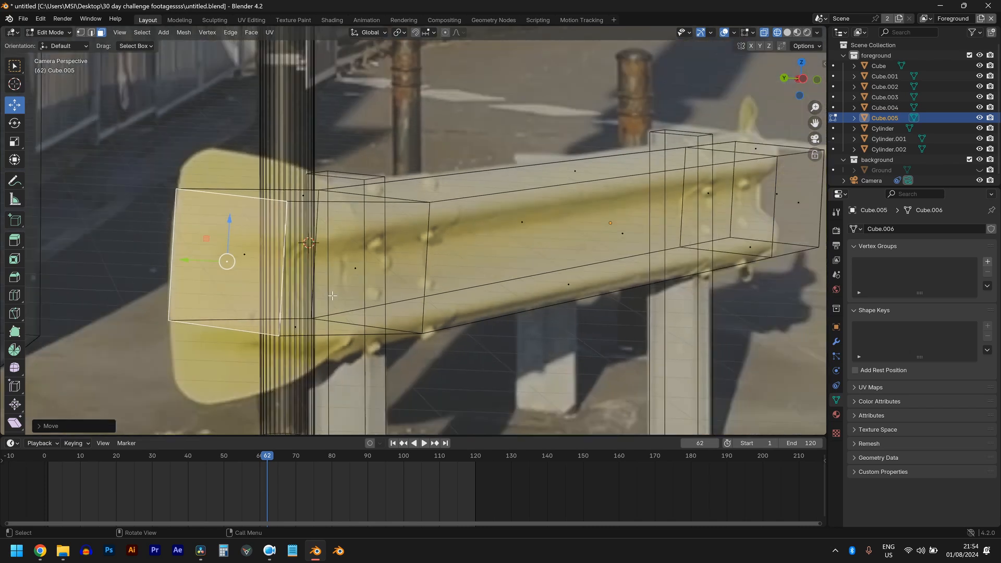
pyautogui.press('s')
pyautogui.press('z')
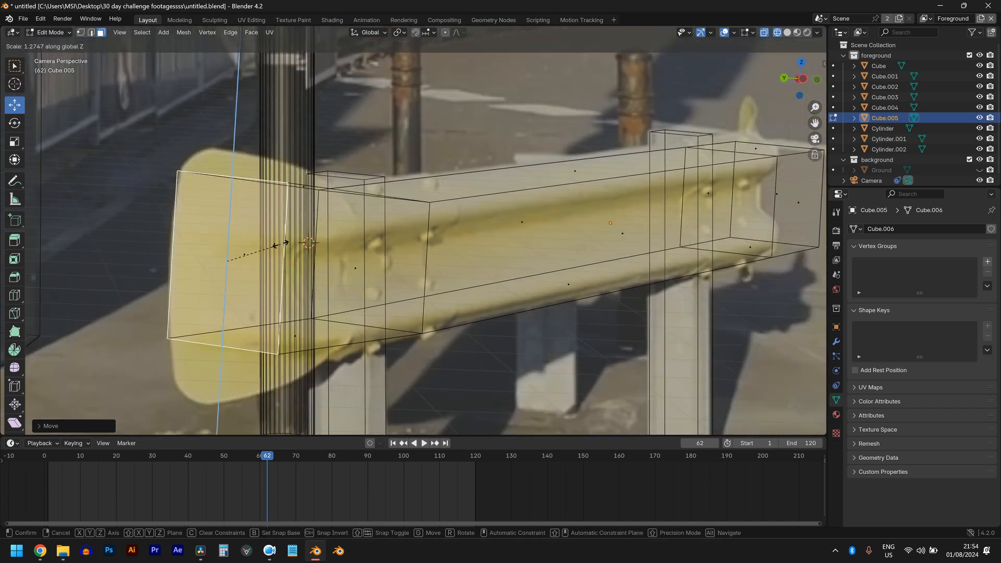
pyautogui.click(288, 225)
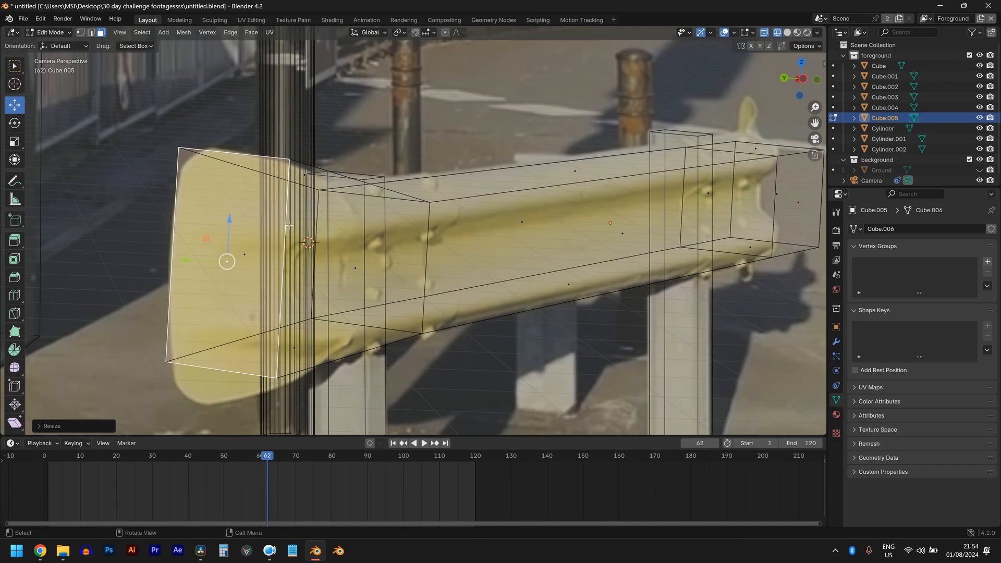
# - Lower the near end face slightly along global Z and fine-tune its Z scale to fit the flared end
pyautogui.press('g')
pyautogui.press('z')
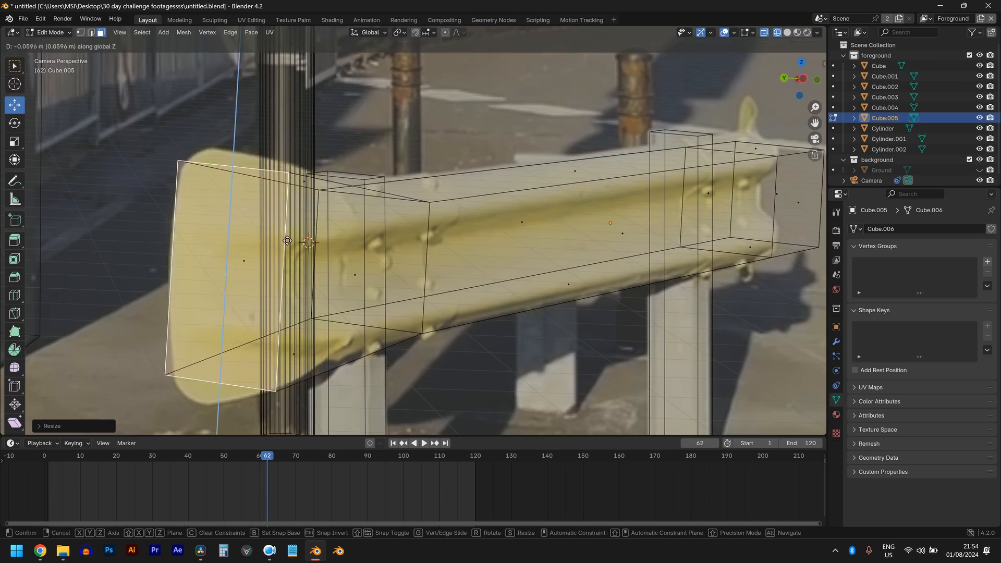
pyautogui.click(289, 242)
pyautogui.press('s')
pyautogui.press('z')
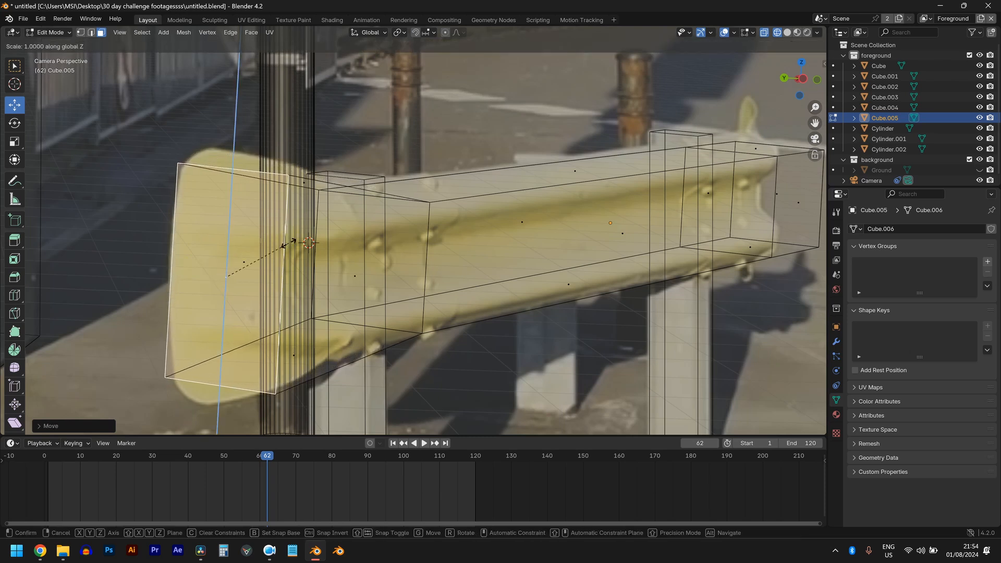
pyautogui.click(224, 279)
# - Move the end face of the bar's far extension about 0.97 m along global X and nudge it along Z to fit the guardrail's far end
pyautogui.scroll(-5, 224, 280)
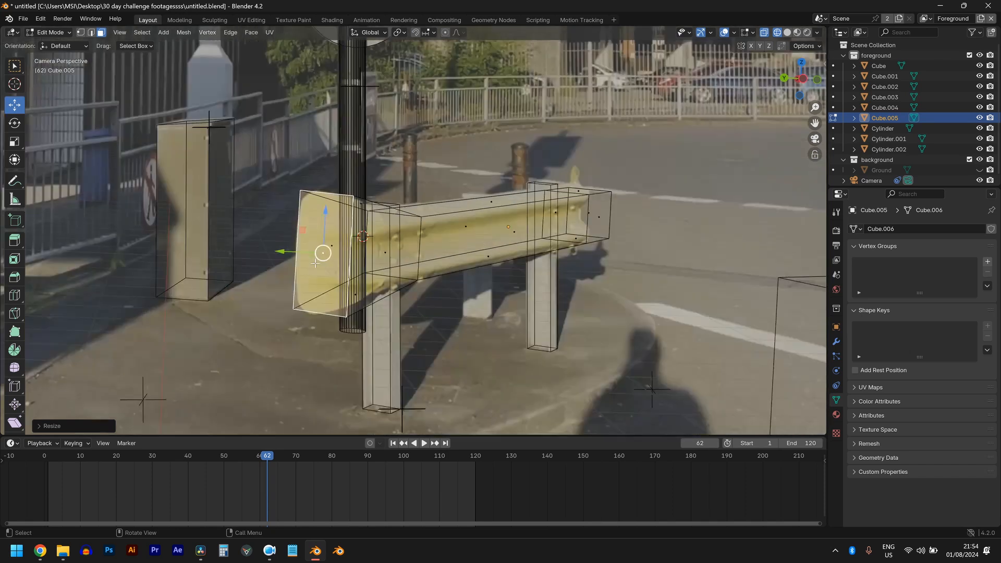
pyautogui.moveTo(320, 250); pyautogui.dragTo(468, 310, button='middle')
pyautogui.hotkey('shift', 'z')
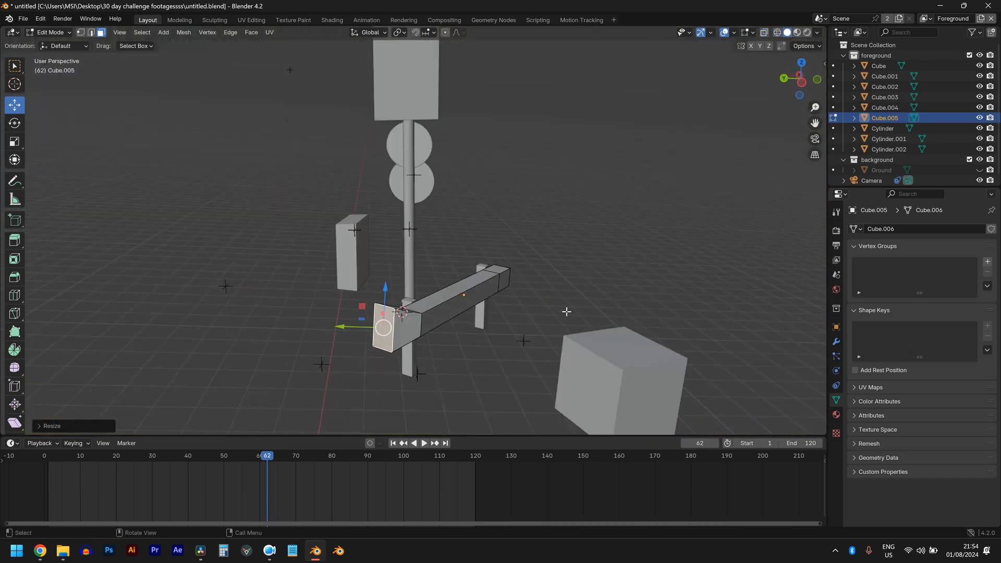
pyautogui.moveTo(568, 344)
pyautogui.mouseDown(button='middle')
pyautogui.moveTo(608, 336)
pyautogui.moveTo(576, 340)
pyautogui.moveTo(584, 334)
pyautogui.mouseUp(button='middle')
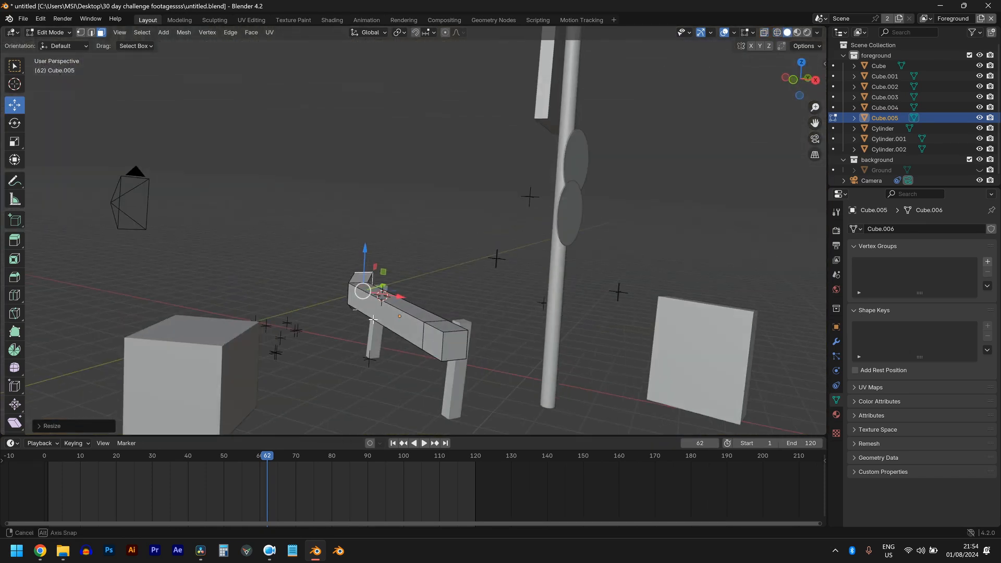
pyautogui.press('KP_0')
pyautogui.click(571, 222)
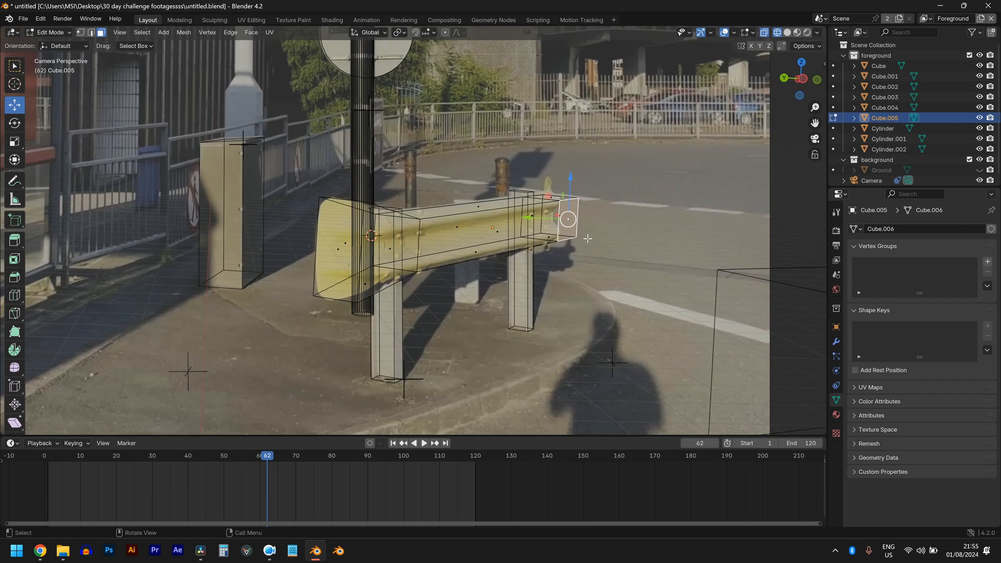
pyautogui.moveTo(568, 219); pyautogui.dragTo(516, 353, button='middle')
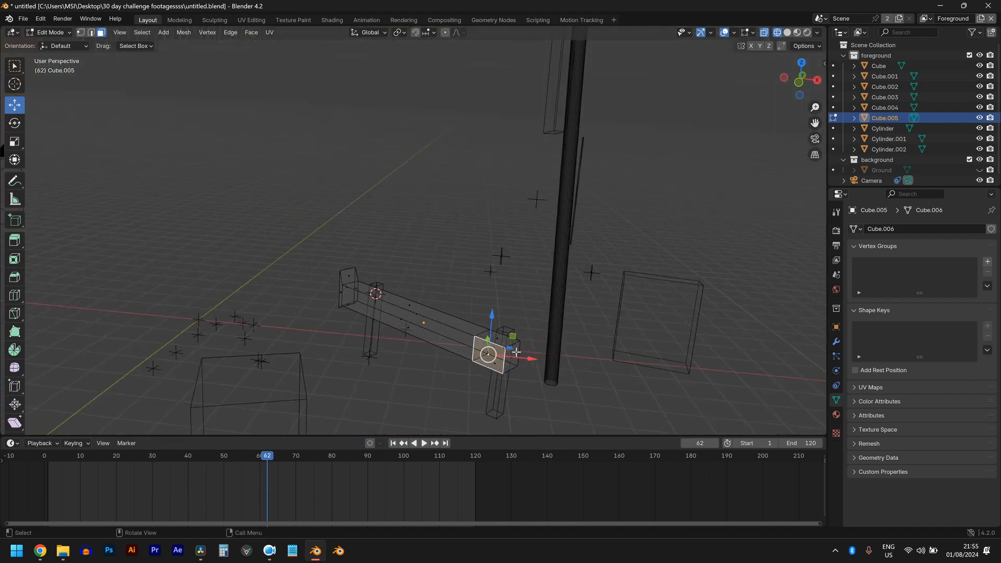
pyautogui.click(514, 355)
pyautogui.press('KP_0')
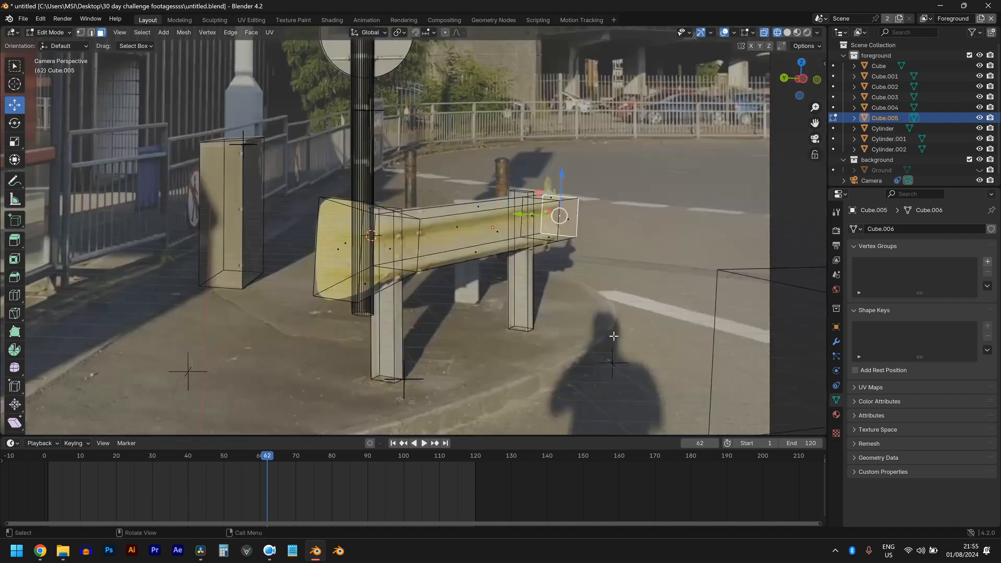
pyautogui.press('g')
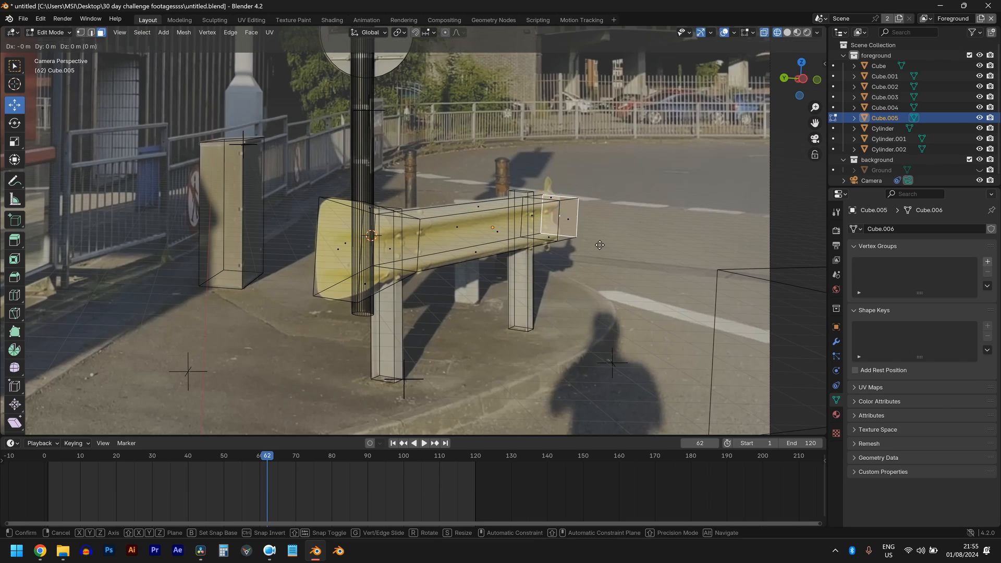
pyautogui.press('x')
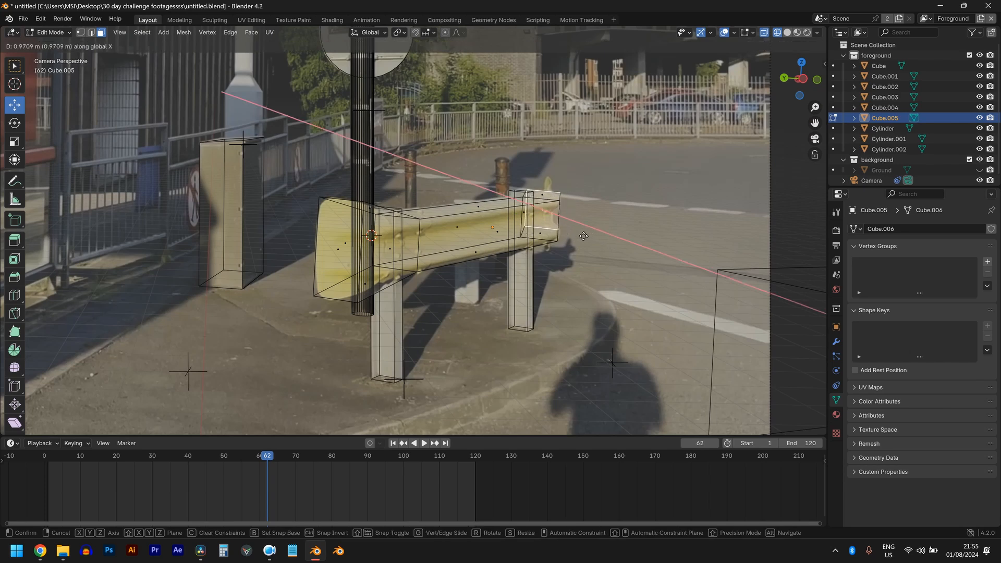
pyautogui.click(584, 236)
pyautogui.moveTo(543, 178); pyautogui.dragTo(542, 184)
# - Inspect the bar from several angles and play the animation in camera view to check its alignment with the tracked guardrail
pyautogui.moveTo(580, 241); pyautogui.dragTo(425, 243, button='middle')
pyautogui.press('z')
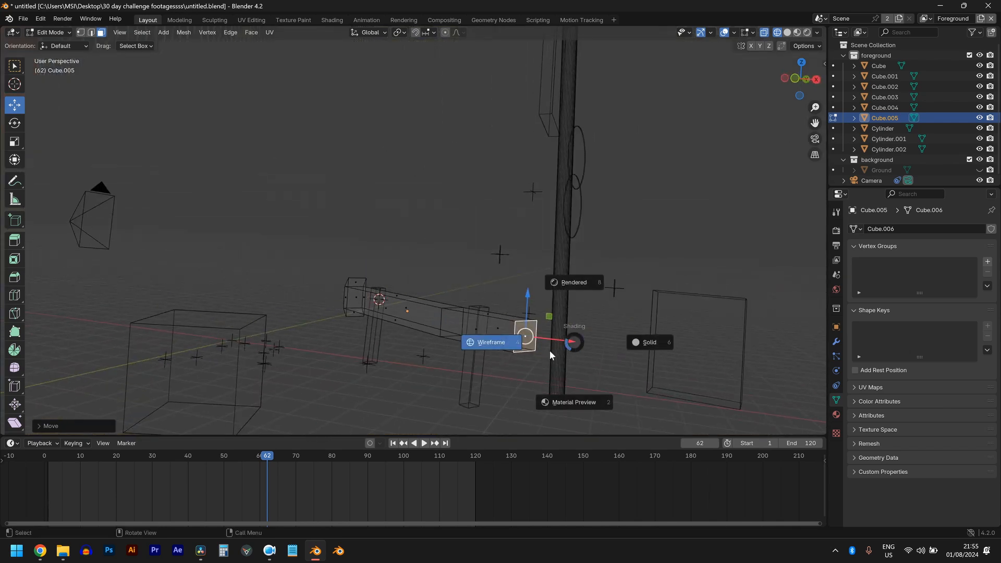
pyautogui.press('Escape')
pyautogui.moveTo(466, 286)
pyautogui.mouseDown(button='middle')
pyautogui.moveTo(539, 317)
pyautogui.moveTo(600, 298)
pyautogui.mouseUp(button='middle')
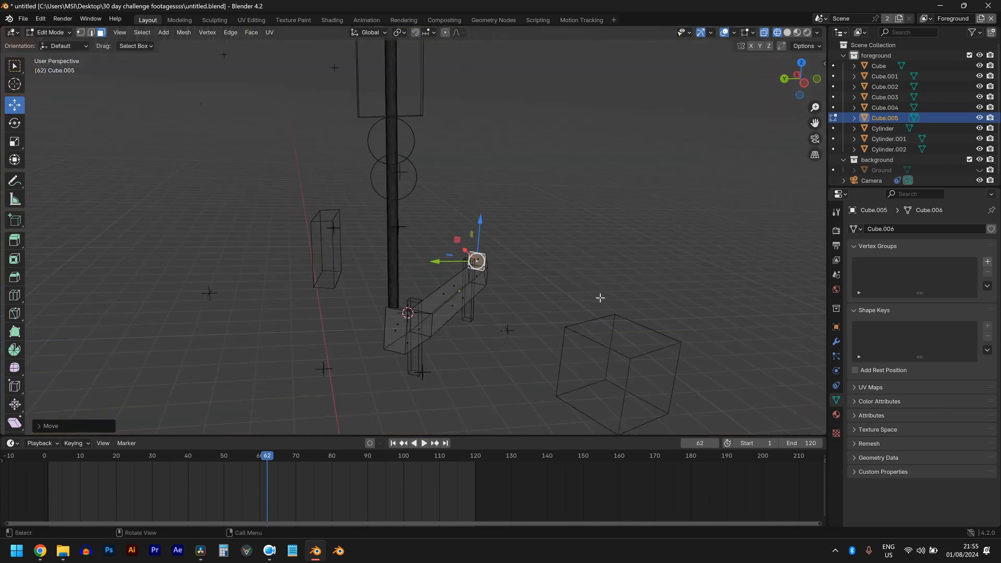
pyautogui.press('KP_0')
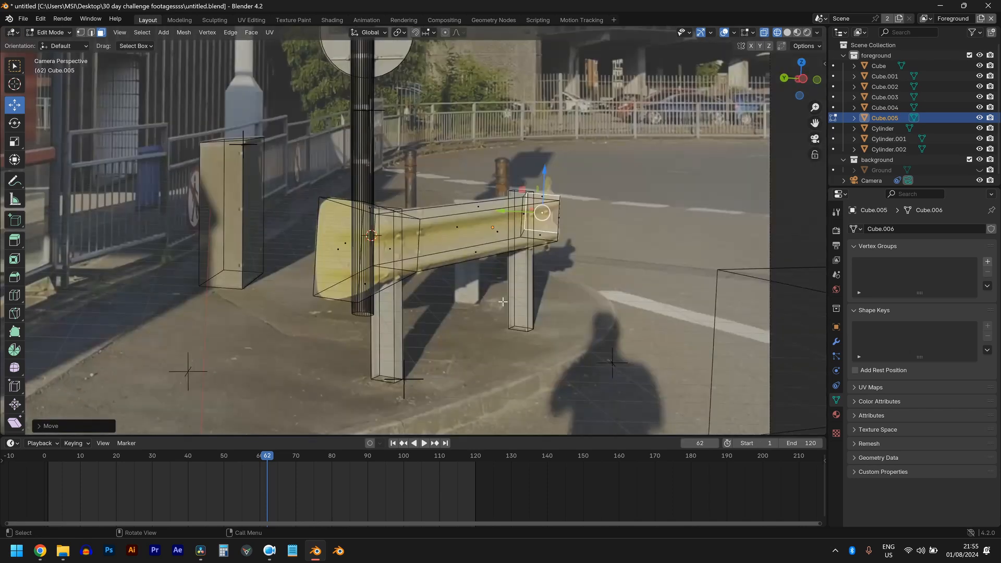
pyautogui.press('space')
pyautogui.scroll(-2, 497, 323)
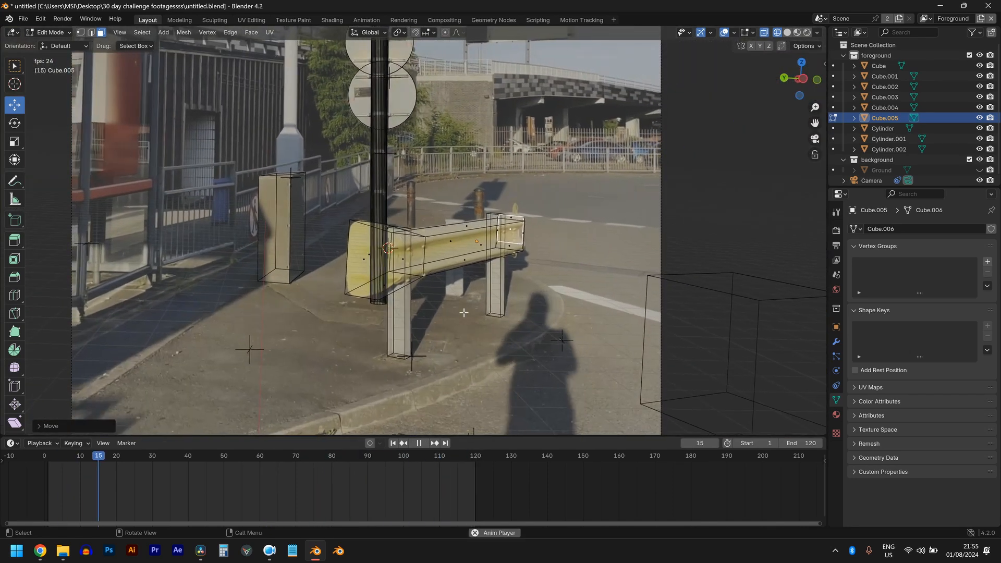
pyautogui.scroll(6, 464, 312)
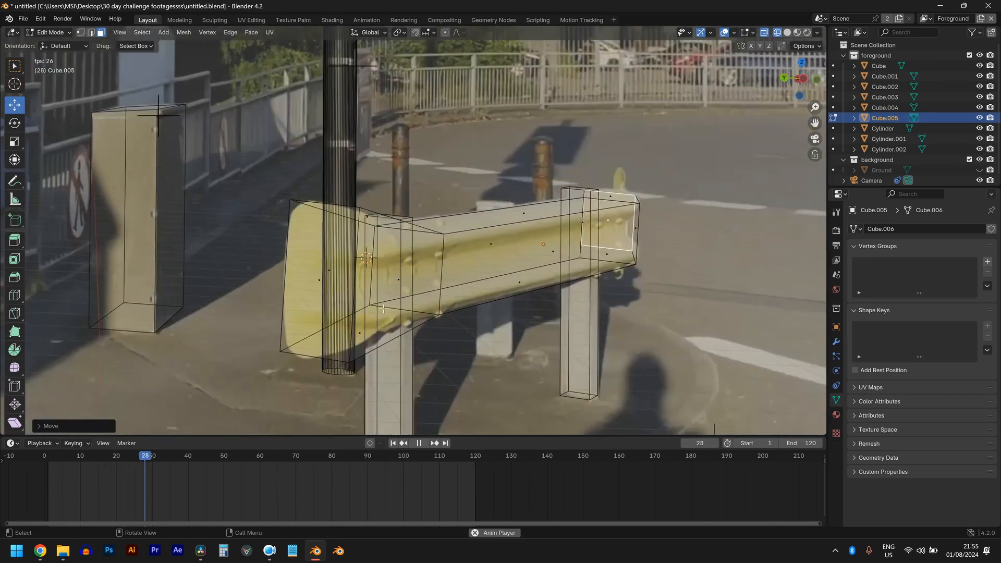
pyautogui.press('space')
# - Move the near end's two lower corner vertices onto the bottom edge of the guardrail's flared end
pyautogui.scroll(-2, 208, 184)
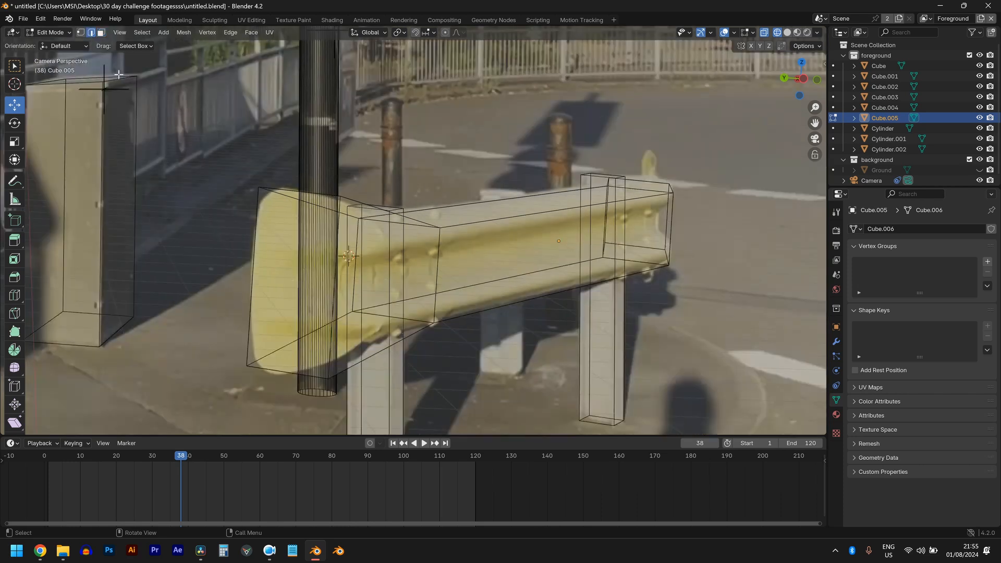
pyautogui.moveTo(328, 379); pyautogui.dragTo(331, 372)
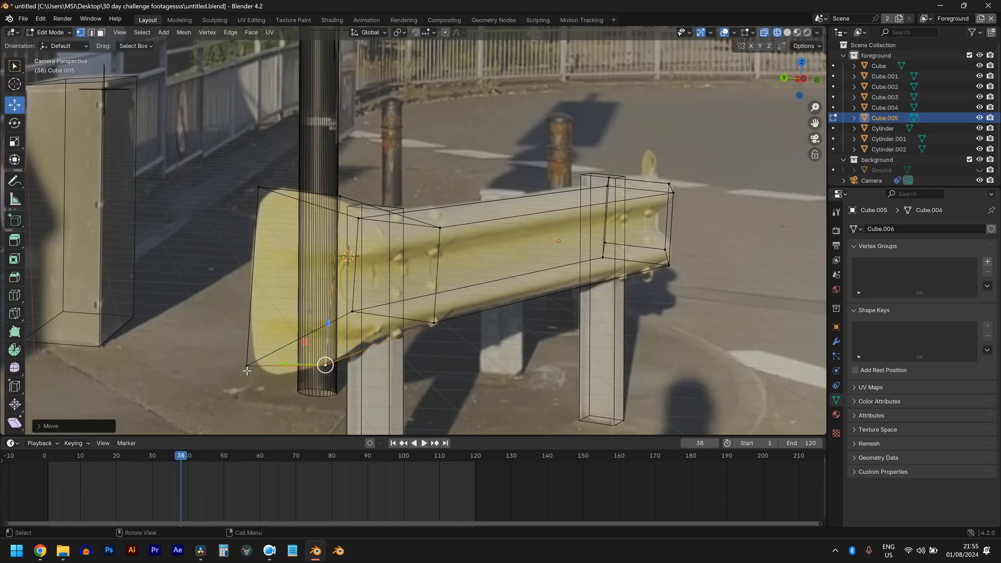
pyautogui.moveTo(247, 366); pyautogui.dragTo(277, 383)
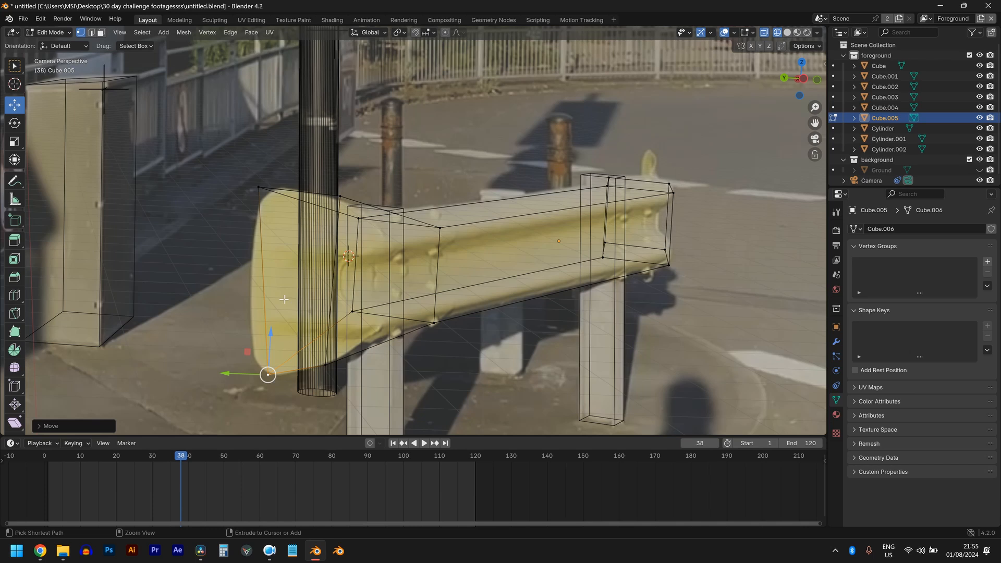
# - Add a lengthwise loop cut midway up the bar and move its outer near-end vertex down to the flare's rounded lower corner
pyautogui.hotkey('ctrl', 'r')
pyautogui.click(261, 284)
pyautogui.rightClick(261, 283)
pyautogui.click(262, 281)
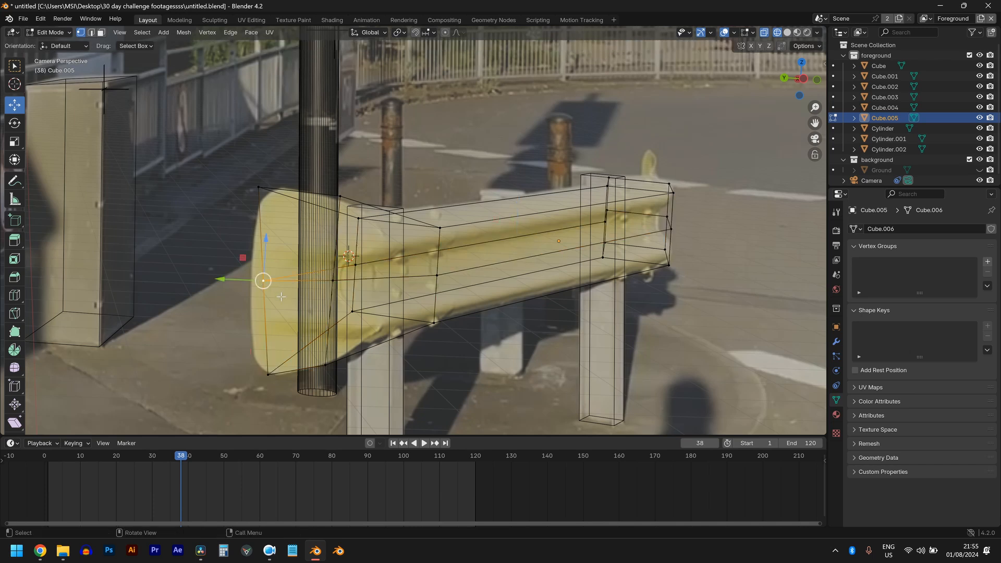
pyautogui.press('g')
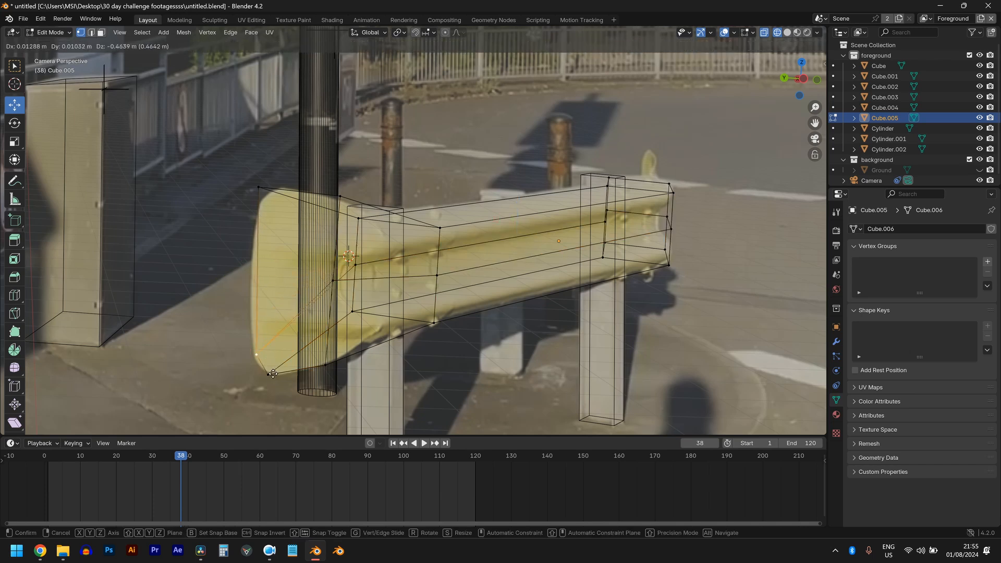
pyautogui.click(272, 376)
# - Move the near end's outer upper corner vertex inward along the top edge of the guardrail's flared end
pyautogui.click(262, 189)
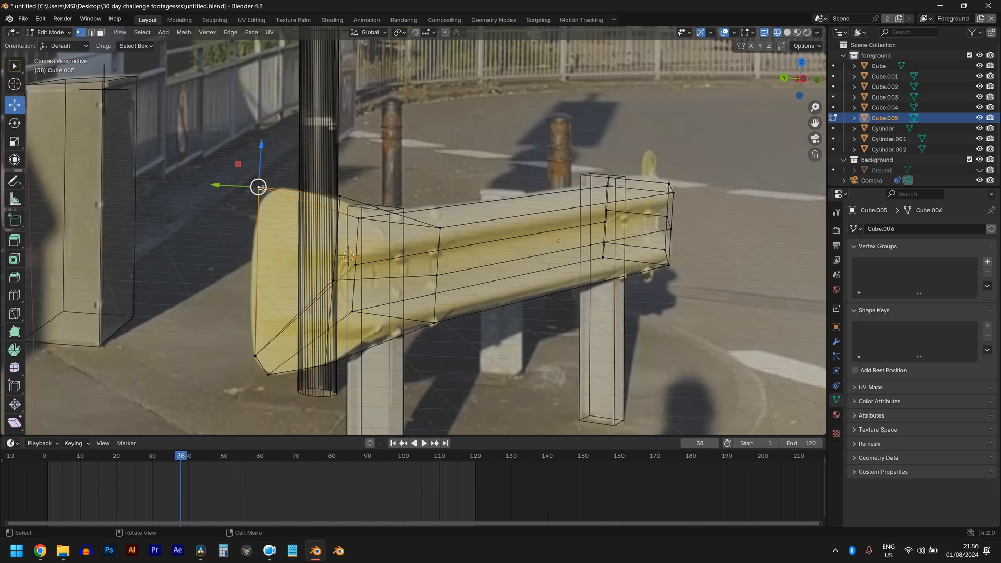
pyautogui.press('g')
pyautogui.click(281, 198)
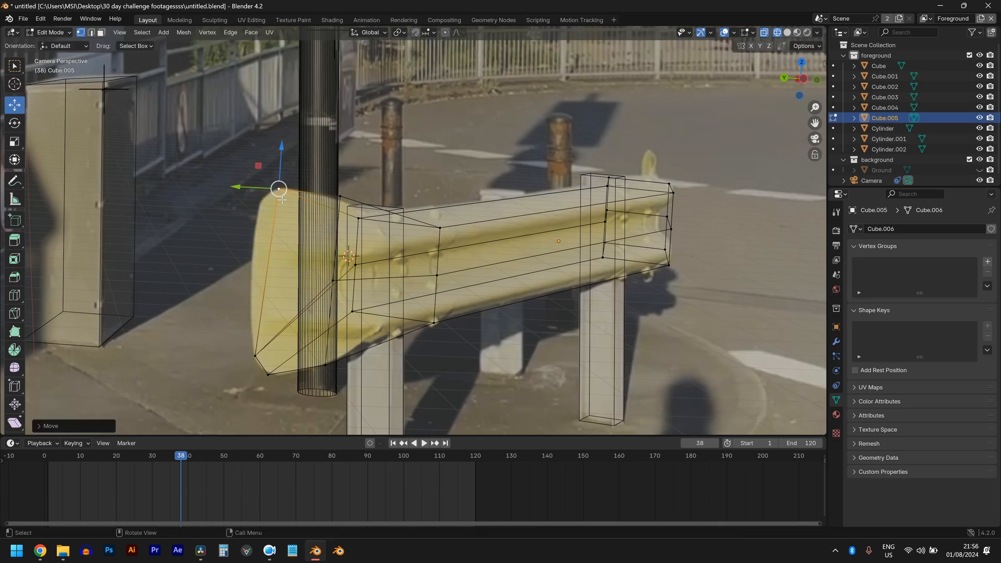
# - Add a lengthwise loop cut near the bar's upper edge and move its outer near-end vertex to the flare's rounded upper corner
pyautogui.hotkey('ctrl', 'r')
pyautogui.click(308, 250)
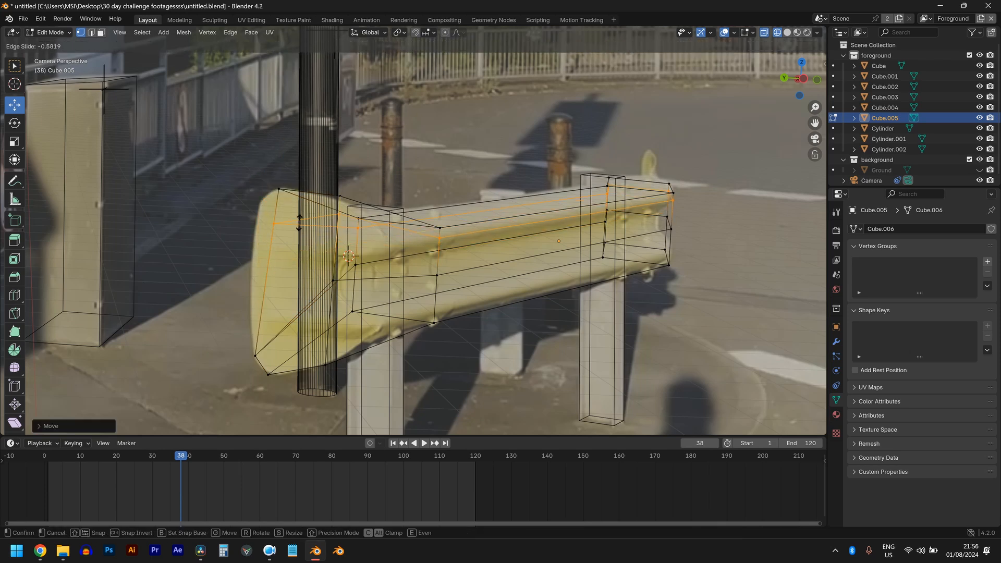
pyautogui.click(301, 221)
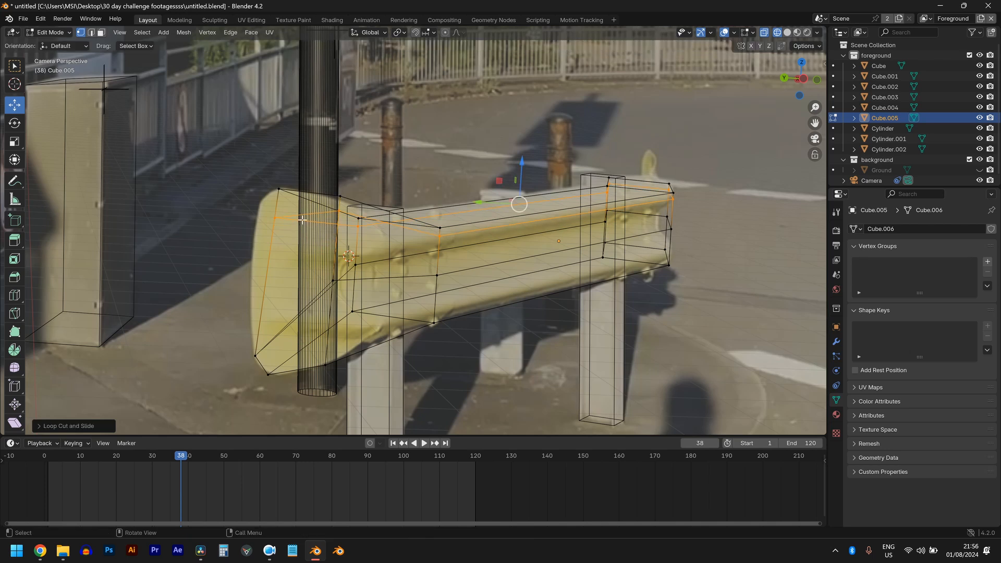
pyautogui.moveTo(276, 217); pyautogui.dragTo(252, 193)
# - Add a lengthwise loop cut between the bar's upper and middle cuts and move its outer near-end vertex onto the flare's outer edge
pyautogui.hotkey('ctrl', 'r')
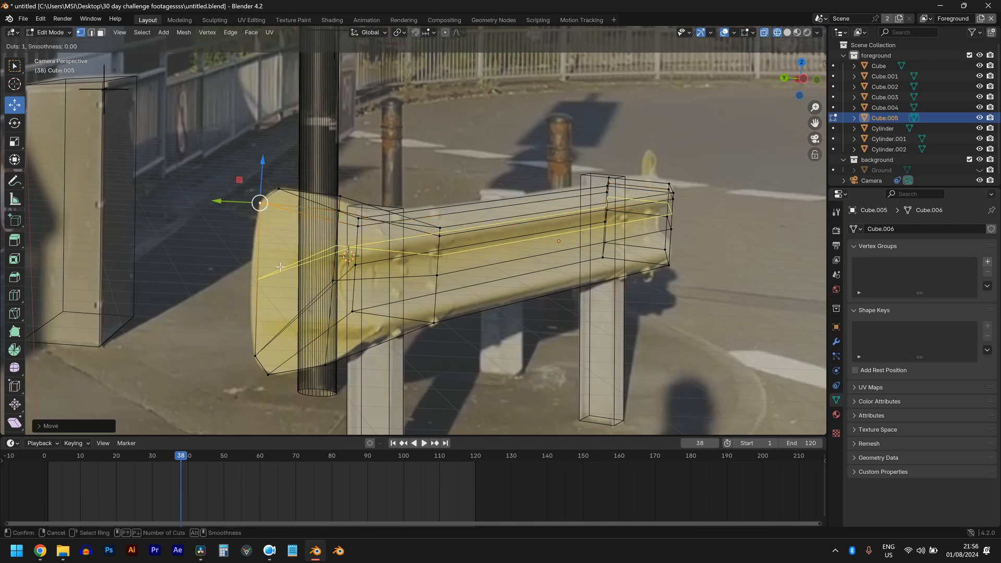
pyautogui.click(280, 266)
pyautogui.click(283, 261)
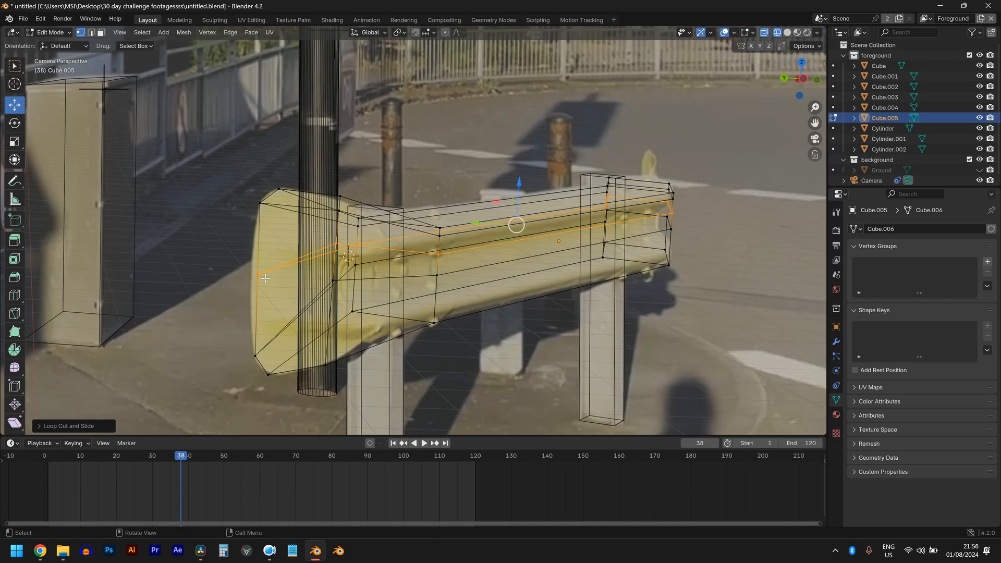
pyautogui.click(258, 275)
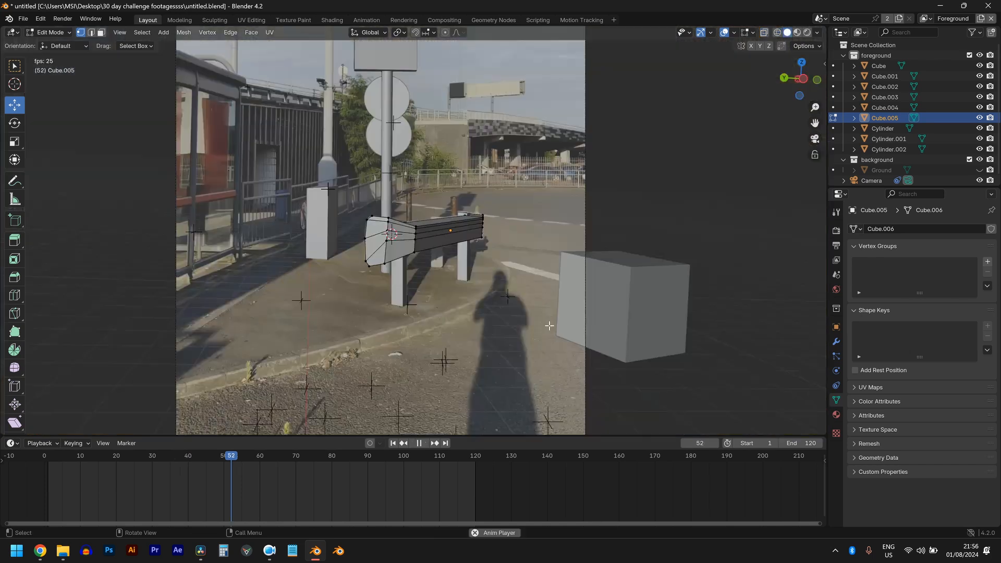
# - Play back the shot in solid shading to check the guardrail's flared end against the footage, and leave Edit Mode
pyautogui.scroll(3, 542, 250)
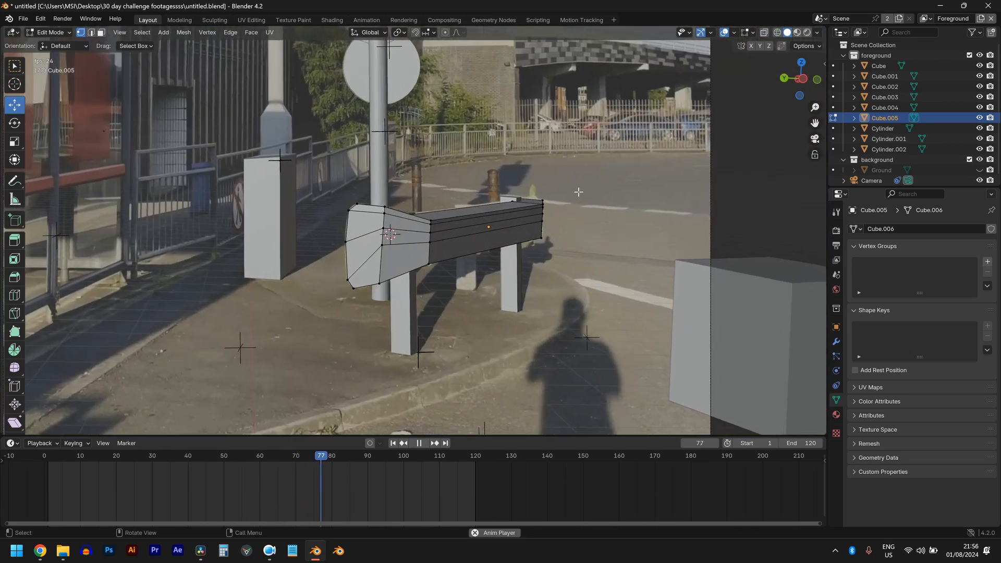
pyautogui.scroll(-3, 503, 195)
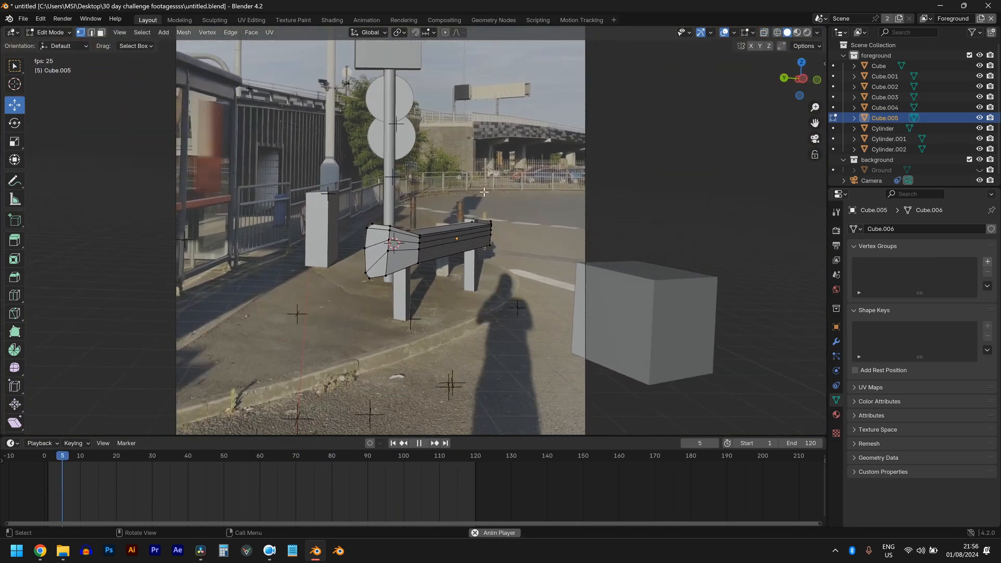
pyautogui.press('`')
pyautogui.press('Escape')
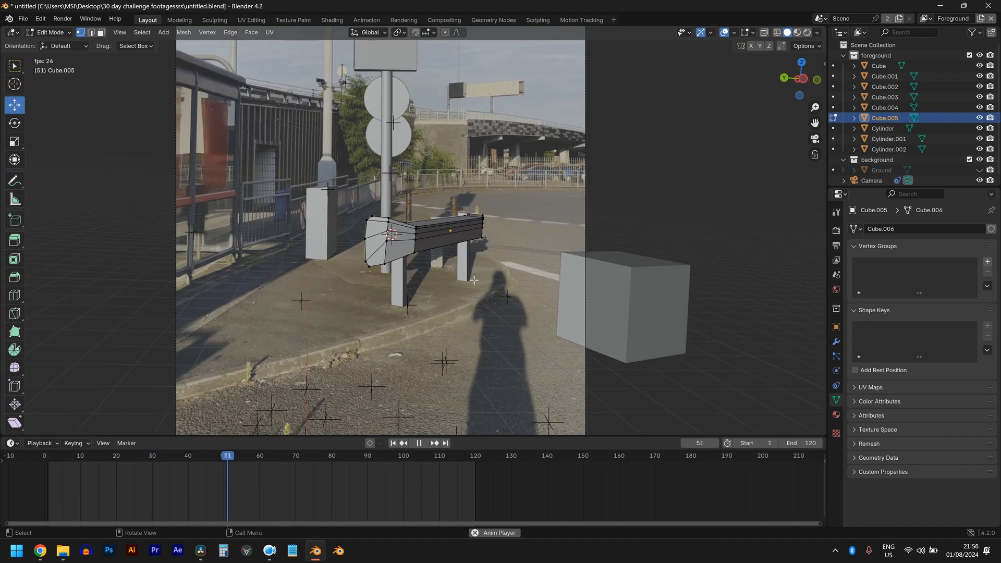
pyautogui.press('z')
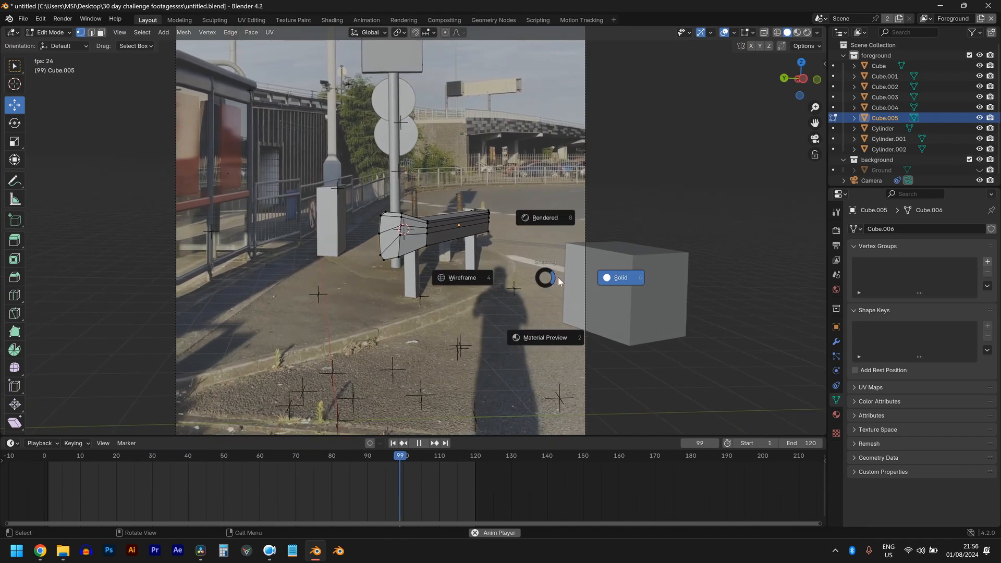
pyautogui.click(627, 272)
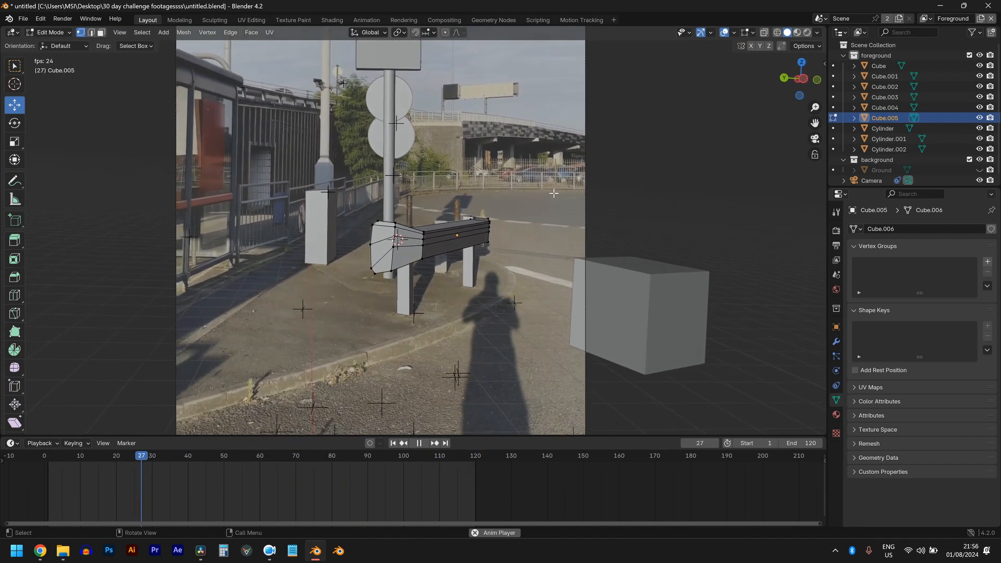
pyautogui.press('Tab')
pyautogui.click(554, 198)
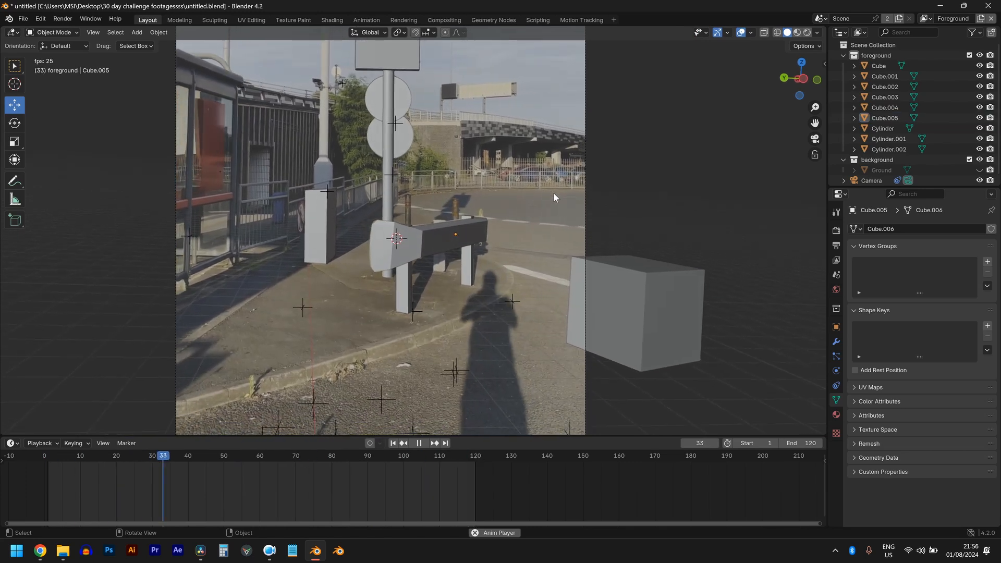
# - Examine how the sign, utility box and guardrail stand-ins follow the footage during playback
pyautogui.scroll(-3, 401, 99)
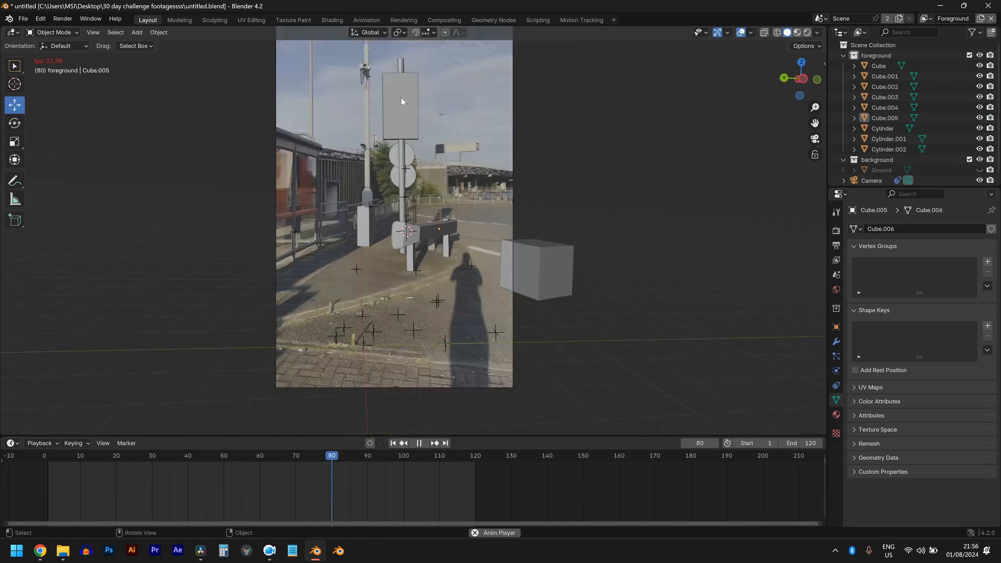
pyautogui.click(402, 118)
pyautogui.click(366, 232)
pyautogui.scroll(2, 366, 232)
pyautogui.scroll(2, 365, 232)
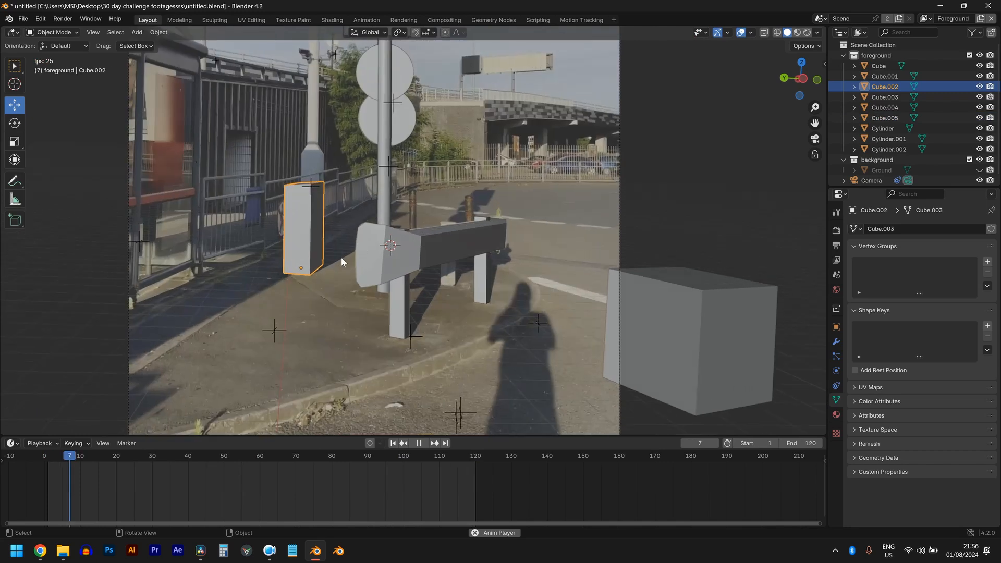
pyautogui.scroll(-1, 334, 227)
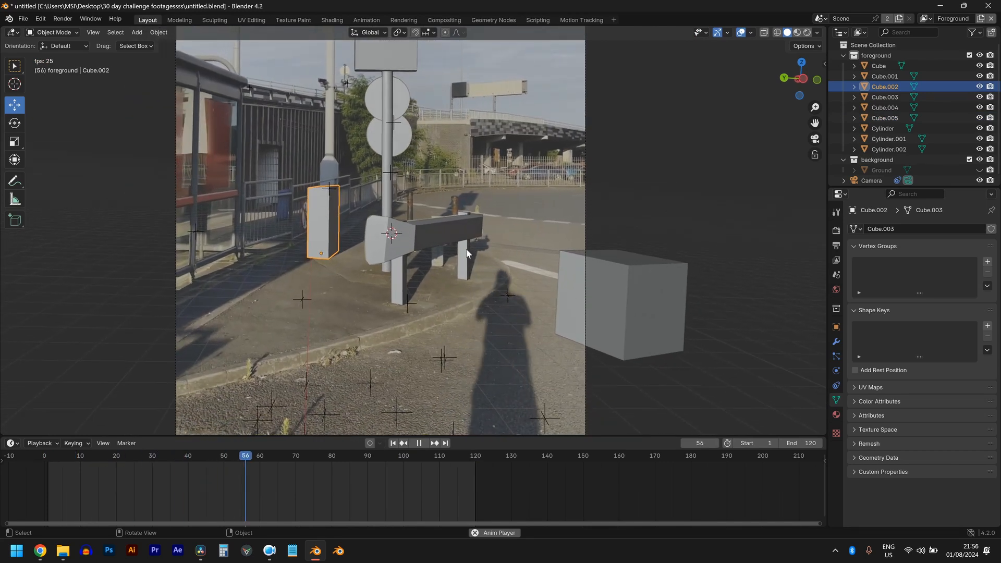
pyautogui.scroll(3, 470, 256)
pyautogui.scroll(-2, 464, 359)
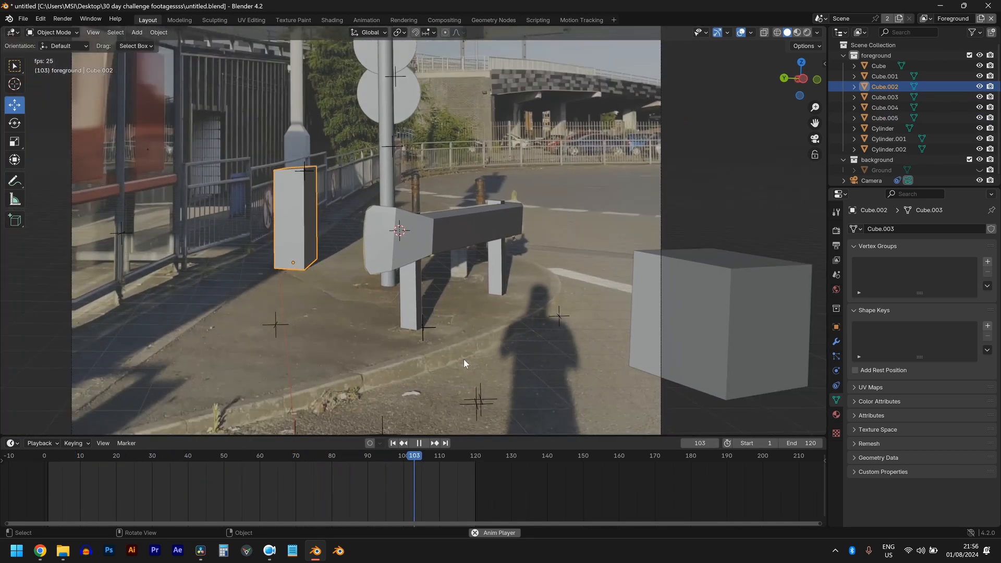
pyautogui.click(366, 334)
pyautogui.scroll(-1, 975, 138)
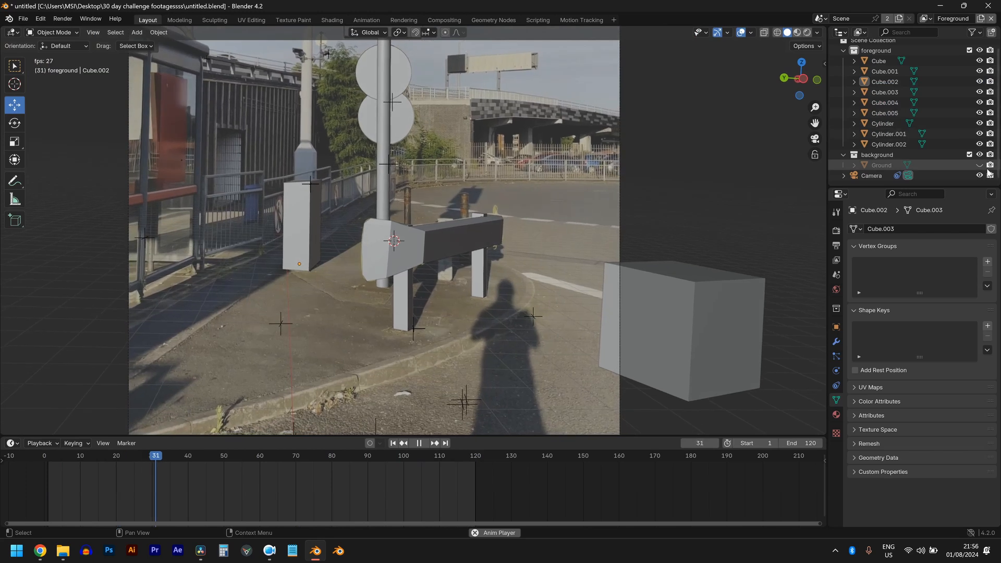
# - Unhide the Ground object in the background collection and view it together with the foreground stand-ins in solid shading
pyautogui.click(980, 165)
pyautogui.click(436, 299)
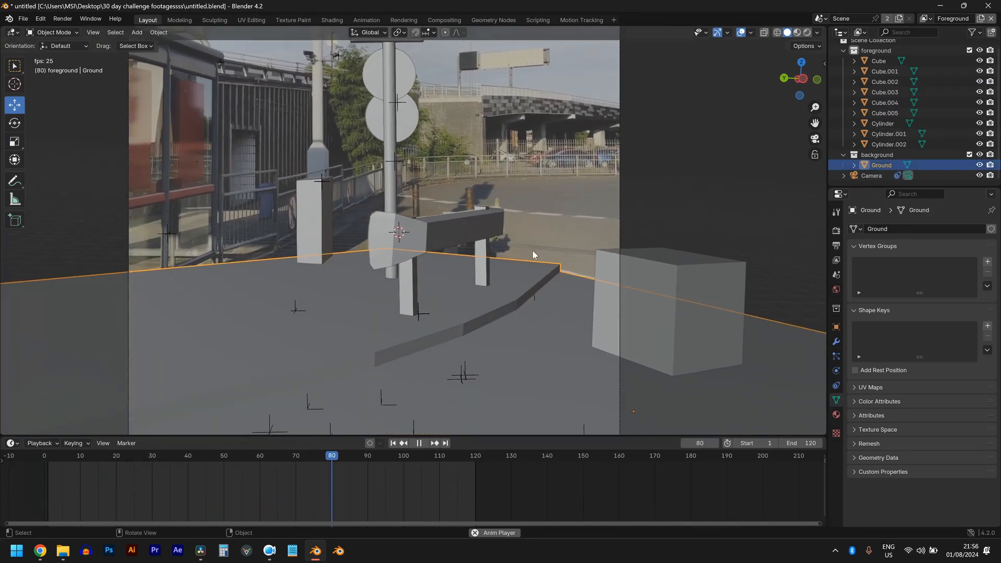
pyautogui.click(467, 226)
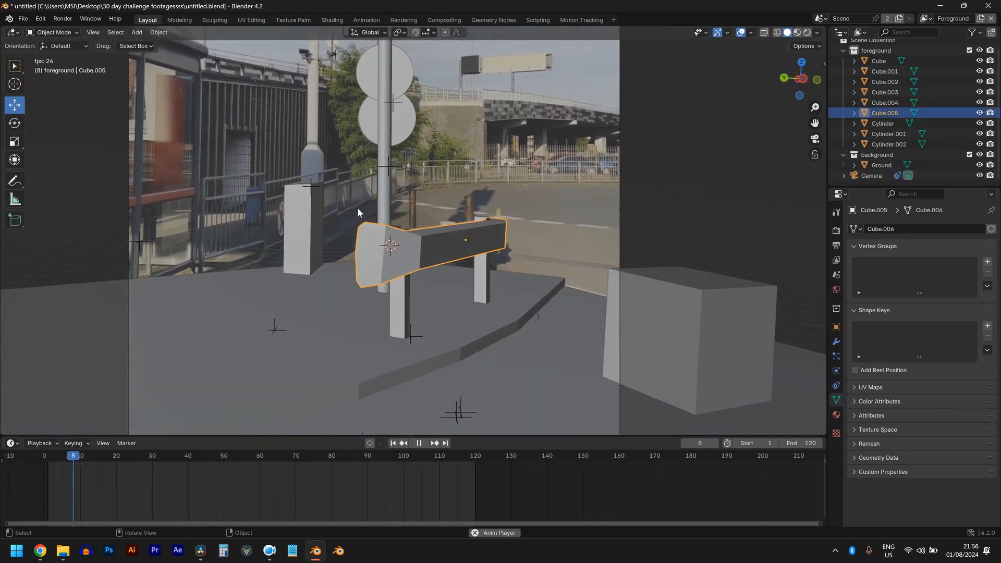
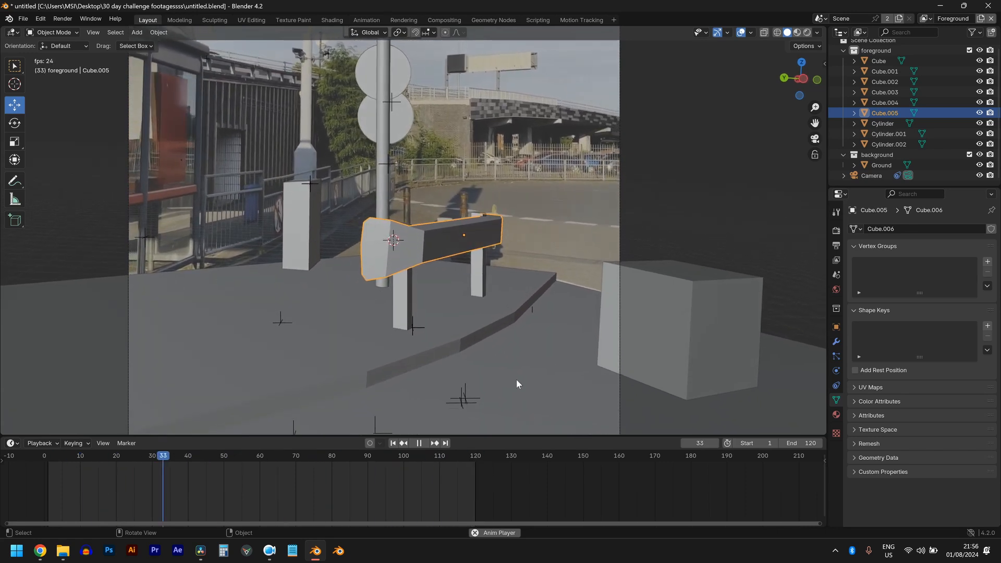
pyautogui.press('z')
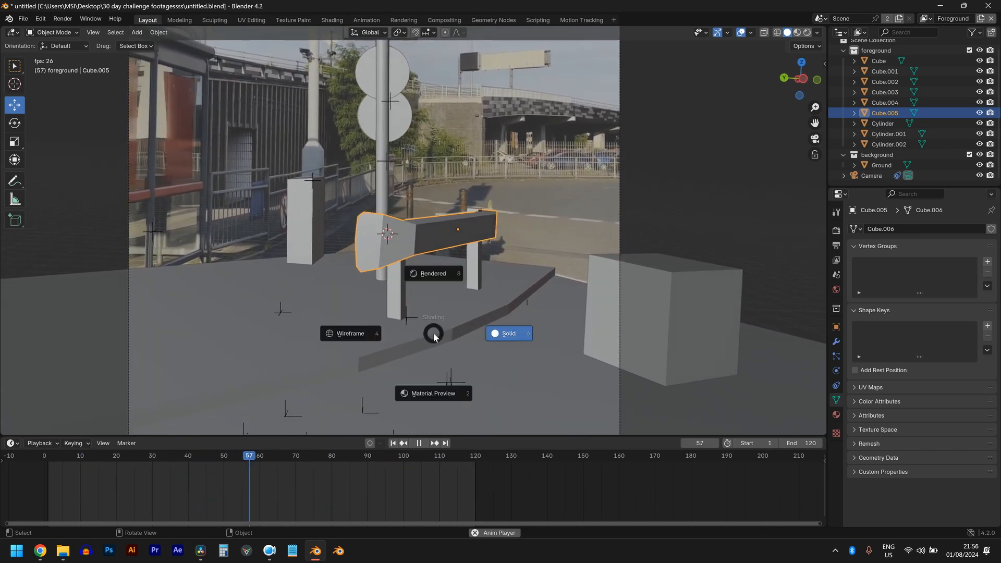
pyautogui.click(488, 339)
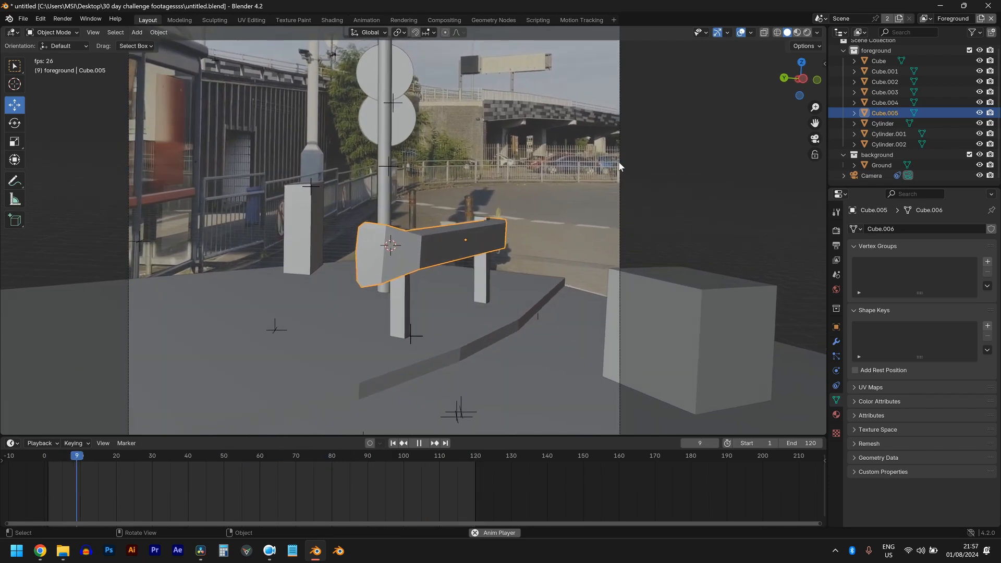
# - Set the opacity of the camera's background video to 1.000 and collapse its settings
pyautogui.click(620, 165)
pyautogui.click(883, 401)
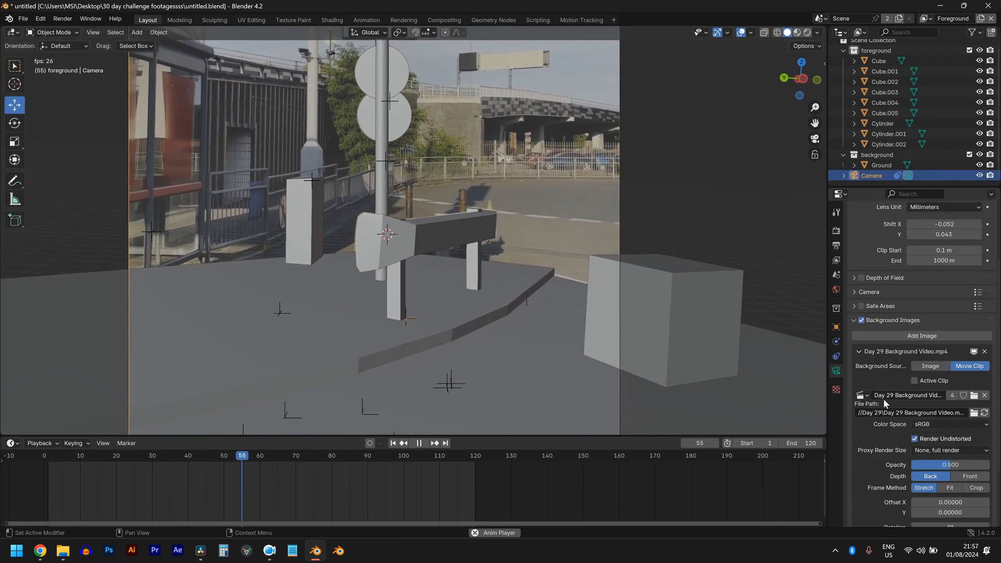
pyautogui.scroll(-4, 927, 464)
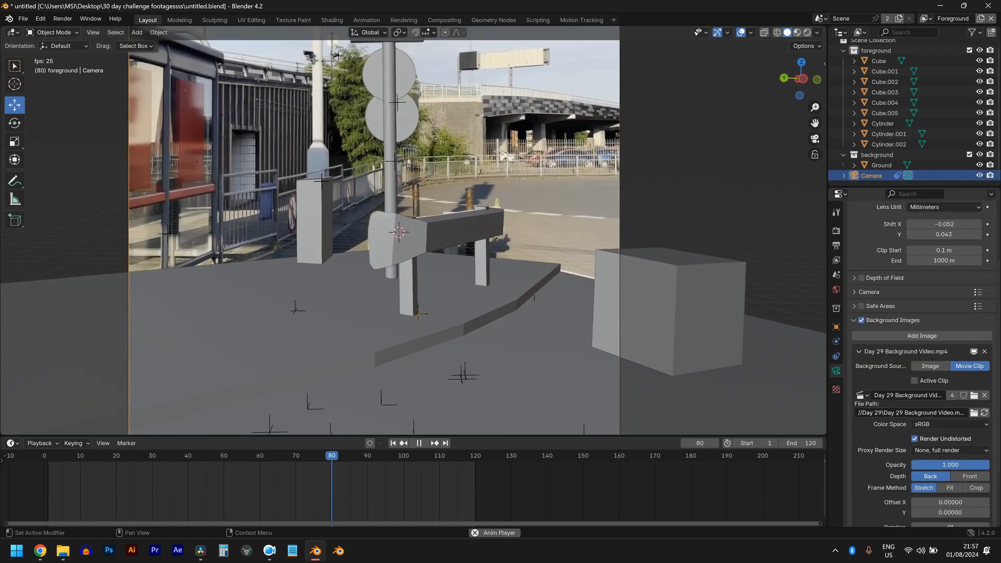
pyautogui.click(859, 352)
pyautogui.scroll(-2, 456, 323)
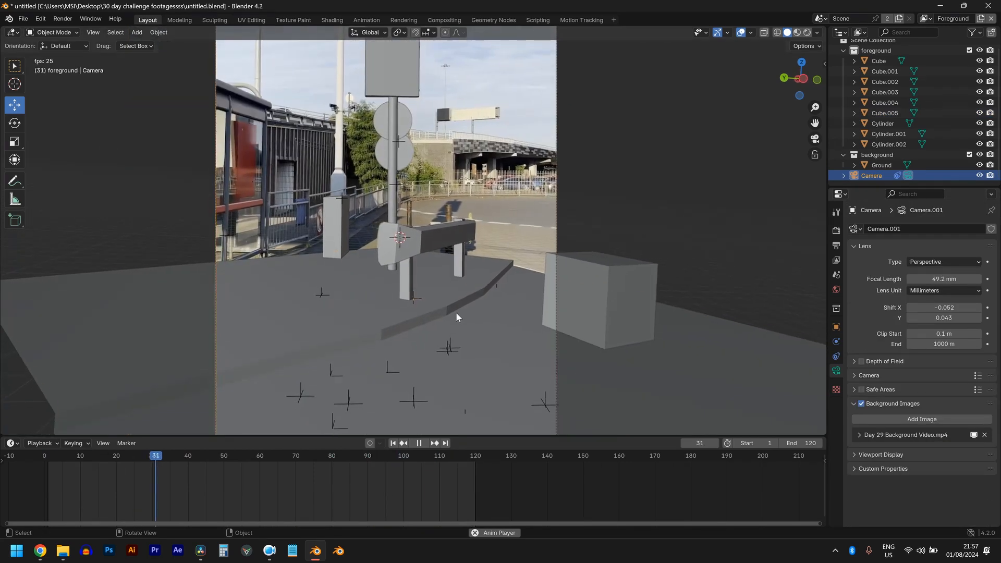
# - Compare the Ground mesh with the footage in wireframe, return to solid shading and stop playback
pyautogui.click(456, 313)
pyautogui.hotkey('shift', 'z')
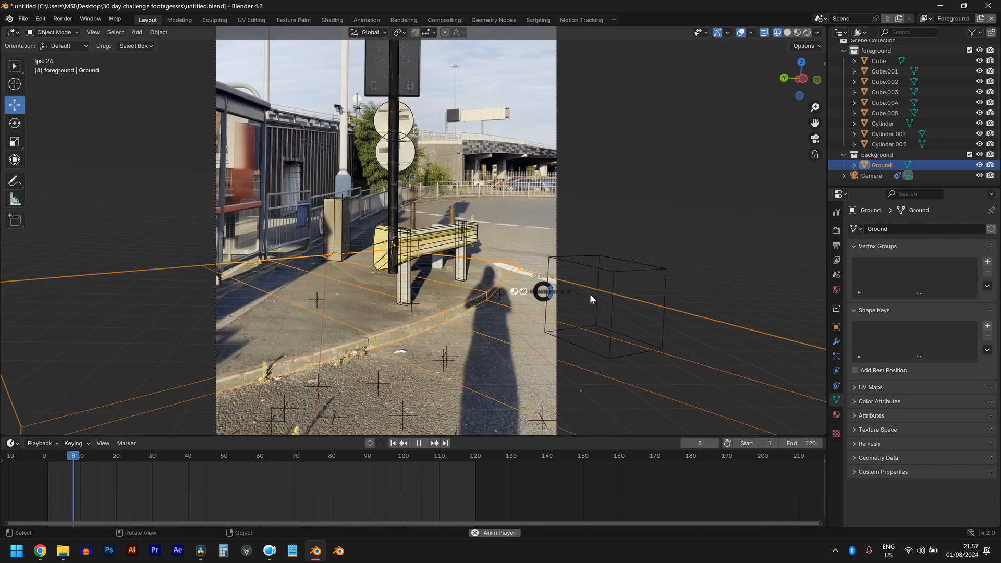
pyautogui.hotkey('shift', 'z')
pyautogui.press('space')
# - Add a torus mesh with a 1 m major radius and a 0.14 m minor radius
pyautogui.moveTo(499, 277)
pyautogui.mouseDown(button='middle')
pyautogui.moveTo(446, 262)
pyautogui.moveTo(431, 275)
pyautogui.mouseUp(button='middle')
pyautogui.hotkey('shift', 'a')
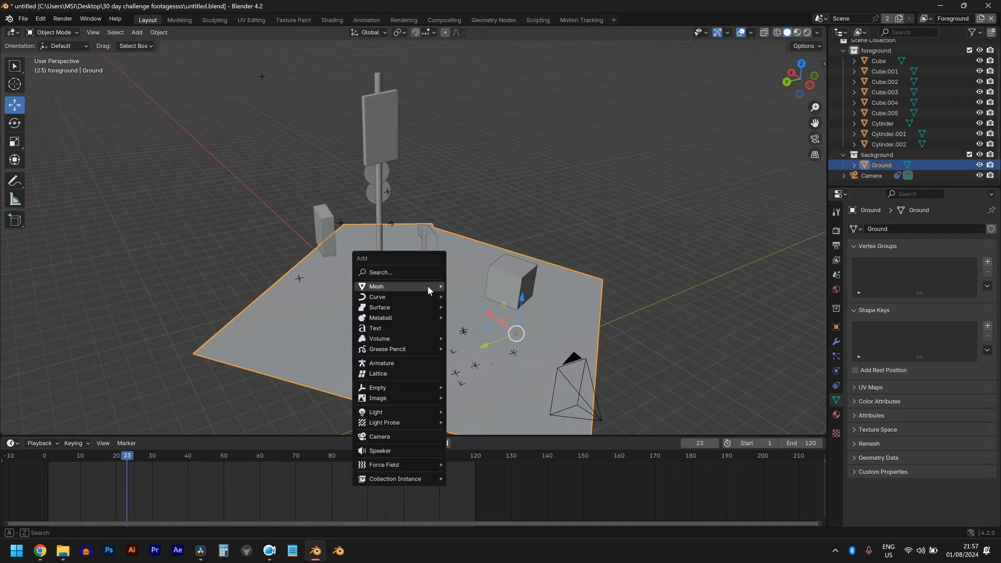
pyautogui.moveTo(430, 289)
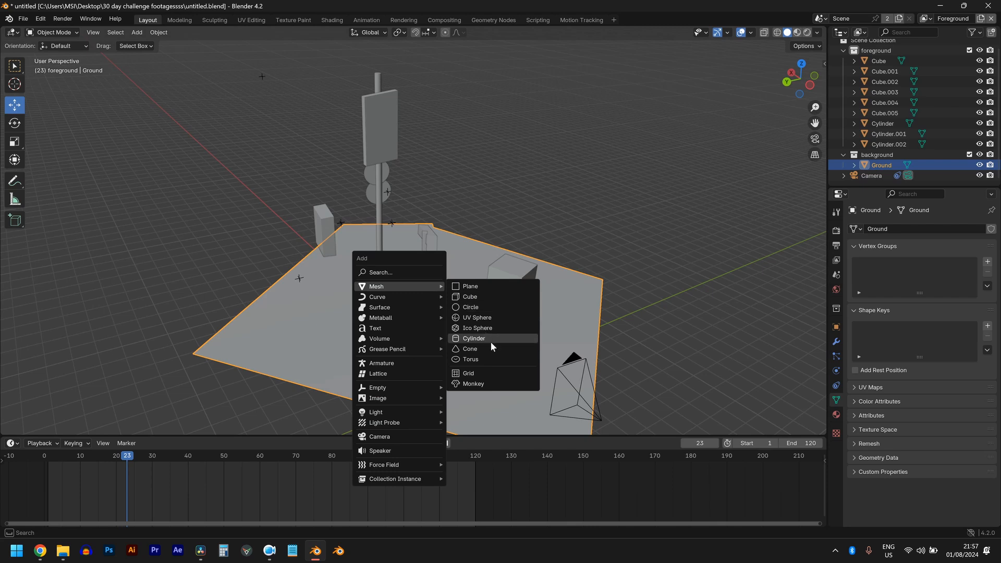
pyautogui.click(488, 360)
pyautogui.scroll(5, 453, 316)
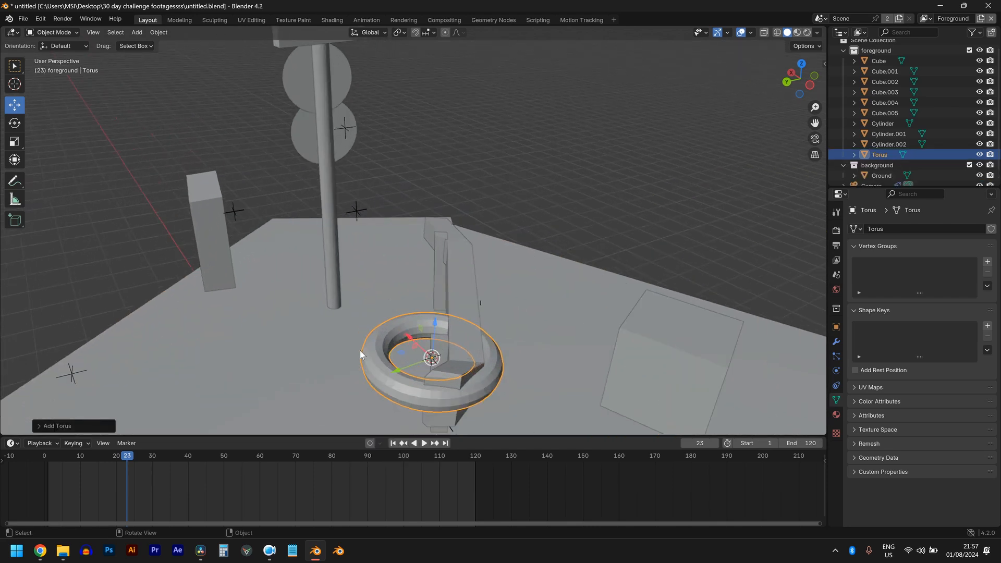
pyautogui.moveTo(359, 350); pyautogui.dragTo(215, 387, button='middle')
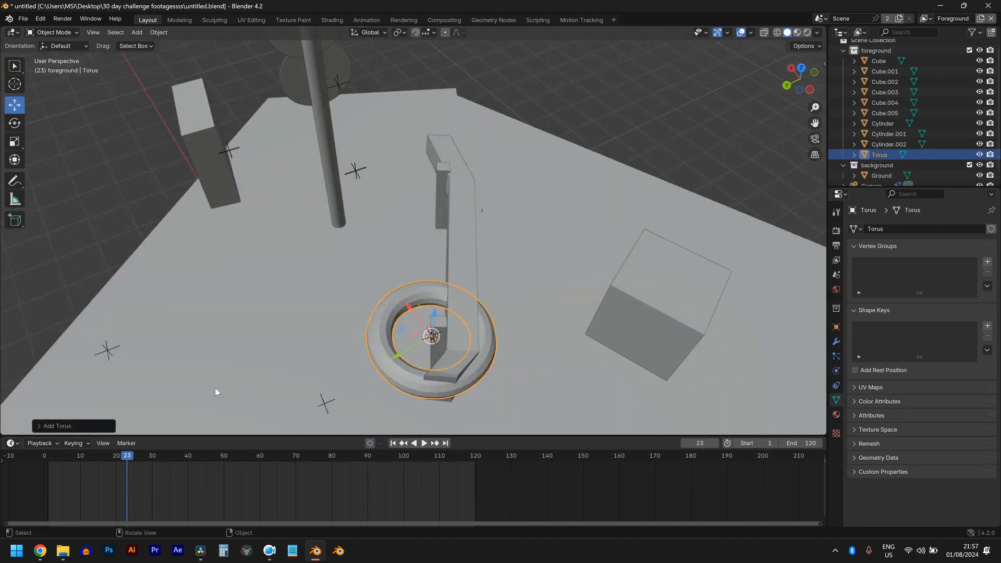
pyautogui.click(38, 426)
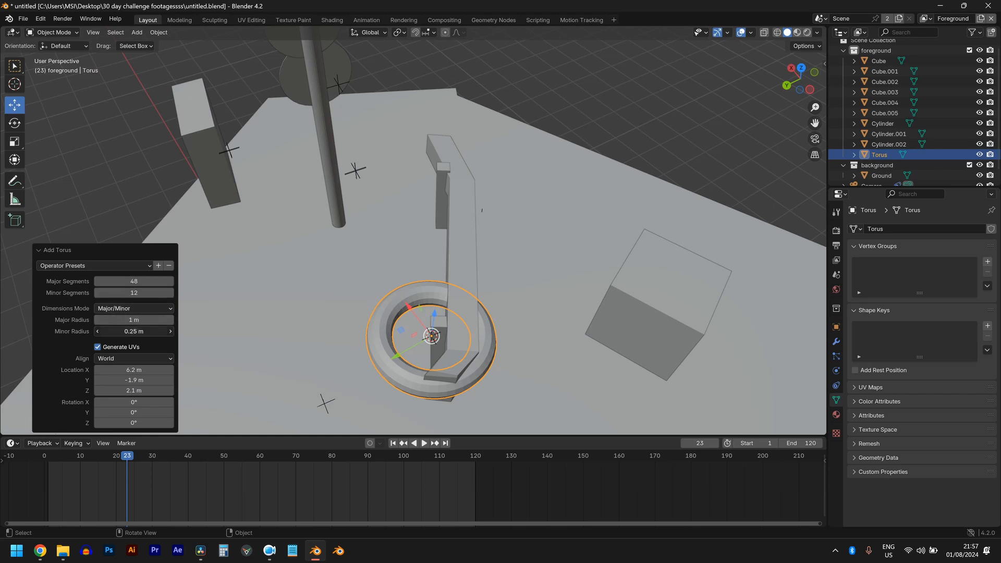
pyautogui.moveTo(134, 332); pyautogui.dragTo(107, 332)
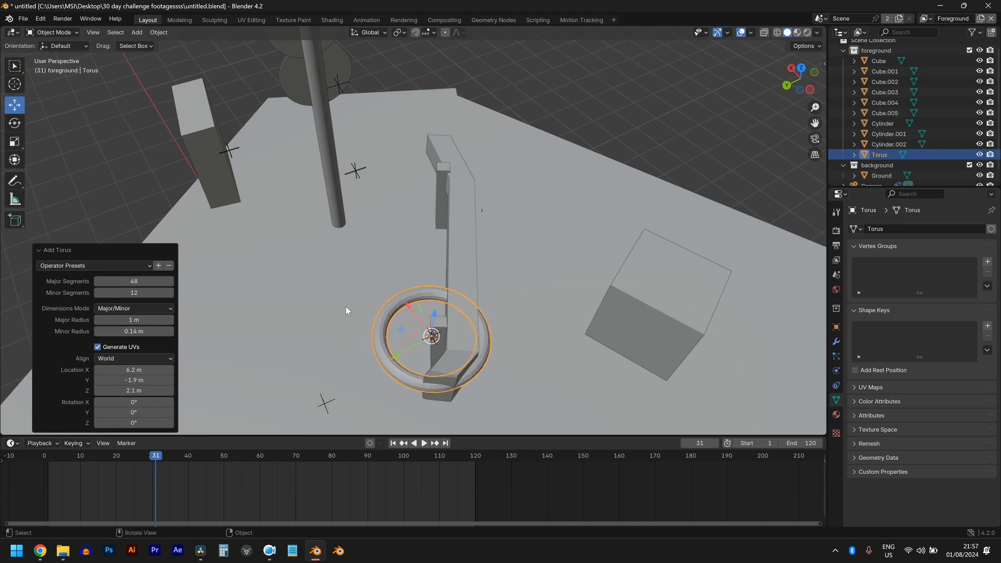
# - Apply smooth shading to the torus and keep it selected
pyautogui.rightClick(482, 342)
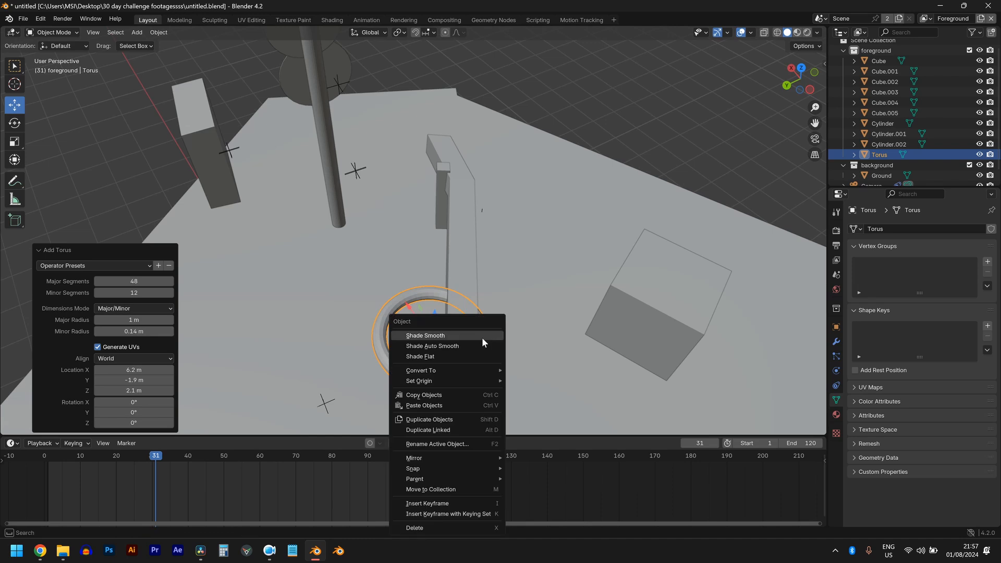
pyautogui.click(461, 335)
pyautogui.moveTo(499, 352); pyautogui.dragTo(475, 319, button='middle')
pyautogui.click(396, 392)
pyautogui.scroll(-3, 396, 392)
pyautogui.click(406, 331)
pyautogui.scroll(-5, 407, 331)
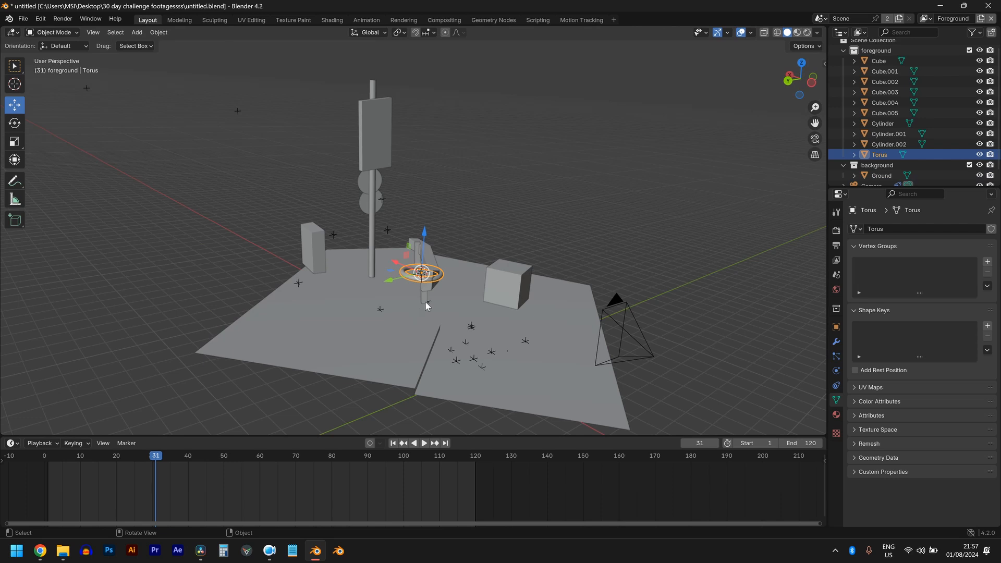
# - Move the torus in top view about 4.93 m along X and -0.48 m along Y to the sign pole
pyautogui.moveTo(425, 302); pyautogui.dragTo(460, 351, button='middle')
pyautogui.scroll(3, 456, 332)
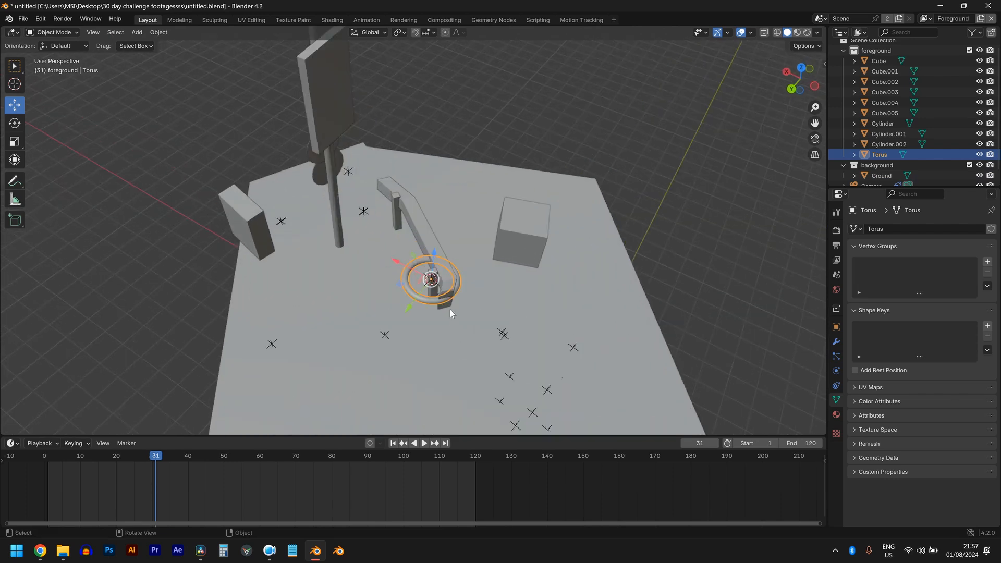
pyautogui.press('KP_7')
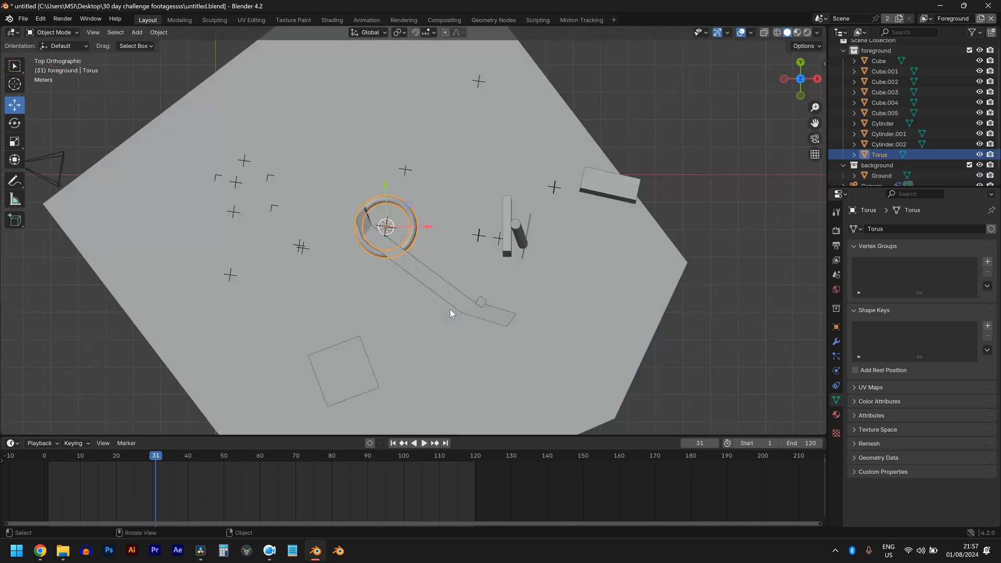
pyautogui.press('g')
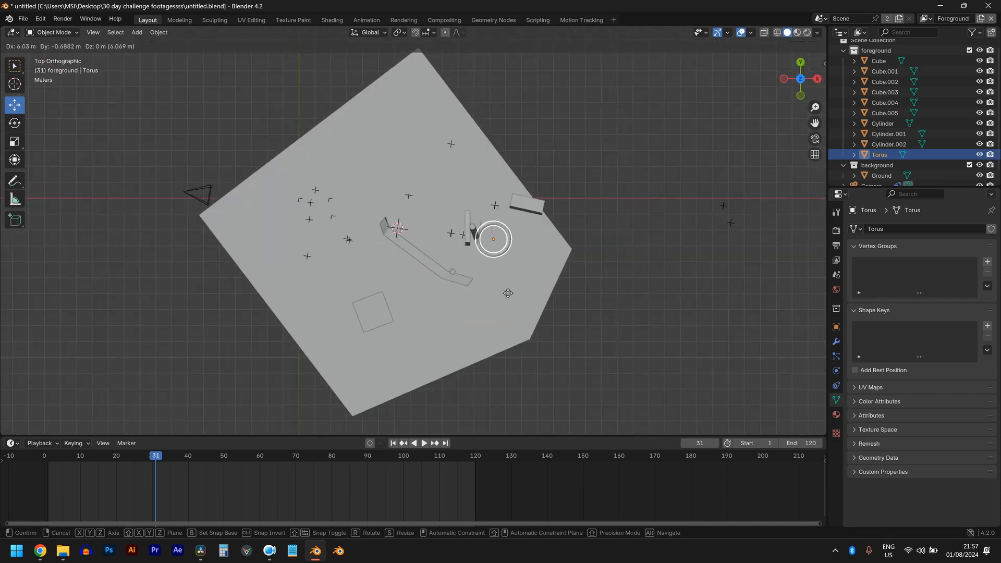
pyautogui.click(488, 287)
pyautogui.moveTo(487, 286); pyautogui.dragTo(481, 173, button='middle')
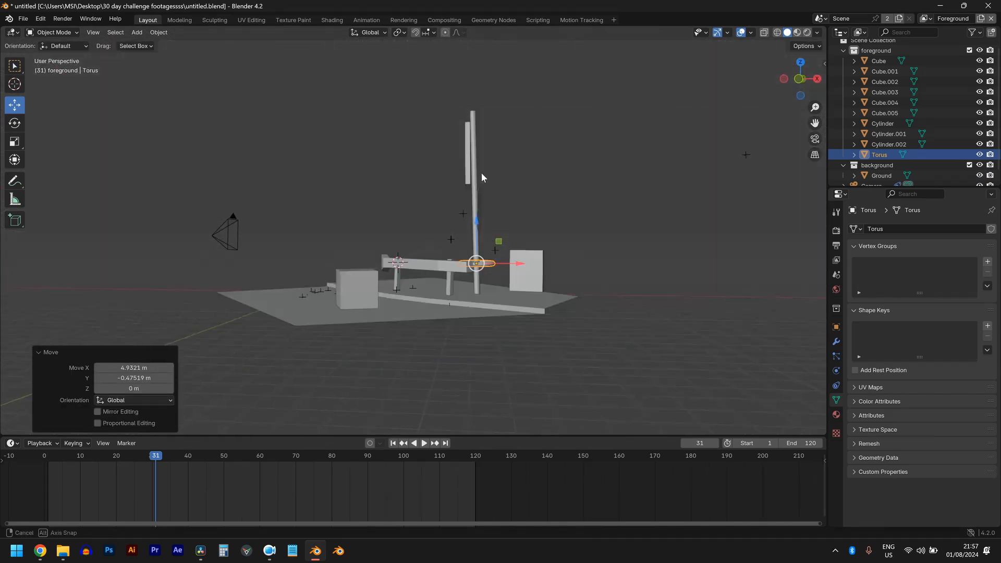
# - Duplicate the torus twice up the sign pole, placing each copy about 1.8 m above the previous one
pyautogui.moveTo(482, 275); pyautogui.dragTo(502, 270, button='middle')
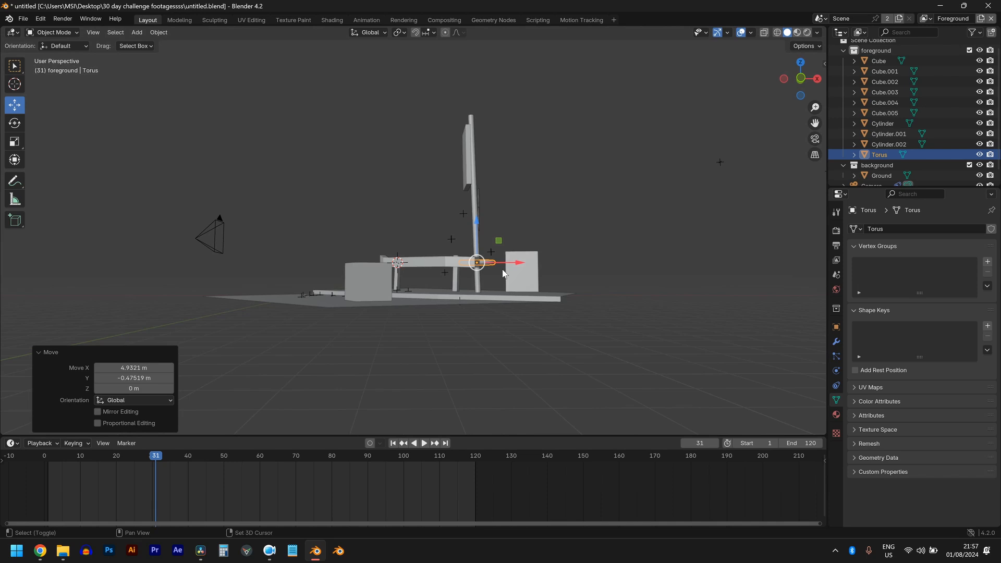
pyautogui.hotkey('shift', 'd')
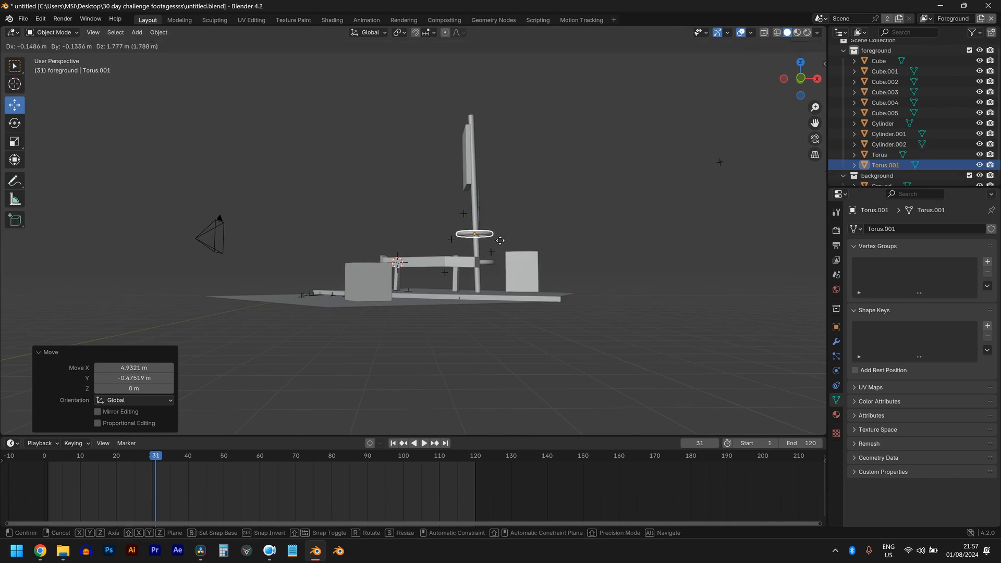
pyautogui.click(500, 240)
pyautogui.hotkey('shift', 'd')
pyautogui.click(498, 208)
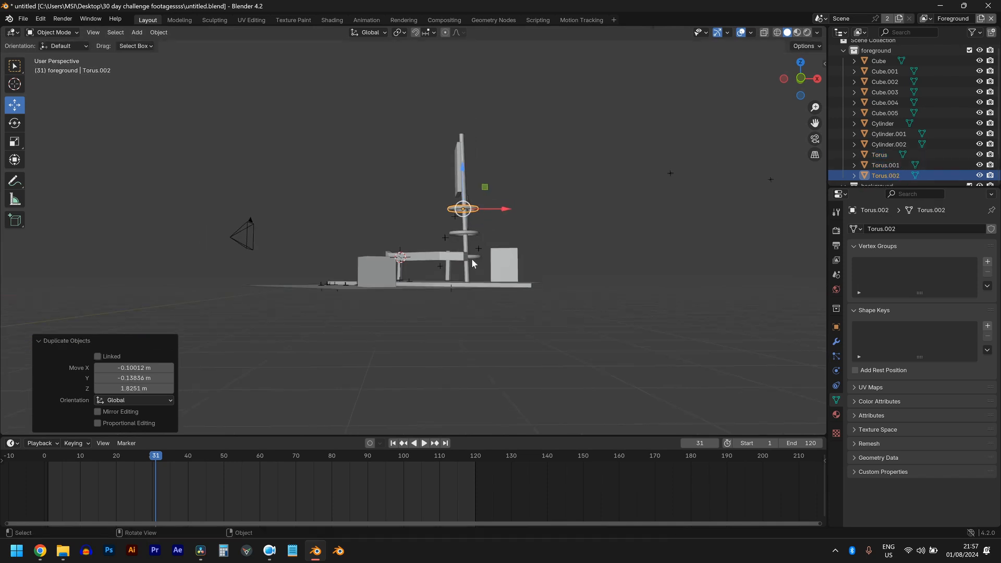
# - Duplicate the uppermost torus in top view, about -3.83 m along X and -0.88 m along Y towards the barrier
pyautogui.moveTo(472, 258); pyautogui.dragTo(545, 314, button='middle')
pyautogui.press('KP_7')
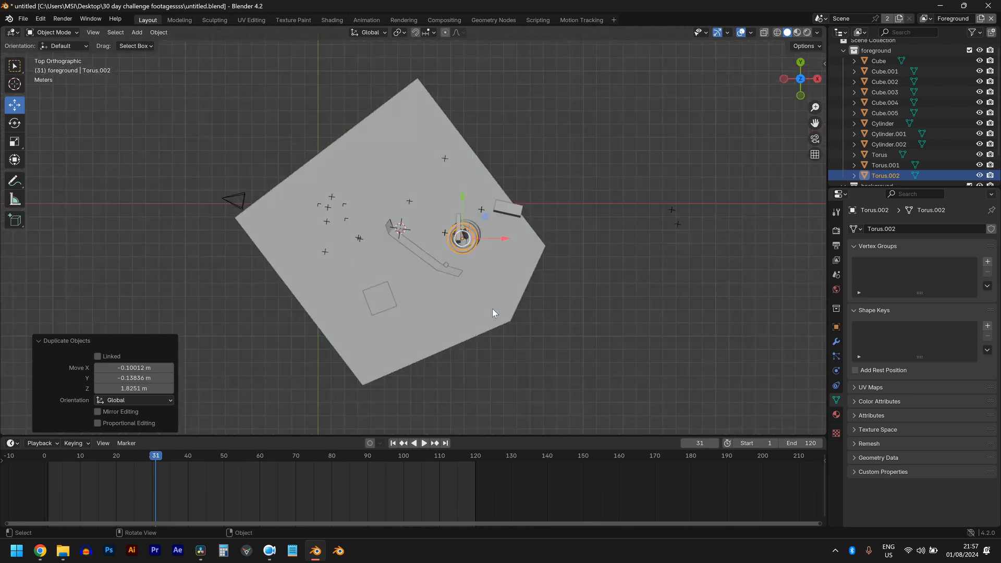
pyautogui.hotkey('shift', 'd')
pyautogui.click(445, 325)
pyautogui.press('KP_Decimal')
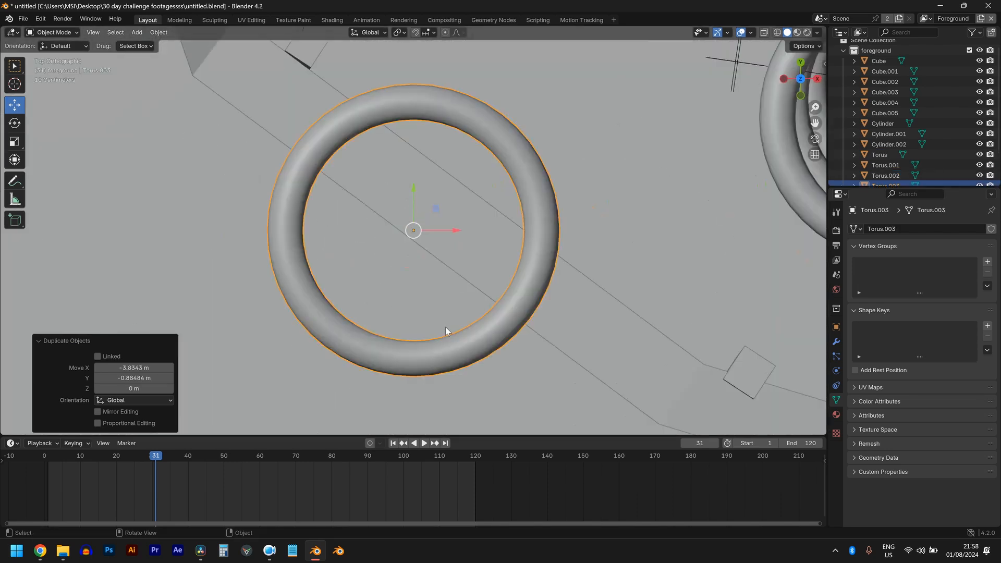
# - Rotate the new torus about 76.1° around its local Y axis to stand it upright
pyautogui.moveTo(447, 331); pyautogui.dragTo(499, 336, button='middle')
pyautogui.press('r')
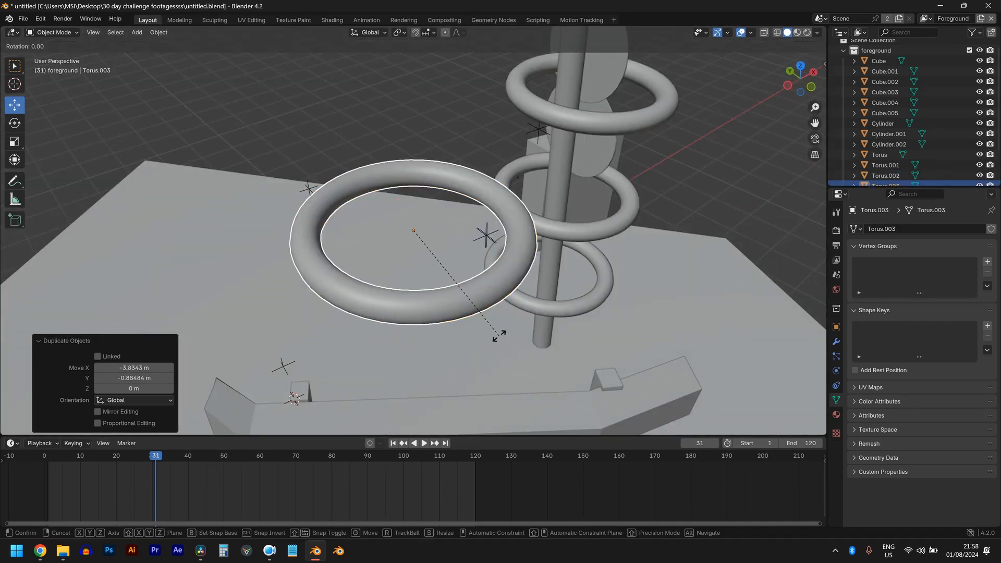
pyautogui.press('x')
pyautogui.press('x')
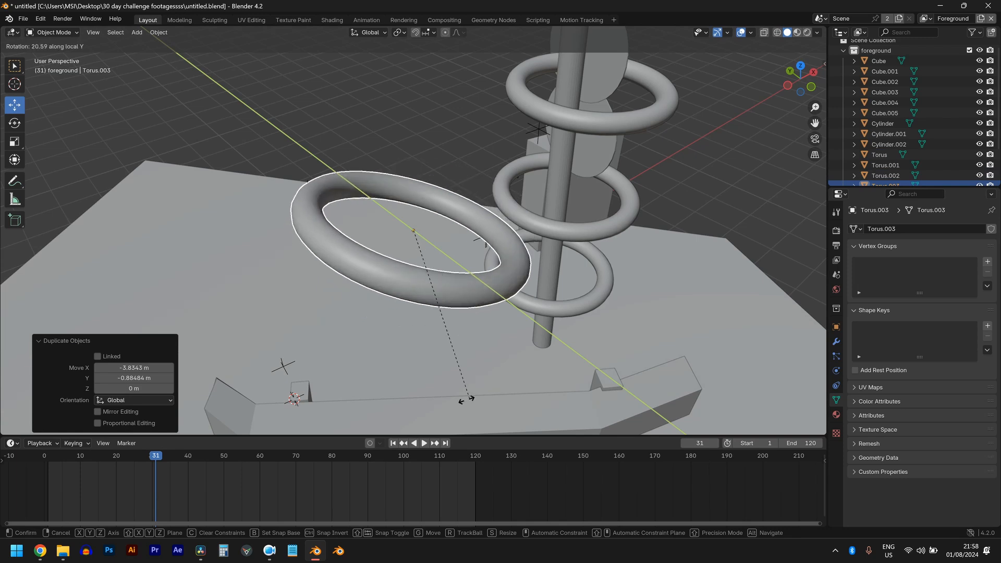
pyautogui.click(345, 324)
# - Move the upright torus down to barrier height, lowering it about 1.44 m and 2.38 m, and align it over the barrier in top view
pyautogui.moveTo(346, 321); pyautogui.dragTo(373, 274, button='middle')
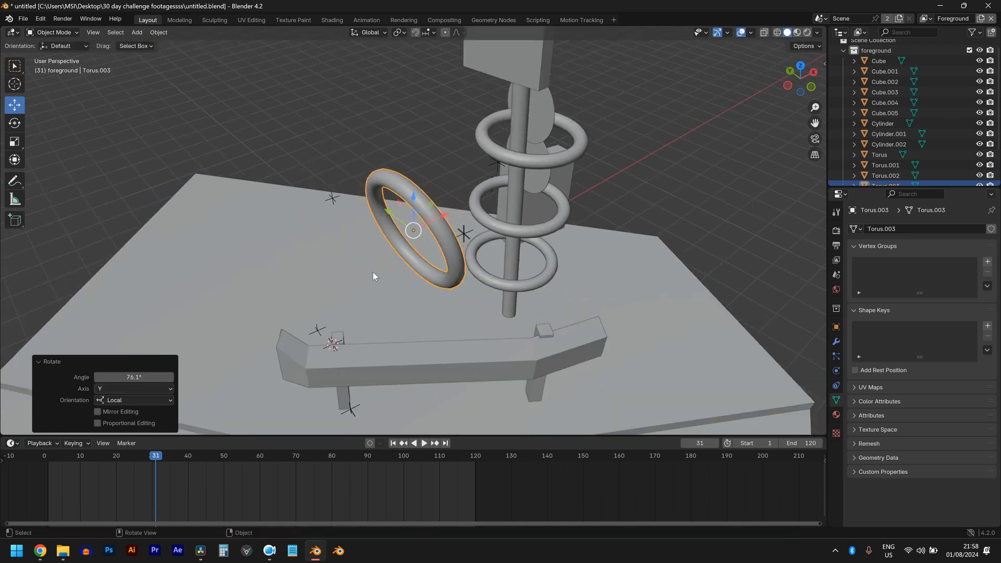
pyautogui.press('g')
pyautogui.click(432, 323)
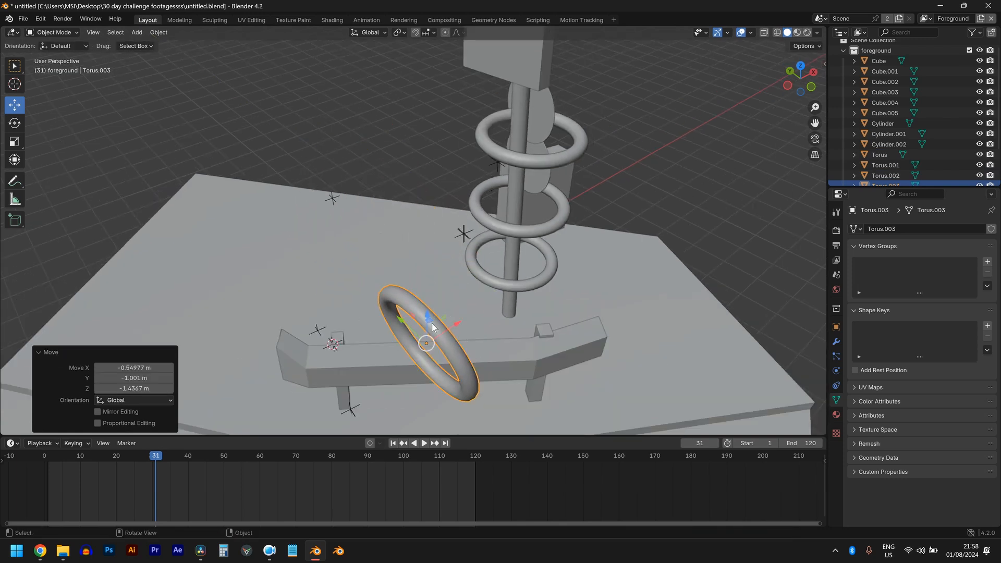
pyautogui.moveTo(432, 323); pyautogui.dragTo(441, 281, button='middle')
pyautogui.moveTo(434, 260); pyautogui.dragTo(436, 342)
pyautogui.press('KP_7')
pyautogui.press('g')
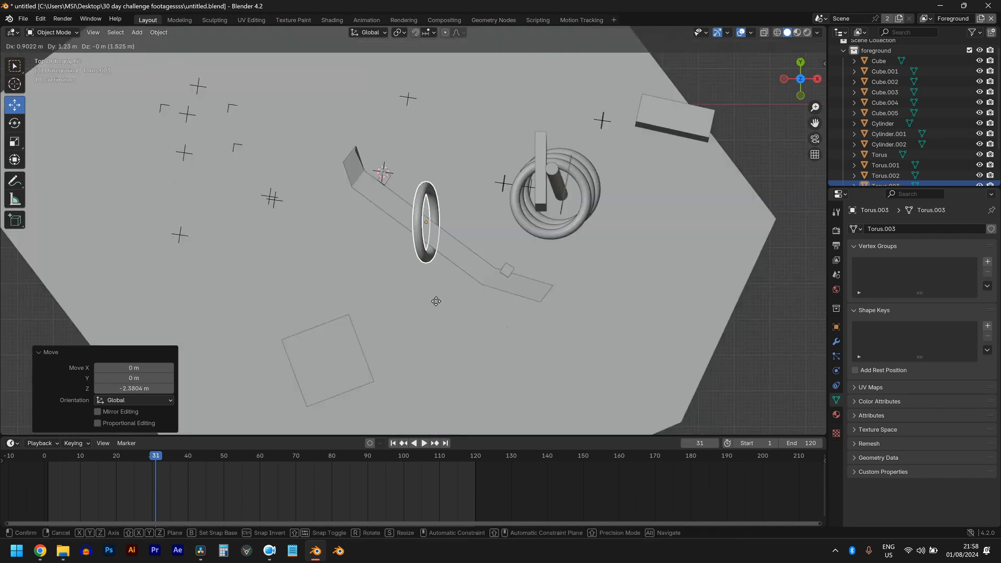
pyautogui.click(435, 309)
# - Rotate the barrier torus about 28.6° around global Y and about 29.9° in top view so it encircles the rail
pyautogui.moveTo(435, 308); pyautogui.dragTo(438, 260, button='middle')
pyautogui.press('r')
pyautogui.press('y')
pyautogui.click(438, 351)
pyautogui.press('KP_7')
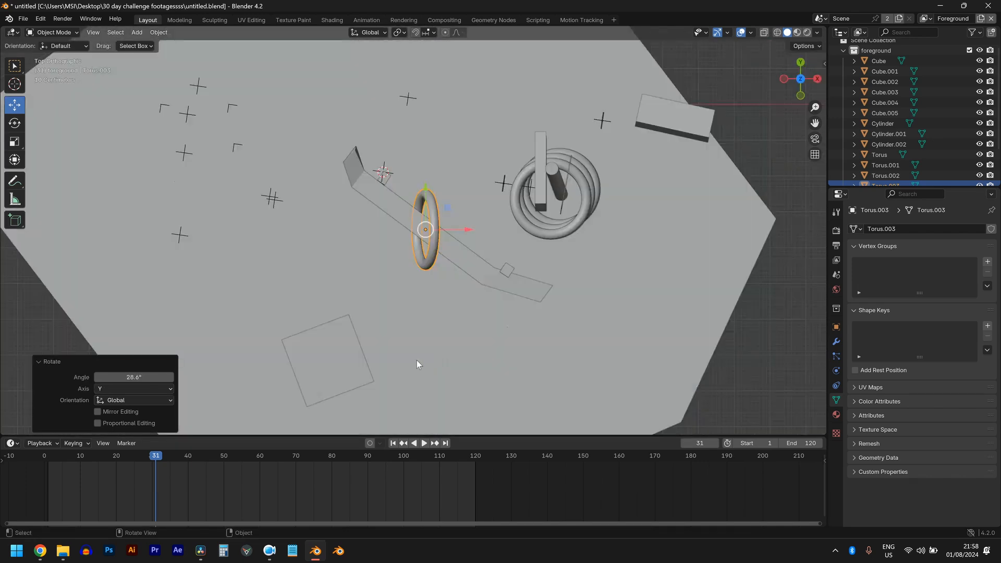
pyautogui.press('r')
pyautogui.click(445, 329)
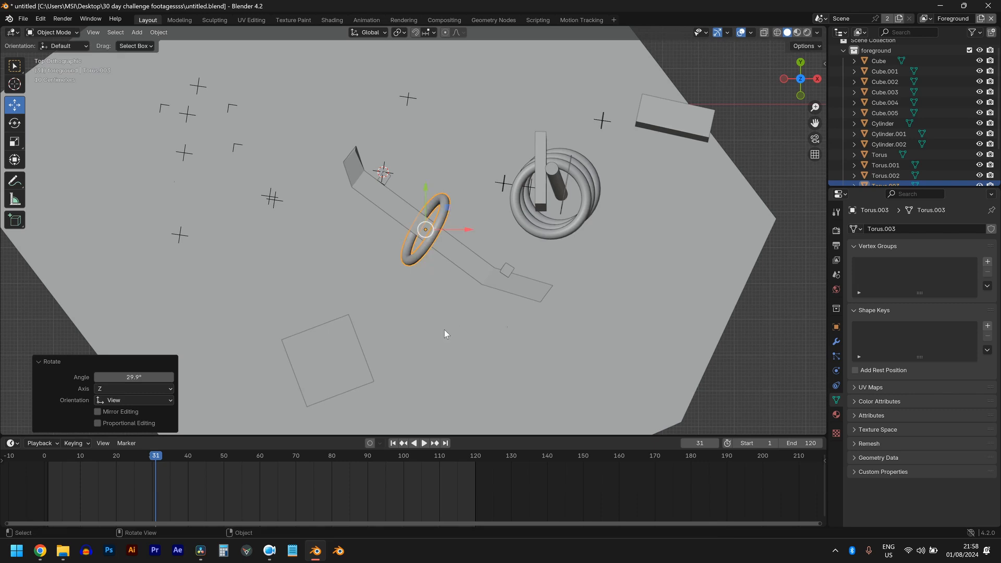
# - Shift the barrier torus about 1.01 m in X and -0.70 m in Y, and duplicate it twice along the rail at roughly 1.2–1.3 m spacing
pyautogui.press('g')
pyautogui.click(483, 356)
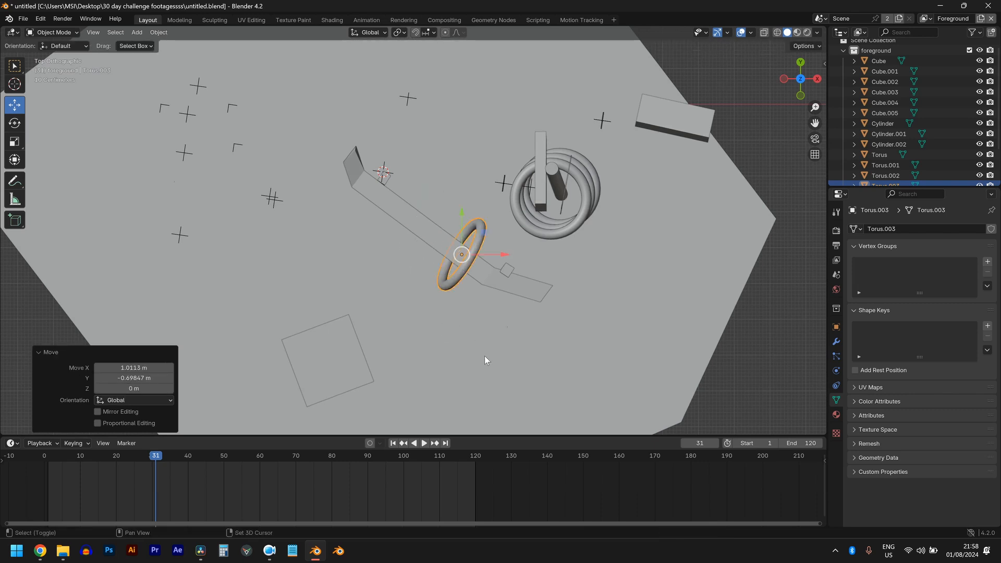
pyautogui.hotkey('shift', 'd')
pyautogui.click(450, 335)
pyautogui.hotkey('shift', 'd')
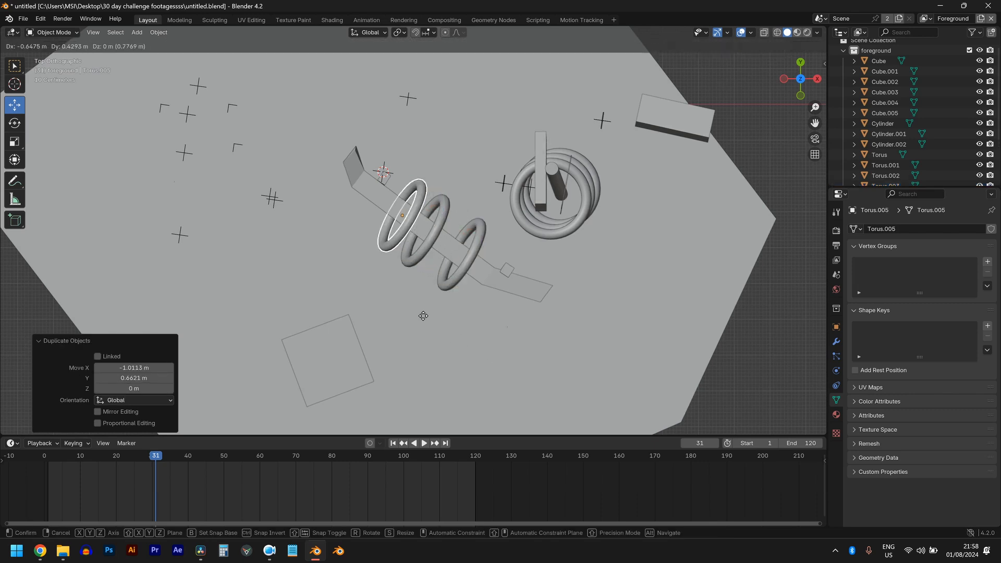
pyautogui.click(407, 308)
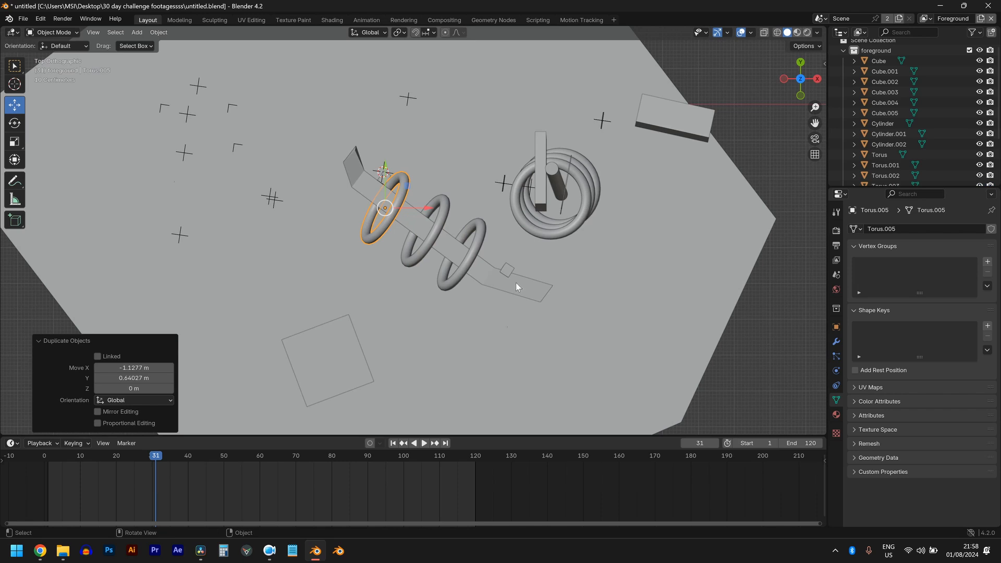
# - Duplicate a sign-pole torus in top view, about 3.08 m along X and 2.04 m along Y, onto the box beside the pole
pyautogui.moveTo(516, 286); pyautogui.dragTo(636, 228, button='middle')
pyautogui.scroll(-5, 633, 230)
pyautogui.moveTo(529, 267); pyautogui.dragTo(487, 328, button='middle')
pyautogui.click(462, 287)
pyautogui.scroll(3, 487, 327)
pyautogui.hotkey('shift', 'd')
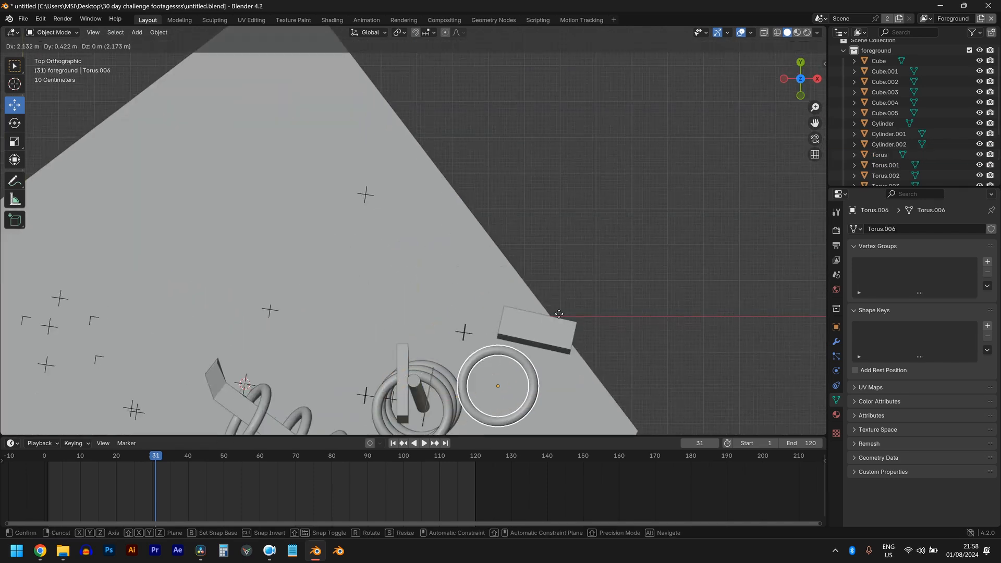
pyautogui.click(599, 261)
# - Scale the box torus by about 1.58 and shift it about 0.15 m in X and -0.09 m in Y to surround the box
pyautogui.press('s')
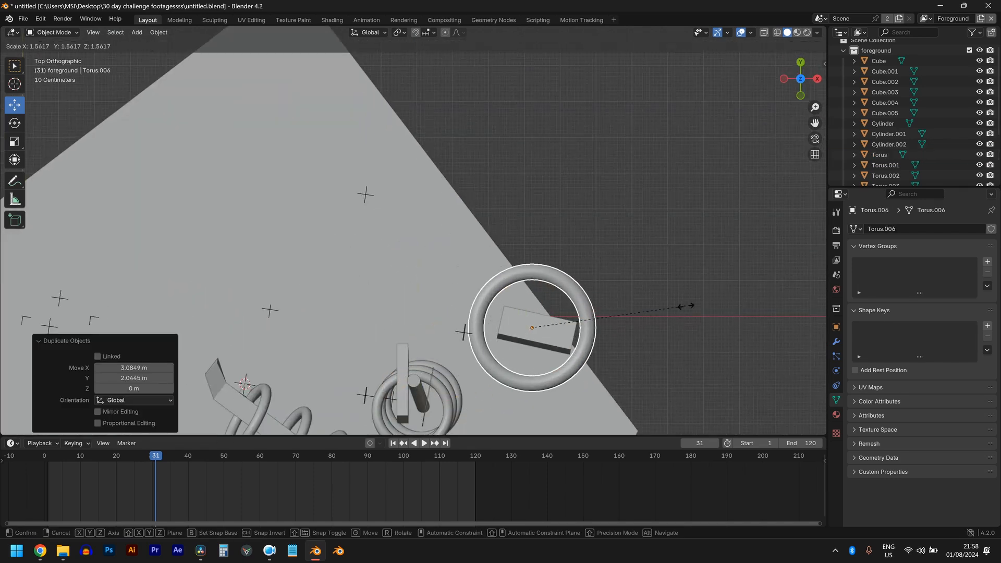
pyautogui.click(678, 304)
pyautogui.press('g')
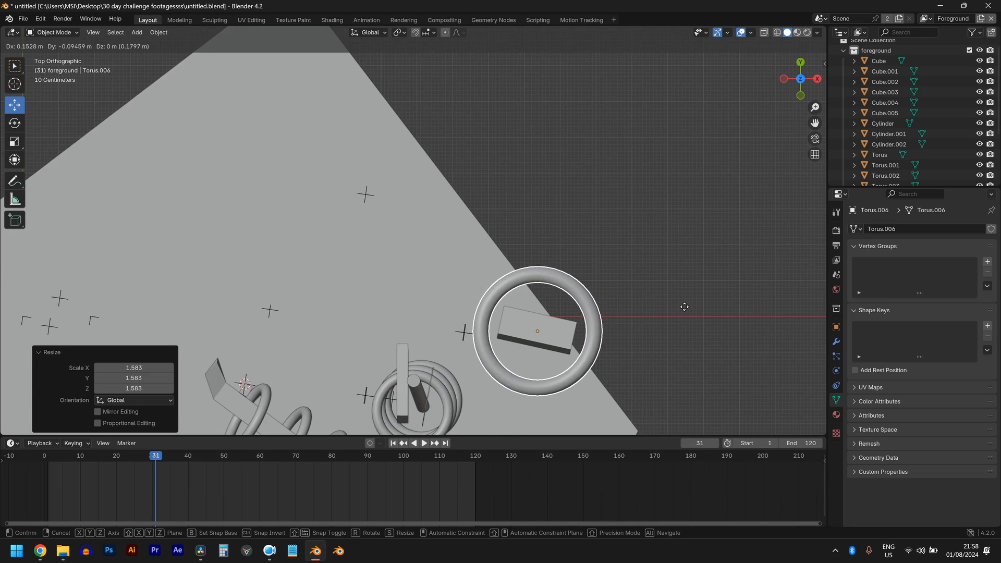
pyautogui.click(673, 308)
# - Lower the enlarged torus about 1.03 m along Z around the box
pyautogui.moveTo(672, 308); pyautogui.dragTo(623, 253, button='middle')
pyautogui.scroll(-5, 558, 333)
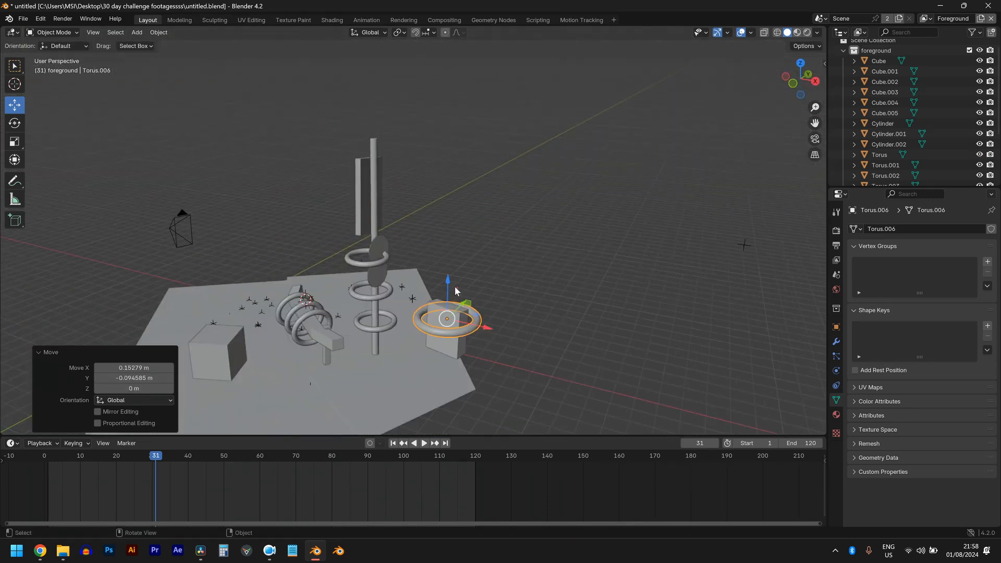
pyautogui.moveTo(455, 290); pyautogui.dragTo(449, 304)
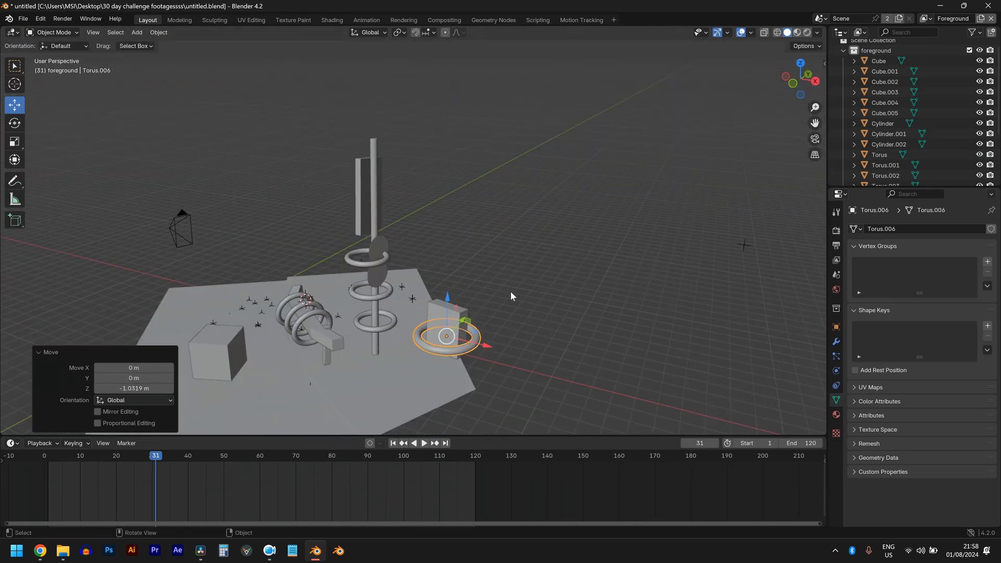
# - Compare the torus placement with the footage through the camera in wireframe and solid shading
pyautogui.press('KP_0')
pyautogui.scroll(1, 304, 267)
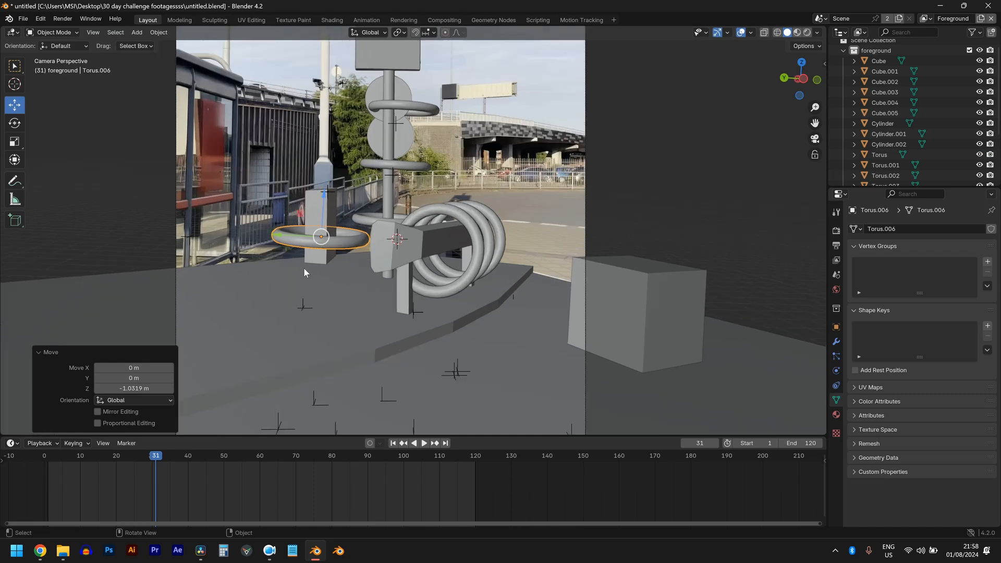
pyautogui.press('z')
pyautogui.scroll(2, 235, 264)
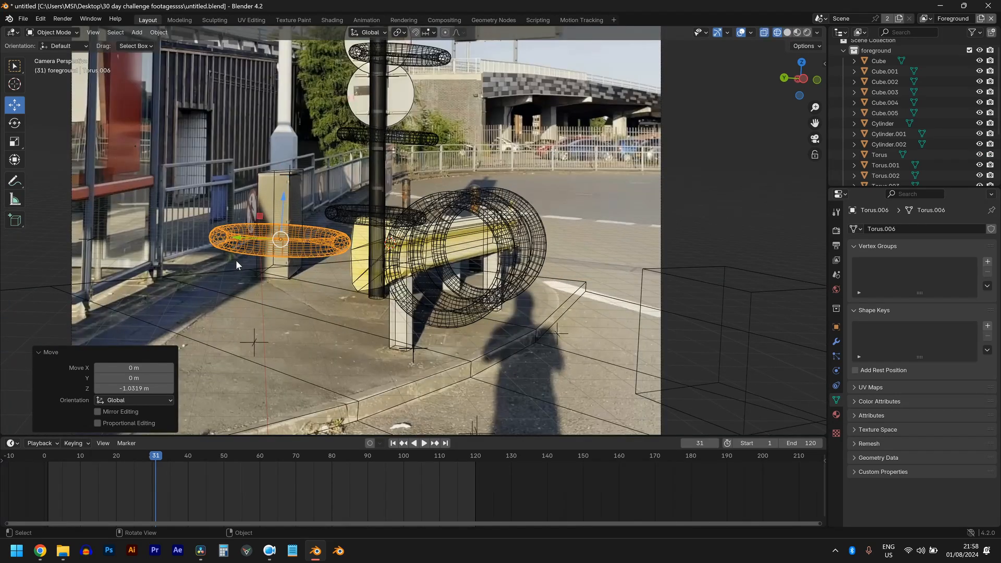
pyautogui.press('z')
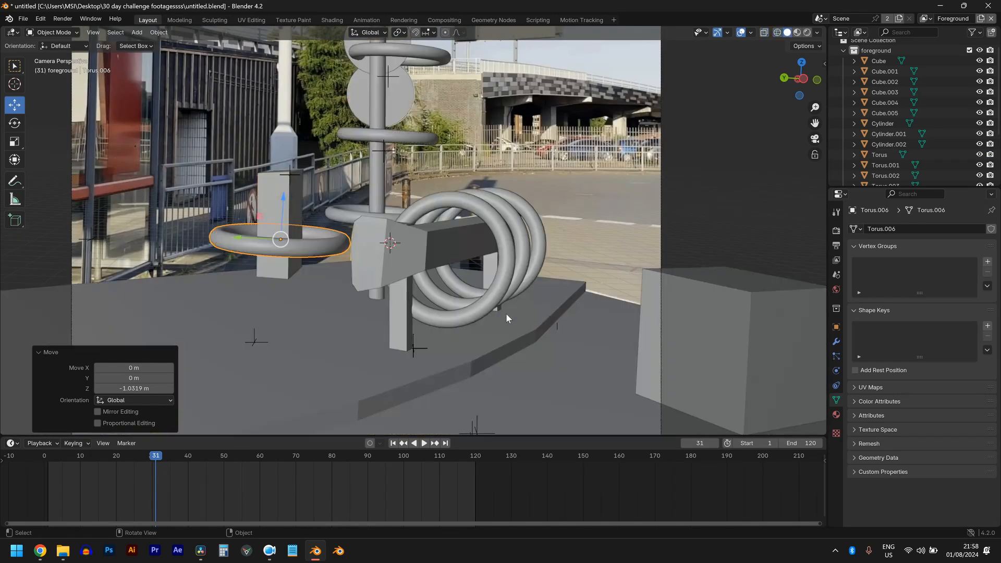
pyautogui.moveTo(506, 313); pyautogui.dragTo(359, 390, button='middle')
# - Lower the box torus about 0.18 m along Z and duplicate it straight up to form a second ring around the box
pyautogui.moveTo(505, 350); pyautogui.dragTo(525, 281, button='middle')
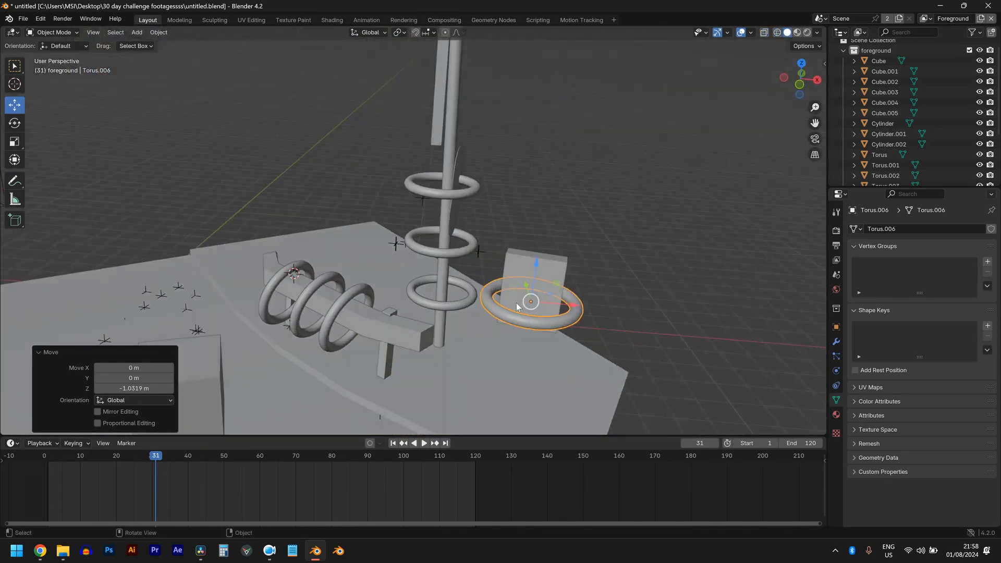
pyautogui.moveTo(533, 277); pyautogui.dragTo(532, 283)
pyautogui.hotkey('shift', 'd')
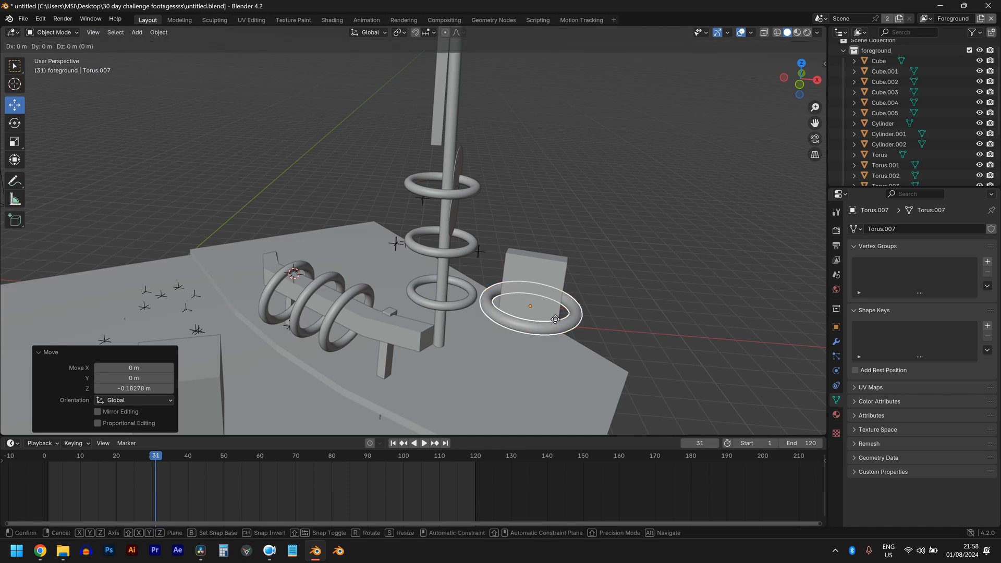
pyautogui.press('z')
pyautogui.click(564, 289)
# - Raise the uppermost sign-pole torus about 5.44 m along Z, above the rectangular sign
pyautogui.moveTo(549, 343); pyautogui.dragTo(573, 334, button='middle')
pyautogui.click(489, 332)
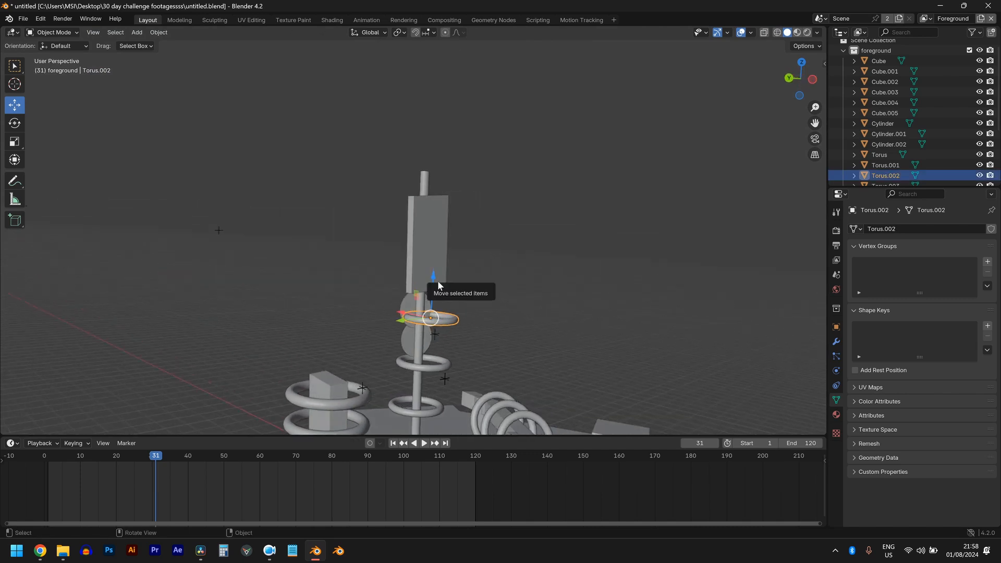
pyautogui.moveTo(439, 285); pyautogui.dragTo(423, 189)
pyautogui.moveTo(418, 149); pyautogui.dragTo(416, 149)
# - Move the raised torus in top view about 0.16 m along X and 0.41 m along Y
pyautogui.press('KP_7')
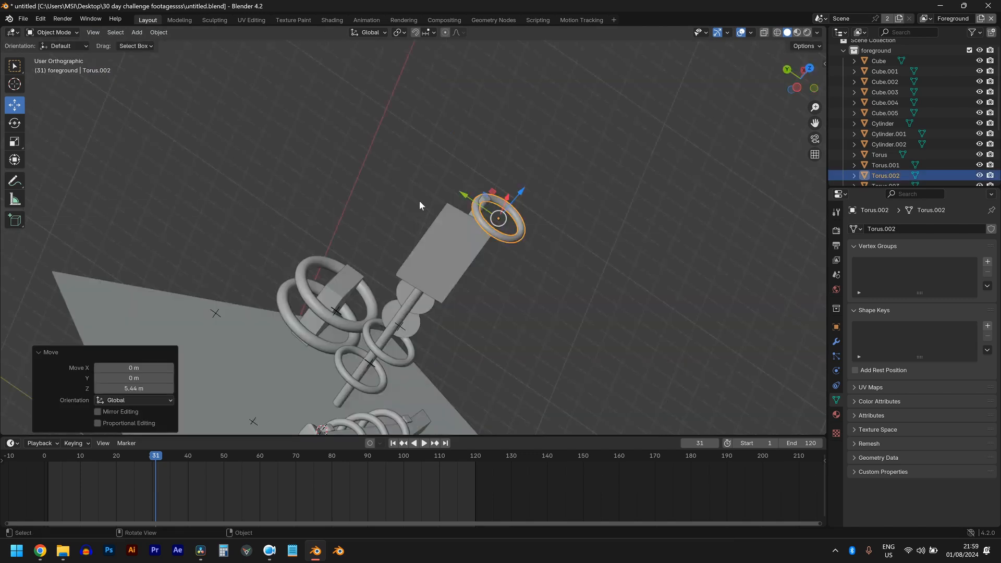
pyautogui.press('g')
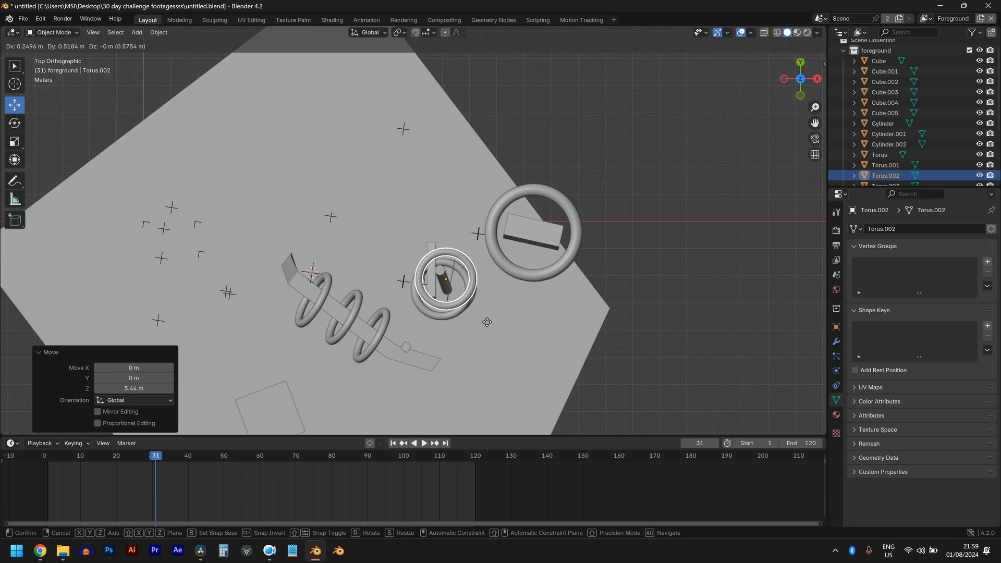
pyautogui.click(485, 324)
# - Centre the raised torus on the pole top by moving it along X about -0.69 m and back about 0.16 m
pyautogui.moveTo(528, 264); pyautogui.dragTo(530, 244, button='middle')
pyautogui.press('g')
pyautogui.press('x')
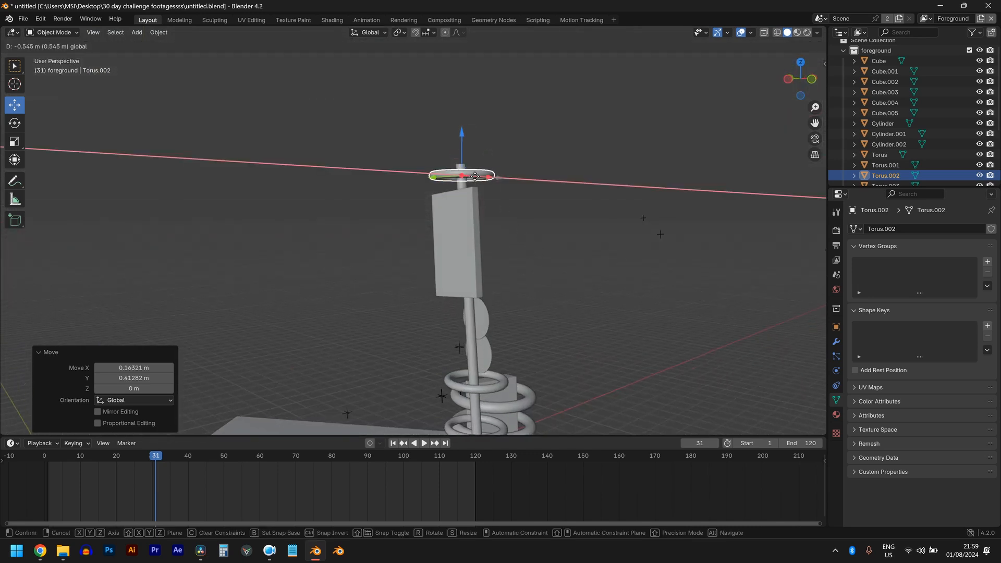
pyautogui.click(473, 200)
pyautogui.press('g')
pyautogui.press('x')
pyautogui.click(485, 180)
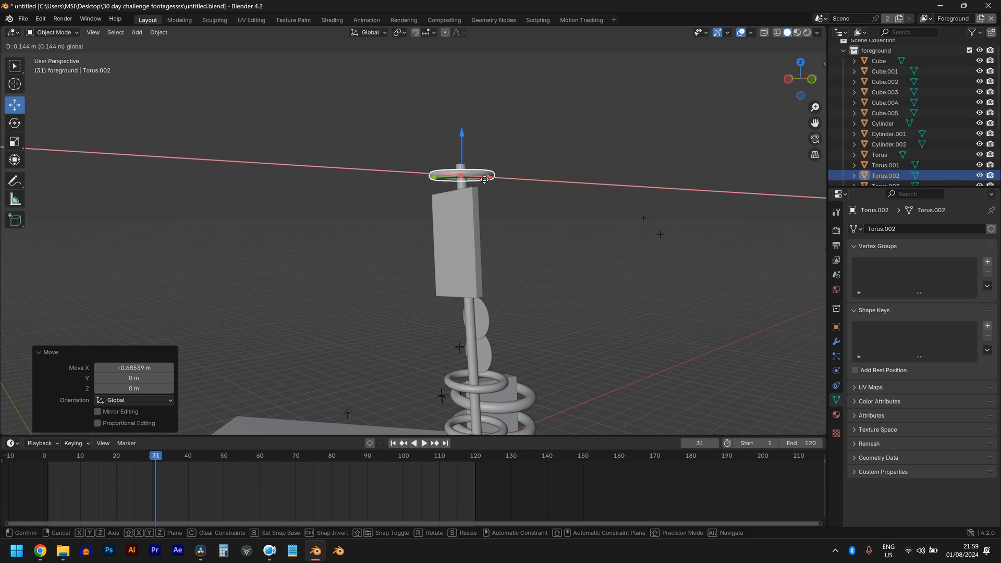
# - Examine the torus rings around the sign pole, barrier and box from several angles
pyautogui.moveTo(485, 180); pyautogui.dragTo(491, 384, button='middle')
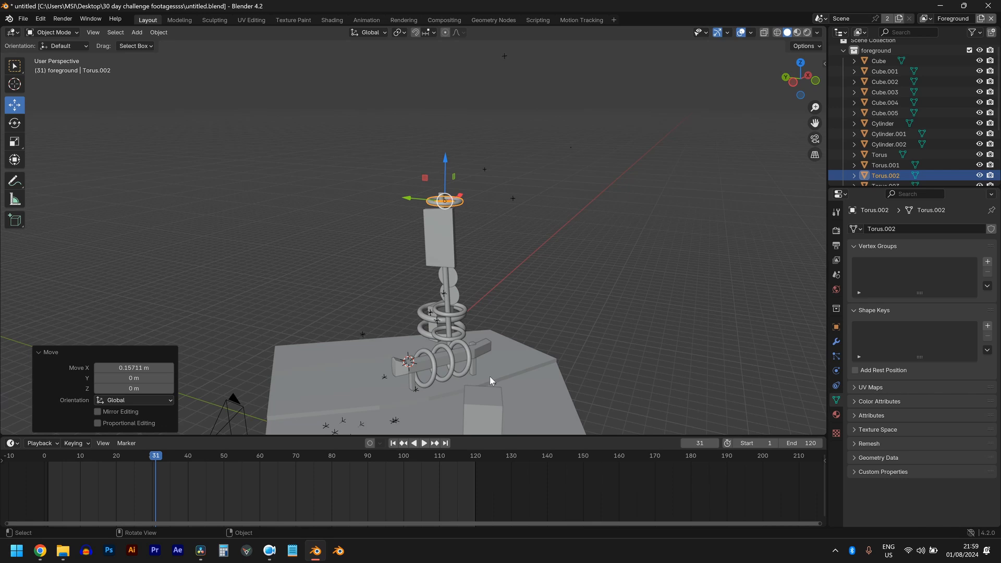
pyautogui.keyDown('ctrl'); pyautogui.moveTo(367, 344); pyautogui.dragTo(408, 209, button='middle'); pyautogui.keyUp('ctrl')
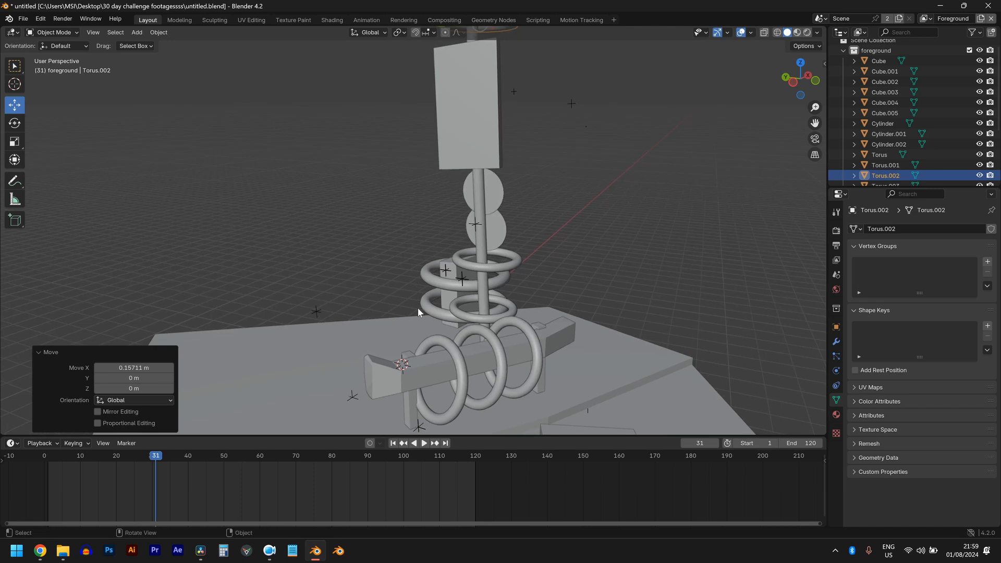
pyautogui.scroll(-6, 415, 321)
pyautogui.moveTo(411, 333); pyautogui.dragTo(556, 358, button='middle')
pyautogui.scroll(5, 548, 354)
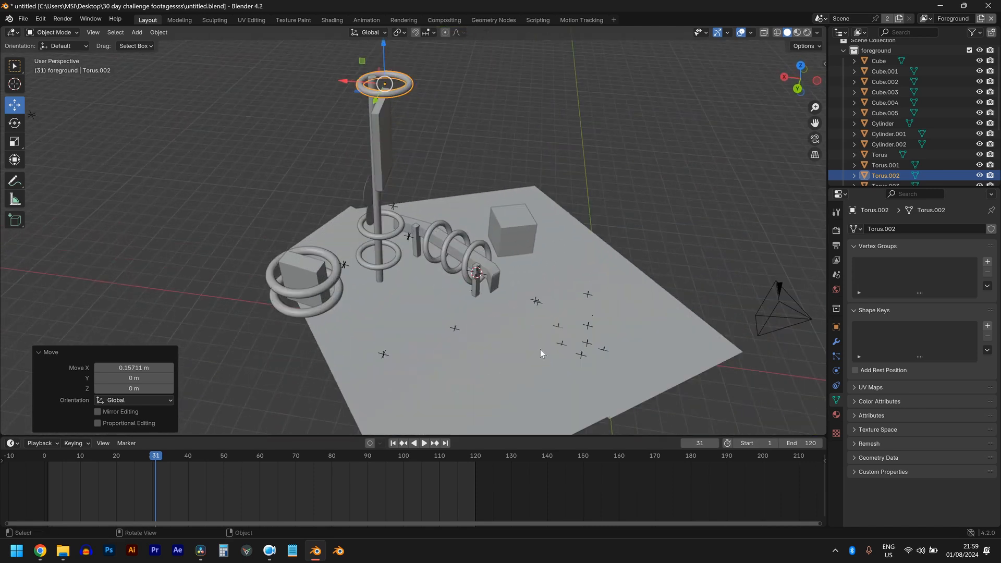
pyautogui.click(518, 274)
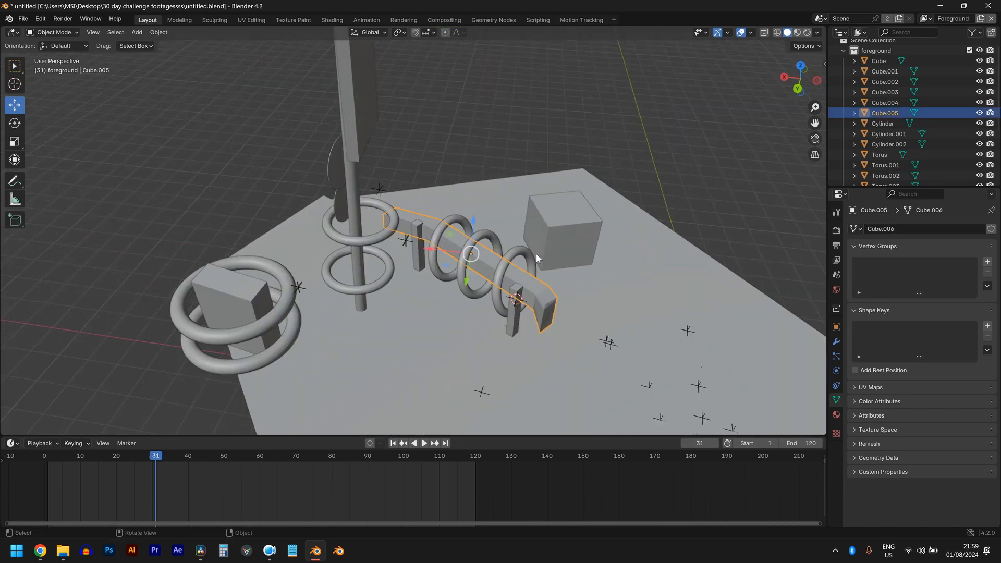
pyautogui.click(524, 262)
pyautogui.click(439, 249)
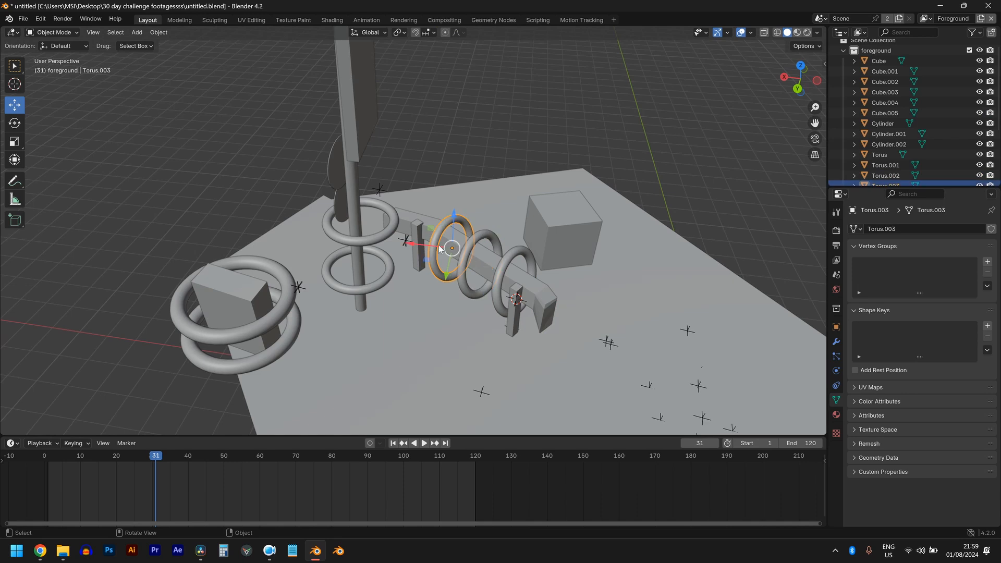
pyautogui.click(367, 204)
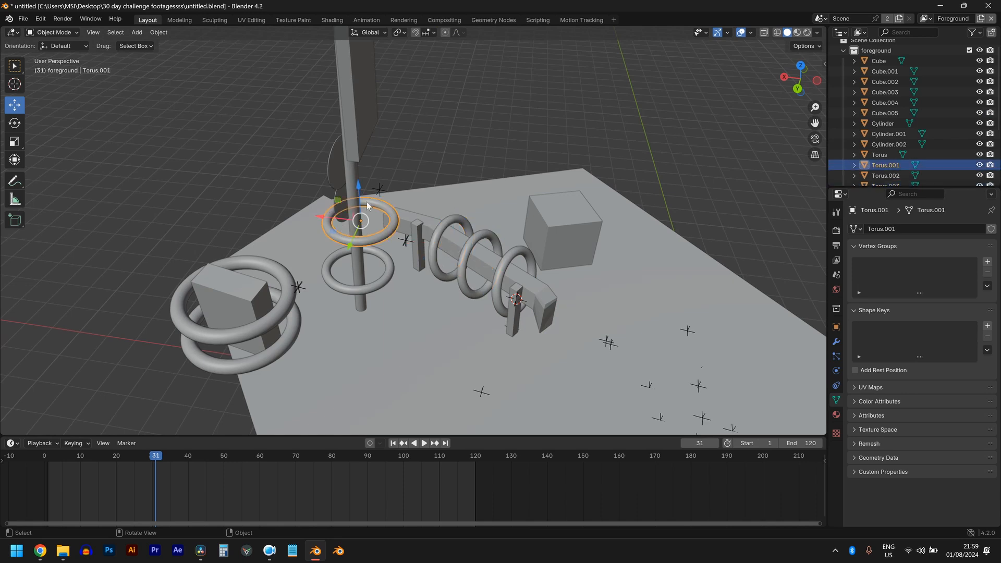
pyautogui.click(343, 170)
pyautogui.scroll(2, 380, 332)
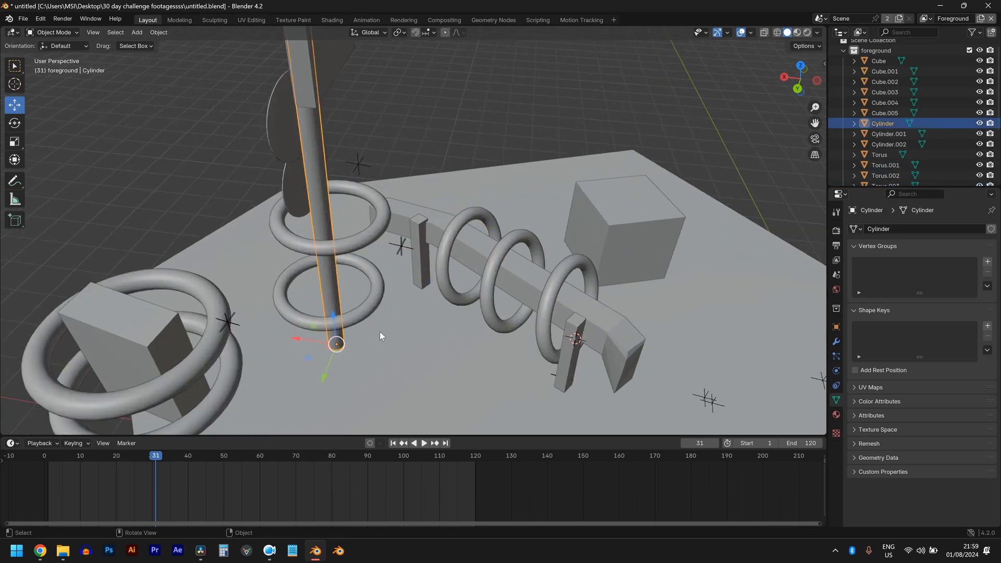
pyautogui.scroll(-2, 313, 326)
pyautogui.moveTo(567, 361); pyautogui.dragTo(533, 347, button='middle')
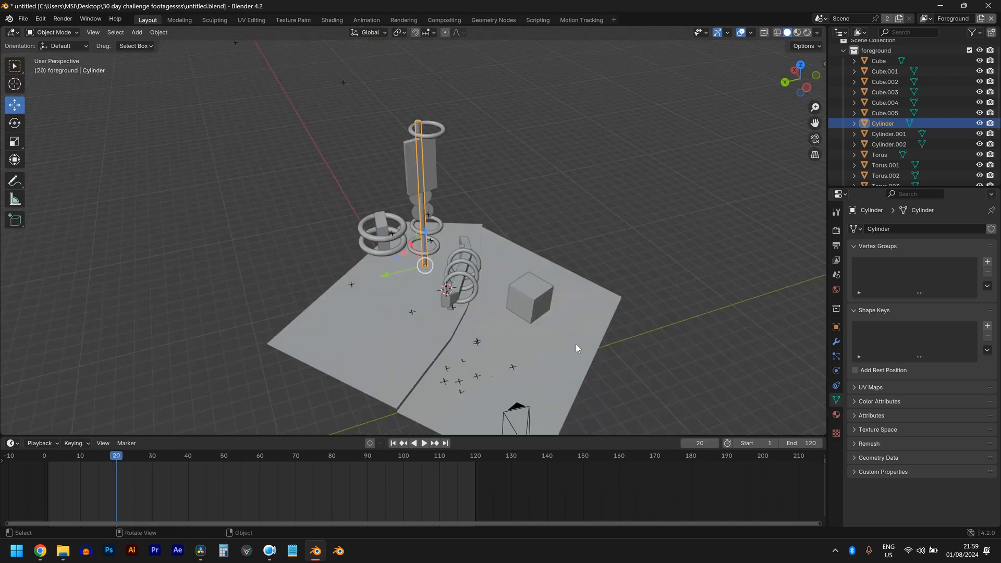
pyautogui.scroll(1, 576, 344)
pyautogui.scroll(-3, 576, 343)
pyautogui.scroll(3, 534, 243)
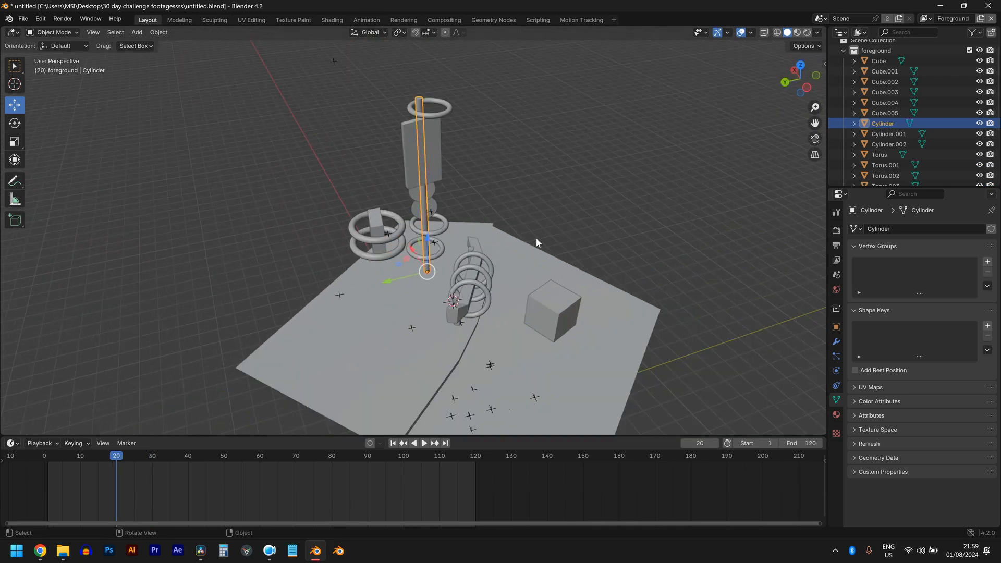
# - Keyframe the rotation of the upper torus around the box at 0° on all axes on frame 1
pyautogui.click(537, 238)
pyautogui.scroll(3, 382, 260)
pyautogui.hotkey('shift', 'Left')
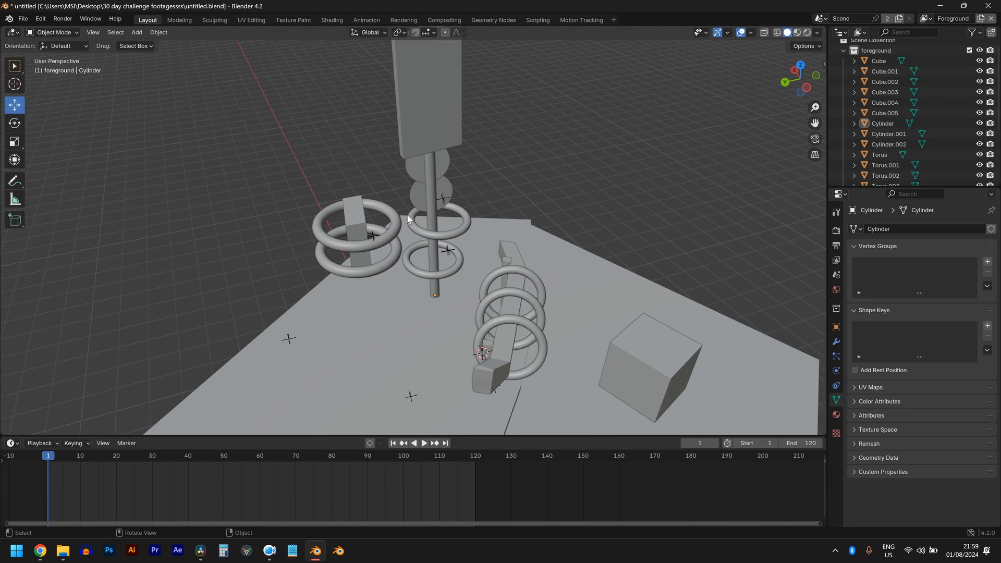
pyautogui.click(388, 232)
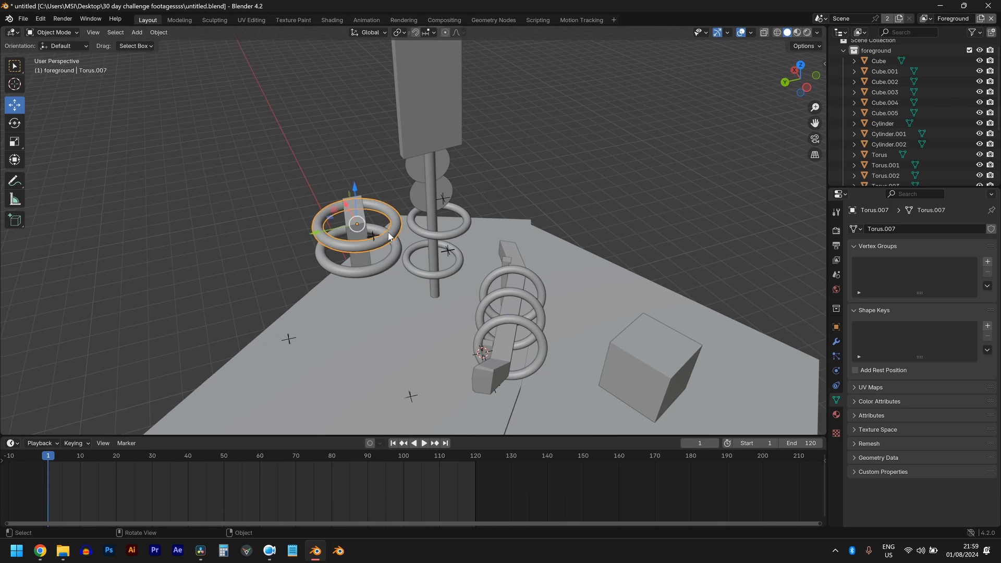
pyautogui.moveTo(388, 233); pyautogui.dragTo(399, 252, button='middle')
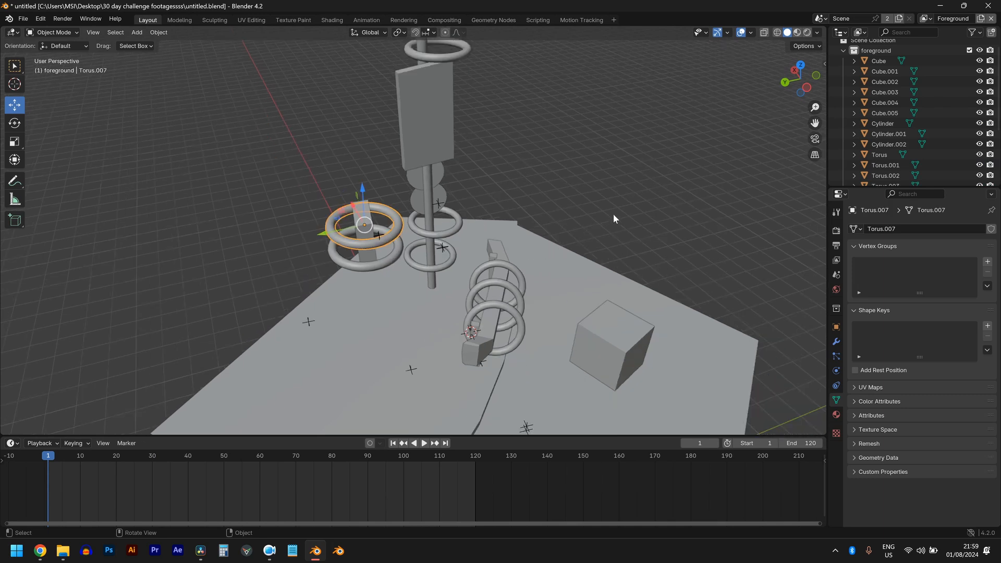
pyautogui.press('n')
pyautogui.press('i')
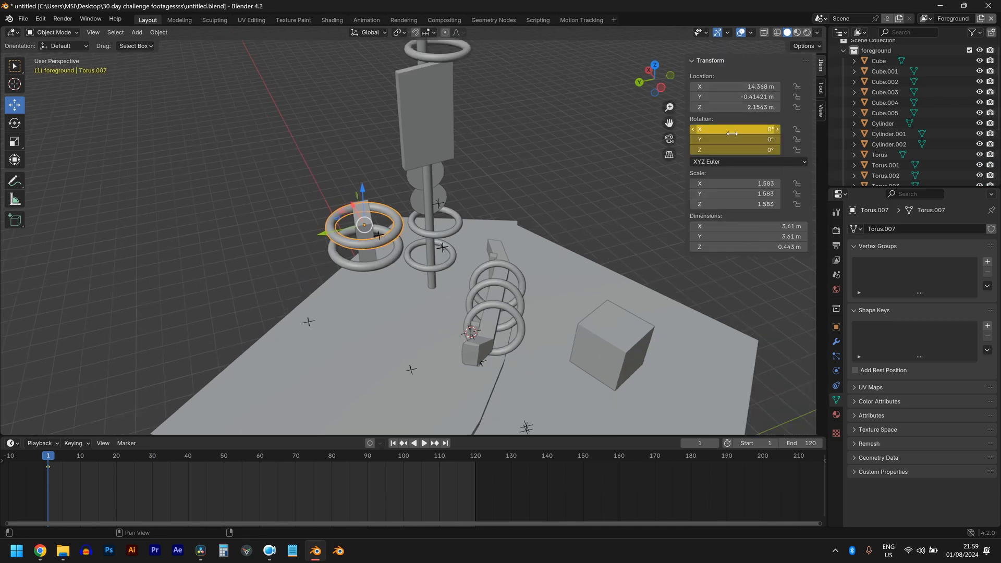
# - On frame 120, keyframe the upper box torus rotated to about X 22.4°, Y -10.1°, Z 34.2°, with Bézier keyframe interpolation
pyautogui.hotkey('shift', 'Right')
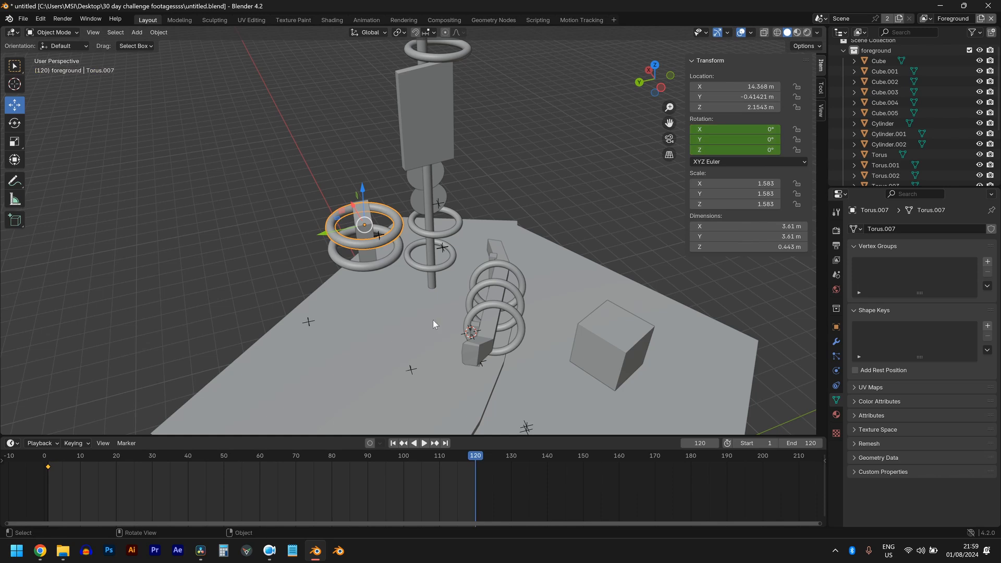
pyautogui.press('r')
pyautogui.press('r')
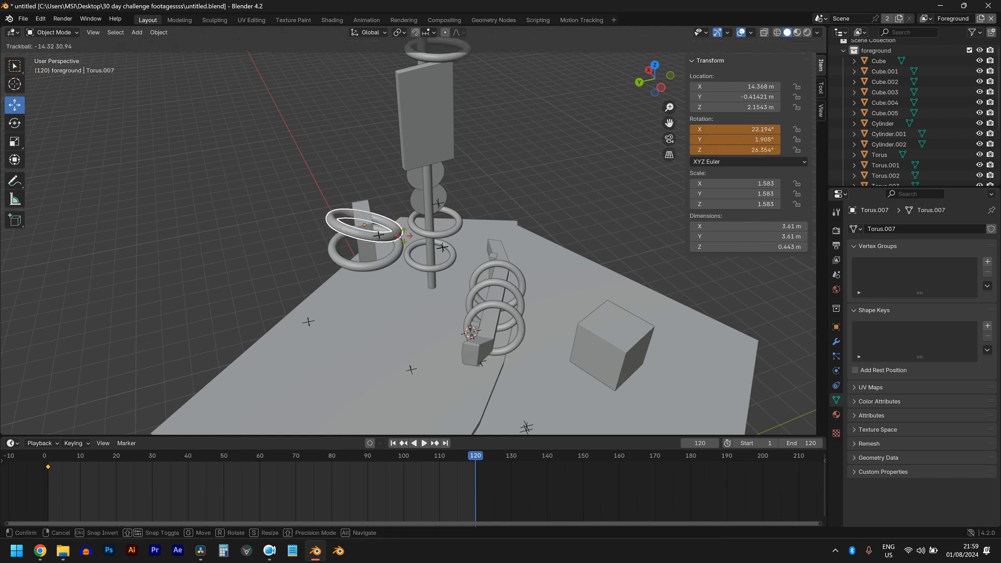
pyautogui.click(410, 239)
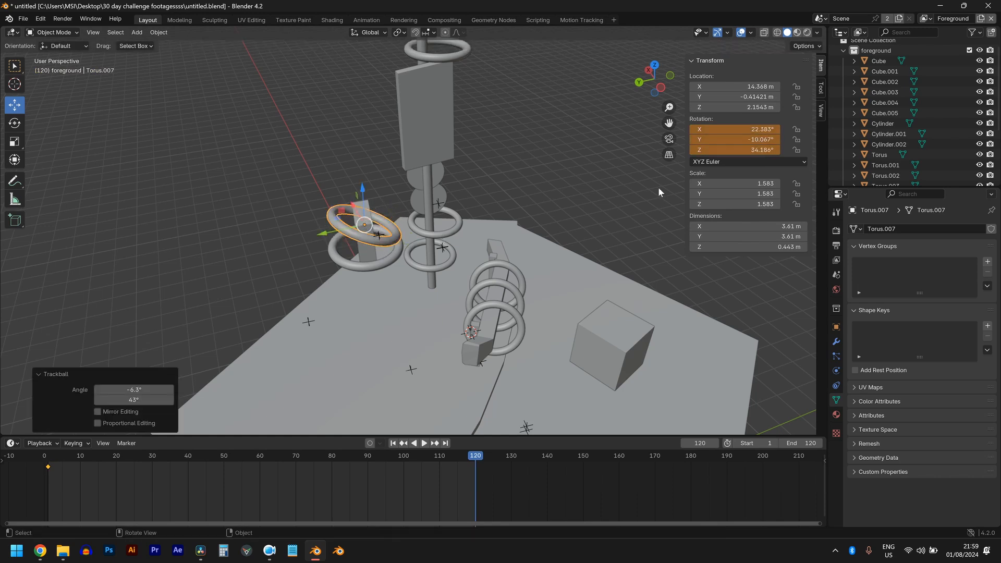
pyautogui.press('i')
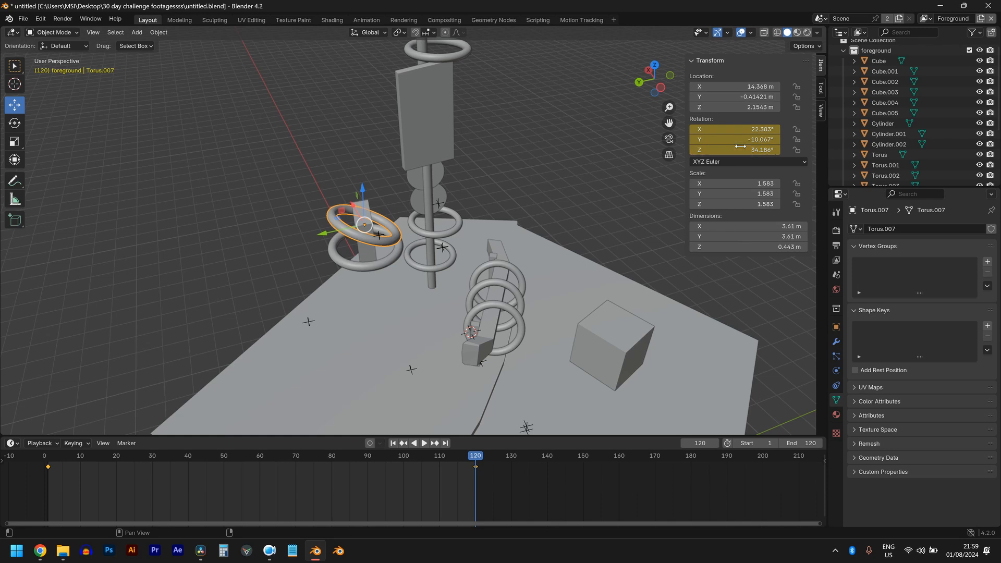
pyautogui.press('t')
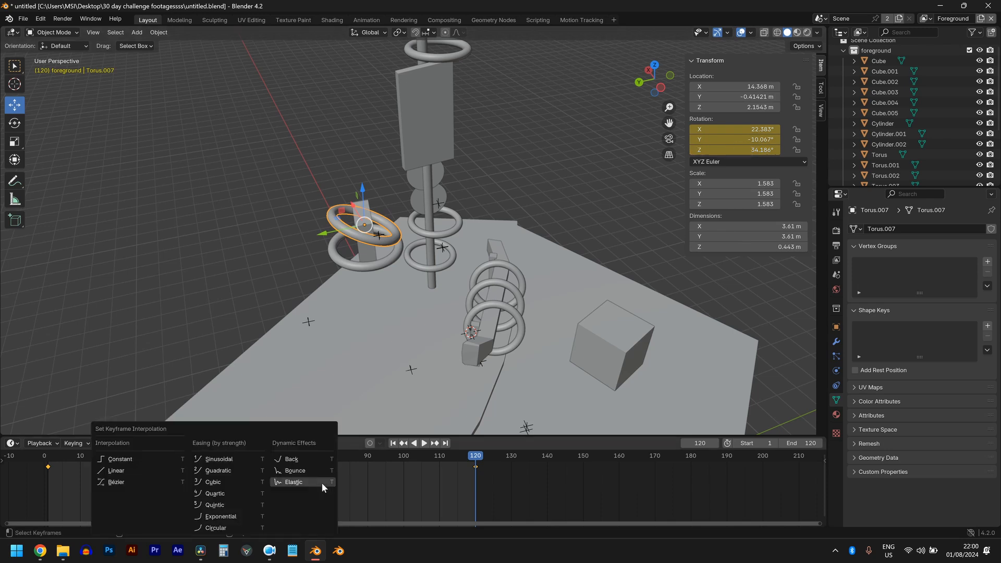
pyautogui.click(147, 478)
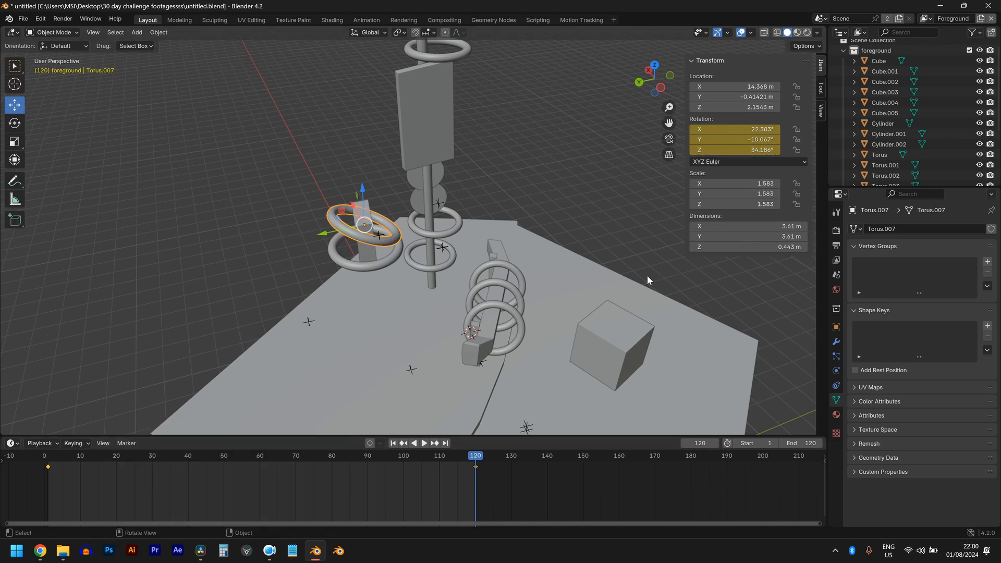
# - Animate the lower box torus's rotation from about X -13.6°, Y -9.6°, Z -162° on frame 1 to 0° on frame 120
pyautogui.click(392, 260)
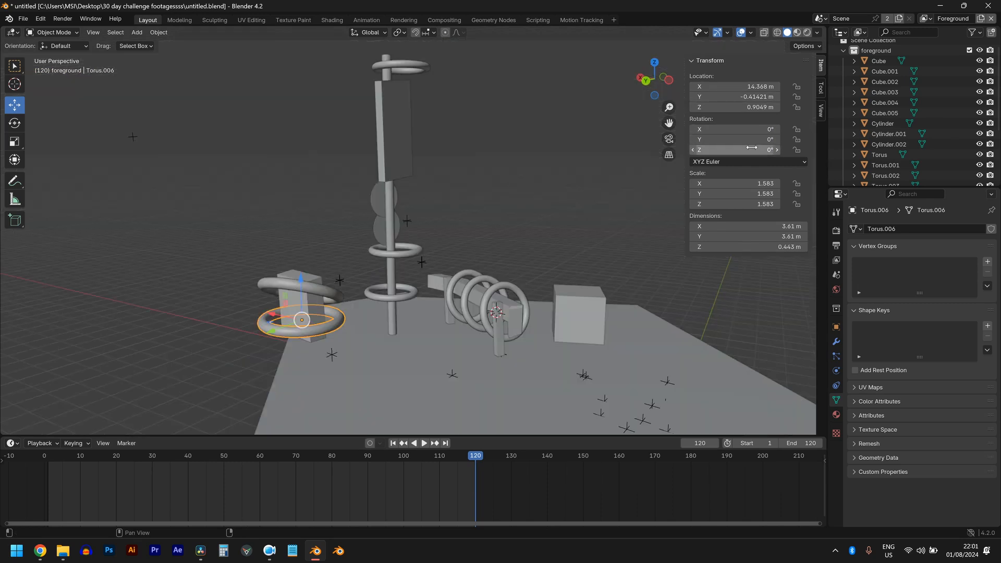
pyautogui.press('i')
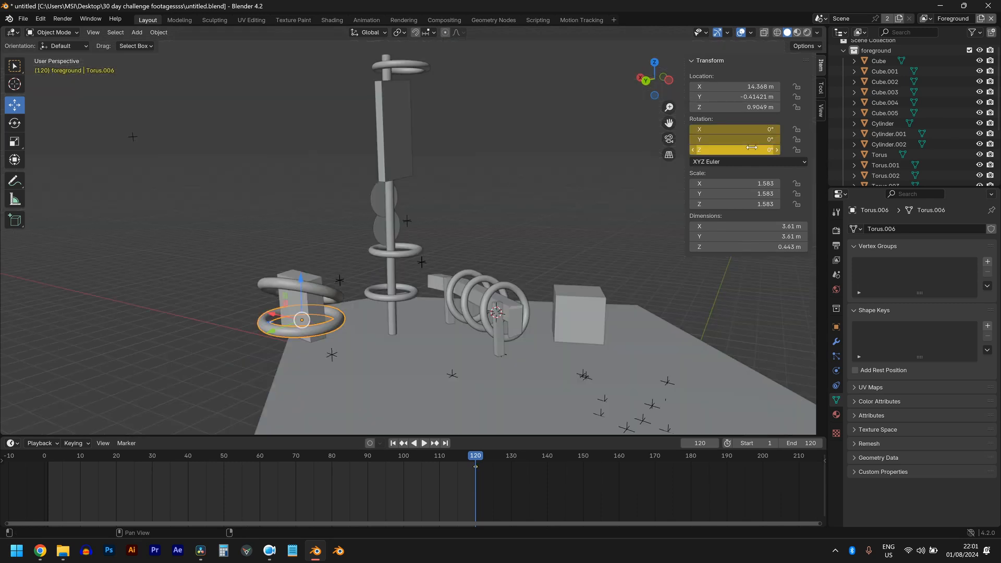
pyautogui.hotkey('shift', 'Left')
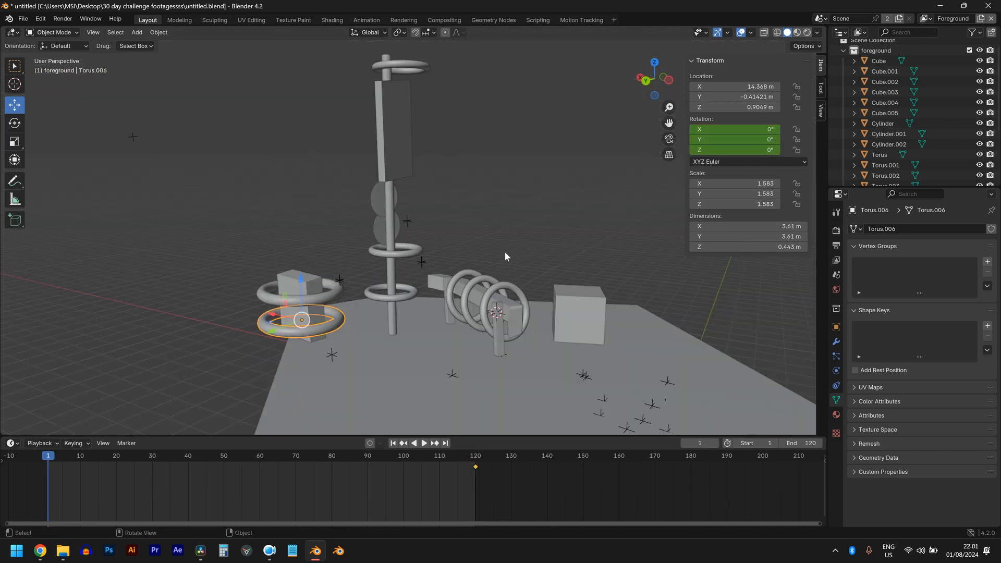
pyautogui.press('r')
pyautogui.press('r')
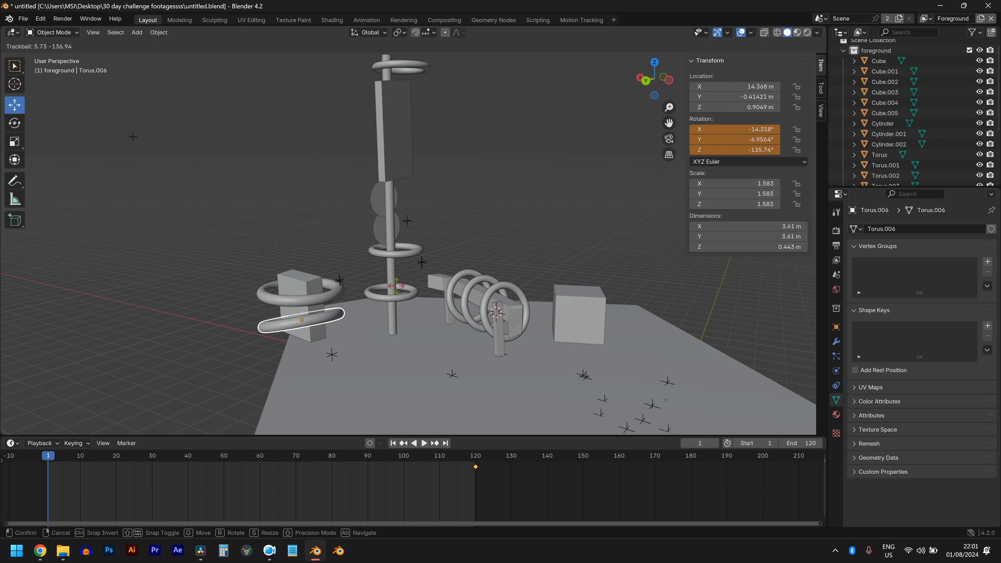
pyautogui.click(385, 337)
pyautogui.moveTo(385, 336); pyautogui.dragTo(192, 355, button='middle')
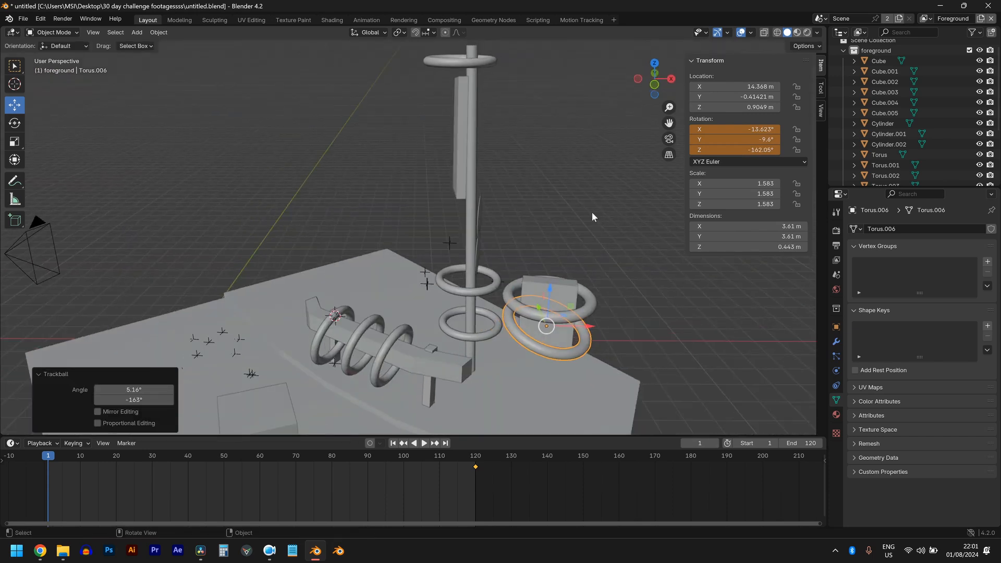
pyautogui.press('i')
# - Play back the animation to check how the two rings rotate around the box
pyautogui.scroll(-2, 526, 284)
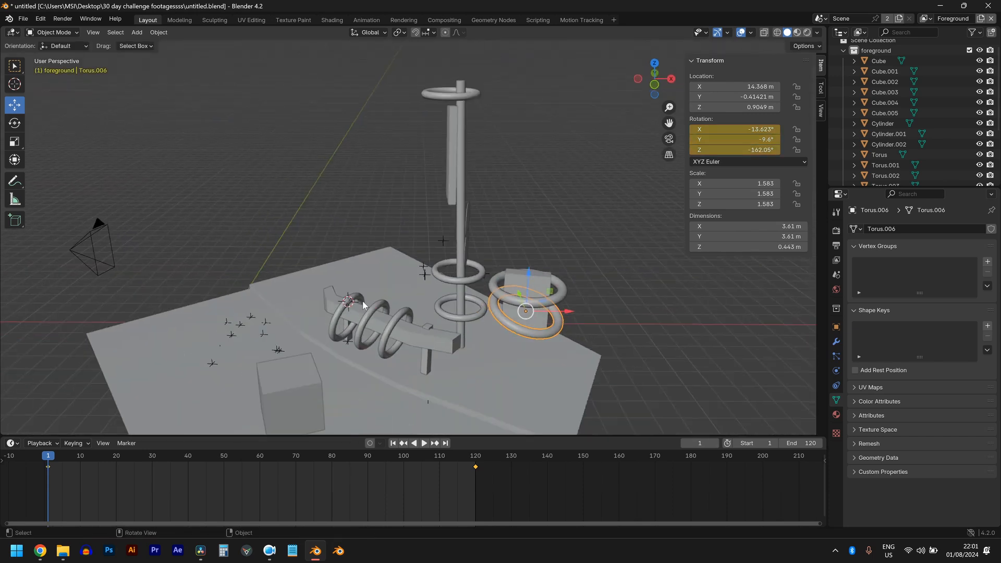
pyautogui.press('space')
pyautogui.moveTo(515, 345); pyautogui.dragTo(536, 306, button='middle')
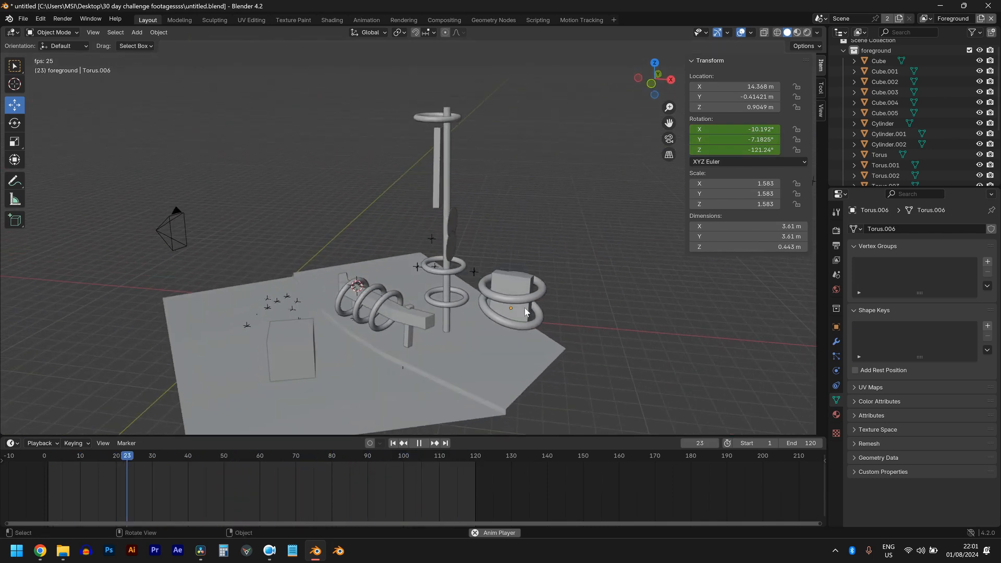
pyautogui.scroll(1, 484, 346)
pyautogui.press('space')
pyautogui.scroll(1, 502, 322)
# - On frame 1, tilt the lowest sign-pole torus to about X -14.3°, Y -19.3° and keyframe its rotation
pyautogui.click(491, 333)
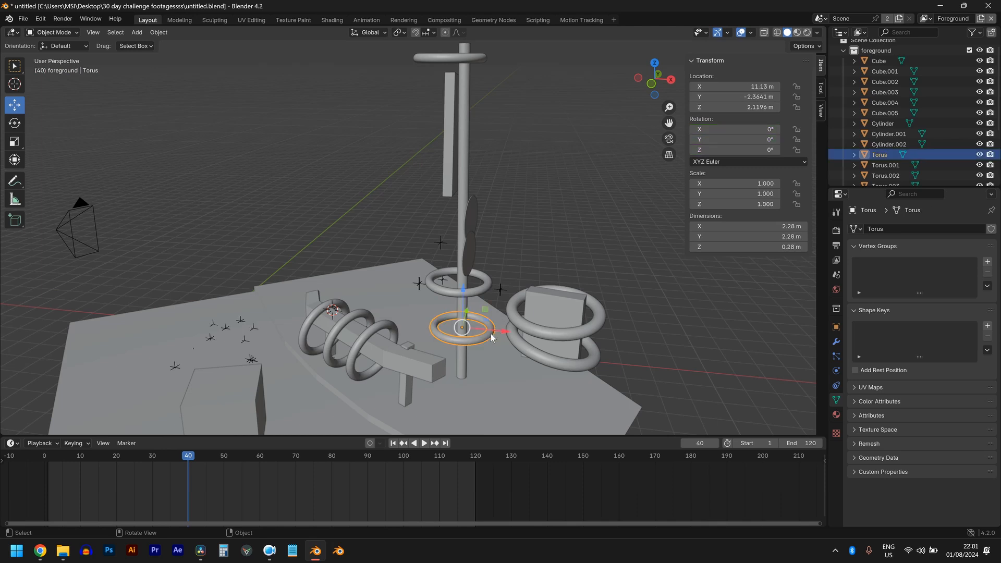
pyautogui.hotkey('shift', 'Left')
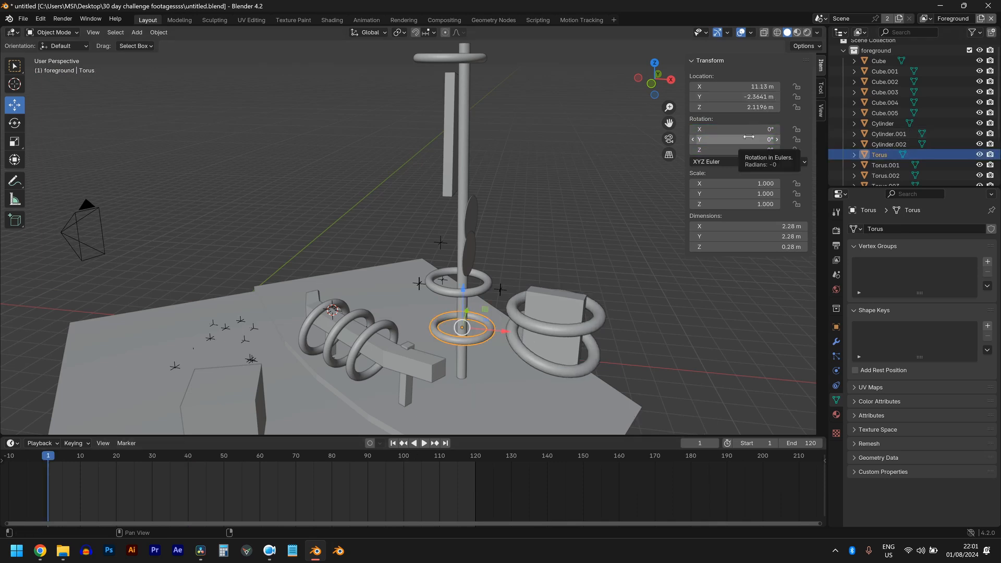
pyautogui.press('i')
pyautogui.press('r')
pyautogui.press('r')
pyautogui.click(459, 284)
pyautogui.press('i')
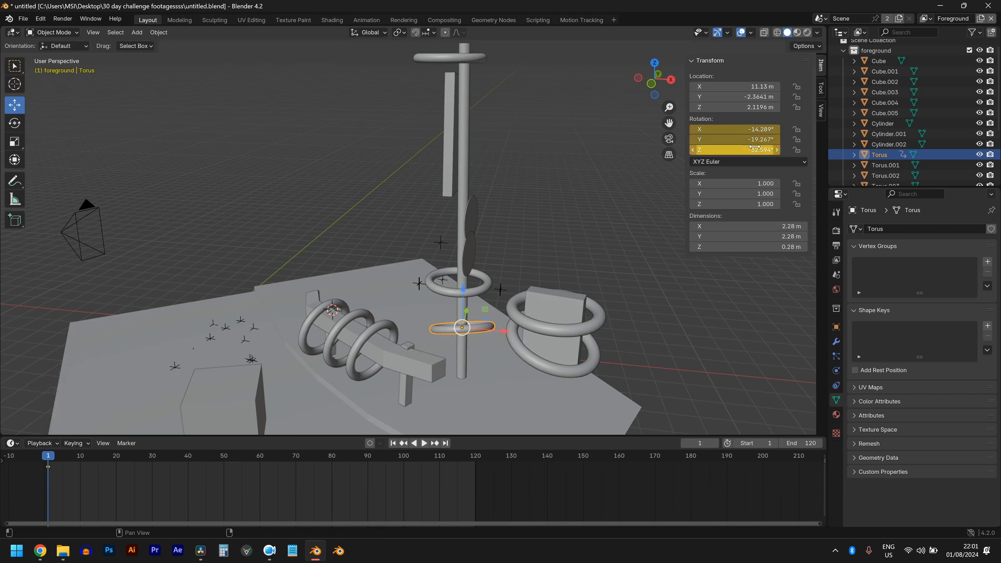
# - On frame 120, trackball-rotate the lowest sign-pole torus by about 33.2° and 81.9° and keyframe its rotation
pyautogui.hotkey('shift', 'Right')
pyautogui.press('r')
pyautogui.press('r')
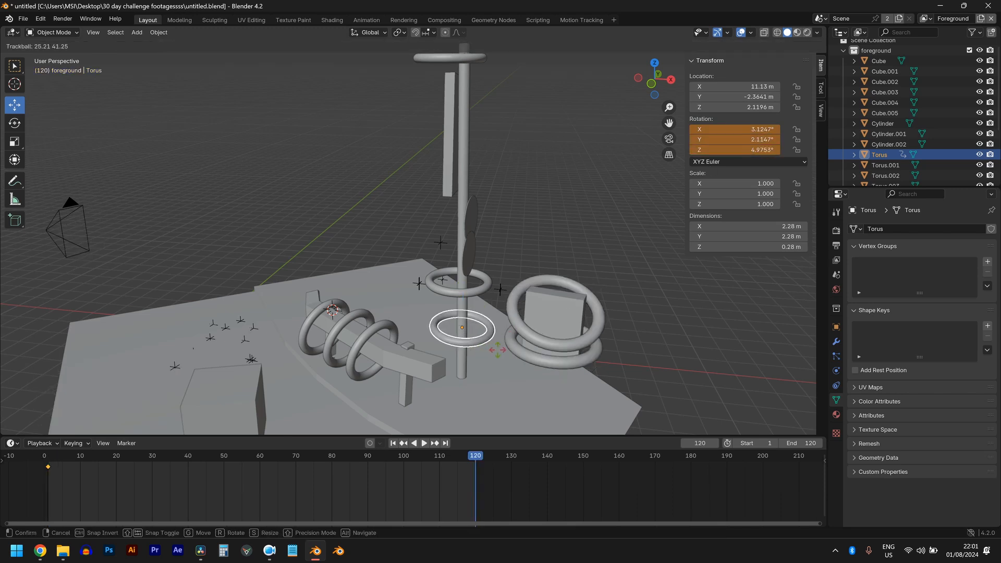
pyautogui.click(514, 347)
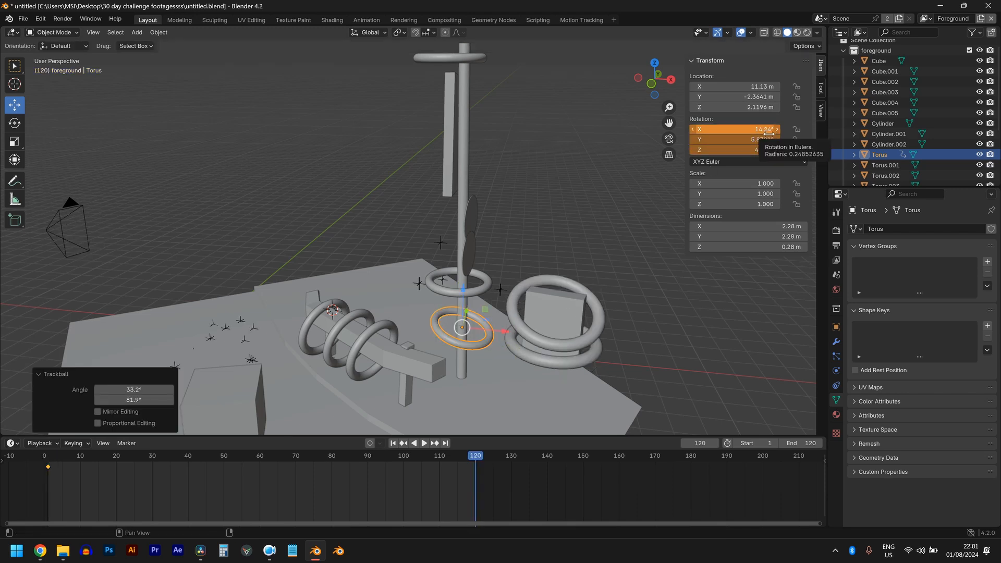
pyautogui.press('i')
# - Tilt the middle torus on the sign pole with a trackball rotation on frame 120 and keyframe its rotation
pyautogui.click(480, 289)
pyautogui.press('r')
pyautogui.press('r')
pyautogui.click(586, 218)
pyautogui.press('i')
# - On frame 1, trackball-rotate the middle sign-pole torus to a different tilt and keyframe its rotation
pyautogui.hotkey('shift', 'Left')
pyautogui.press('r')
pyautogui.press('r')
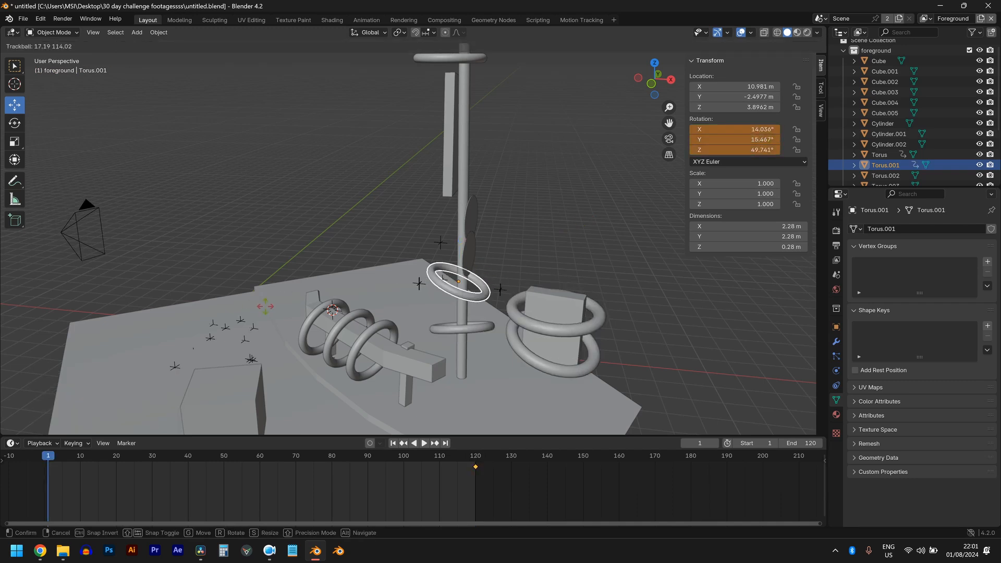
pyautogui.click(574, 224)
pyautogui.press('i')
# - Animate the barrier torus nearest the sign pole with a rotation keyframe on frame 1 and a new tilt keyframed on frame 120
pyautogui.click(394, 334)
pyautogui.press('i')
pyautogui.hotkey('shift', 'Right')
pyautogui.press('r')
pyautogui.press('r')
pyautogui.click(543, 207)
pyautogui.press('i')
# - On frame 1, rotate the middle barrier torus to about X 101.4°, Y 137.8°, Z 87.4° and keyframe its rotation
pyautogui.press('r')
pyautogui.press('r')
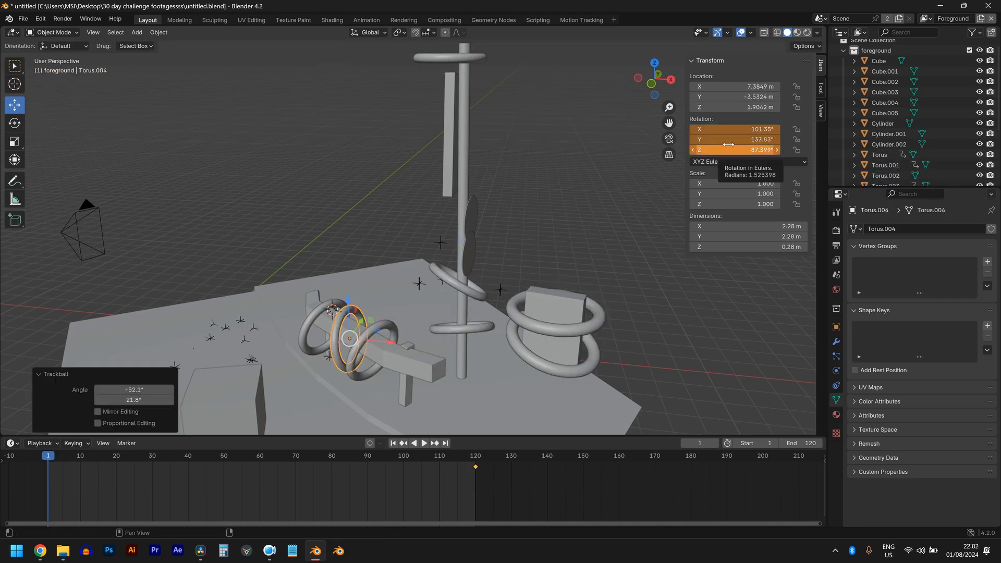
pyautogui.press('i')
# - Tilt the barrier torus farthest from the pole to about X 98.9°, Y 114.1°, Z 70.9° on frame 1, and go to frame 120
pyautogui.click(316, 306)
pyautogui.press('i')
pyautogui.press('r')
pyautogui.press('r')
pyautogui.hotkey('shift', 'Right')
pyautogui.press('r')
pyautogui.press('r')
pyautogui.moveTo(418, 307); pyautogui.dragTo(626, 347, button='middle')
pyautogui.hotkey('ctrl', 'z')
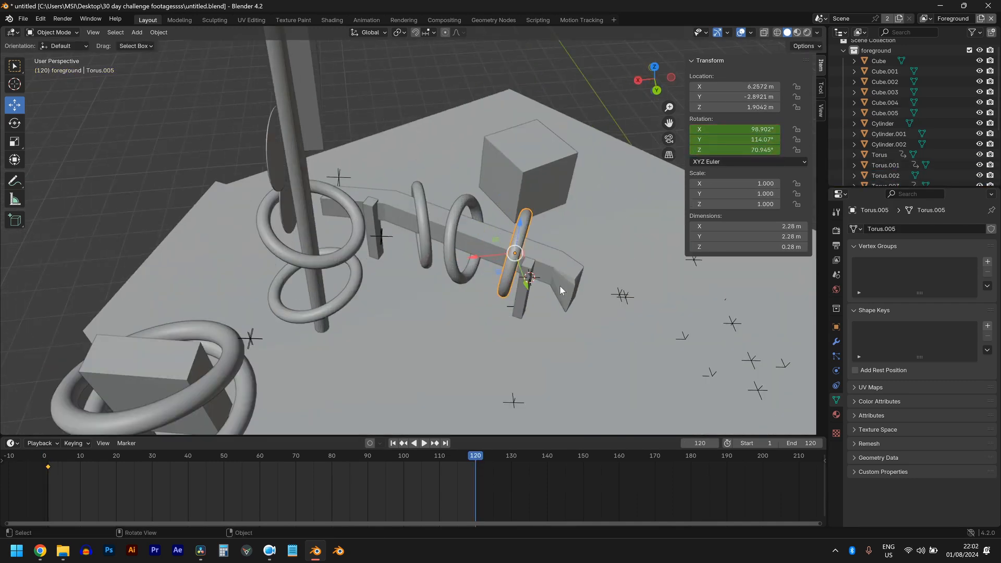
# - Trackball-rotate the barrier torus farthest from the pole to a new tilt on frame 120
pyautogui.press('r')
pyautogui.press('r')
pyautogui.click(524, 305)
# - Tilt the torus at the top of the sign pole on frame 120 and keyframe its rotation
pyautogui.scroll(-4, 470, 250)
pyautogui.click(378, 131)
pyautogui.press('i')
pyautogui.press('r')
pyautogui.press('r')
pyautogui.press('i')
# - On frame 1, rotate the pole-top torus to about X -6.9°, Y 18°, Z -23.8° and keyframe its rotation
pyautogui.hotkey('shift', 'Left')
pyautogui.press('r')
pyautogui.press('r')
pyautogui.click(719, 146)
pyautogui.press('i')
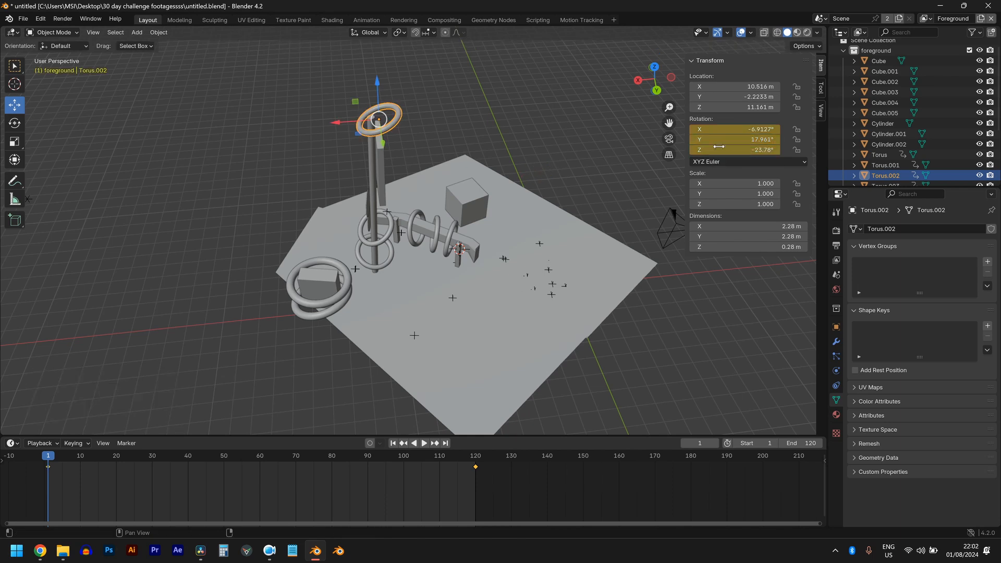
# - Preview the pole-top torus animation, and set the keyframes of all the torus rings to Linear interpolation
pyautogui.press('space')
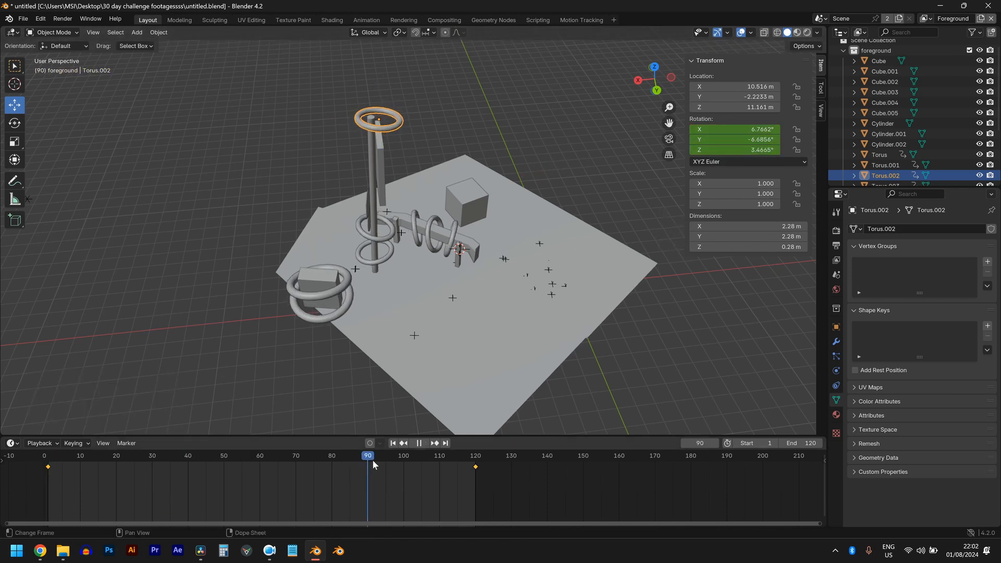
pyautogui.moveTo(102, 449); pyautogui.dragTo(404, 454)
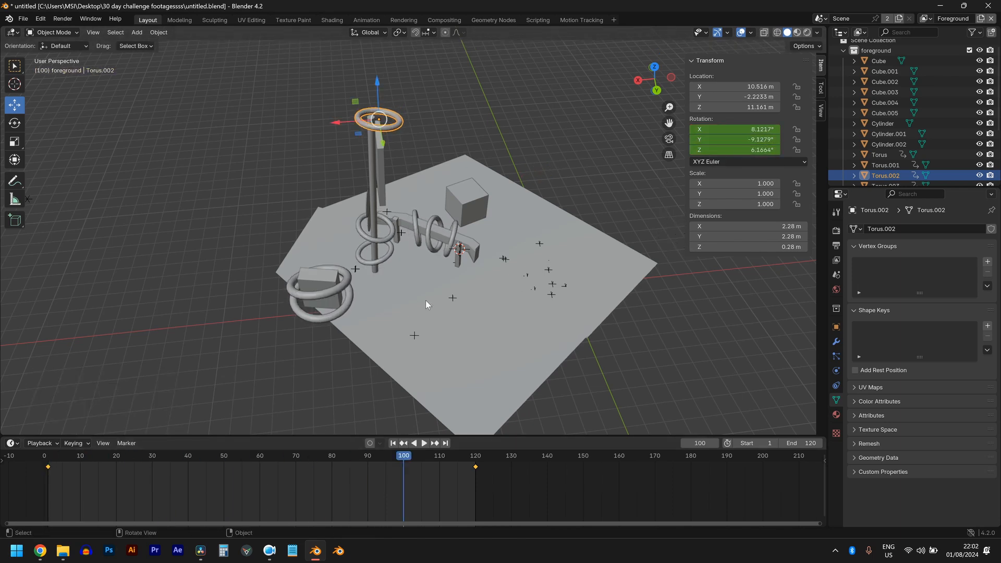
pyautogui.scroll(2, 426, 299)
pyautogui.scroll(-1, 412, 270)
pyautogui.scroll(-4, 887, 115)
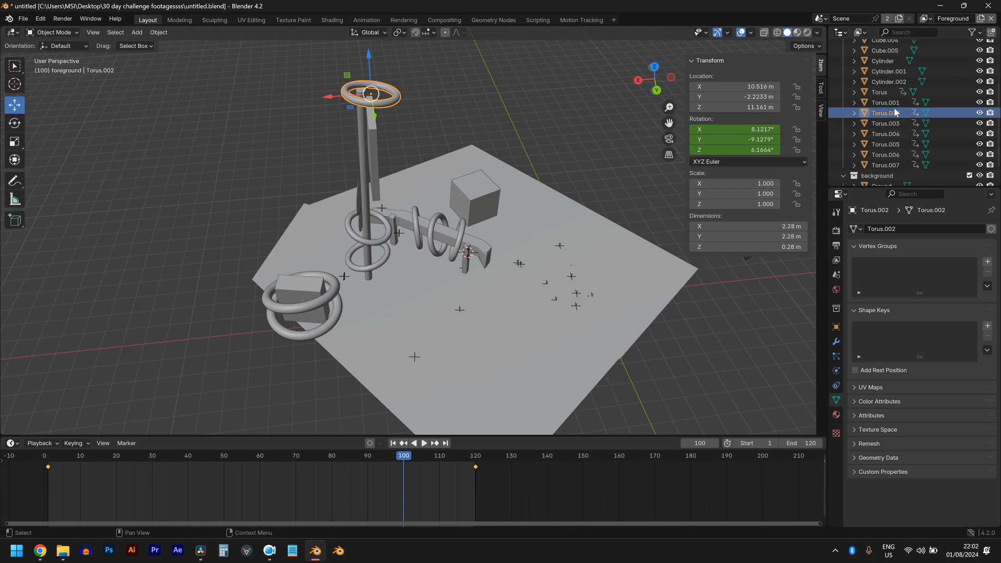
pyautogui.click(886, 91)
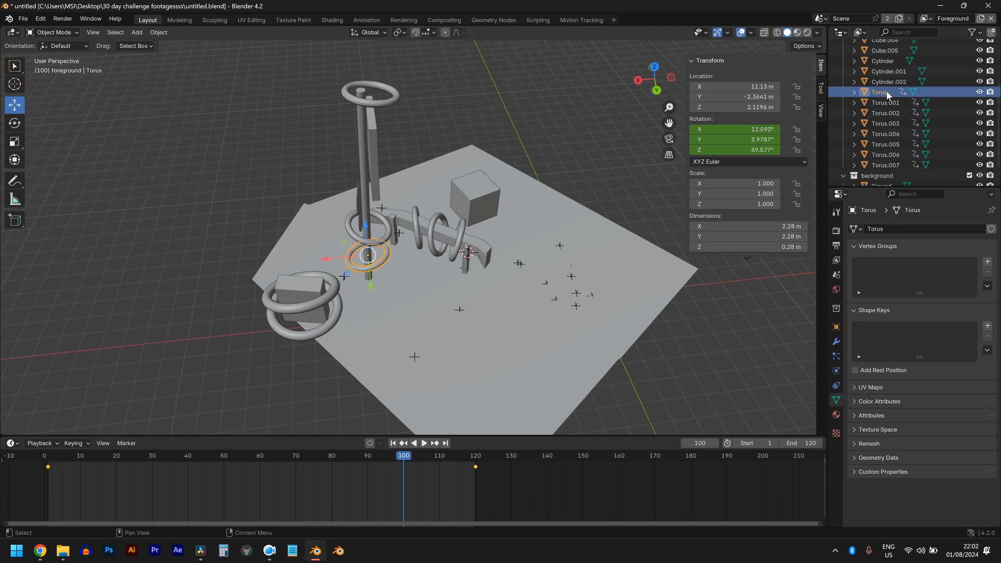
pyautogui.keyDown('shift'); pyautogui.click(895, 166); pyautogui.keyUp('shift')
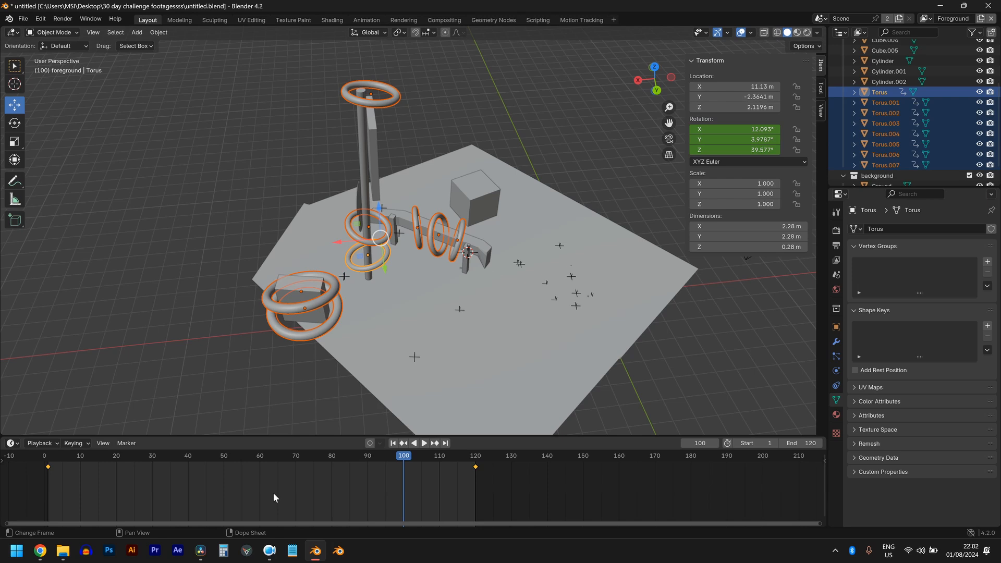
pyautogui.press('t')
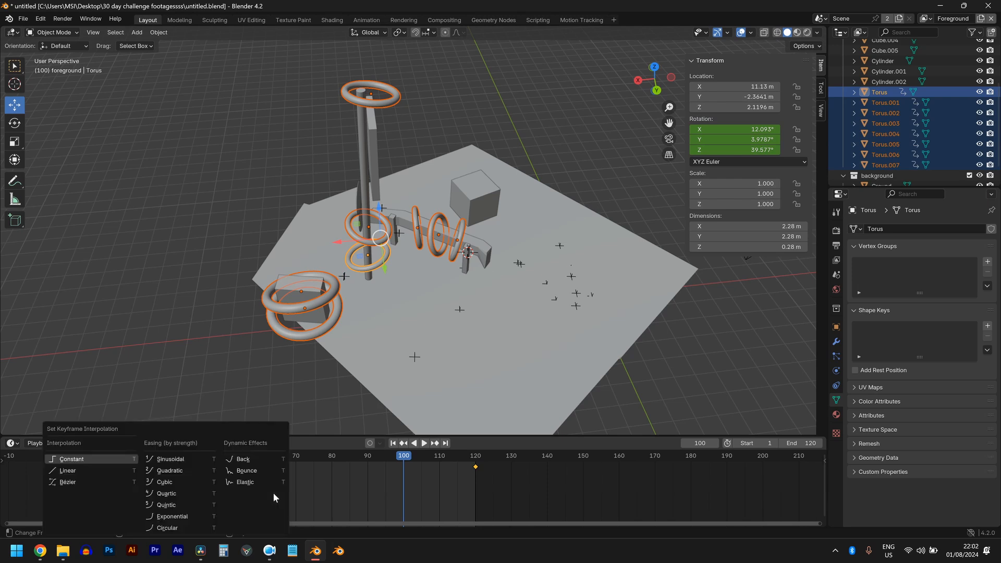
pyautogui.click(87, 472)
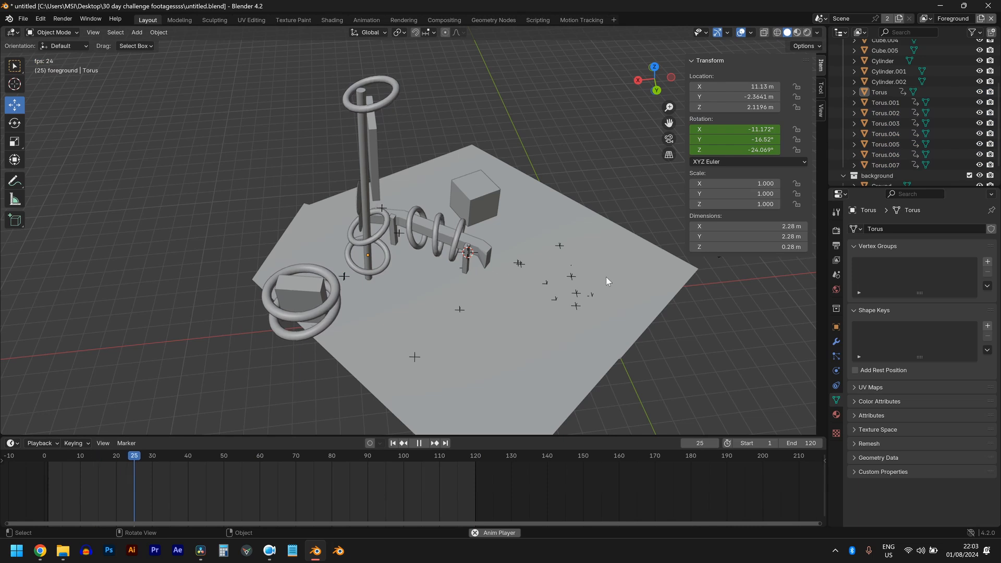
# - Play the animation through the camera view and check the rotating rings around the pole and barrier against the footage
pyautogui.moveTo(606, 277); pyautogui.dragTo(437, 248, button='middle')
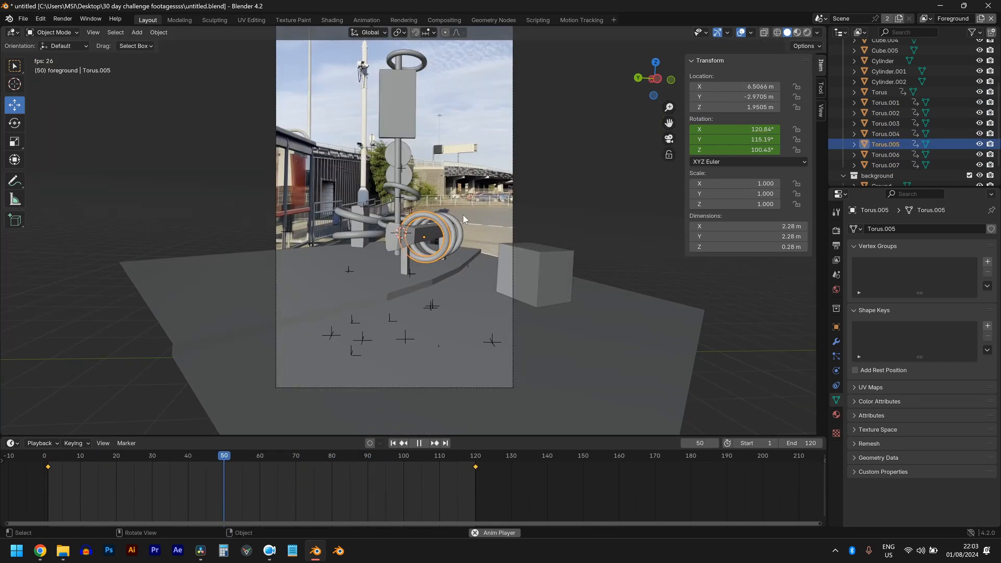
pyautogui.keyDown('shift'); pyautogui.moveTo(463, 214); pyautogui.dragTo(477, 277, button='middle'); pyautogui.keyUp('shift')
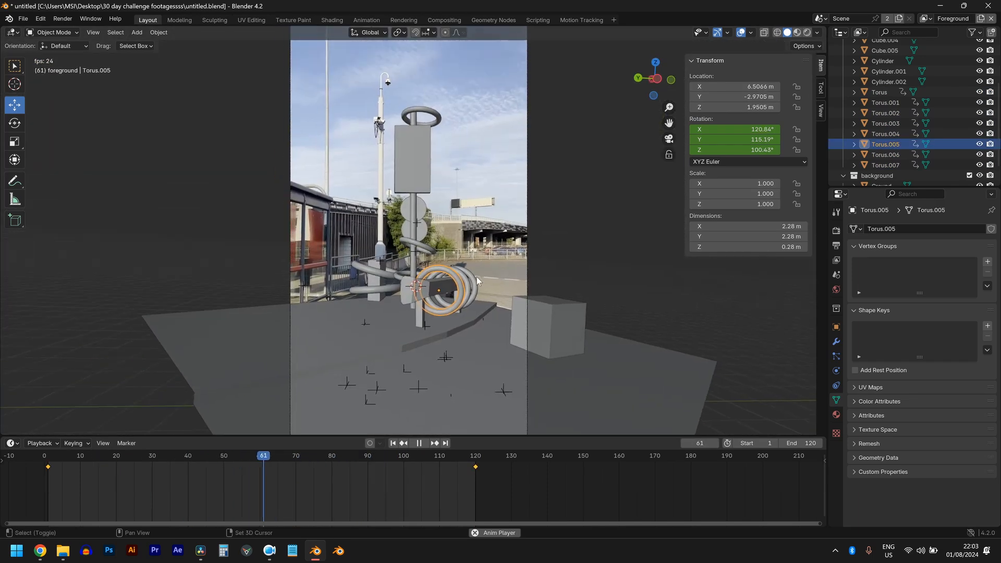
pyautogui.scroll(3, 452, 204)
pyautogui.keyDown('shift'); pyautogui.moveTo(449, 199); pyautogui.dragTo(473, 316, button='middle'); pyautogui.keyUp('shift')
pyautogui.scroll(4, 472, 315)
pyautogui.press('space')
# - Save the file, and select the front face of the rectangular sign board for editing in the Shading workspace
pyautogui.click(469, 276)
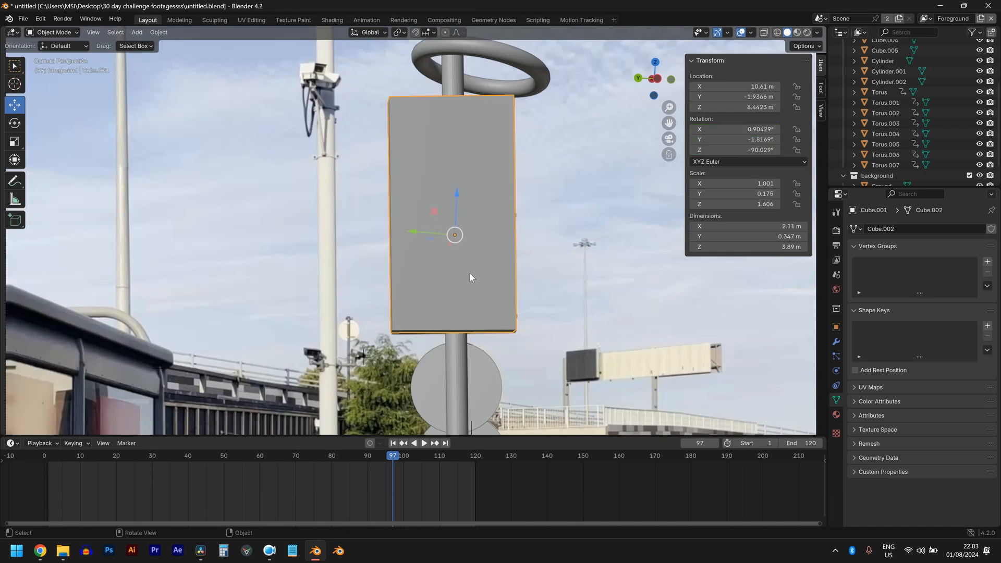
pyautogui.scroll(-5, 471, 273)
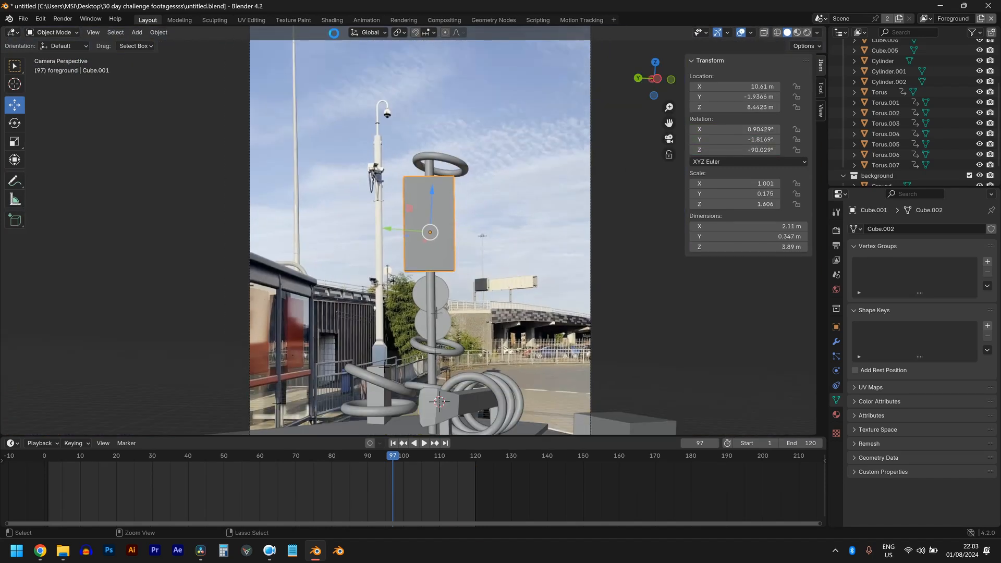
pyautogui.click(332, 21)
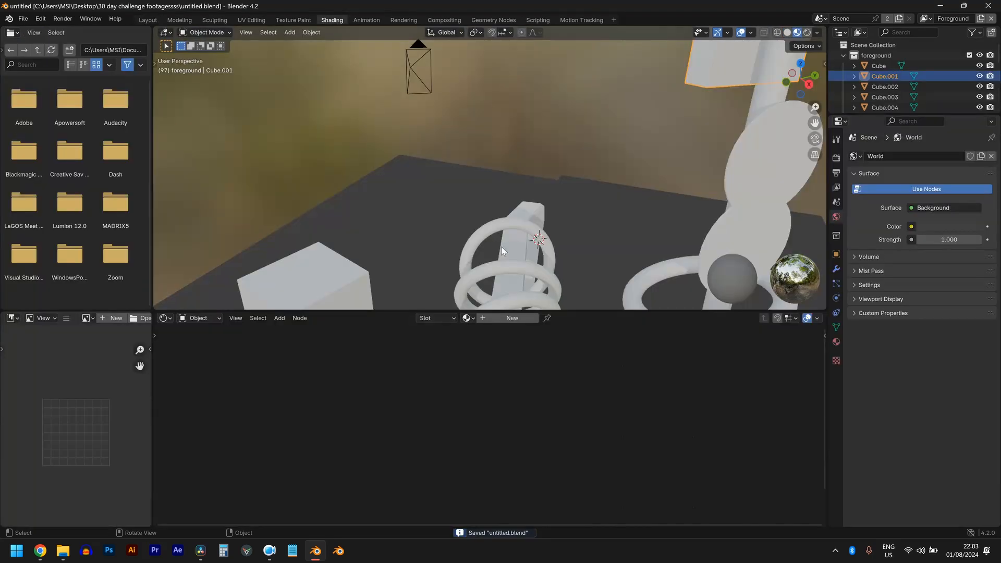
pyautogui.scroll(-6, 502, 246)
pyautogui.press('KP_Decimal')
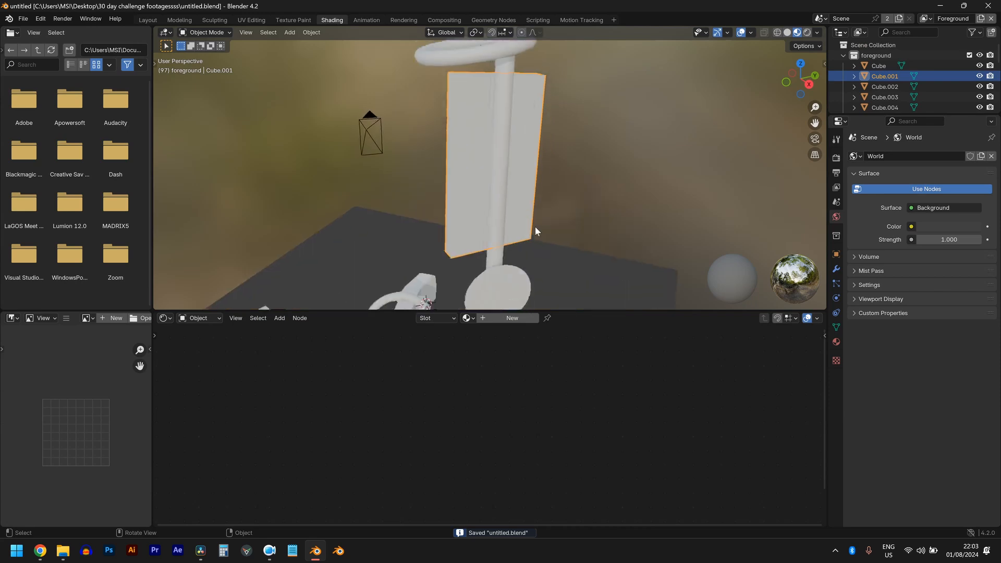
pyautogui.moveTo(535, 226); pyautogui.dragTo(687, 210, button='middle')
pyautogui.press('Tab')
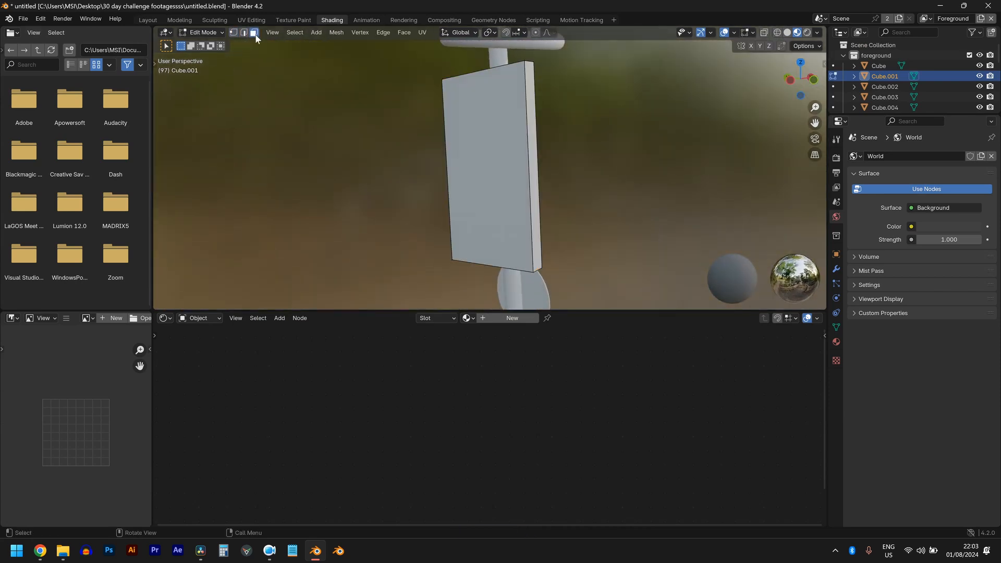
pyautogui.click(518, 159)
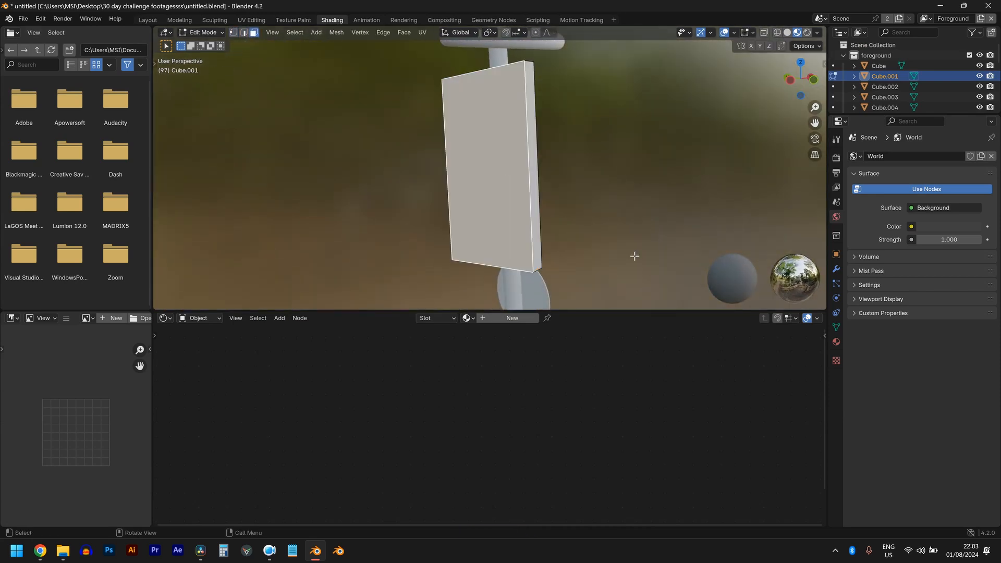
# - Add two new materials to the sign board, assigning the second one to its front face
pyautogui.click(837, 342)
pyautogui.click(887, 203)
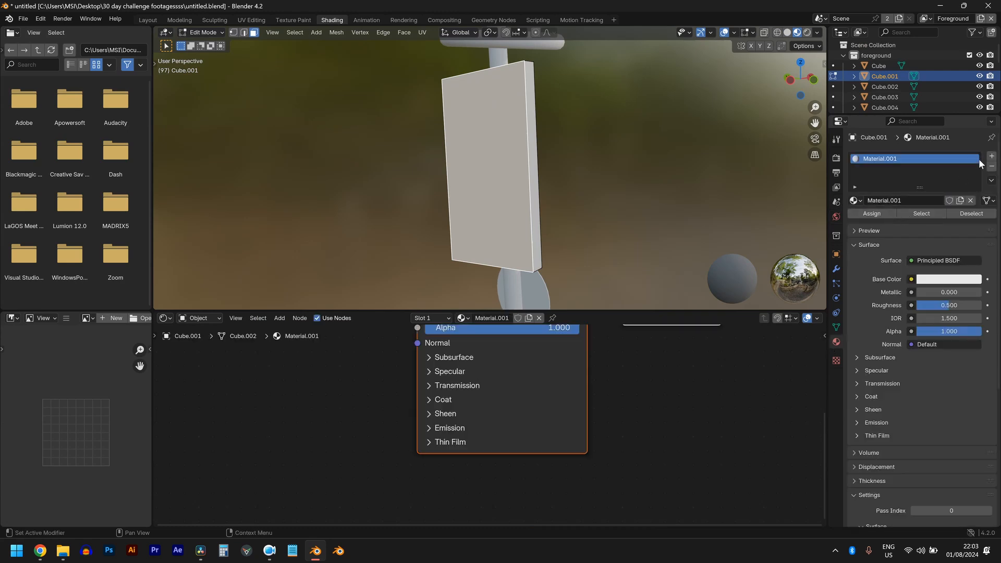
pyautogui.click(992, 156)
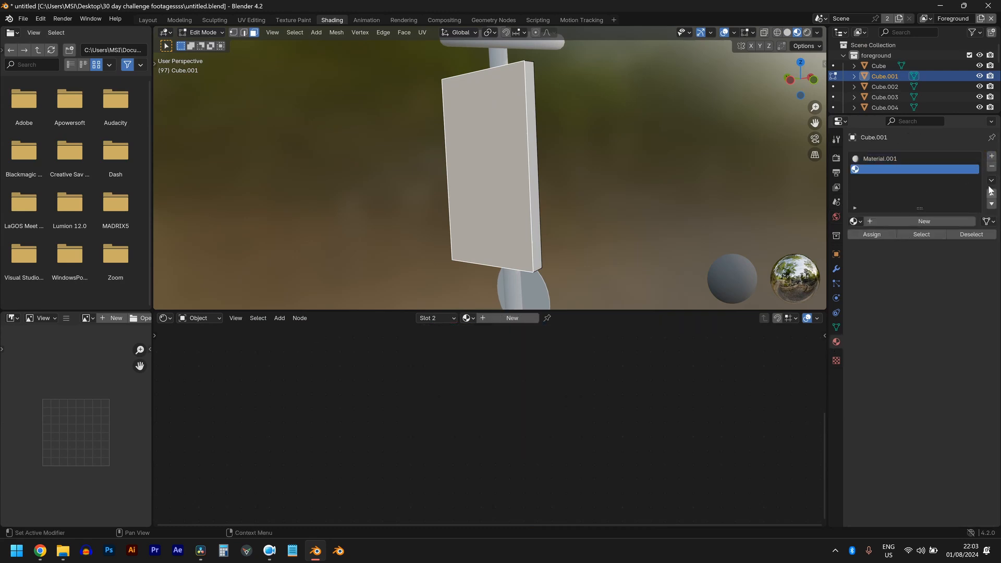
pyautogui.click(870, 236)
pyautogui.click(882, 222)
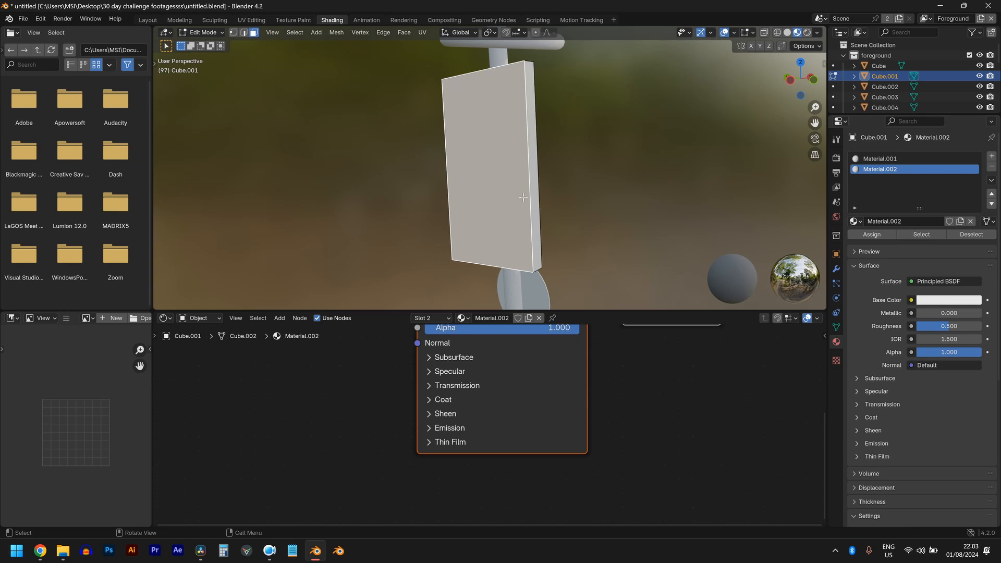
# - Select the sign board's faces other than the front, and set Material.001's base colour to near-black with value 0.003
pyautogui.moveTo(599, 219); pyautogui.dragTo(473, 192, button='middle')
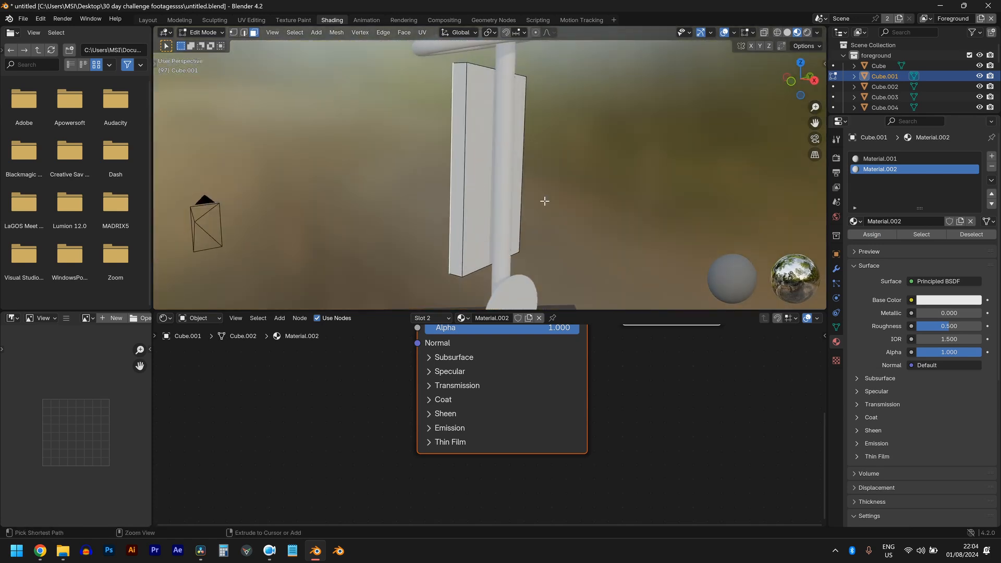
pyautogui.press('a')
pyautogui.moveTo(466, 157); pyautogui.dragTo(581, 167, button='middle')
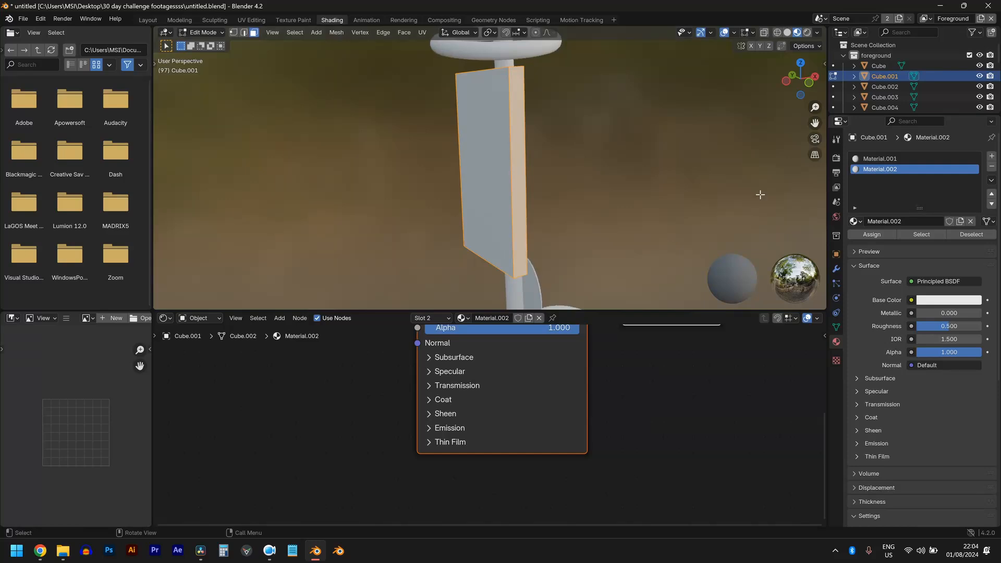
pyautogui.click(906, 159)
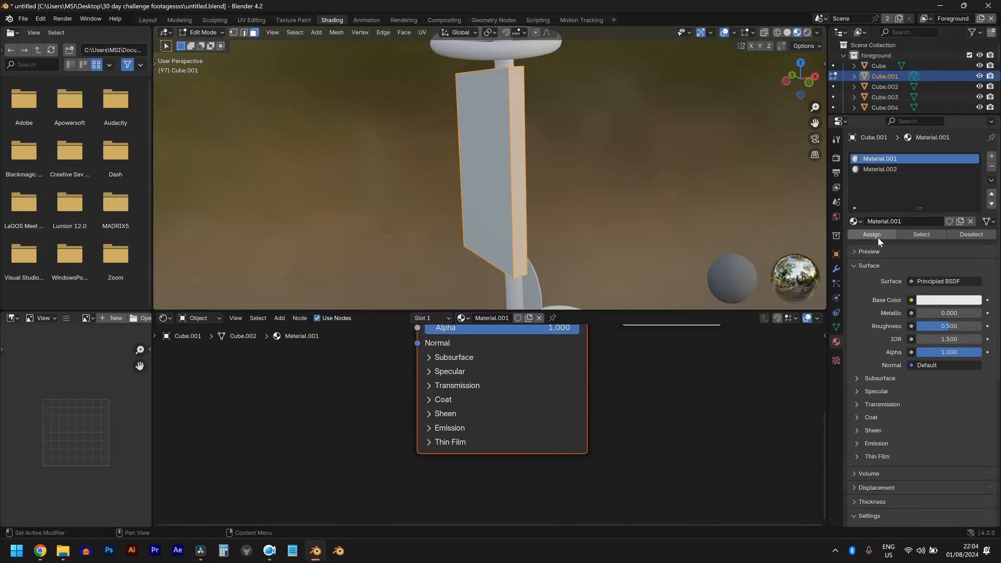
pyautogui.click(942, 301)
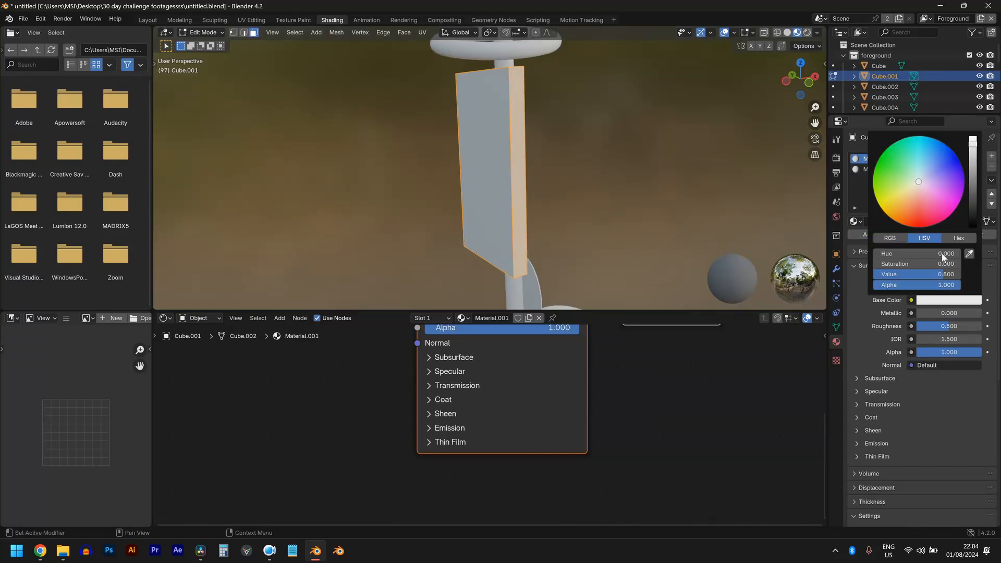
pyautogui.moveTo(977, 172); pyautogui.dragTo(973, 225)
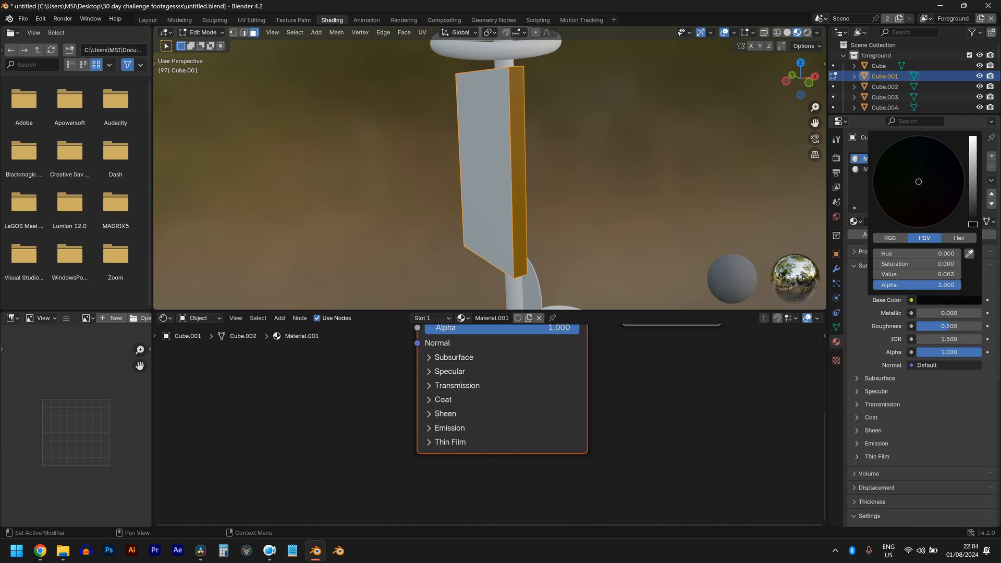
pyautogui.press('Tab')
# - Add the image Screenshot 2024-07-30 005448.png to Material.002 as a texture and connect its Color output to Base Color
pyautogui.moveTo(598, 211); pyautogui.dragTo(496, 198, button='middle')
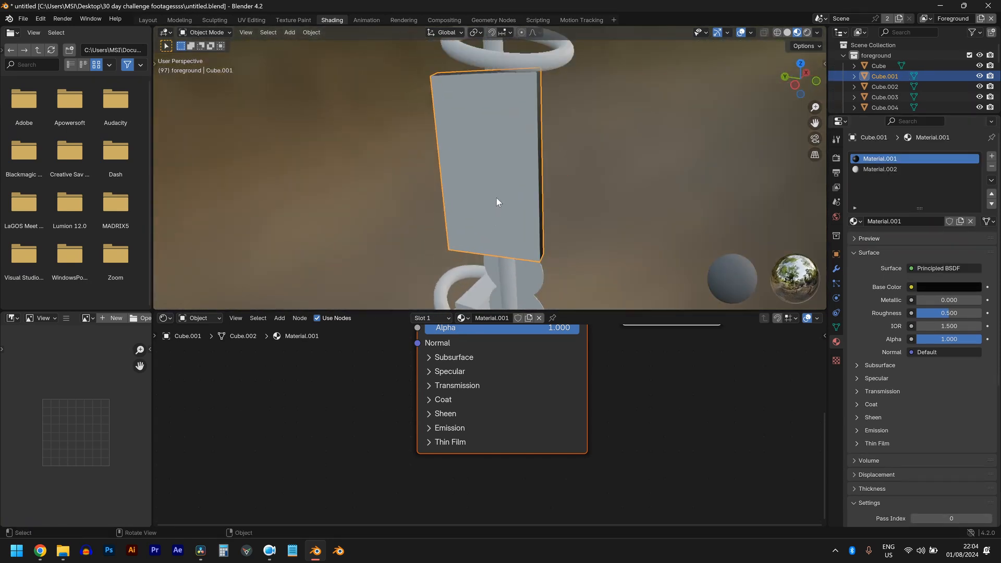
pyautogui.scroll(3, 497, 199)
pyautogui.scroll(-1, 465, 389)
pyautogui.moveTo(466, 389); pyautogui.dragTo(565, 447, button='middle')
pyautogui.scroll(-3, 566, 447)
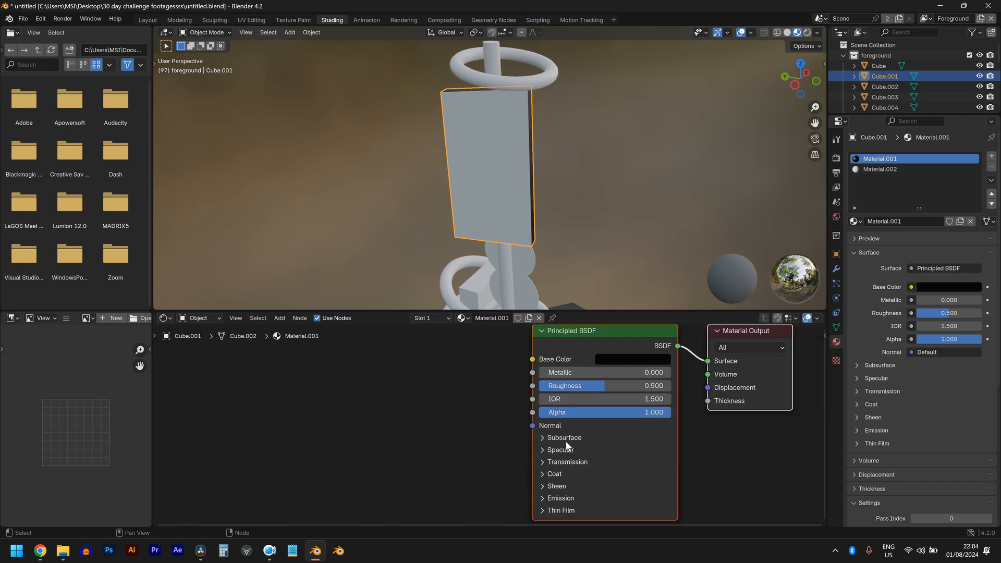
pyautogui.moveTo(504, 388); pyautogui.dragTo(512, 393, button='middle')
pyautogui.scroll(-2, 512, 392)
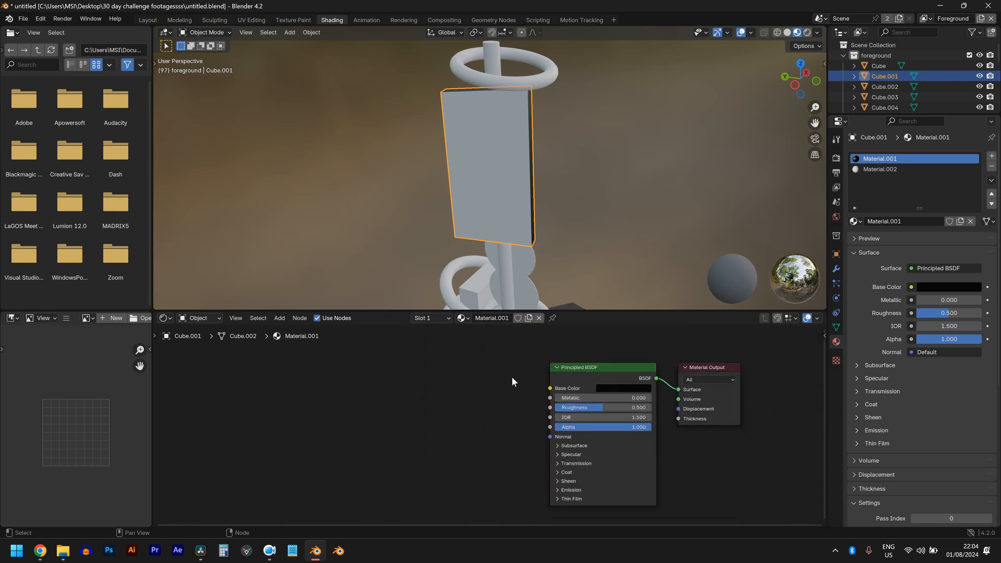
pyautogui.scroll(2, 521, 382)
pyautogui.hotkey('ctrl', 'z')
pyautogui.moveTo(513, 393); pyautogui.dragTo(561, 382)
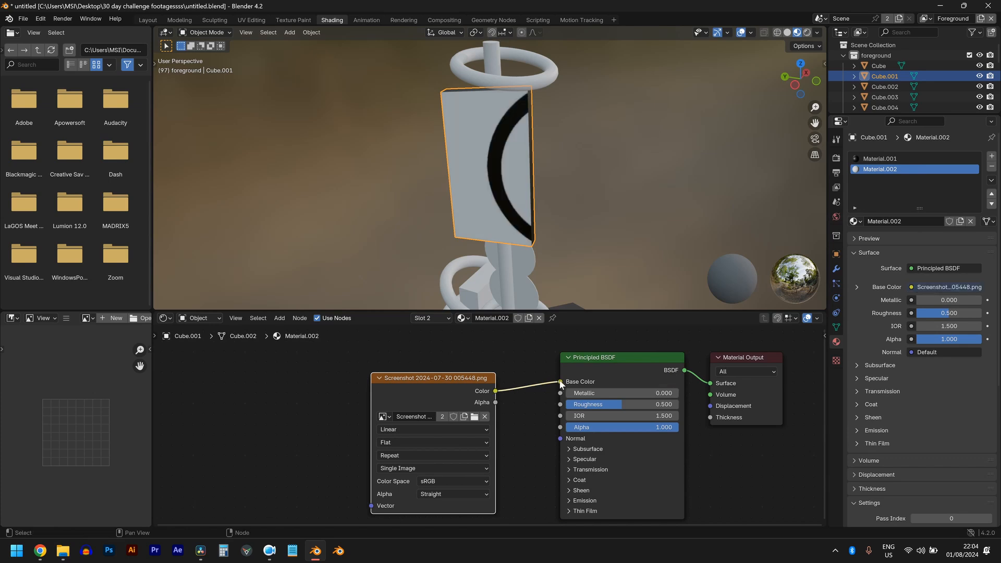
# - Apply the sign board's scale and unwrap its front face
pyautogui.scroll(2, 515, 220)
pyautogui.scroll(-5, 514, 221)
pyautogui.scroll(3, 506, 209)
pyautogui.hotkey('ctrl', 'a')
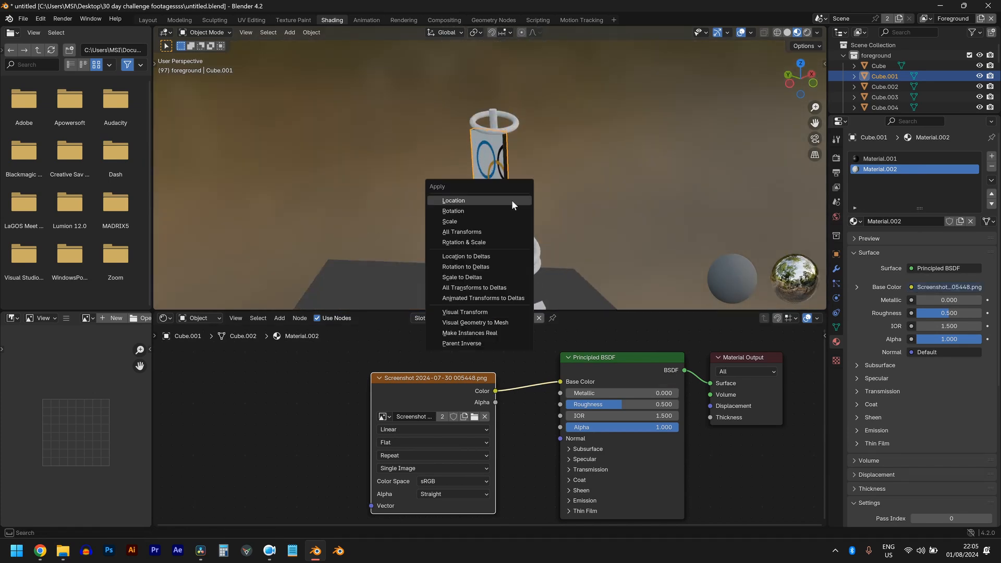
pyautogui.click(505, 221)
pyautogui.moveTo(506, 222); pyautogui.dragTo(524, 170, button='middle')
pyautogui.press('Tab')
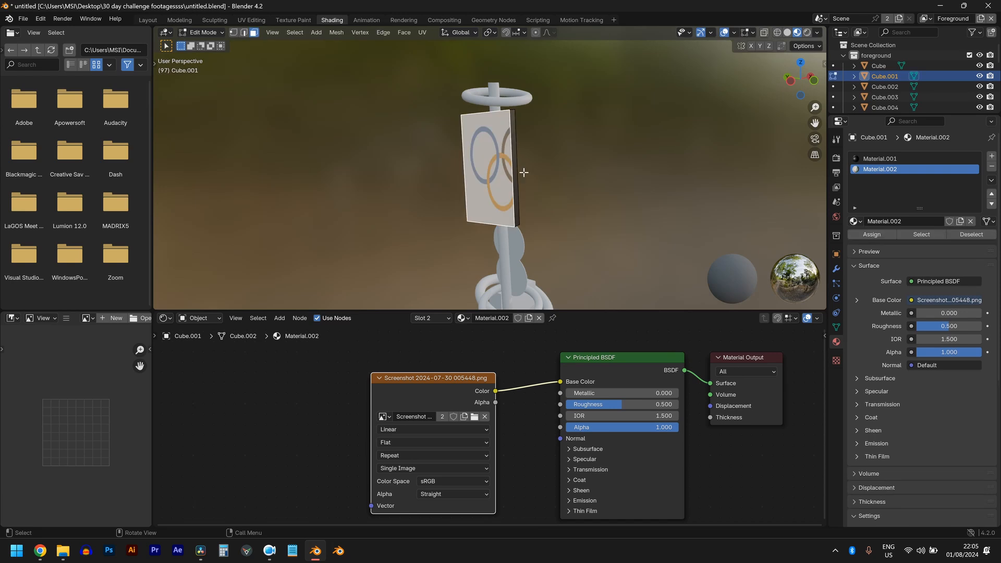
pyautogui.press('u')
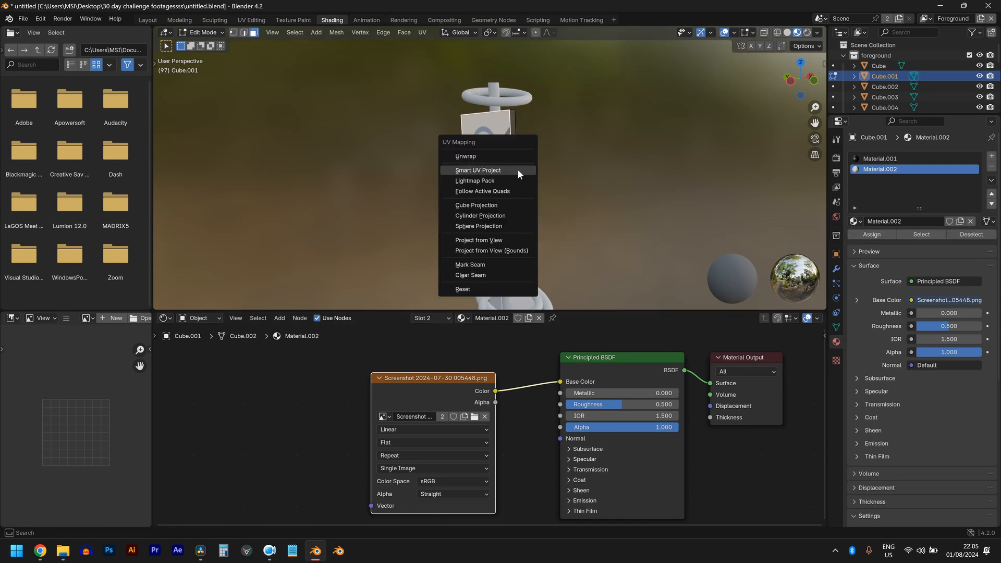
pyautogui.click(518, 156)
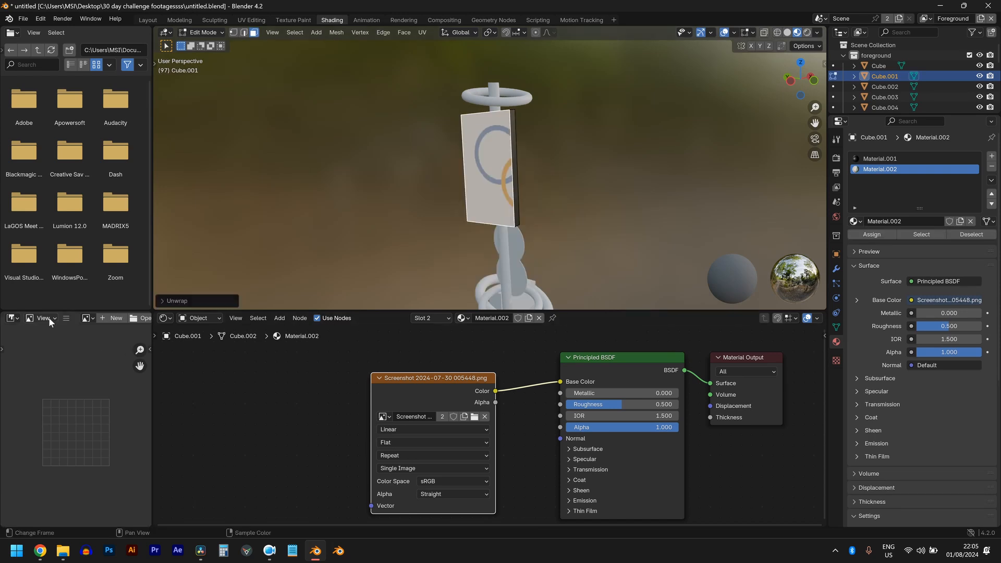
# - Show the front face's UVs over the Olympic rings image and scale the UV island to more than twice its size
pyautogui.click(13, 318)
pyautogui.click(28, 369)
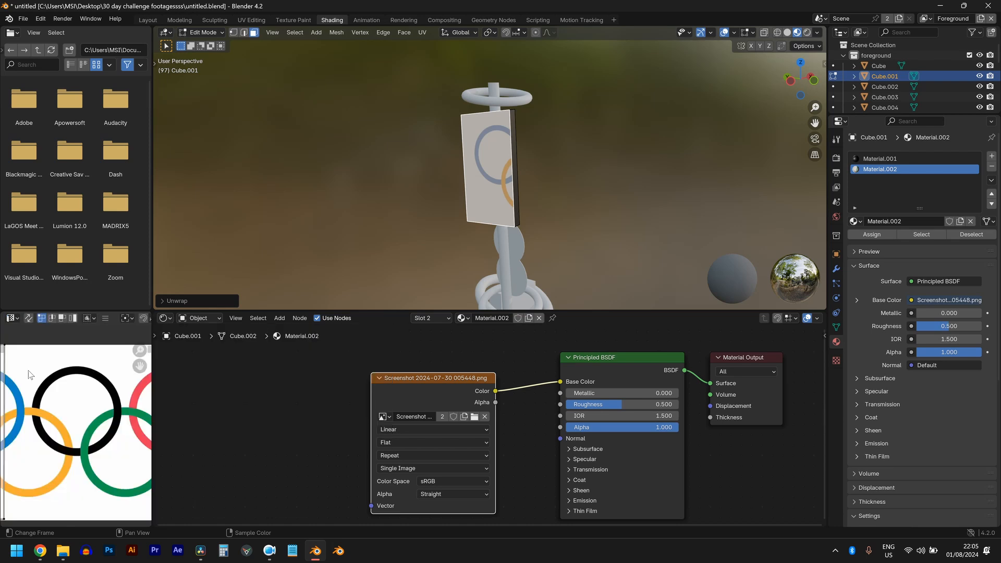
pyautogui.scroll(-3, 71, 398)
pyautogui.scroll(-2, 72, 401)
pyautogui.press('a')
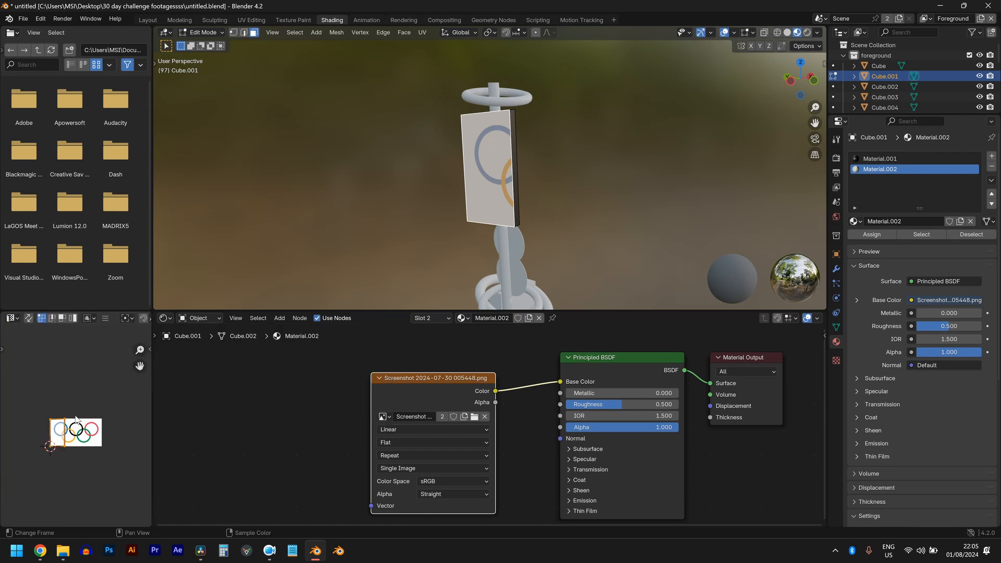
pyautogui.press('s')
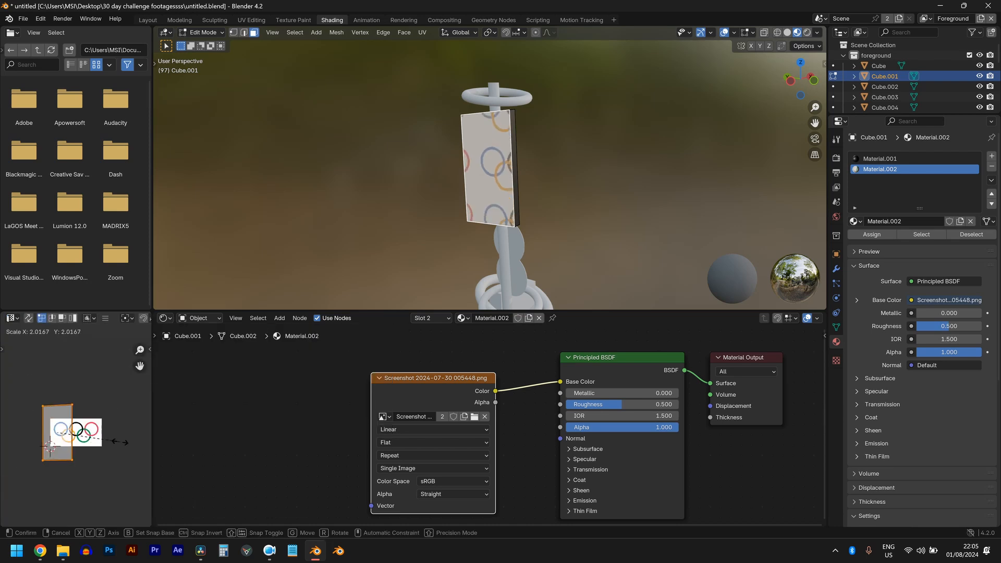
pyautogui.click(138, 446)
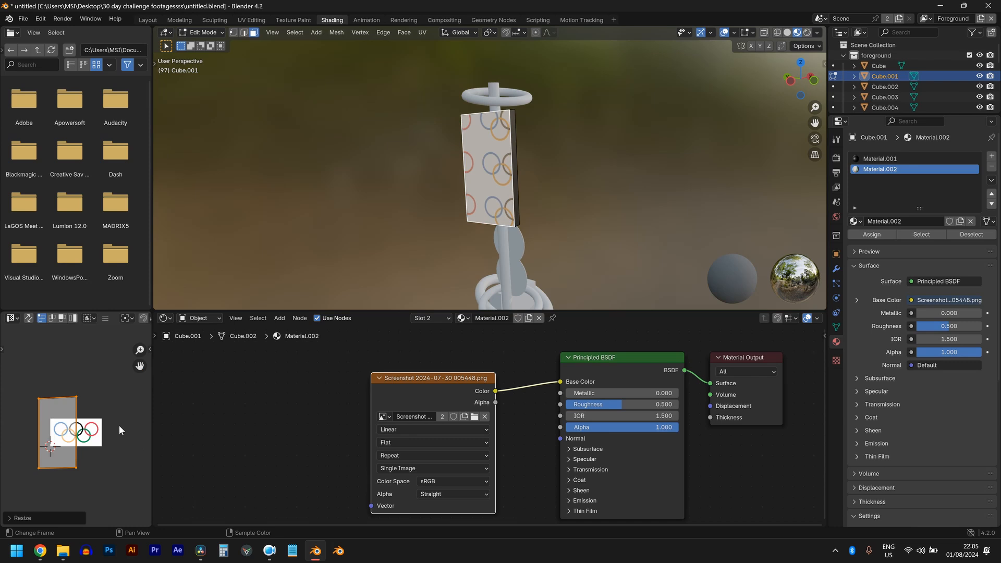
# - Move the front face's UV island so the Olympic rings sit centred on the sign board, and leave Edit Mode
pyautogui.press('g')
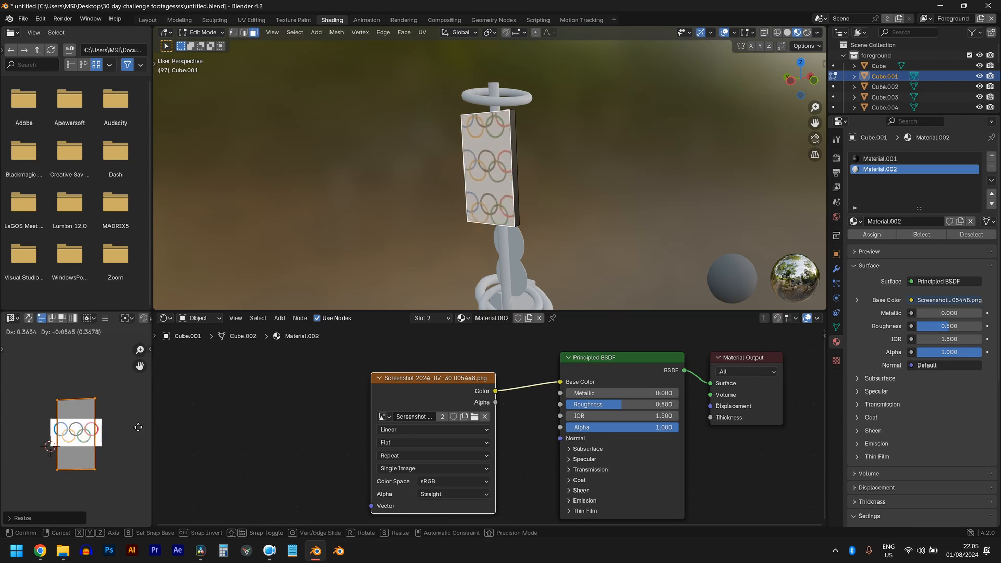
pyautogui.click(136, 431)
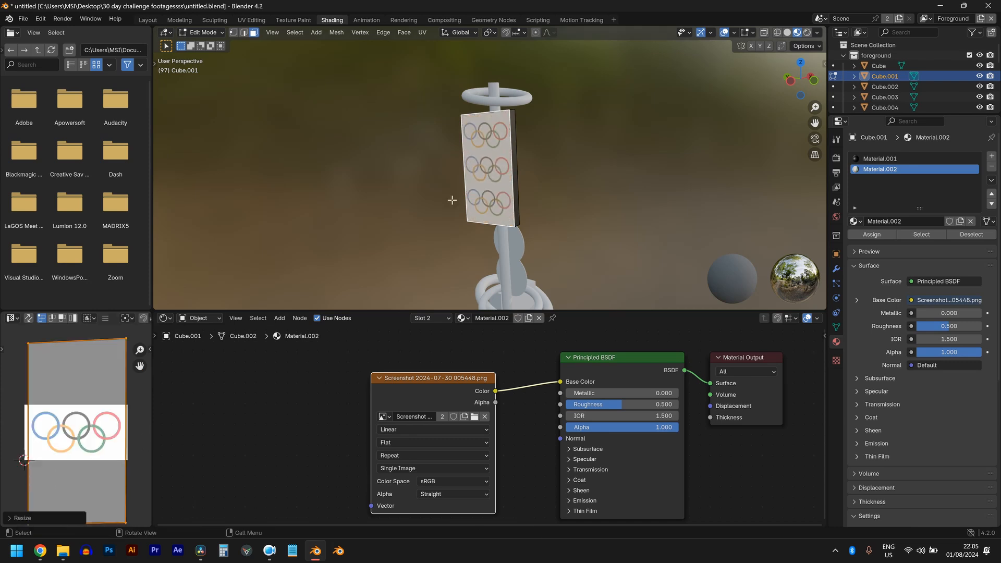
pyautogui.press('Tab')
# - Return to the Layout workspace, save the file, and display the camera view in Material Preview shading
pyautogui.moveTo(465, 178); pyautogui.dragTo(375, 66, button='middle')
pyautogui.click(148, 20)
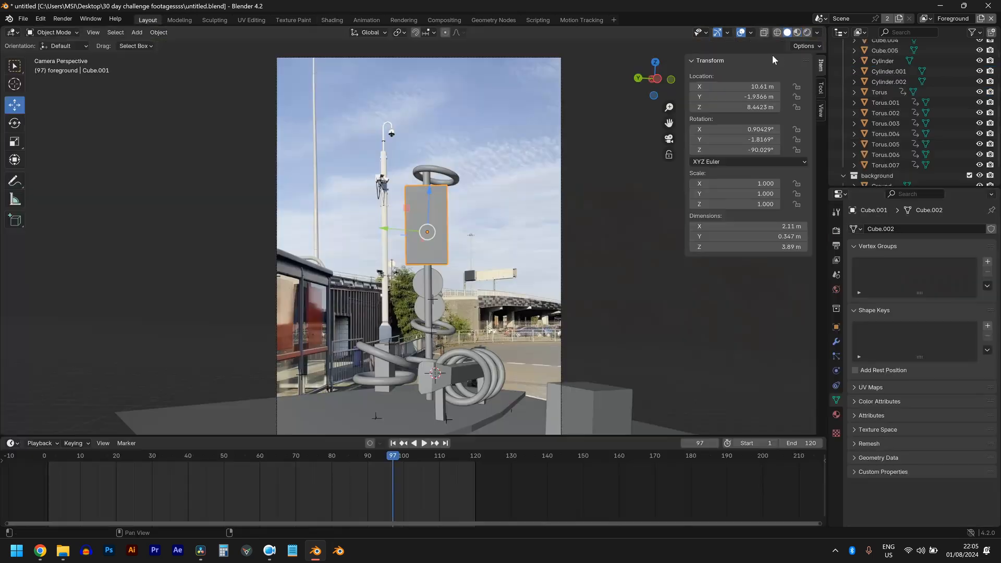
pyautogui.hotkey('ctrl', 's')
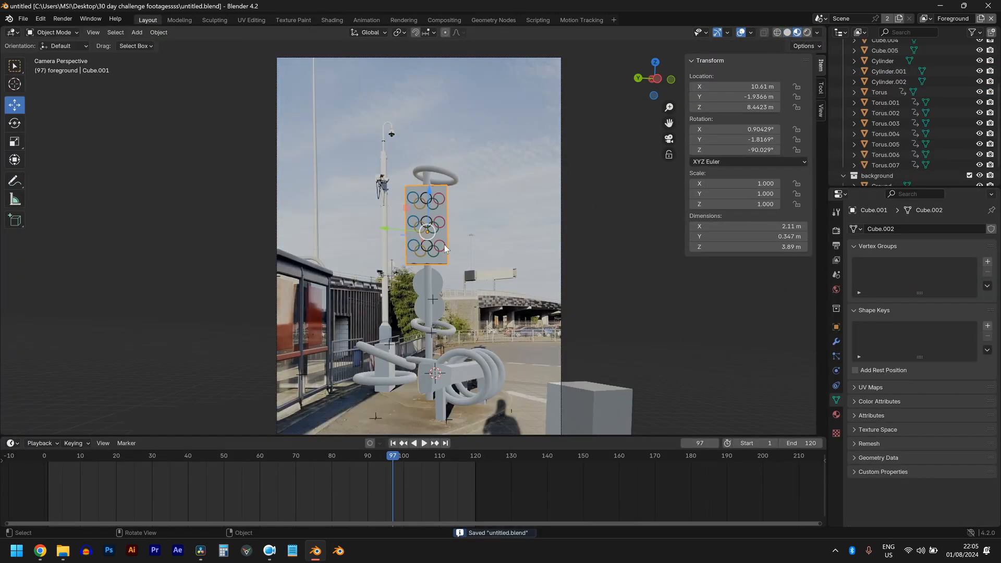
# - Compare the sign's pole with the real one in the footage by temporarily moving it aside and cancelling the move
pyautogui.scroll(5, 447, 250)
pyautogui.keyDown('shift'); pyautogui.moveTo(451, 296); pyautogui.dragTo(467, 186, button='middle'); pyautogui.keyUp('shift')
pyautogui.scroll(6, 459, 206)
pyautogui.scroll(-7, 429, 235)
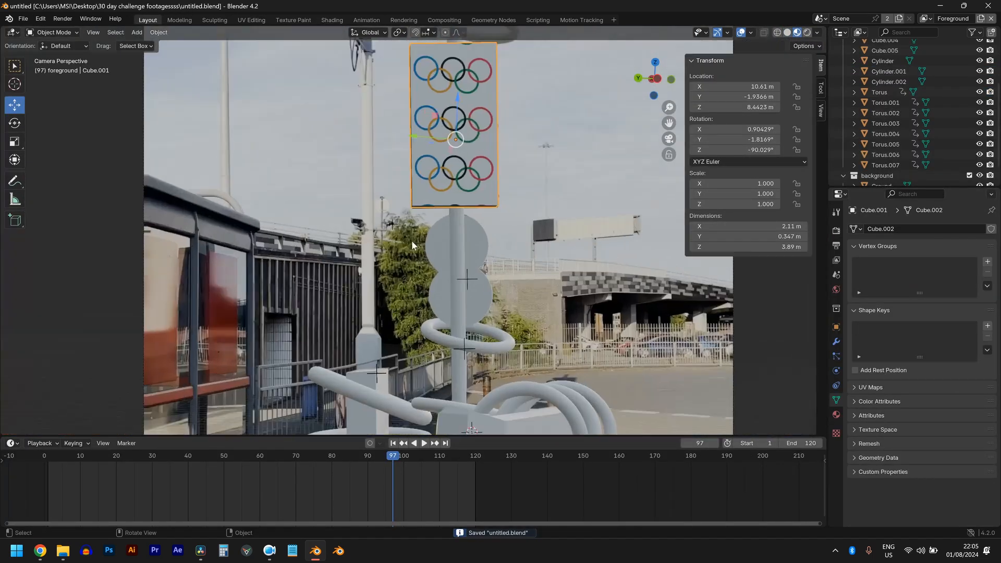
pyautogui.scroll(-5, 376, 315)
pyautogui.scroll(4, 377, 317)
pyautogui.keyDown('shift'); pyautogui.moveTo(422, 321); pyautogui.dragTo(436, 215, button='middle'); pyautogui.keyUp('shift')
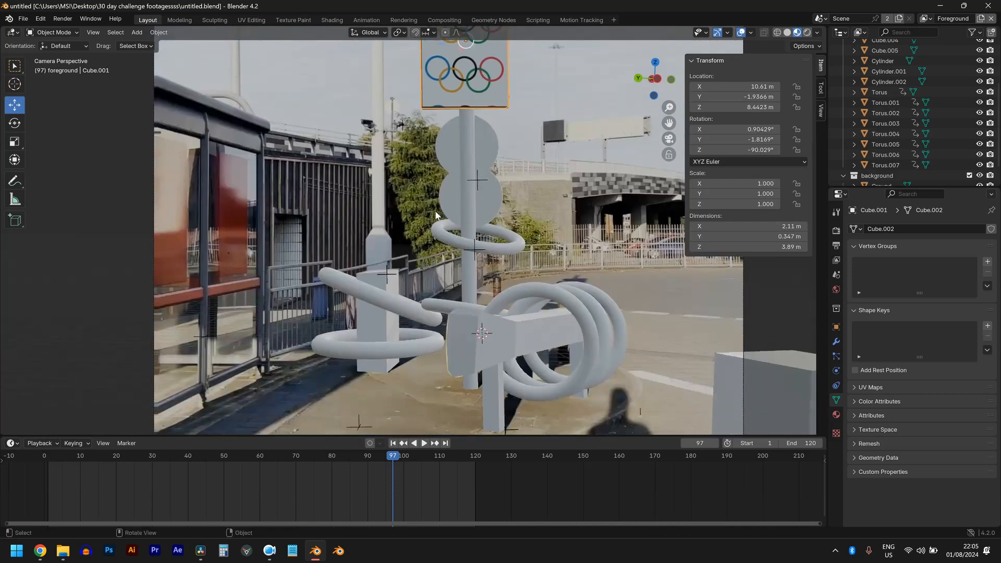
pyautogui.click(468, 161)
pyautogui.scroll(3, 468, 161)
pyautogui.press('g')
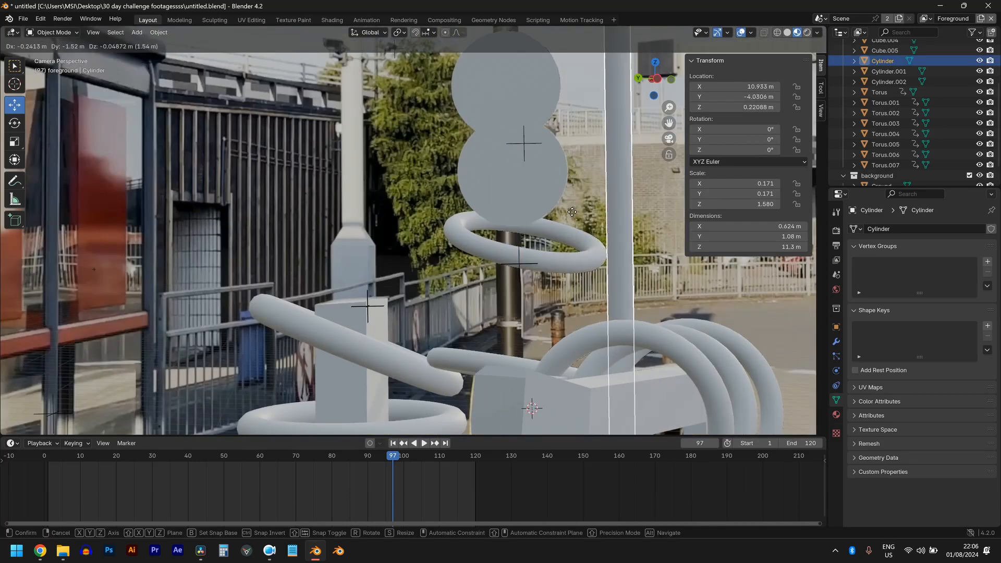
pyautogui.click(516, 196)
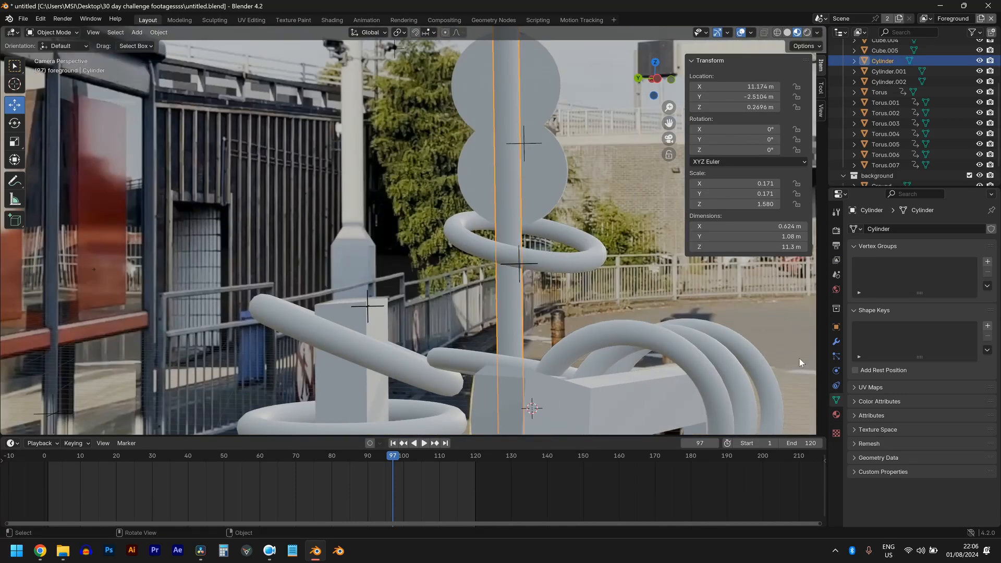
# - Add a new material to the pole and set its base colour to near-black with value 0.019
pyautogui.click(835, 415)
pyautogui.click(912, 277)
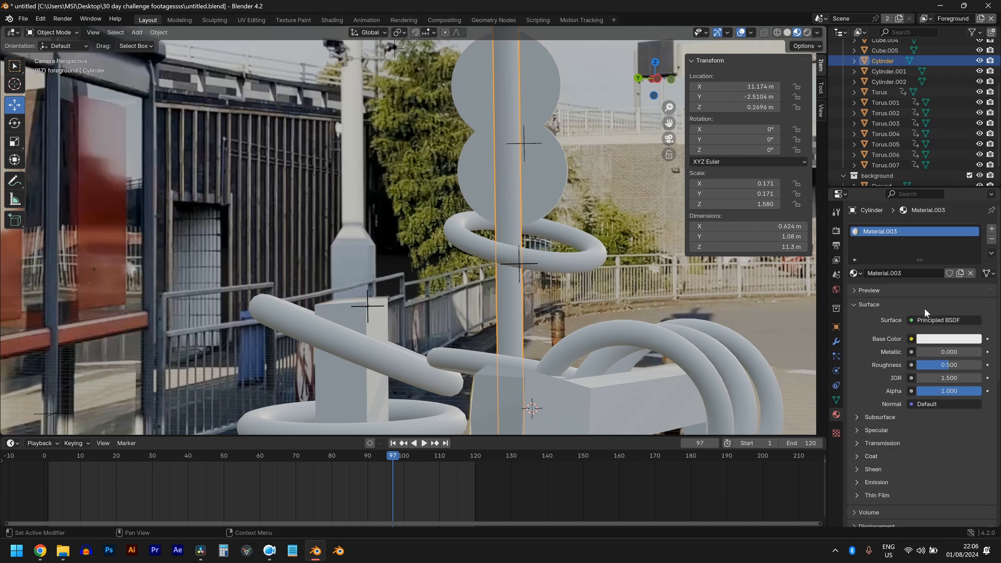
pyautogui.click(939, 342)
pyautogui.moveTo(966, 245)
pyautogui.mouseDown()
pyautogui.moveTo(973, 259)
pyautogui.moveTo(972, 247)
pyautogui.mouseUp()
pyautogui.moveTo(974, 245); pyautogui.dragTo(974, 253)
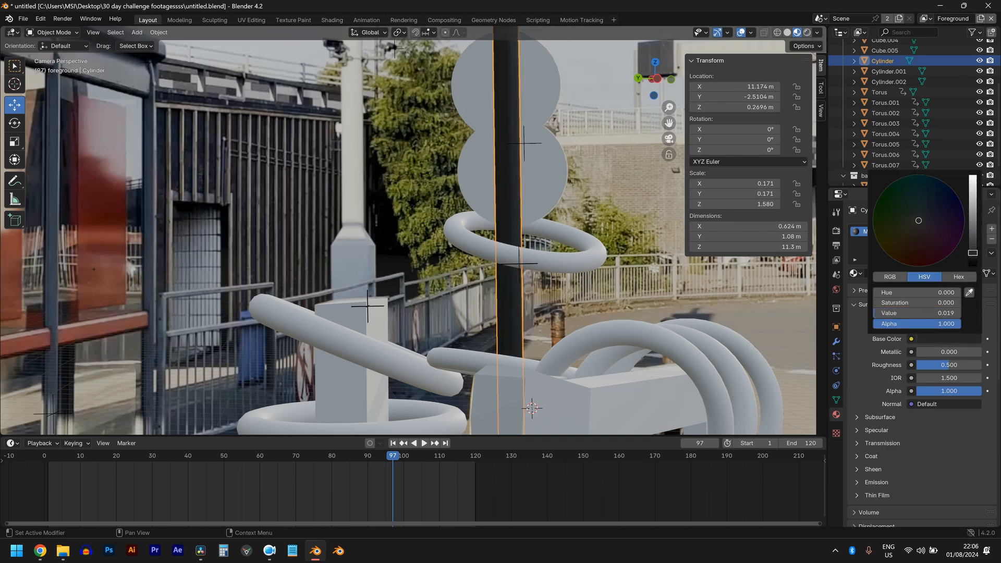
# - Set the pole material's metallic to 1.000 and roughness to 0.187, and lighten its base colour to mid-grey
pyautogui.moveTo(928, 354)
pyautogui.mouseDown()
pyautogui.moveTo(979, 354)
pyautogui.moveTo(931, 366)
pyautogui.mouseUp()
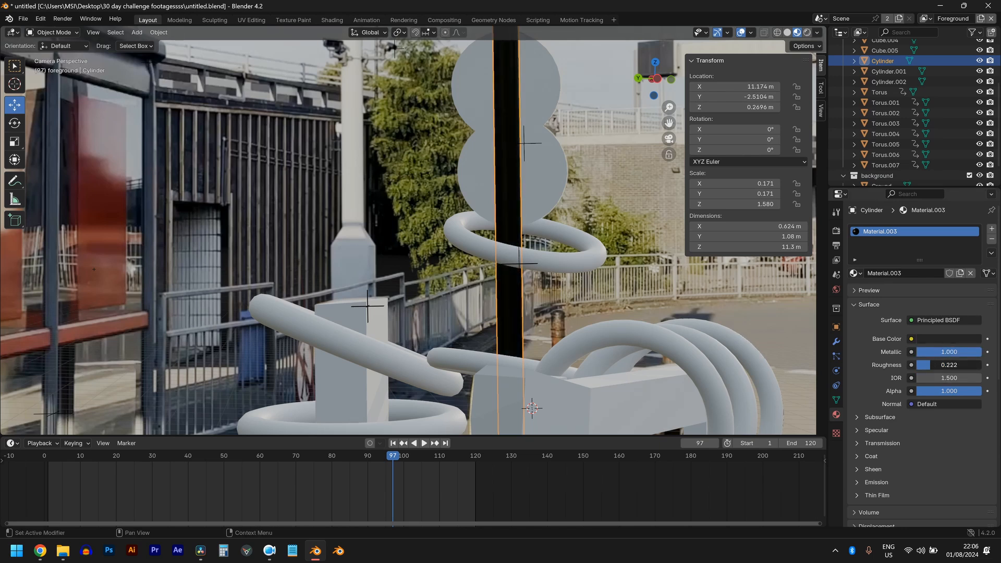
pyautogui.click(954, 342)
pyautogui.moveTo(973, 248); pyautogui.dragTo(974, 229)
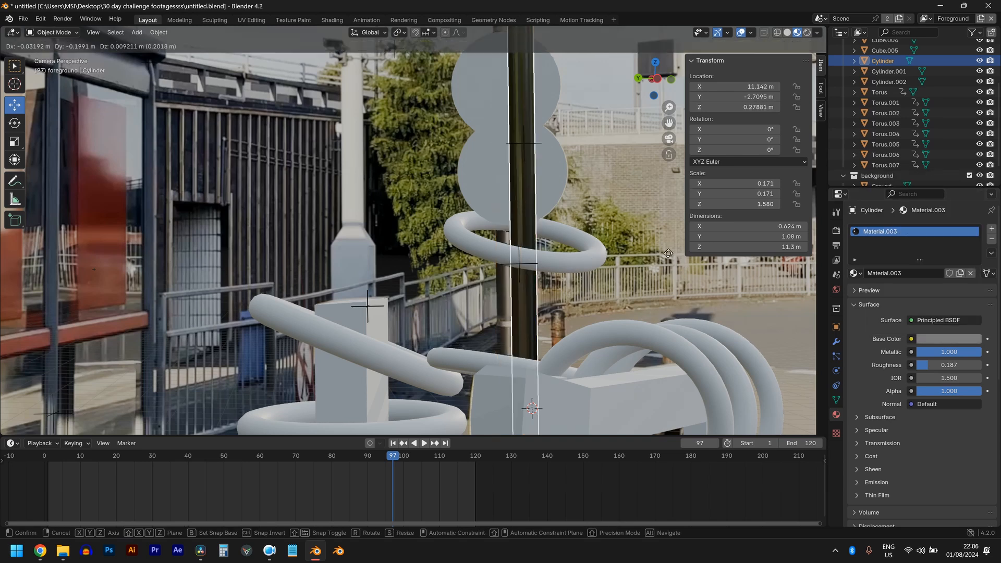
pyautogui.click(948, 340)
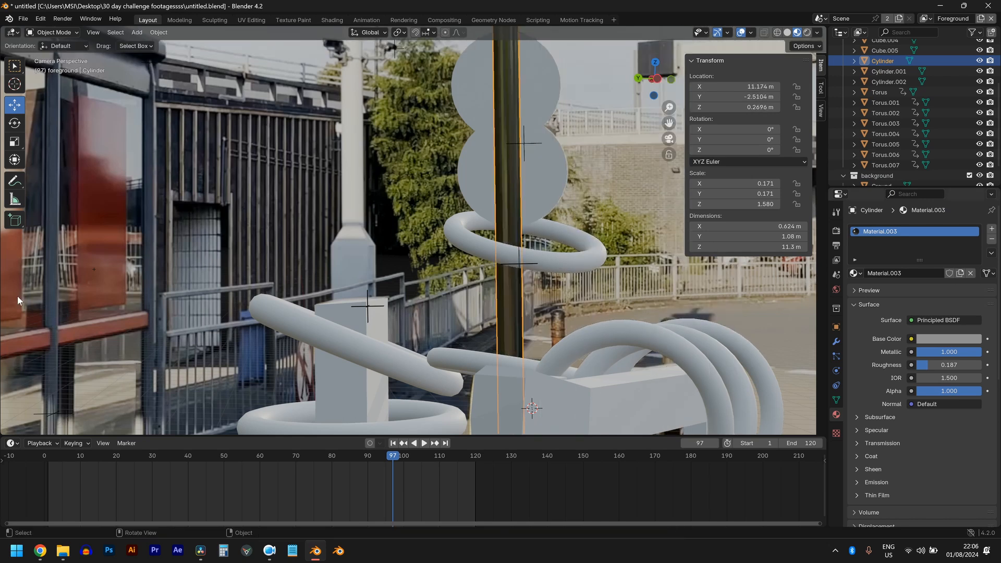
# - Add a new material with metallic 1.000 to the upper disc on the pole and compare it with the footage
pyautogui.scroll(-2, 327, 305)
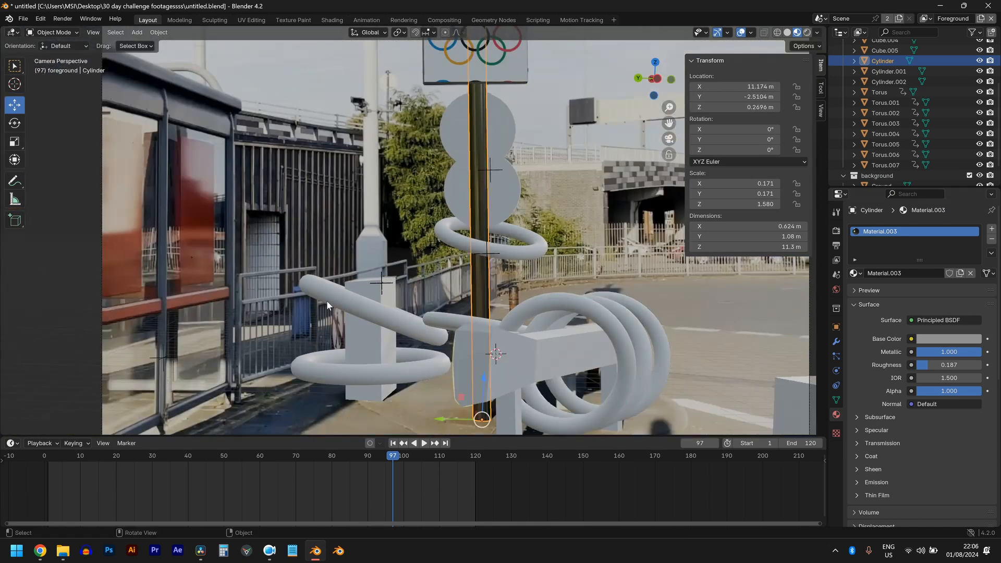
pyautogui.click(499, 164)
pyautogui.press('g')
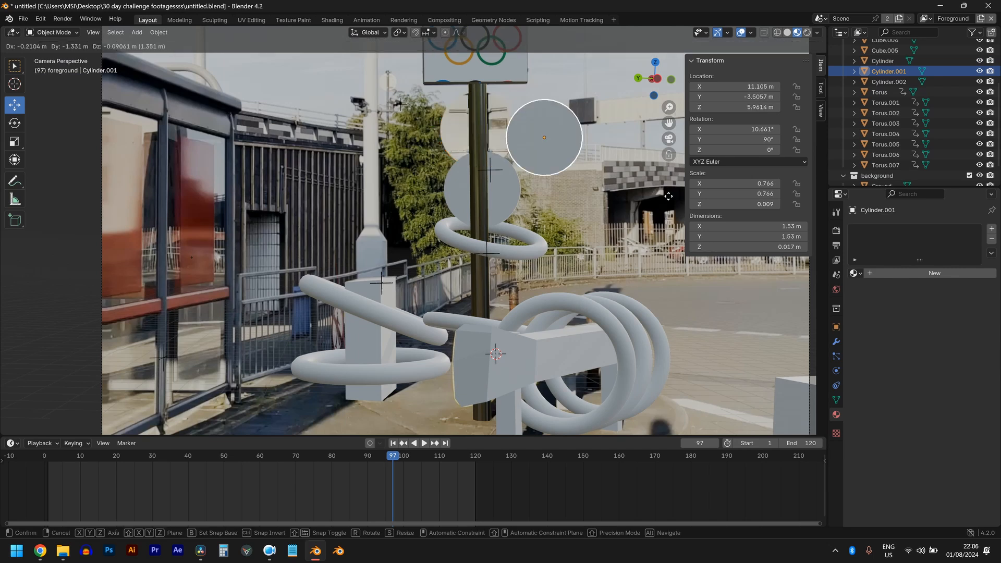
pyautogui.press('Escape')
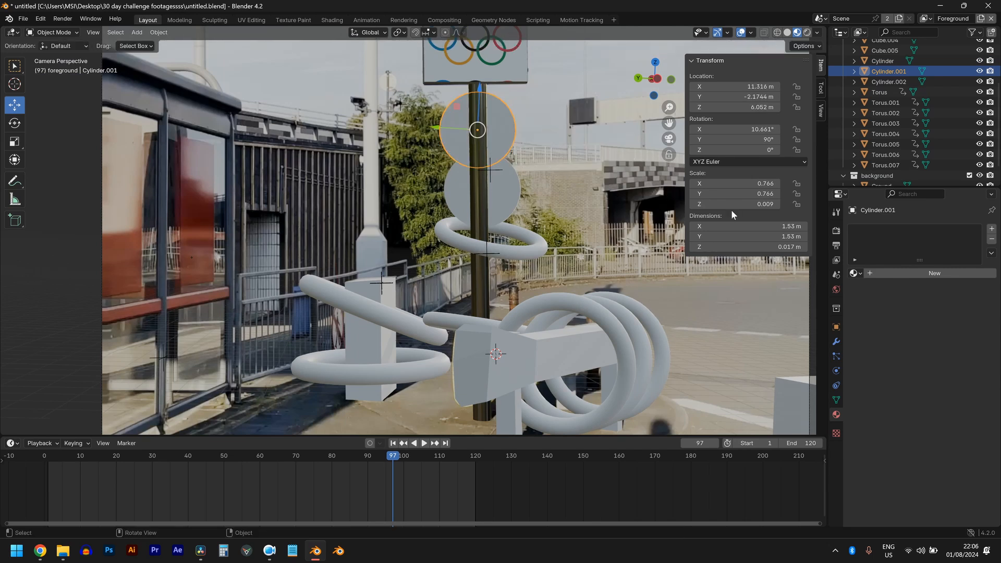
pyautogui.click(919, 273)
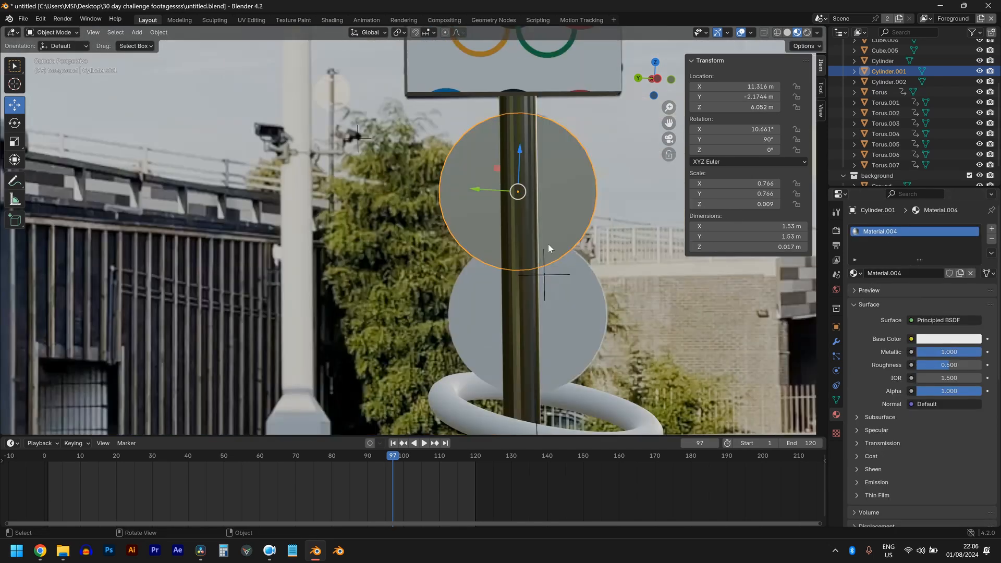
pyautogui.press('g')
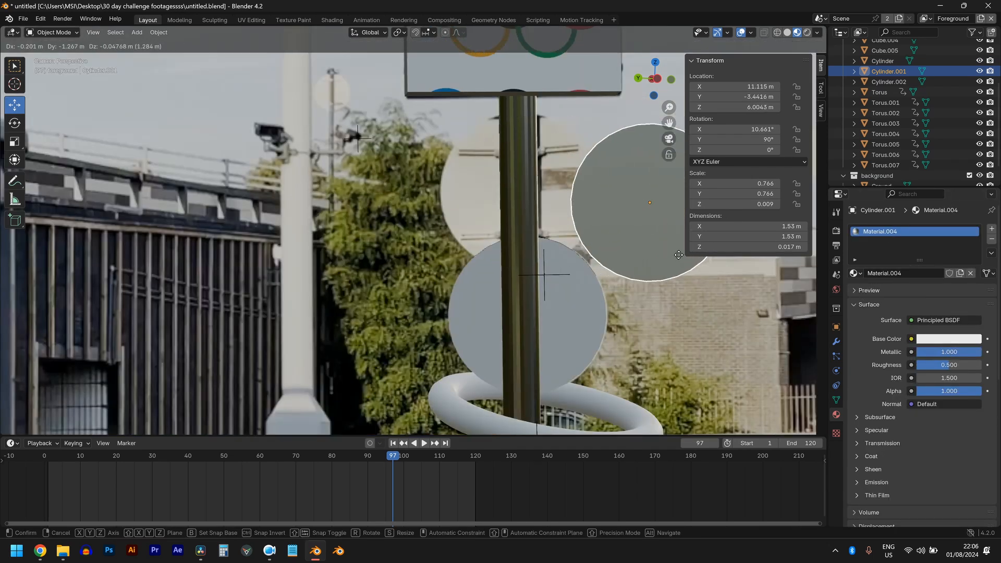
pyautogui.press('Escape')
# - Set the upper disc material's roughness to 0.730 and its base colour to pure white with value 1.000
pyautogui.moveTo(955, 365); pyautogui.dragTo(968, 365)
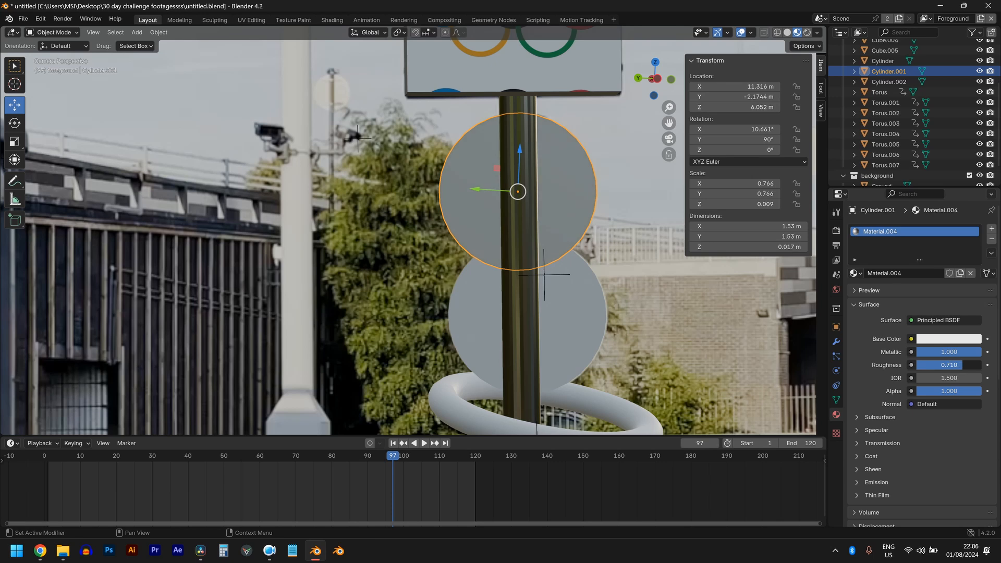
pyautogui.press('g')
pyautogui.press('Escape')
pyautogui.press('g')
pyautogui.press('Escape')
pyautogui.click(957, 339)
pyautogui.click(973, 182)
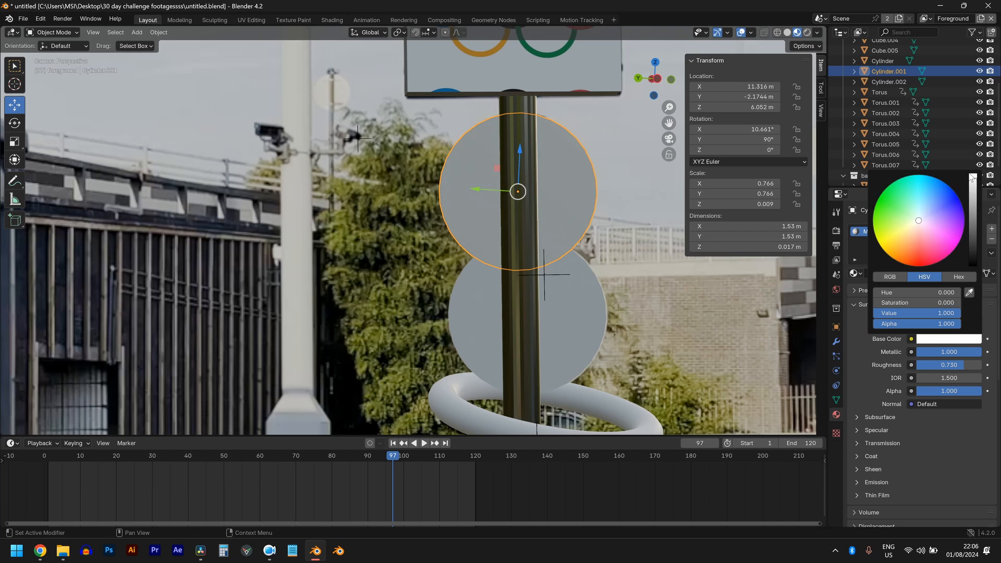
# - Assign the existing Material.004 to the lower disc on the pole and deselect it
pyautogui.click(570, 300)
pyautogui.click(525, 176)
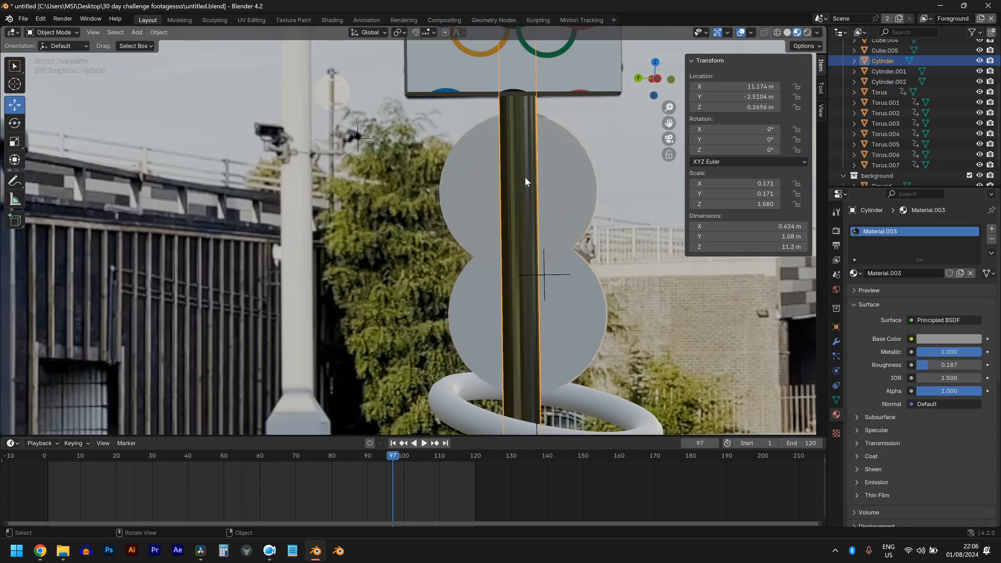
pyautogui.click(553, 180)
pyautogui.click(571, 301)
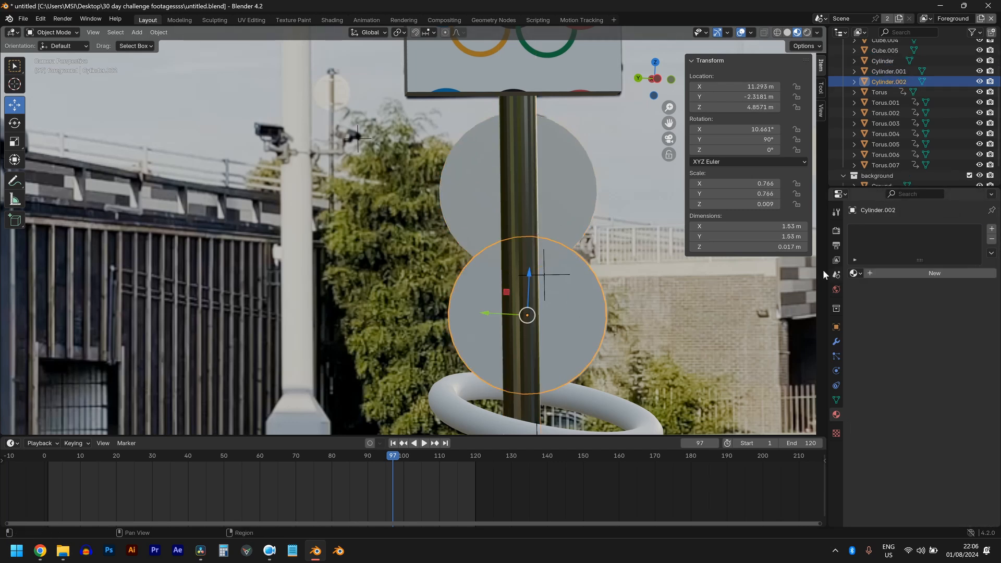
pyautogui.click(856, 274)
pyautogui.click(881, 328)
pyautogui.scroll(-4, 626, 310)
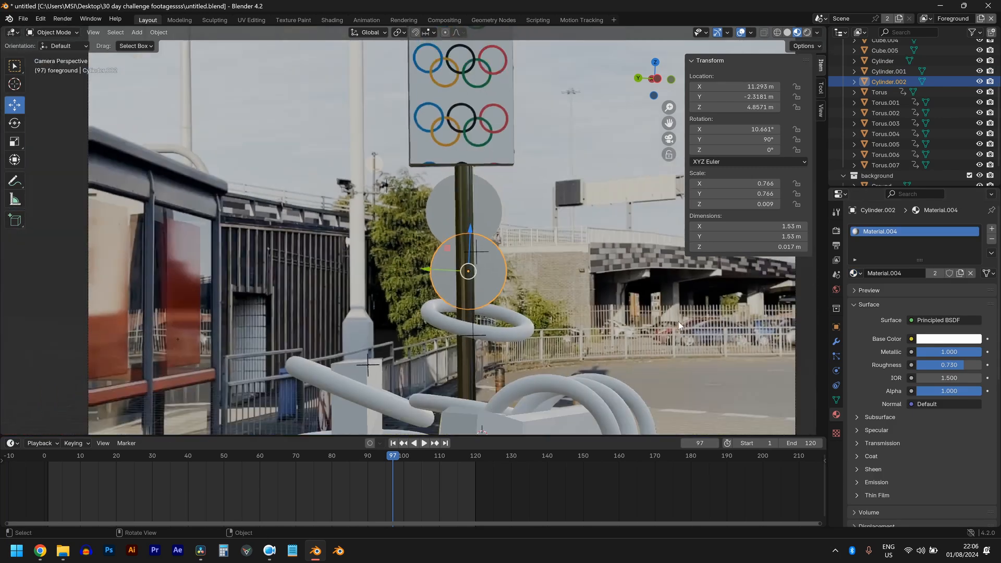
pyautogui.click(540, 276)
# - Compare the square post between the tilted and flat rings with the footage, and add a new material to it
pyautogui.scroll(-3, 540, 276)
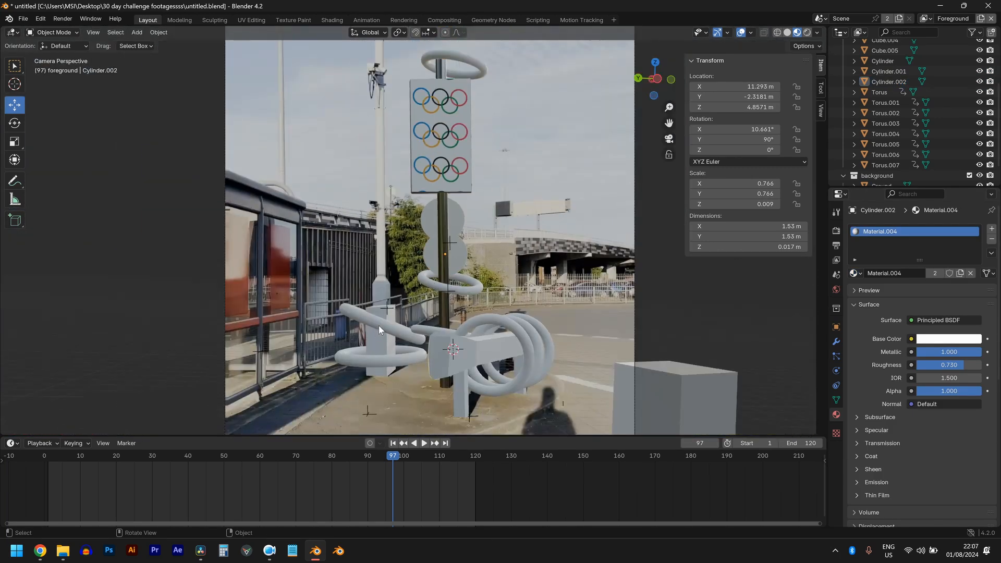
pyautogui.click(379, 325)
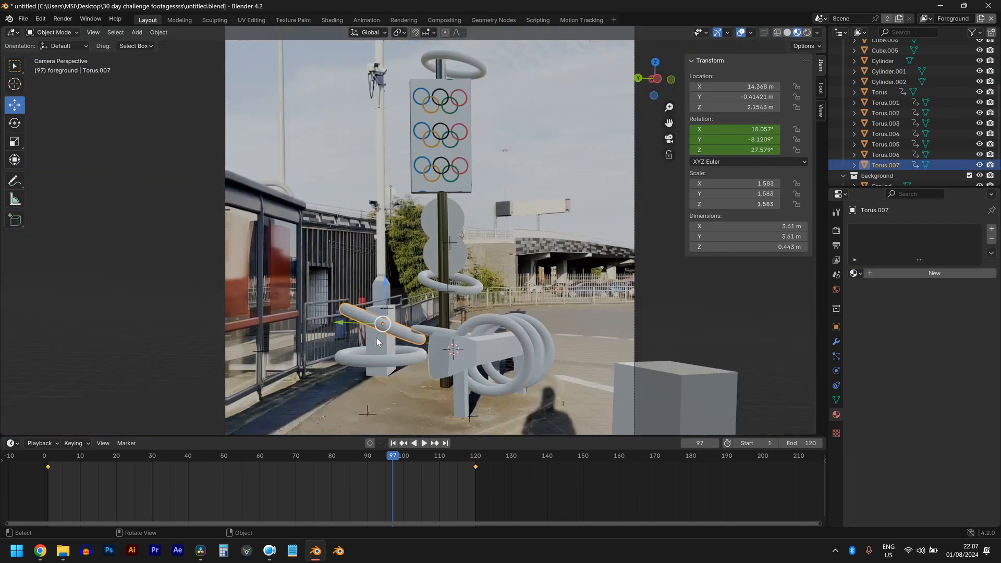
pyautogui.scroll(5, 375, 342)
pyautogui.press('g')
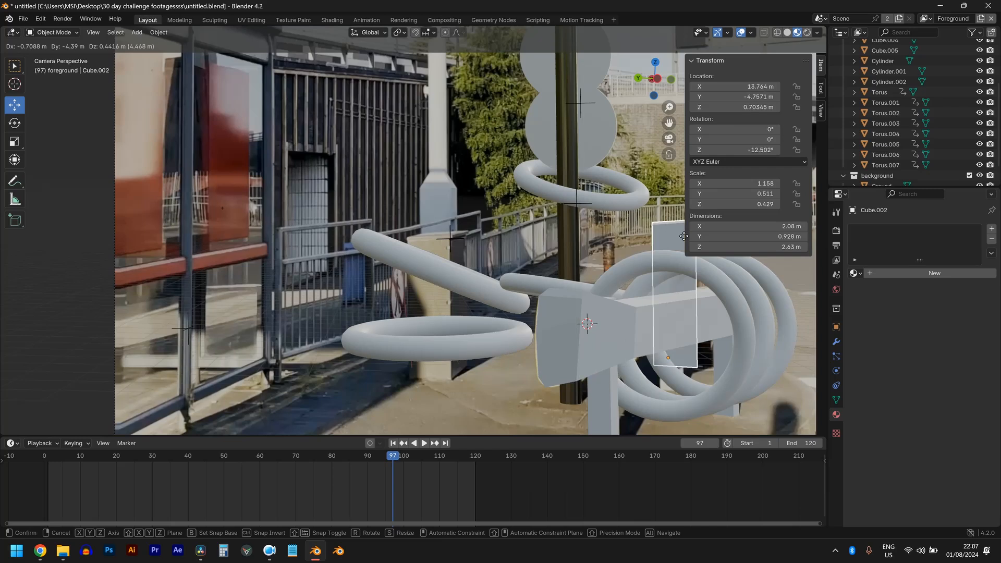
pyautogui.keyDown('alt'); pyautogui.scroll(5, 684, 236); pyautogui.keyUp('alt')
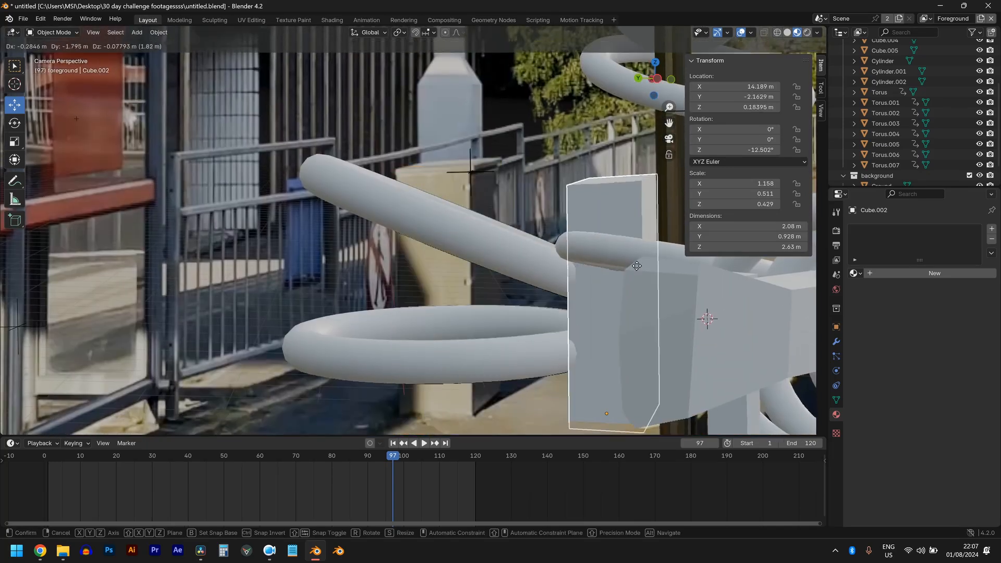
pyautogui.rightClick(718, 264)
pyautogui.click(921, 274)
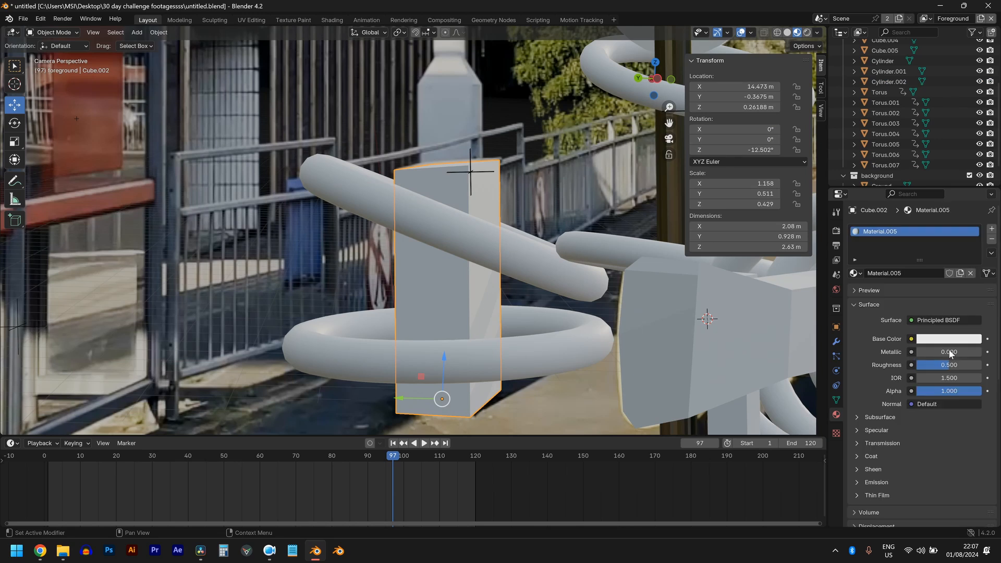
# - Set the square post material's metallic to 0.246 and its base colour to a very dark olive green
pyautogui.moveTo(947, 352); pyautogui.dragTo(957, 352)
pyautogui.click(937, 340)
pyautogui.moveTo(919, 233); pyautogui.dragTo(893, 227)
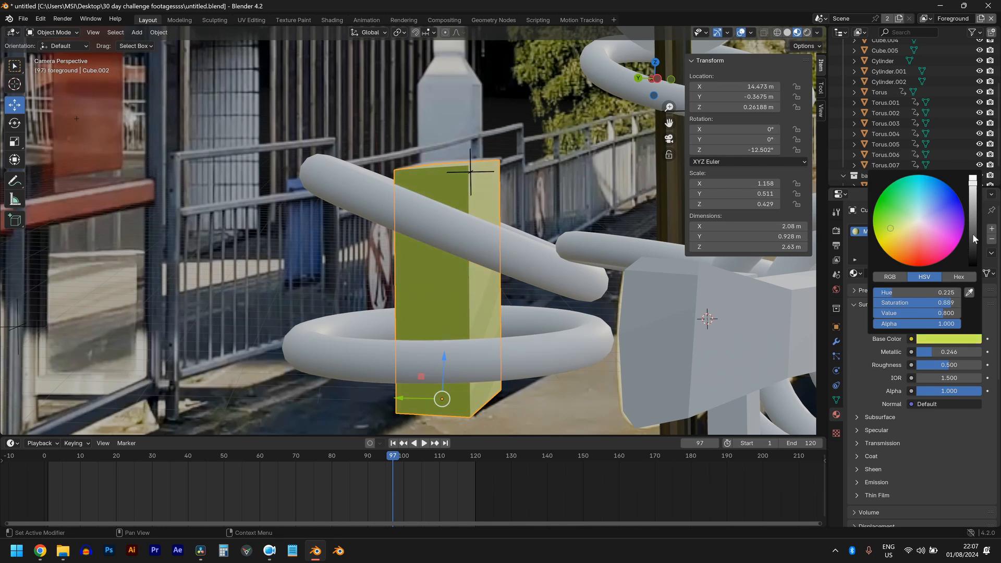
pyautogui.moveTo(977, 232); pyautogui.dragTo(973, 228)
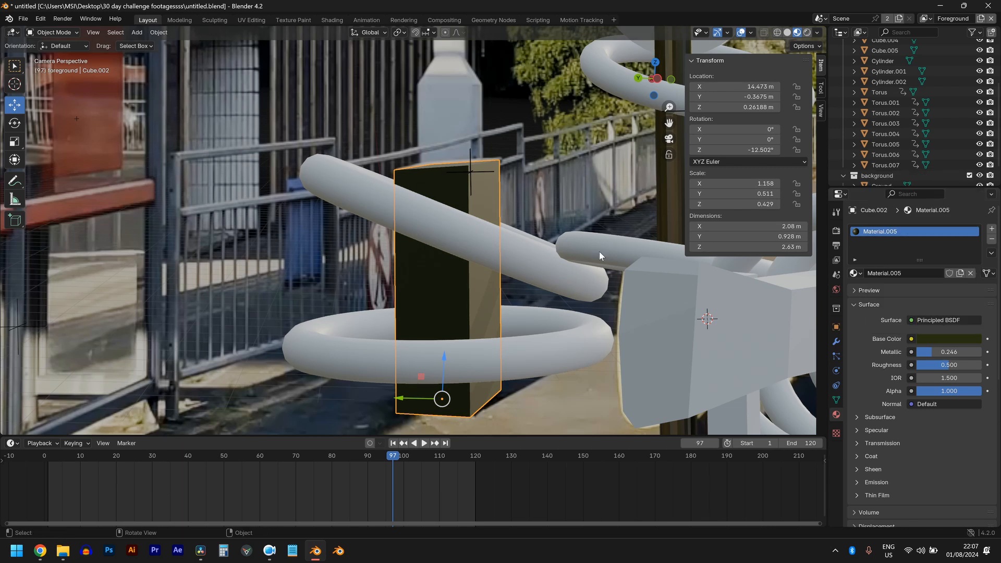
# - Compare the square post with the footage again and shift its base colour to a warmer dark olive
pyautogui.press('g')
pyautogui.rightClick(742, 211)
pyautogui.press('g')
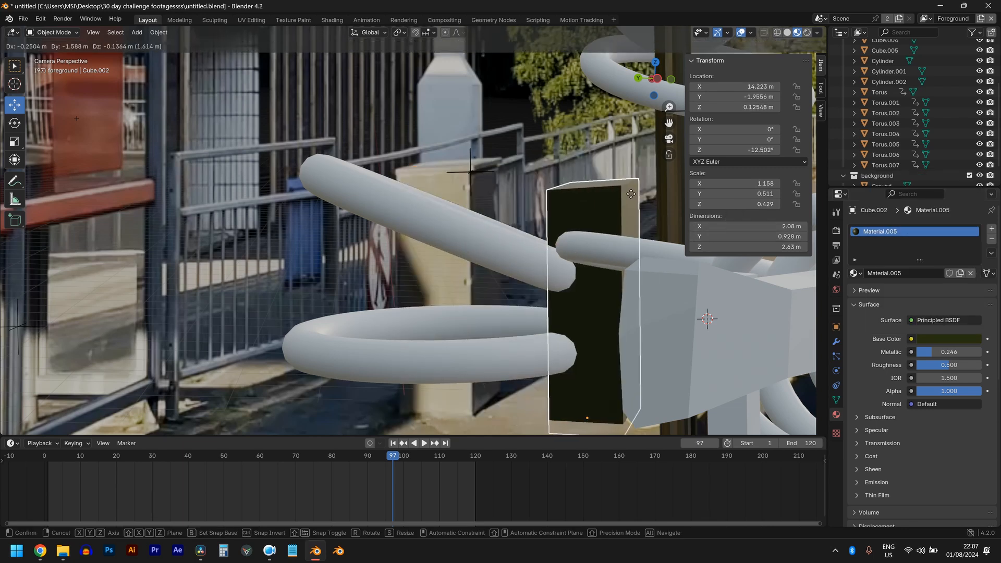
pyautogui.rightClick(632, 198)
pyautogui.press('g')
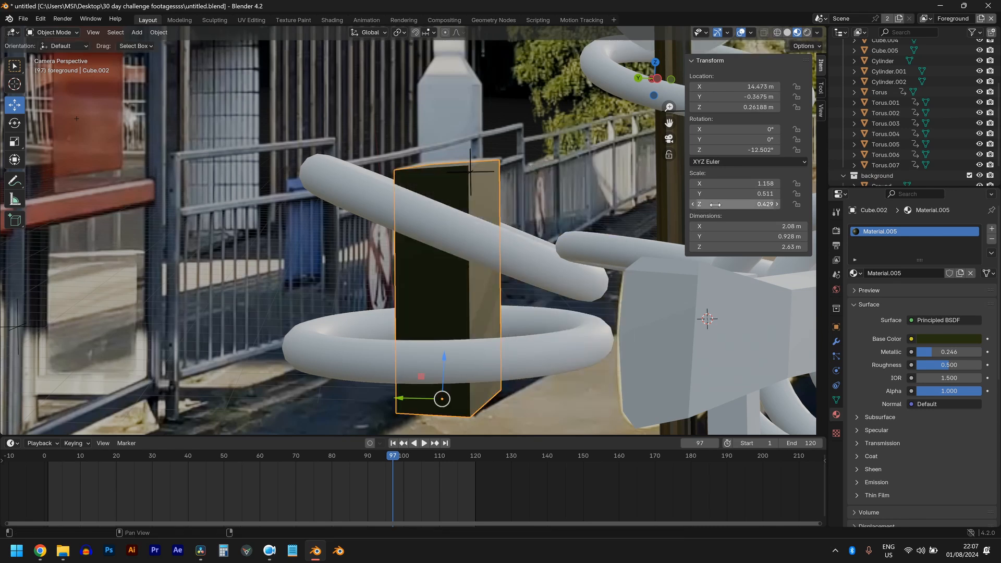
pyautogui.rightClick(608, 228)
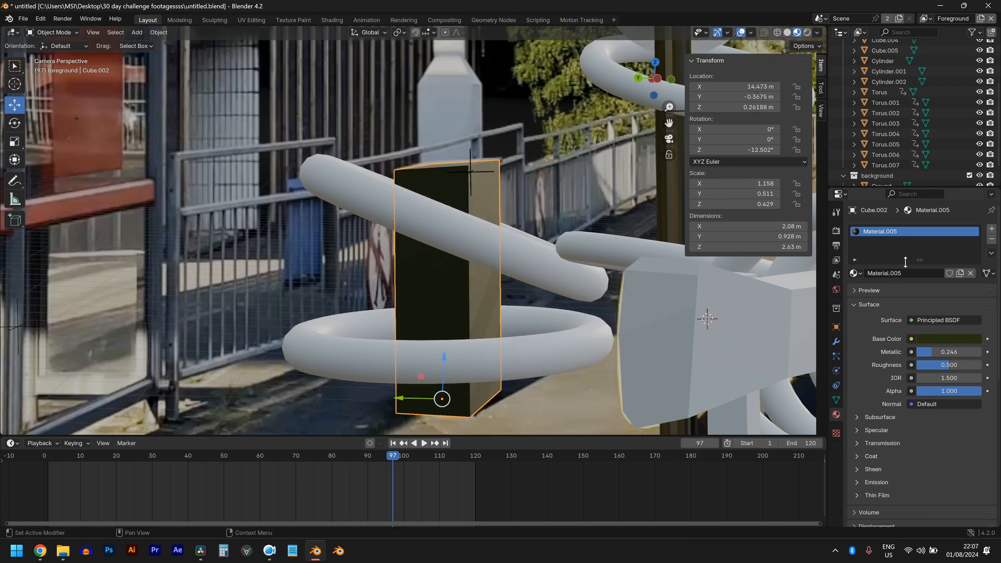
pyautogui.click(946, 339)
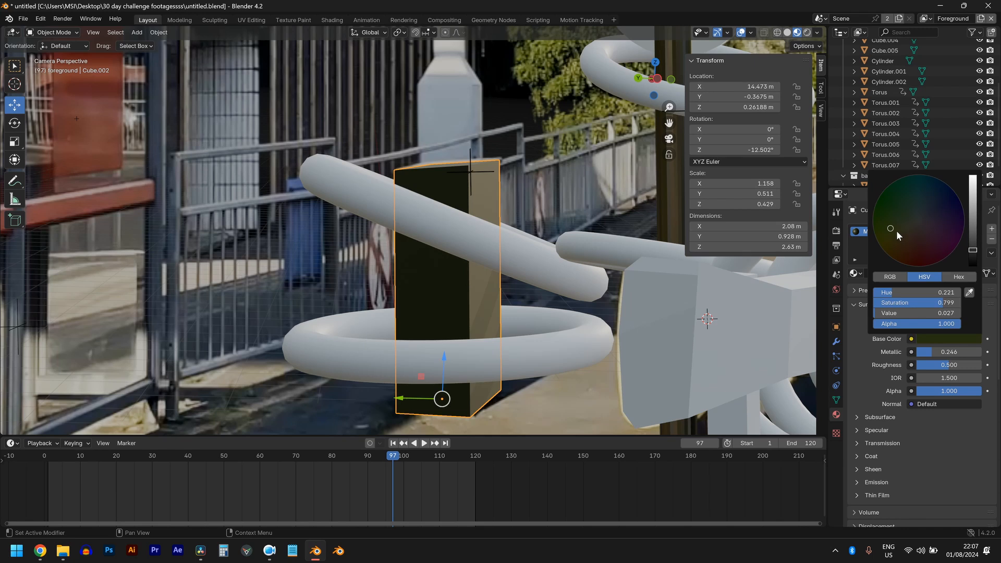
pyautogui.scroll(-6, 480, 261)
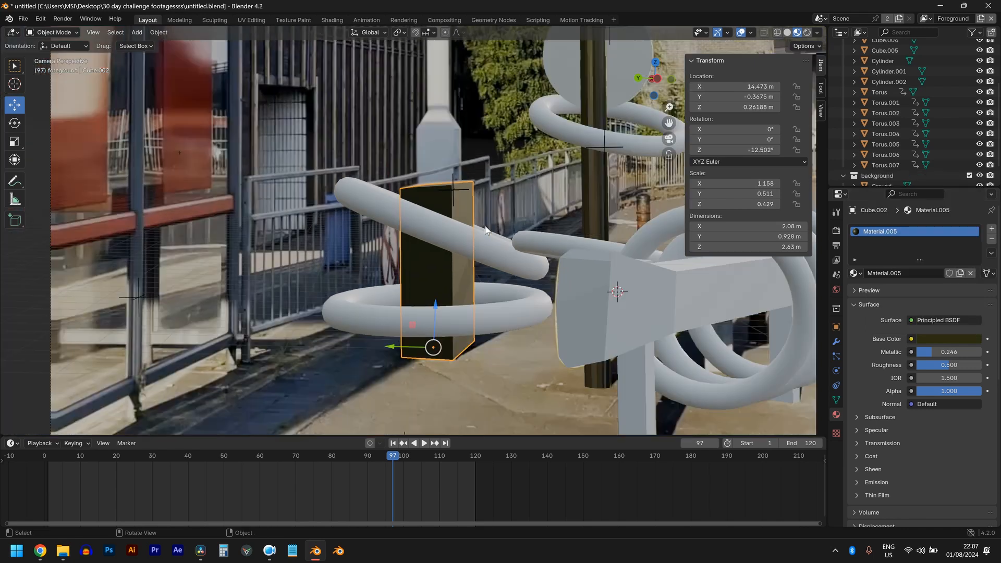
# - Select the horizontal beam running through the upright rings and add a new material to it
pyautogui.scroll(3, 480, 261)
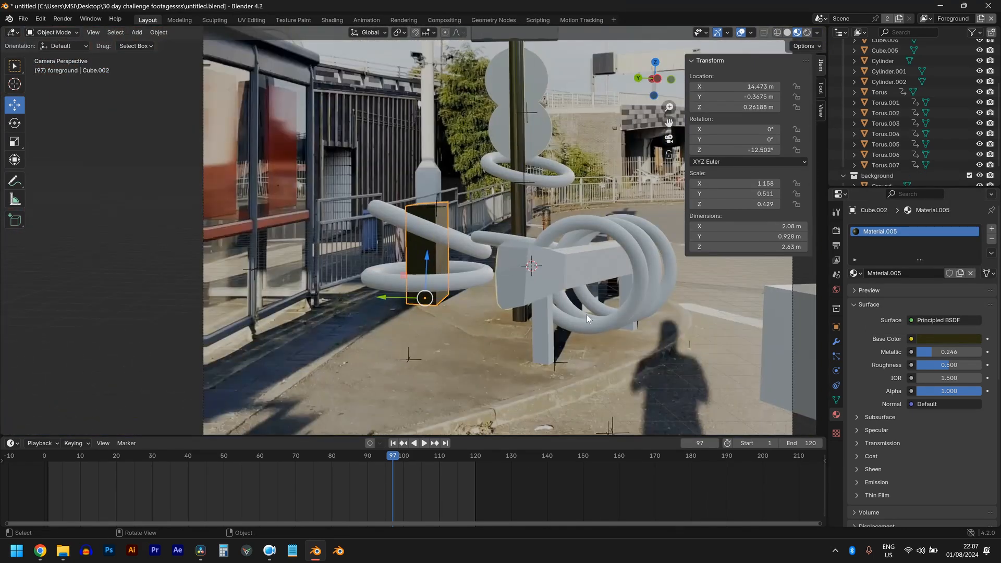
pyautogui.click(611, 279)
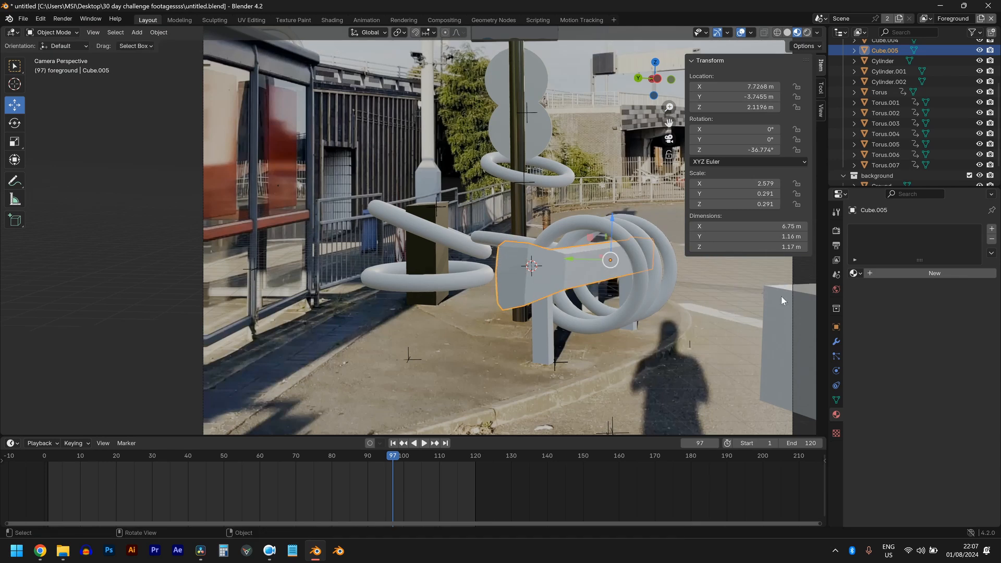
pyautogui.click(937, 272)
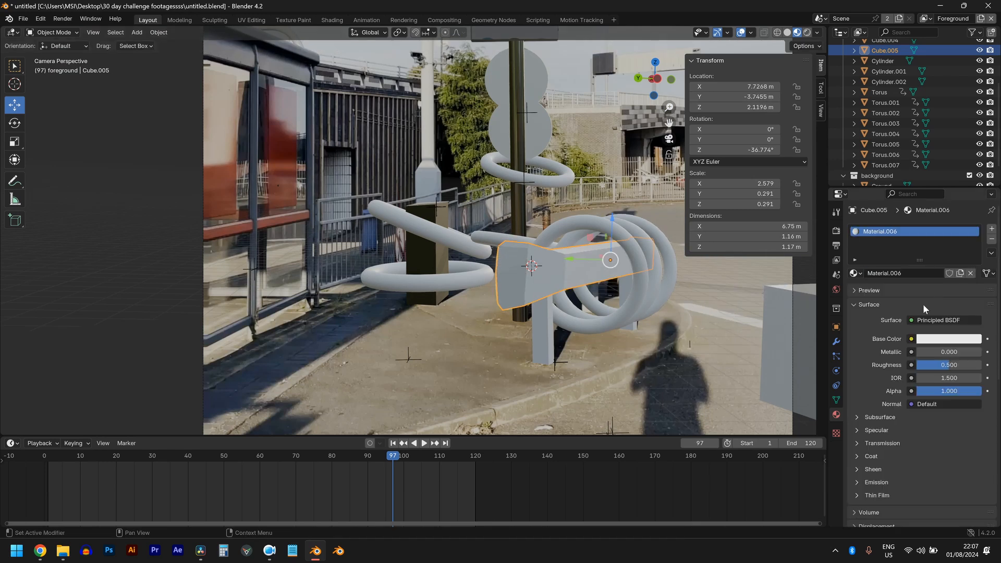
# - Give the tapered beam's material a yellow base color, with metallic about 0.583 and roughness about 0.786
pyautogui.click(933, 340)
pyautogui.moveTo(901, 238); pyautogui.dragTo(892, 238)
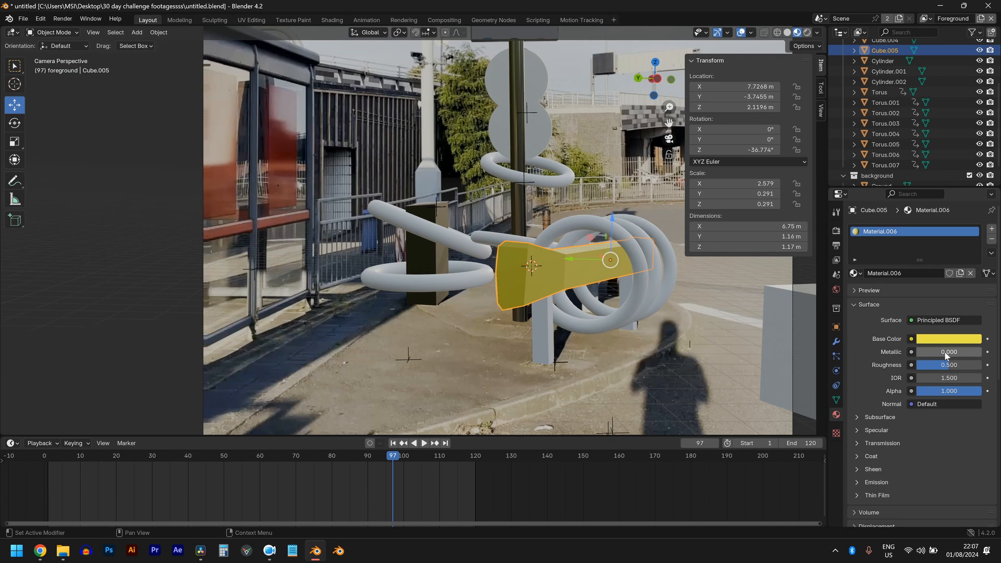
pyautogui.moveTo(946, 355); pyautogui.dragTo(975, 367)
pyautogui.scroll(3, 515, 323)
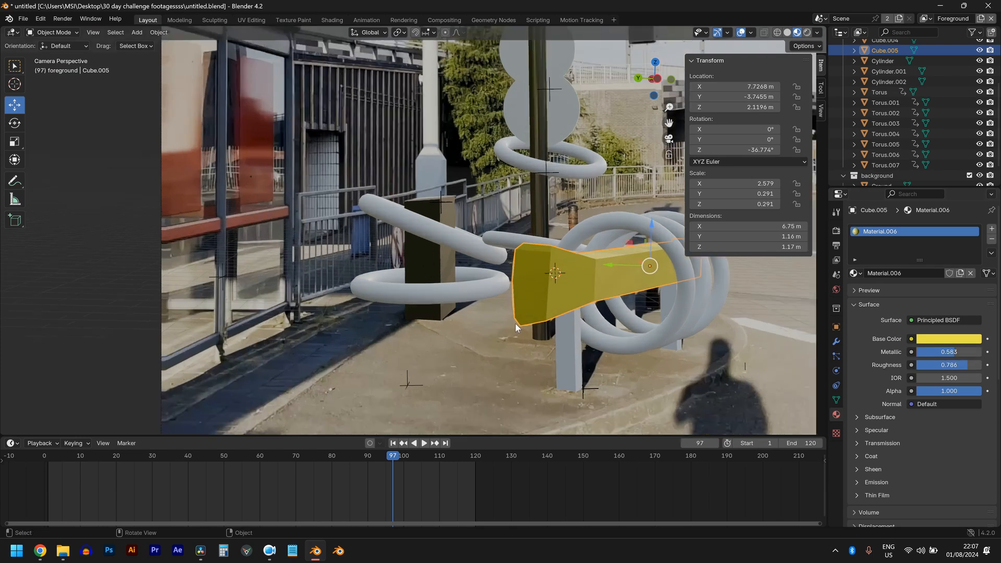
pyautogui.press('g')
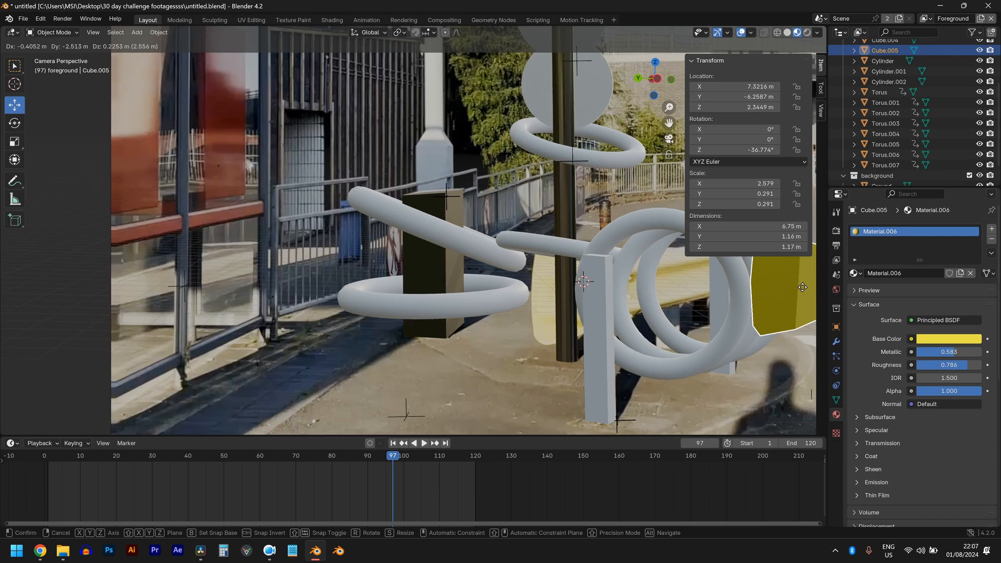
pyautogui.rightClick(803, 287)
# - In Edit Mode with edge selection, select the yellow beam's lower lengthwise edge loop and isolate the beam in local view
pyautogui.keyDown('shift'); pyautogui.moveTo(716, 299); pyautogui.dragTo(570, 296, button='middle'); pyautogui.keyUp('shift')
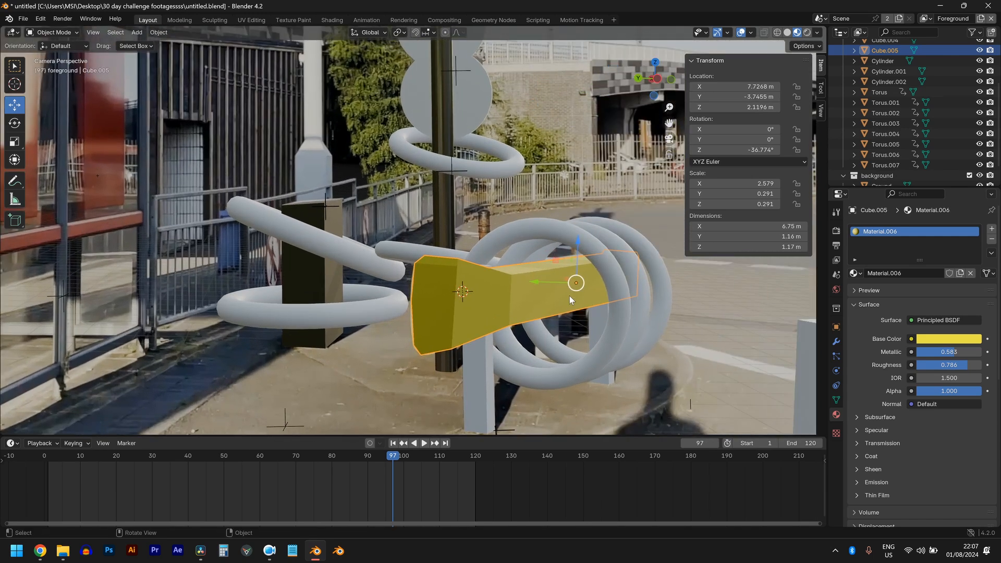
pyautogui.press('Tab')
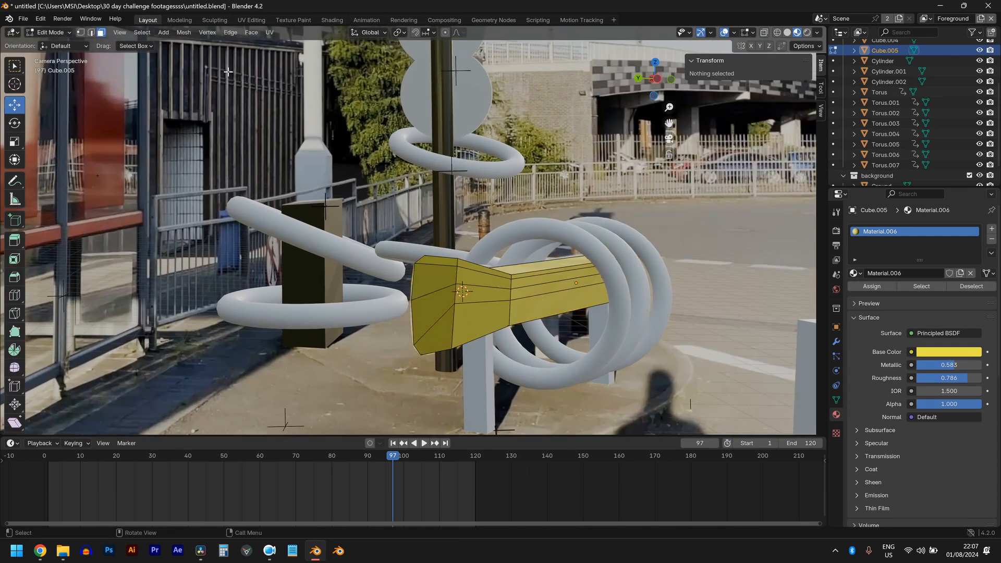
pyautogui.click(91, 33)
pyautogui.click(566, 296)
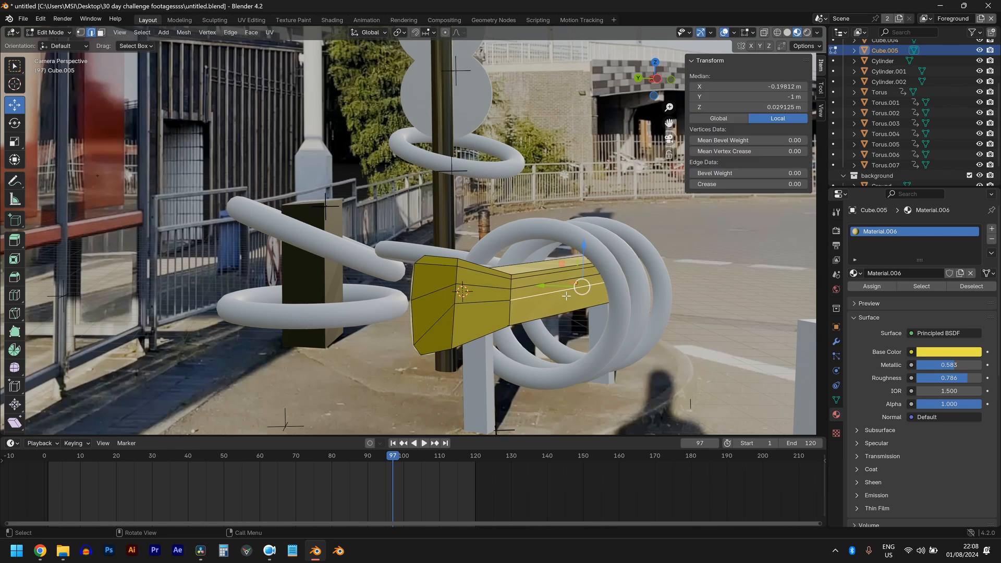
pyautogui.keyDown('alt'); pyautogui.click(480, 302); pyautogui.keyUp('alt')
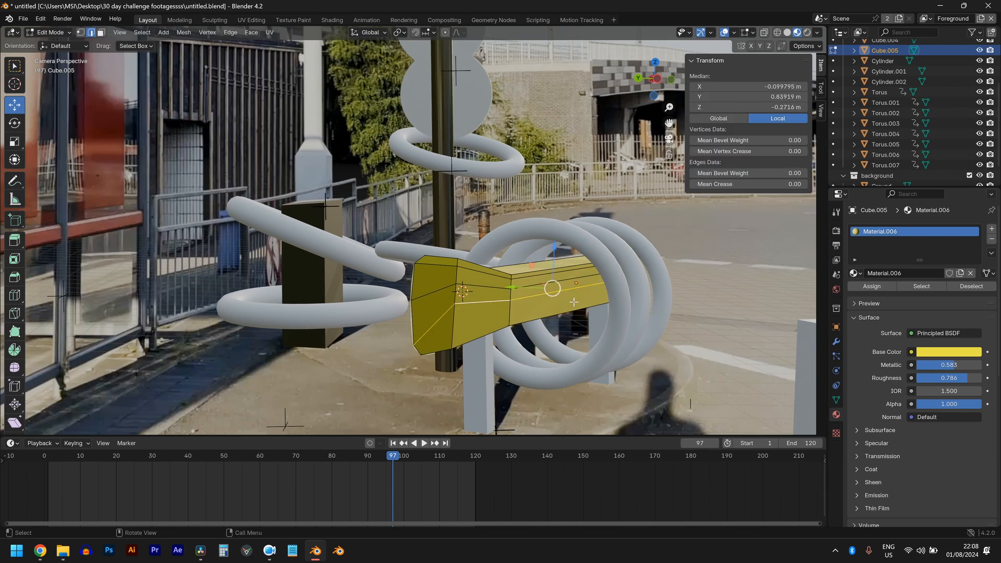
pyautogui.press('KP_Divide')
pyautogui.scroll(3, 542, 285)
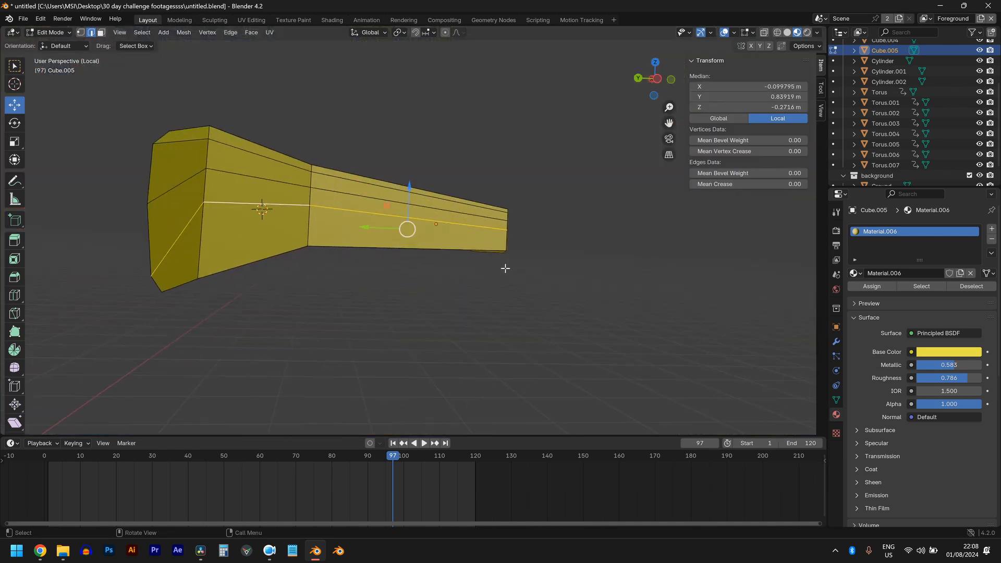
pyautogui.moveTo(505, 268); pyautogui.dragTo(521, 286, button='middle')
# - Move the selected lower edge loop about 0.107 m along its local Y axis, keeping all faces unhidden
pyautogui.press('h')
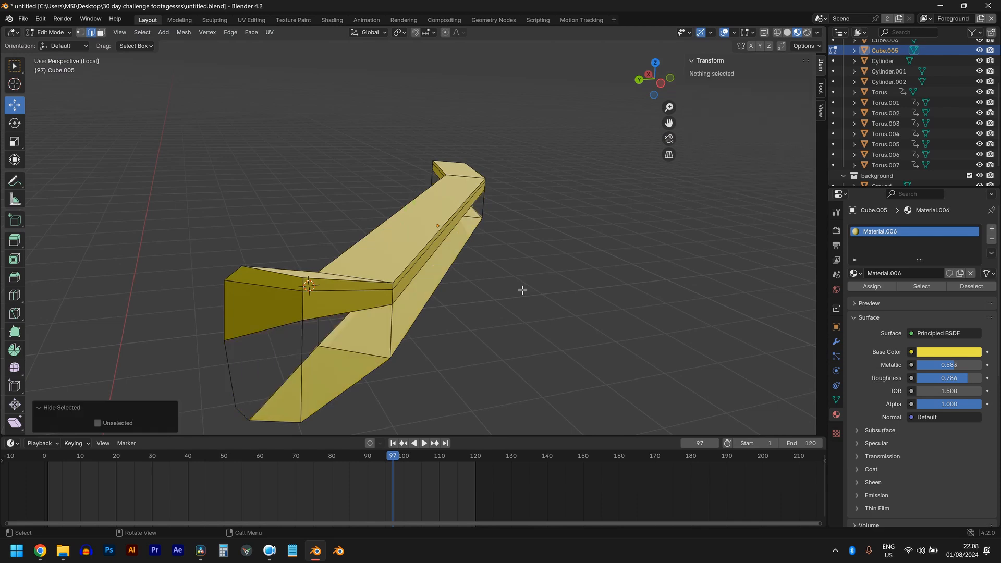
pyautogui.hotkey('alt', 'h')
pyautogui.press('g')
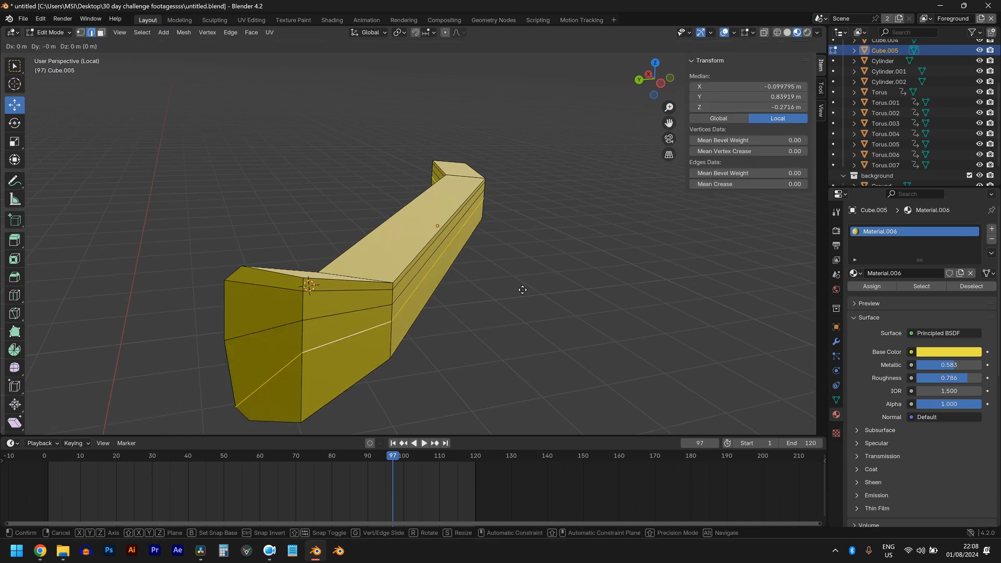
pyautogui.press('y')
pyautogui.press('y')
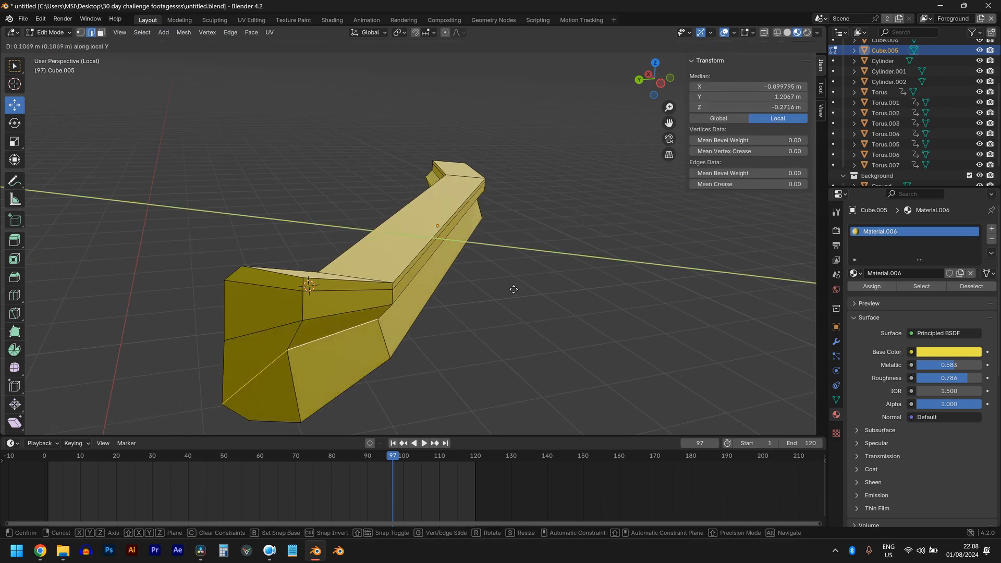
pyautogui.click(514, 289)
# - Select the lengthwise edge loop just above it and move it about 0.045 m along local Y
pyautogui.moveTo(508, 284)
pyautogui.mouseDown(button='middle')
pyautogui.moveTo(476, 232)
pyautogui.moveTo(510, 275)
pyautogui.mouseUp(button='middle')
pyautogui.keyDown('alt'); pyautogui.click(451, 215); pyautogui.keyUp('alt')
pyautogui.press('g')
pyautogui.press('y')
pyautogui.press('y')
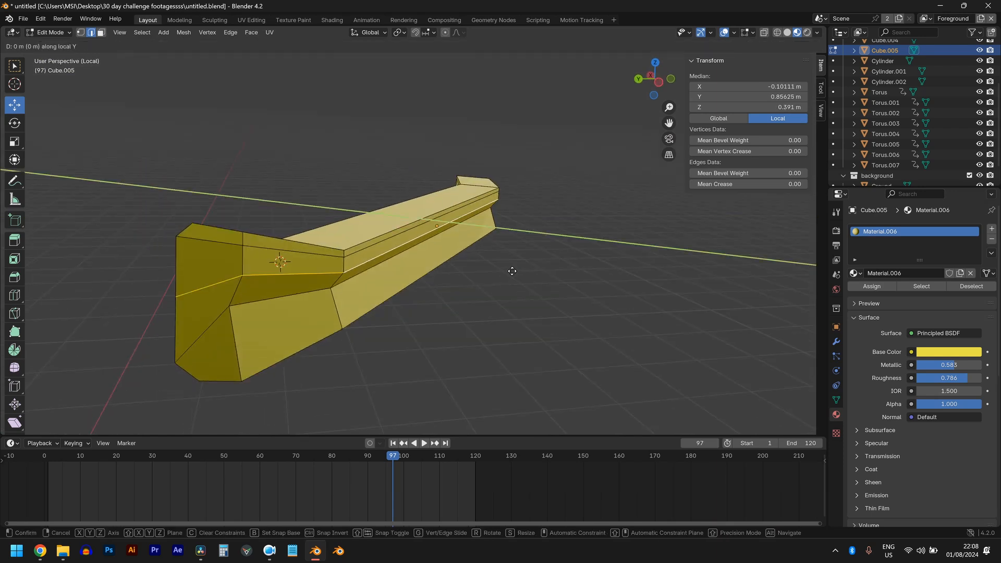
pyautogui.click(509, 271)
pyautogui.scroll(-3, 508, 271)
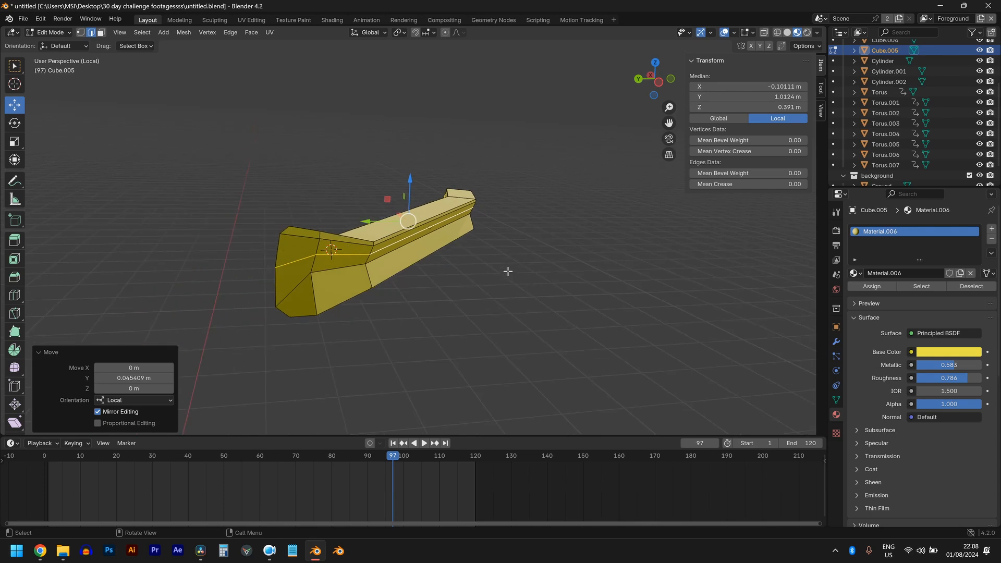
# - Return the yellow beam to Object Mode and leave local view to check it against the footage through the camera
pyautogui.press('Tab')
pyautogui.press('KP_Divide')
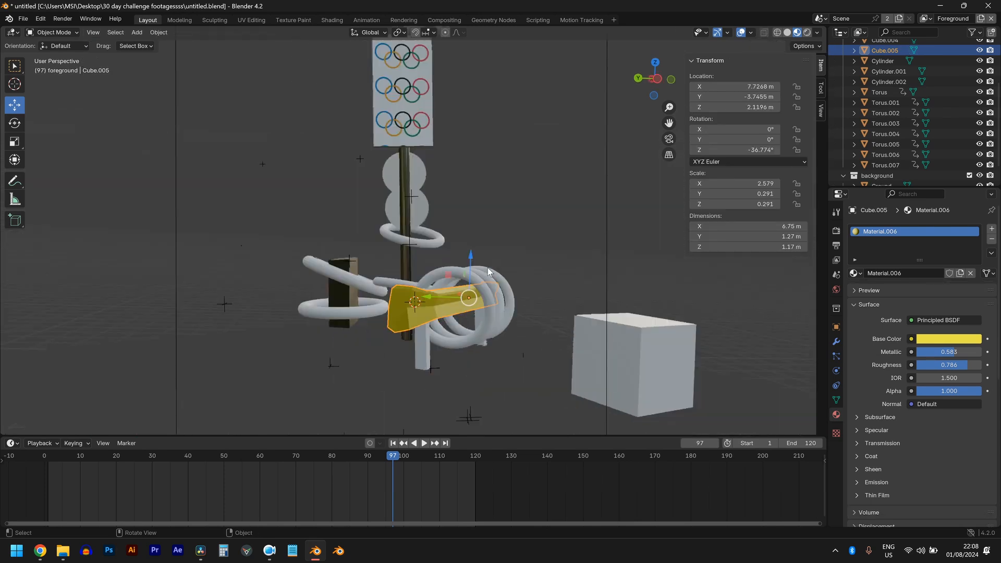
pyautogui.press('g')
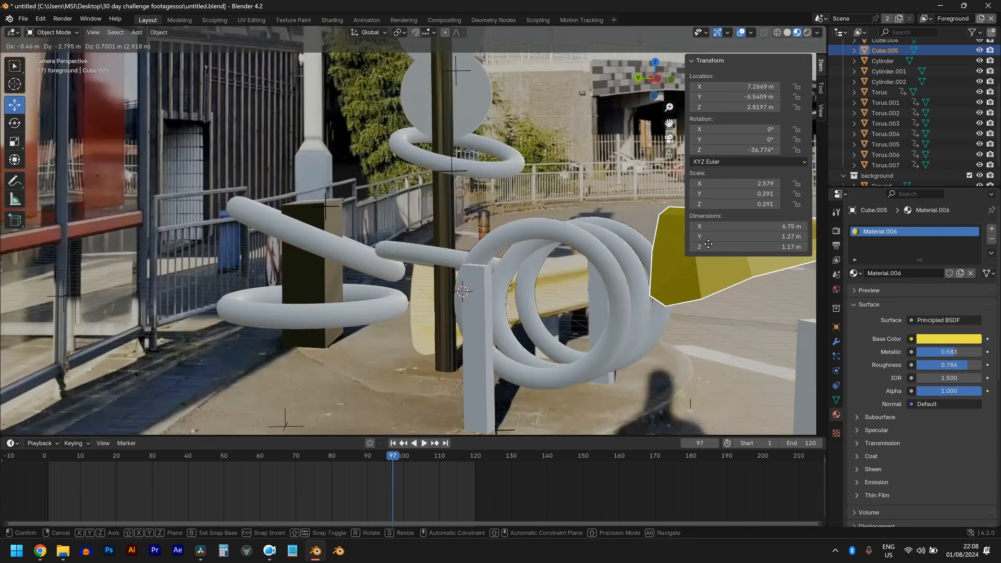
pyautogui.click(513, 283)
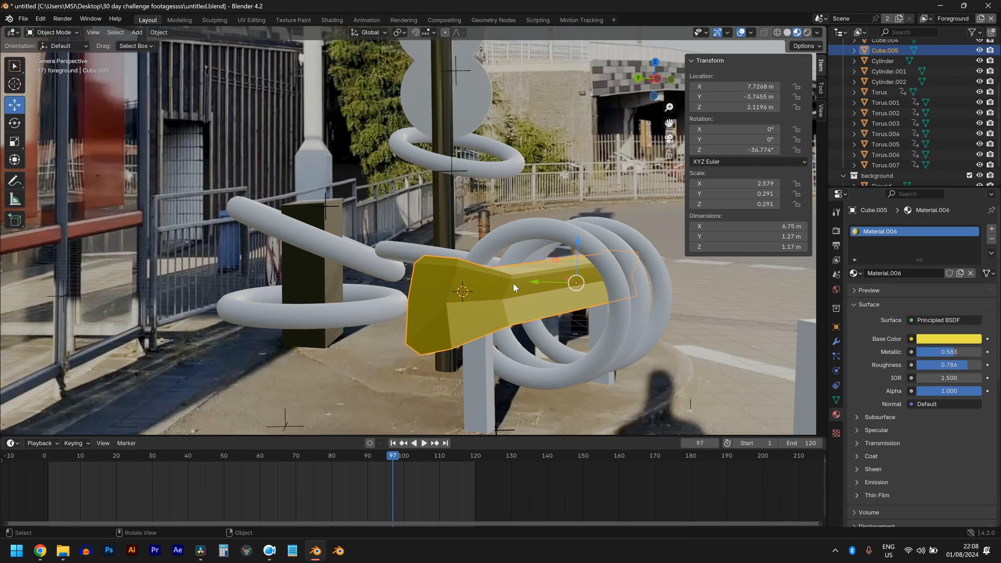
pyautogui.scroll(-1, 471, 305)
pyautogui.scroll(2, 480, 341)
# - Create a new material for the front support post under the yellow beam and set its base color to pure white
pyautogui.click(474, 350)
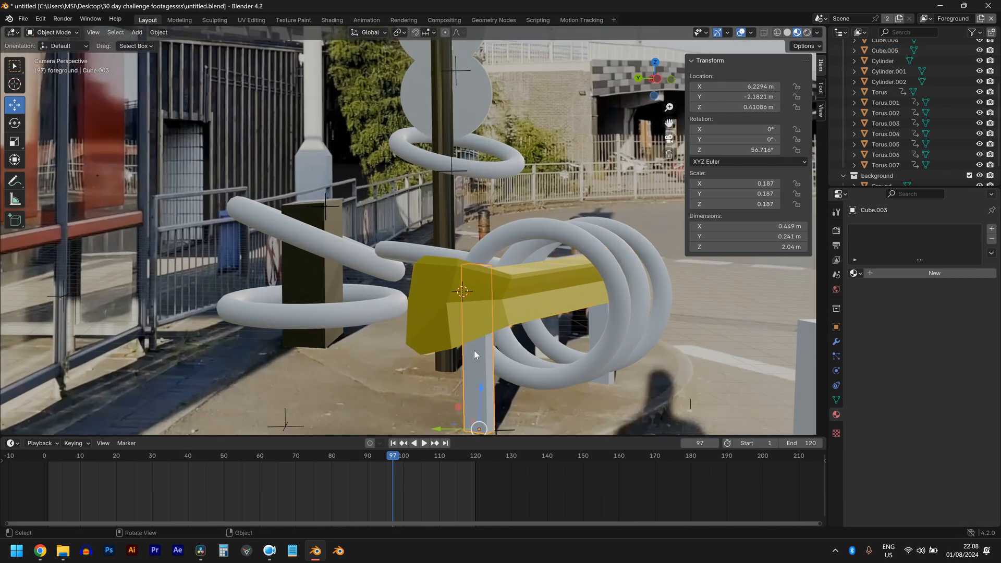
pyautogui.press('g')
pyautogui.rightClick(549, 302)
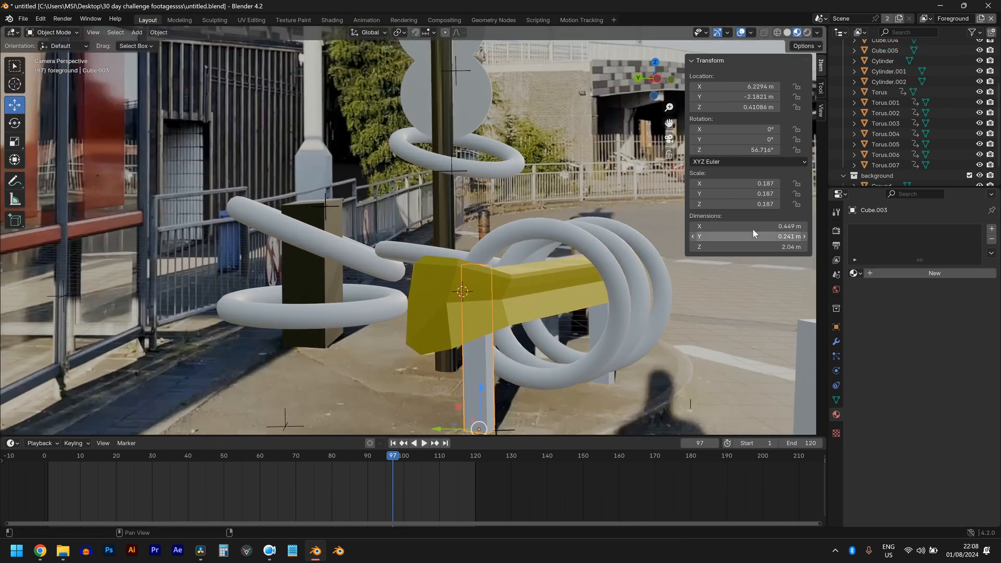
pyautogui.click(943, 273)
pyautogui.click(973, 339)
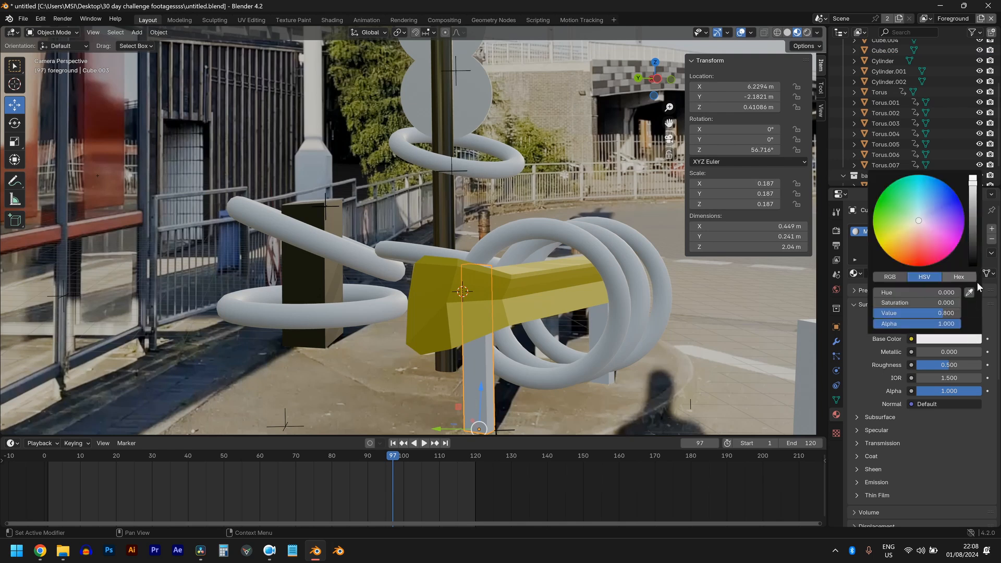
pyautogui.press('g')
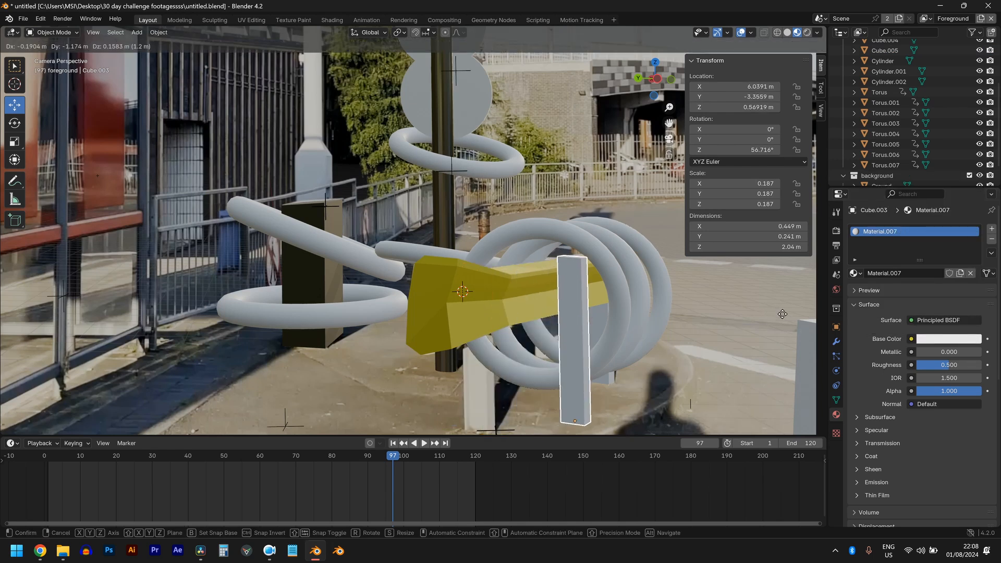
pyautogui.rightClick(780, 317)
pyautogui.click(966, 340)
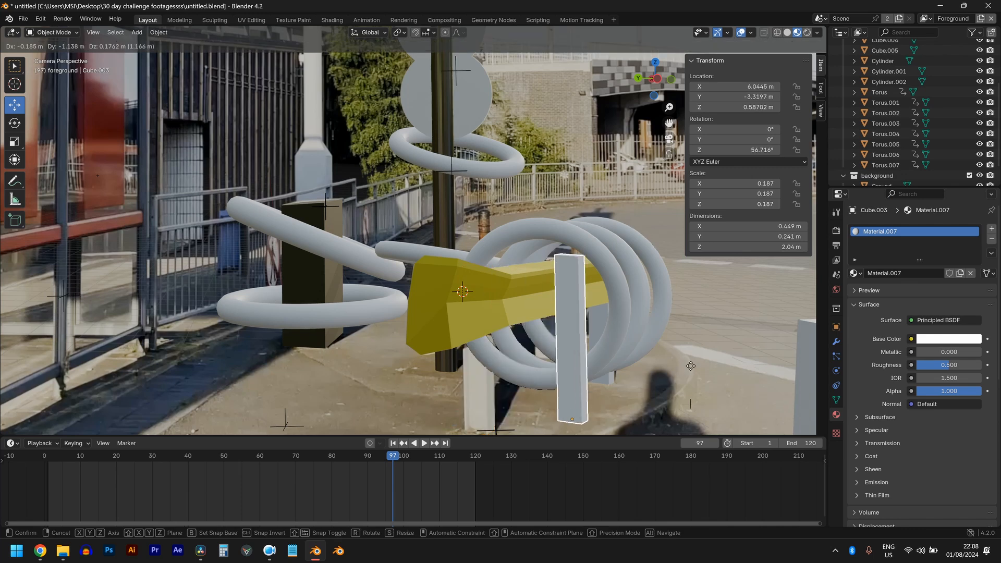
# - Assign the front post's white material, Material.007, to the rear support post
pyautogui.click(615, 383)
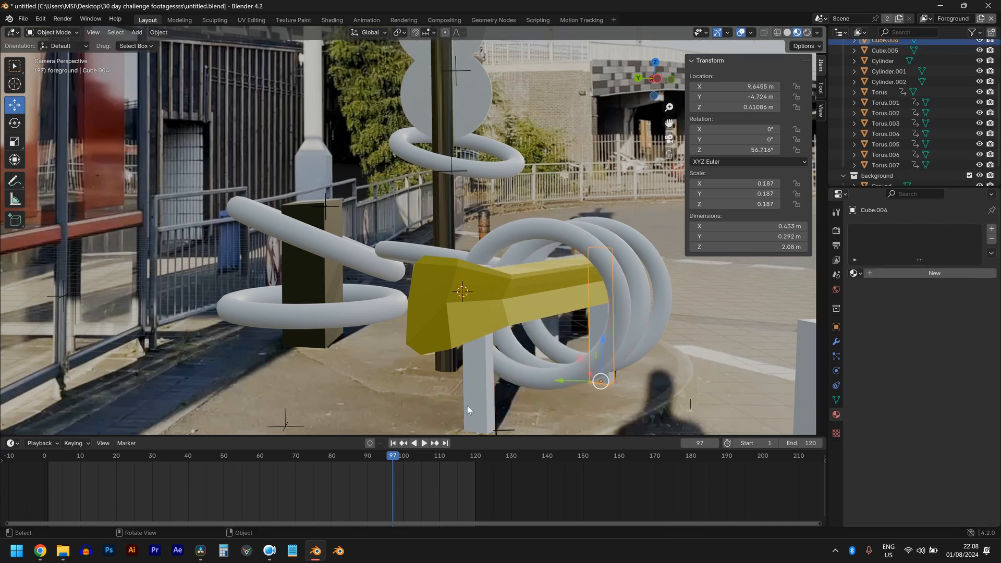
pyautogui.click(479, 403)
pyautogui.click(620, 381)
pyautogui.click(855, 273)
pyautogui.click(883, 358)
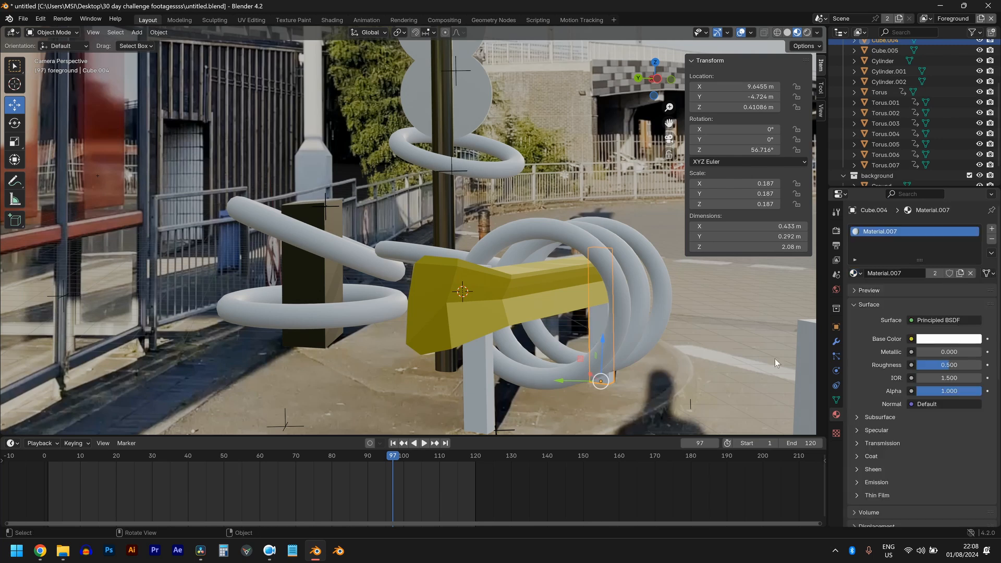
# - Save the Blender file
pyautogui.scroll(-2, 563, 343)
pyautogui.scroll(2, 528, 330)
pyautogui.scroll(-1, 528, 330)
pyautogui.hotkey('ctrl', 's')
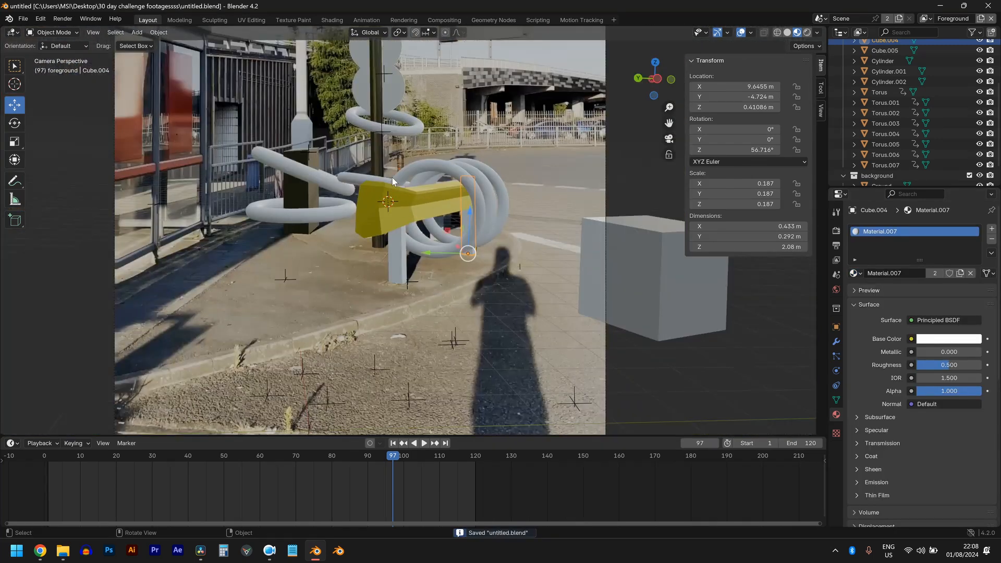
pyautogui.scroll(-1, 392, 177)
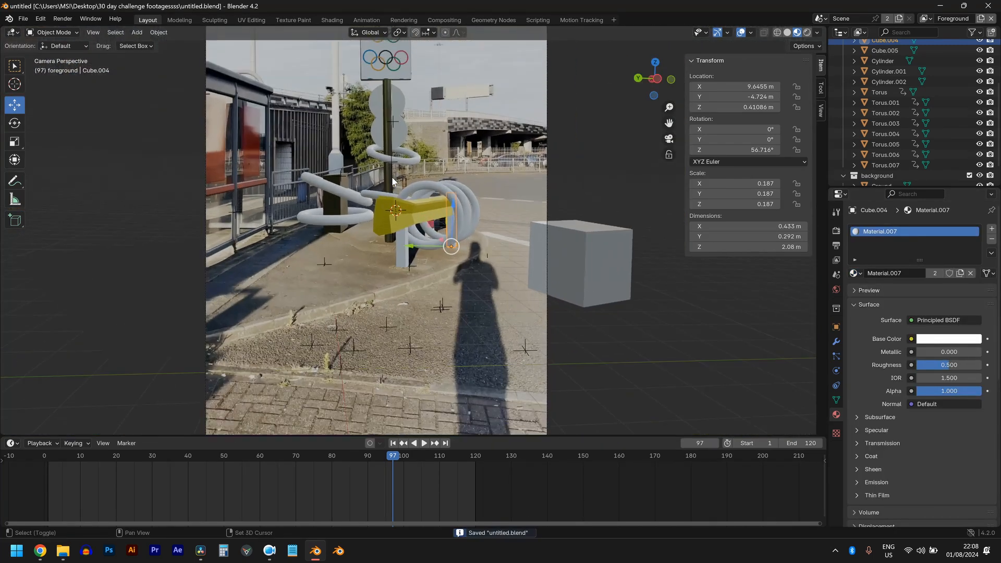
pyautogui.scroll(3, 434, 284)
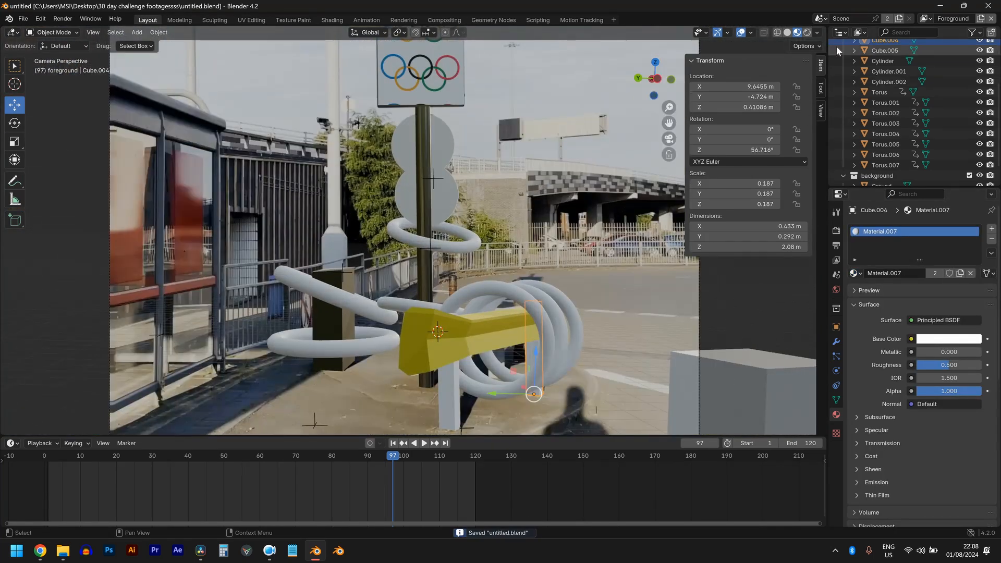
# - Switch the viewport to rendered shading and set the render engine to Cycles with GPU Compute as the device
pyautogui.click(807, 32)
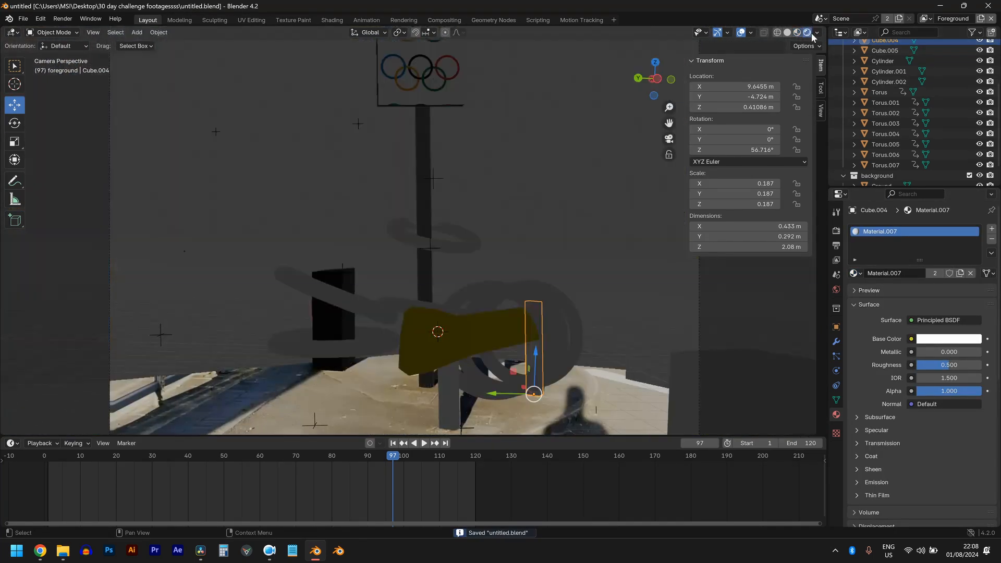
pyautogui.click(836, 230)
pyautogui.click(933, 229)
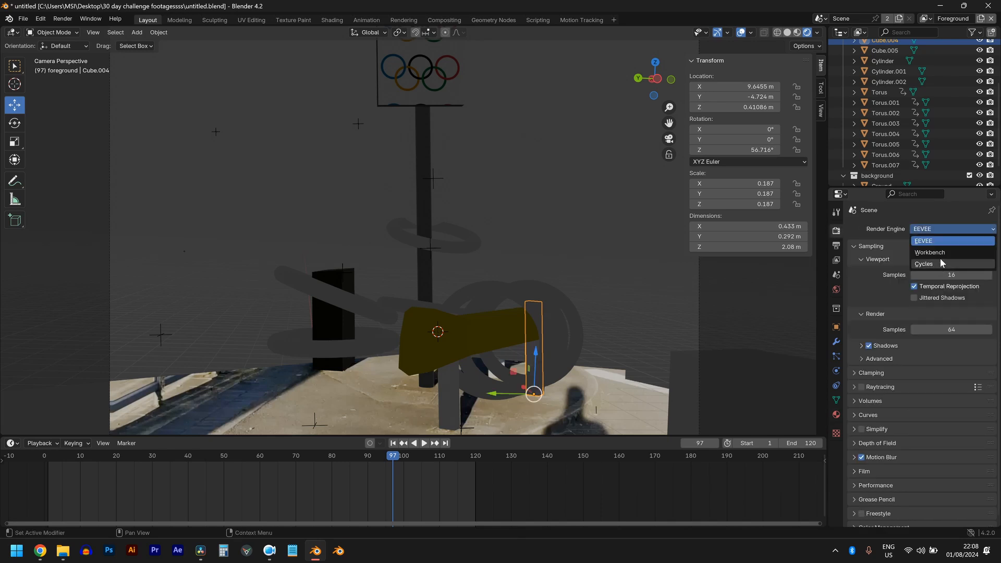
pyautogui.click(935, 264)
pyautogui.click(928, 255)
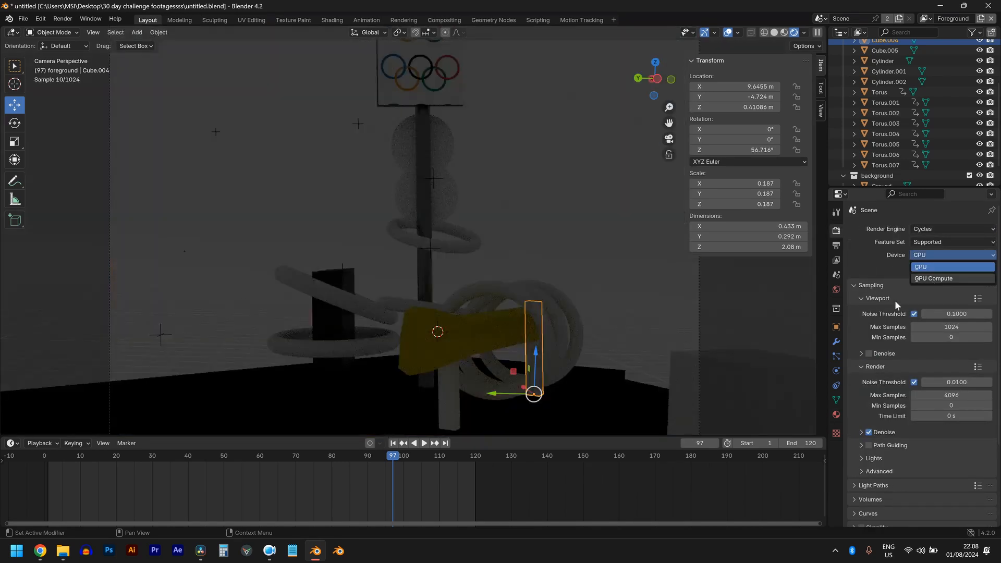
# - Set the world color to an Environment Texture and load future_parking_2k.hdr
pyautogui.click(837, 291)
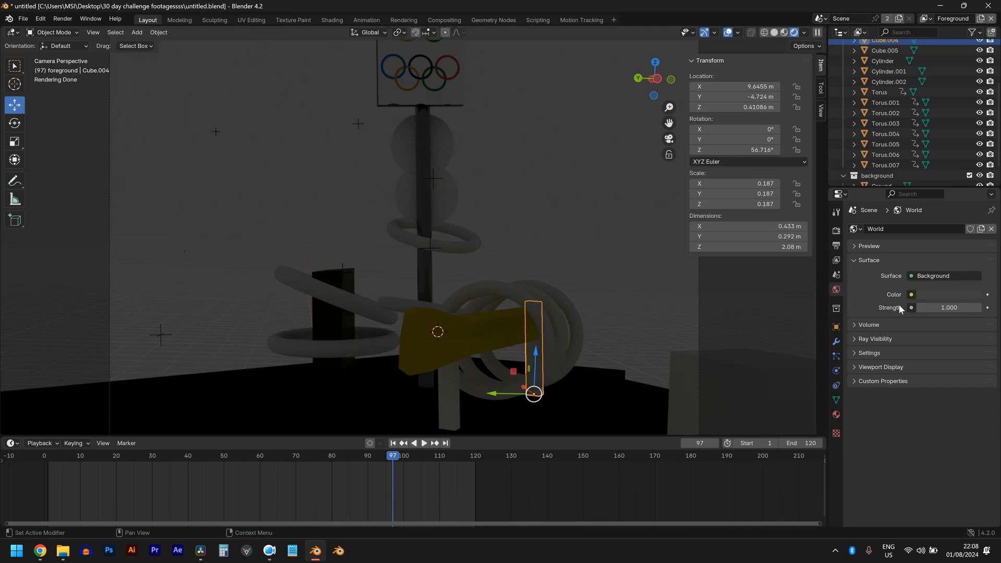
pyautogui.click(913, 295)
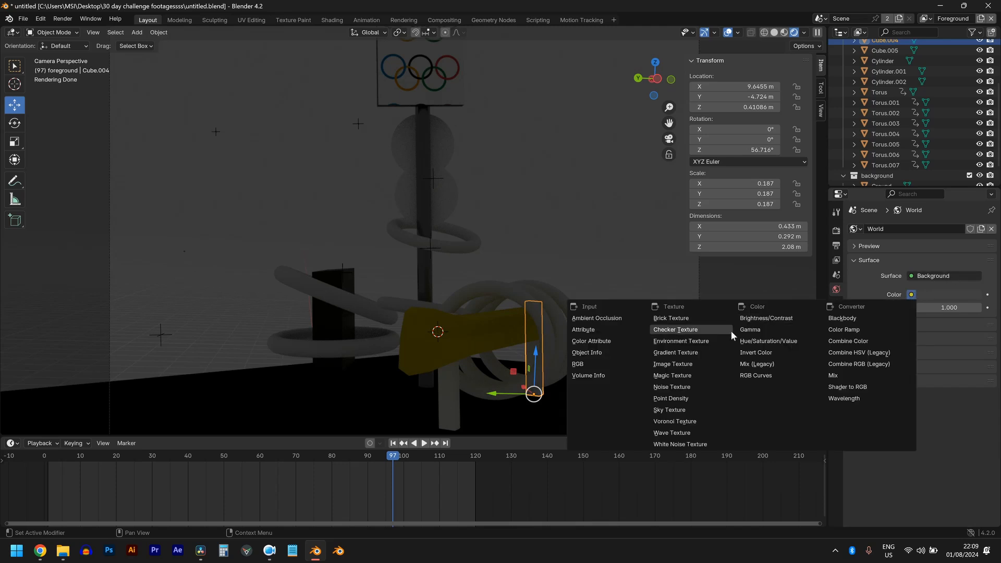
pyautogui.click(718, 340)
pyautogui.click(960, 309)
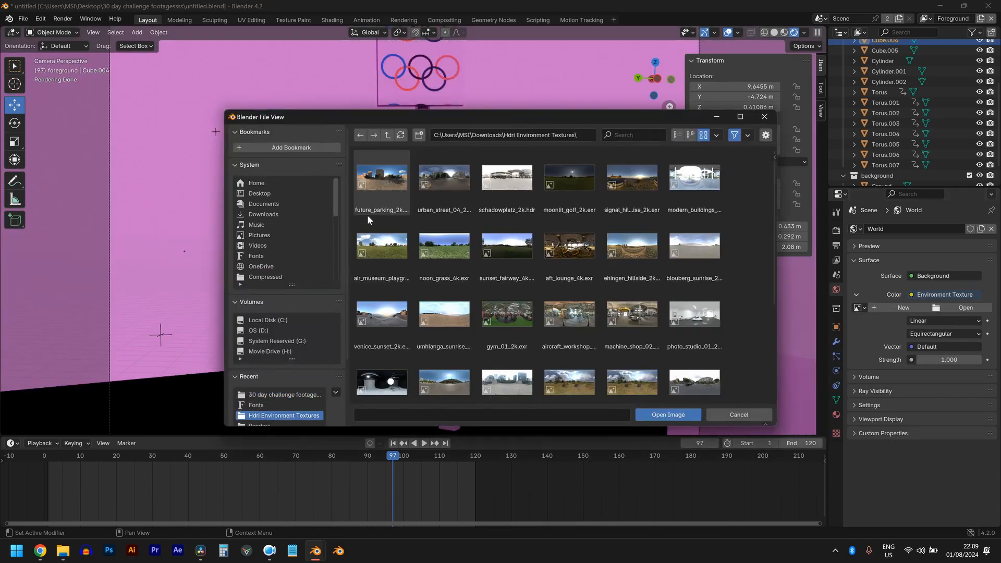
pyautogui.doubleClick(399, 184)
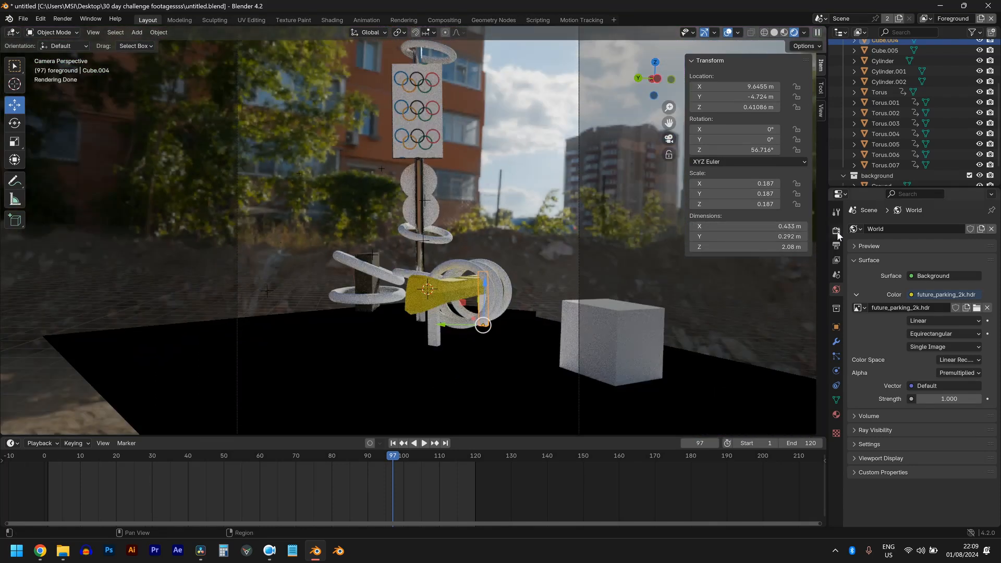
# - Make the render film transparent so the camera footage replaces the HDRI backdrop
pyautogui.click(837, 231)
pyautogui.click(865, 449)
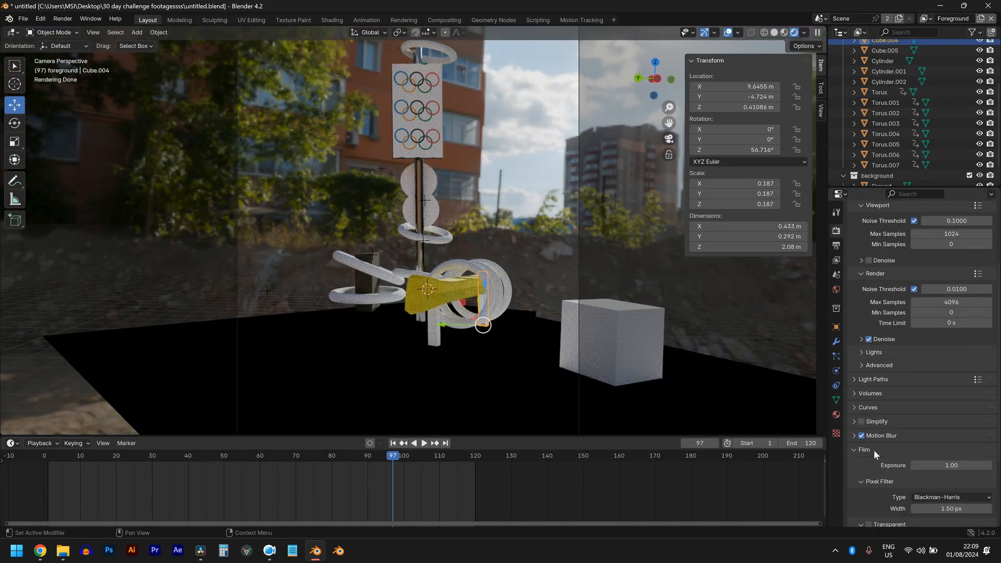
pyautogui.scroll(-4, 878, 459)
pyautogui.click(869, 442)
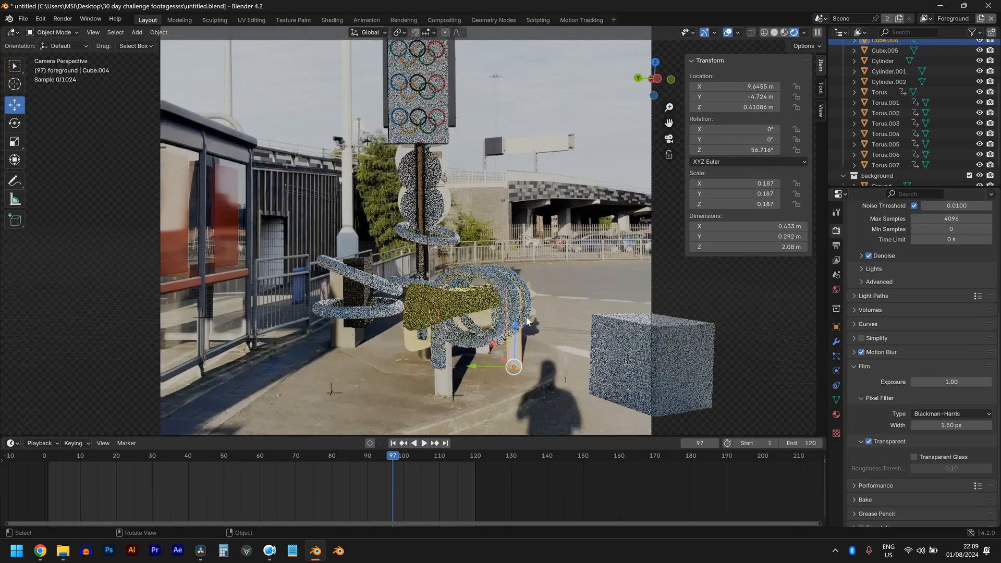
# - Turn off the Shadow Catcher mask in the Ground object's visibility settings
pyautogui.scroll(-2, 467, 343)
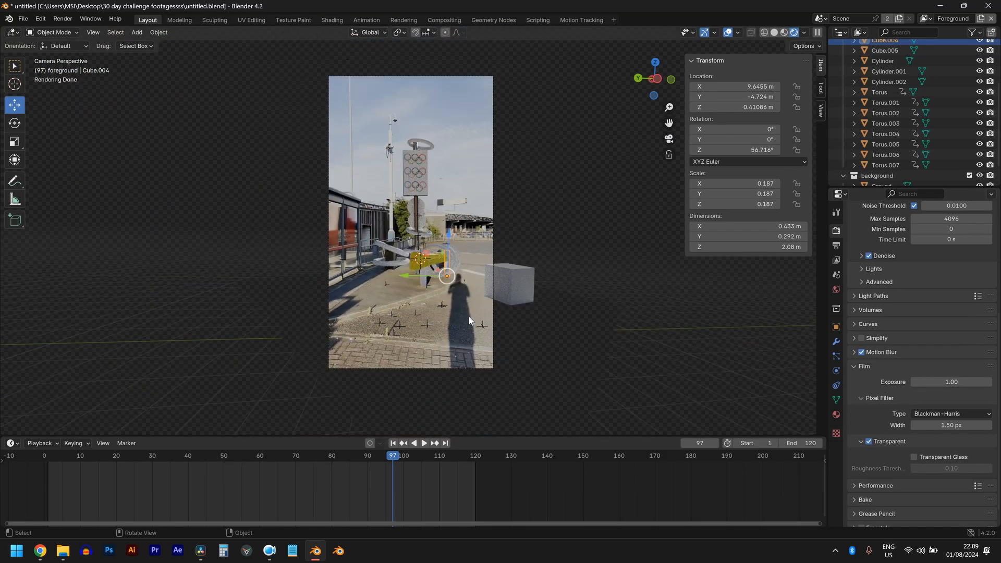
pyautogui.scroll(2, 466, 314)
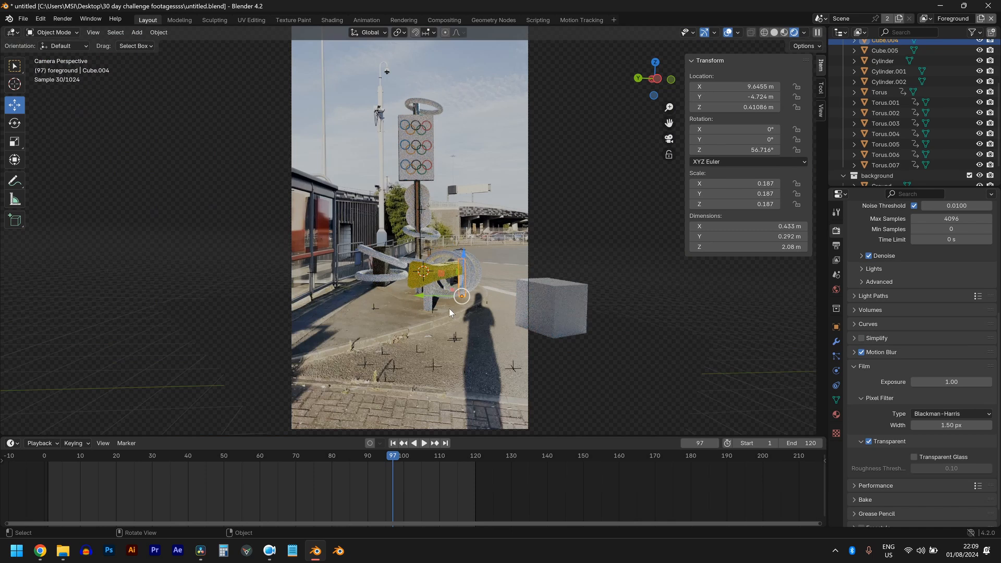
pyautogui.moveTo(450, 308); pyautogui.dragTo(518, 337, button='middle')
pyautogui.scroll(-2, 908, 171)
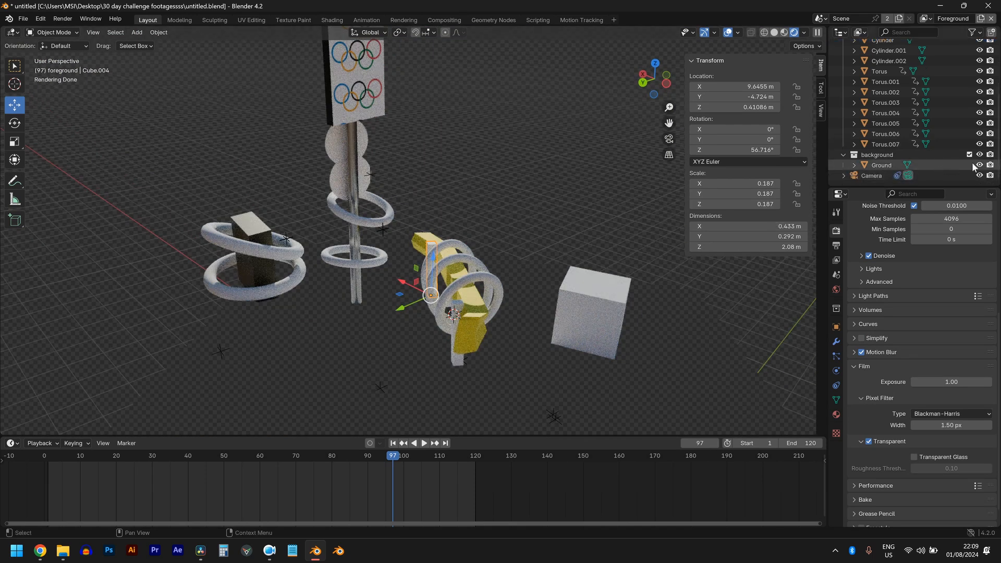
pyautogui.click(940, 165)
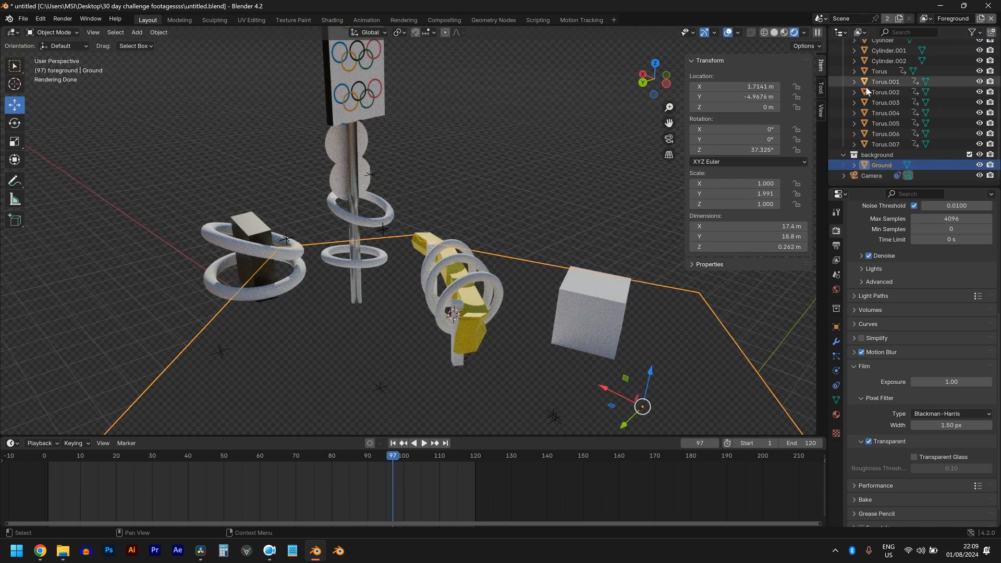
pyautogui.click(836, 327)
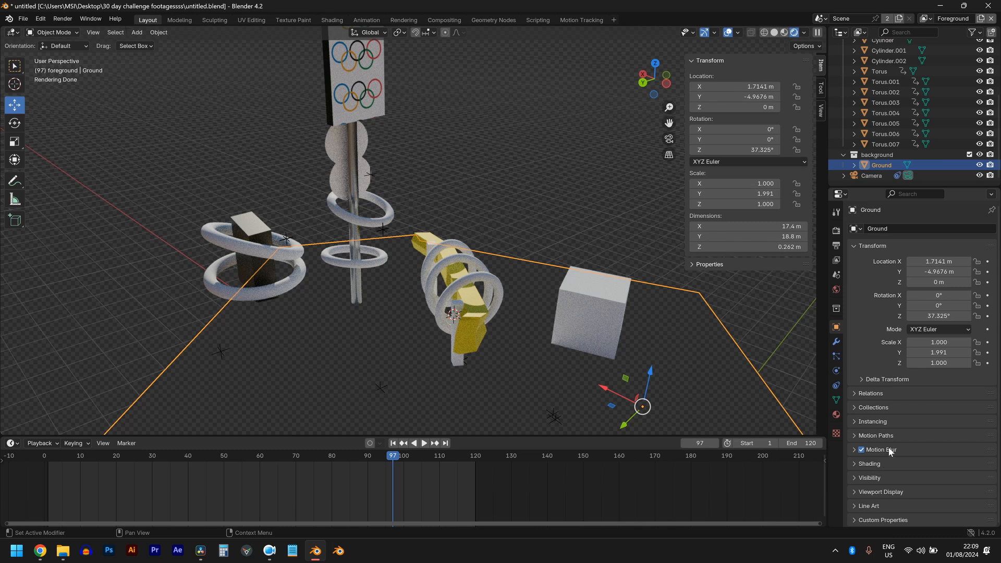
pyautogui.click(887, 477)
pyautogui.scroll(-4, 893, 472)
pyautogui.click(910, 447)
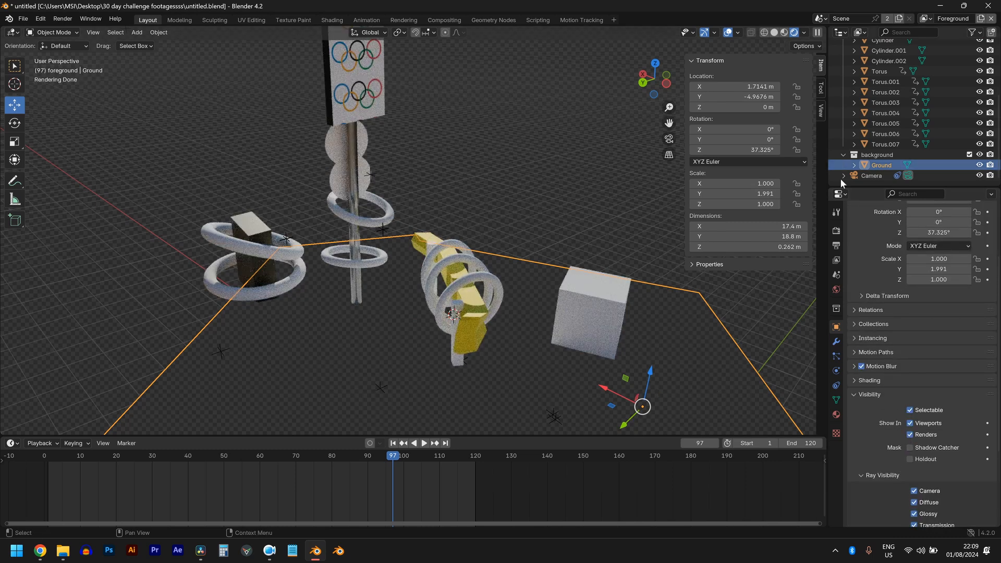
# - Delete the background collection while keeping the Ground object in the scene
pyautogui.click(876, 155)
pyautogui.press('Delete')
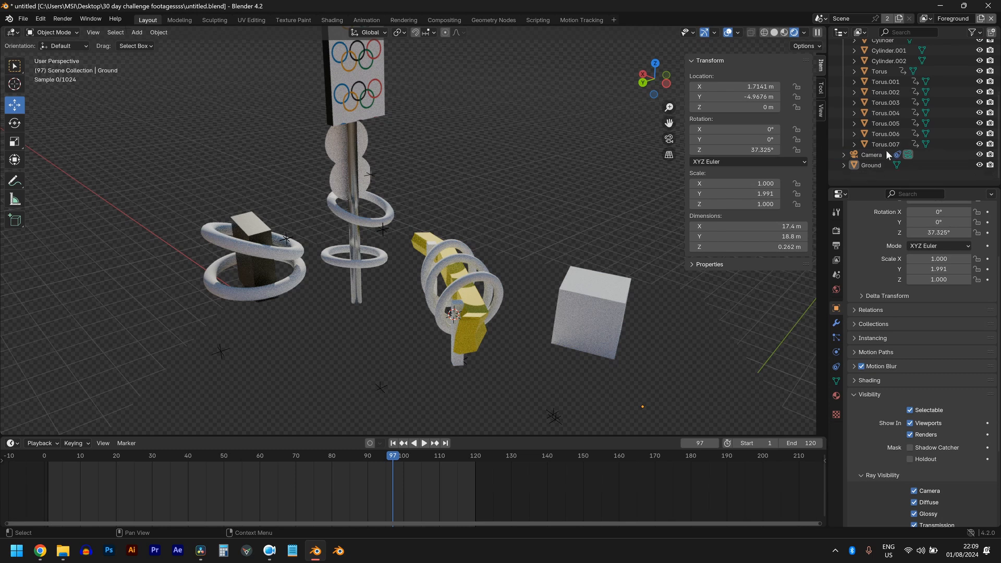
# - Open the world nodes in the Shading workspace and add Texture Coordinate and Mapping nodes to the future_parking_2k.hdr texture
pyautogui.scroll(-5, 369, 316)
pyautogui.moveTo(452, 243); pyautogui.dragTo(434, 258, button='middle')
pyautogui.scroll(2, 440, 221)
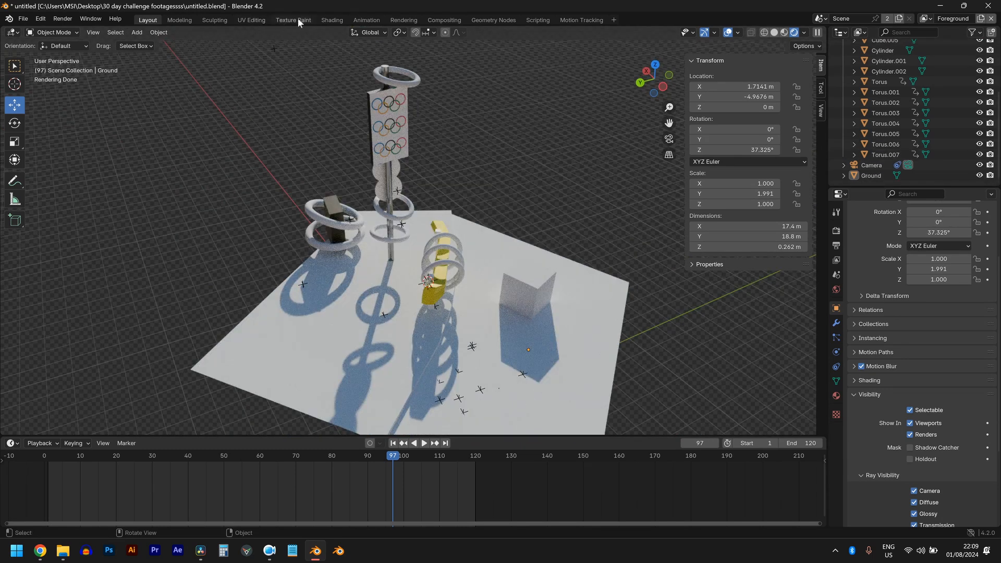
pyautogui.click(332, 19)
pyautogui.click(202, 318)
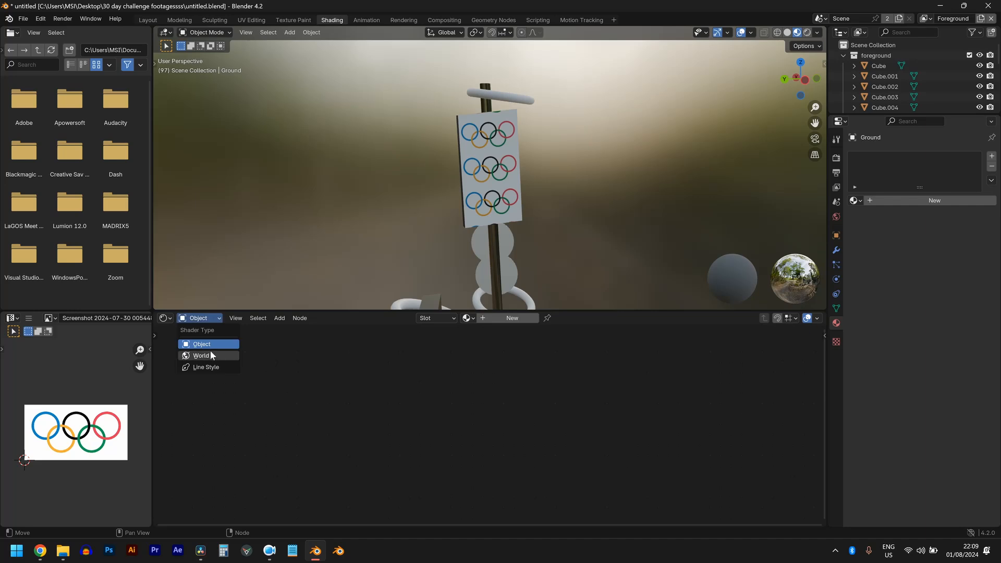
pyautogui.click(209, 357)
pyautogui.click(424, 389)
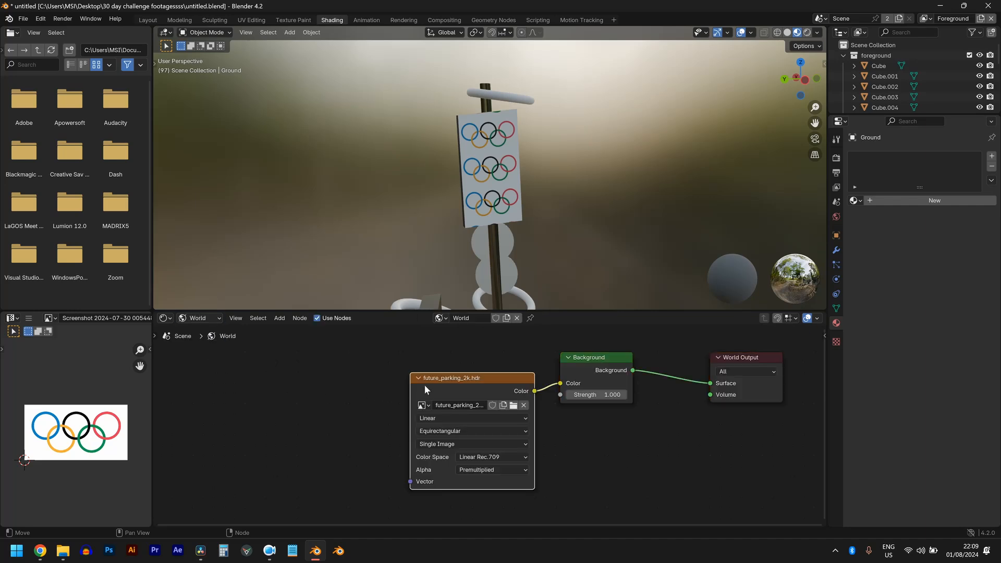
pyautogui.hotkey('ctrl', 't')
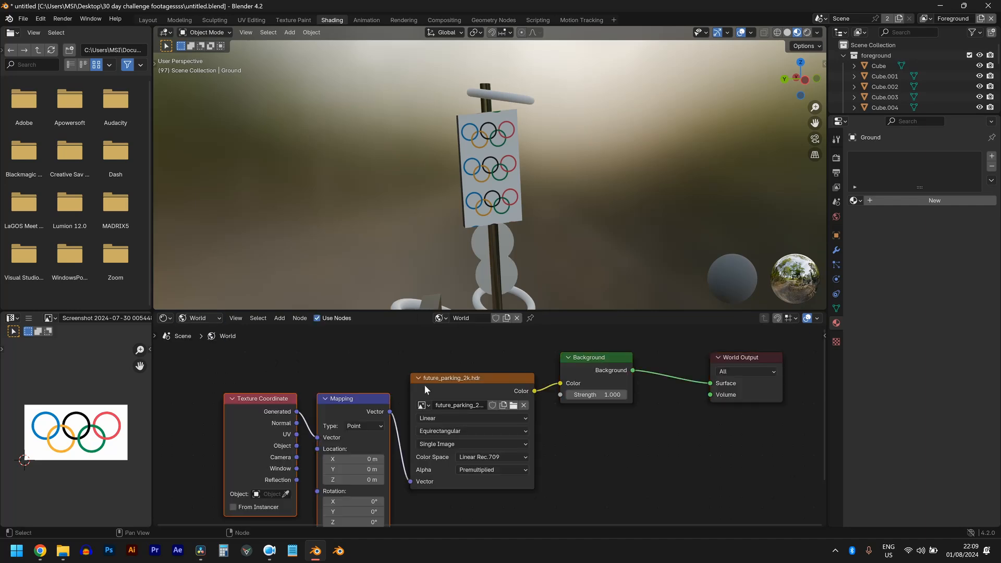
# - Examine the Mapping node's rotation values, switch the shader editor back to Object and return to the Layout workspace
pyautogui.scroll(-2, 384, 439)
pyautogui.moveTo(383, 439); pyautogui.dragTo(382, 409, button='middle')
pyautogui.scroll(-1, 381, 408)
pyautogui.scroll(4, 380, 408)
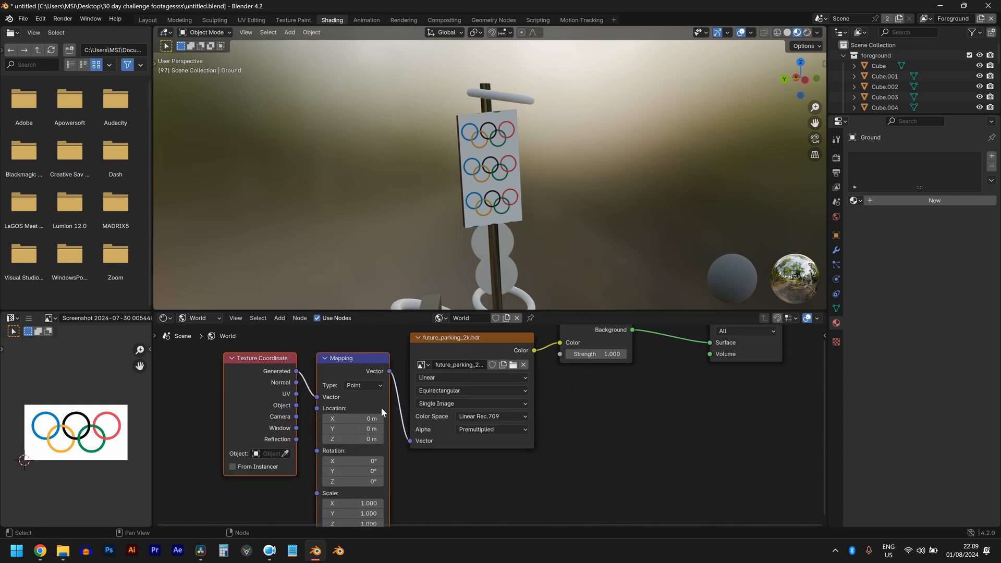
pyautogui.moveTo(380, 470); pyautogui.dragTo(426, 429, button='middle')
pyautogui.scroll(1, 405, 414)
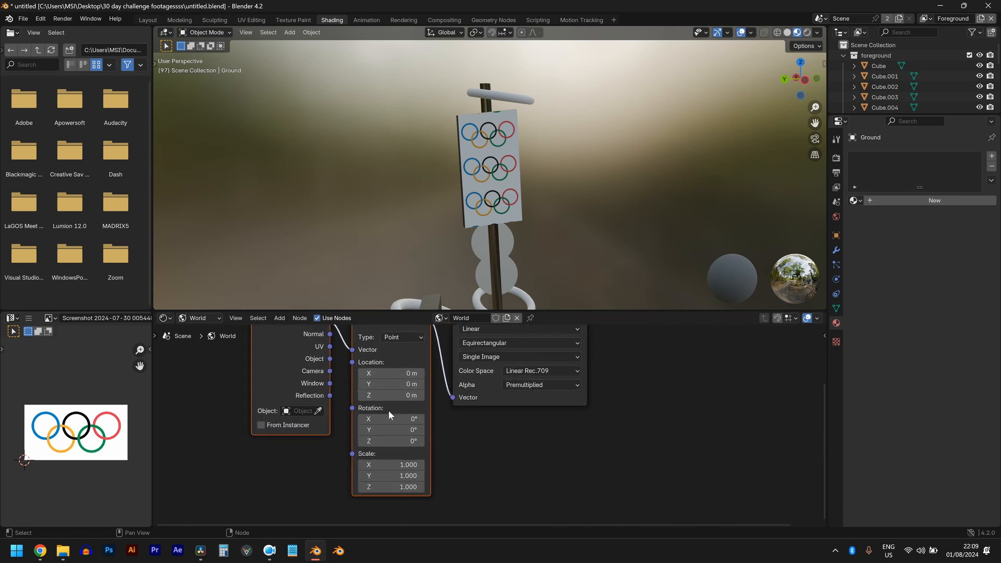
pyautogui.click(209, 321)
pyautogui.click(203, 340)
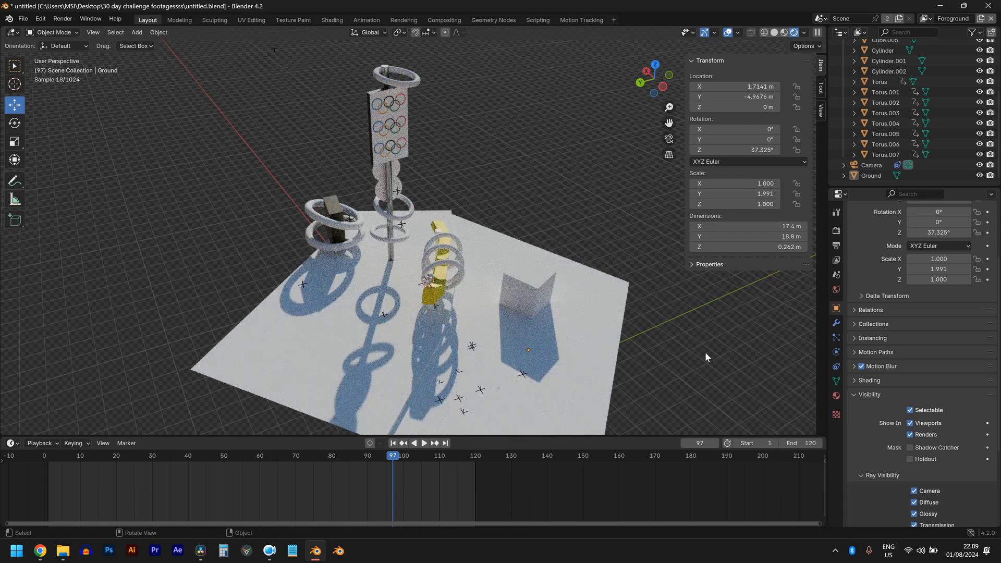
# - Expand the HDRI's Mapping settings in the world properties and set its Z rotation to 82.5° while viewing through the camera
pyautogui.click(837, 290)
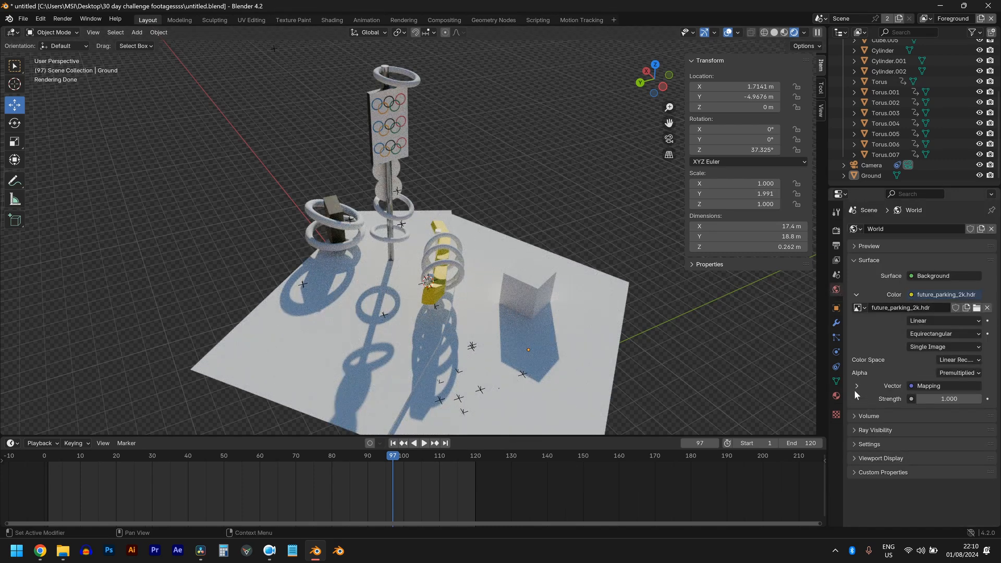
pyautogui.click(856, 388)
pyautogui.scroll(-3, 861, 394)
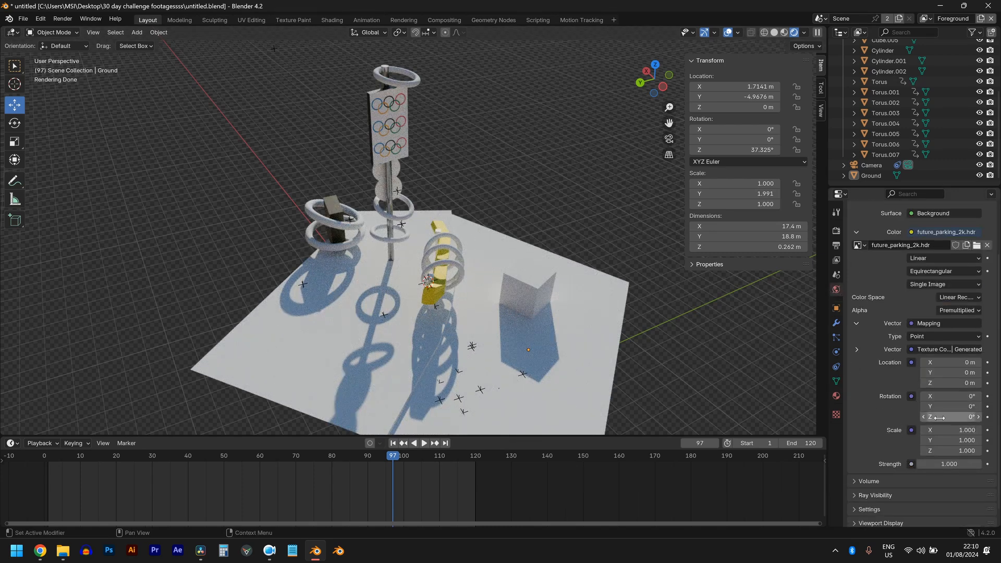
pyautogui.moveTo(939, 418); pyautogui.dragTo(1000, 417)
pyautogui.press('KP_0')
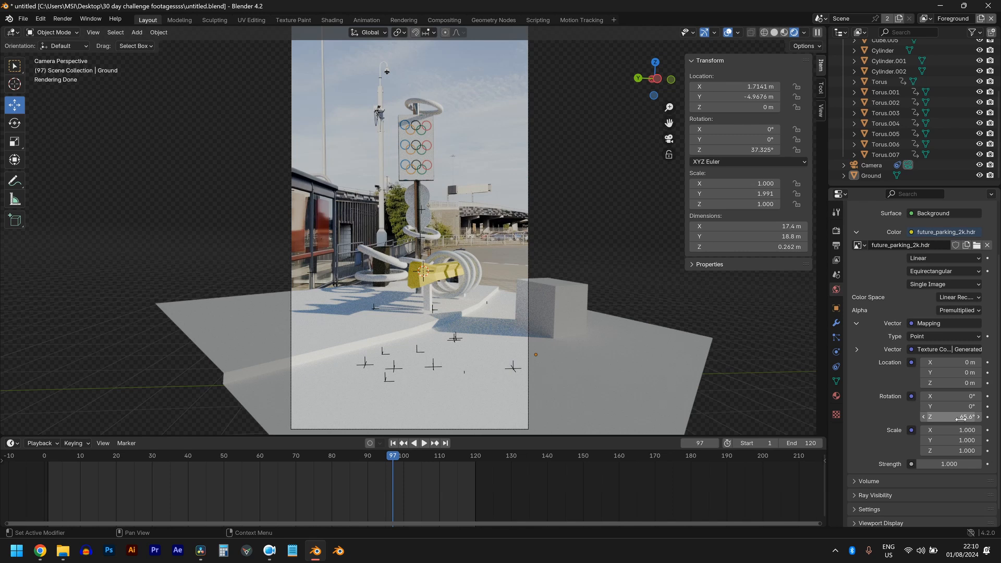
pyautogui.moveTo(962, 418); pyautogui.dragTo(971, 417)
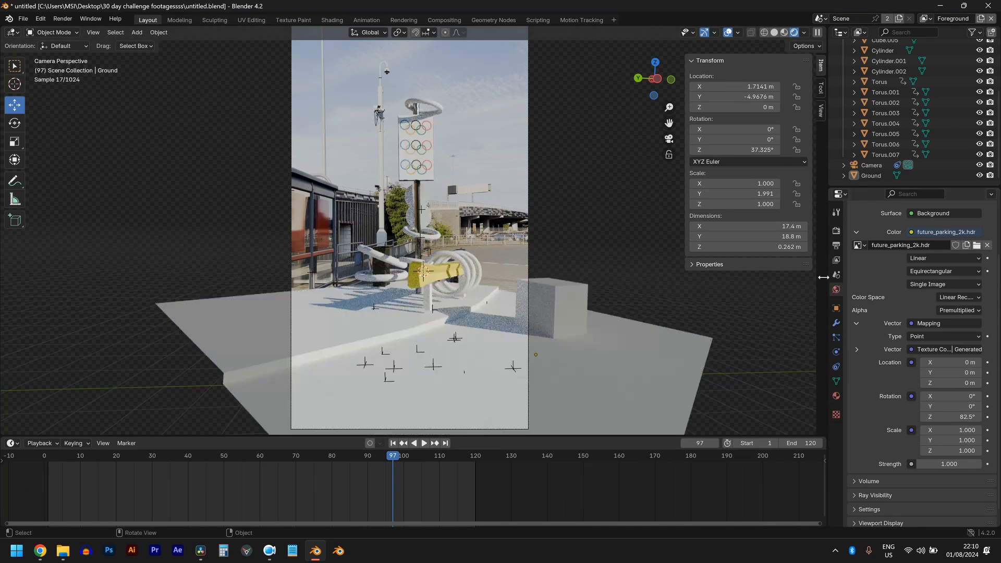
# - Give the Ground a new material with base color hue 0.128, saturation 0.251 and value 0.267
pyautogui.click(328, 326)
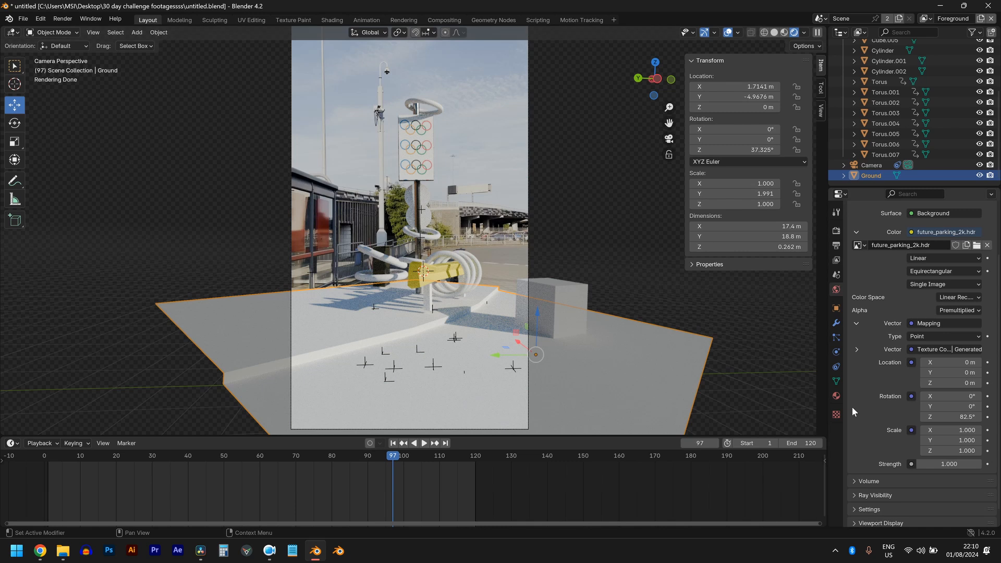
pyautogui.click(837, 395)
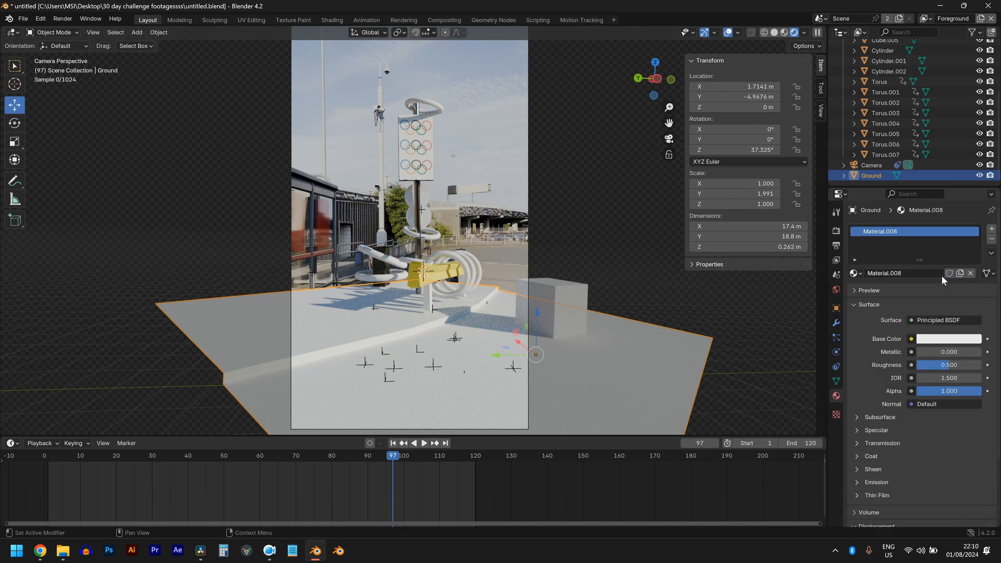
pyautogui.click(938, 340)
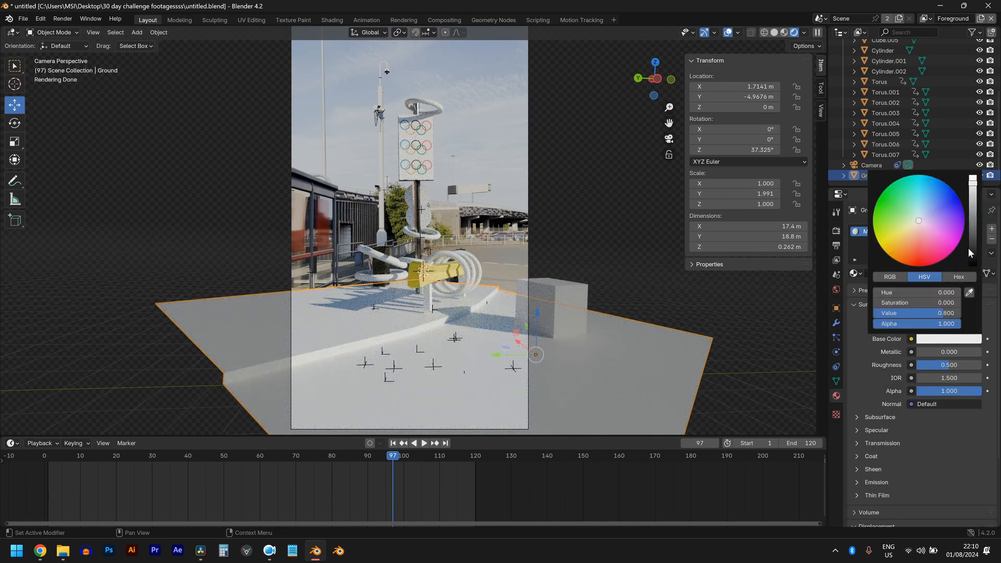
pyautogui.moveTo(977, 215); pyautogui.dragTo(973, 215)
pyautogui.click(915, 225)
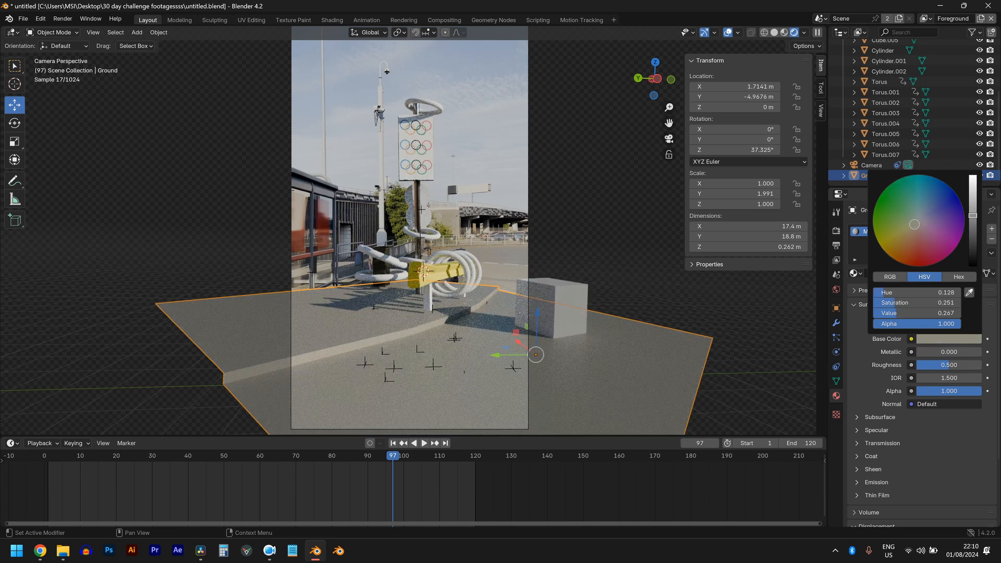
# - Compare the Ground with the filmed pavement behind it and shift its base color to a slightly more saturated tan
pyautogui.press('g')
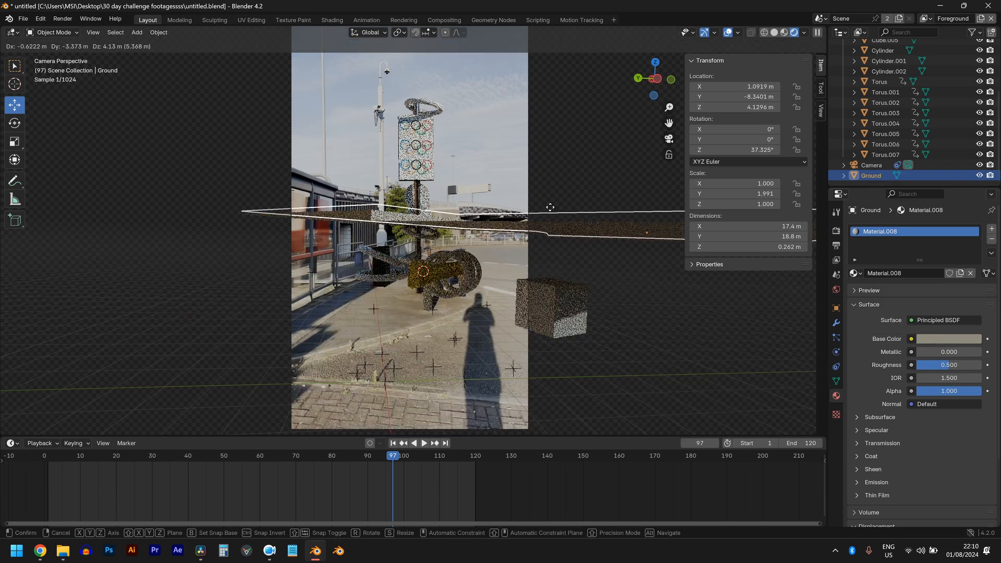
pyautogui.rightClick(555, 201)
pyautogui.press('g')
pyautogui.rightClick(695, 146)
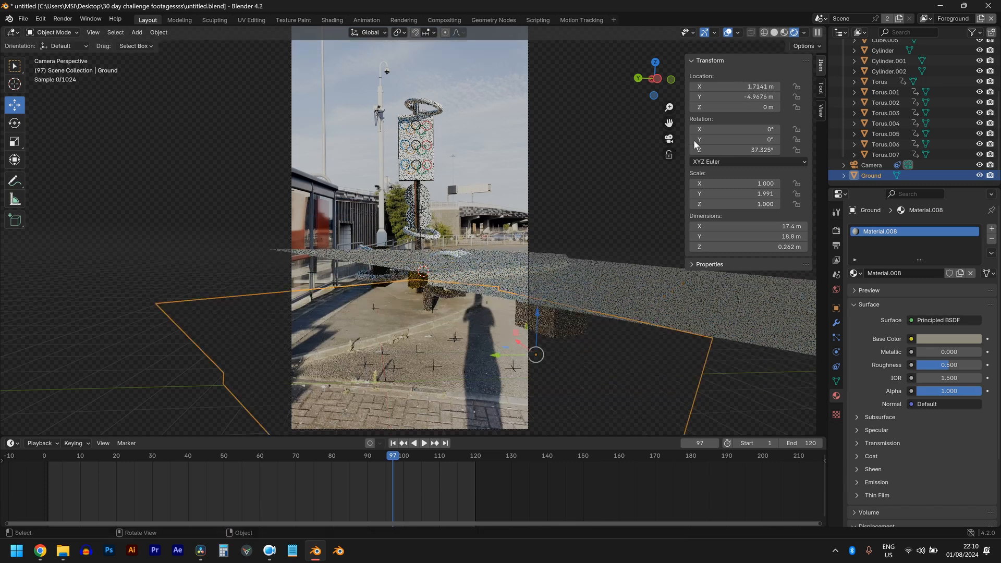
pyautogui.click(960, 339)
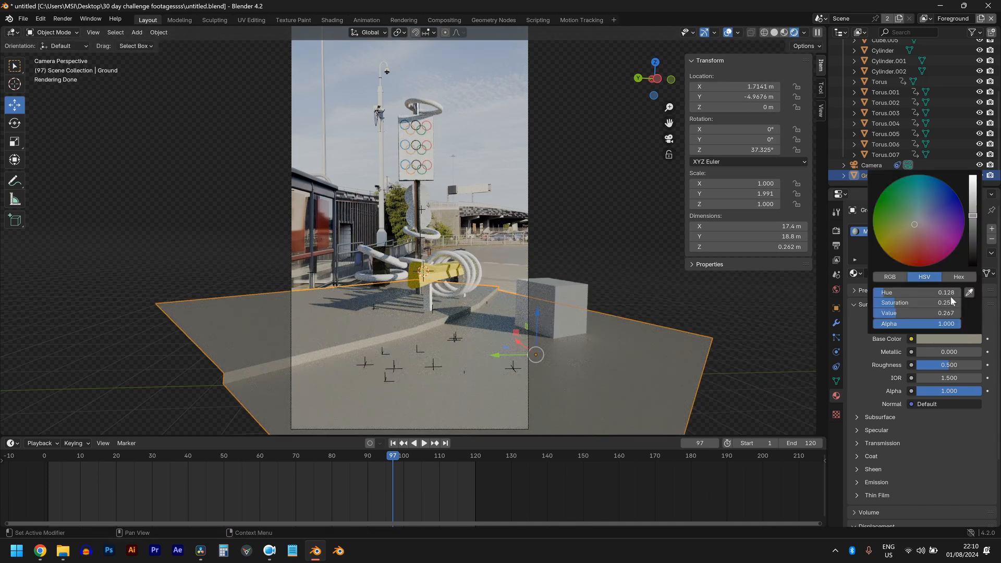
pyautogui.click(912, 228)
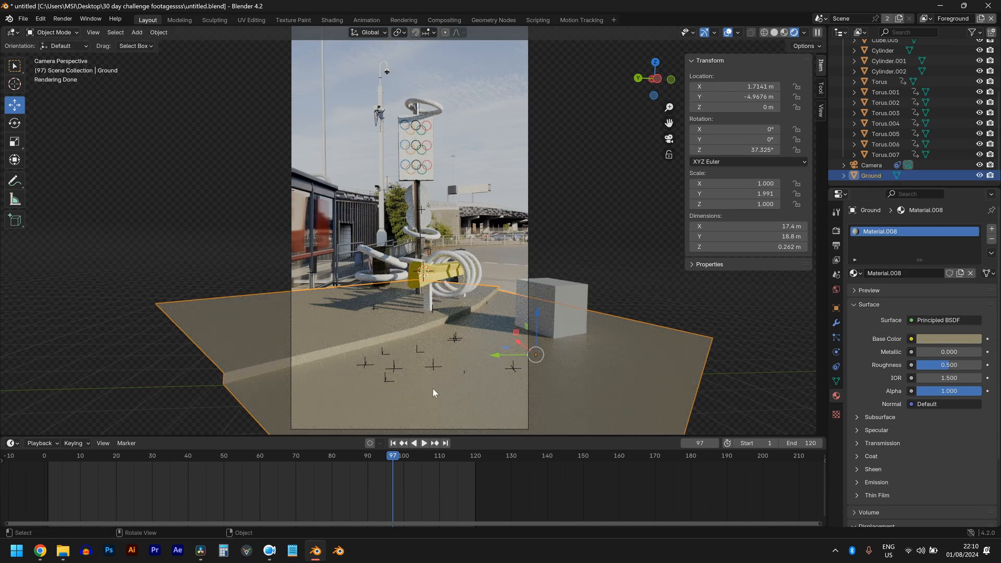
# - Check the Ground against the footage again and set its material roughness to 0.782
pyautogui.press('g')
pyautogui.rightClick(820, 319)
pyautogui.moveTo(930, 365); pyautogui.dragTo(942, 365)
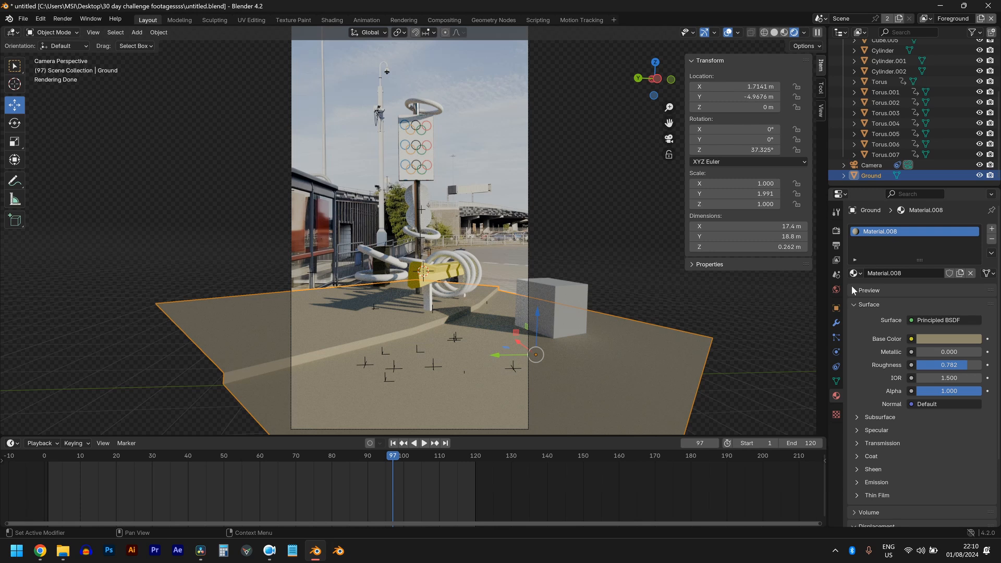
# - Make the Ground a Shadow Catcher in its visibility settings and inspect the shadows cast on the footage
pyautogui.click(837, 308)
pyautogui.scroll(-3, 858, 387)
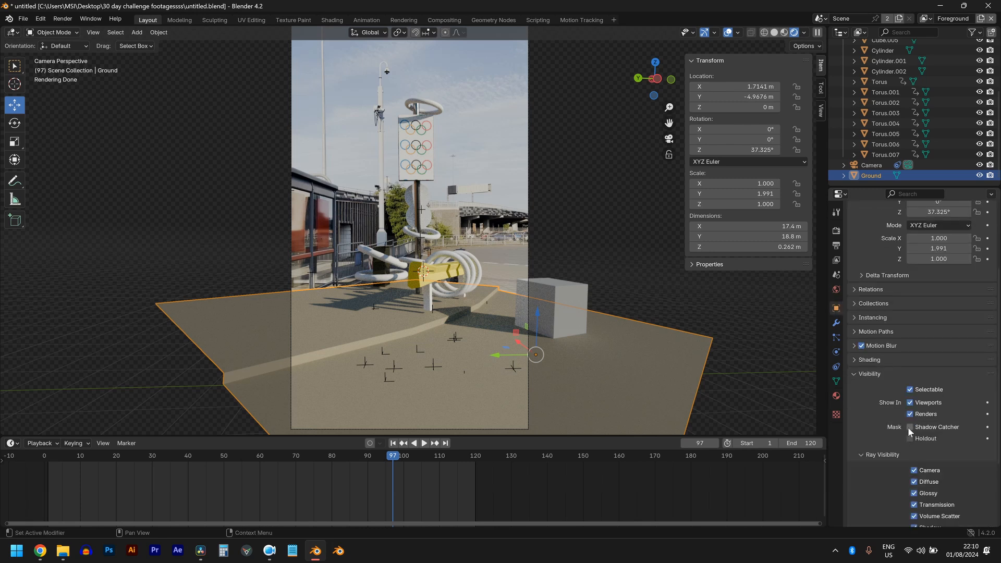
pyautogui.click(910, 427)
pyautogui.scroll(3, 506, 370)
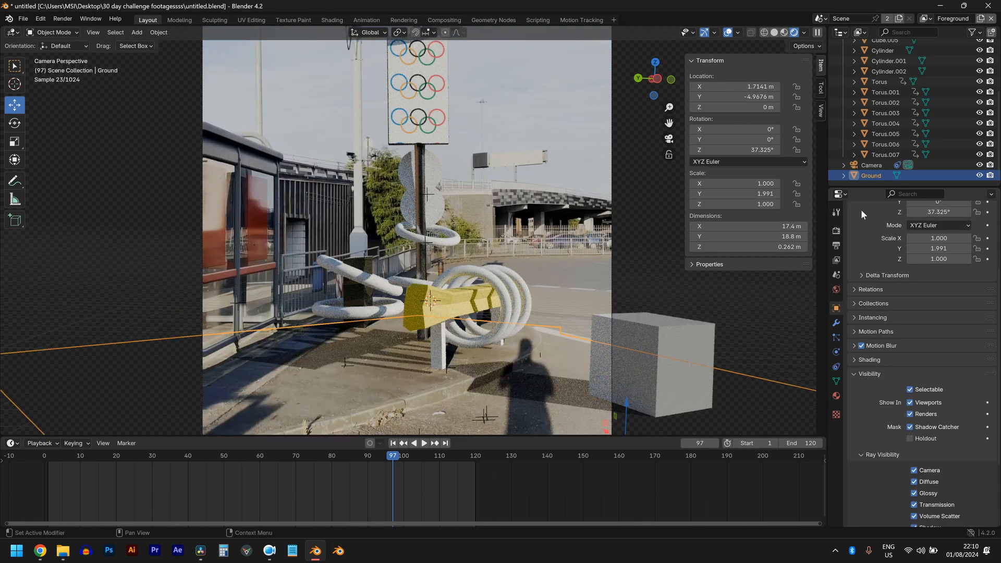
# - Set the HDRI mapping's Z rotation to 162° to align the shadows with the footage, and deselect the Ground
pyautogui.click(836, 290)
pyautogui.scroll(-3, 526, 325)
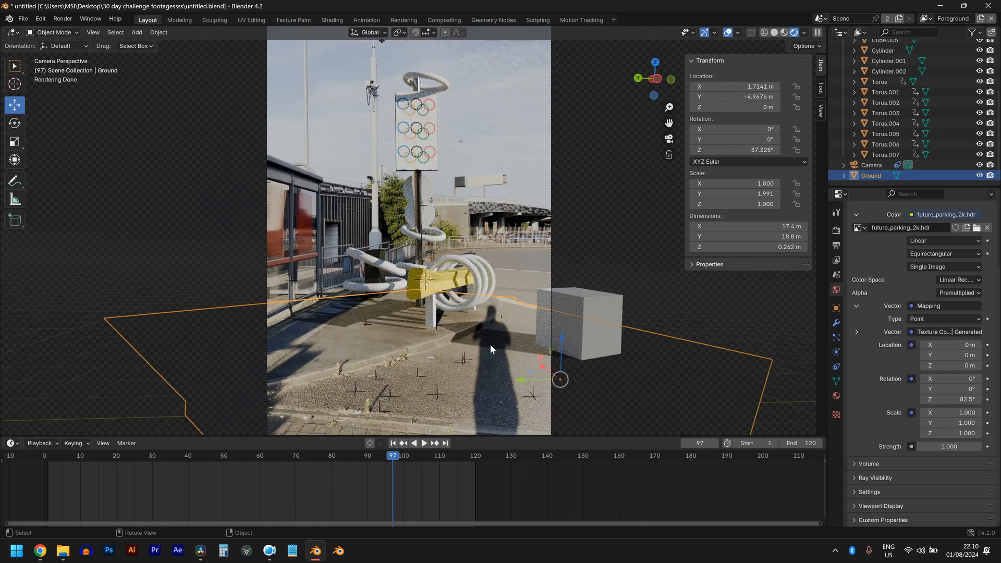
pyautogui.scroll(4, 438, 339)
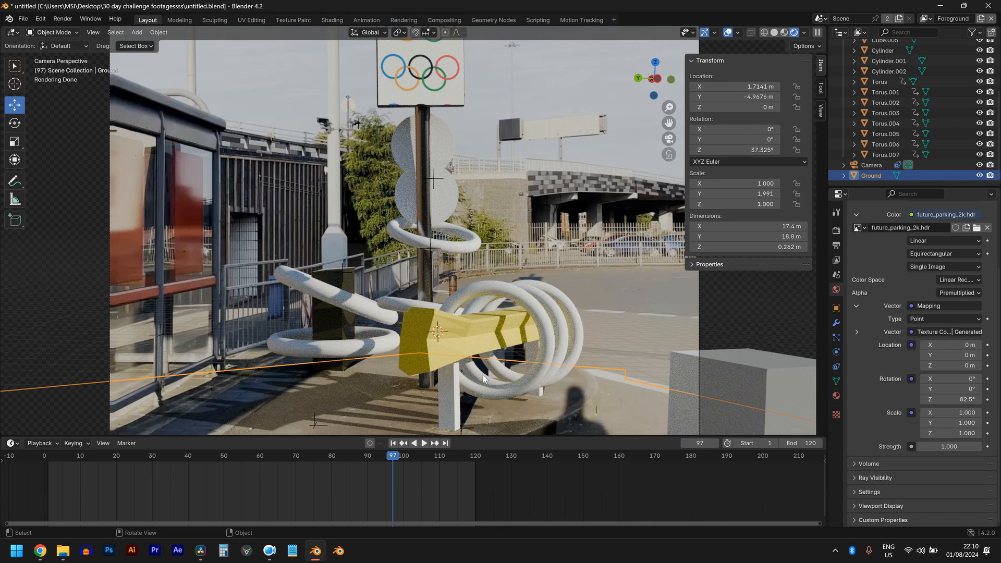
pyautogui.scroll(-3, 688, 370)
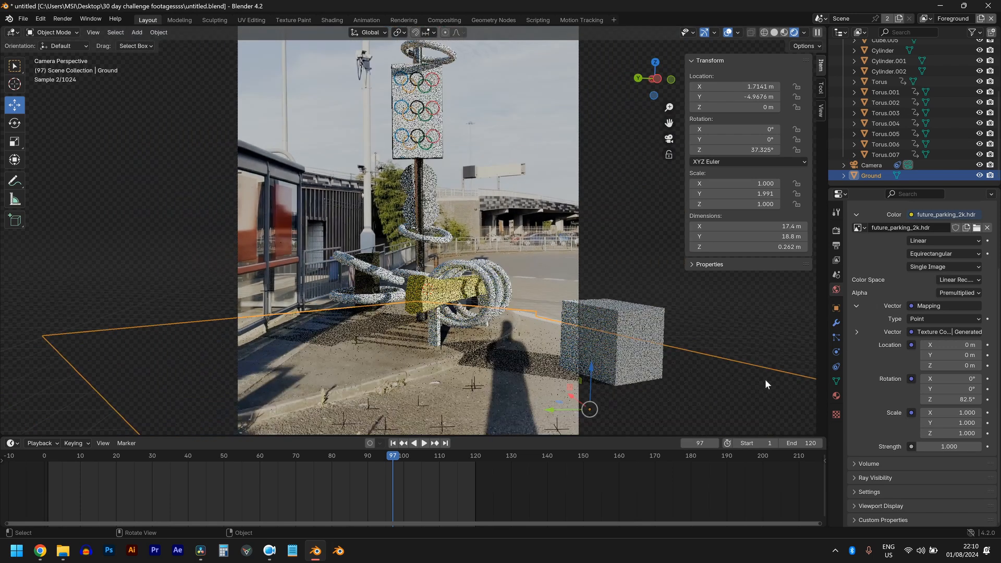
pyautogui.moveTo(952, 400); pyautogui.dragTo(988, 400)
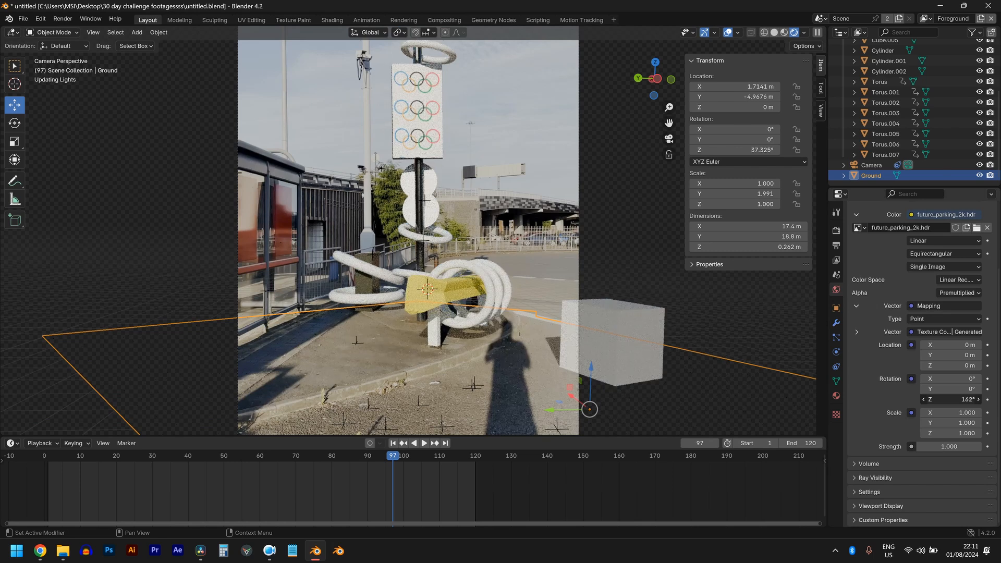
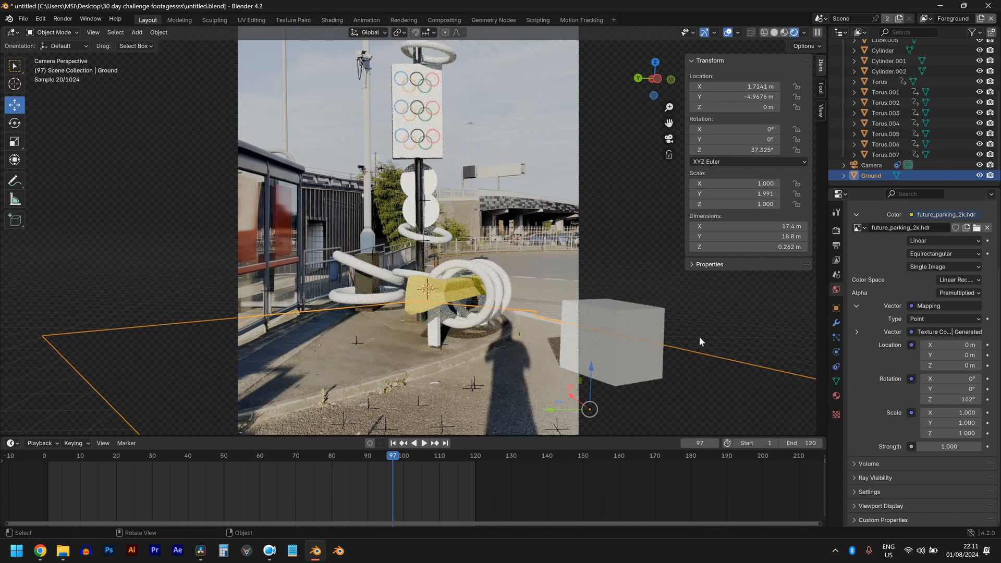
pyautogui.click(554, 202)
pyautogui.scroll(-3, 555, 202)
pyautogui.scroll(1, 555, 202)
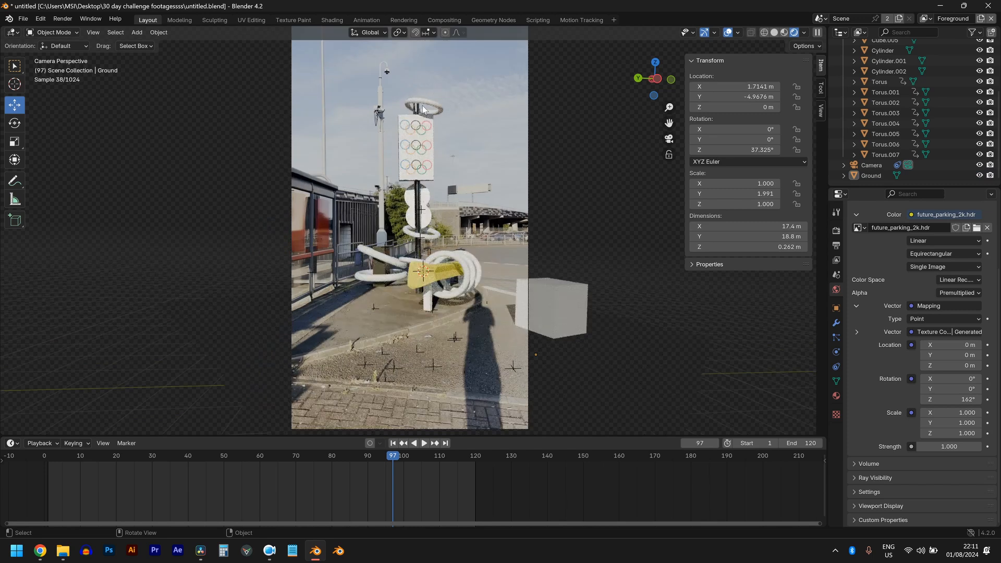
# - Examine the shadow of the top ring on the Olympic sign board, then inspect the discs and rings lower on the pole
pyautogui.scroll(5, 423, 108)
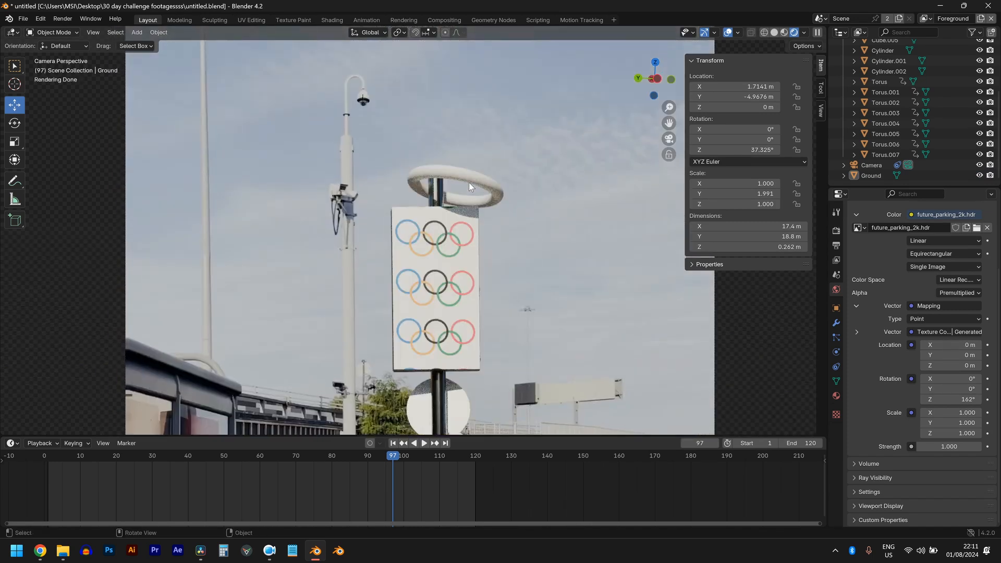
pyautogui.click(470, 186)
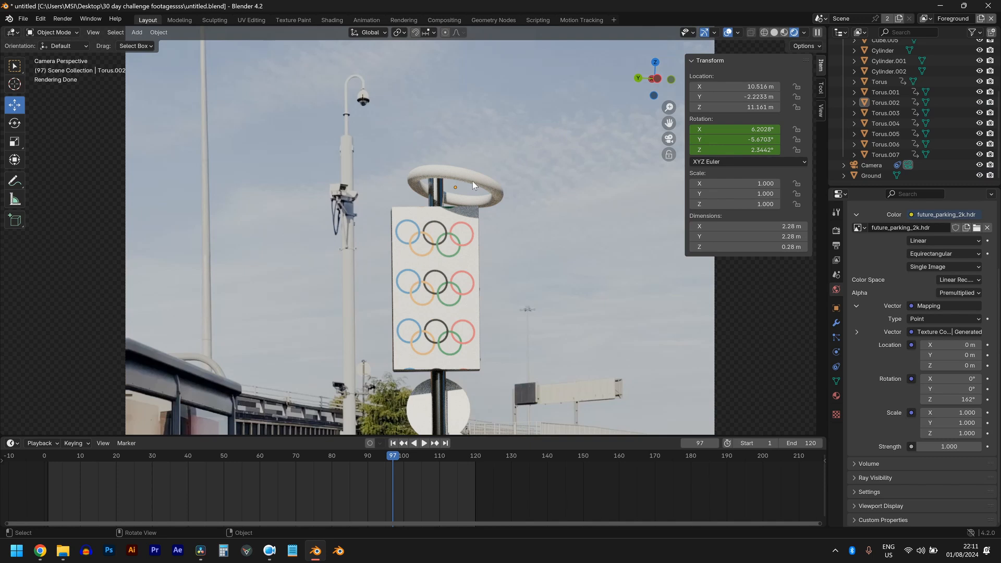
pyautogui.click(473, 180)
pyautogui.scroll(4, 469, 183)
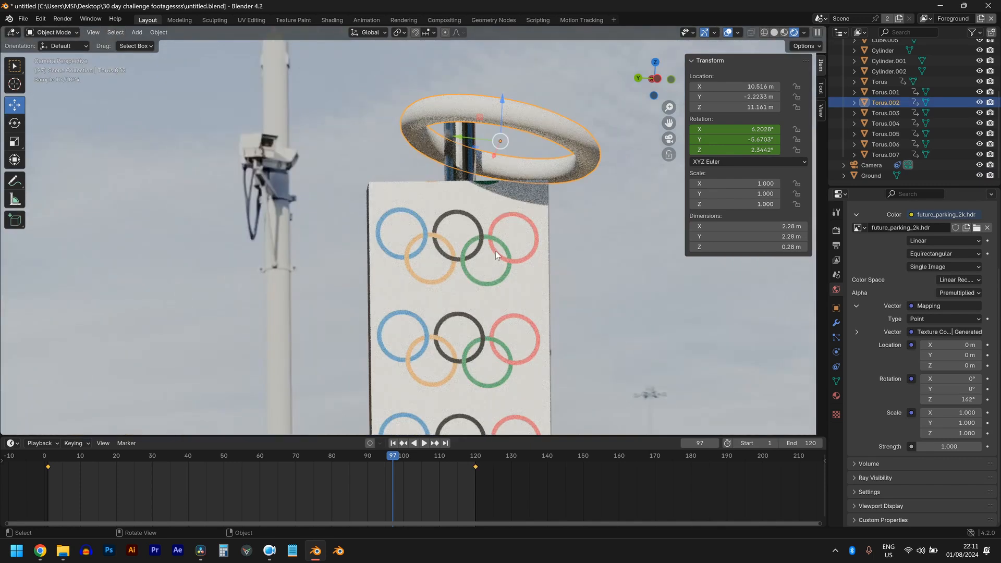
pyautogui.click(516, 229)
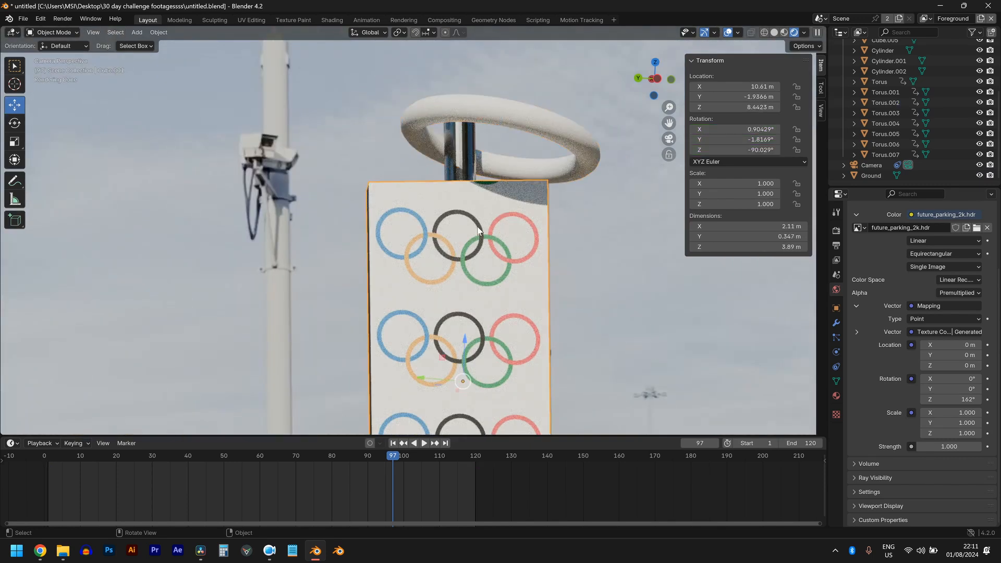
pyautogui.click(447, 148)
pyautogui.click(493, 122)
pyautogui.scroll(-4, 493, 123)
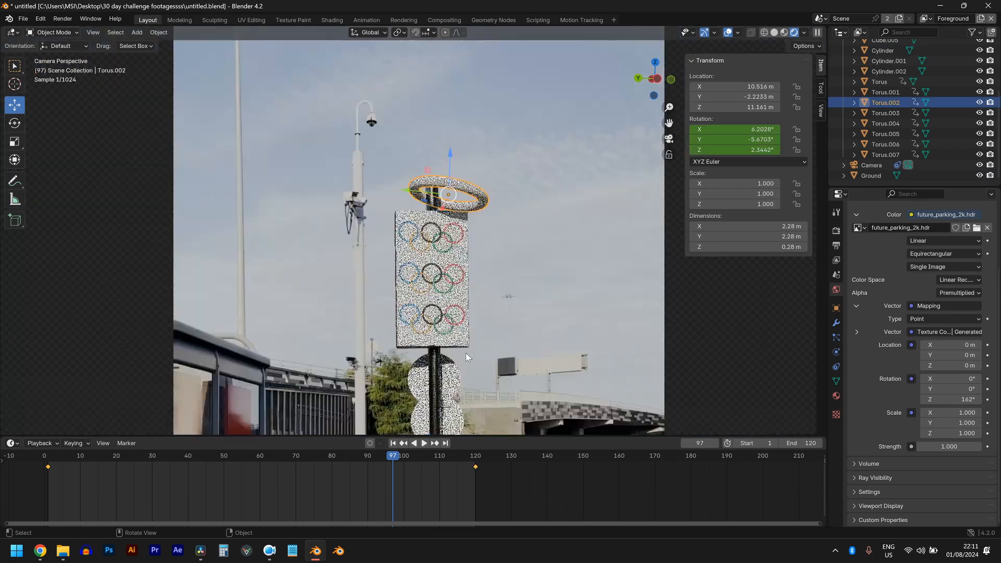
pyautogui.keyDown('shift'); pyautogui.moveTo(465, 353); pyautogui.dragTo(485, 157, button='middle'); pyautogui.keyUp('shift')
pyautogui.scroll(2, 489, 203)
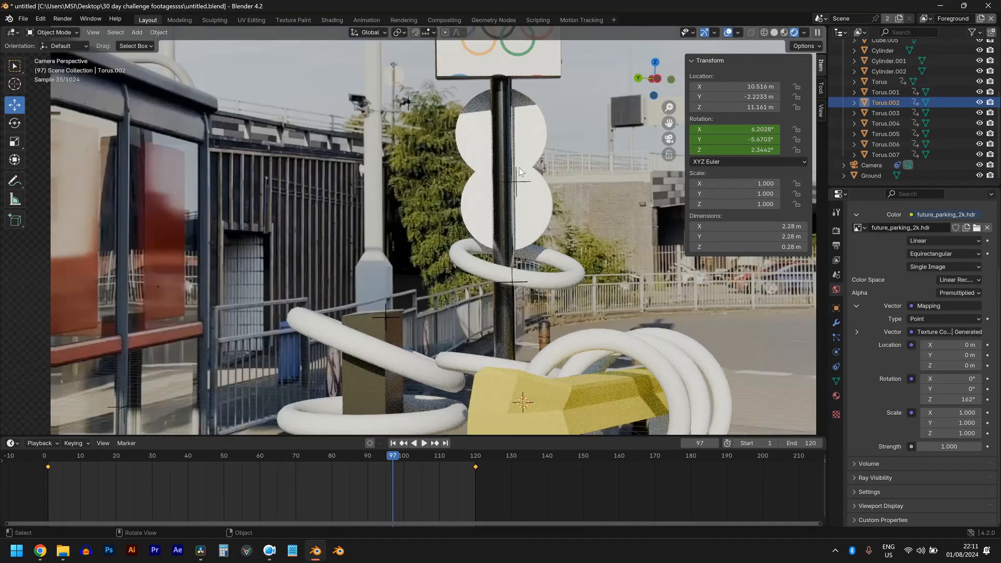
pyautogui.click(502, 135)
pyautogui.moveTo(503, 133); pyautogui.dragTo(507, 134)
pyautogui.hotkey('ctrl', 'z')
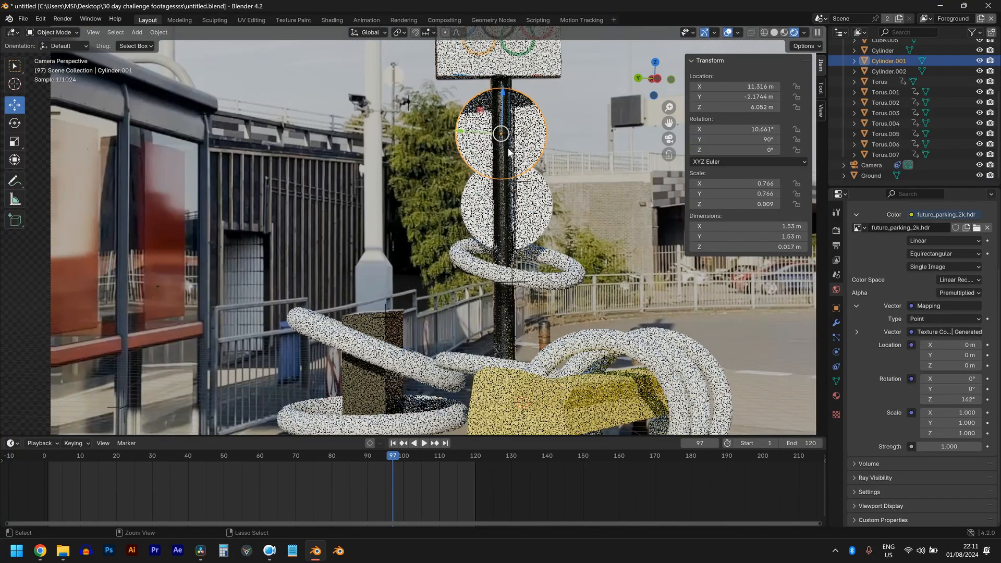
# - Make the pole cylinder a Shadow Catcher in its visibility settings
pyautogui.click(503, 213)
pyautogui.scroll(-3, 504, 211)
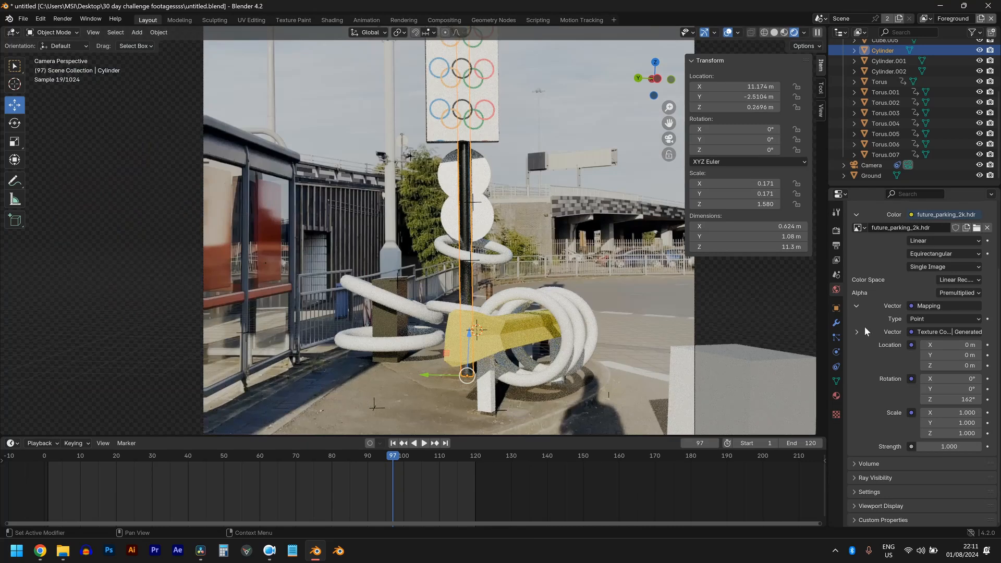
pyautogui.click(836, 309)
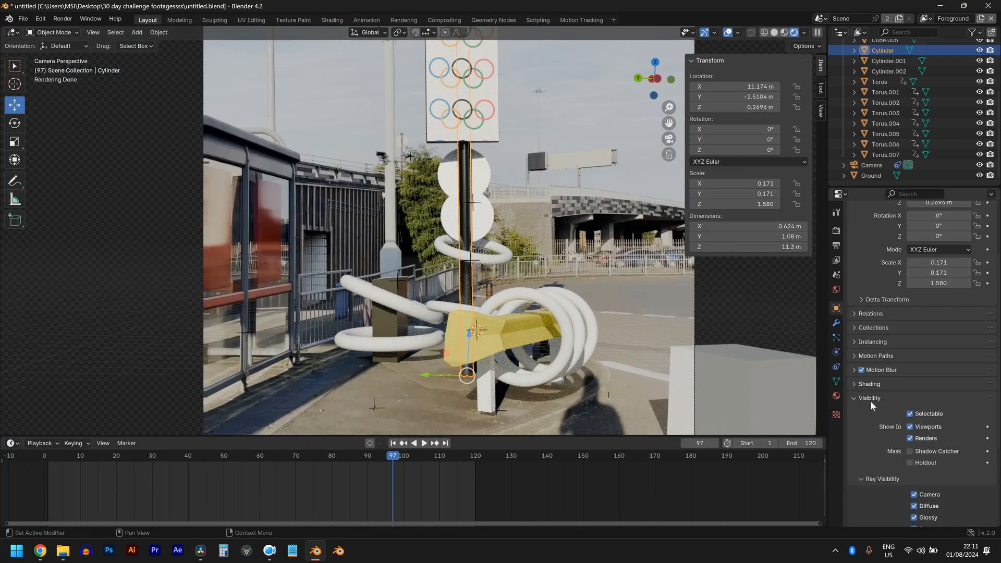
pyautogui.scroll(-2, 896, 420)
pyautogui.scroll(1, 897, 421)
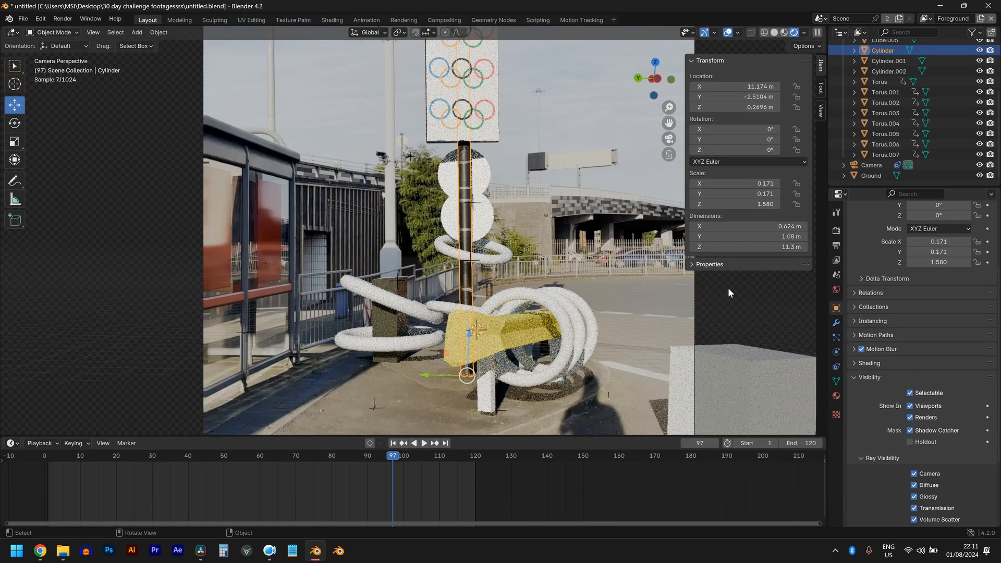
# - Raise the base color value of the dark box behind the rings to 0.137 and compare it with the filmed cabinet
pyautogui.scroll(2, 431, 280)
pyautogui.click(431, 280)
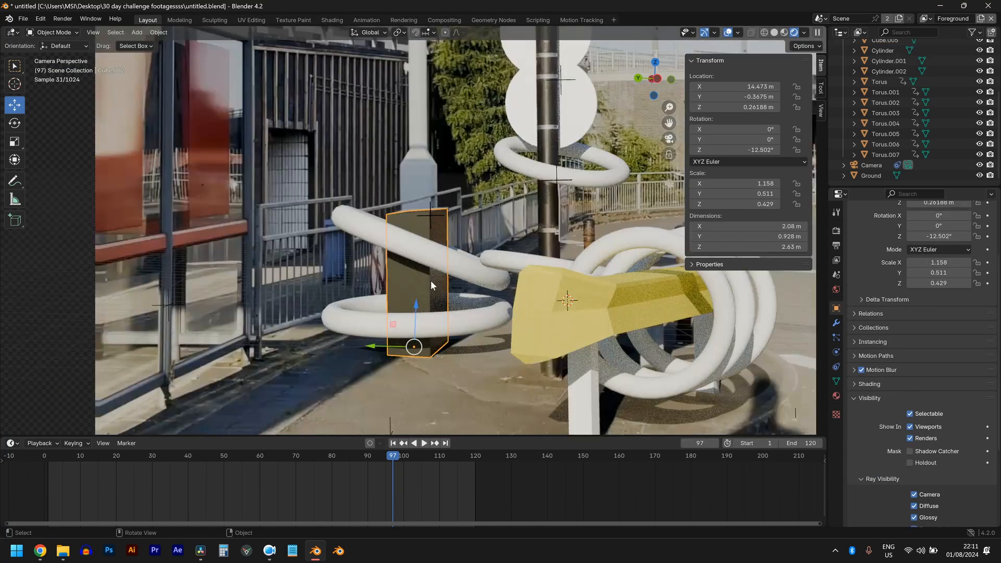
pyautogui.click(836, 396)
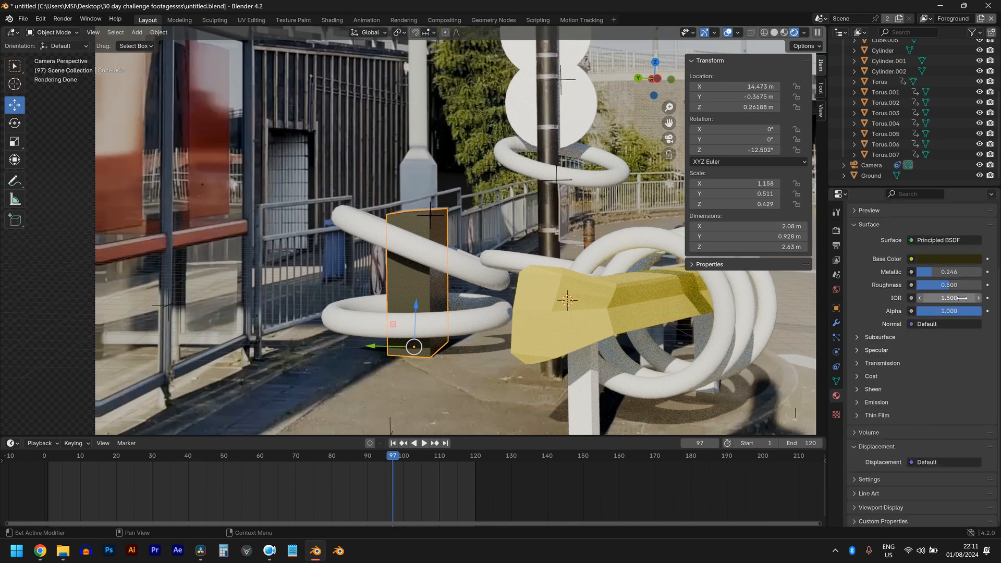
pyautogui.click(967, 257)
pyautogui.moveTo(973, 153); pyautogui.dragTo(974, 149)
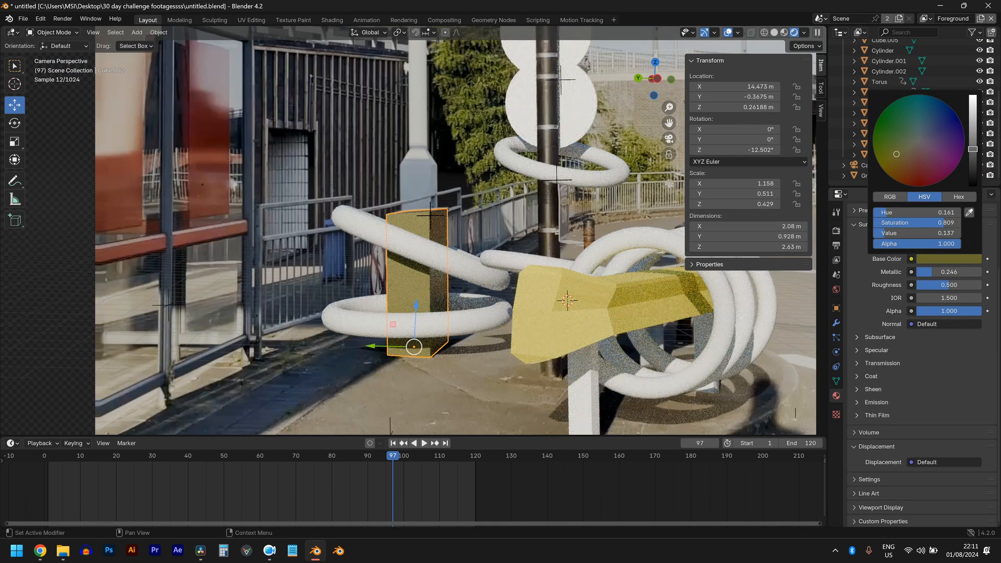
pyautogui.press('g')
pyautogui.rightClick(608, 245)
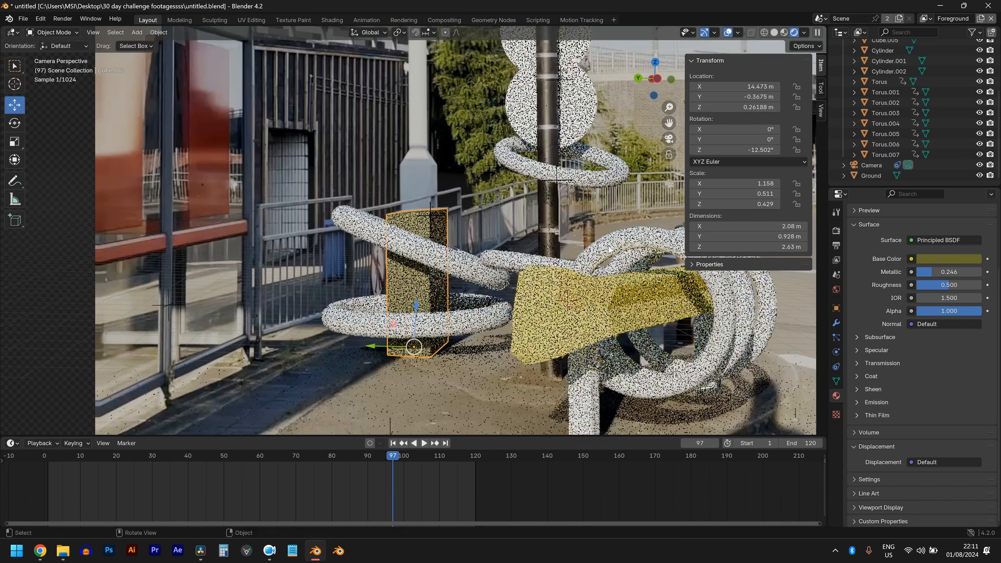
# - Lower the saturation of the box's base color to match the filmed cabinet, and make the box a Shadow Catcher
pyautogui.click(931, 259)
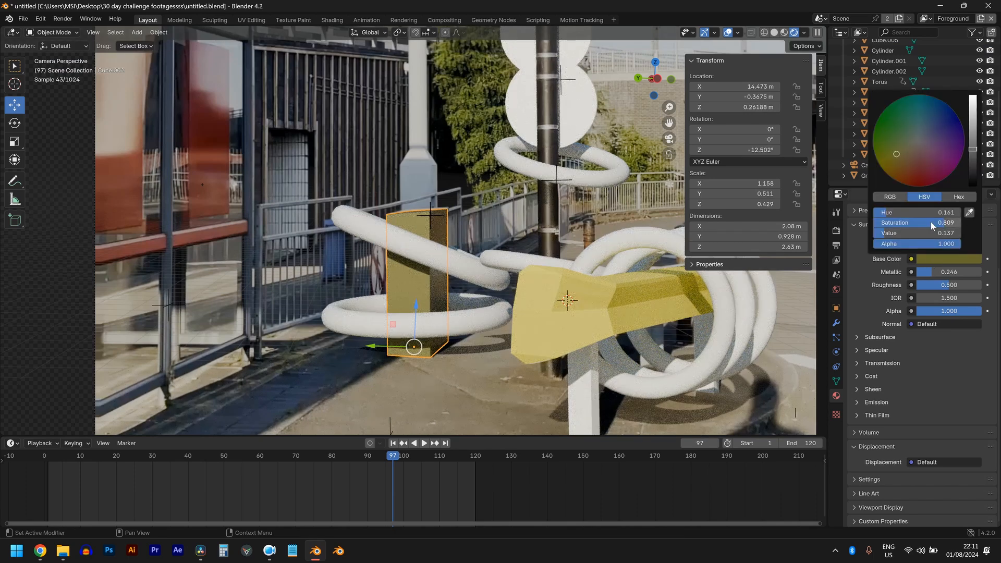
pyautogui.moveTo(931, 223); pyautogui.dragTo(894, 222)
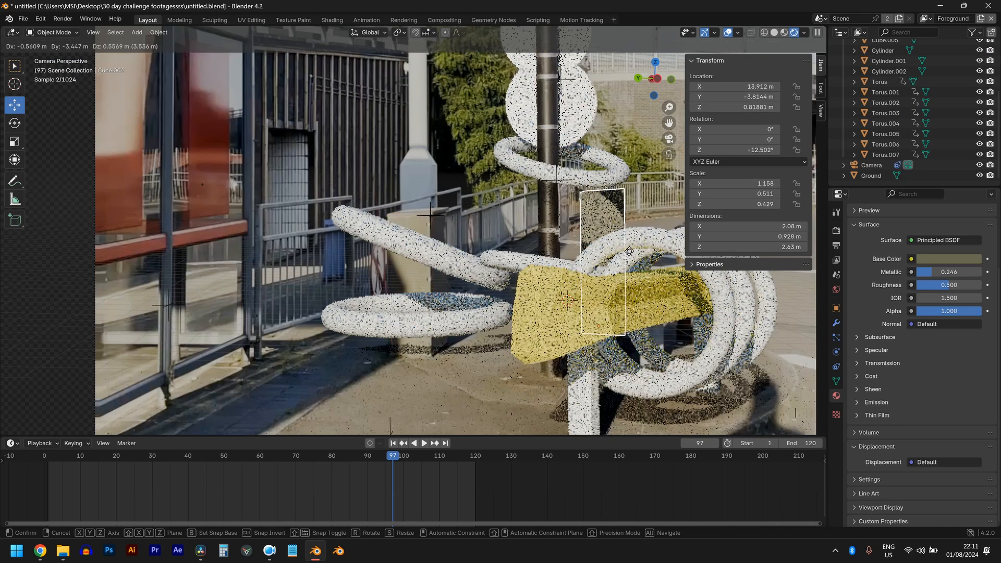
pyautogui.click(837, 308)
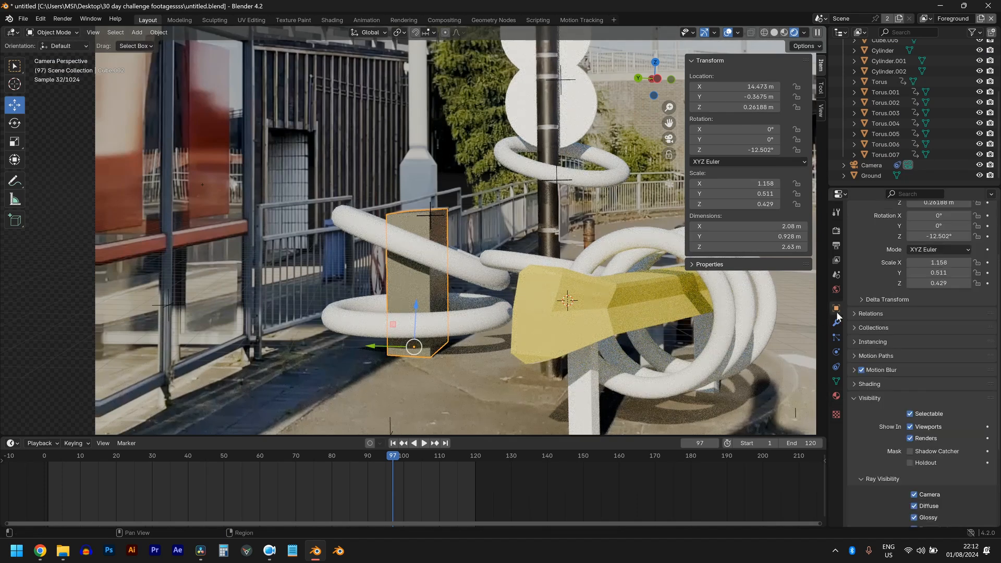
pyautogui.scroll(-3, 903, 398)
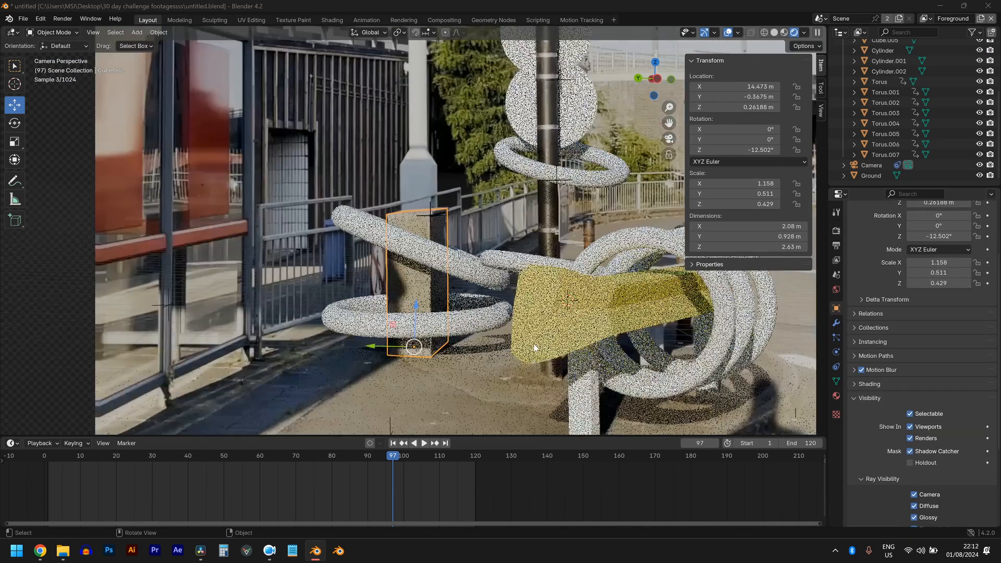
# - Compare the yellow barrier mesh with the filmed barrier behind it and lower its base color saturation to 0.740
pyautogui.click(564, 324)
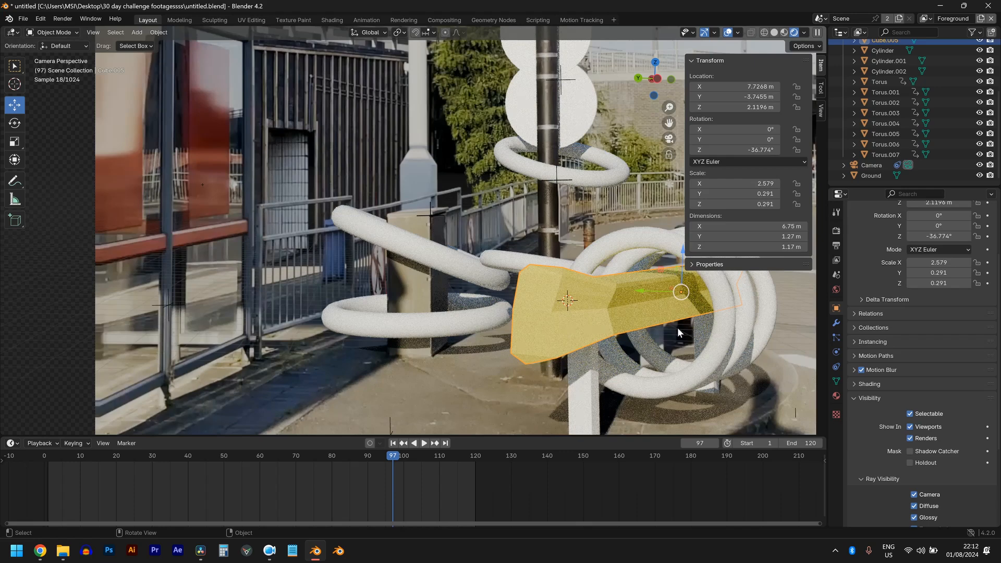
pyautogui.press('g')
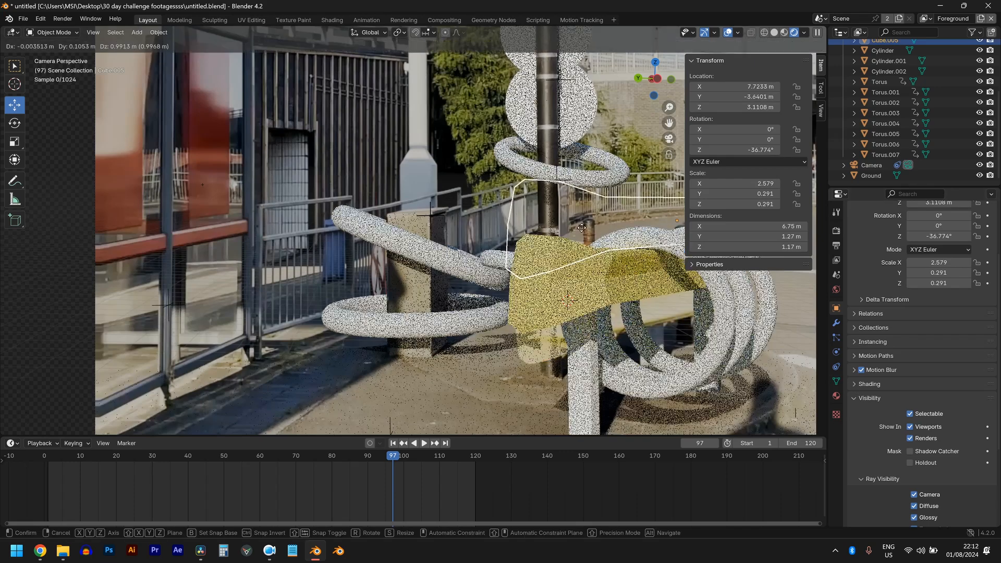
pyautogui.rightClick(583, 159)
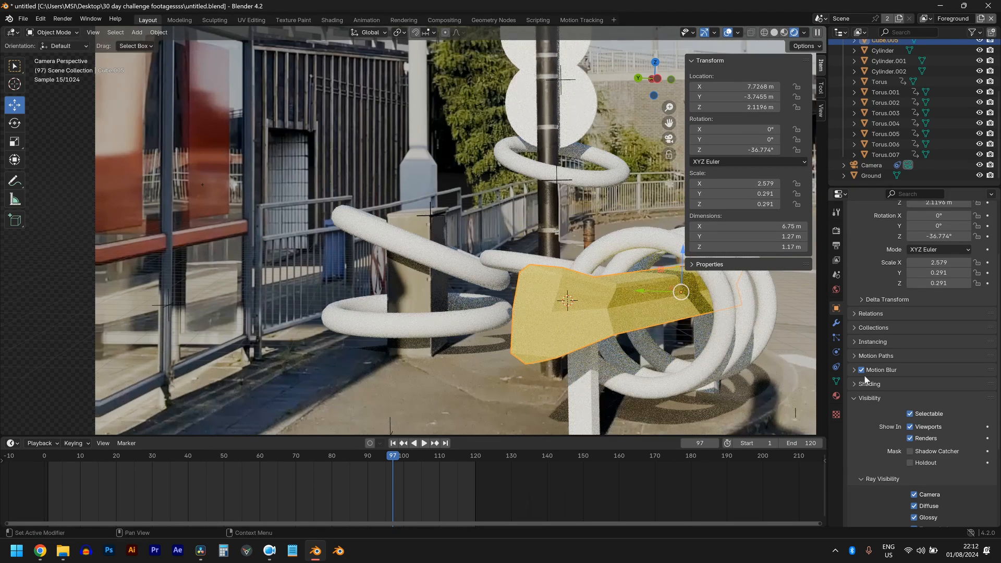
pyautogui.click(836, 396)
pyautogui.click(954, 260)
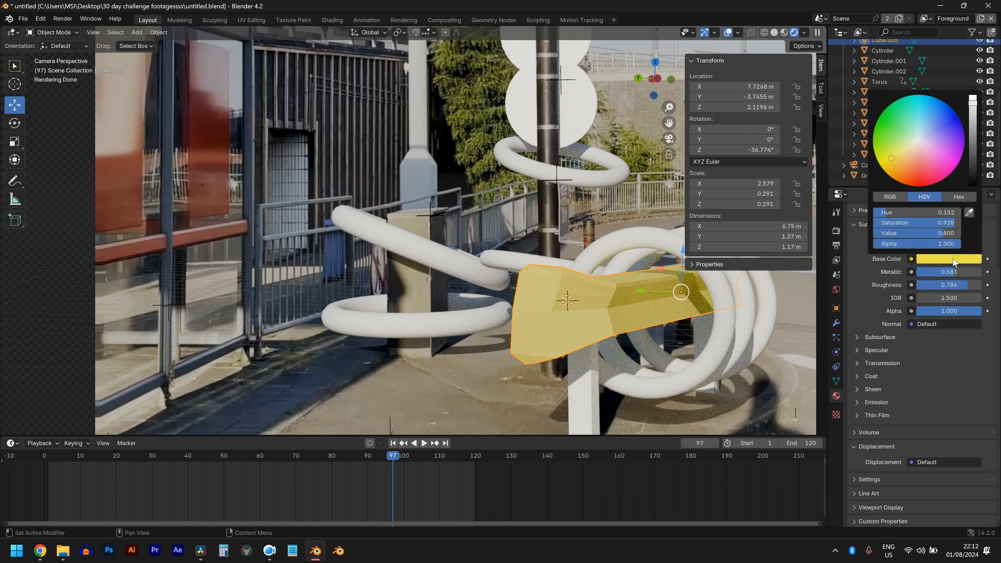
pyautogui.moveTo(958, 223); pyautogui.dragTo(945, 222)
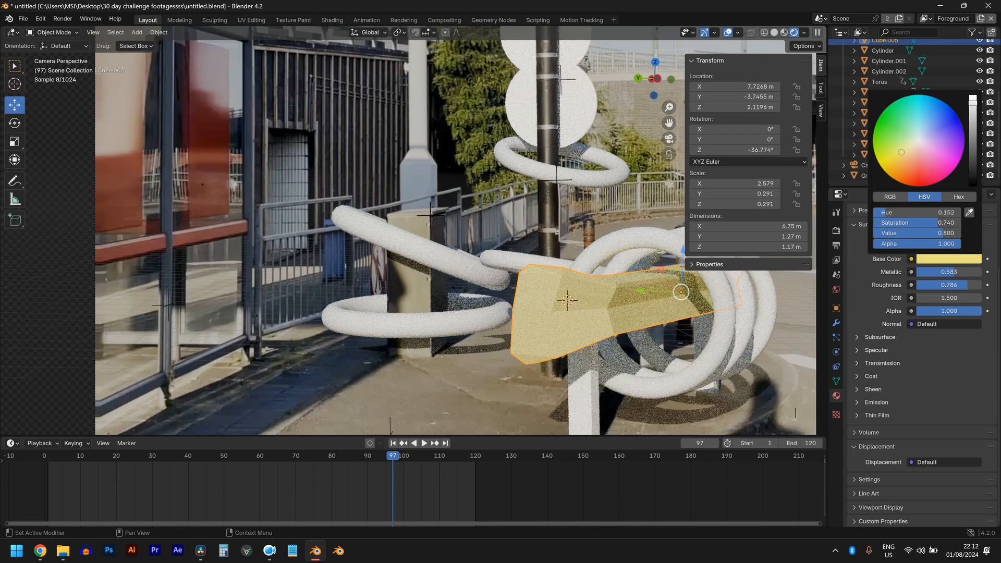
pyautogui.press('g')
pyautogui.rightClick(601, 232)
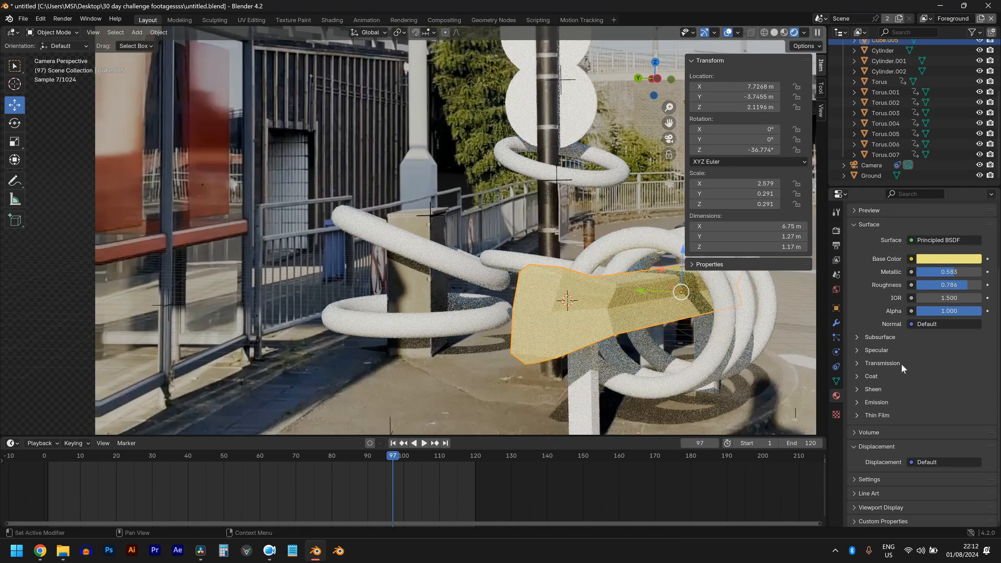
# - Brighten the yellow barrier's base color and make the barrier a Shadow Catcher
pyautogui.click(929, 261)
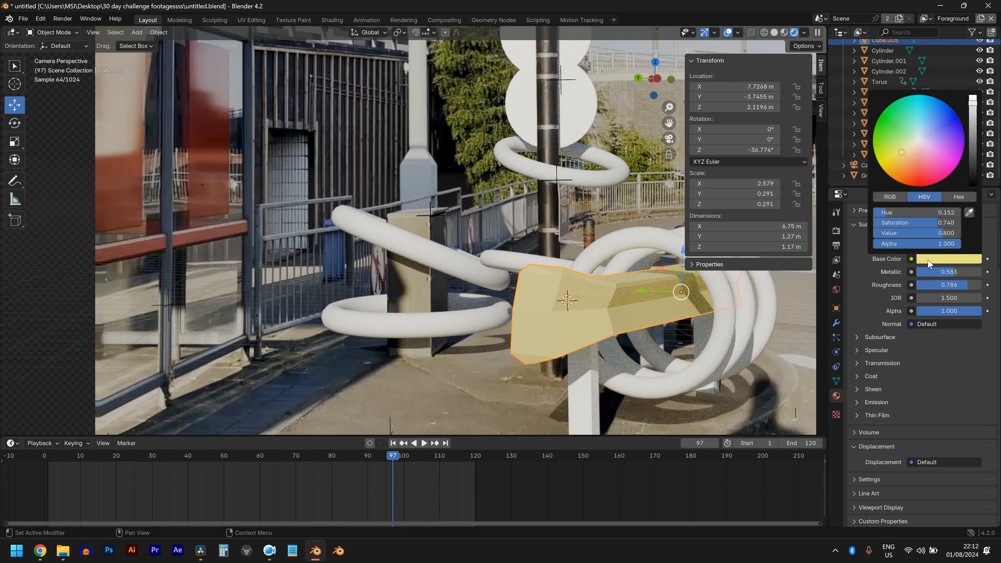
pyautogui.moveTo(974, 106); pyautogui.dragTo(973, 95)
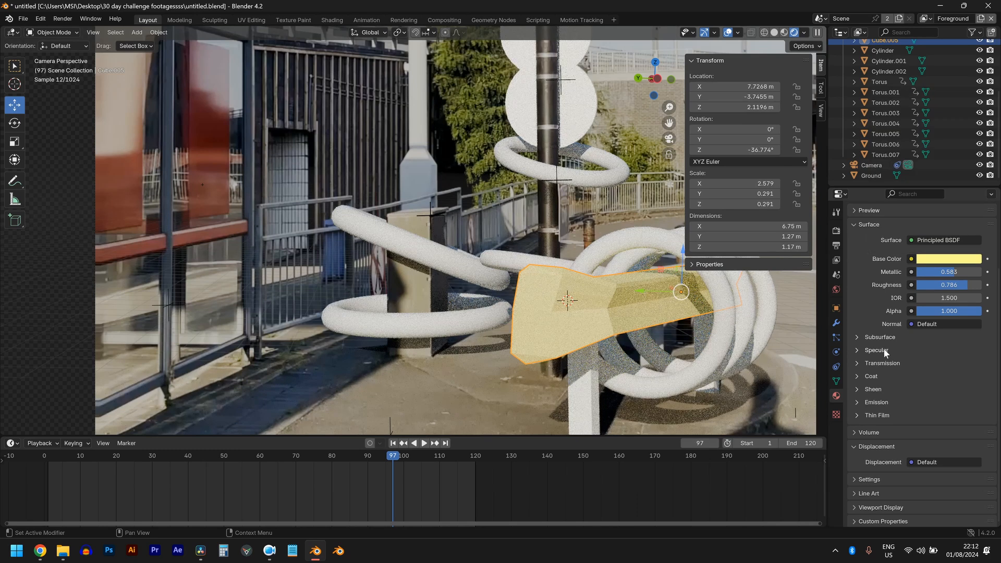
pyautogui.click(838, 308)
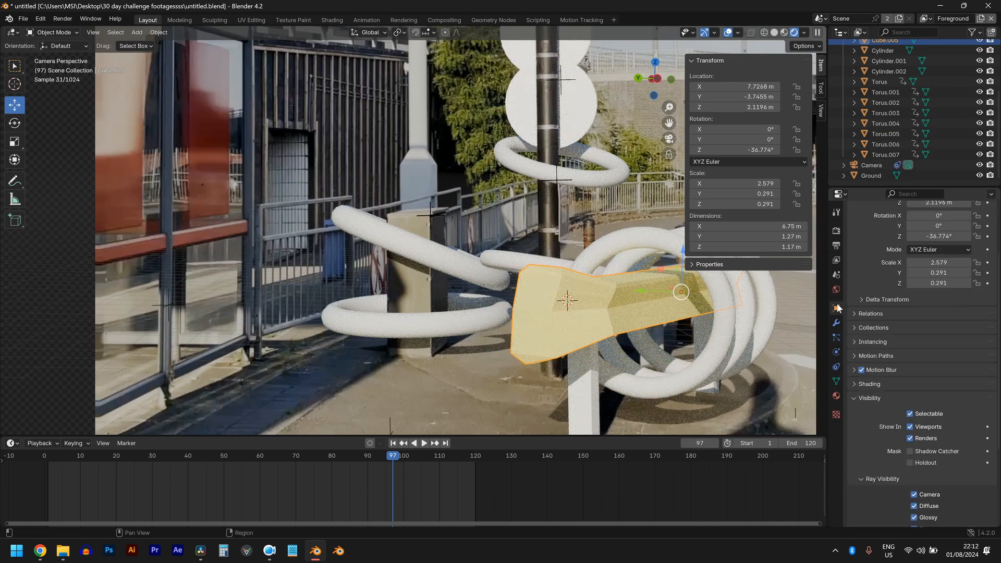
pyautogui.click(910, 451)
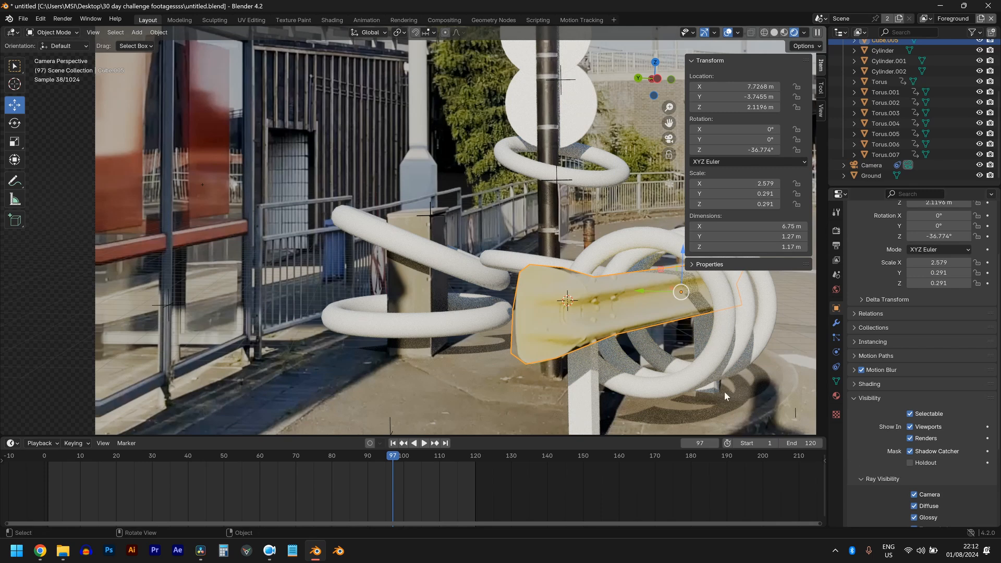
# - Examine the shadows the rings cast on the yellow barrier, temporarily shifting the front ring to see how its shadow responds
pyautogui.click(647, 358)
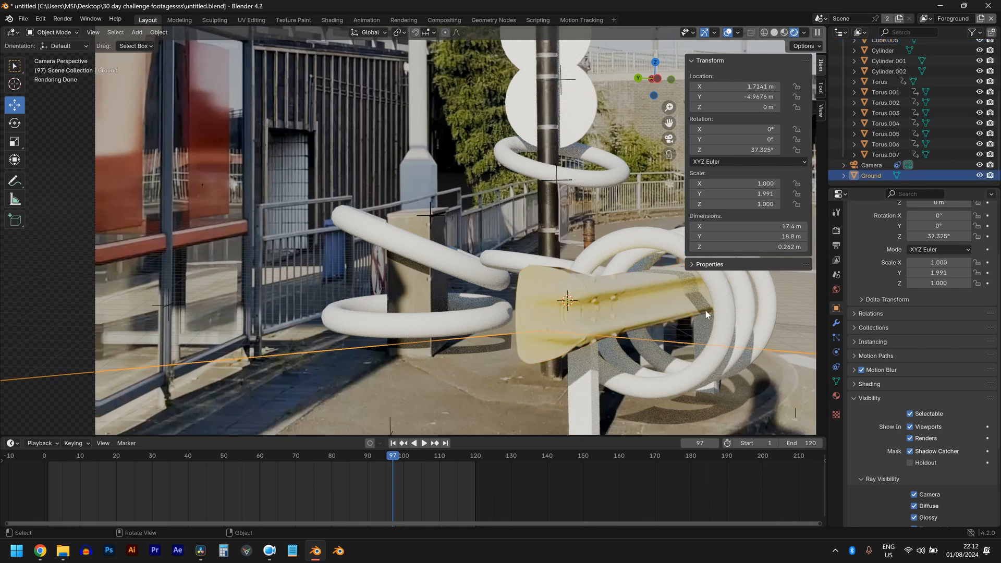
pyautogui.scroll(1, 693, 321)
pyautogui.keyDown('shift'); pyautogui.moveTo(693, 323); pyautogui.dragTo(537, 337, button='middle'); pyautogui.keyUp('shift')
pyautogui.scroll(-1, 538, 337)
pyautogui.scroll(2, 538, 338)
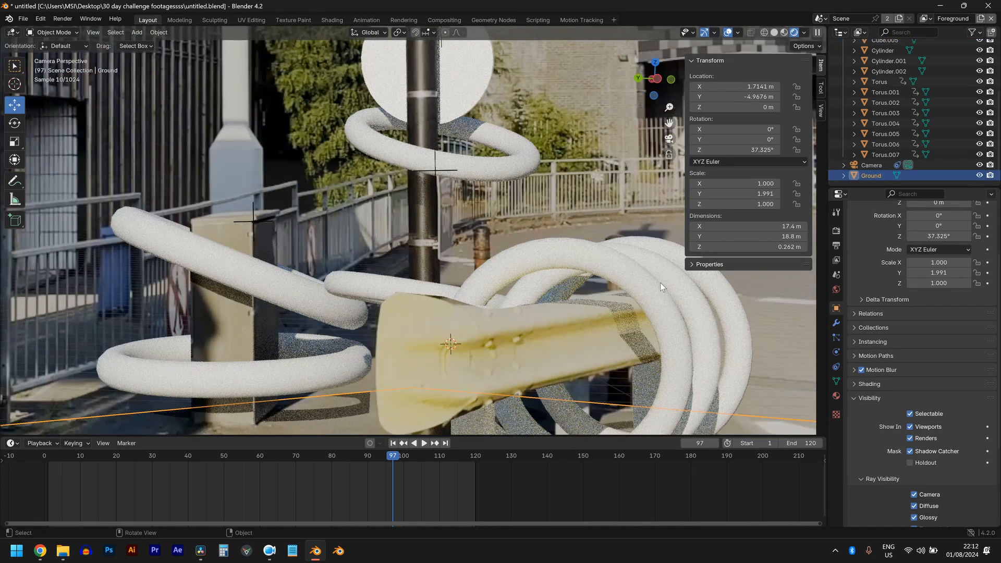
pyautogui.click(664, 315)
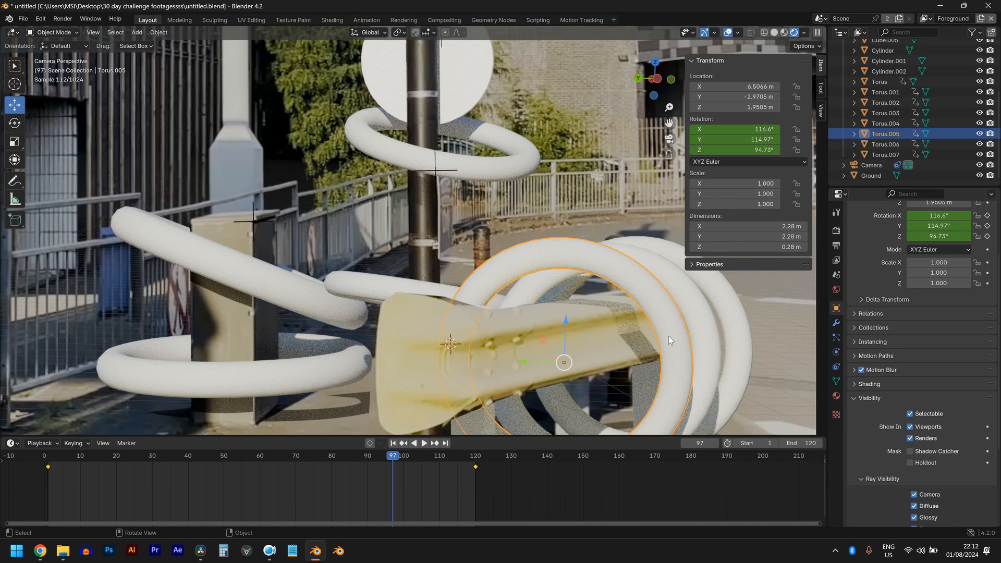
pyautogui.press('g')
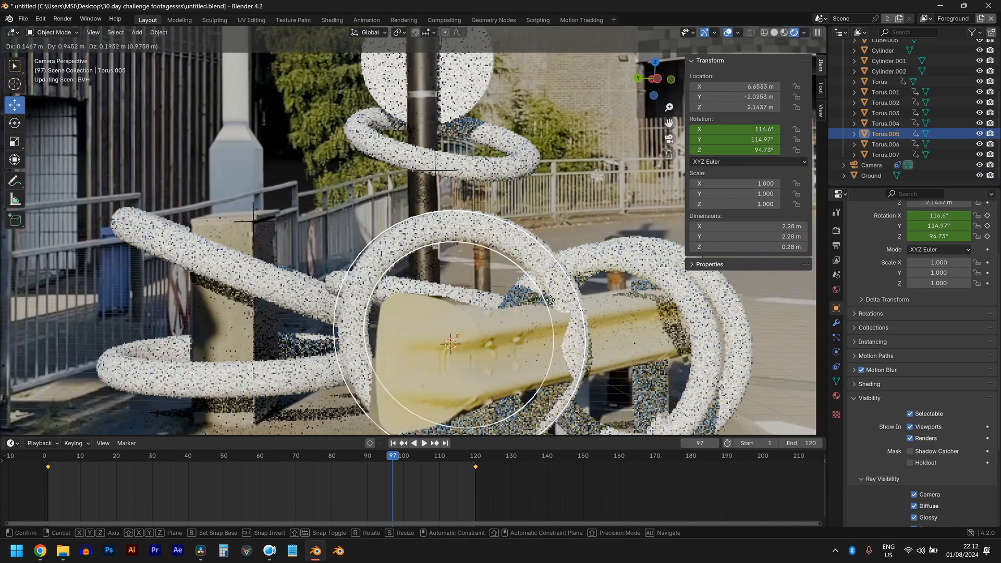
pyautogui.rightClick(554, 301)
pyautogui.scroll(-2, 554, 301)
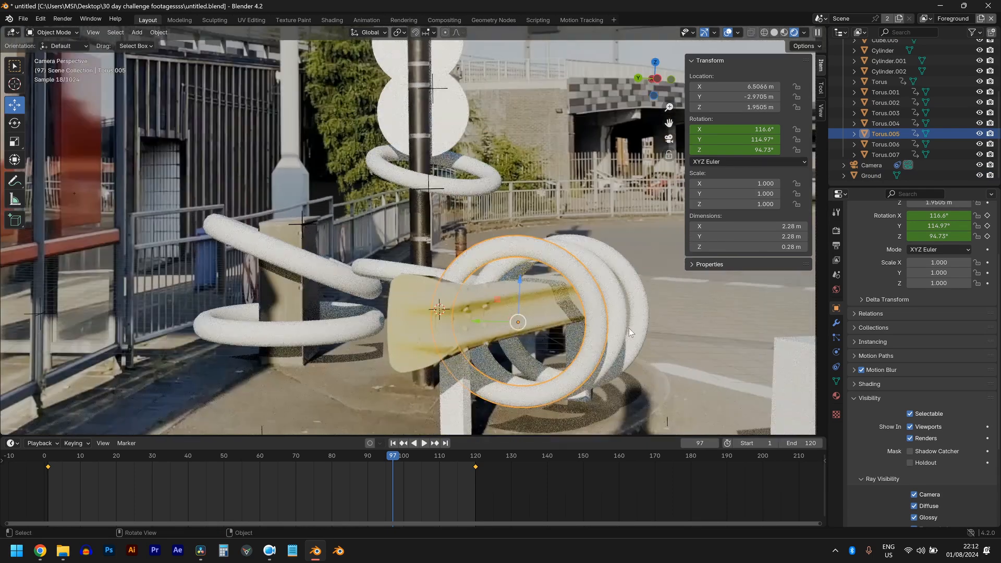
pyautogui.scroll(4, 586, 371)
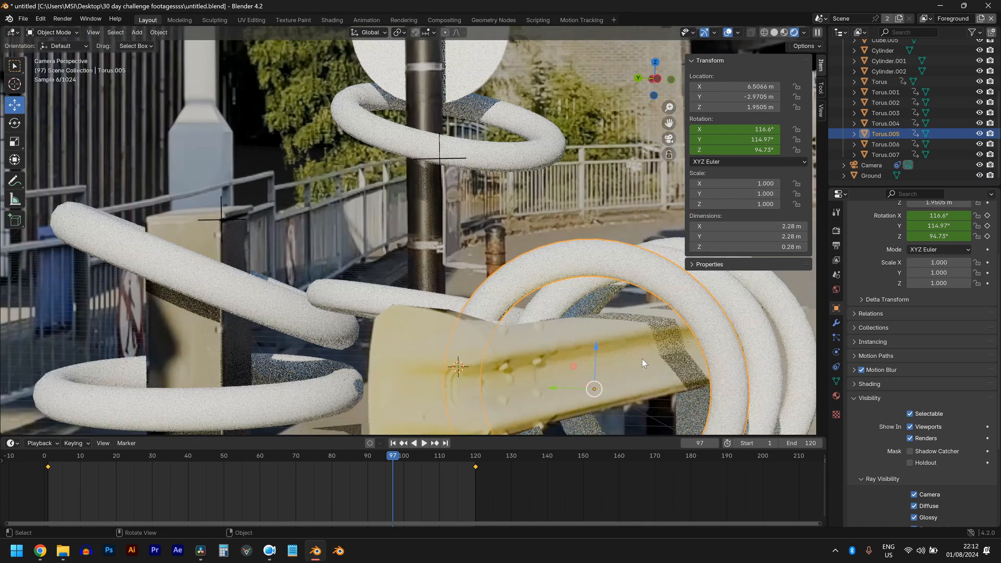
pyautogui.click(650, 360)
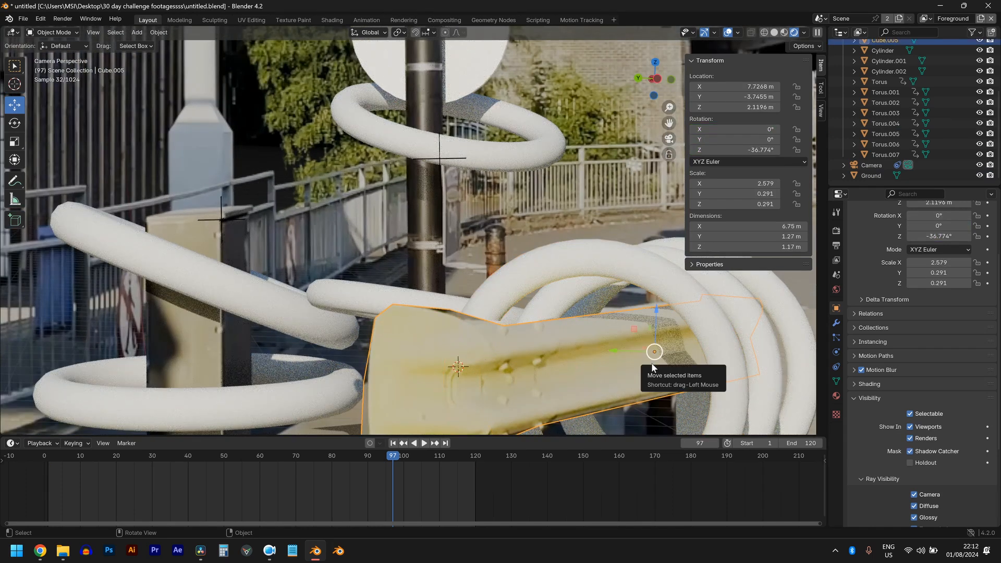
# - Examine the yellow barrier mesh's edges in Edit Mode against the filmed barrier and the ring shadows falling on it
pyautogui.press('Tab')
pyautogui.press('Tab')
pyautogui.scroll(2, 687, 395)
pyautogui.press('Tab')
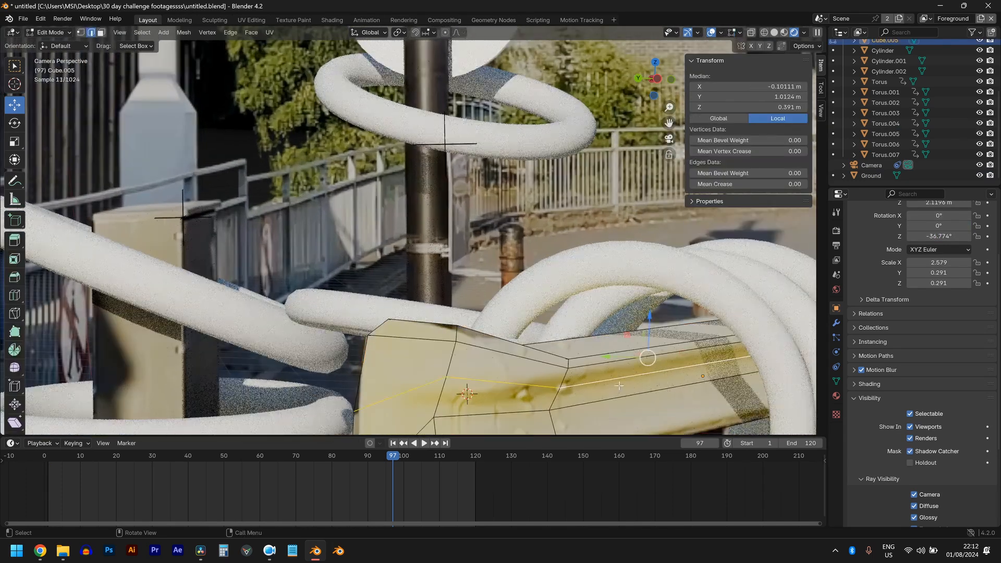
pyautogui.scroll(1, 619, 386)
pyautogui.keyDown('shift'); pyautogui.moveTo(760, 370); pyautogui.dragTo(625, 296, button='middle'); pyautogui.keyUp('shift')
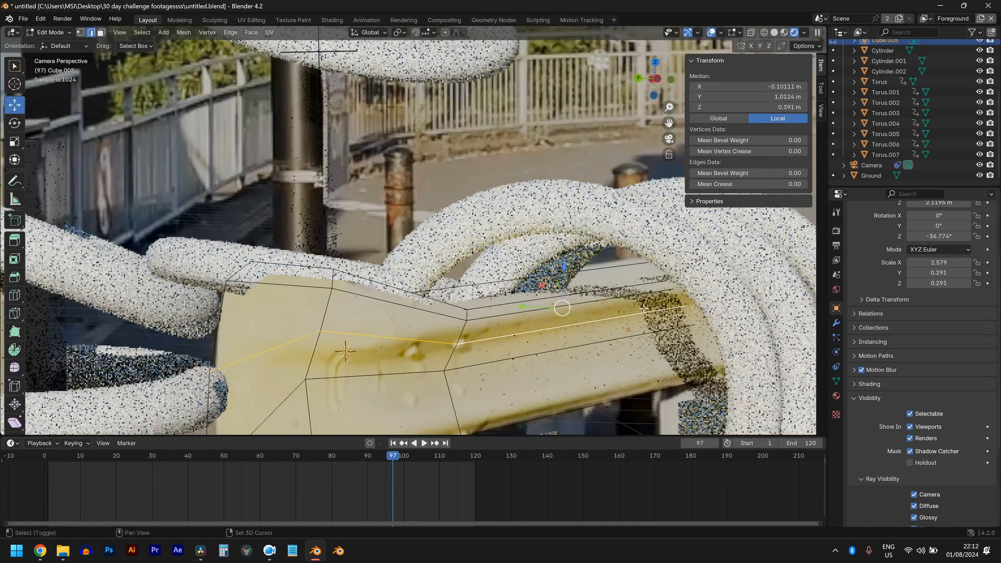
pyautogui.scroll(-4, 659, 364)
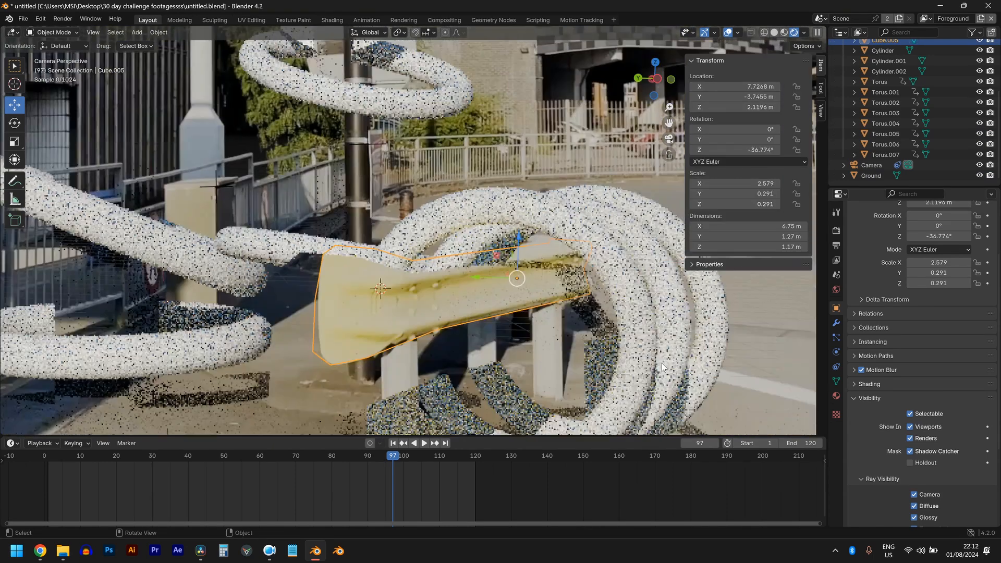
pyautogui.press('Tab')
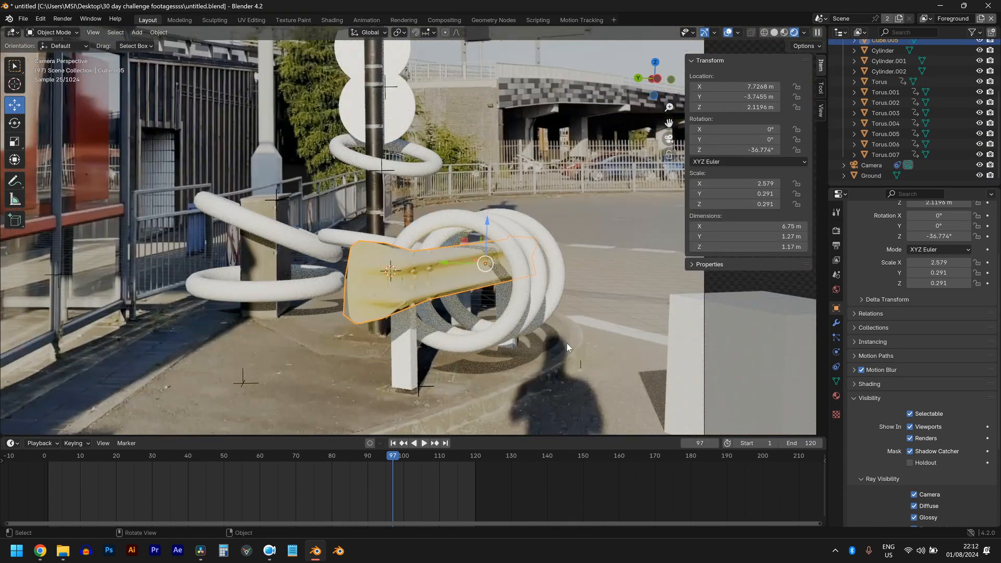
# - Make the front and rear posts beneath the yellow barrier Shadow Catchers
pyautogui.click(416, 365)
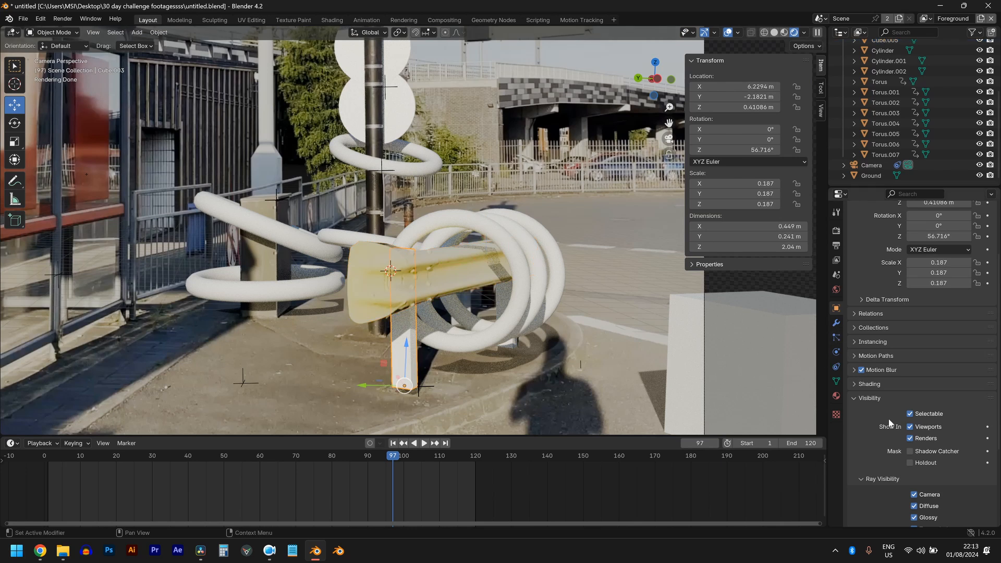
pyautogui.scroll(-3, 909, 389)
pyautogui.click(910, 390)
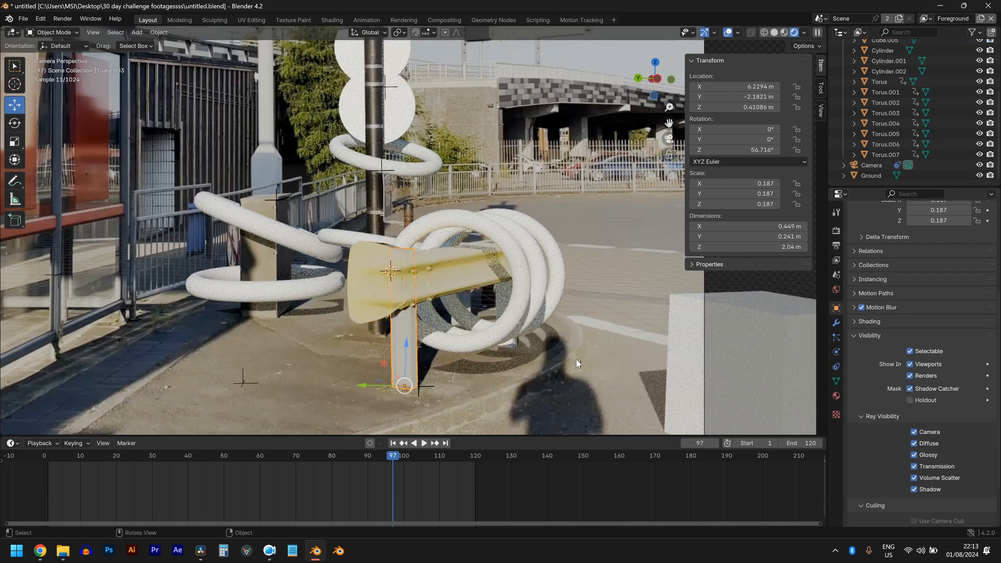
pyautogui.click(514, 343)
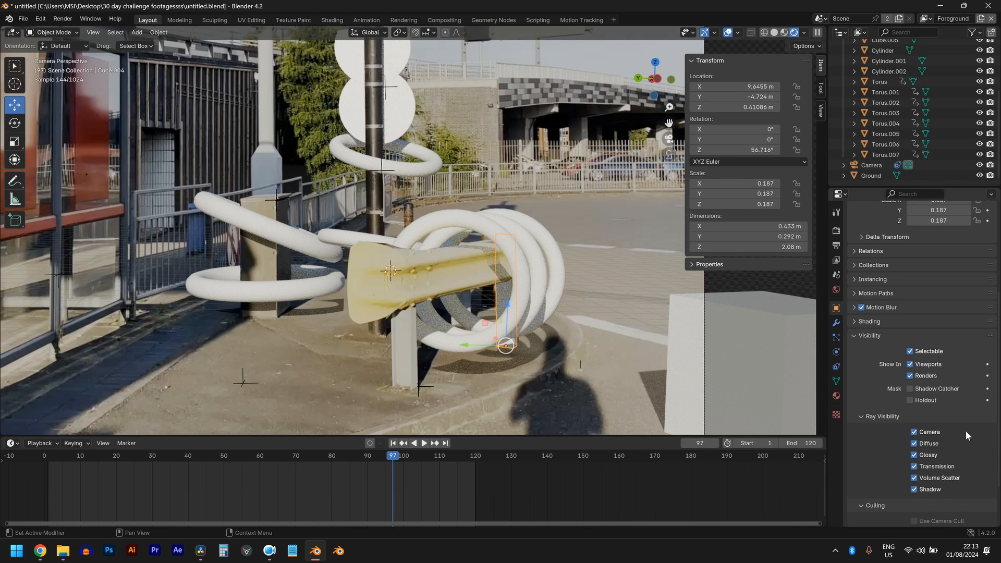
pyautogui.click(911, 390)
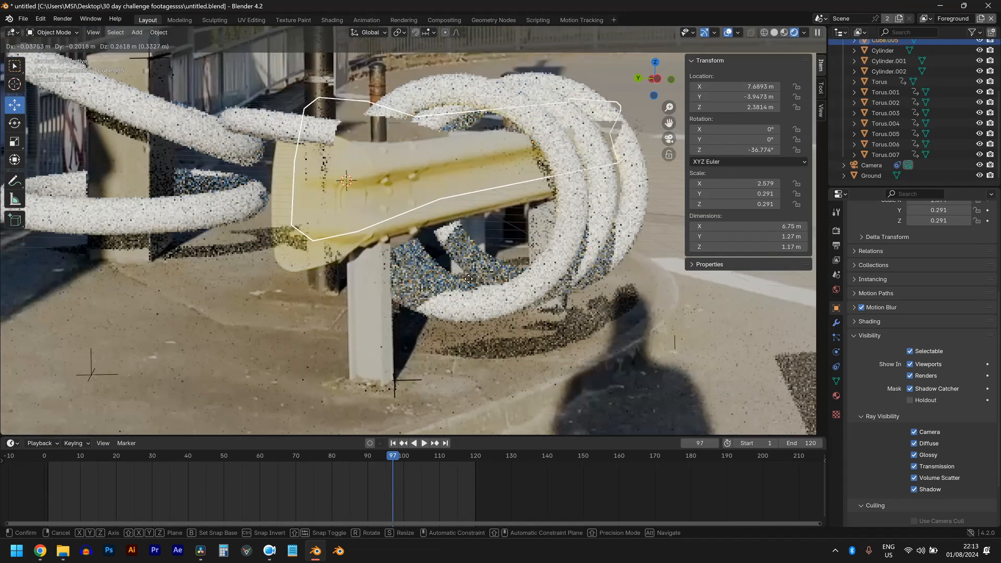
# - Disable the yellow barrier's Shadow ray visibility, leaving its position as it was, and deselect it
pyautogui.click(450, 307)
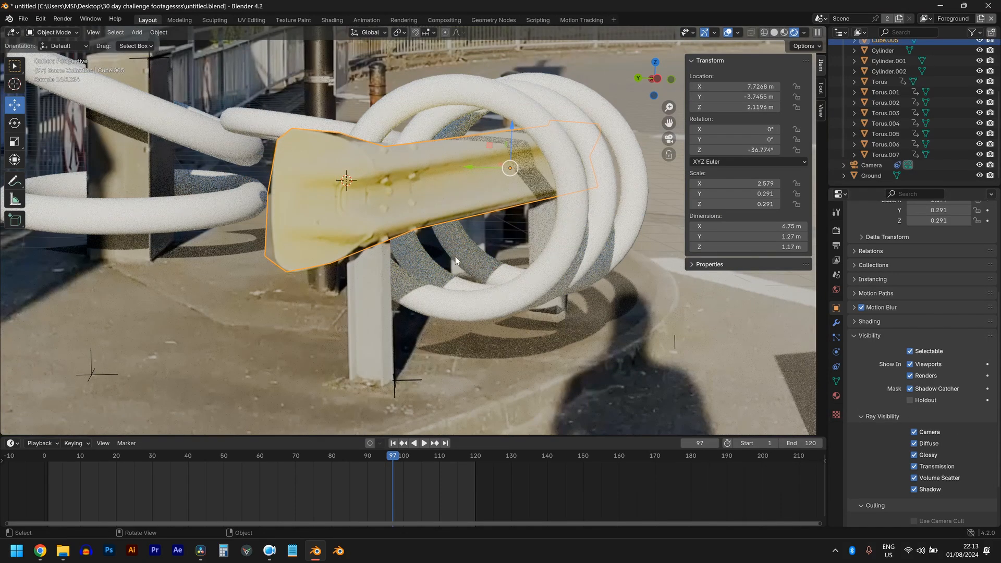
pyautogui.click(914, 489)
pyautogui.scroll(-4, 469, 271)
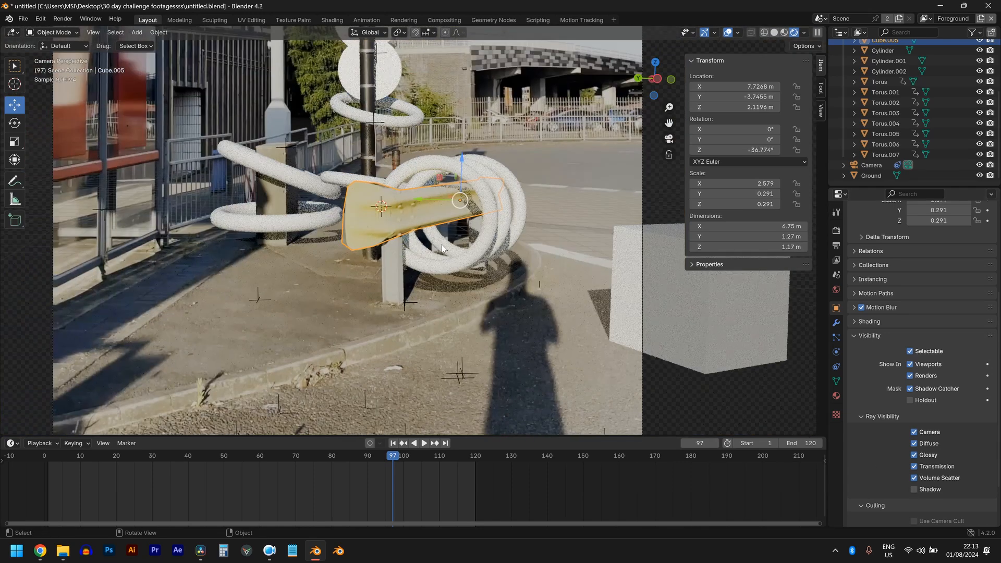
pyautogui.scroll(3, 509, 189)
pyautogui.scroll(-1, 515, 188)
pyautogui.scroll(-1, 514, 189)
pyautogui.click(539, 165)
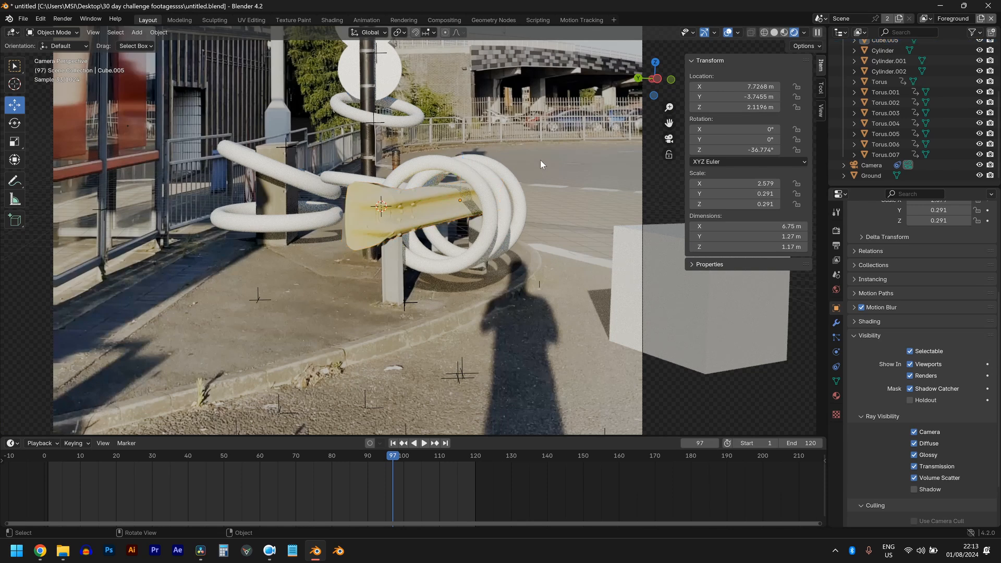
# - Inspect the shadows around the box, temporarily moving the lower ring that encircles it
pyautogui.scroll(3, 315, 261)
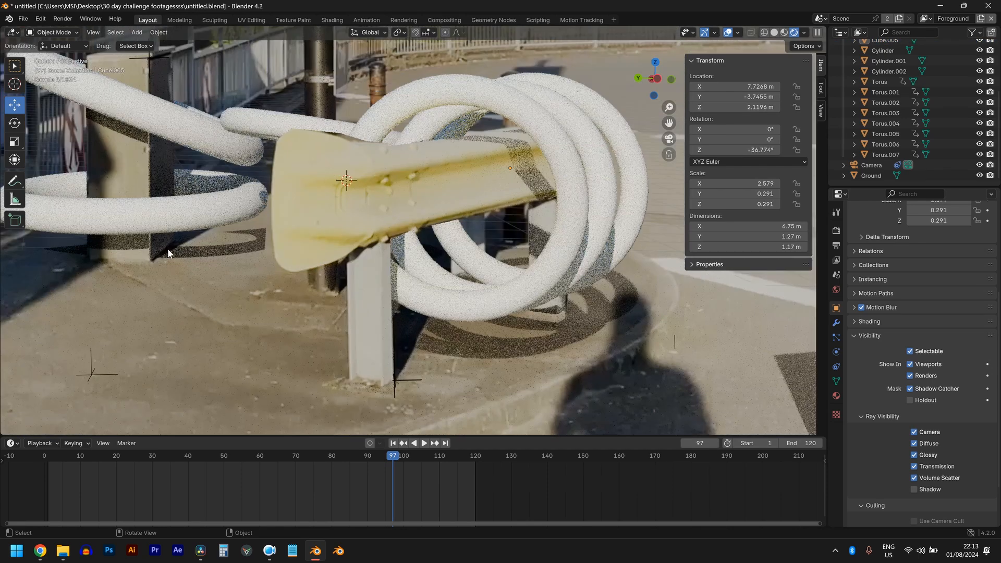
pyautogui.click(150, 256)
pyautogui.click(188, 221)
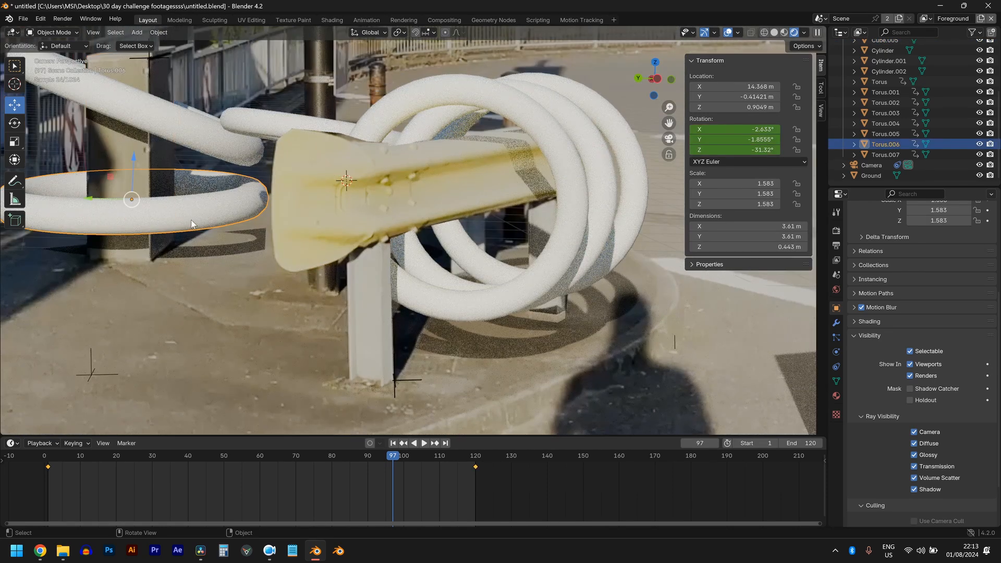
pyautogui.press('g')
pyautogui.rightClick(200, 236)
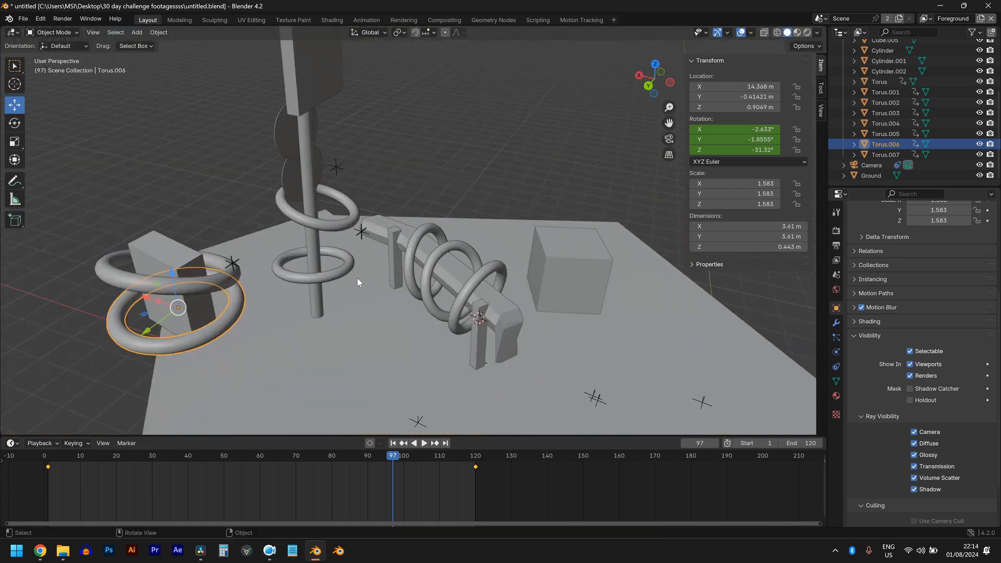
# - Duplicate the ring at the top of the pole in top view, offsetting the copy about -5.58 m in X and 1.77 m in Y
pyautogui.scroll(-4, 352, 282)
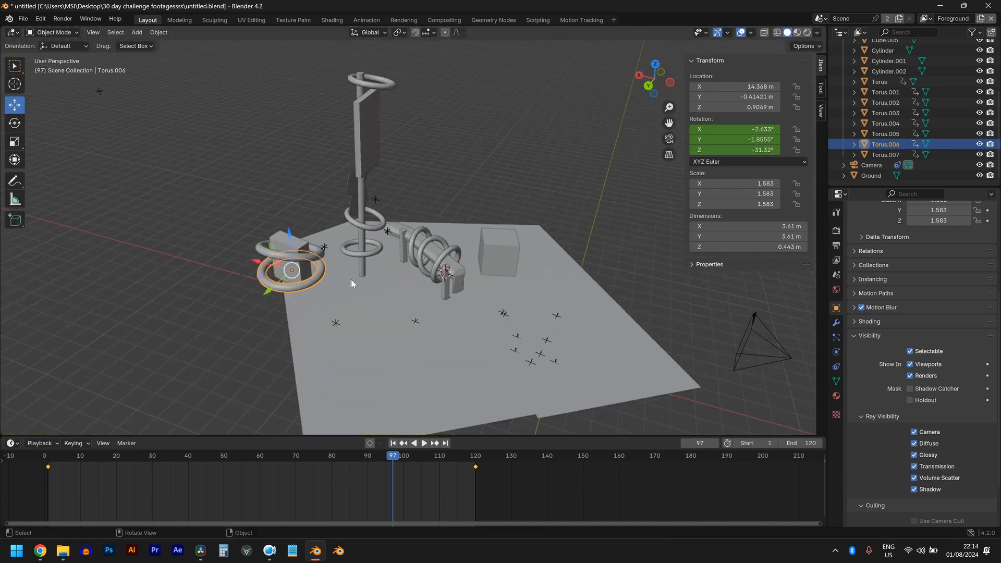
pyautogui.press('KP_7')
pyautogui.scroll(-3, 355, 282)
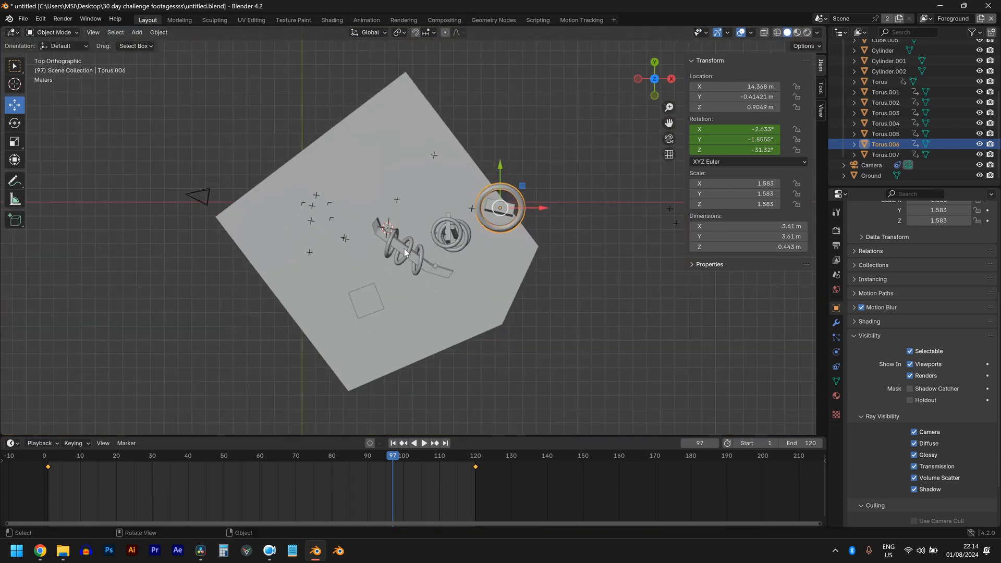
pyautogui.click(491, 227)
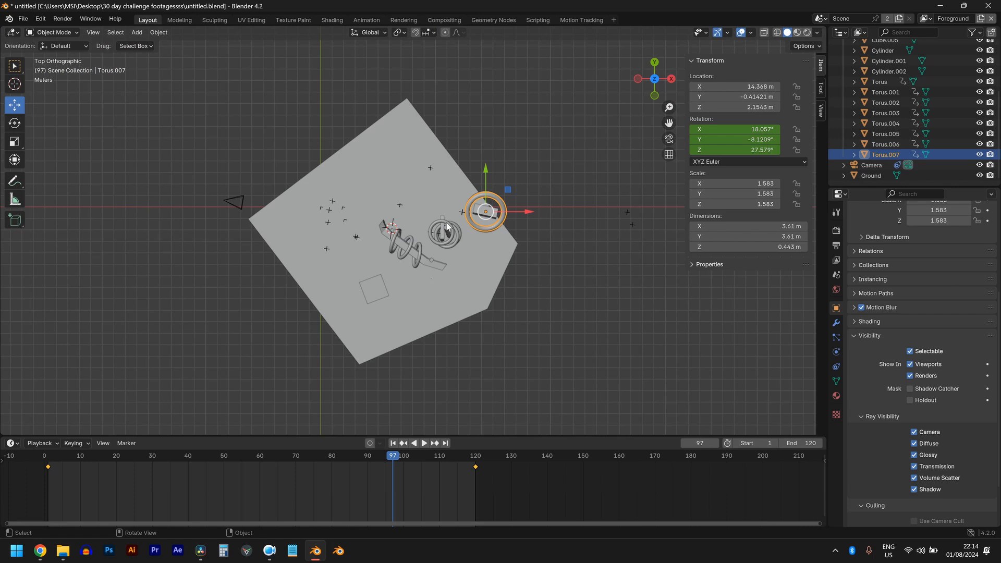
pyautogui.click(447, 223)
pyautogui.hotkey('shift', 'd')
pyautogui.click(430, 262)
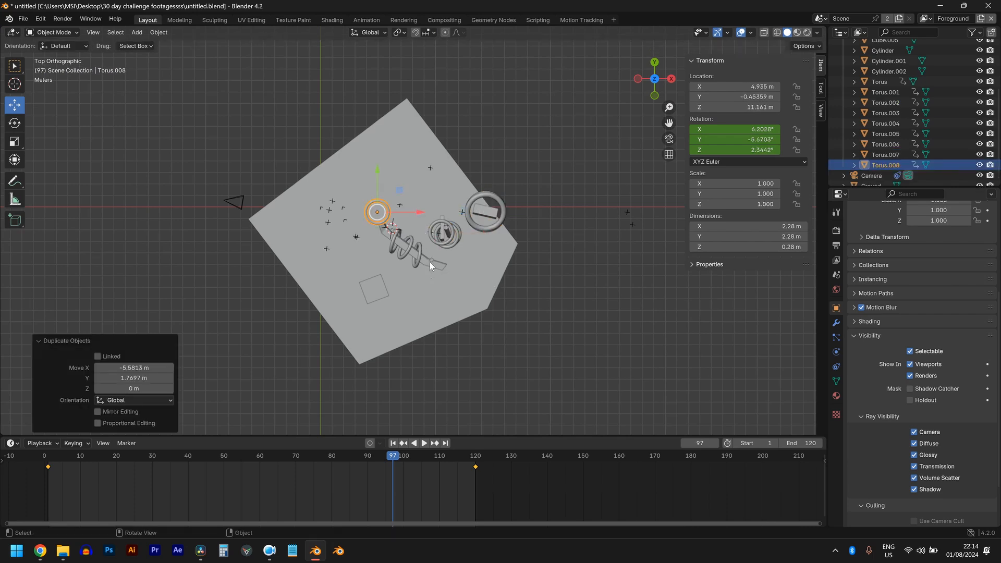
# - Reset the duplicated ring's rotation to 0° on all axes and remove its rotation keyframes
pyautogui.press('KP_Decimal')
pyautogui.moveTo(435, 297); pyautogui.dragTo(532, 236, button='middle')
pyautogui.hotkey('alt', 'r')
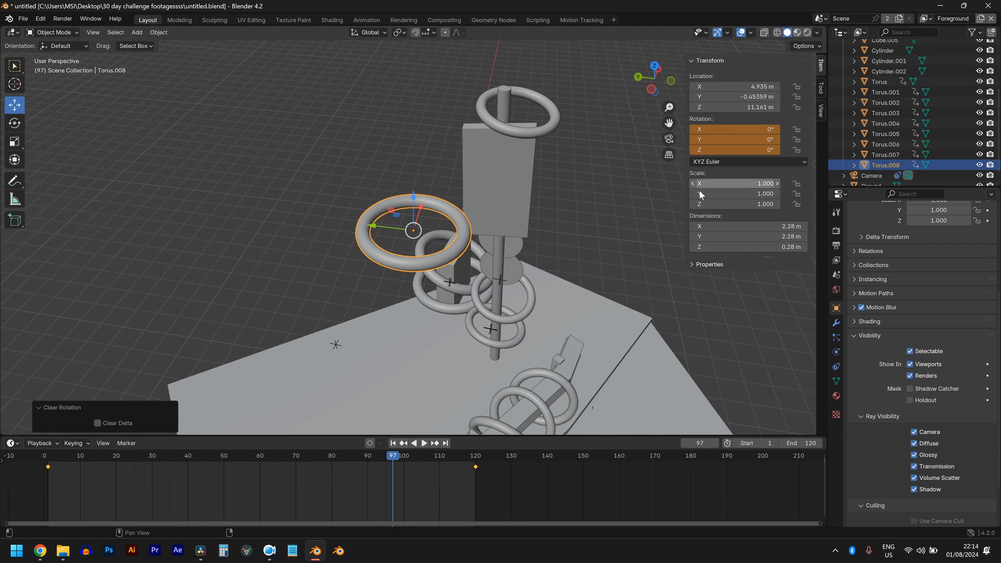
pyautogui.rightClick(725, 140)
pyautogui.click(726, 162)
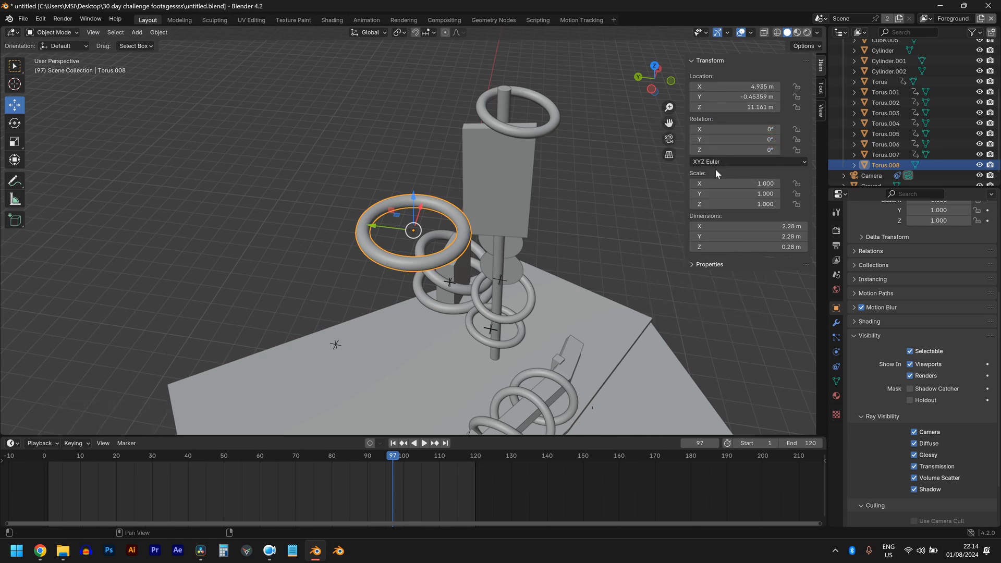
# - Rotate the duplicated ring 90° around the global Y axis and check it through the camera
pyautogui.scroll(3, 477, 230)
pyautogui.moveTo(476, 230); pyautogui.dragTo(409, 262, button='middle')
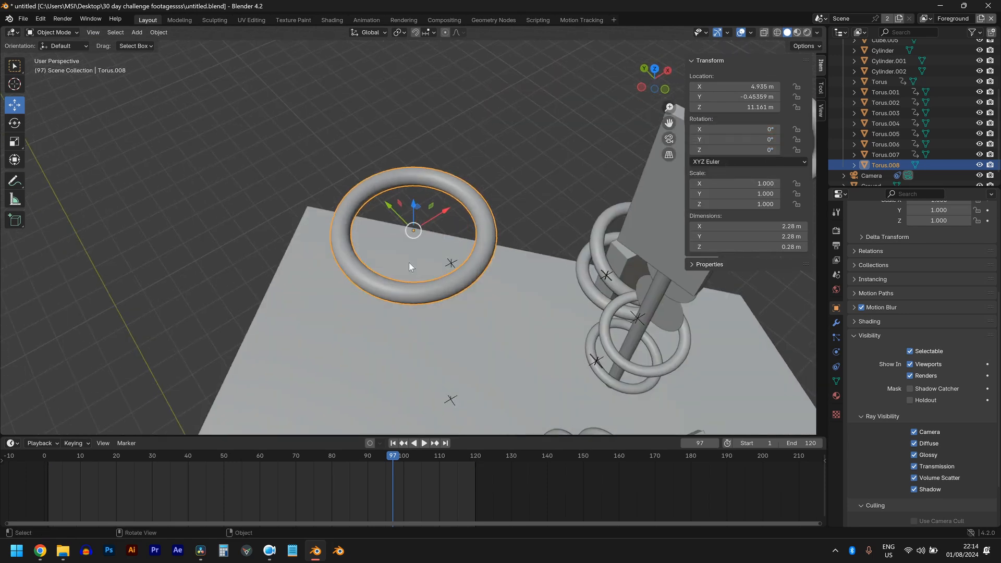
pyautogui.press('r')
pyautogui.press('x')
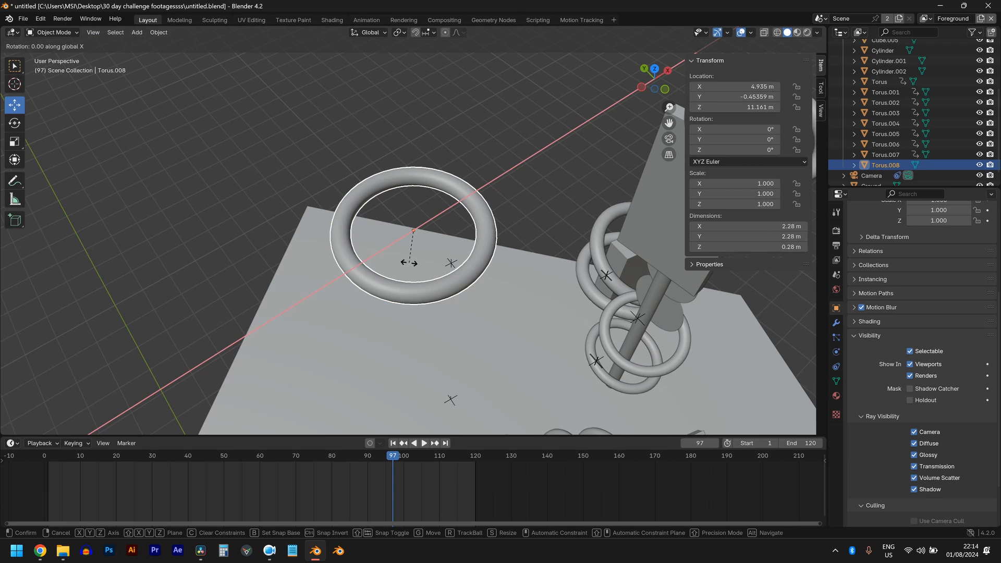
pyautogui.write('y90')
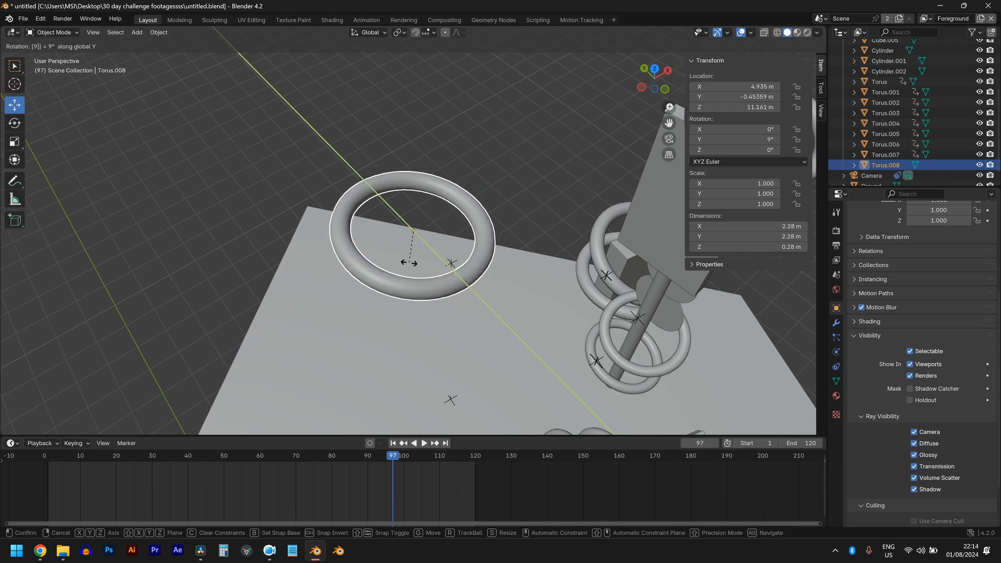
pyautogui.press('Return')
pyautogui.press('KP_0')
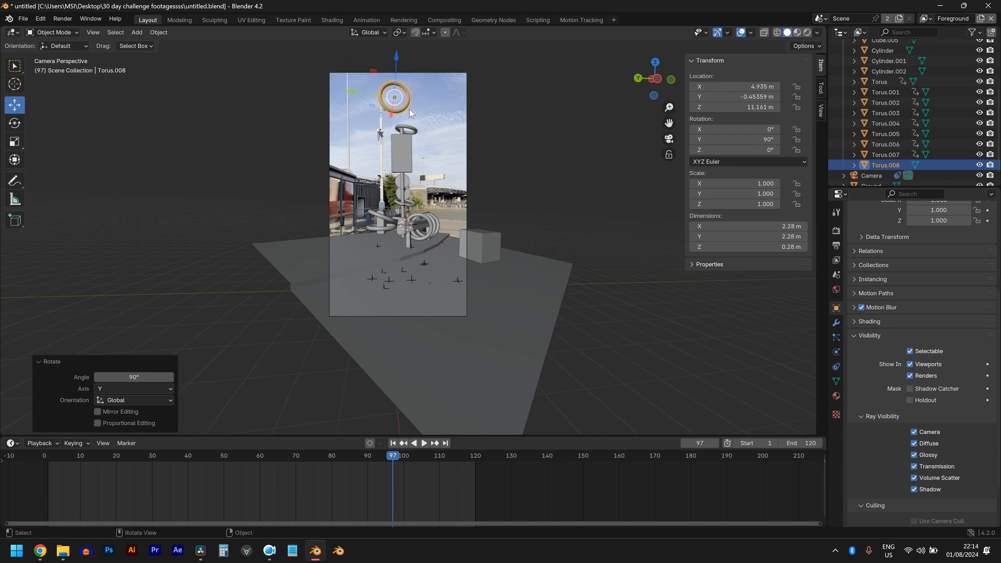
# - Duplicate the upright ring in left orthographic view, placing the copy about 1.3 m along negative Y
pyautogui.press('KP_1')
pyautogui.moveTo(588, 229); pyautogui.dragTo(521, 264, button='middle')
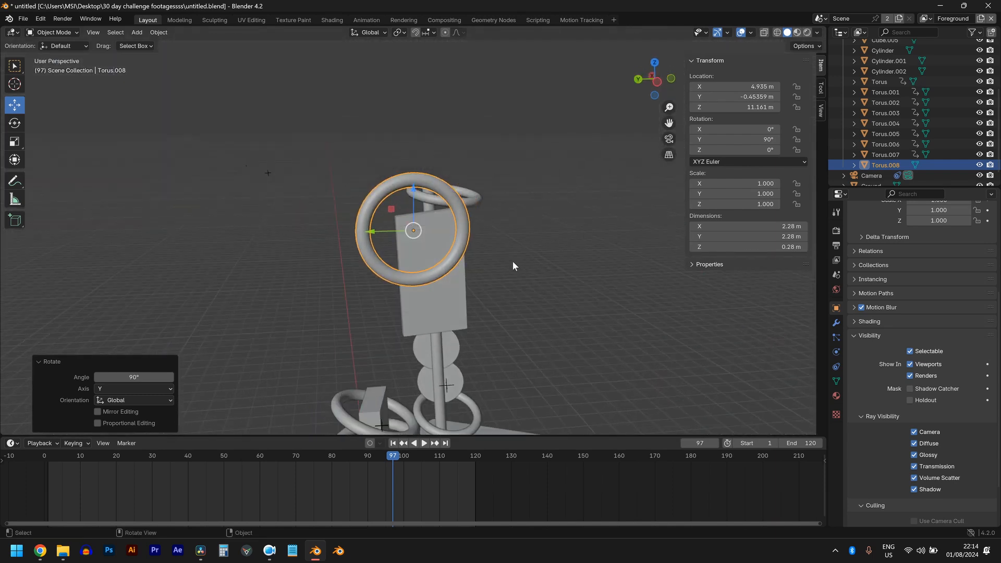
pyautogui.scroll(1, 489, 279)
pyautogui.scroll(1, 474, 285)
pyautogui.press('KP_1')
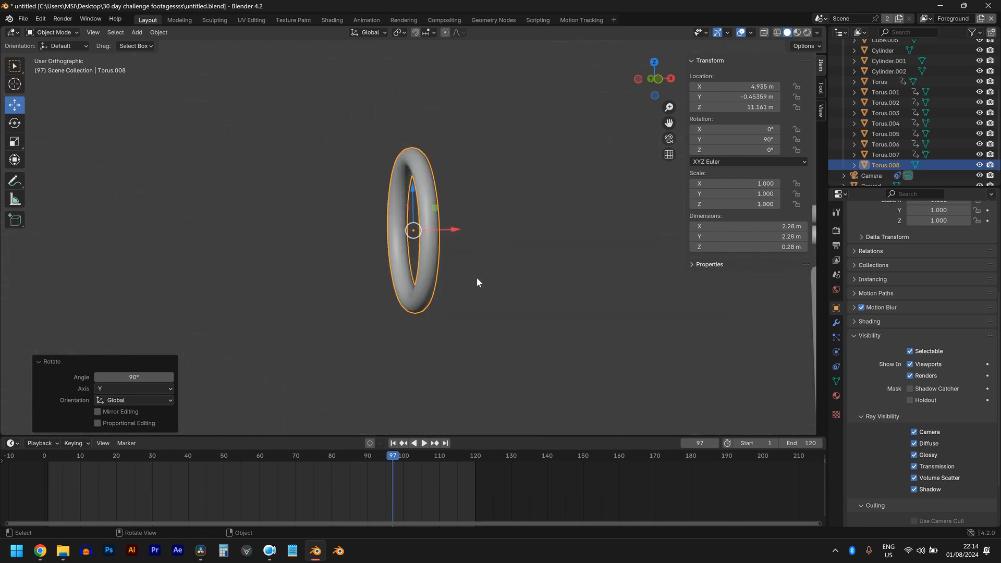
pyautogui.press('KP_3')
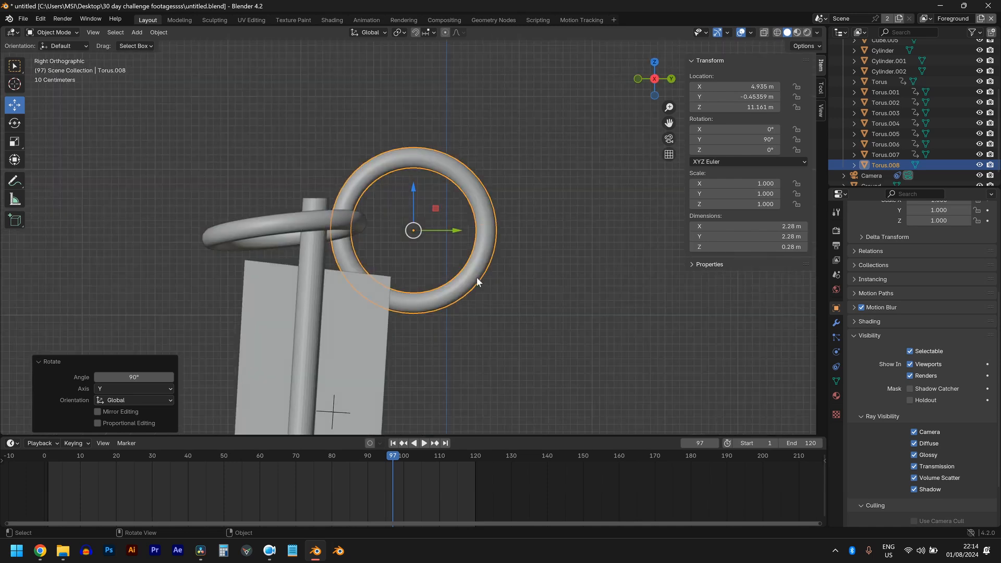
pyautogui.scroll(-4, 476, 279)
pyautogui.press('ctrl+KP_3')
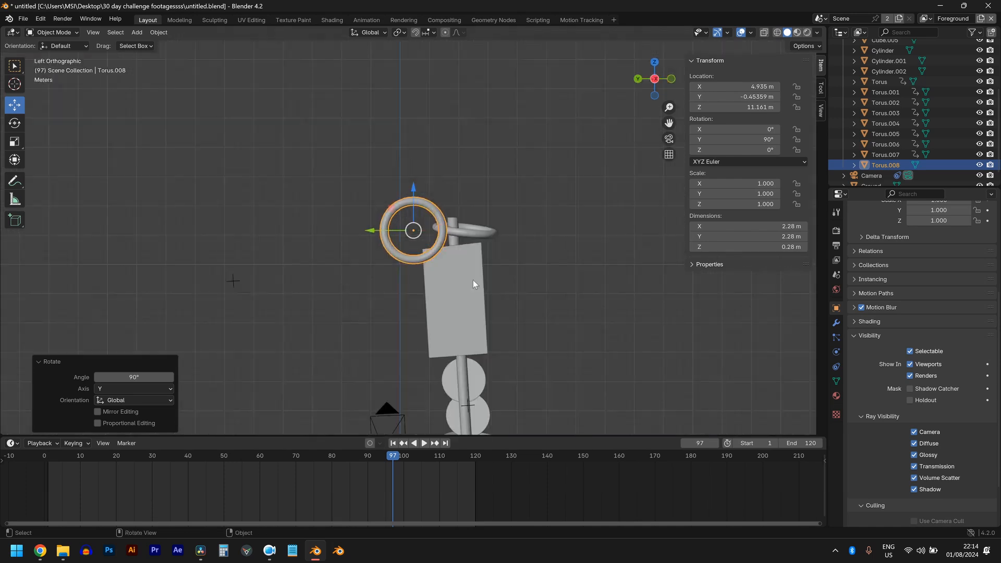
pyautogui.scroll(4, 474, 280)
pyautogui.keyDown('shift'); pyautogui.moveTo(465, 315); pyautogui.dragTo(408, 317, button='middle'); pyautogui.keyUp('shift')
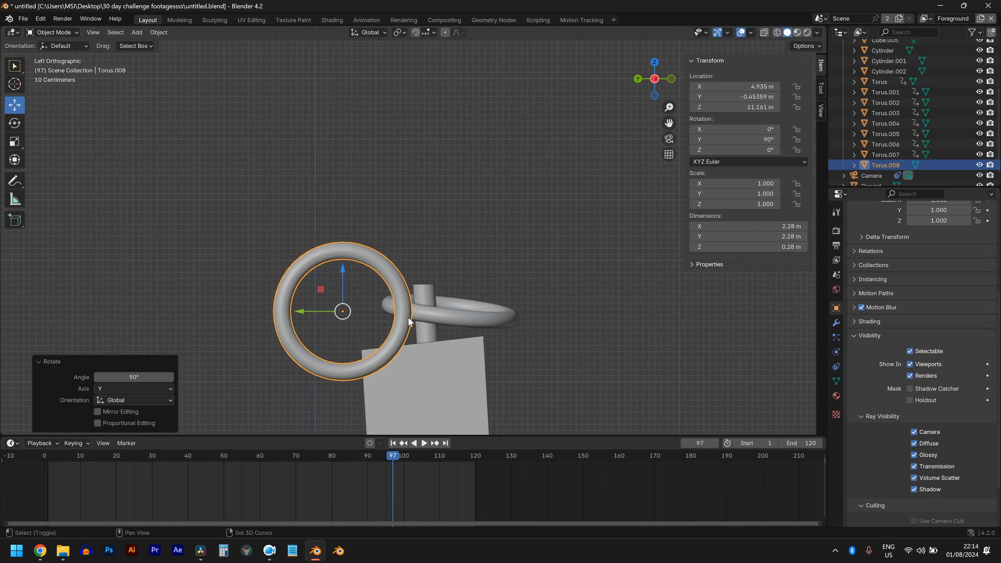
pyautogui.hotkey('shift', 'd')
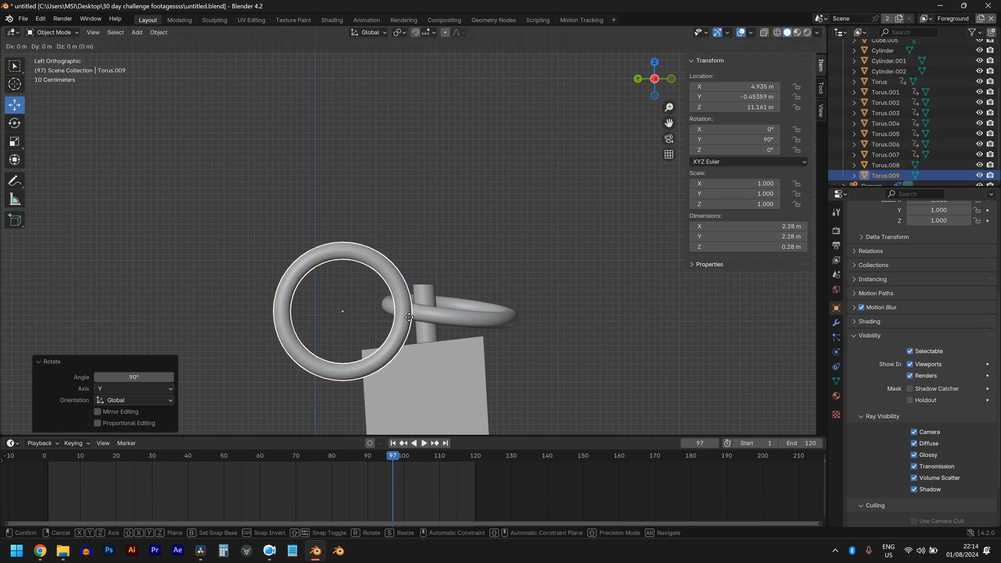
pyautogui.click(488, 315)
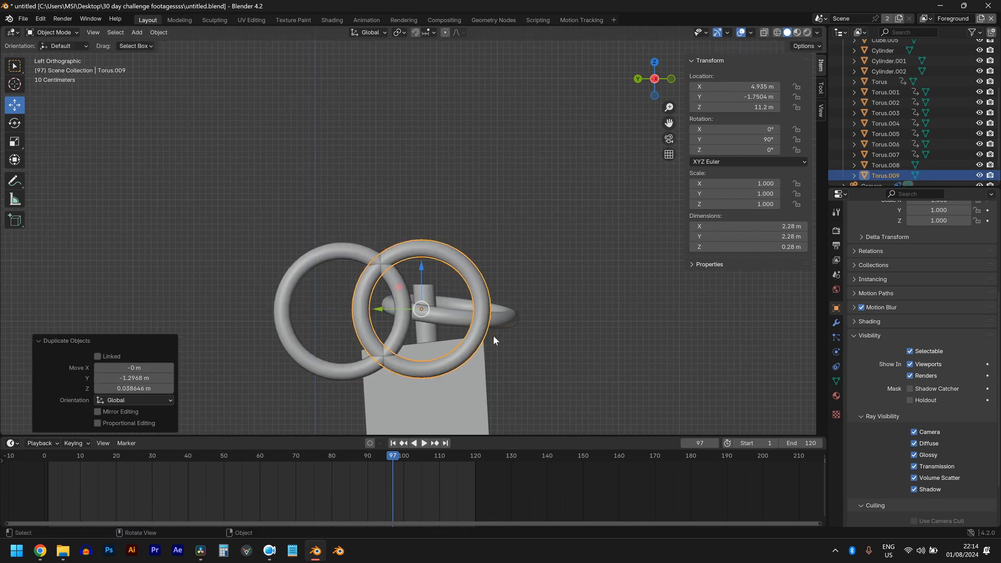
# - Switch to material preview and move the second upright ring about 1.21 m further along negative Y, clear of the first ring
pyautogui.keyDown('shift'); pyautogui.moveTo(493, 336); pyautogui.dragTo(496, 269, button='middle'); pyautogui.keyUp('shift')
pyautogui.click(798, 34)
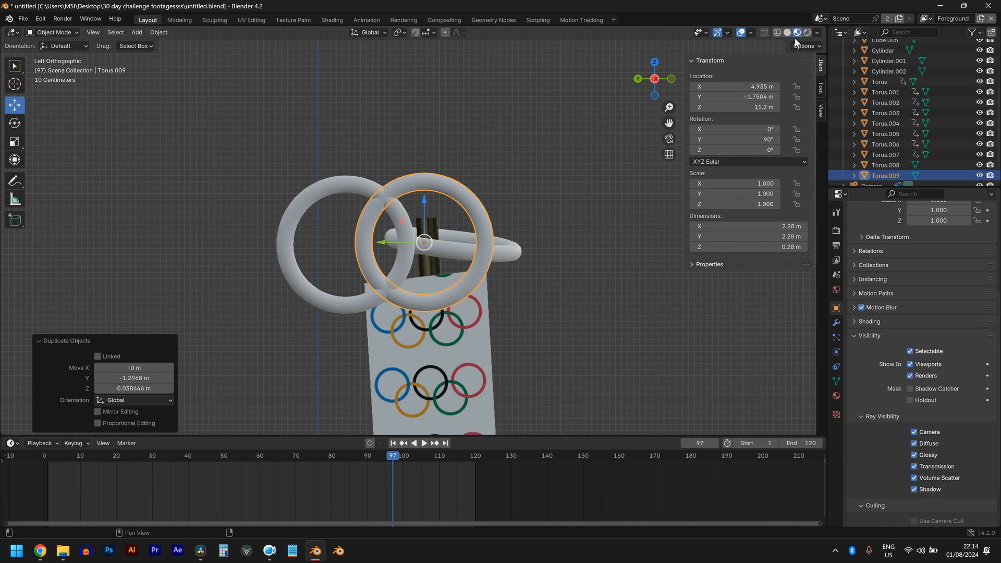
pyautogui.press('g')
pyautogui.press('y')
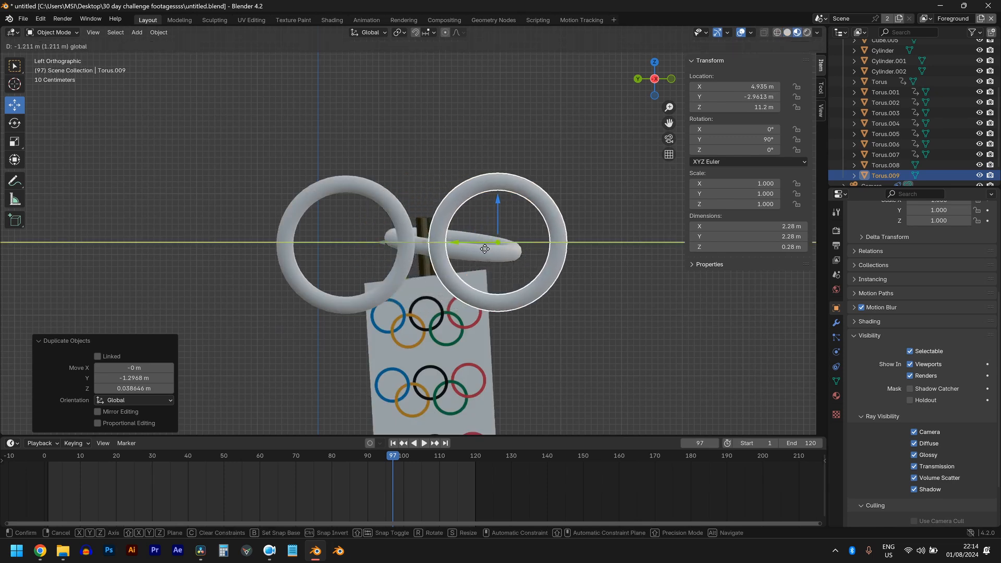
pyautogui.click(484, 250)
# - Duplicate the second upright ring and place the copy about 2.5 m further along negative Y
pyautogui.hotkey('shift', 'd')
pyautogui.press('x')
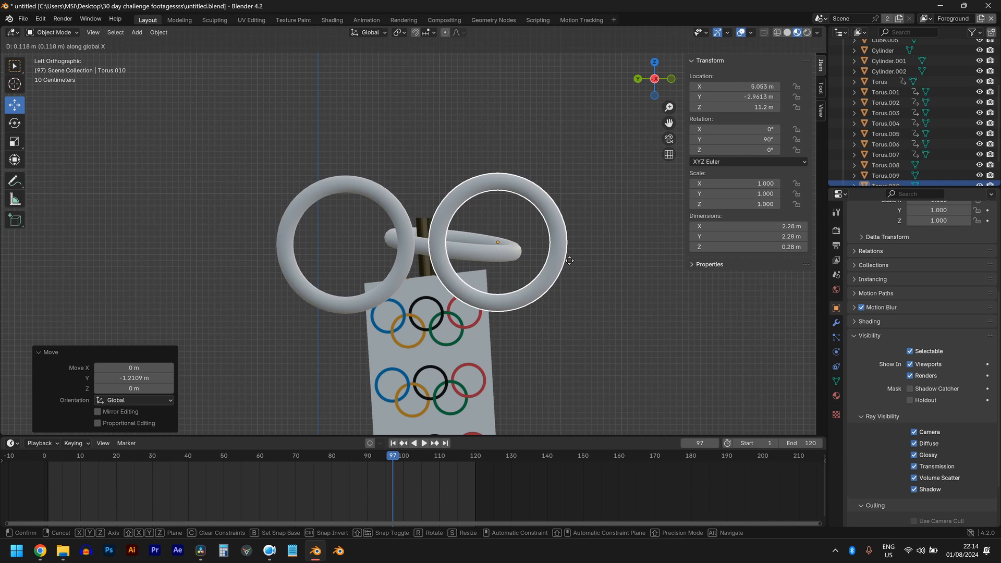
pyautogui.press('y')
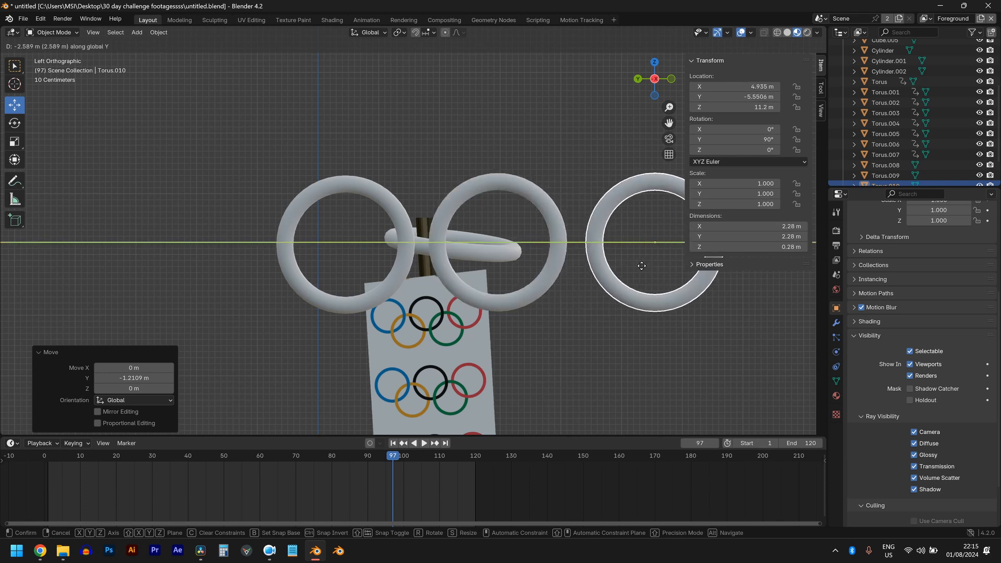
pyautogui.click(636, 267)
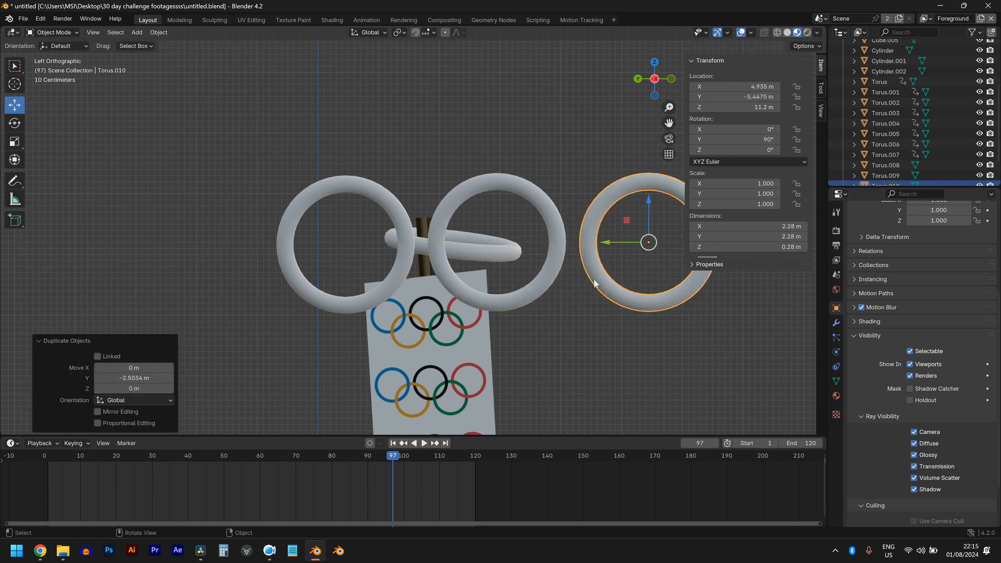
# - Duplicate the first upright ring, placing the copy about 1.27 m along negative Y and 0.86 m lower to start the bottom row
pyautogui.scroll(-2, 503, 286)
pyautogui.click(404, 255)
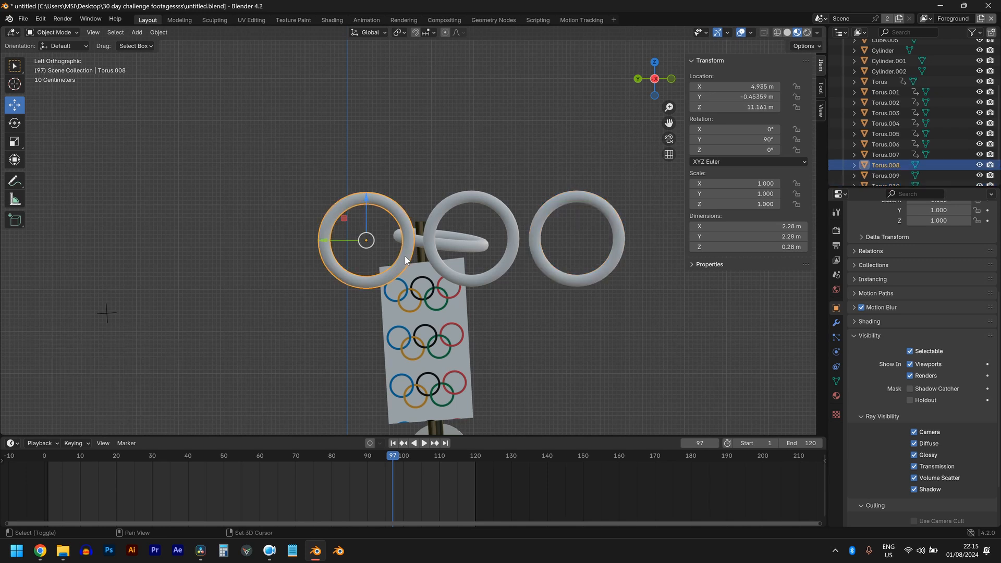
pyautogui.hotkey('shift', 'd')
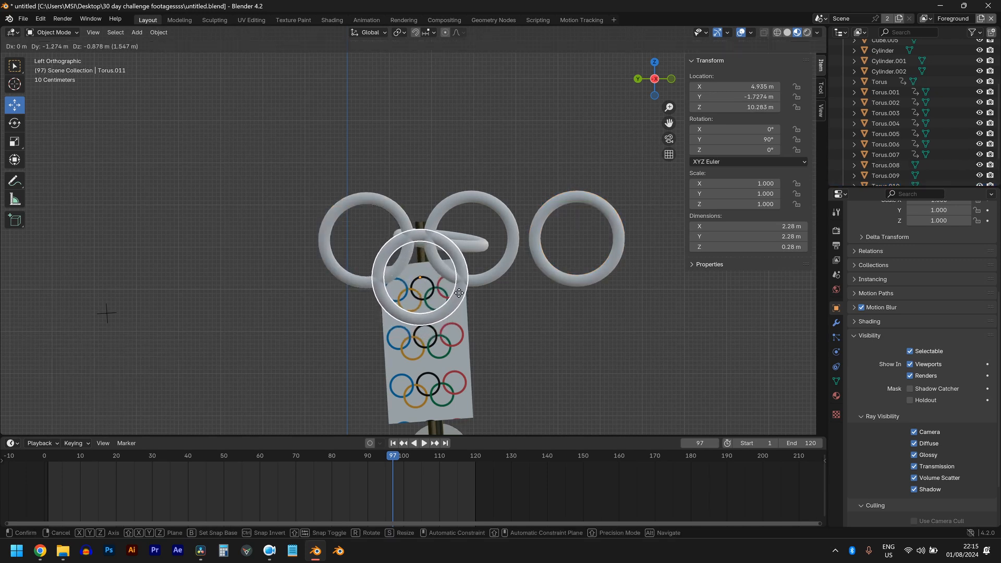
pyautogui.click(459, 292)
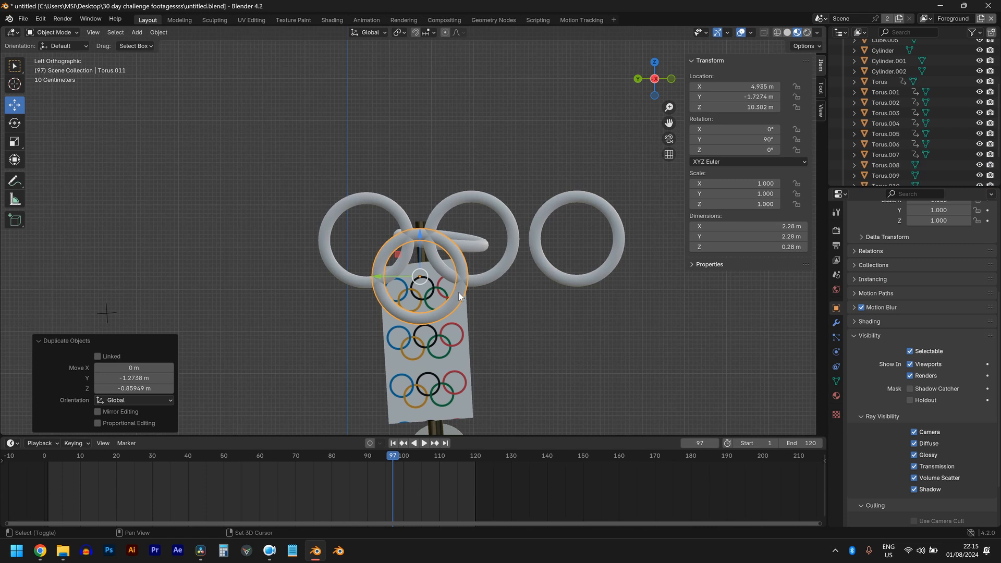
# - Duplicate the bottom-row ring about 2.47 m along negative Y to complete the five-ring layout
pyautogui.hotkey('shift', 'd')
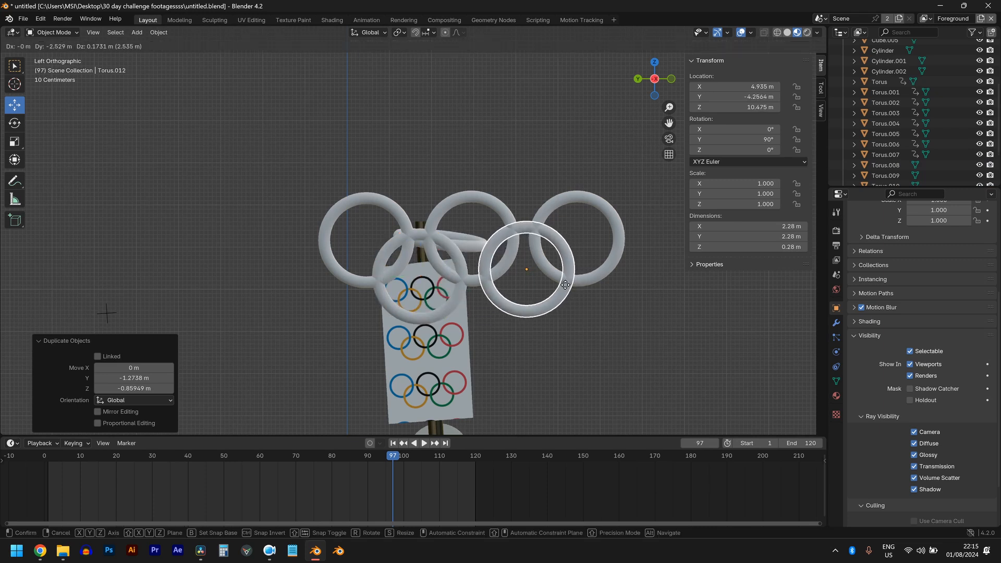
pyautogui.press('y')
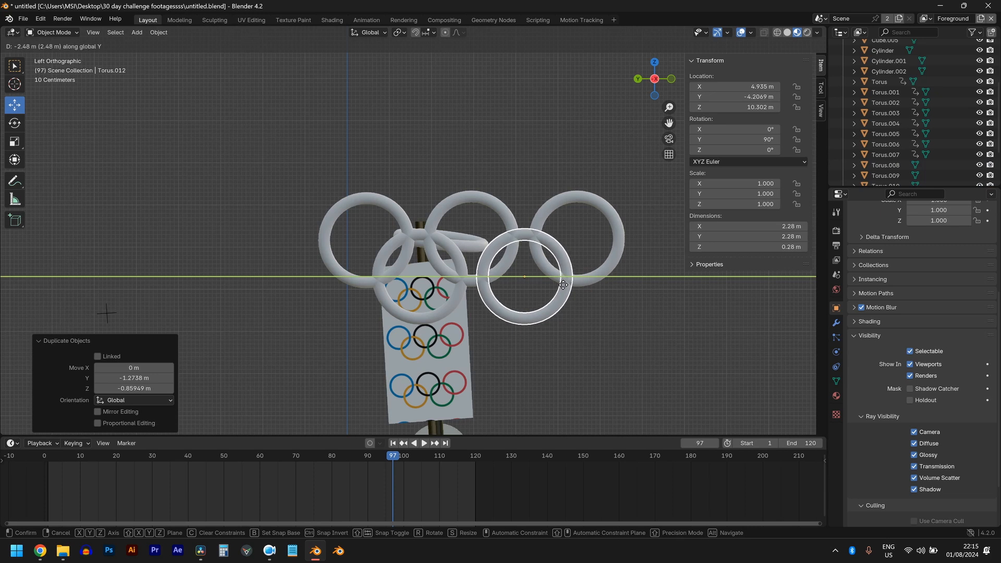
pyautogui.click(563, 289)
pyautogui.moveTo(564, 289); pyautogui.dragTo(464, 325, button='middle')
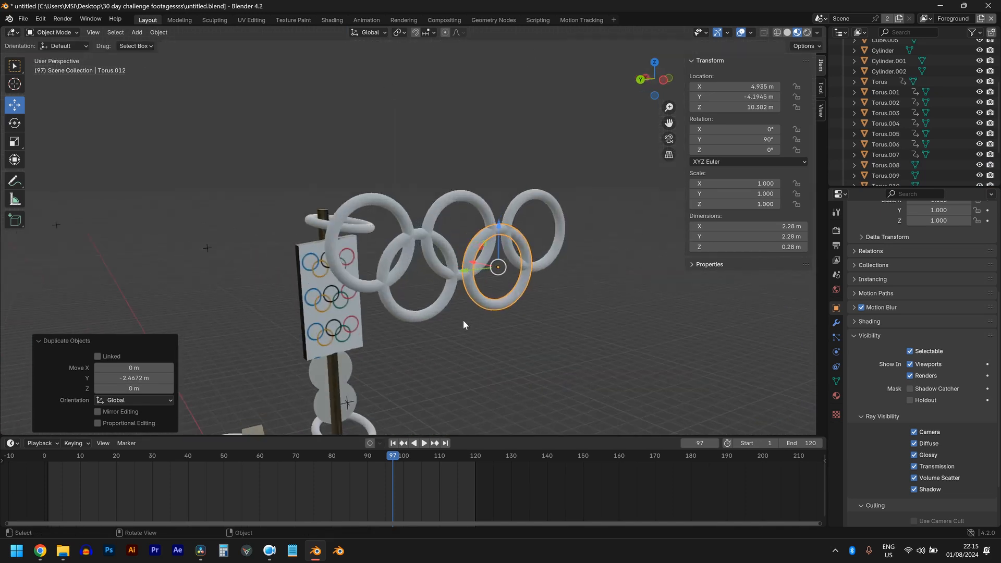
# - Give the first upper ring a new material with a blue base color, hue 0.614 and saturation 0.927
pyautogui.click(837, 396)
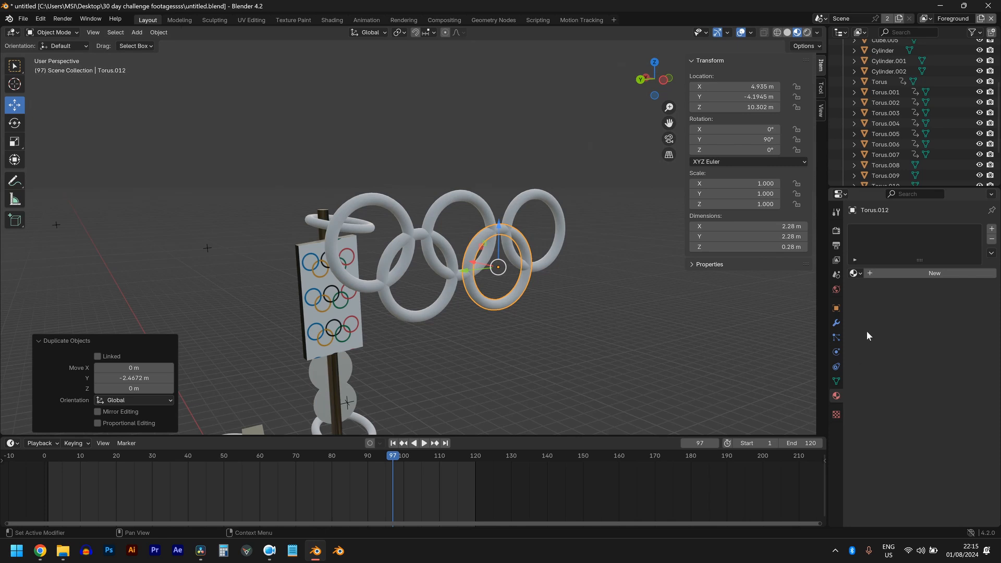
pyautogui.click(405, 243)
pyautogui.click(886, 275)
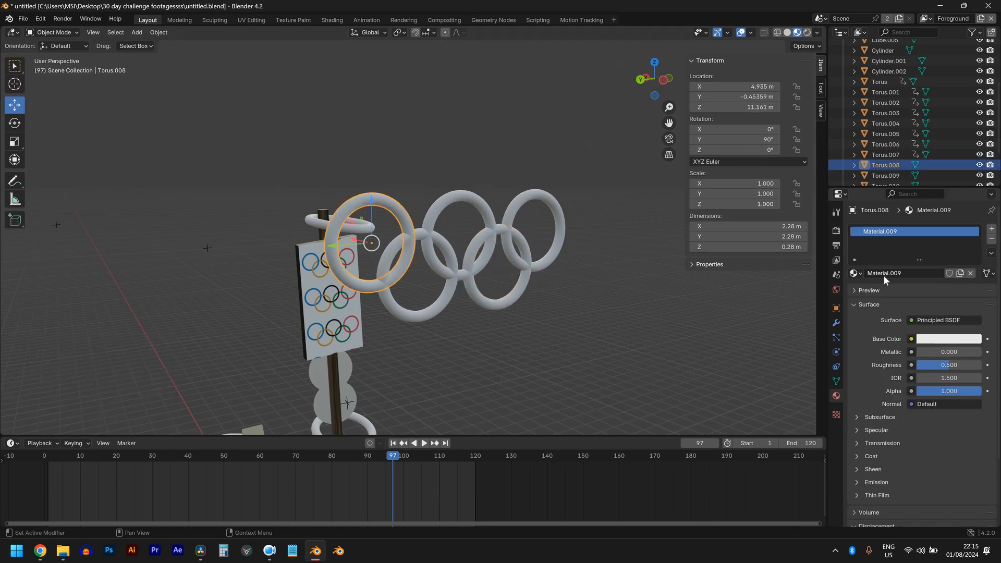
pyautogui.click(925, 338)
pyautogui.click(918, 281)
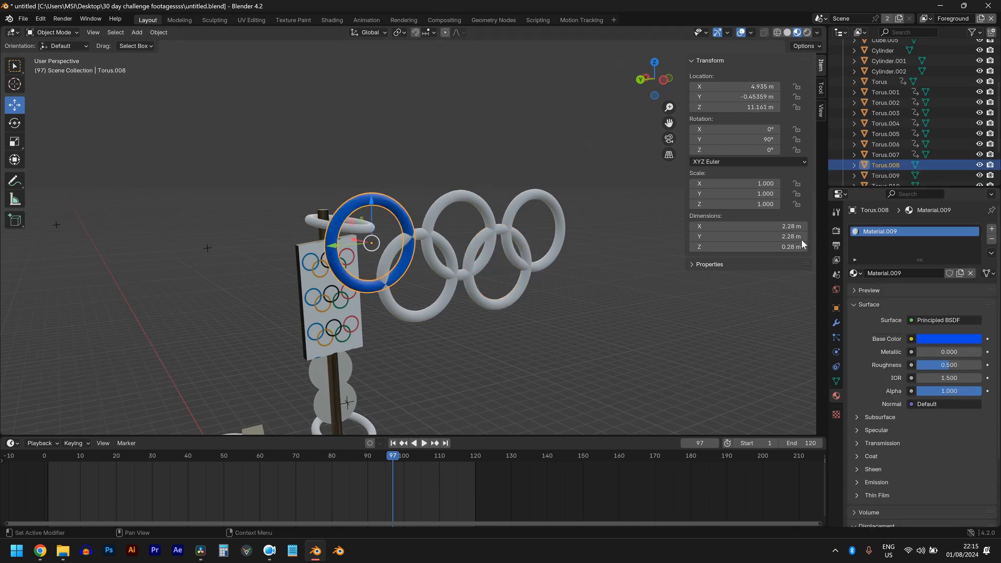
pyautogui.click(973, 339)
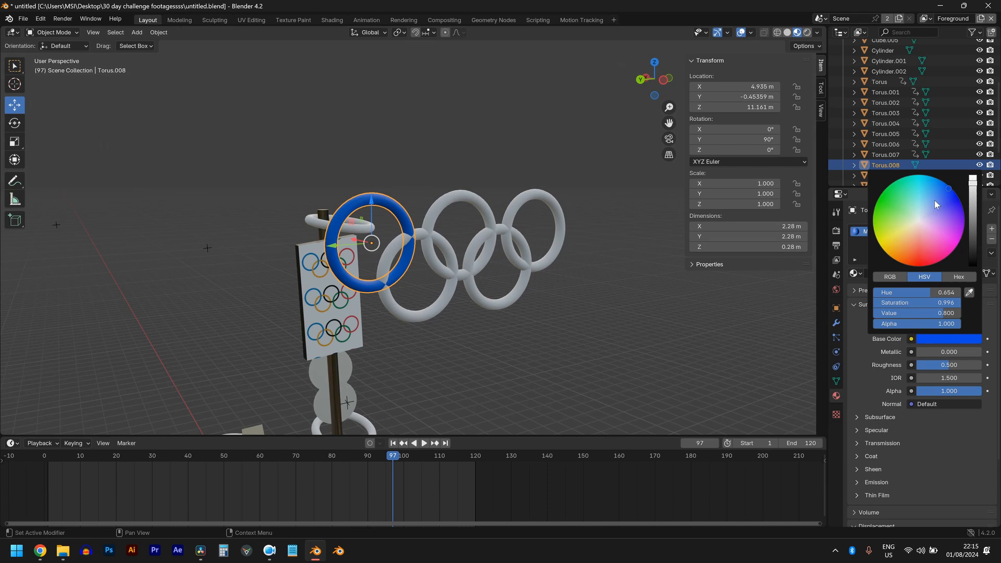
pyautogui.moveTo(935, 201); pyautogui.dragTo(931, 194)
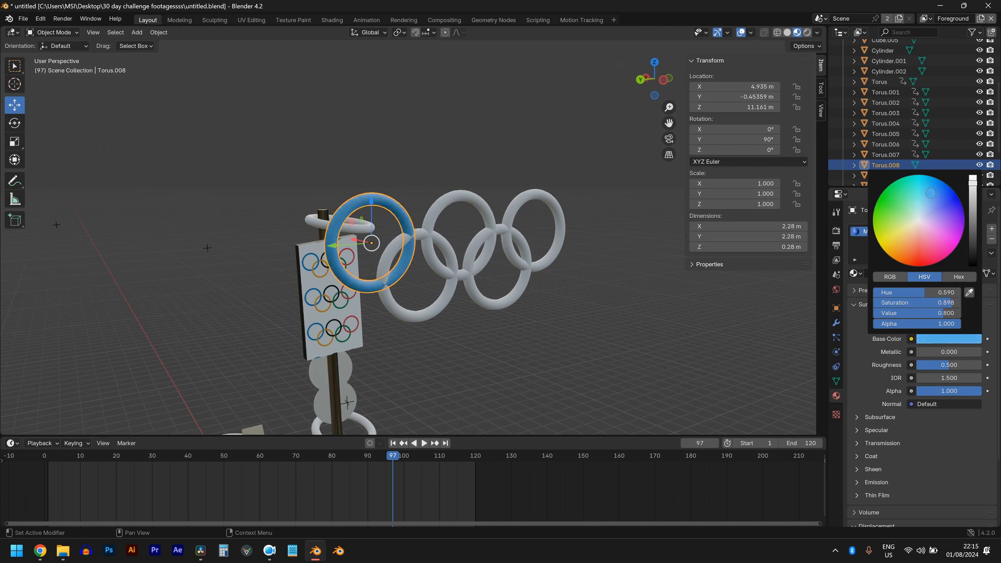
pyautogui.click(938, 194)
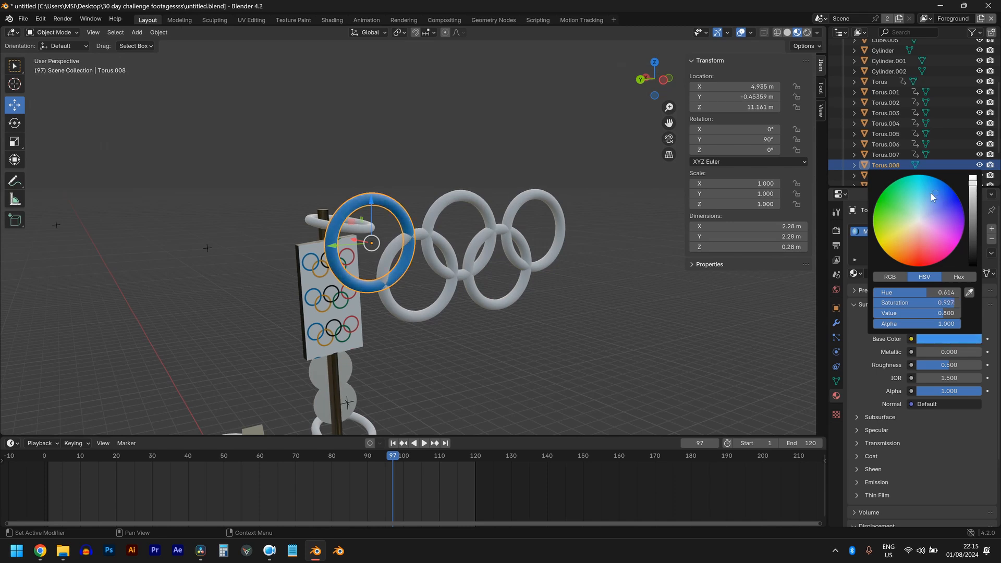
pyautogui.click(452, 211)
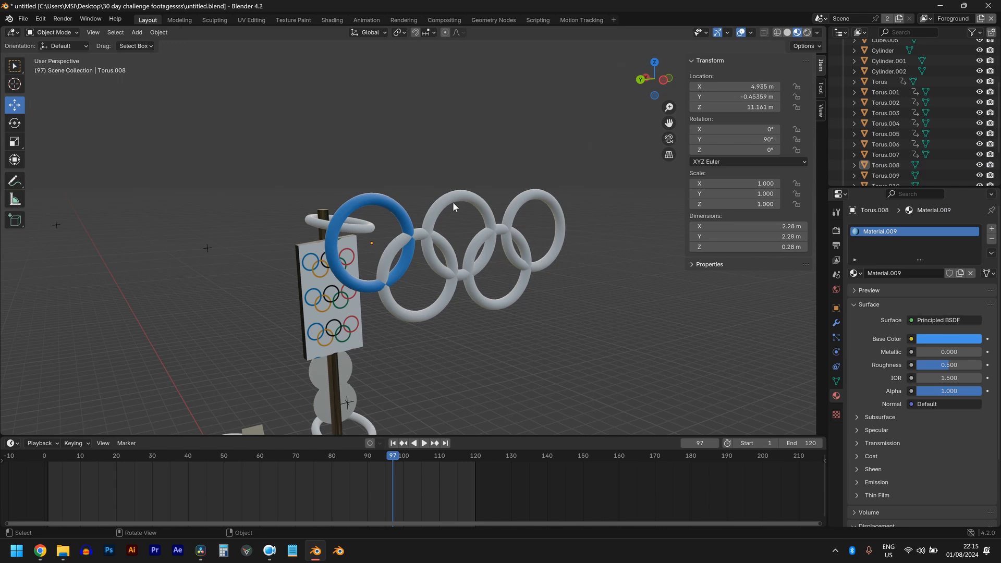
# - Give the middle upper ring a new material with a near-black base color, value 0.006
pyautogui.click(454, 202)
pyautogui.click(919, 273)
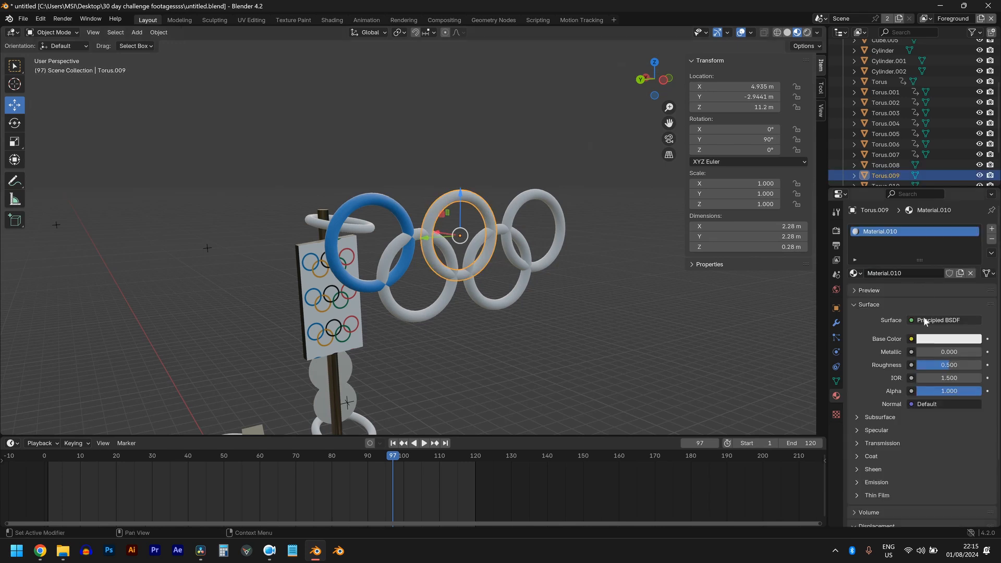
pyautogui.click(942, 339)
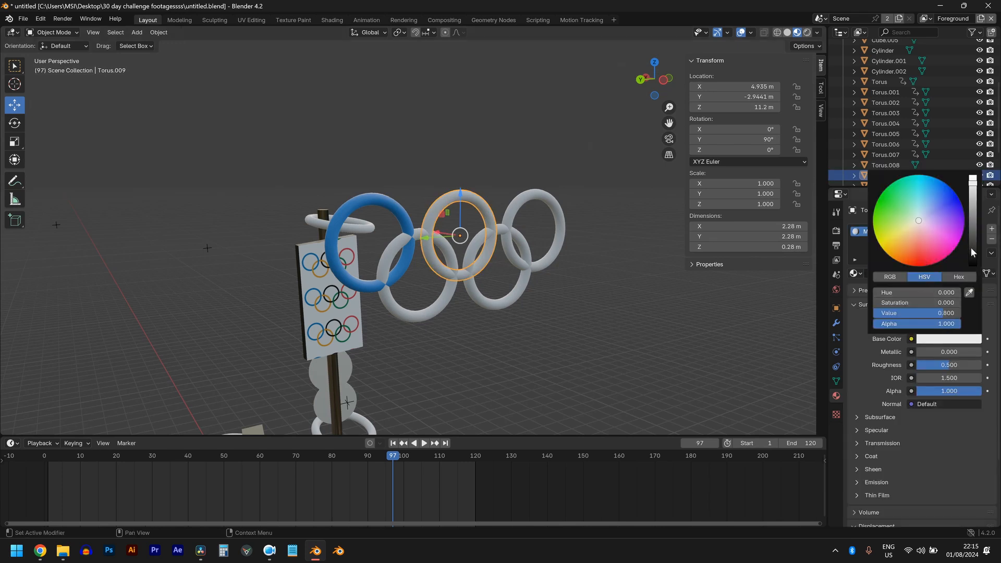
pyautogui.moveTo(971, 247); pyautogui.dragTo(972, 265)
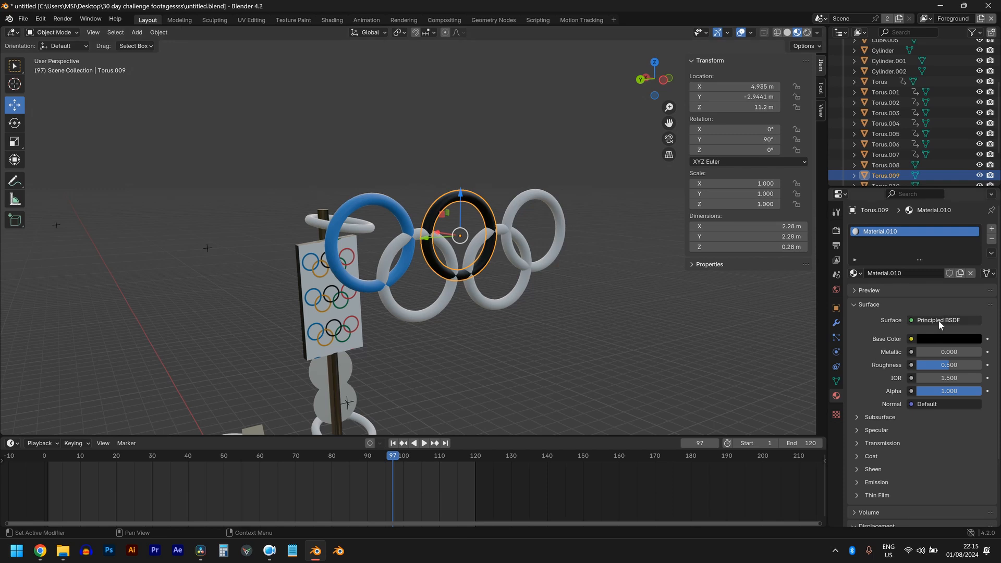
pyautogui.click(948, 340)
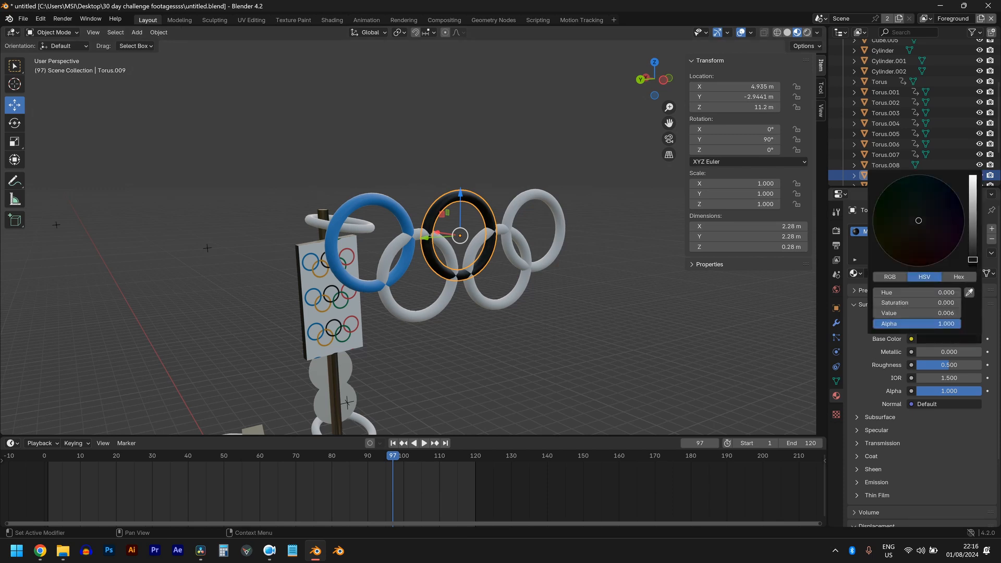
# - Give the third upper ring a new material with a red base color, hue 0.003 and saturation 0.979
pyautogui.click(562, 209)
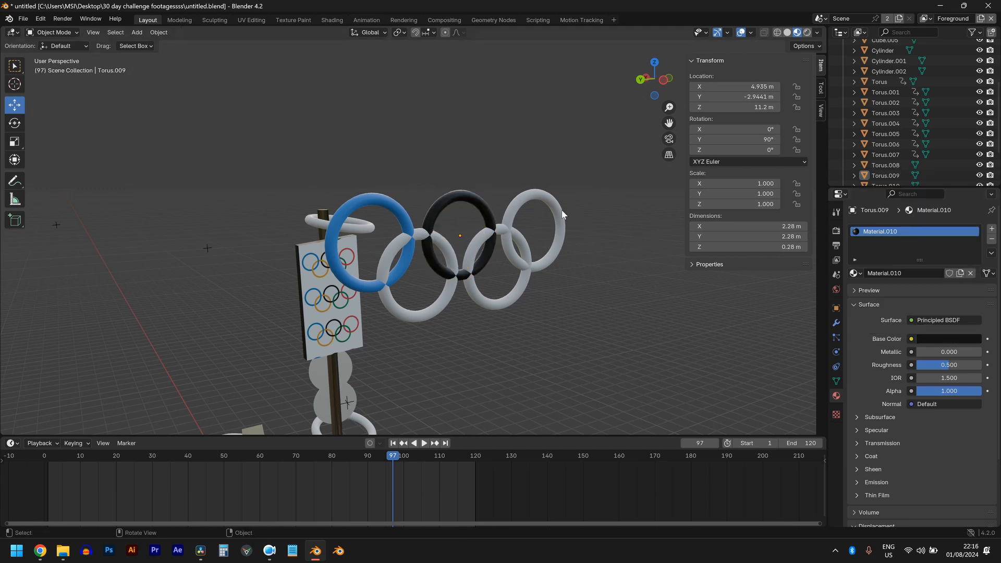
pyautogui.click(896, 274)
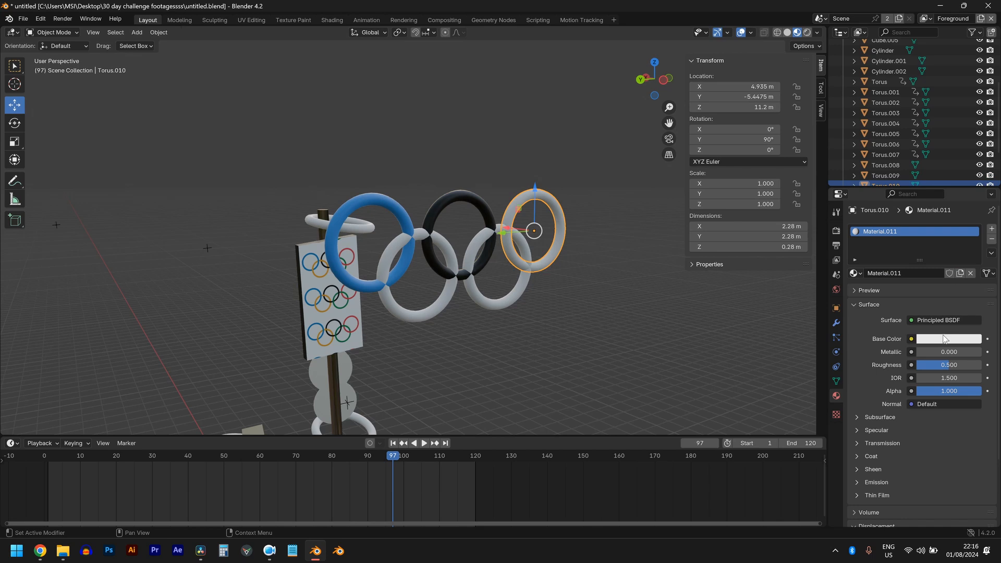
pyautogui.click(946, 339)
pyautogui.click(916, 261)
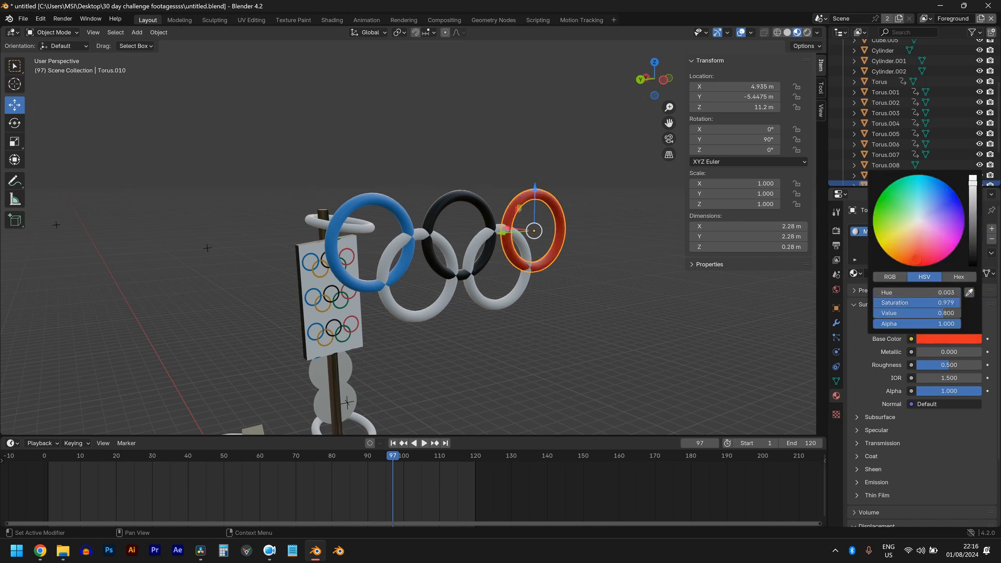
# - Give the first lower ring a new material with a yellow base color, hue 0.114 and saturation 0.927
pyautogui.click(451, 305)
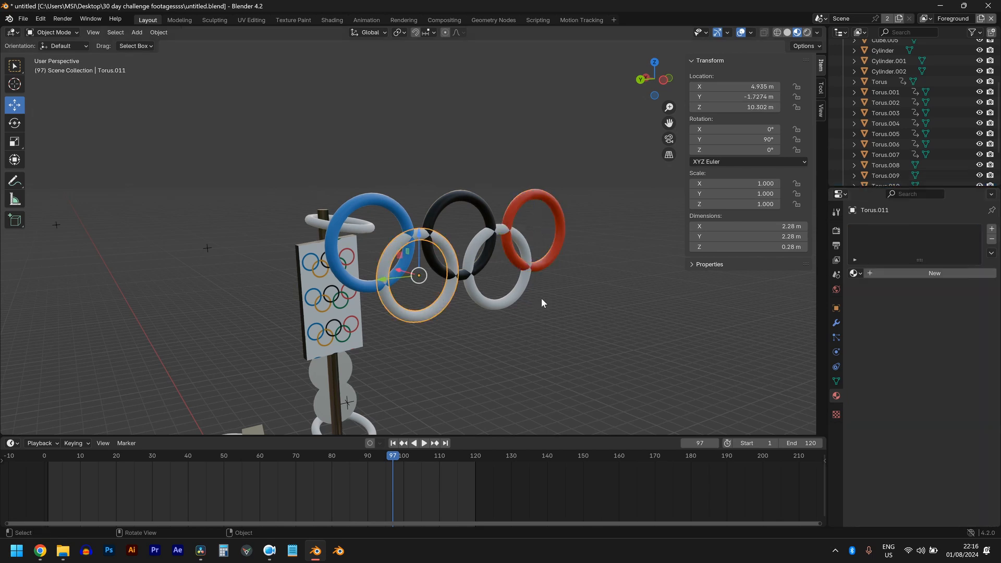
pyautogui.click(896, 275)
pyautogui.click(948, 341)
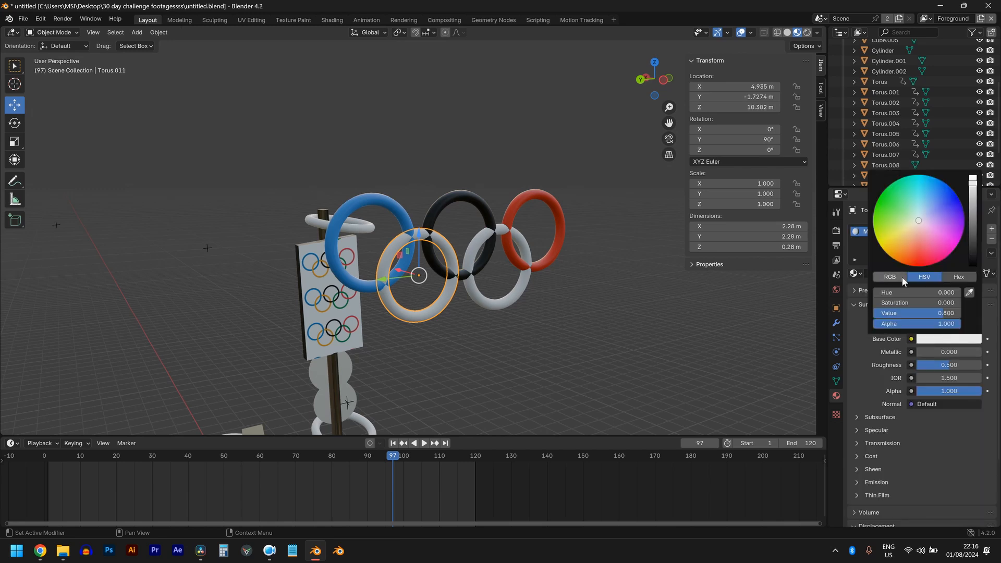
pyautogui.click(895, 242)
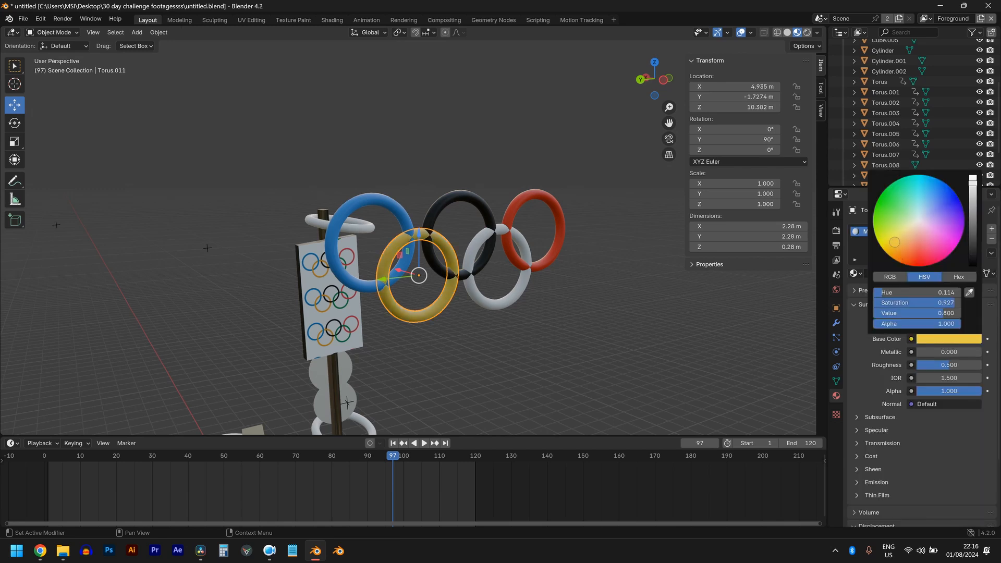
# - Give the remaining white lower ring a new material with a green base color
pyautogui.click(524, 295)
pyautogui.click(932, 278)
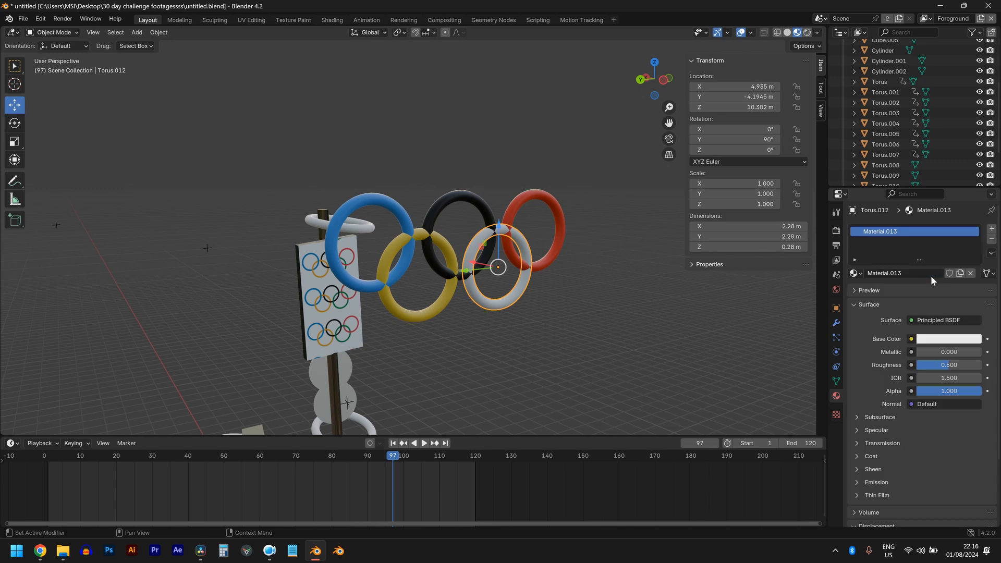
pyautogui.click(956, 339)
pyautogui.moveTo(904, 236); pyautogui.dragTo(887, 195)
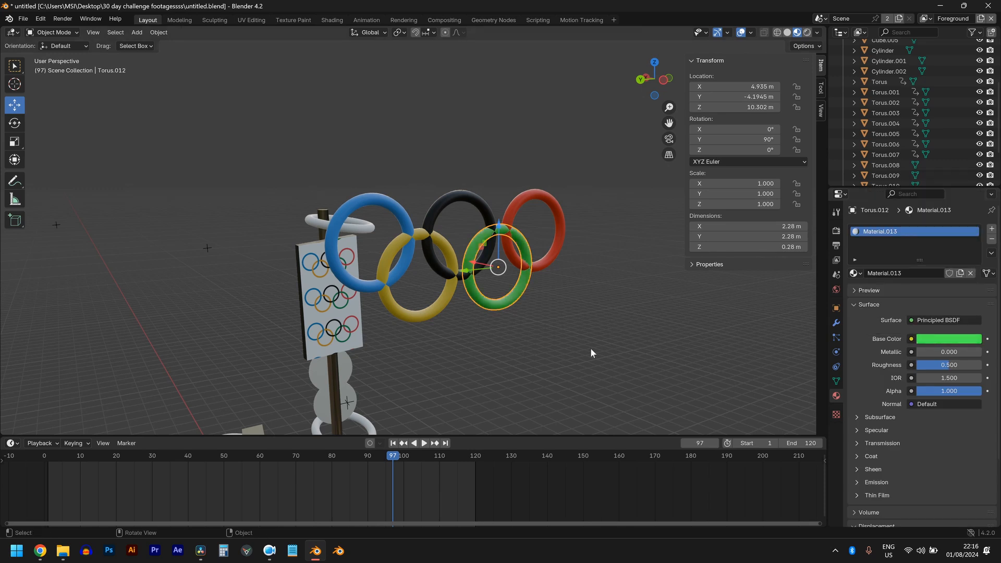
# - Thin the black ring by scaling it to about 0.8 along the global X axis
pyautogui.scroll(-3, 527, 367)
pyautogui.click(520, 369)
pyautogui.scroll(3, 516, 372)
pyautogui.scroll(-2, 498, 381)
pyautogui.scroll(3, 486, 372)
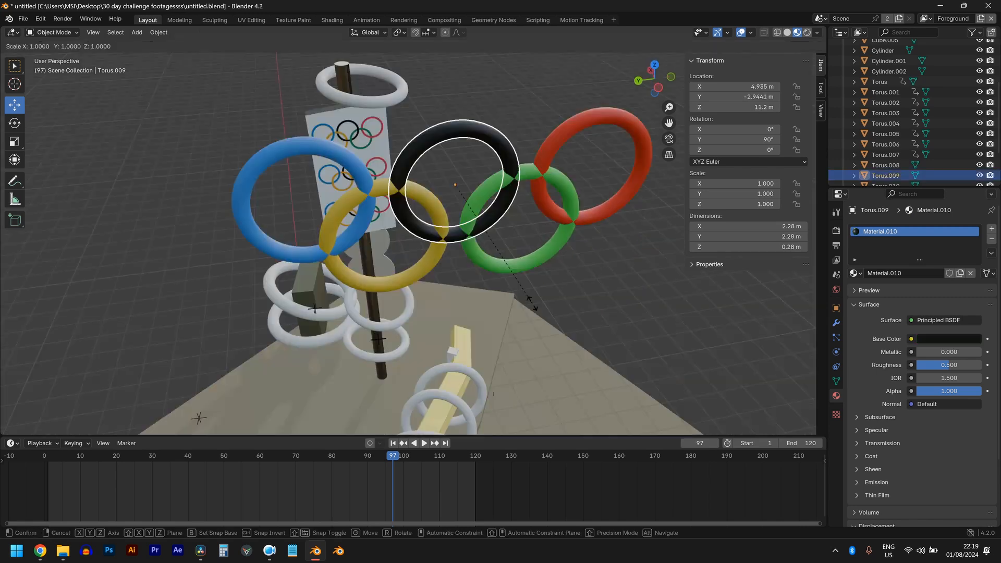
pyautogui.press('s')
pyautogui.press('y')
pyautogui.press('x')
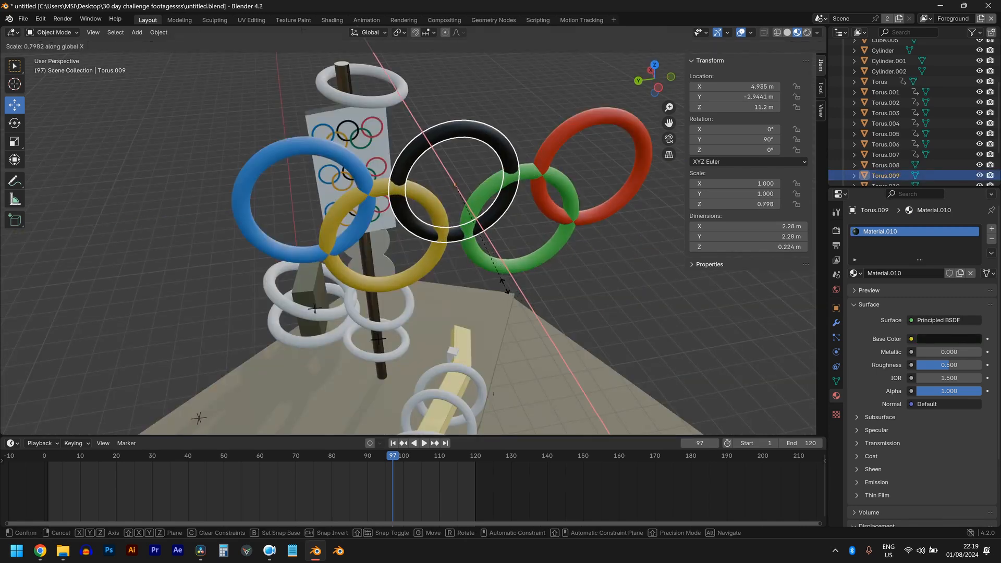
pyautogui.click(504, 286)
# - Thin the blue ring by scaling it to about 0.838 along the global X axis
pyautogui.click(346, 225)
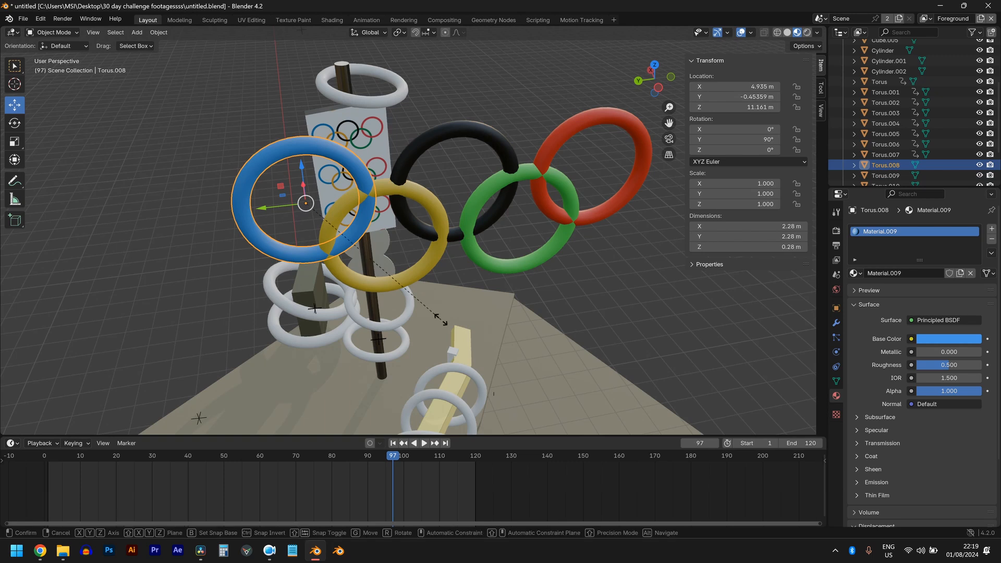
pyautogui.press('s')
pyautogui.press('y')
pyautogui.press('x')
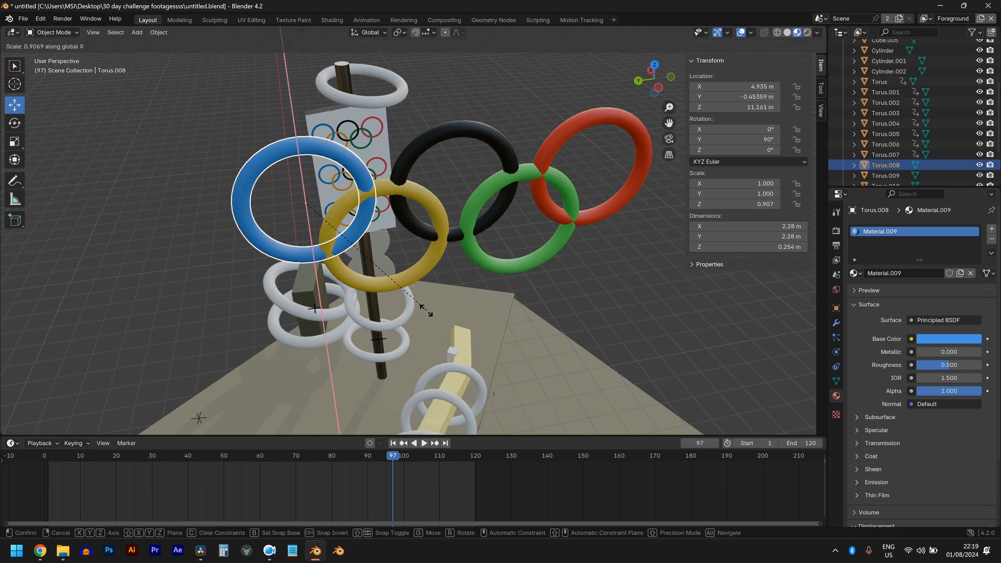
pyautogui.click(414, 305)
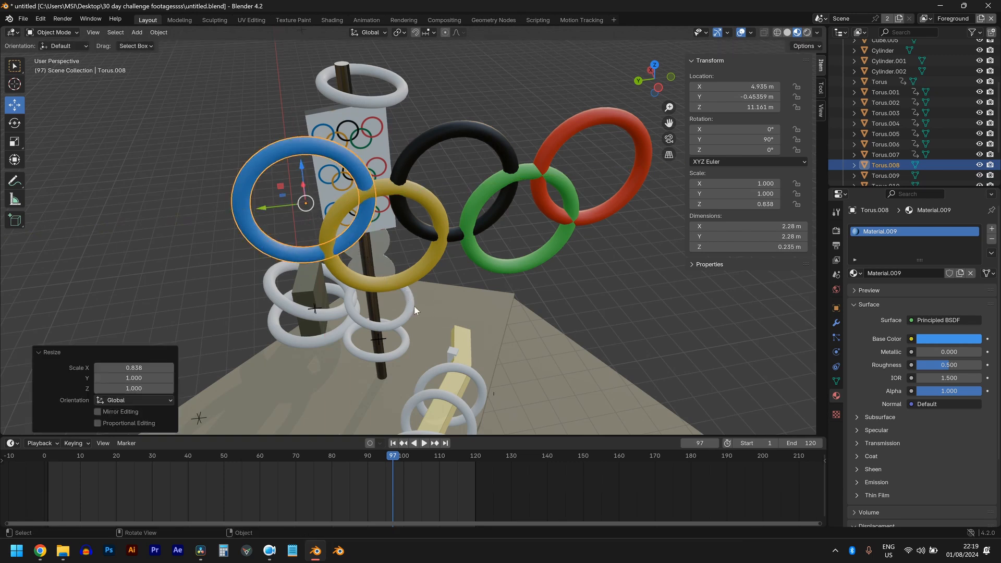
# - Thin the red ring by scaling it to about 0.659 along the global X axis
pyautogui.click(548, 145)
pyautogui.press('s')
pyautogui.press('x')
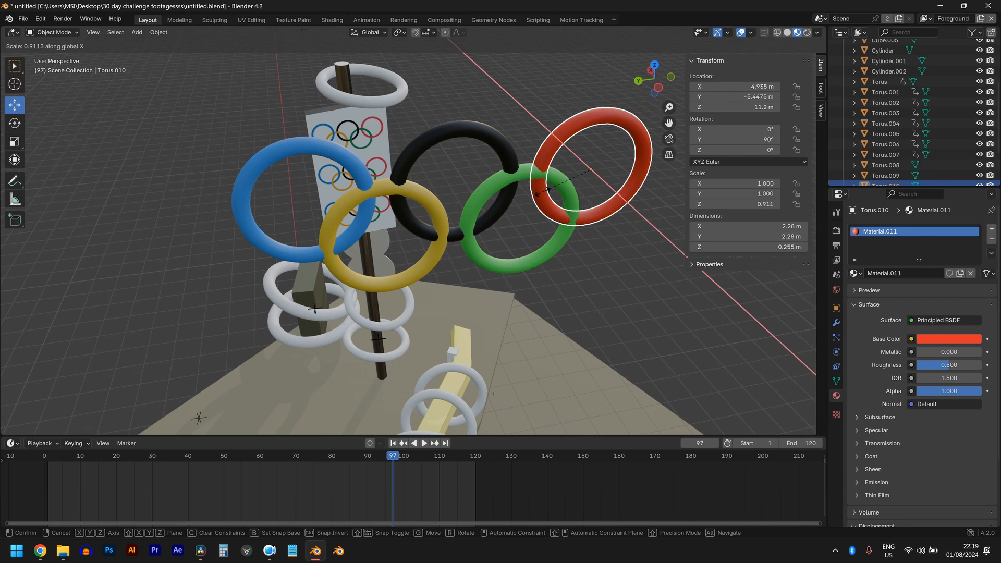
pyautogui.click(553, 175)
# - Select all five colored rings of the floating Olympic logo together
pyautogui.moveTo(478, 268); pyautogui.dragTo(390, 197, button='middle')
pyautogui.scroll(3, 508, 244)
pyautogui.scroll(-4, 508, 243)
pyautogui.scroll(-5, 522, 261)
pyautogui.moveTo(390, 197); pyautogui.dragTo(464, 265)
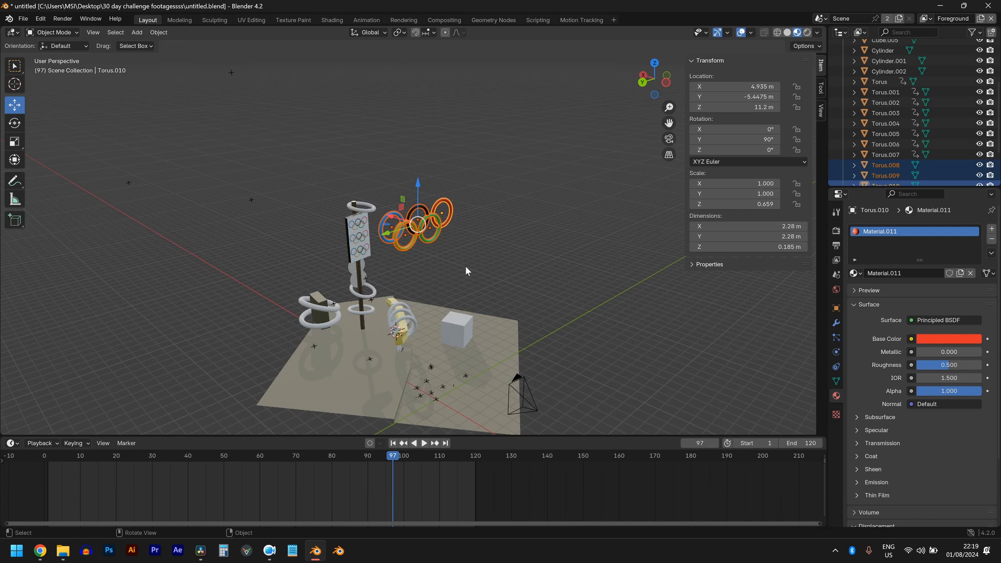
# - Join the five selected colored rings into a single Olympic logo object
pyautogui.moveTo(465, 265)
pyautogui.mouseDown(button='middle')
pyautogui.moveTo(476, 283)
pyautogui.moveTo(562, 296)
pyautogui.moveTo(471, 258)
pyautogui.mouseUp(button='middle')
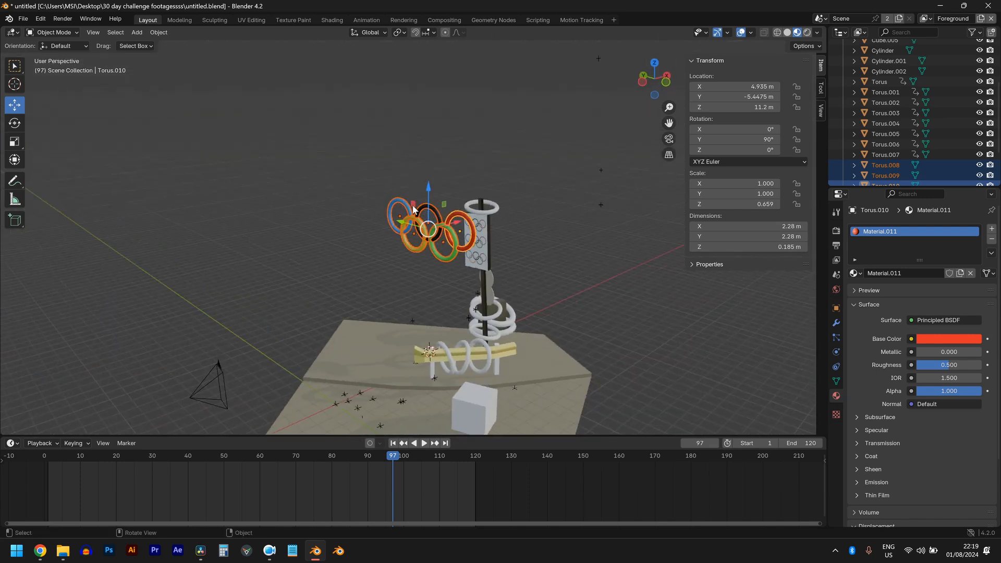
pyautogui.hotkey('ctrl', 'j')
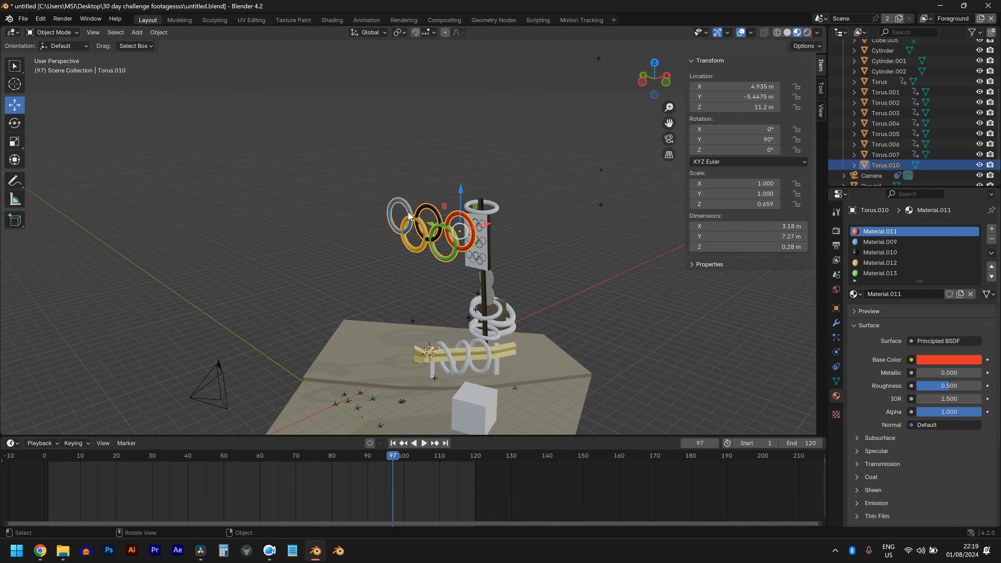
pyautogui.click(548, 272)
pyautogui.click(447, 254)
pyautogui.scroll(5, 456, 274)
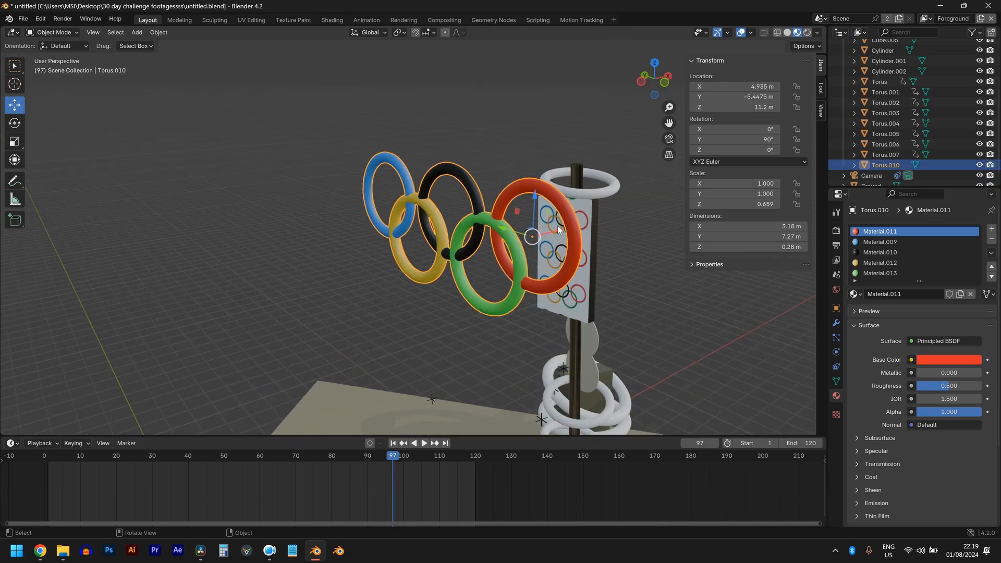
# - Move the joined logo back to about X 10.26 m at the sign and lower it about 1.23 m
pyautogui.moveTo(558, 226); pyautogui.dragTo(637, 299)
pyautogui.scroll(-4, 637, 300)
pyautogui.moveTo(603, 325); pyautogui.dragTo(533, 331, button='middle')
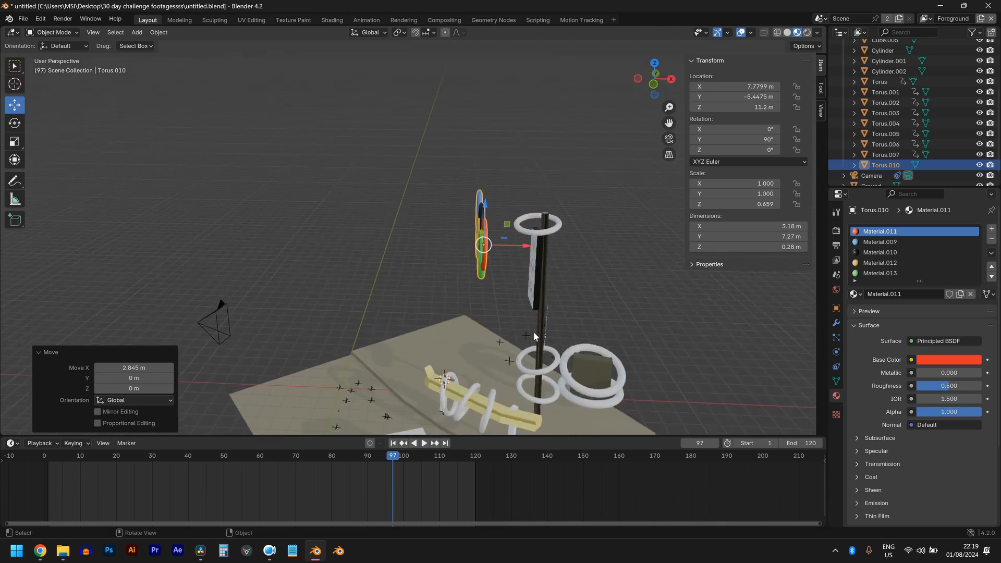
pyautogui.moveTo(512, 249); pyautogui.dragTo(563, 258)
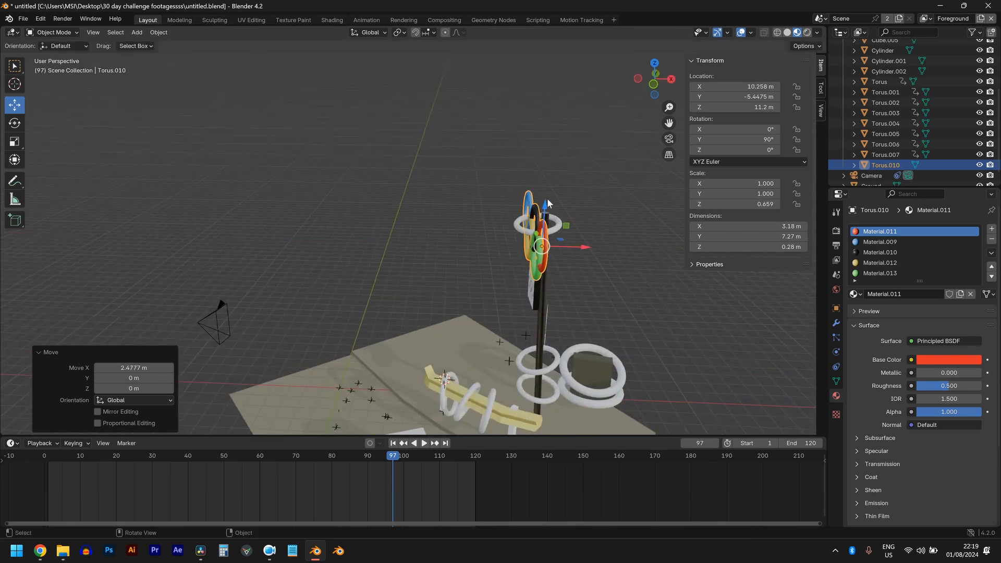
pyautogui.moveTo(549, 204); pyautogui.dragTo(546, 234)
pyautogui.moveTo(545, 234); pyautogui.dragTo(662, 255, button='middle')
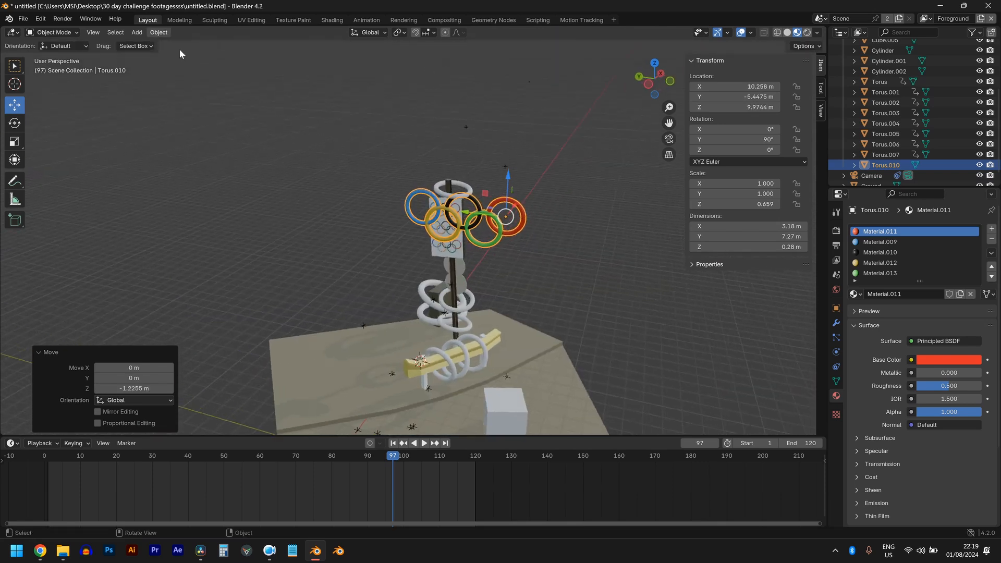
# - Set the joined logo's origin to its geometry
pyautogui.click(164, 32)
pyautogui.moveTo(181, 55)
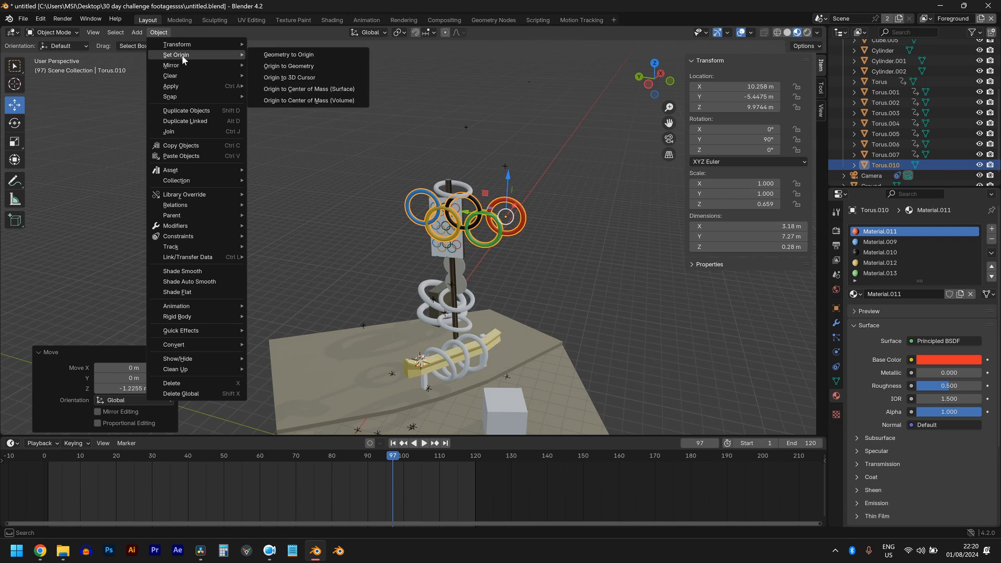
pyautogui.click(318, 66)
pyautogui.moveTo(546, 267); pyautogui.dragTo(594, 265, button='middle')
# - In the camera view, scale the logo to about 0.262 and move it over the sign's middle row of printed rings
pyautogui.press('KP_0')
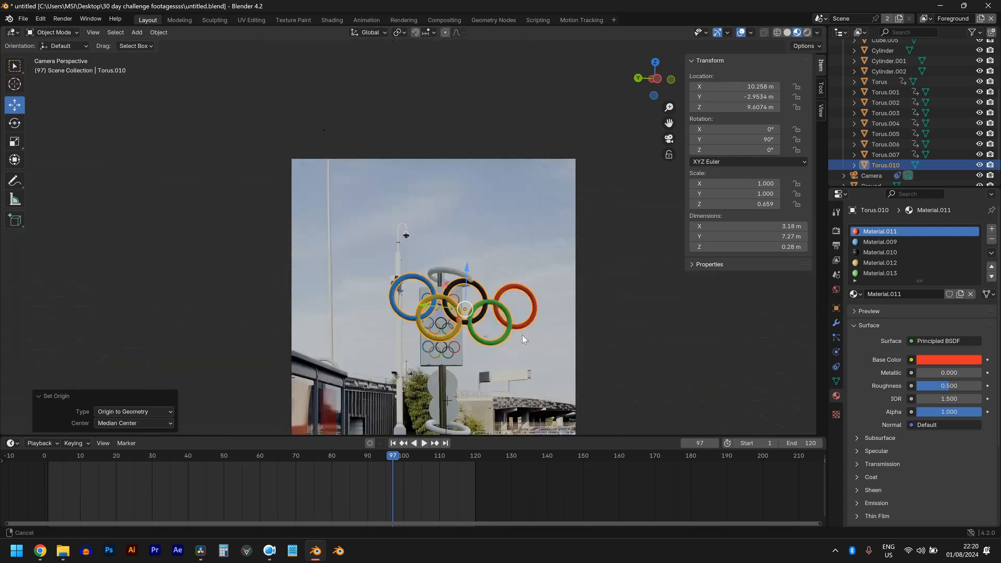
pyautogui.scroll(3, 522, 335)
pyautogui.press('Home')
pyautogui.press('s')
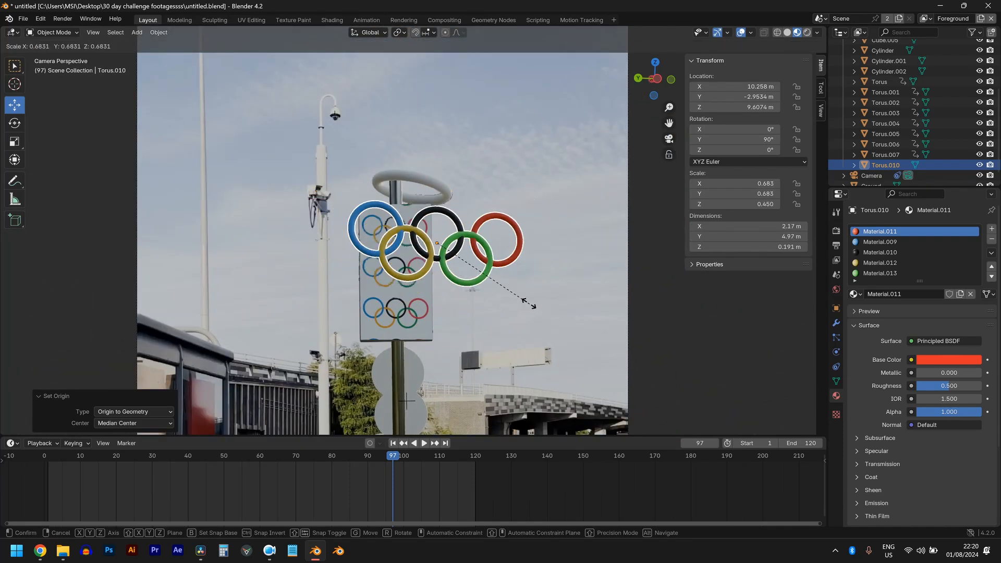
pyautogui.click(475, 271)
pyautogui.press('g')
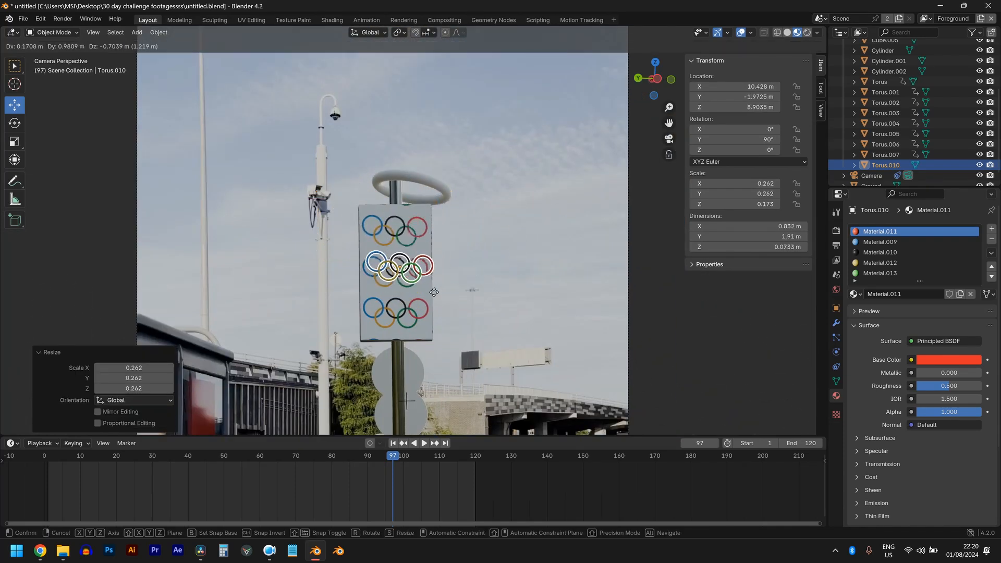
pyautogui.click(433, 296)
# - Align the logo closely with the sign's middle printed rings, rotating it about -2.23° in the camera view and nudging its position
pyautogui.scroll(5, 434, 297)
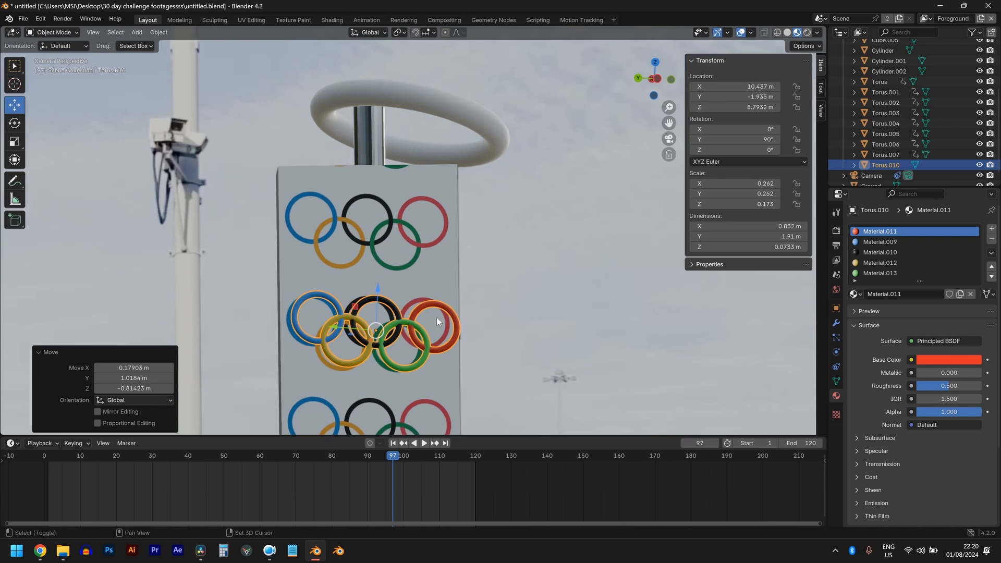
pyautogui.press('g')
pyautogui.click(481, 310)
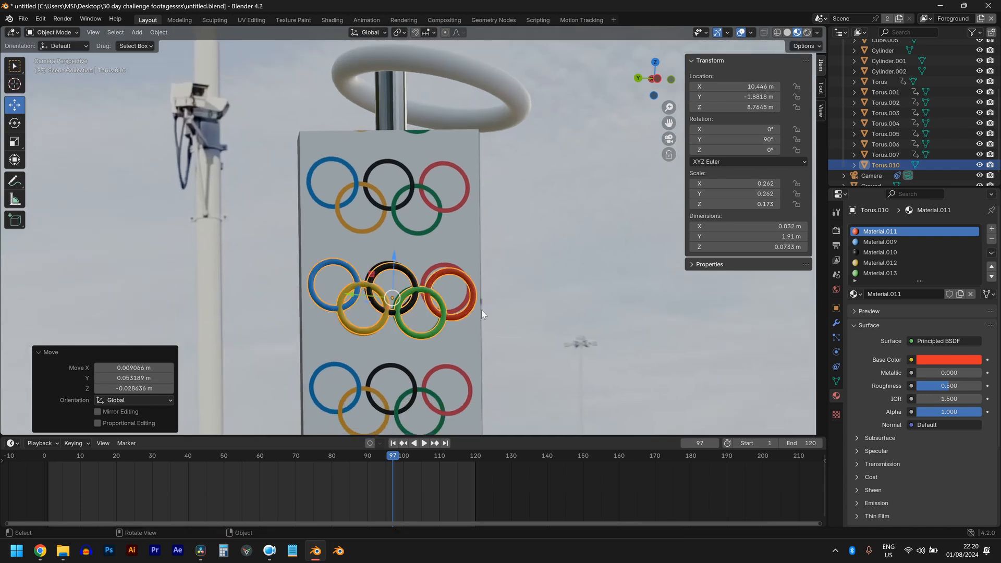
pyautogui.press('r')
pyautogui.click(524, 320)
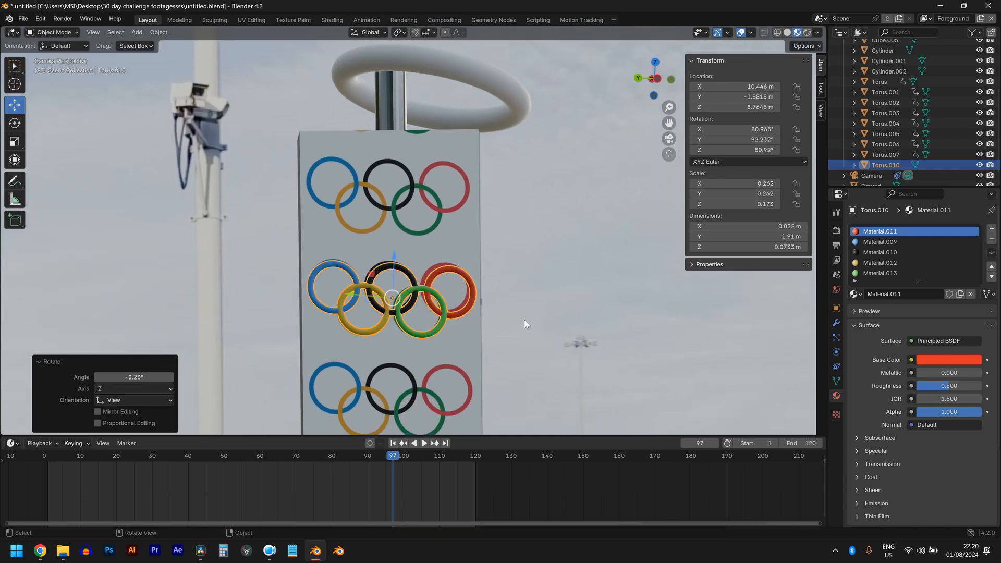
pyautogui.press('g')
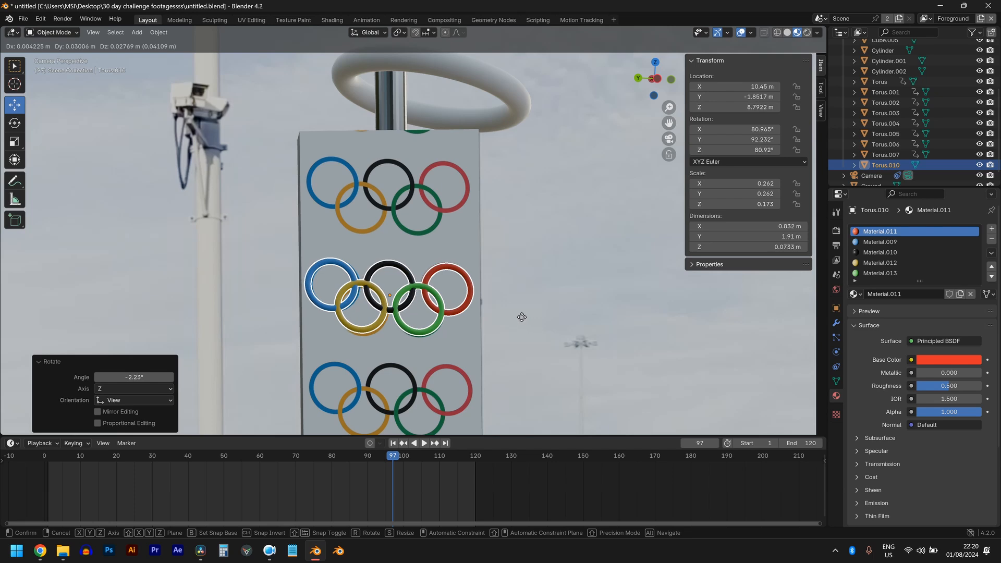
pyautogui.click(522, 316)
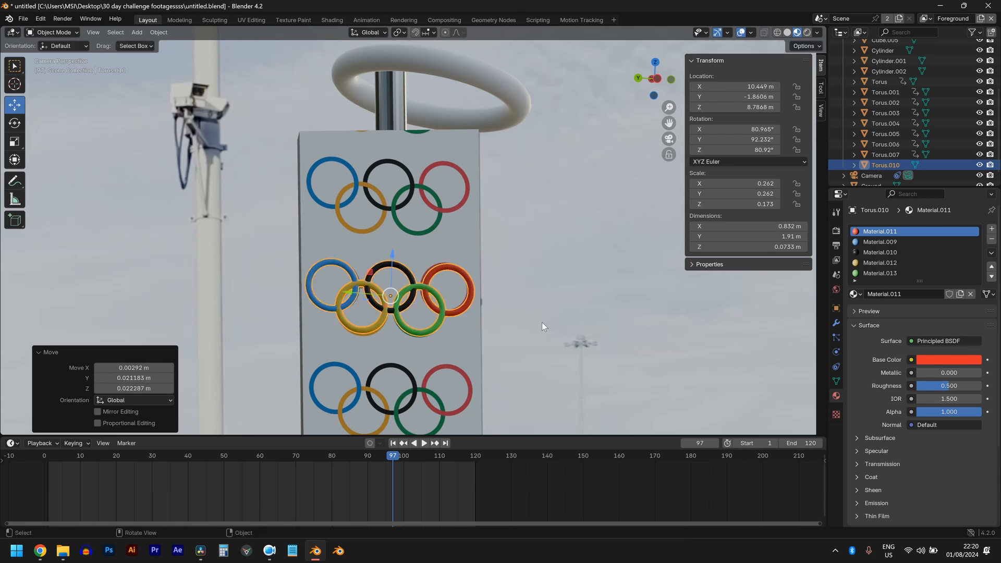
# - Push the logo about 0.085 m along the global X axis into the sign's face
pyautogui.moveTo(542, 324); pyautogui.dragTo(464, 343, button='middle')
pyautogui.press('KP_Decimal')
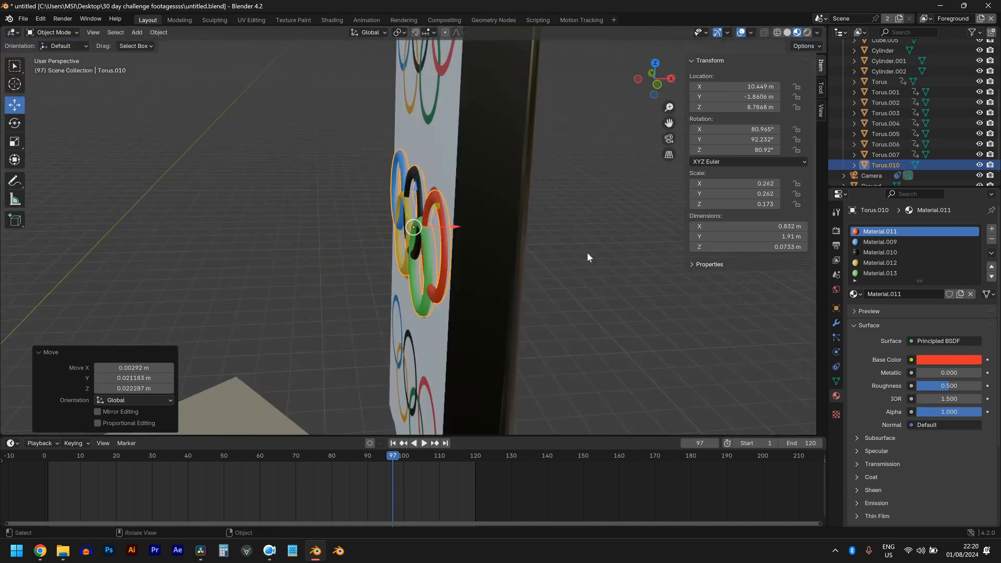
pyautogui.moveTo(454, 232); pyautogui.dragTo(475, 233)
pyautogui.moveTo(474, 233); pyautogui.dragTo(578, 267, button='middle')
pyautogui.scroll(-8, 578, 267)
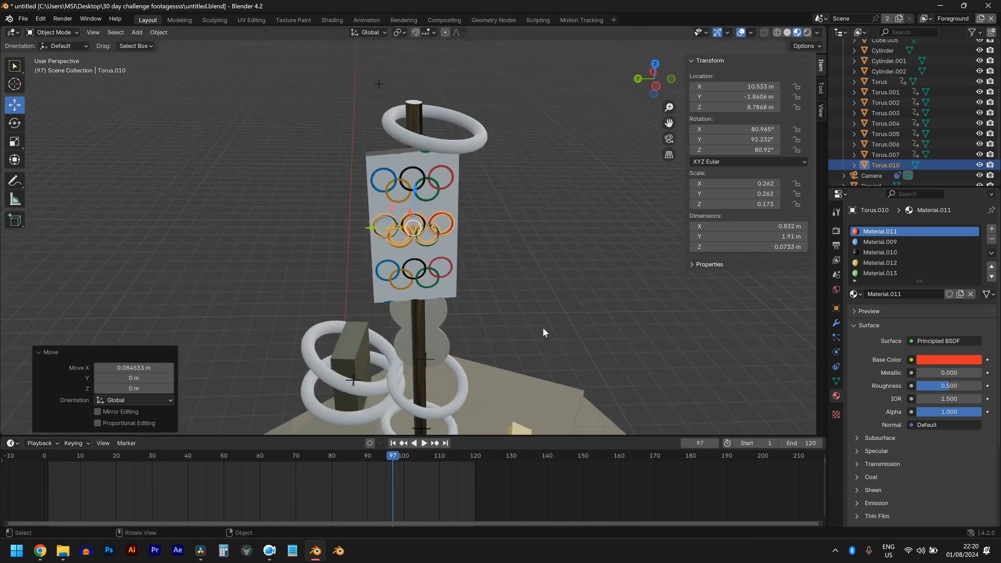
# - Insert location and rotation keyframes for the logo at frame 1
pyautogui.press('KP_0')
pyautogui.hotkey('shift', 'Left')
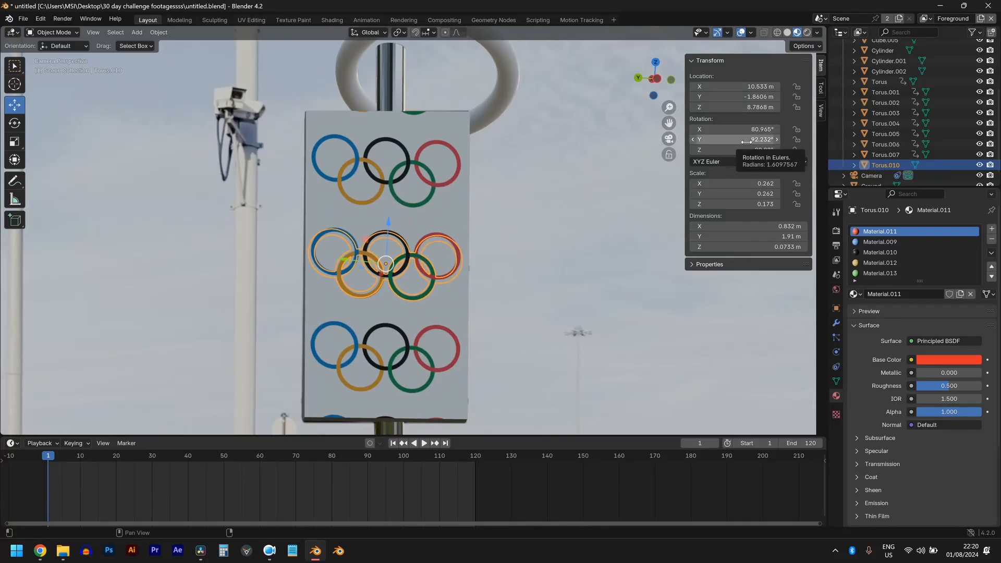
pyautogui.press('i')
pyautogui.press('i')
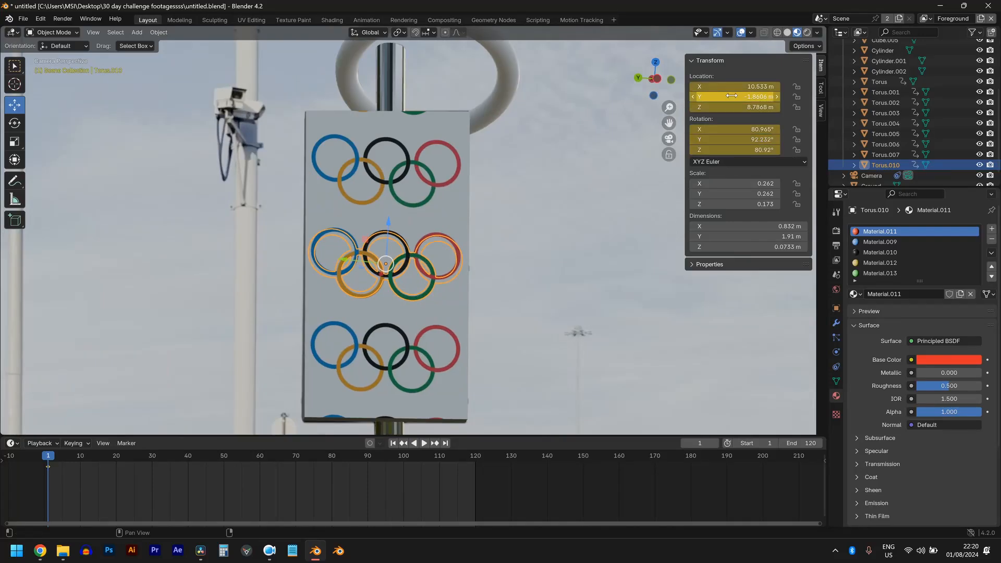
# - At frame 120, move the logo off the sign toward the camera, to about X -0.55, Y -0.23, Z 4.52 m
pyautogui.hotkey('shift', 'Right')
pyautogui.press('KP_0')
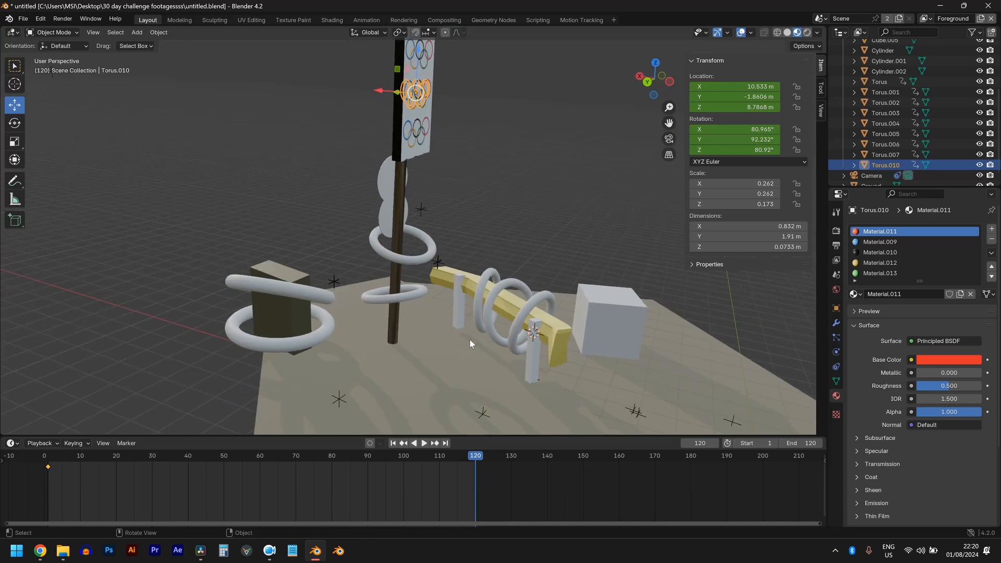
pyautogui.moveTo(471, 343); pyautogui.dragTo(387, 249, button='middle')
pyautogui.moveTo(380, 201); pyautogui.dragTo(556, 349)
pyautogui.scroll(-3, 546, 323)
pyautogui.press('KP_0')
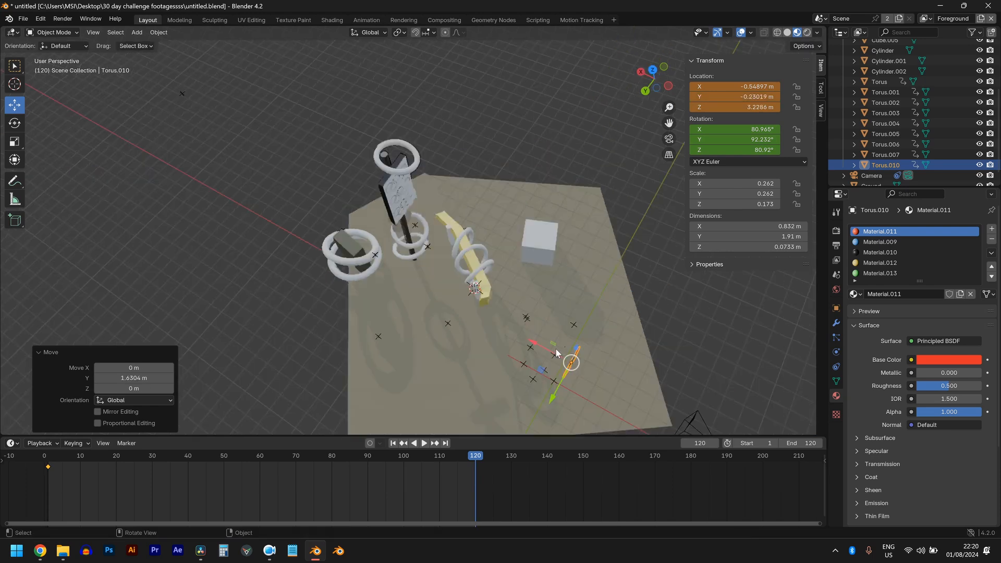
pyautogui.scroll(-3, 556, 349)
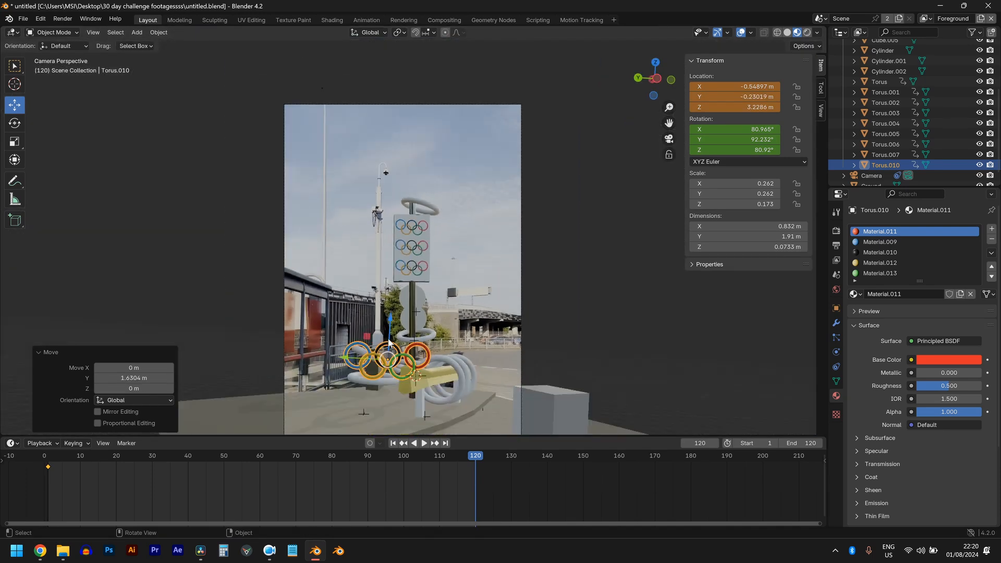
pyautogui.moveTo(389, 343); pyautogui.dragTo(390, 321)
pyautogui.moveTo(390, 321); pyautogui.dragTo(552, 376, button='middle')
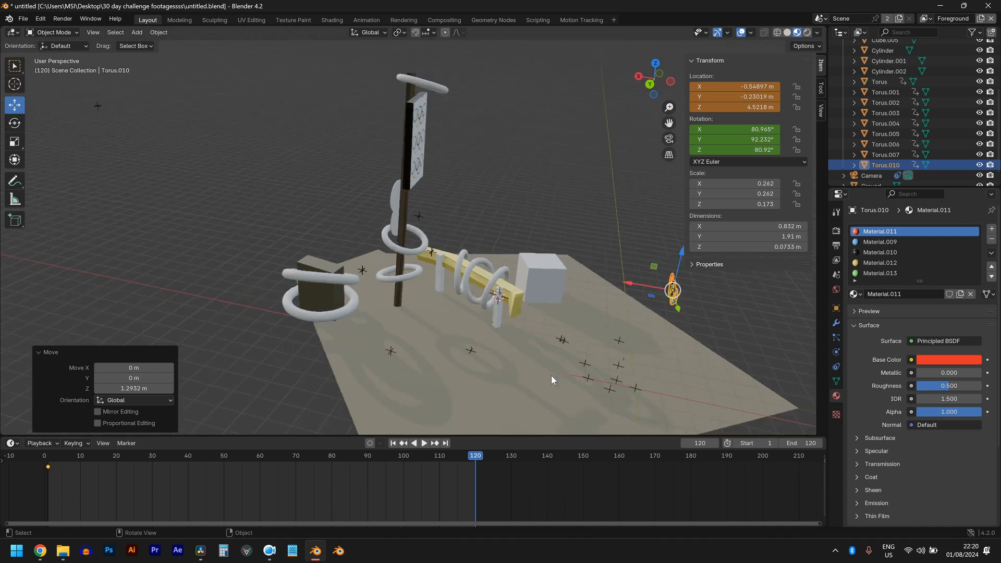
# - In top view, bring the logo just in front of the camera, to about X -4.59, Y -0.08 m
pyautogui.scroll(-3, 551, 375)
pyautogui.press('KP_7')
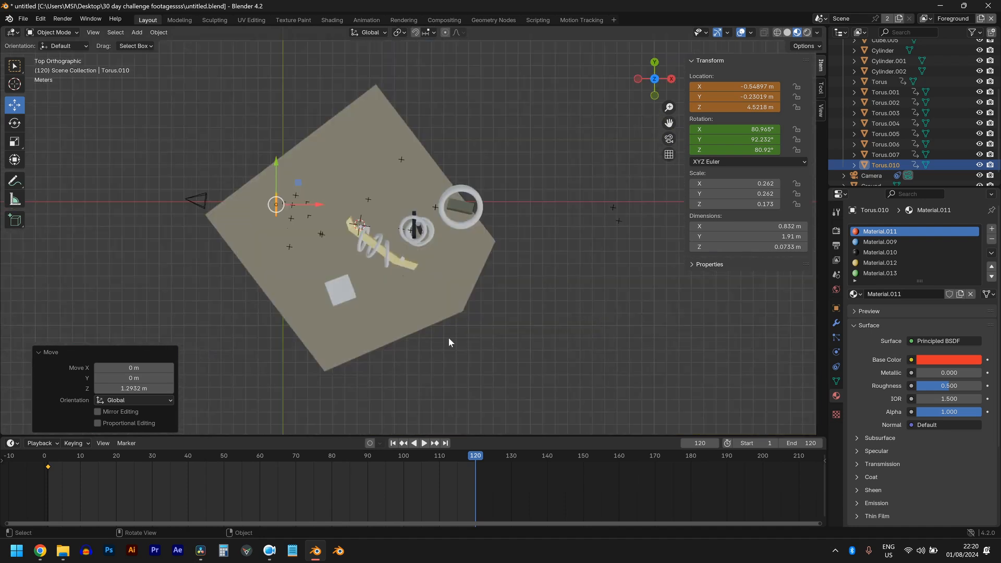
pyautogui.press('g')
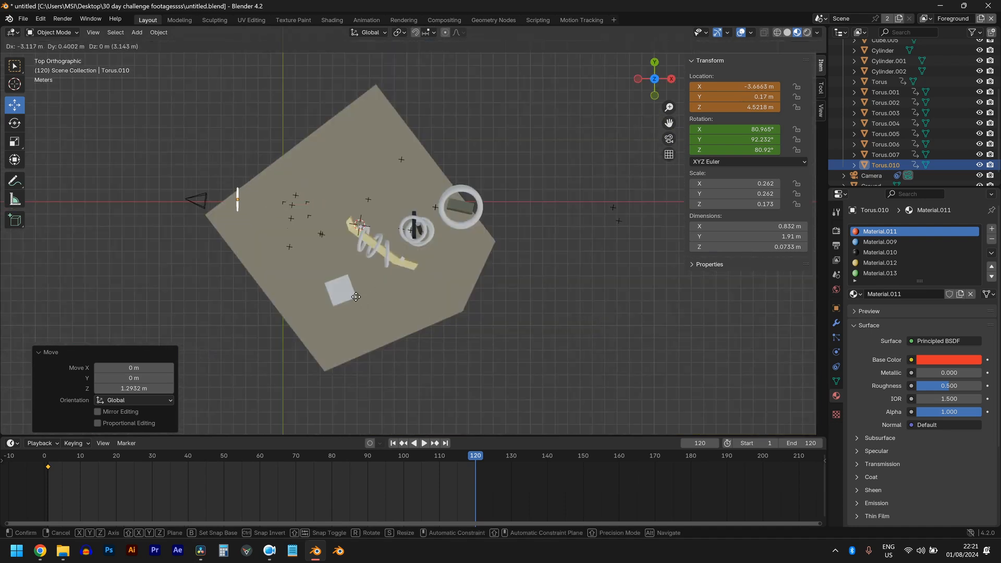
pyautogui.click(351, 300)
pyautogui.press('KP_0')
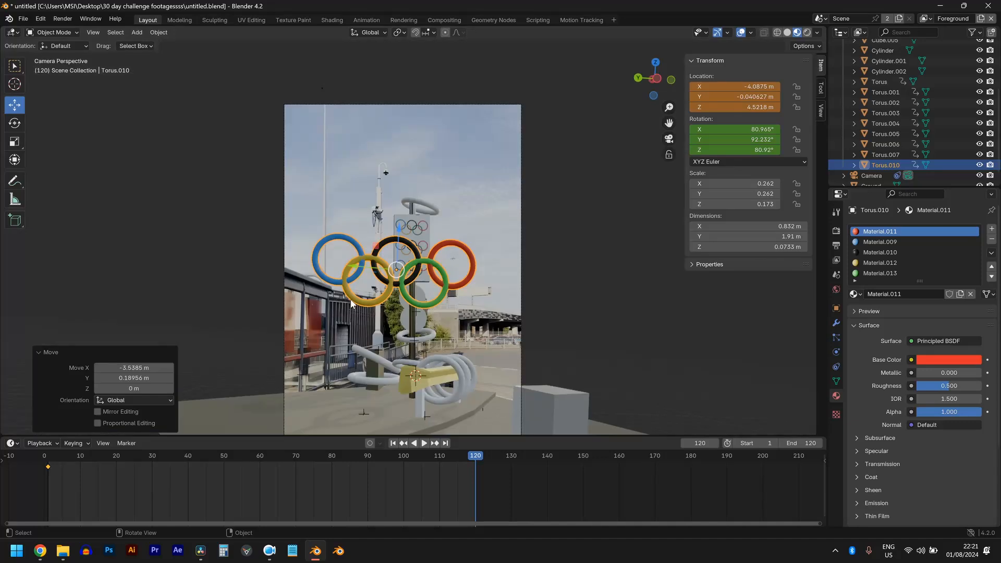
pyautogui.press('KP_7')
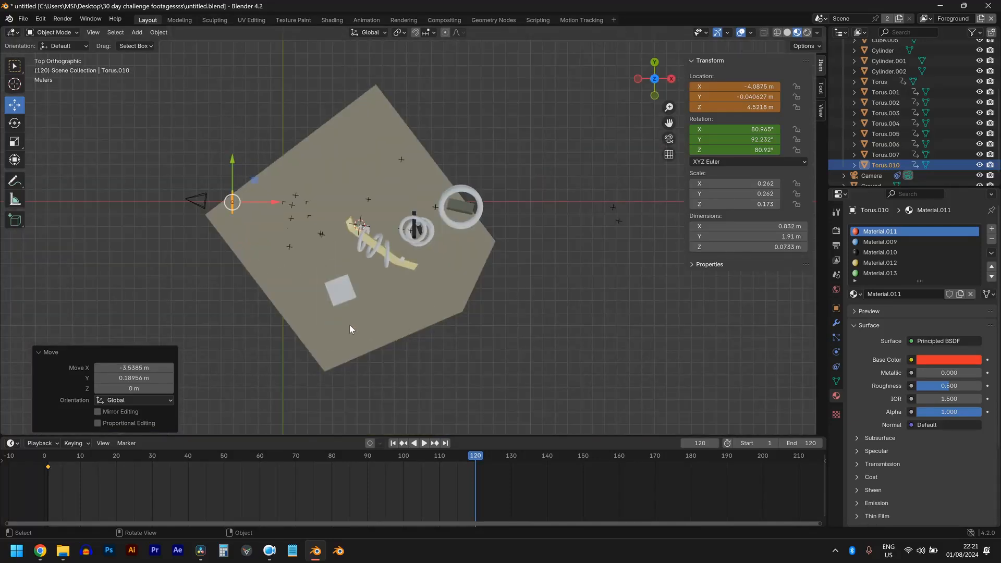
pyautogui.press('g')
pyautogui.click(343, 324)
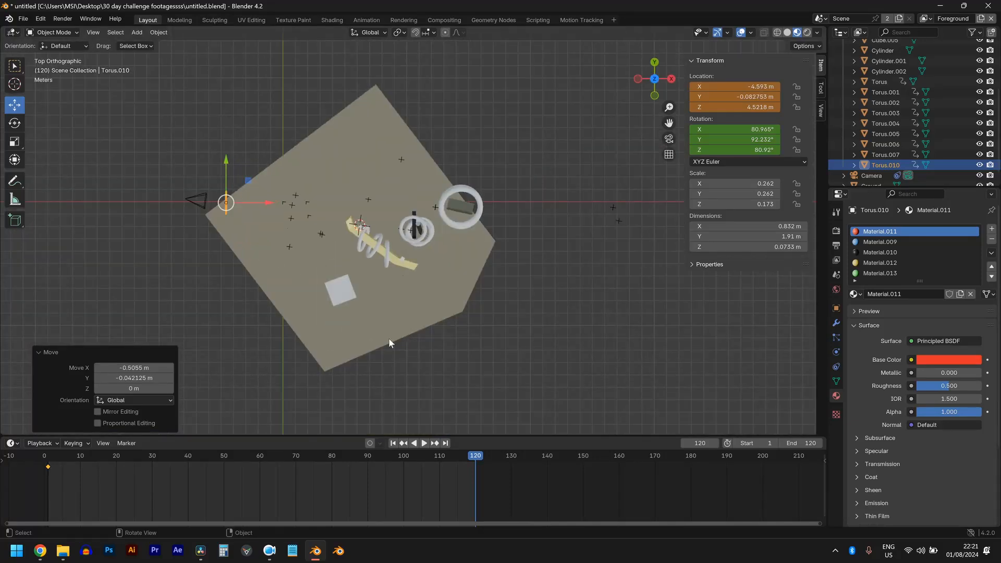
# - Rotate the logo in top view by about 6.41° and a further 0.91° to face the camera, nudging it slightly closer
pyautogui.press('r')
pyautogui.click(373, 352)
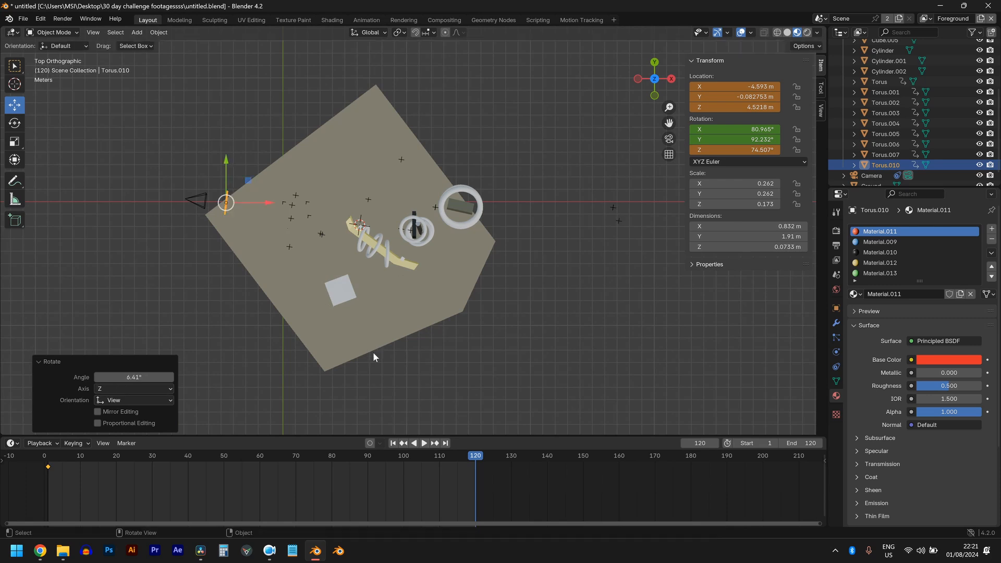
pyautogui.press('g')
pyautogui.click(374, 353)
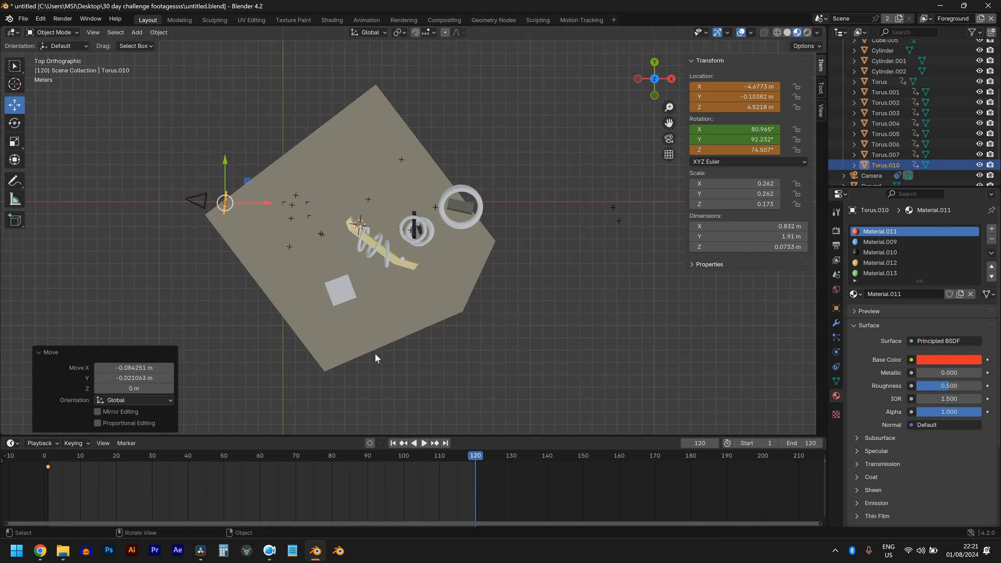
pyautogui.press('r')
pyautogui.click(398, 365)
pyautogui.press('KP_0')
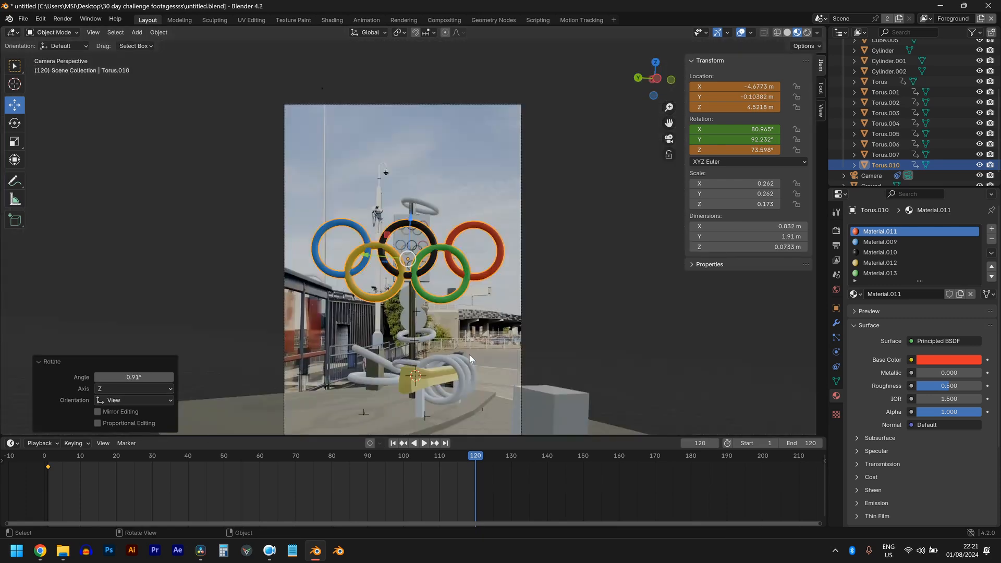
# - Lower the logo to about Z 4.2 m and insert its location and rotation keyframes at frame 120
pyautogui.scroll(-3, 462, 343)
pyautogui.scroll(1, 427, 245)
pyautogui.moveTo(413, 228); pyautogui.dragTo(417, 256)
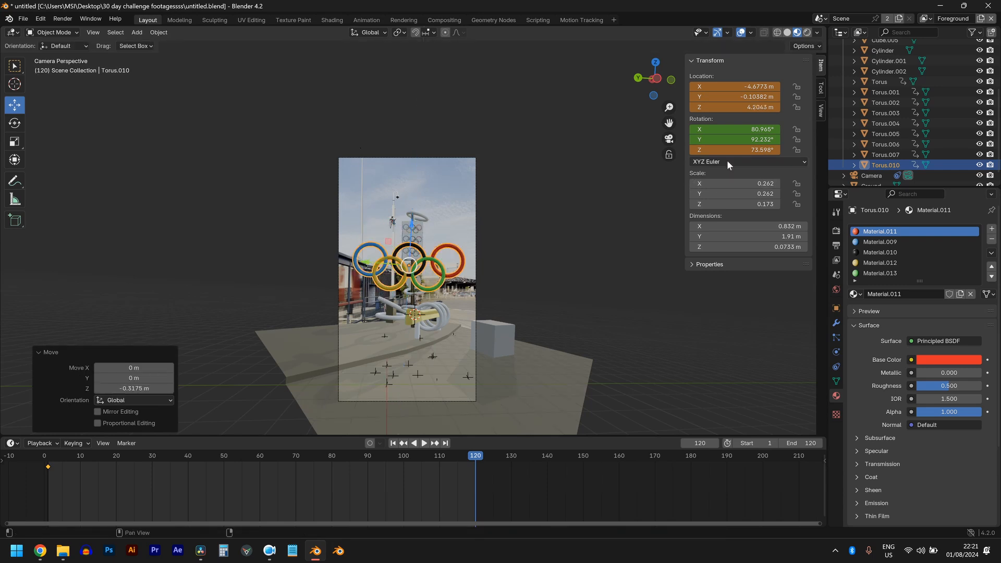
pyautogui.press('i')
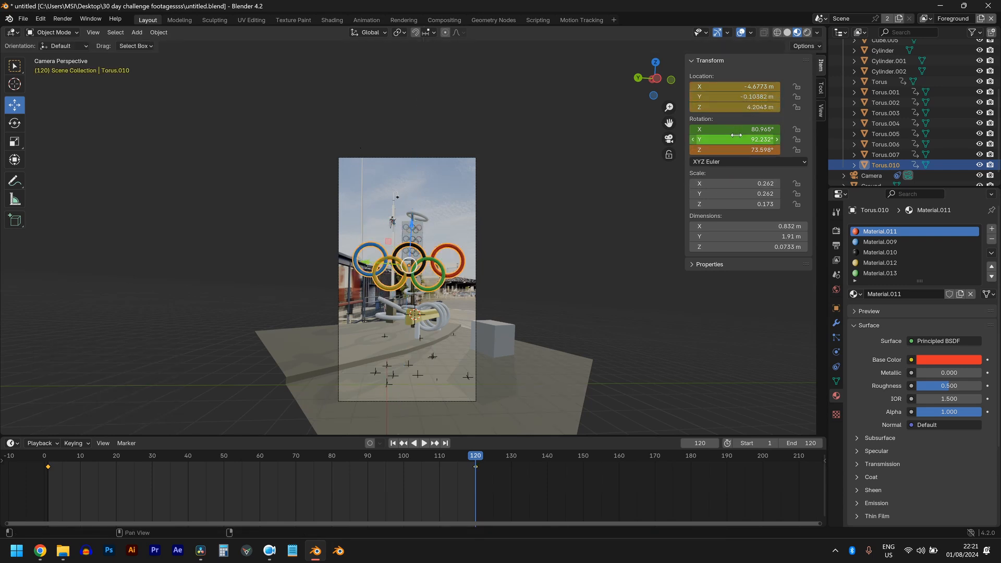
pyautogui.press('i')
pyautogui.scroll(2, 562, 244)
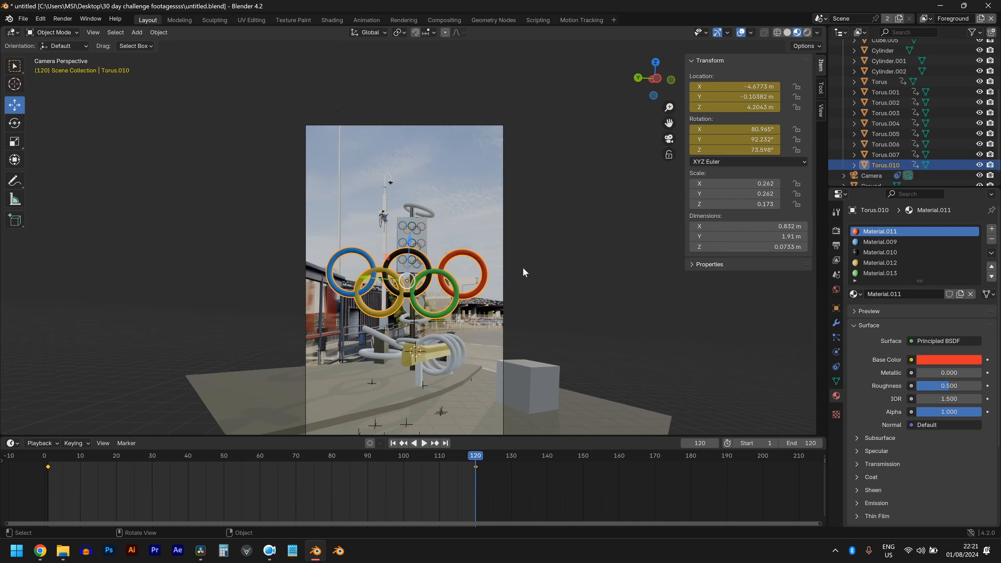
pyautogui.scroll(1, 471, 284)
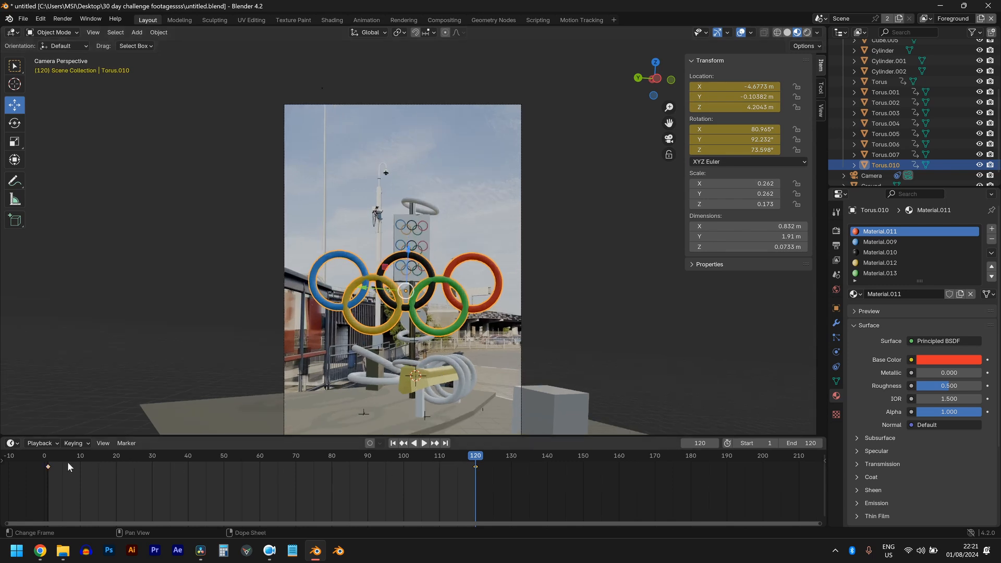
# - Add 360° to the logo's Z rotation at frame 120, keyframe it and play back the flight
pyautogui.press('space')
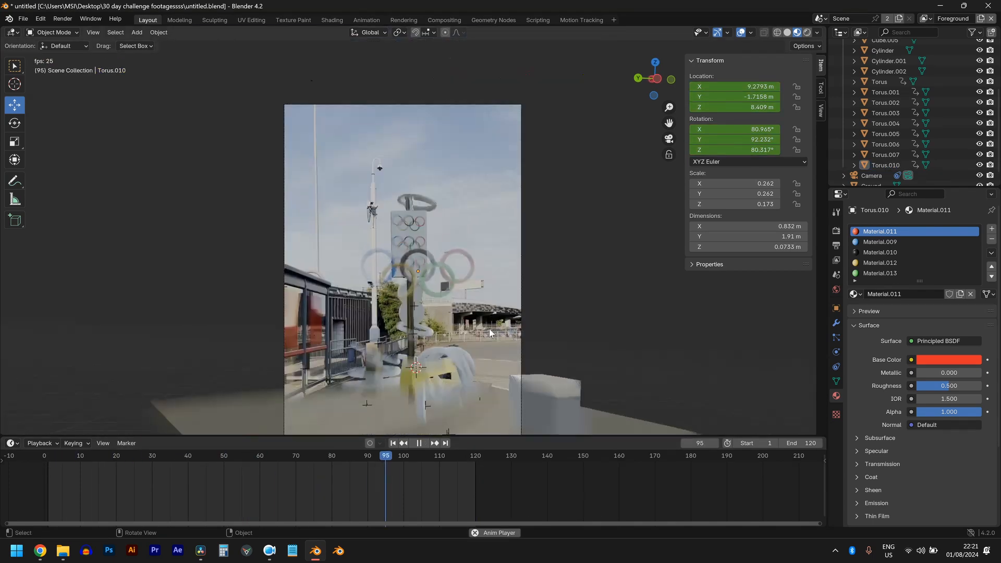
pyautogui.press('space')
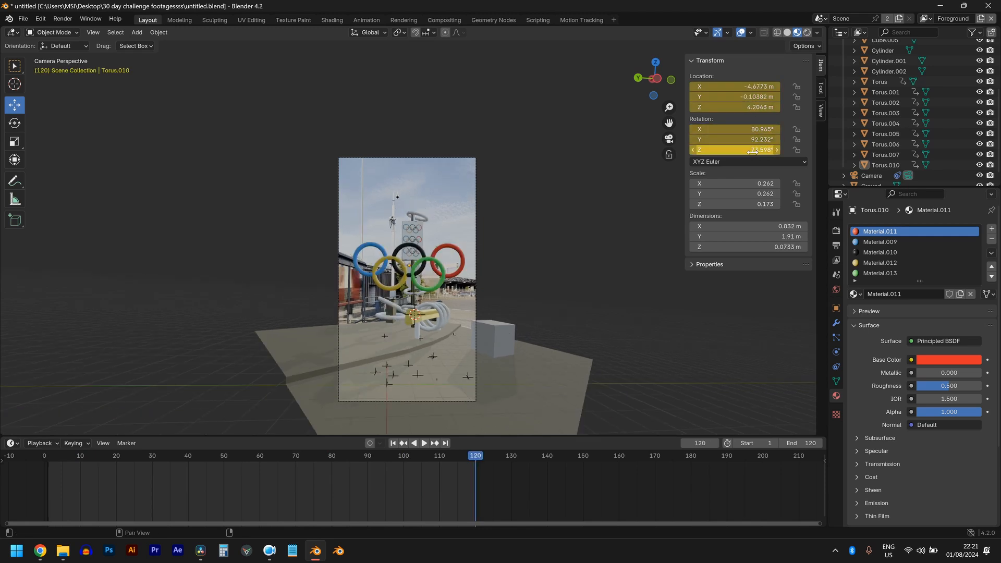
pyautogui.click(735, 150)
pyautogui.click(737, 151)
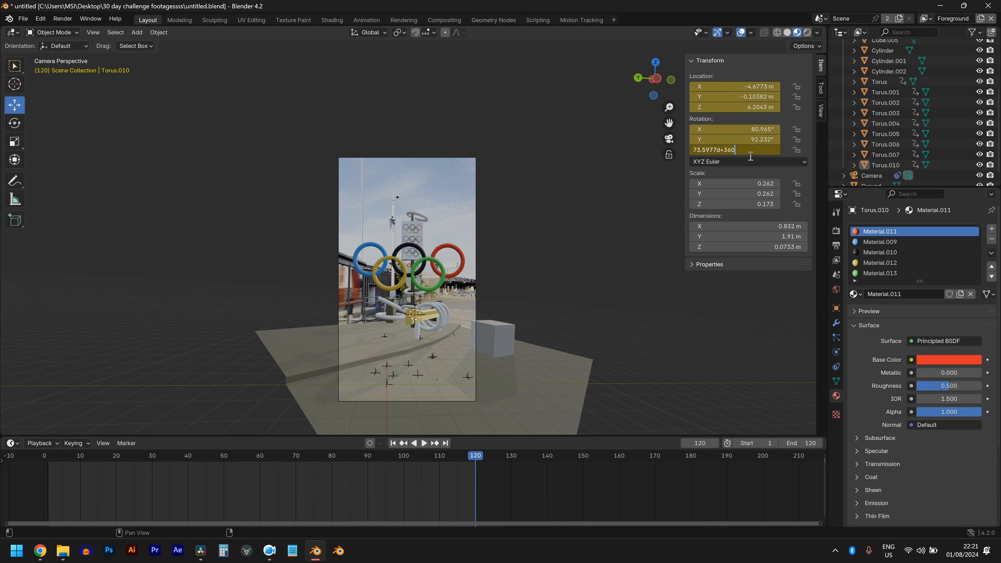
pyautogui.press('Return')
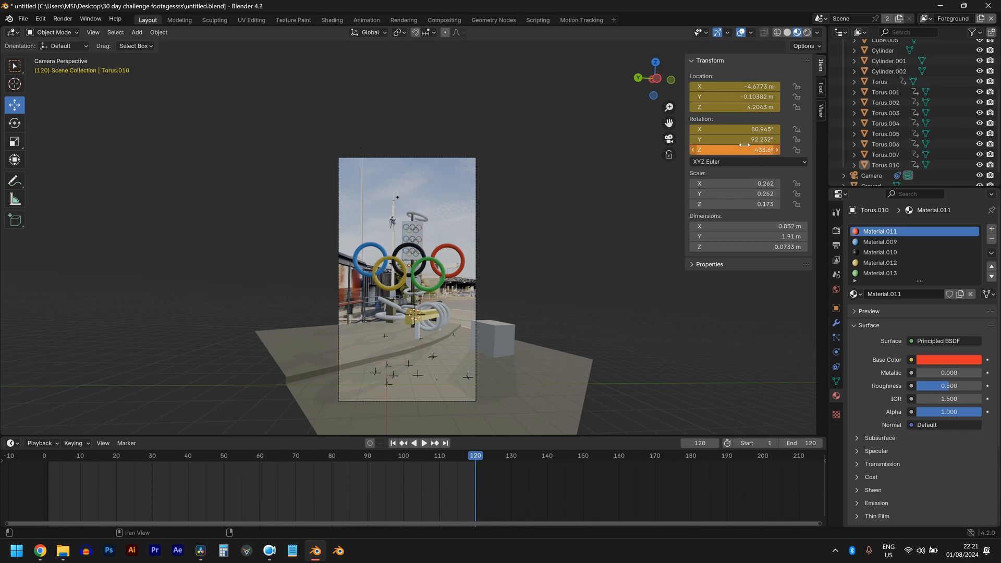
pyautogui.rightClick(744, 149)
pyautogui.click(743, 153)
pyautogui.press('space')
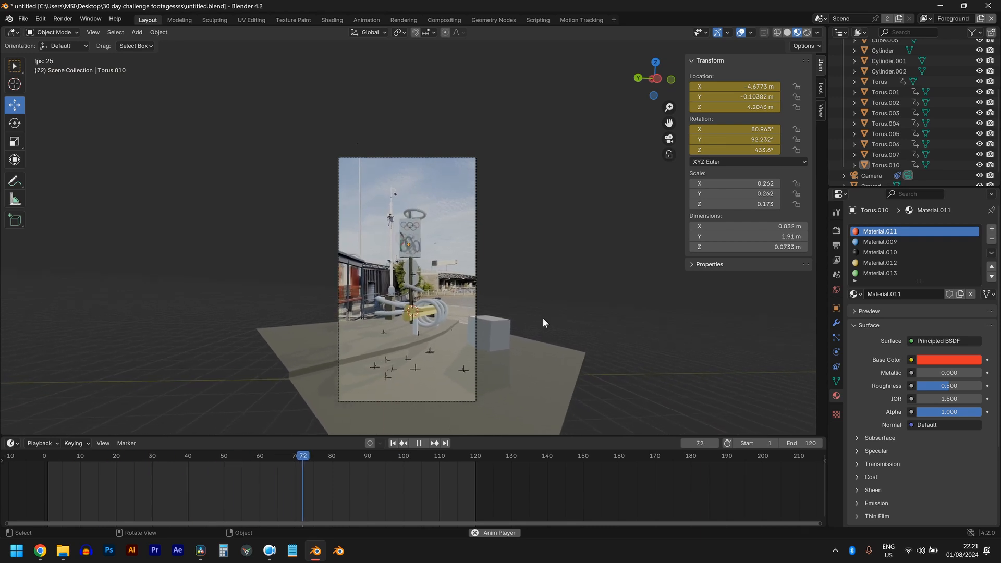
pyautogui.press('space')
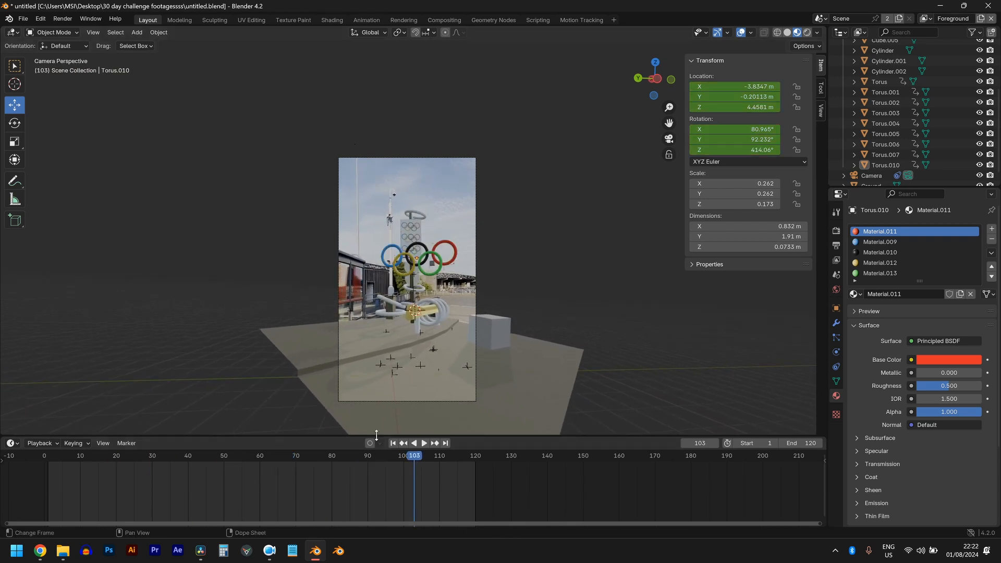
# - Show the logo's animation curves in an enlarged Graph Editor and hide all its channels except X Euler Rotation
pyautogui.moveTo(396, 437); pyautogui.dragTo(402, 307)
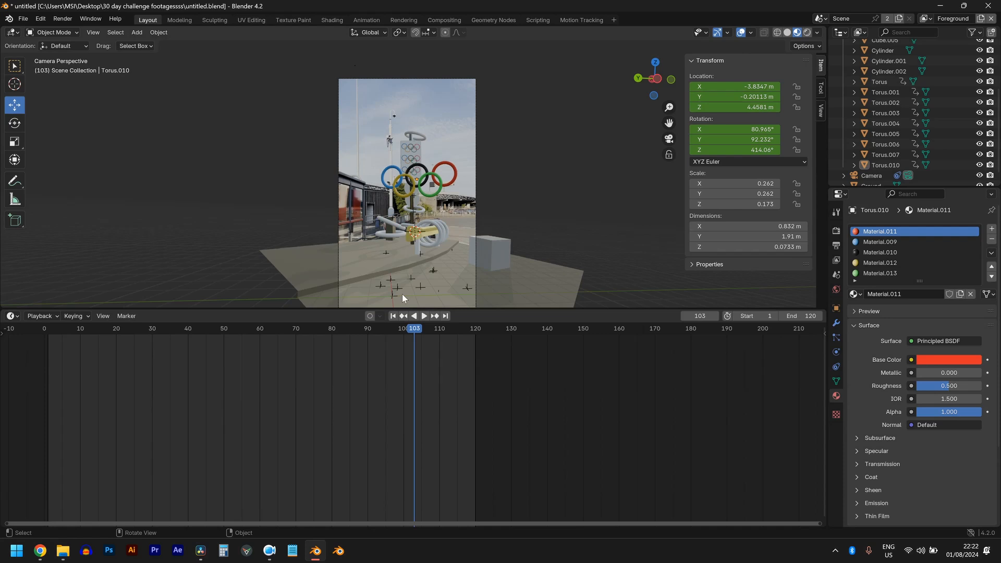
pyautogui.click(443, 185)
pyautogui.hotkey('ctrl', 'Tab')
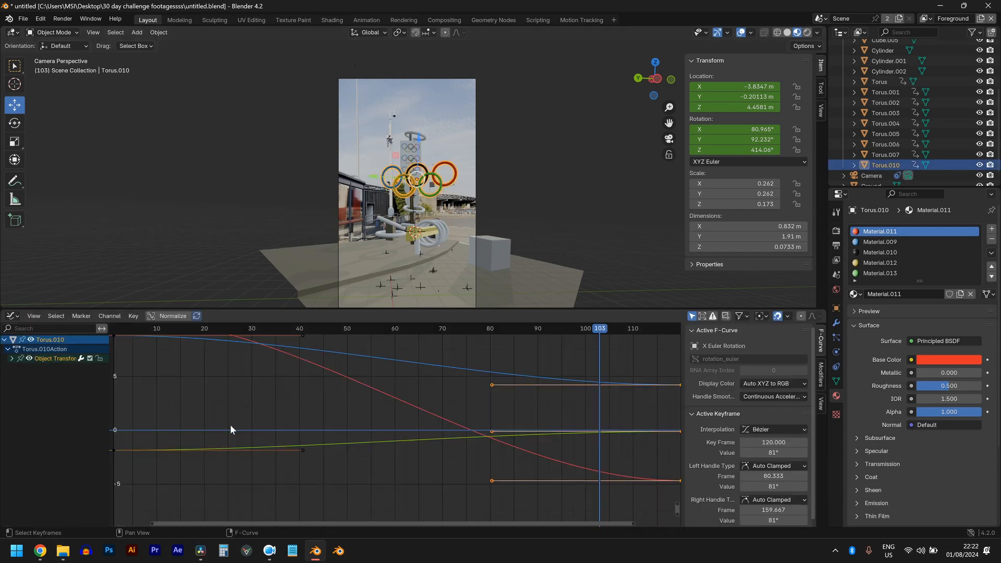
pyautogui.press('Home')
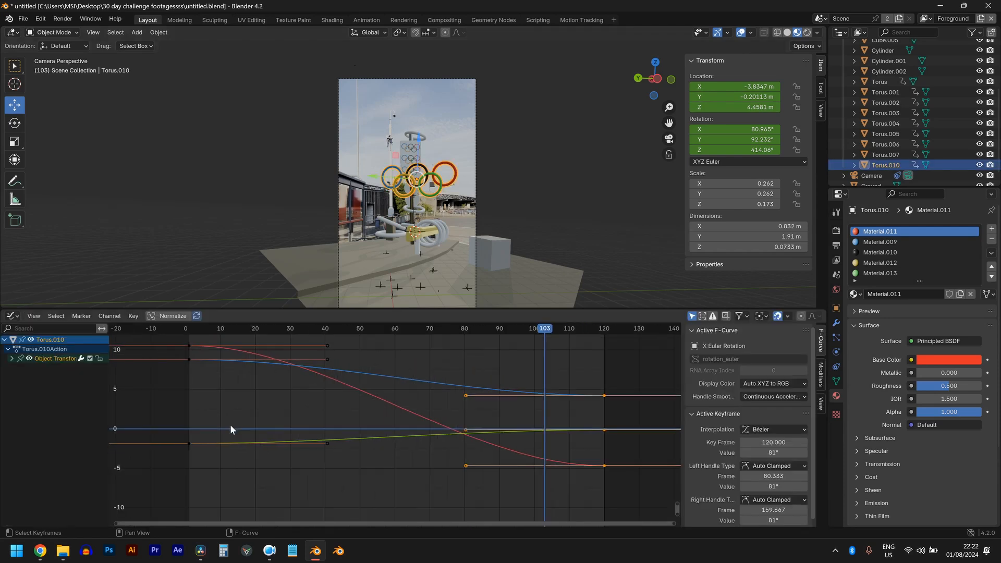
pyautogui.click(11, 359)
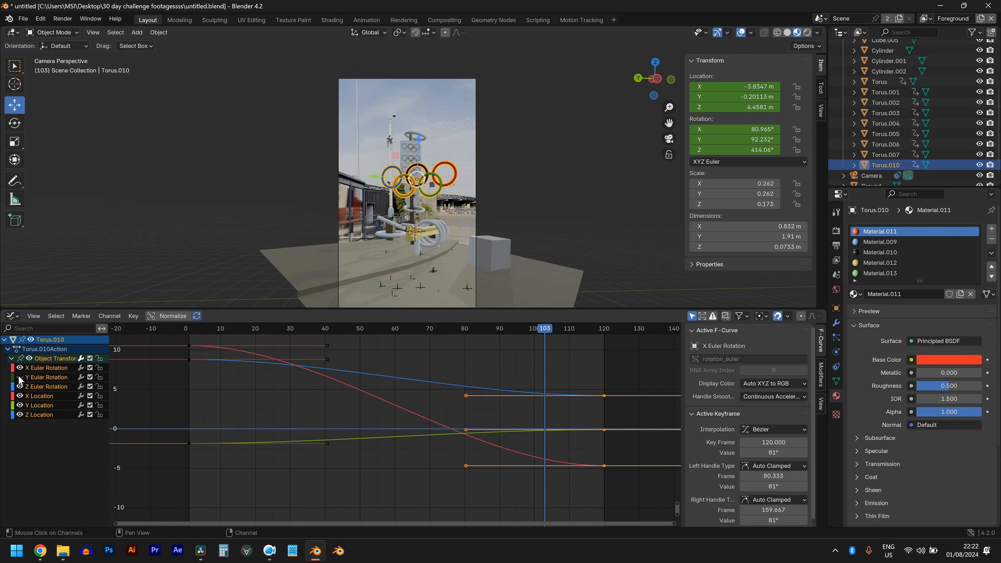
pyautogui.moveTo(19, 378); pyautogui.dragTo(16, 420)
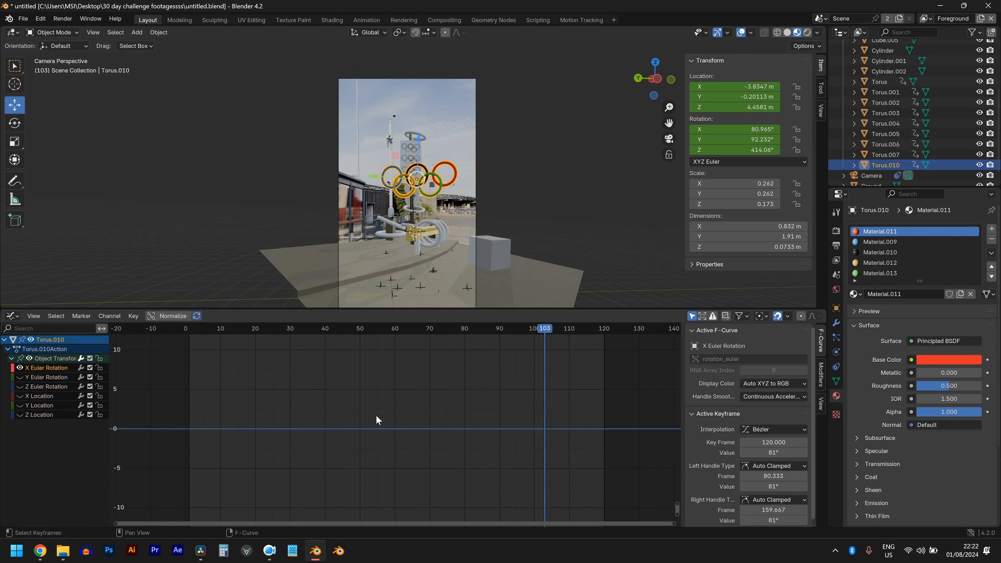
# - Clear all keyframes from the logo's X and Y rotation
pyautogui.click(39, 377)
pyautogui.click(43, 368)
pyautogui.rightClick(731, 129)
pyautogui.click(743, 159)
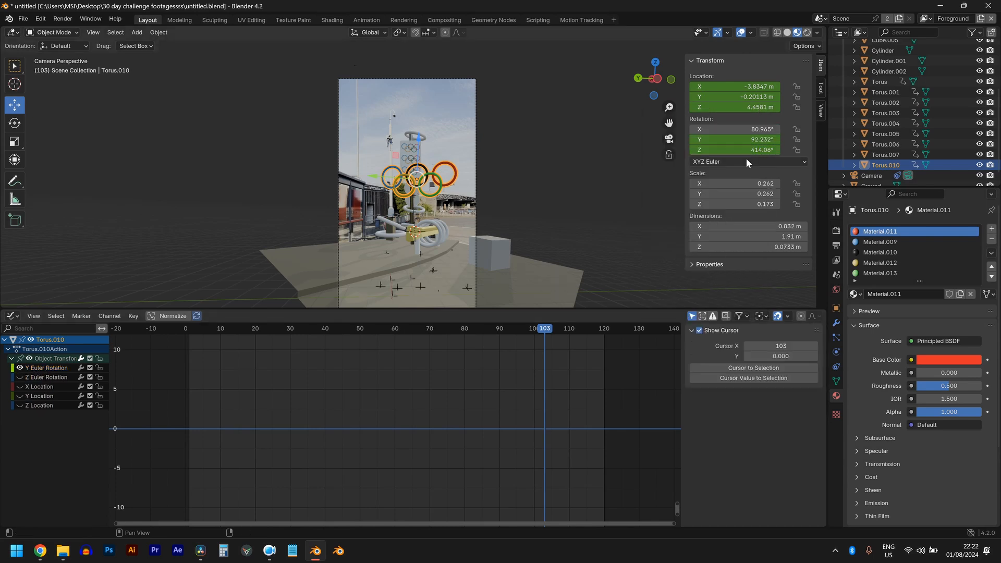
pyautogui.rightClick(746, 139)
pyautogui.click(741, 149)
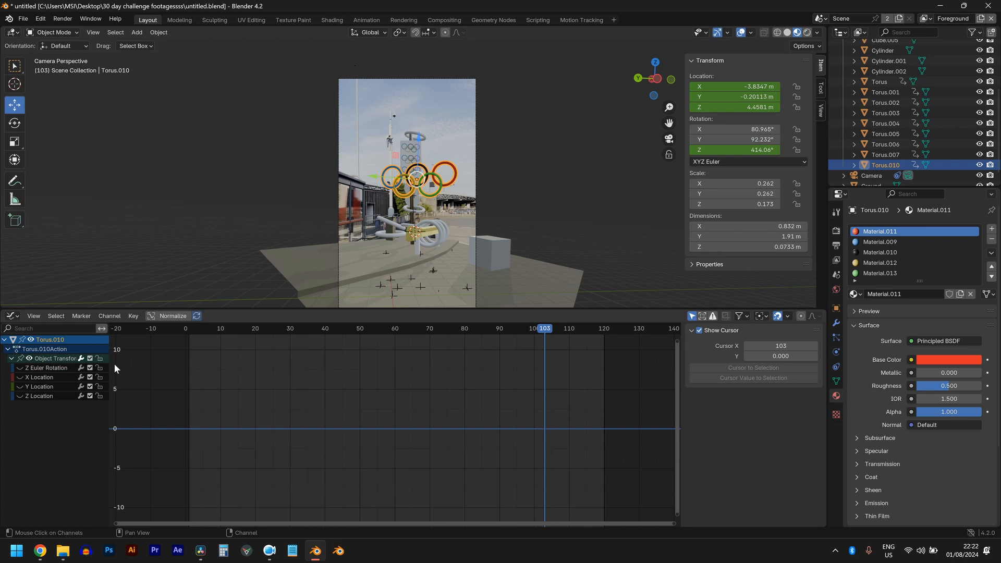
# - Isolate the Z Euler Rotation curve and move its first keyframe's right handle to about frame 13.6, value 409°
pyautogui.click(17, 369)
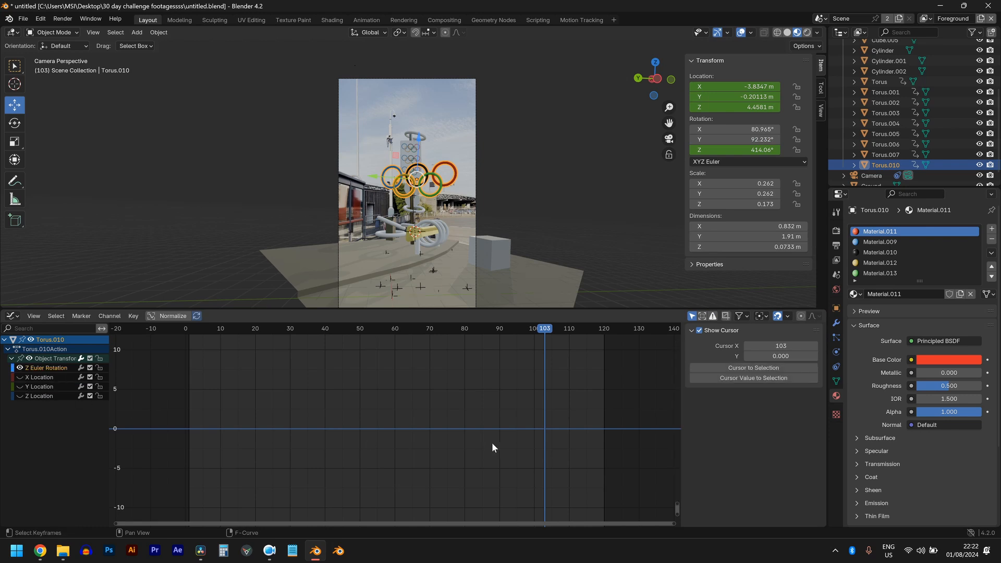
pyautogui.press('Home')
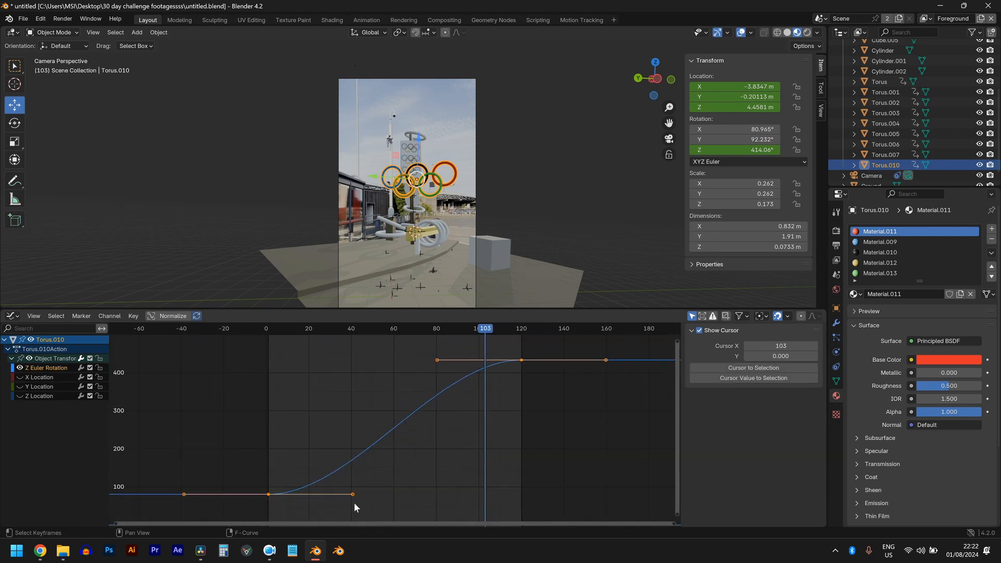
pyautogui.click(353, 495)
pyautogui.press('g')
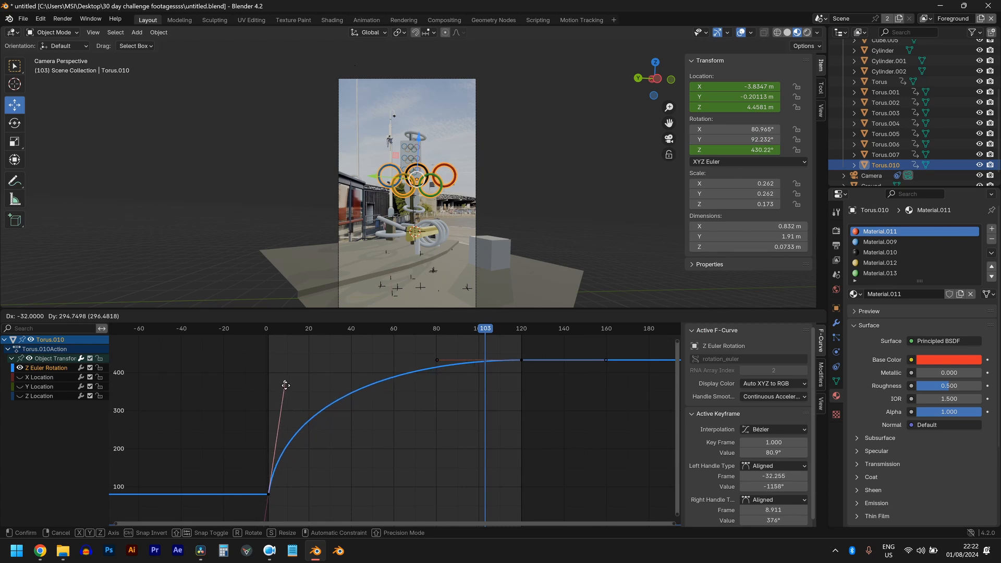
pyautogui.click(296, 372)
# - Isolate the X Location curve and move its first keyframe's right handle to about frame 25.8, value -3.51 m
pyautogui.click(20, 368)
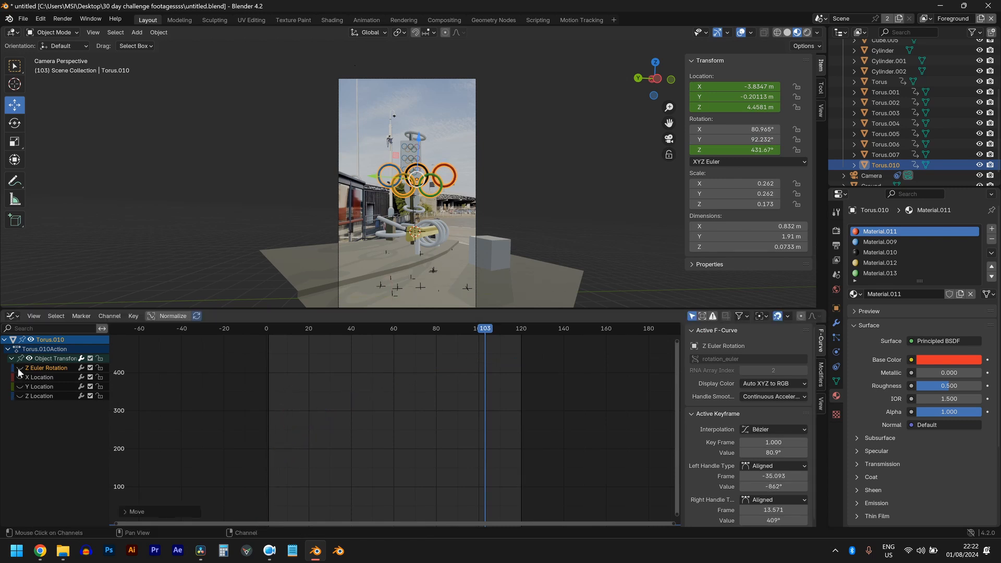
pyautogui.click(20, 377)
pyautogui.press('Home')
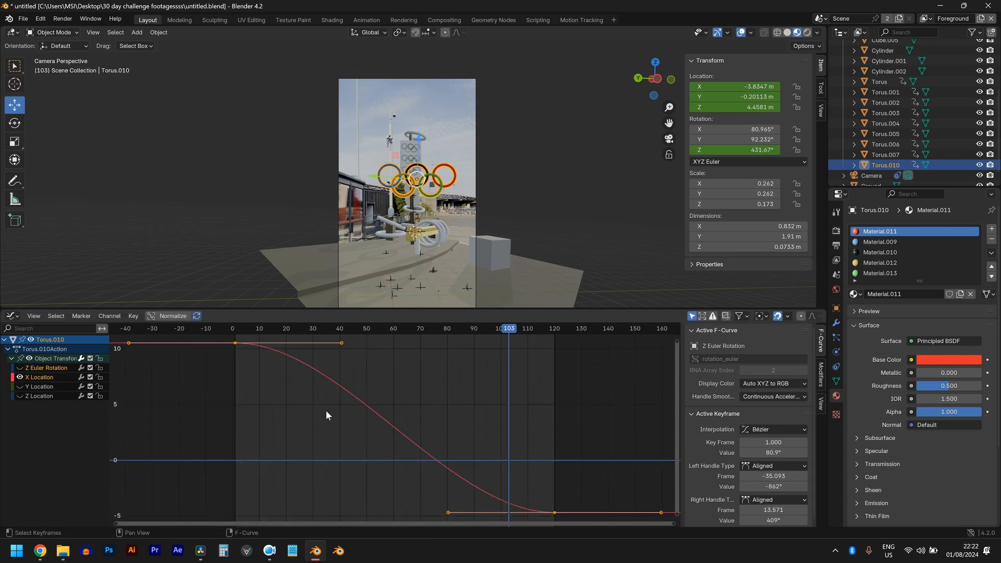
pyautogui.click(340, 340)
pyautogui.press('g')
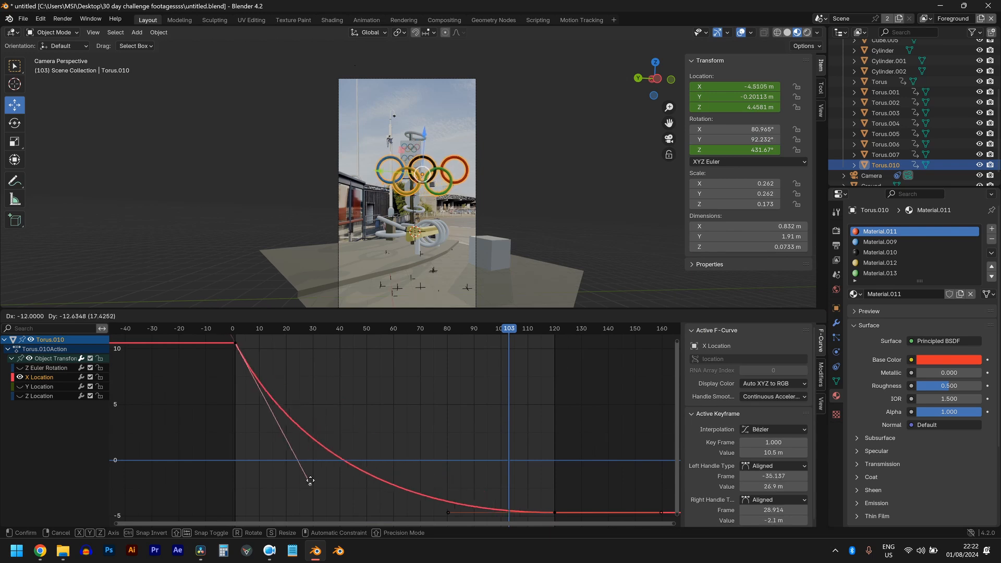
pyautogui.click(301, 499)
# - Isolate the Y Location curve and move its first keyframe's right handle to about frame 20.4, value -0.3 m
pyautogui.click(19, 377)
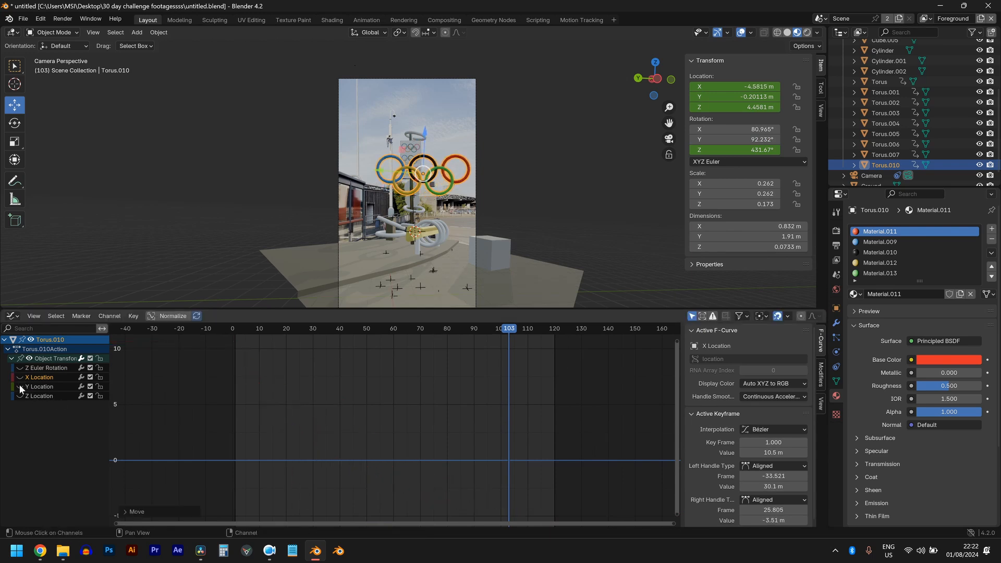
pyautogui.click(20, 387)
pyautogui.press('Home')
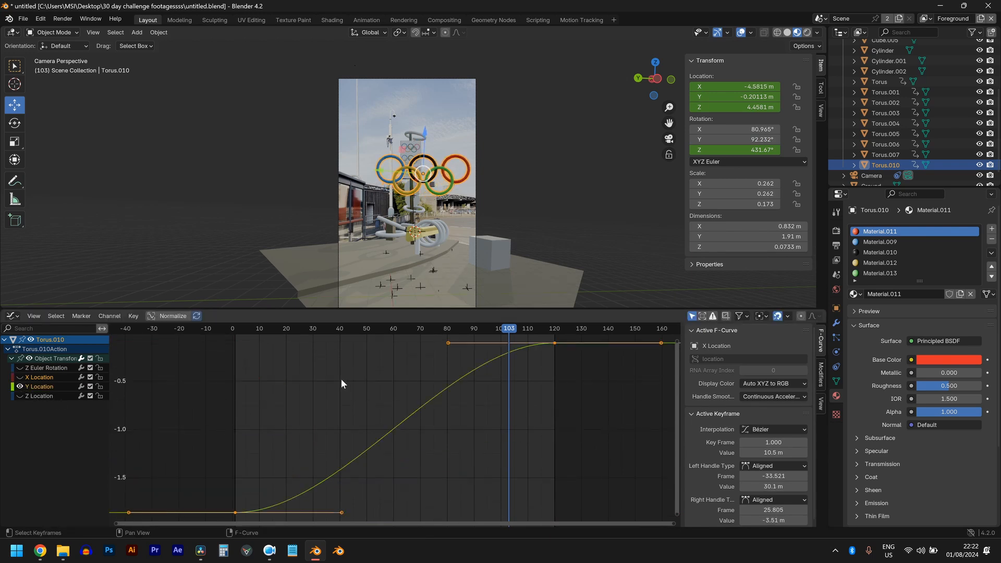
pyautogui.click(336, 507)
pyautogui.click(342, 512)
pyautogui.press('g')
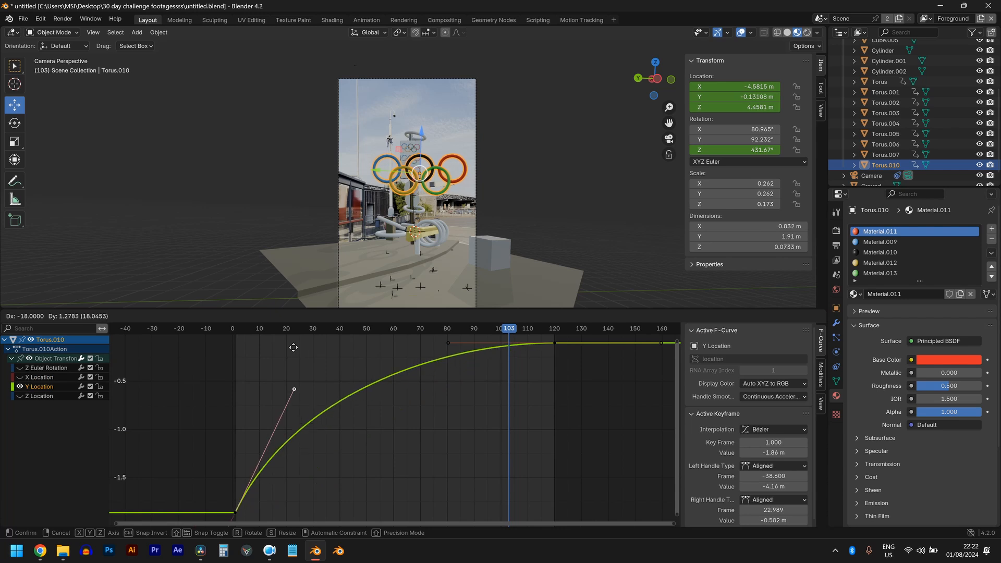
pyautogui.click(280, 299)
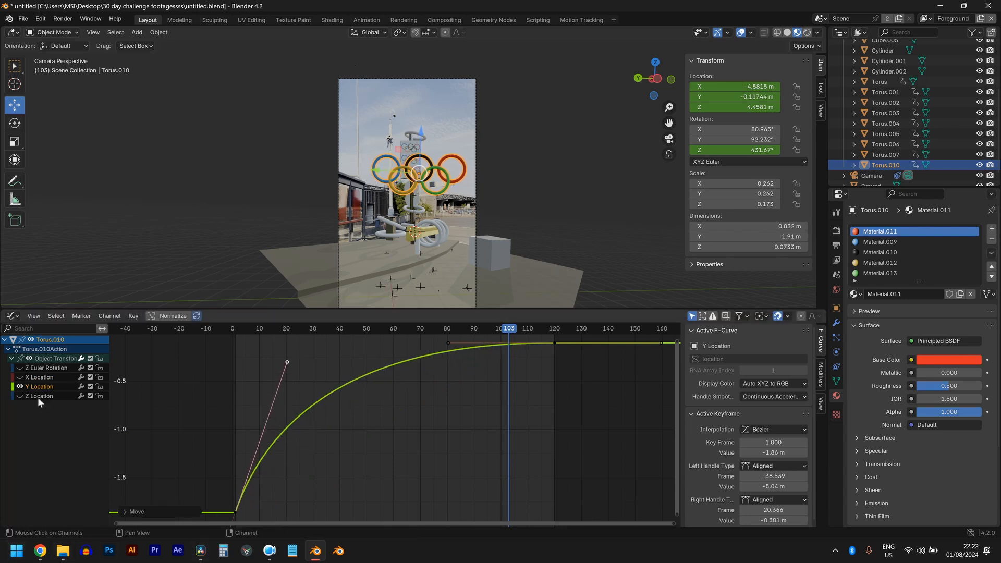
# - Isolate the Z Location curve and move its first keyframe's right handle to about frame 23.2, value 4.72 m
pyautogui.click(18, 394)
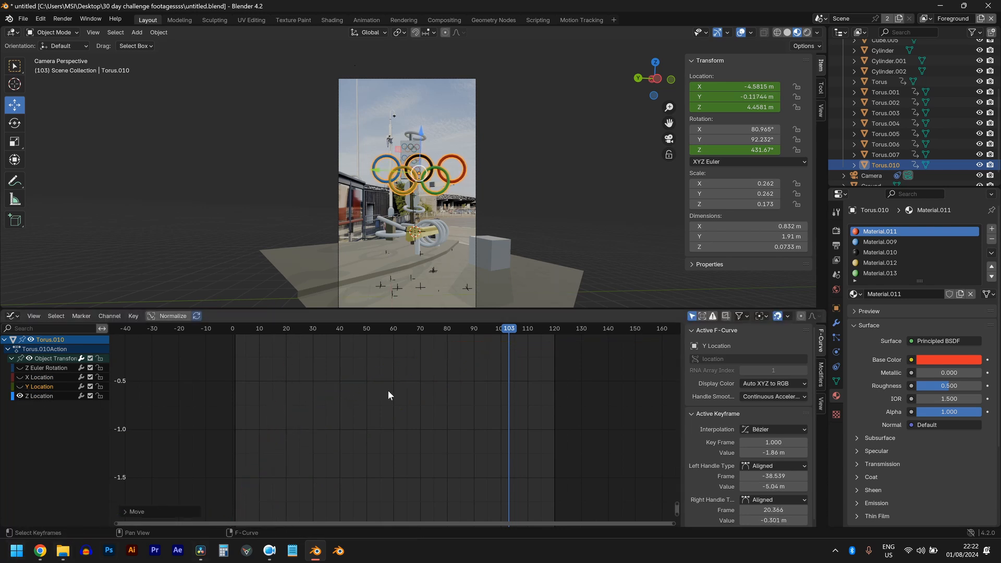
pyautogui.press('Home')
pyautogui.scroll(-1, 325, 350)
pyautogui.click(342, 349)
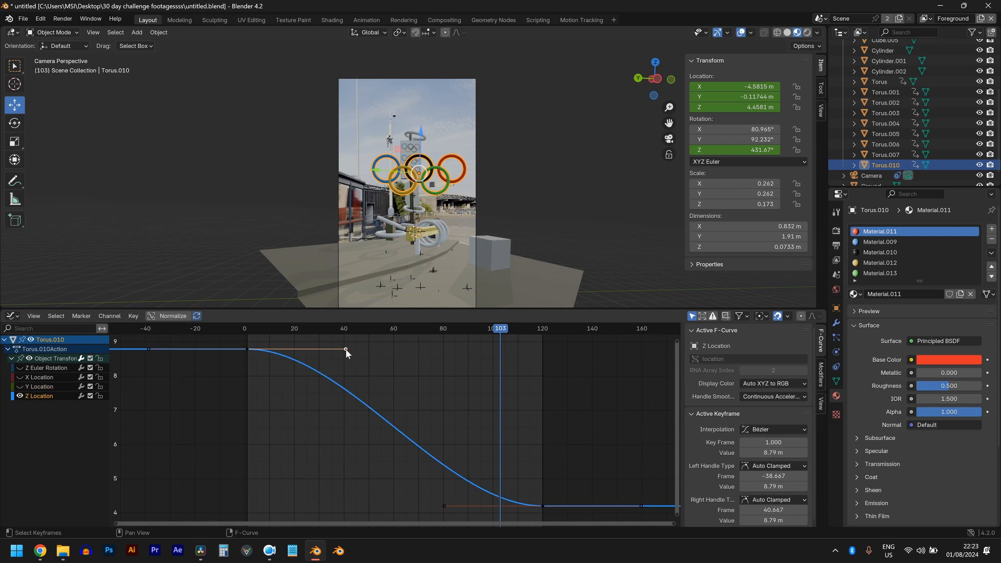
pyautogui.press('g')
pyautogui.click(311, 518)
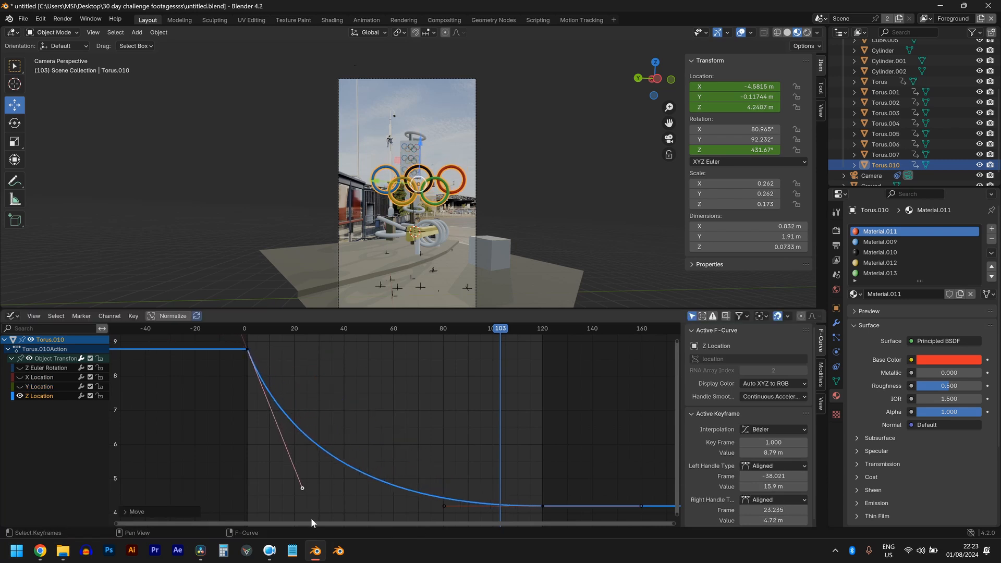
# - Play back the eased animation from frame 1 in solid shading and save the file
pyautogui.hotkey('shift', 'Left')
pyautogui.click(574, 162)
pyautogui.press('space')
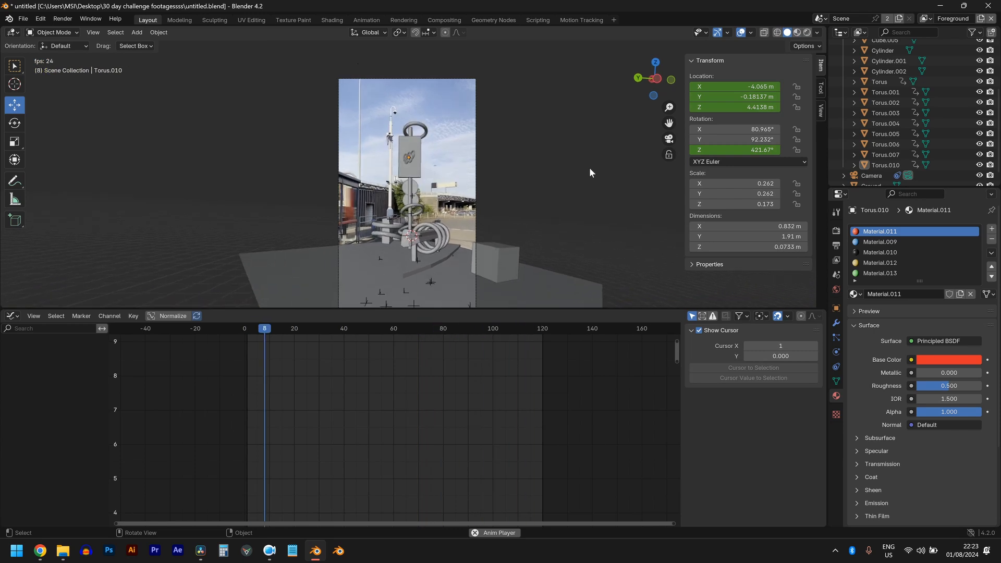
pyautogui.press('space')
pyautogui.hotkey('ctrl', 's')
# - At frame 120, separate the logo mesh into individual ring objects and return to Object Mode
pyautogui.hotkey('shift', 'Left')
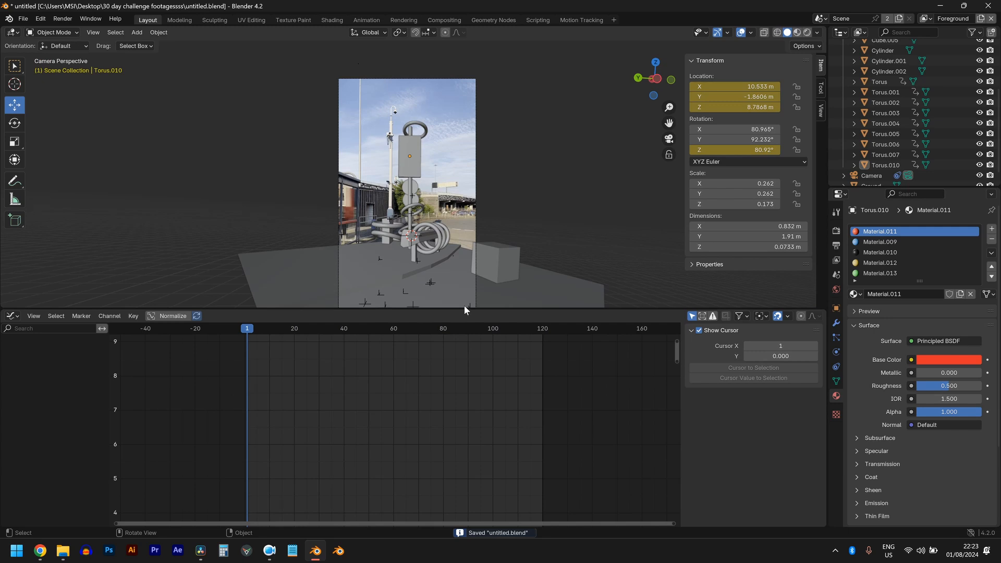
pyautogui.hotkey('shift', 'Right')
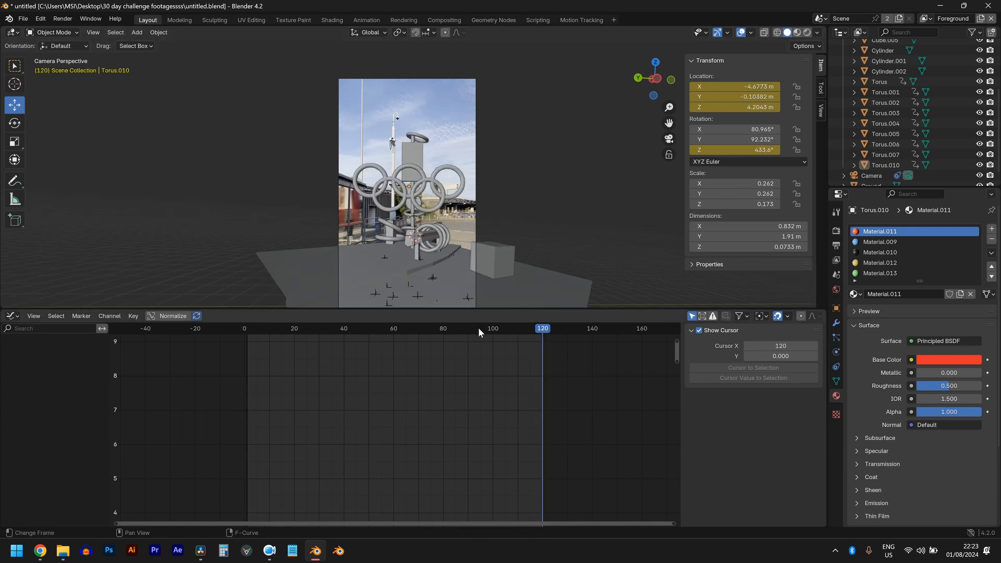
pyautogui.scroll(3, 401, 195)
pyautogui.click(430, 178)
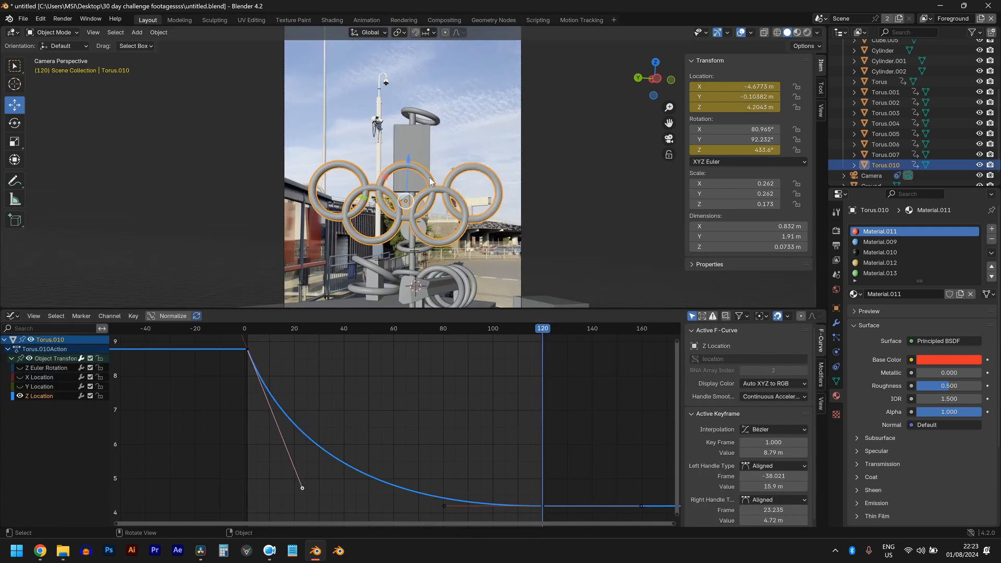
pyautogui.scroll(-2, 429, 189)
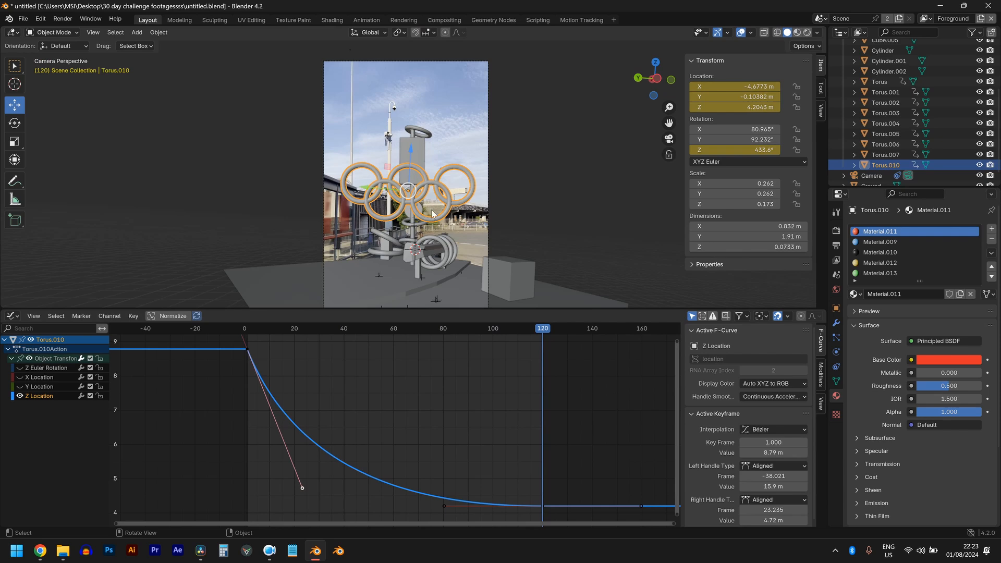
pyautogui.scroll(1, 433, 213)
pyautogui.press('Tab')
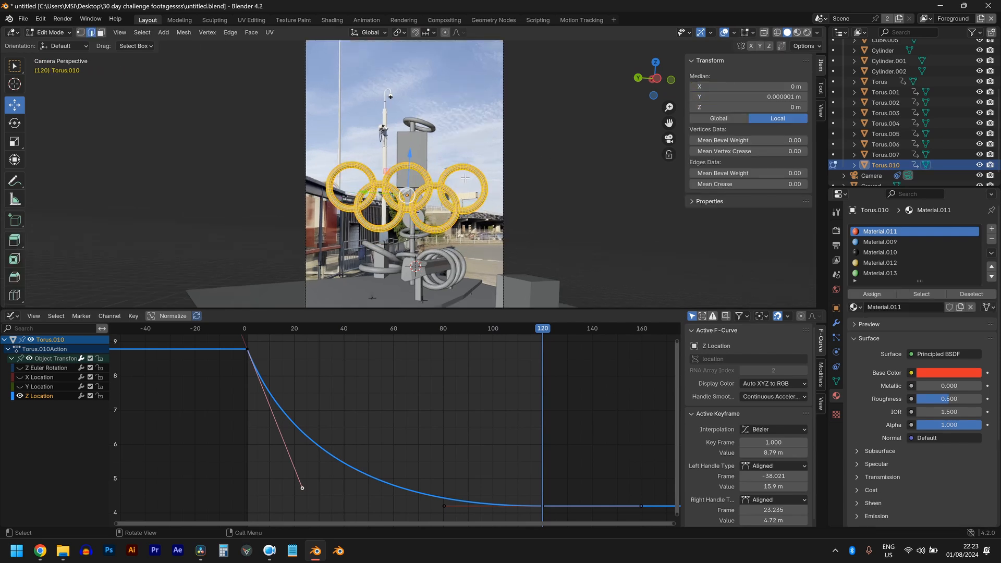
pyautogui.press('p')
pyautogui.click(453, 203)
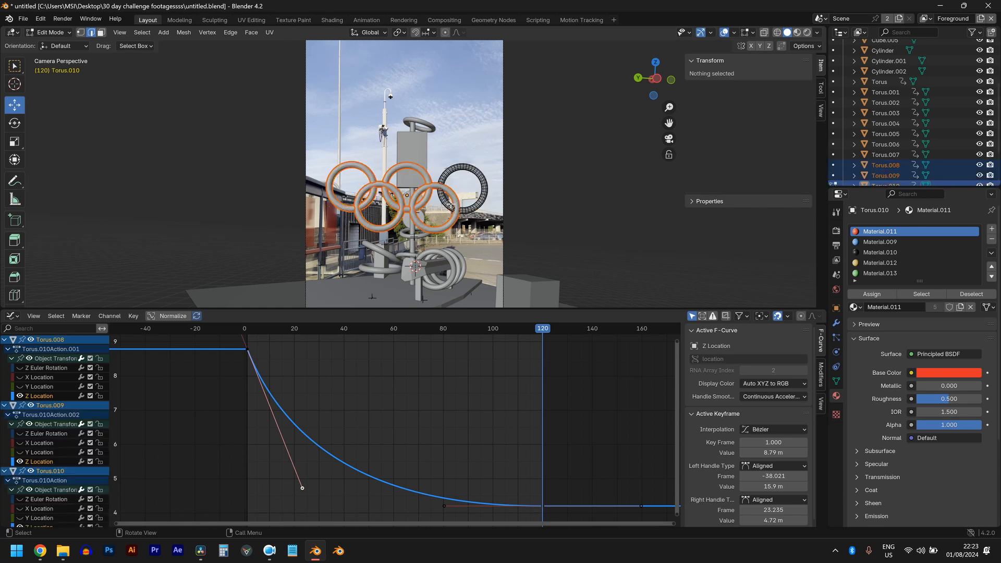
pyautogui.press('Tab')
# - Play back the animation and select individual rings to check that each one is now a separate animated object
pyautogui.moveTo(386, 340)
pyautogui.mouseDown()
pyautogui.moveTo(291, 342)
pyautogui.moveTo(400, 340)
pyautogui.mouseUp()
pyautogui.click(421, 164)
pyautogui.press('space')
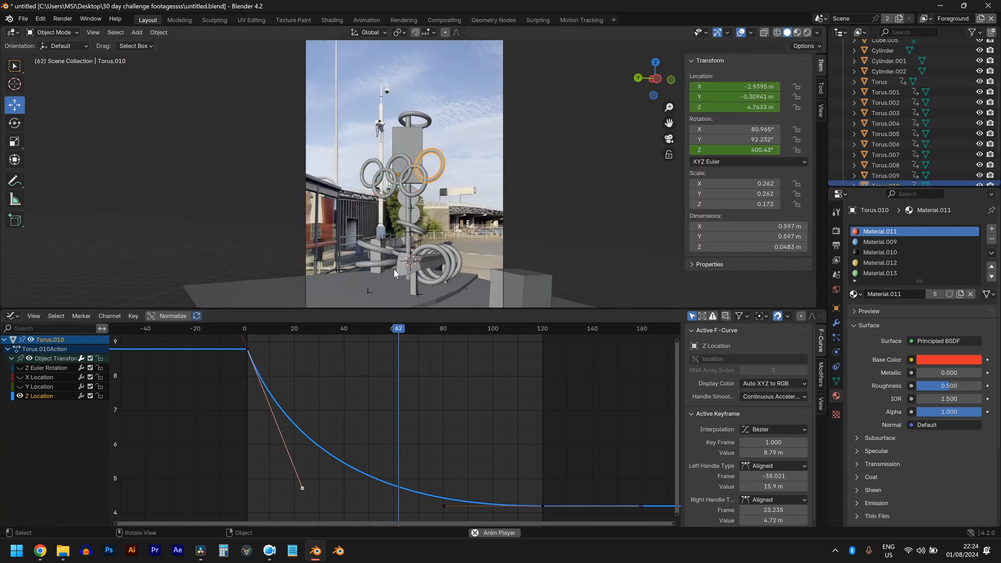
pyautogui.click(401, 222)
pyautogui.click(396, 219)
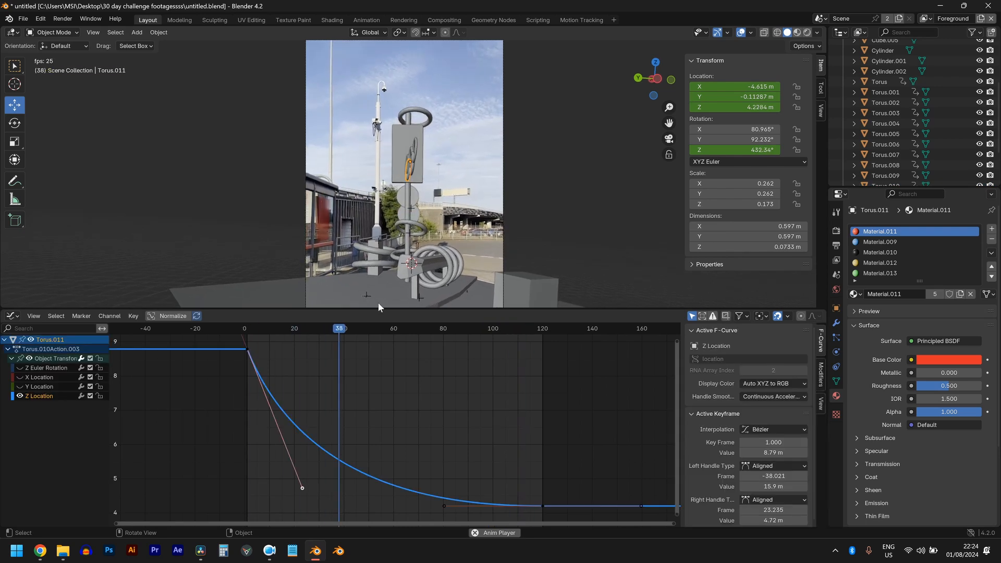
pyautogui.press('Escape')
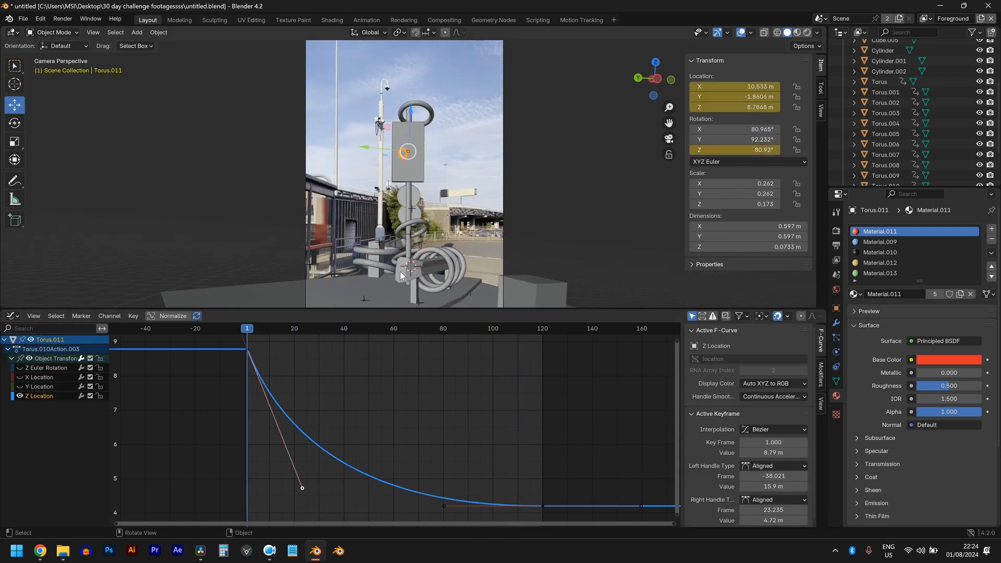
# - At frame 102, select the upper middle ring, unhide its Z rotation, X and Y location curves, and frame all curves in view
pyautogui.click(498, 332)
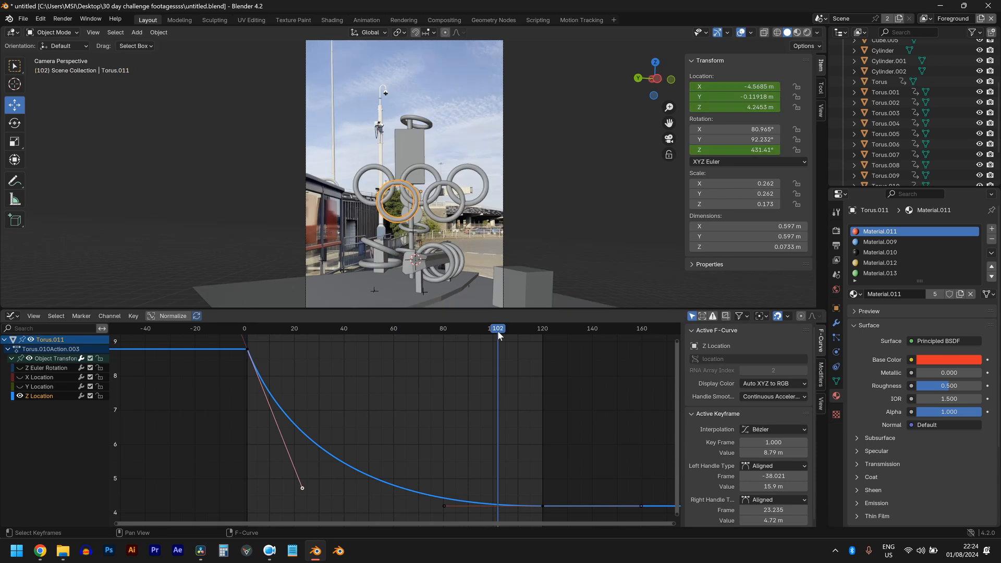
pyautogui.click(384, 202)
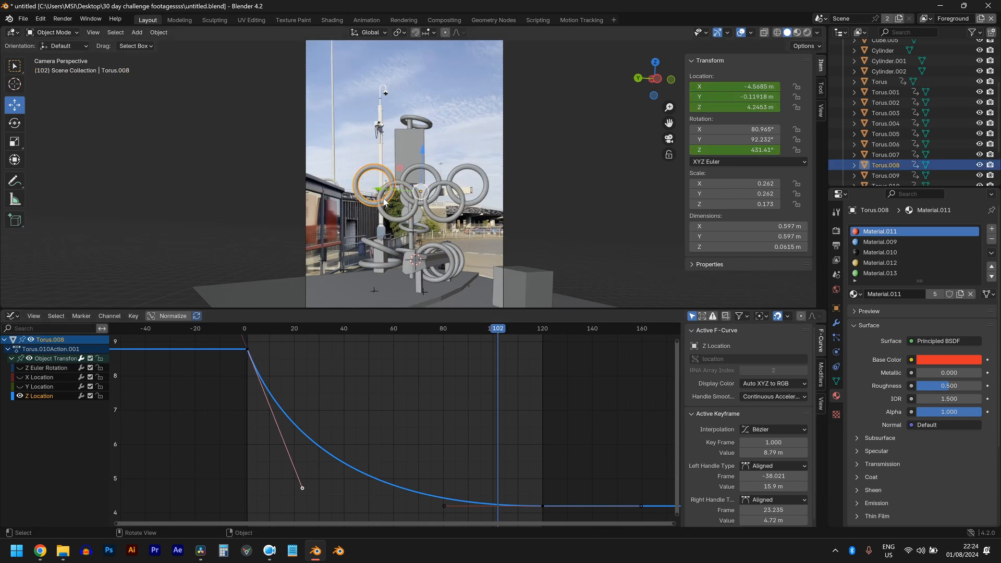
pyautogui.click(410, 178)
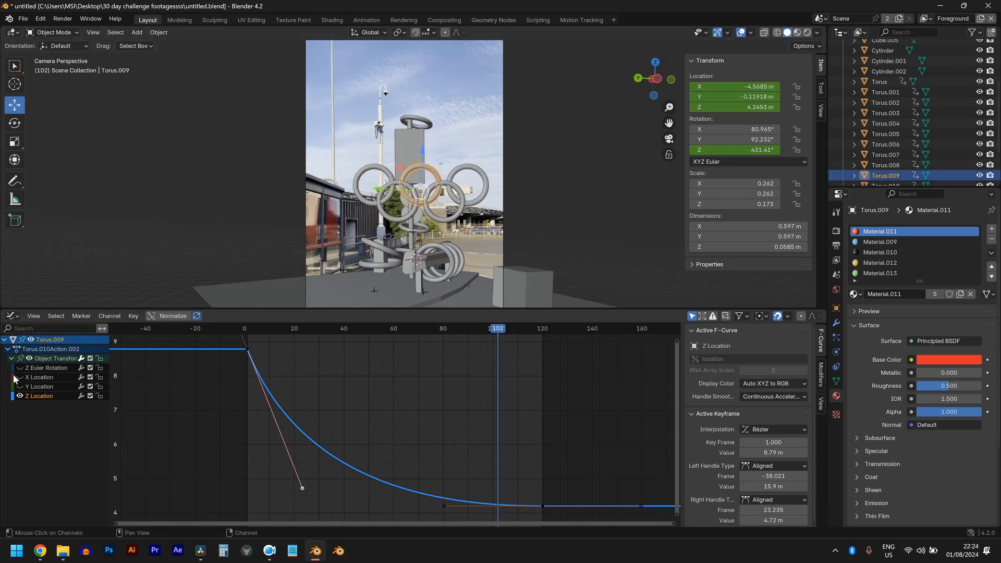
pyautogui.moveTo(20, 368); pyautogui.dragTo(20, 387)
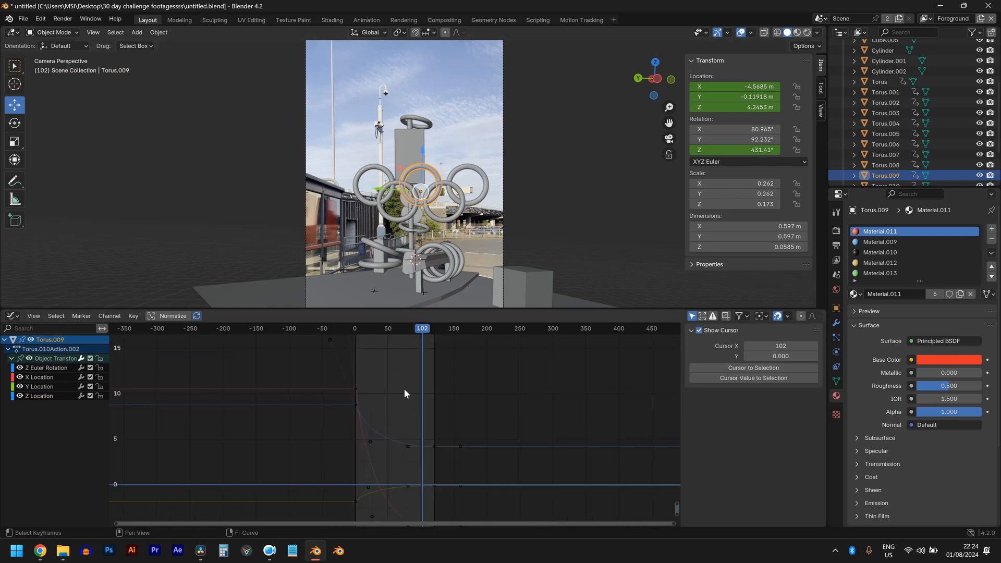
pyautogui.scroll(2, 404, 397)
pyautogui.scroll(-8, 392, 437)
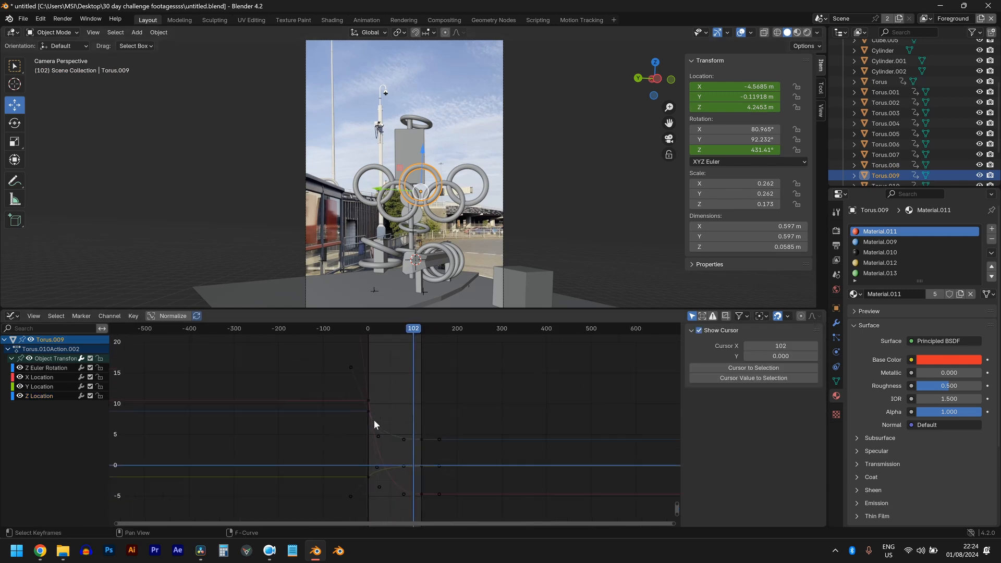
pyautogui.press('a')
pyautogui.press('KP_Decimal')
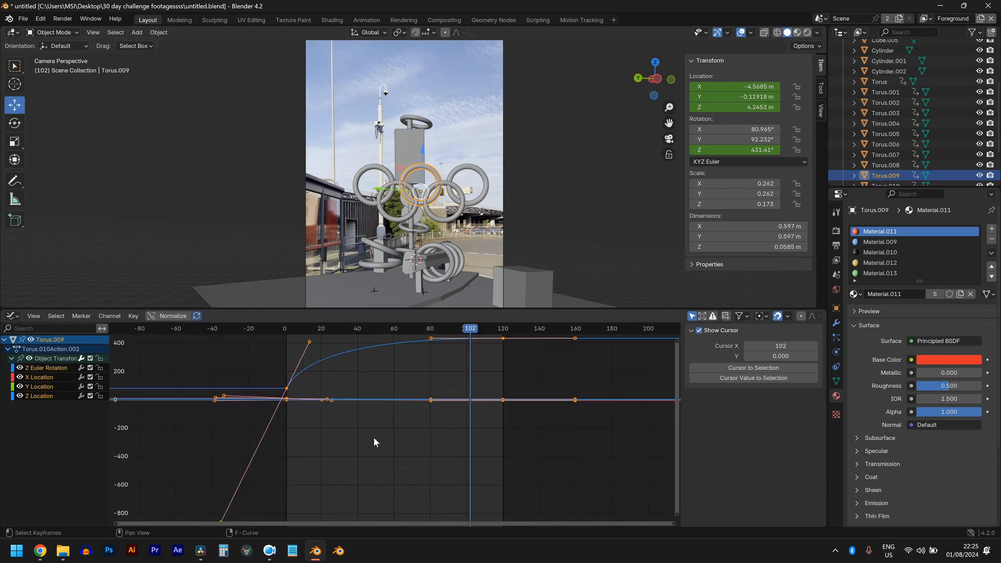
# - Move the first keyframes of all the upper middle ring's curves 5 frames along X
pyautogui.scroll(-8, 374, 425)
pyautogui.moveTo(276, 372); pyautogui.dragTo(354, 456)
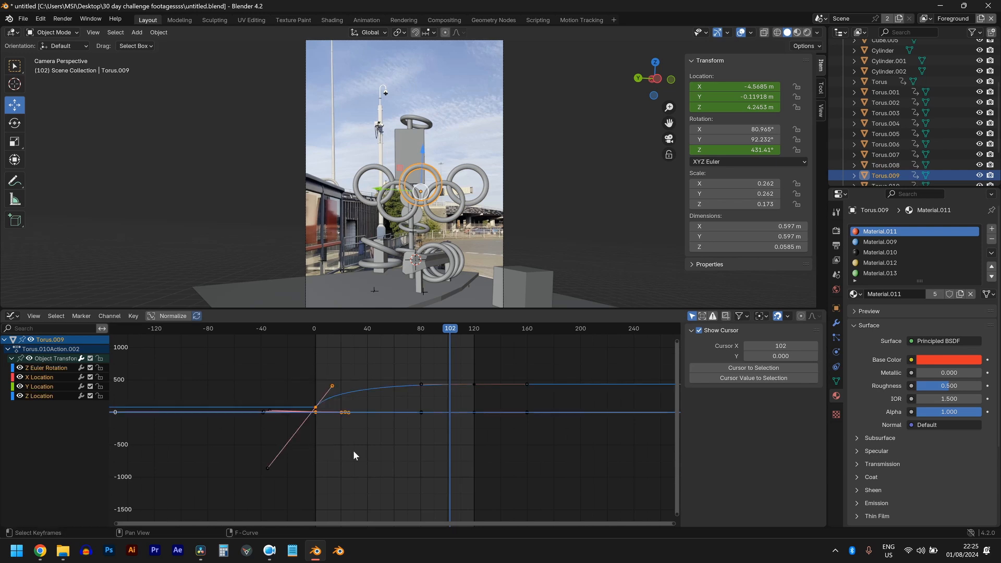
pyautogui.press('g')
pyautogui.press('x')
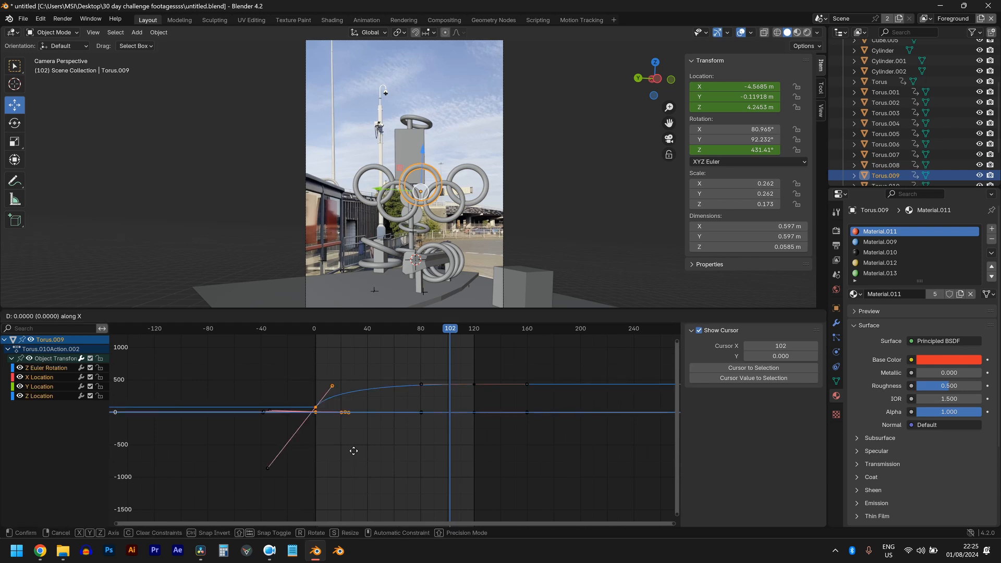
pyautogui.write('5')
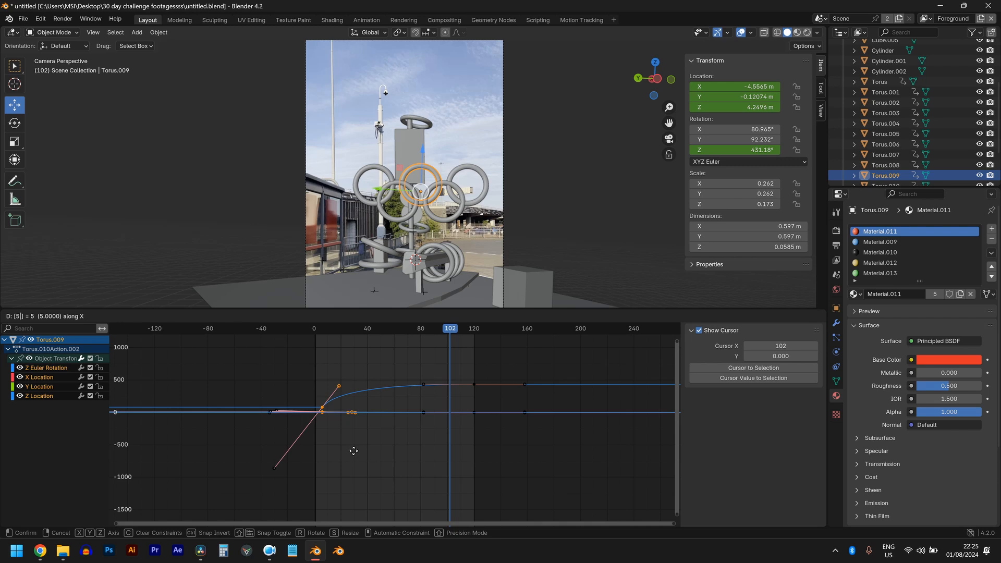
pyautogui.press('Return')
# - Play back the animation from frame 1 to check the upper middle ring's delay, and compare the first and last frames
pyautogui.hotkey('shift', 'Left')
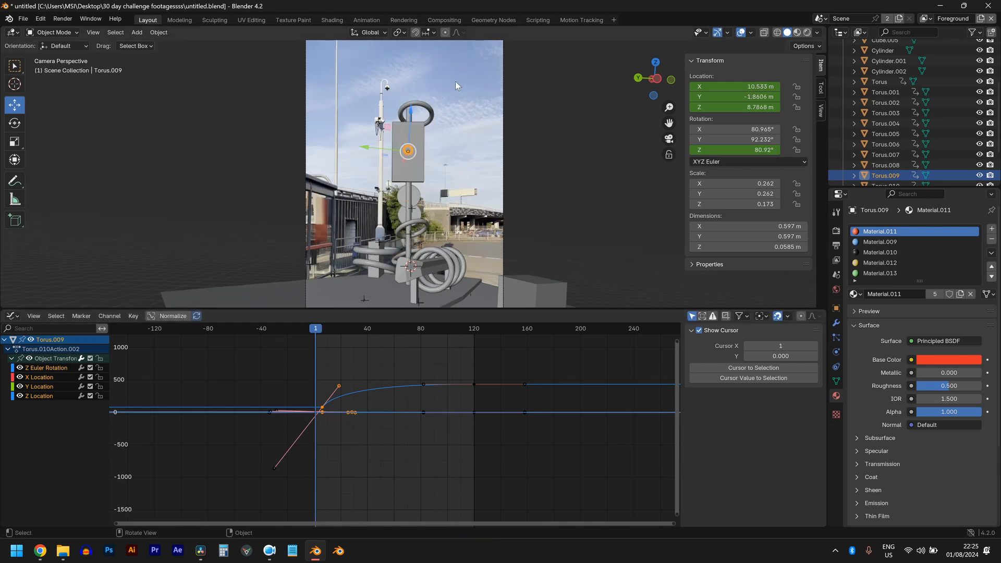
pyautogui.press('space')
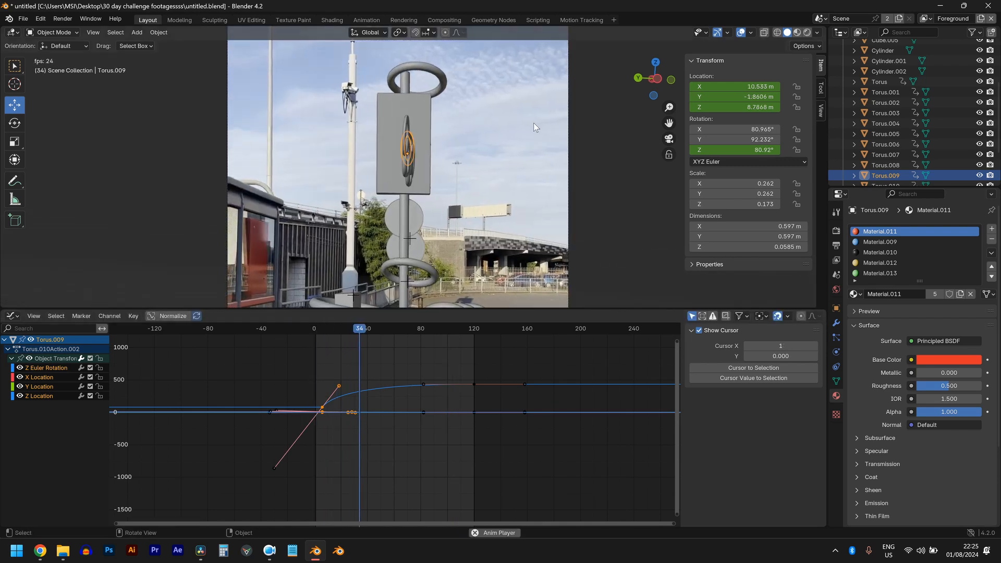
pyautogui.press('space')
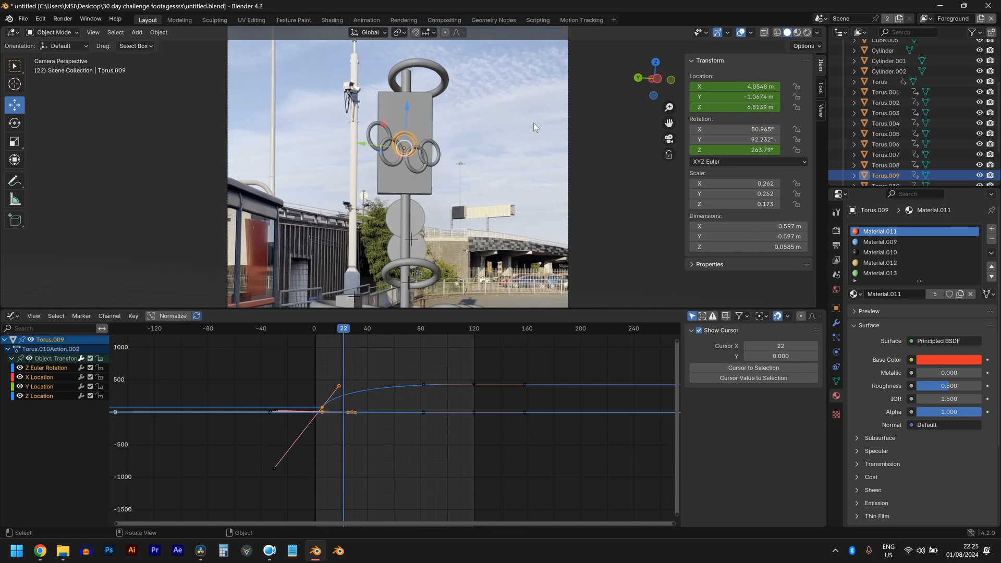
pyautogui.hotkey('shift', 'Right')
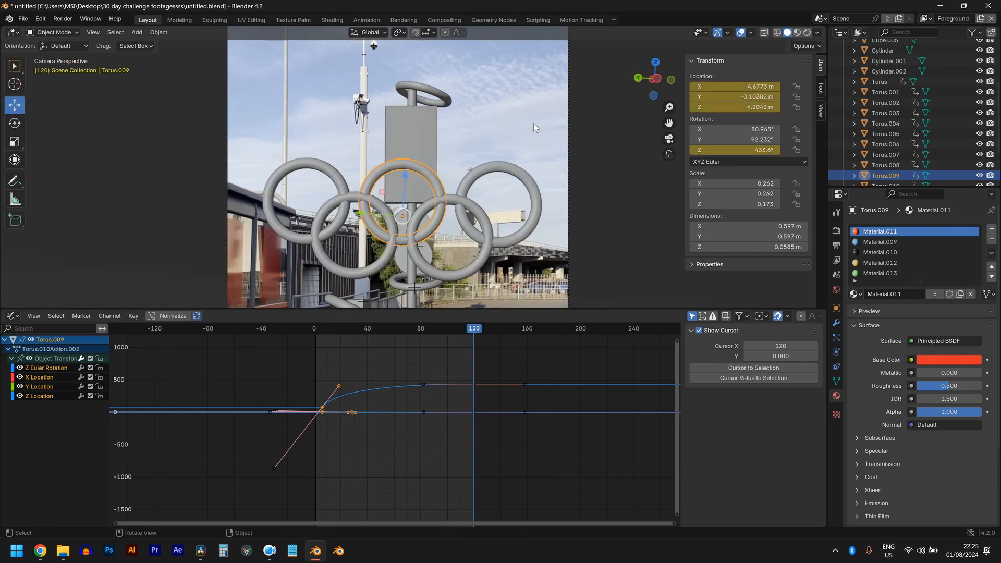
pyautogui.hotkey('shift', 'Left')
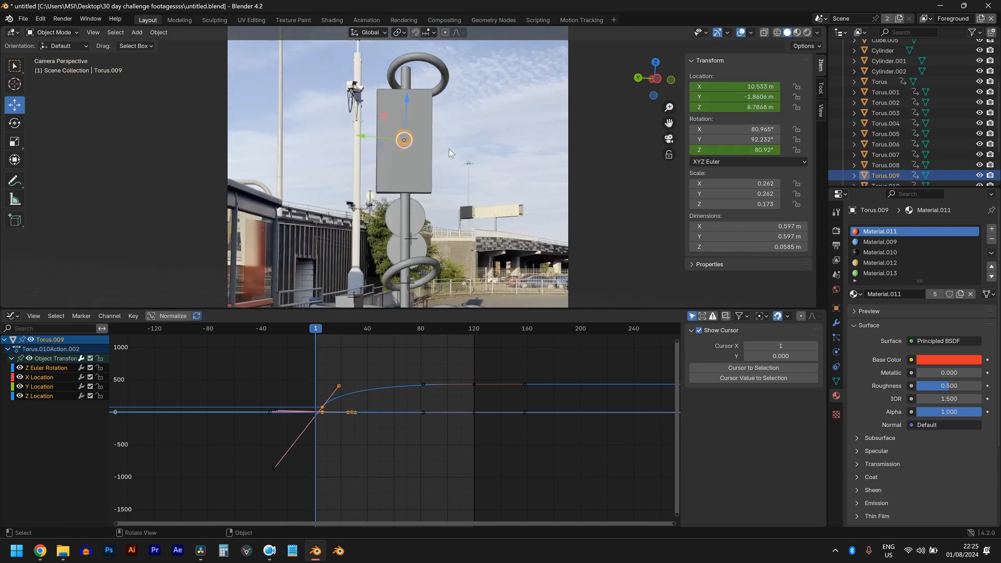
# - At frame 55, show all curves of the upper-right ring and move their first keyframes 10 frames along X
pyautogui.scroll(1, 449, 148)
pyautogui.click(387, 328)
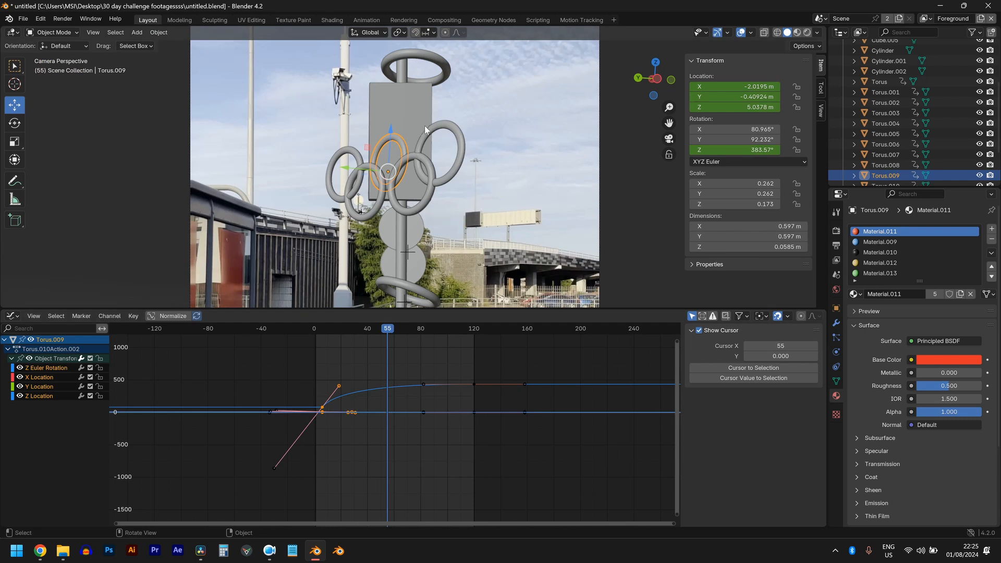
pyautogui.click(425, 126)
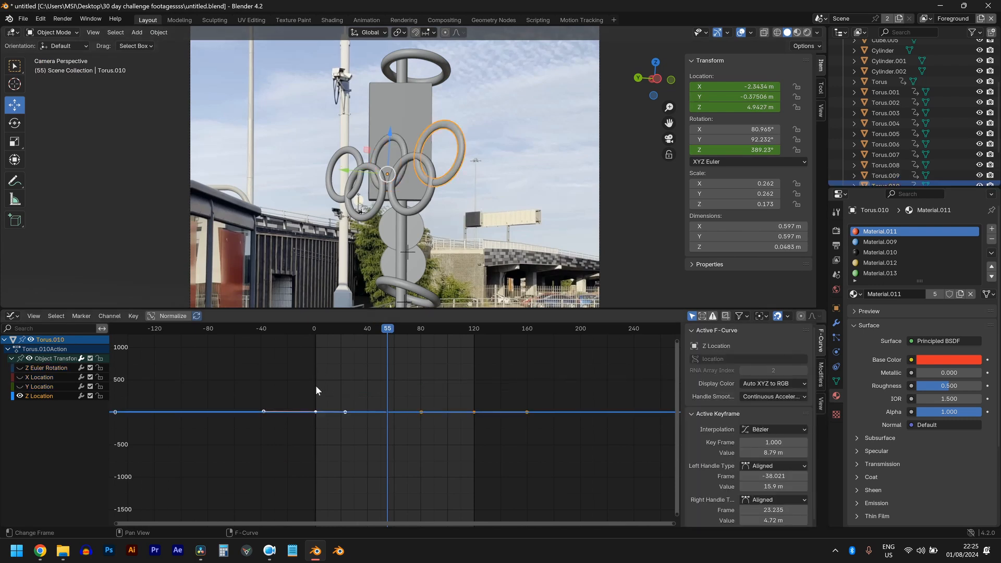
pyautogui.moveTo(17, 367); pyautogui.dragTo(19, 387)
pyautogui.moveTo(307, 386); pyautogui.dragTo(325, 431)
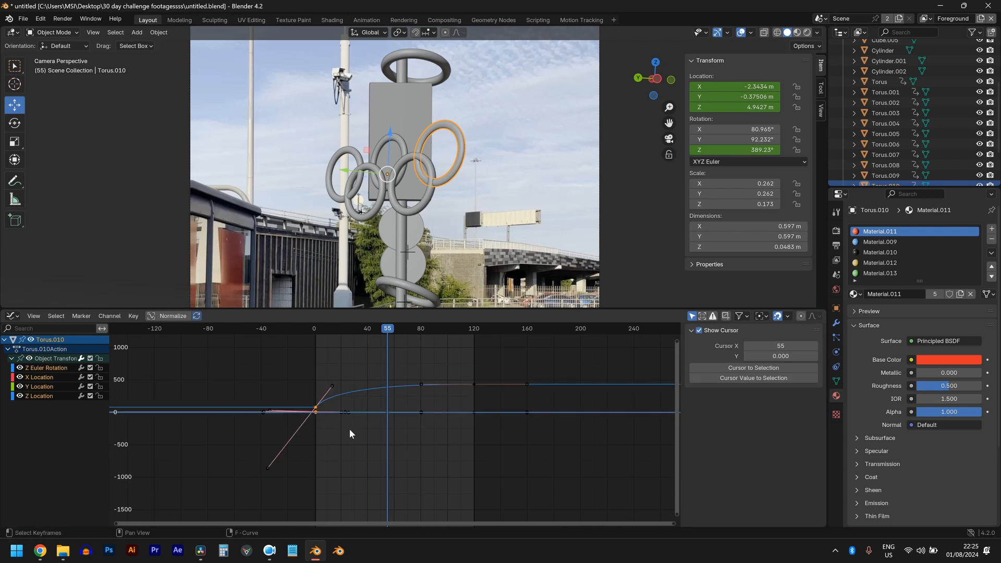
pyautogui.write('gx10')
pyautogui.press('Return')
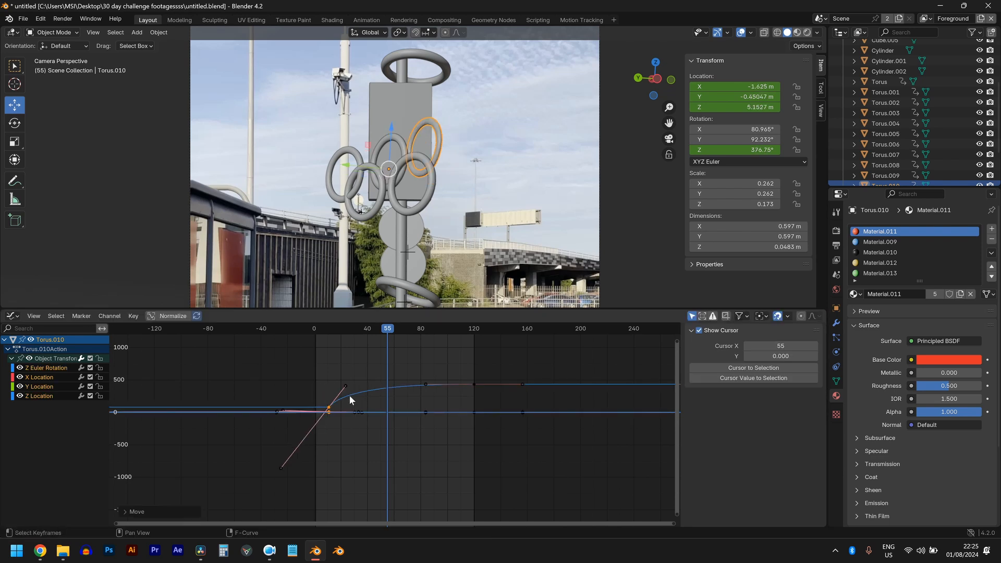
# - Show all curves of the lower-left ring and move their first keyframes 15 frames along X
pyautogui.click(371, 218)
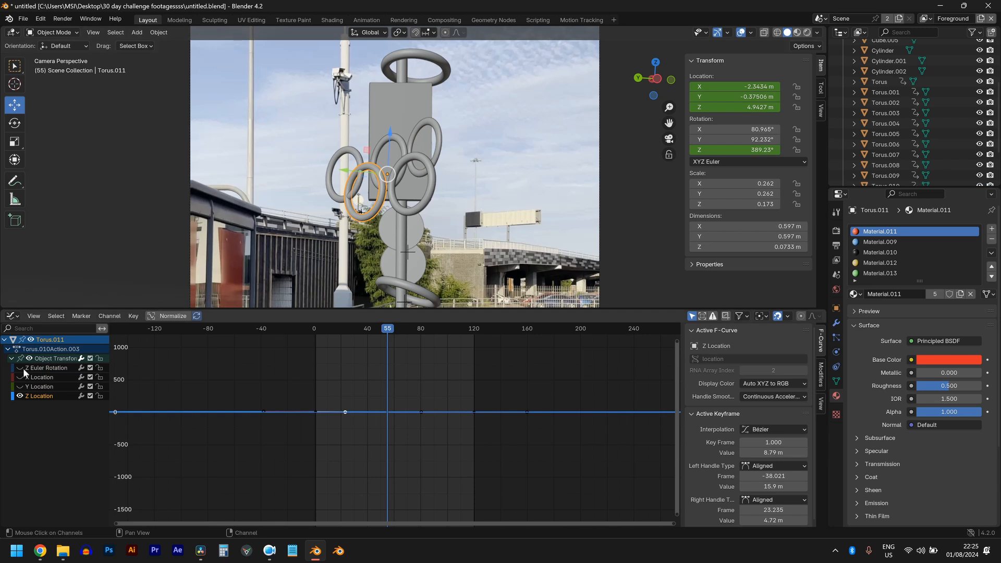
pyautogui.click(20, 387)
pyautogui.moveTo(287, 384); pyautogui.dragTo(324, 440)
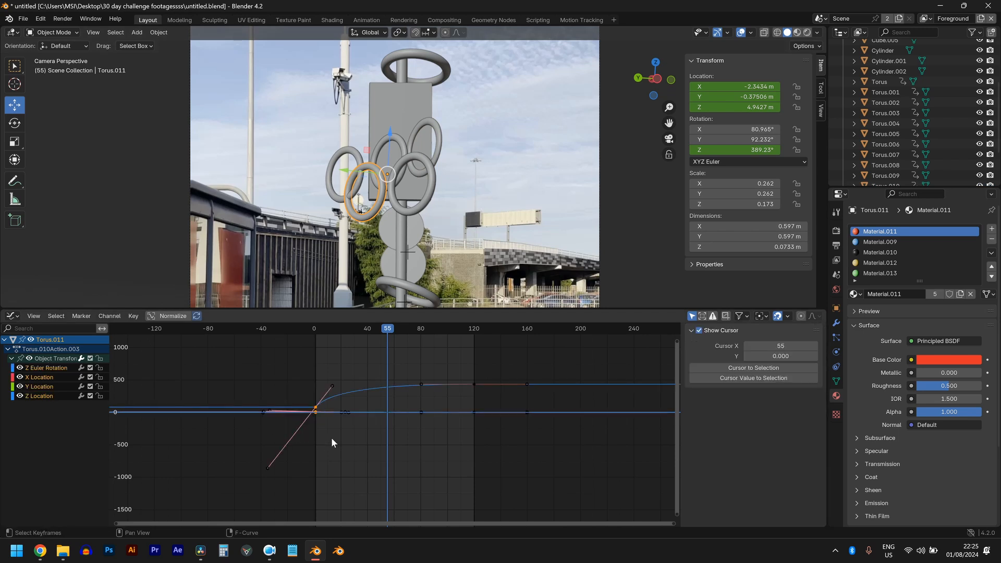
pyautogui.write('gx15')
pyautogui.press('Escape')
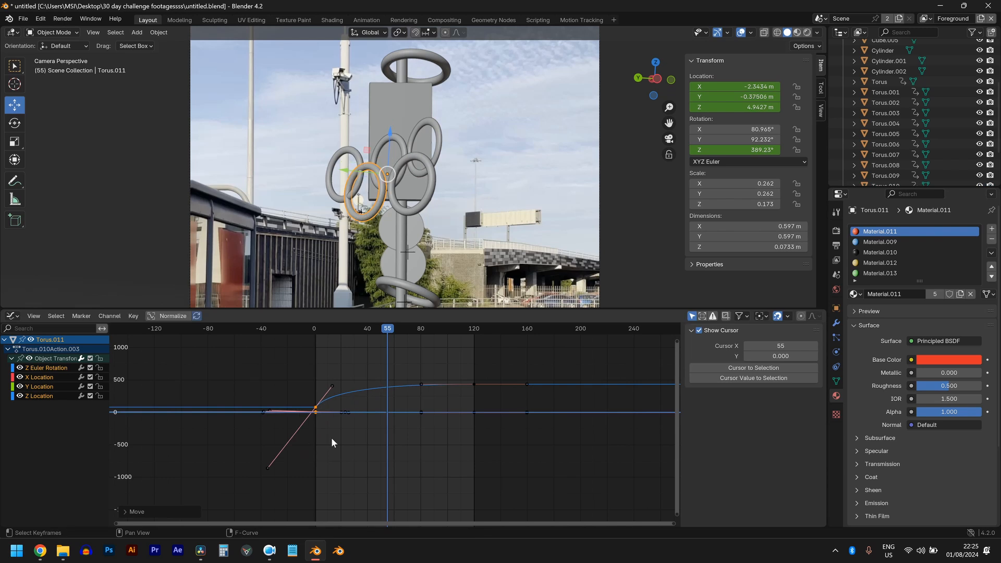
pyautogui.write('gx')
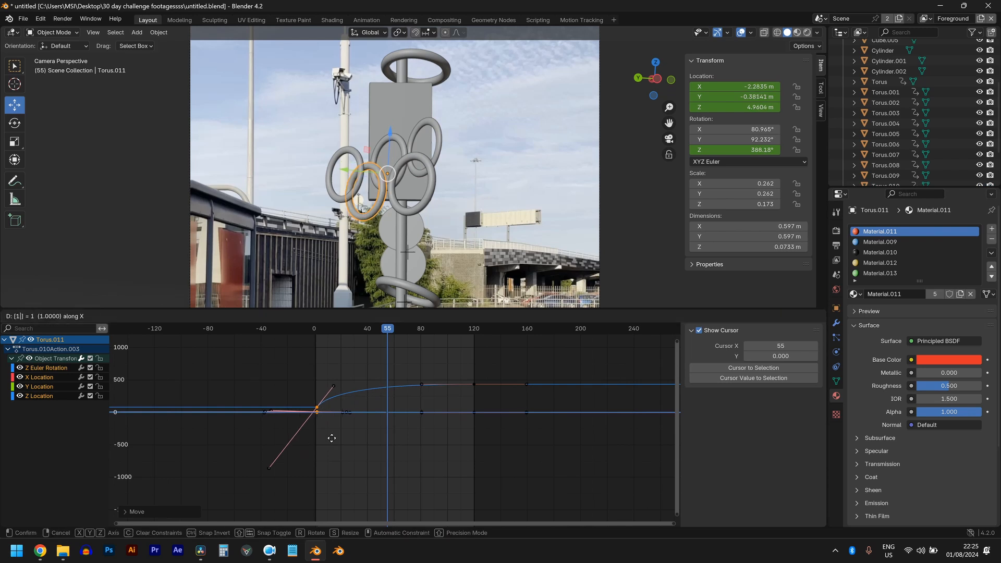
pyautogui.write('15')
pyautogui.press('Return')
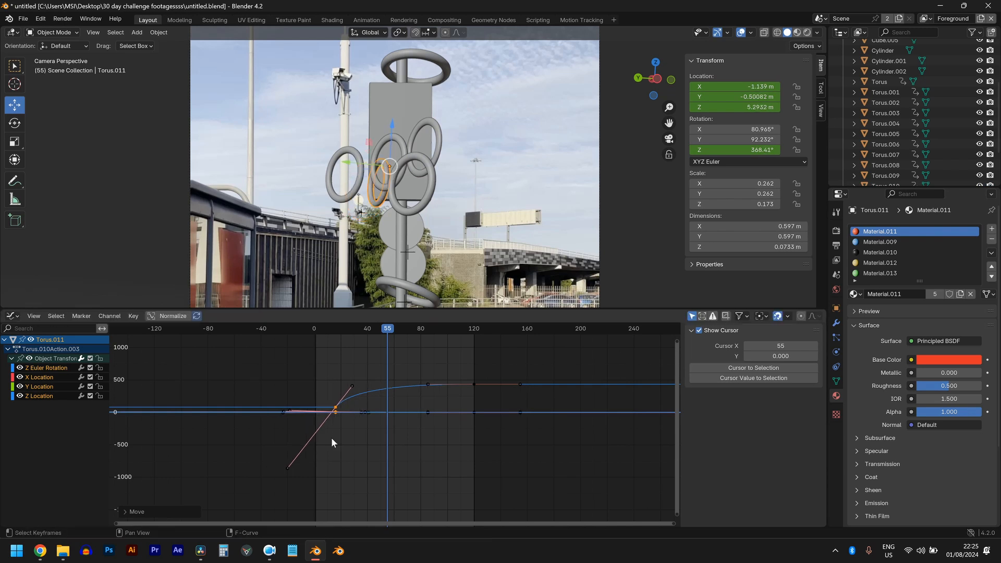
# - Show all curves of the lower-right ring and move their first keyframes 20 frames along X
pyautogui.click(405, 214)
pyautogui.moveTo(19, 368); pyautogui.dragTo(20, 386)
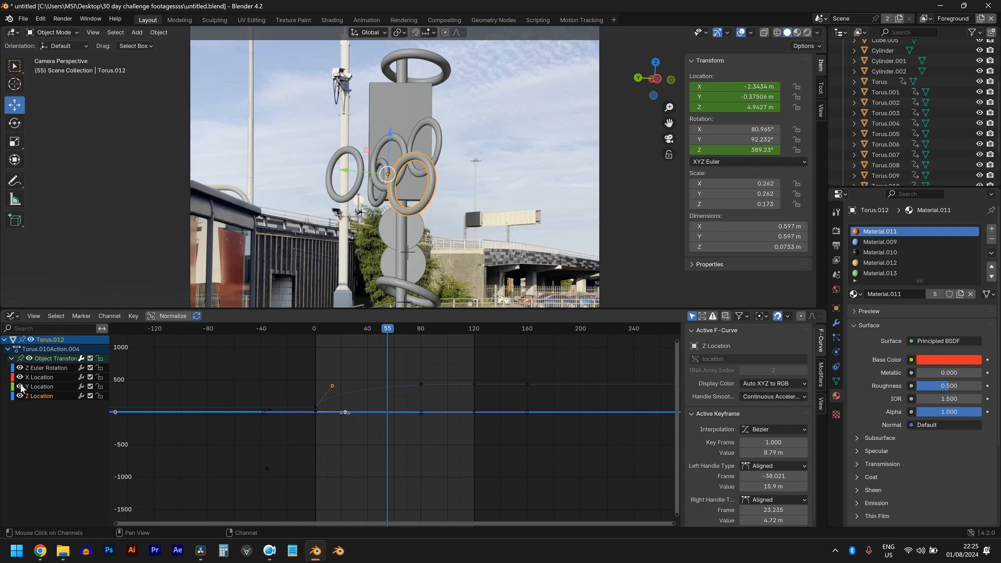
pyautogui.moveTo(295, 391); pyautogui.dragTo(329, 428)
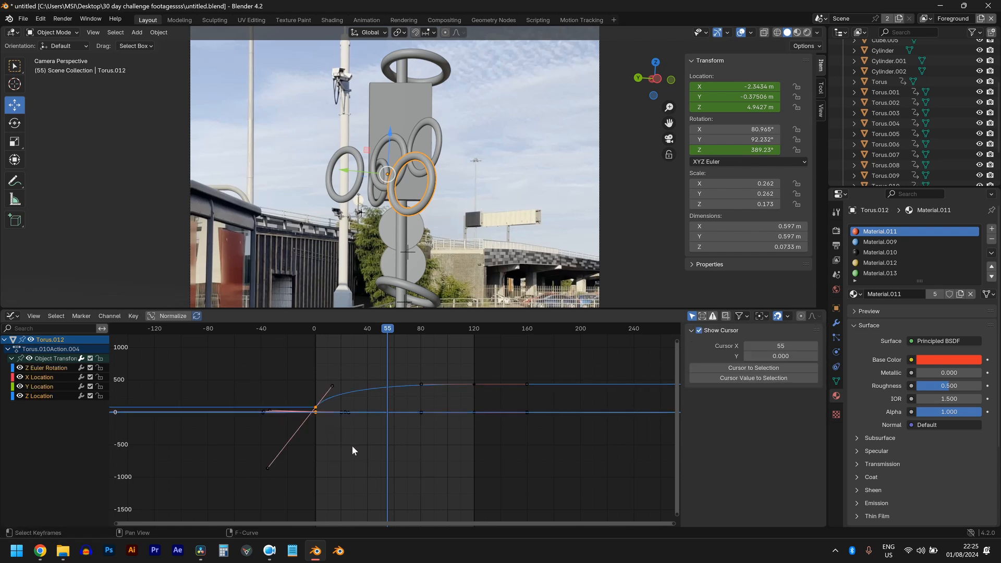
pyautogui.write('gx20')
pyautogui.press('Return')
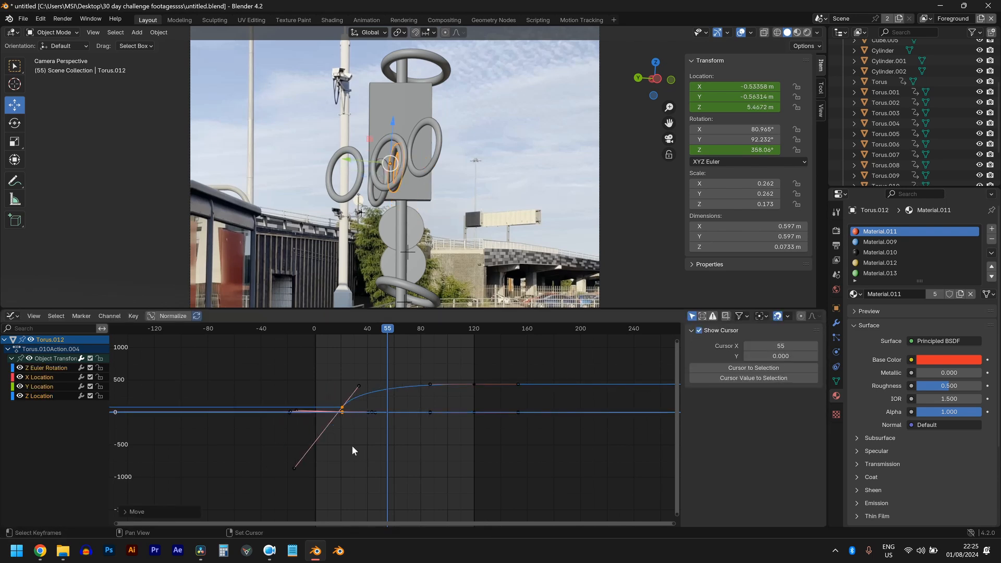
# - Deselect the ring and play back the staggered ring animation from frame 1
pyautogui.hotkey('shift', 'Left')
pyautogui.moveTo(412, 330); pyautogui.dragTo(322, 334)
pyautogui.click(502, 205)
pyautogui.press('space')
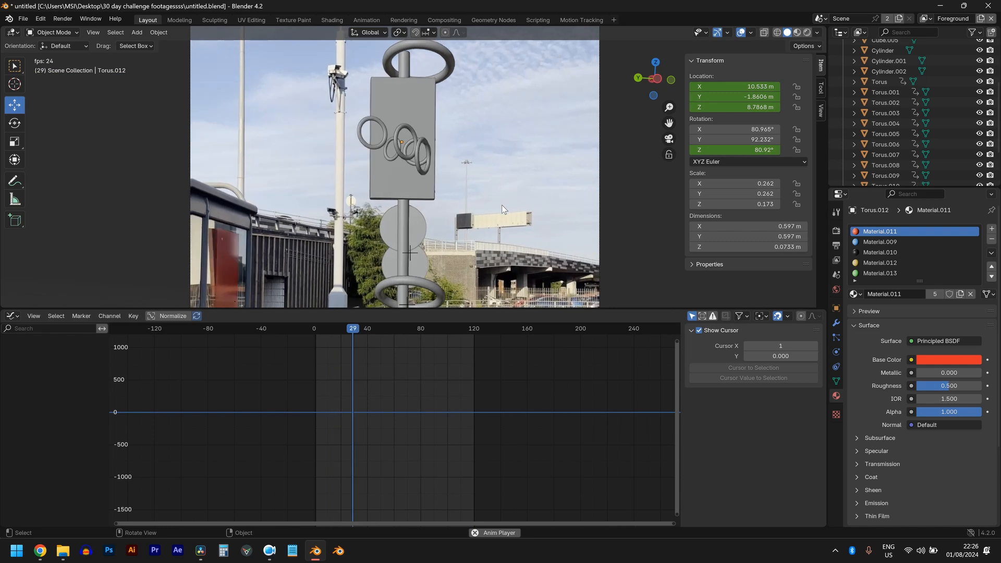
pyautogui.press('space')
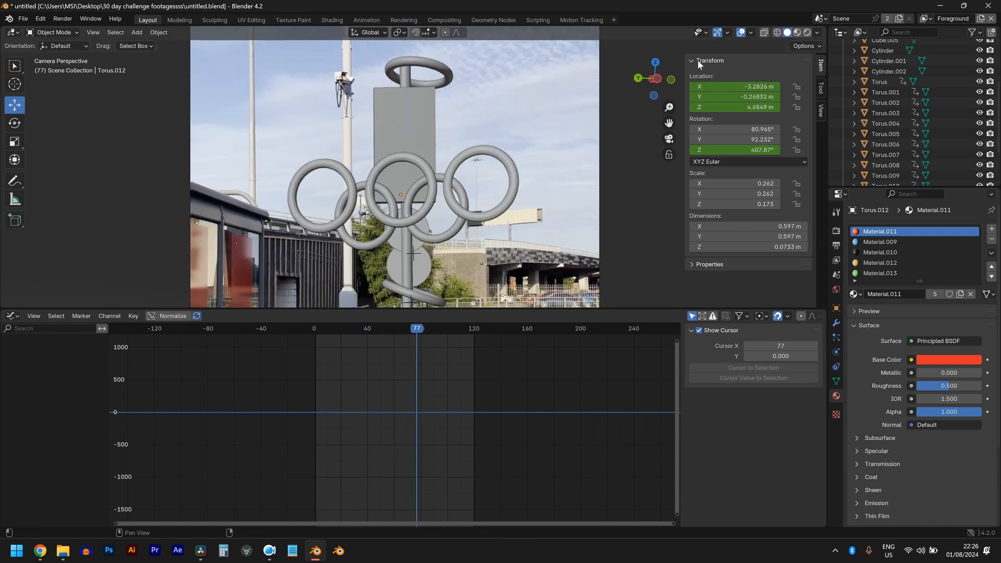
# - Save the file and play back the staggered rings in Material Preview shading
pyautogui.click(797, 32)
pyautogui.hotkey('ctrl', 's')
pyautogui.scroll(-2, 479, 171)
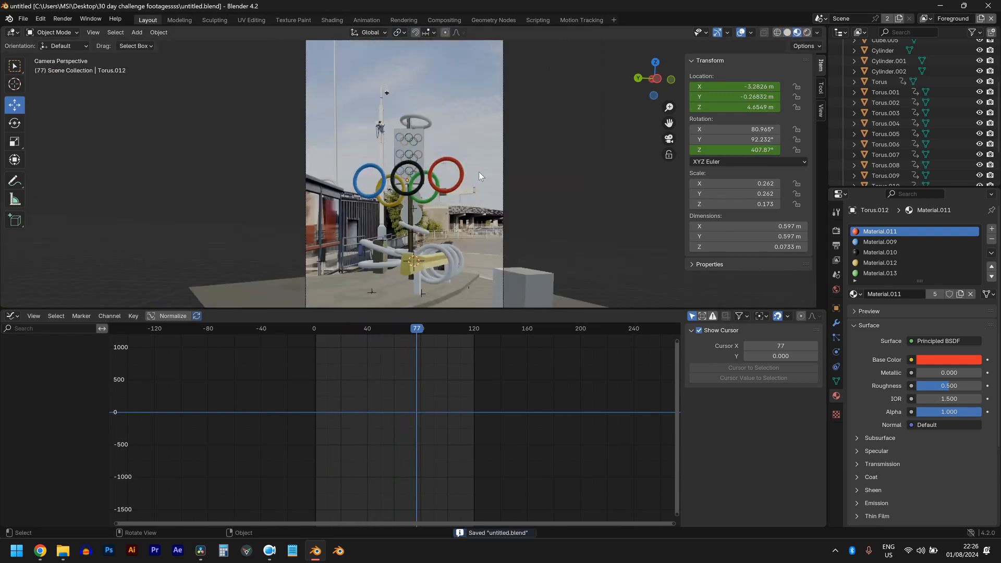
pyautogui.press('space')
pyautogui.scroll(-2, 496, 209)
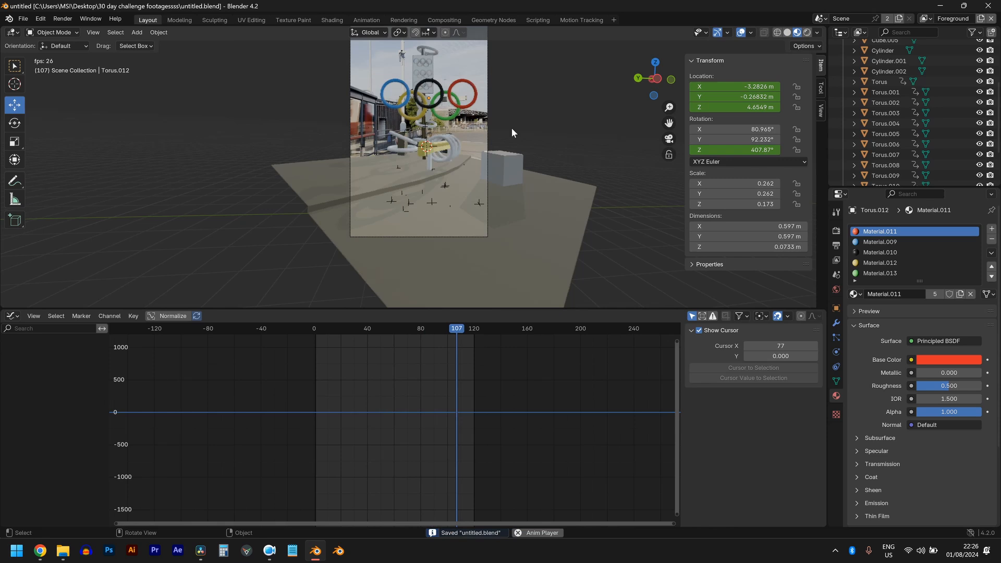
# - Stop playback and delete the box standing on the ground plane beside the camera frame
pyautogui.scroll(2, 550, 171)
pyautogui.press('space')
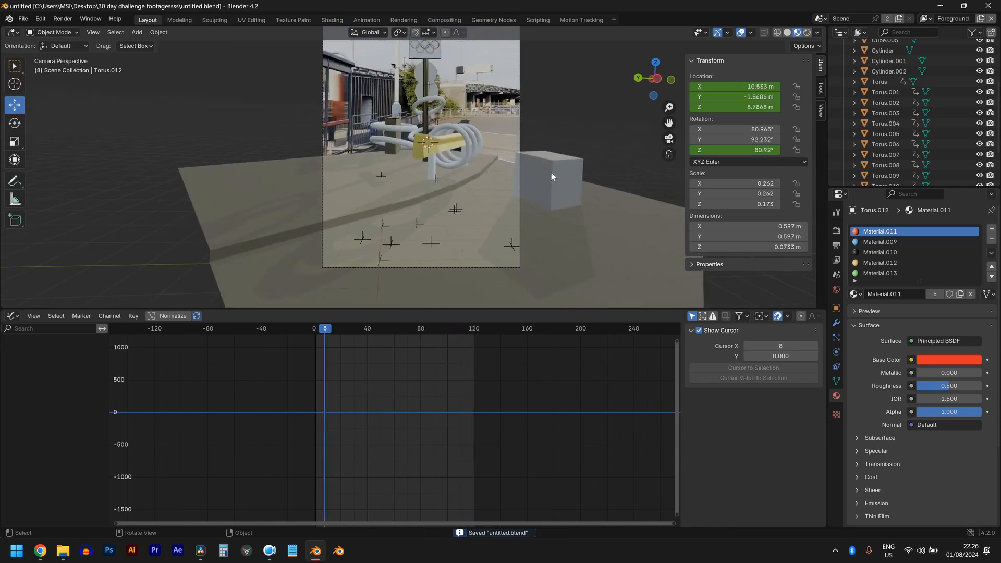
pyautogui.click(554, 180)
pyautogui.press('Delete')
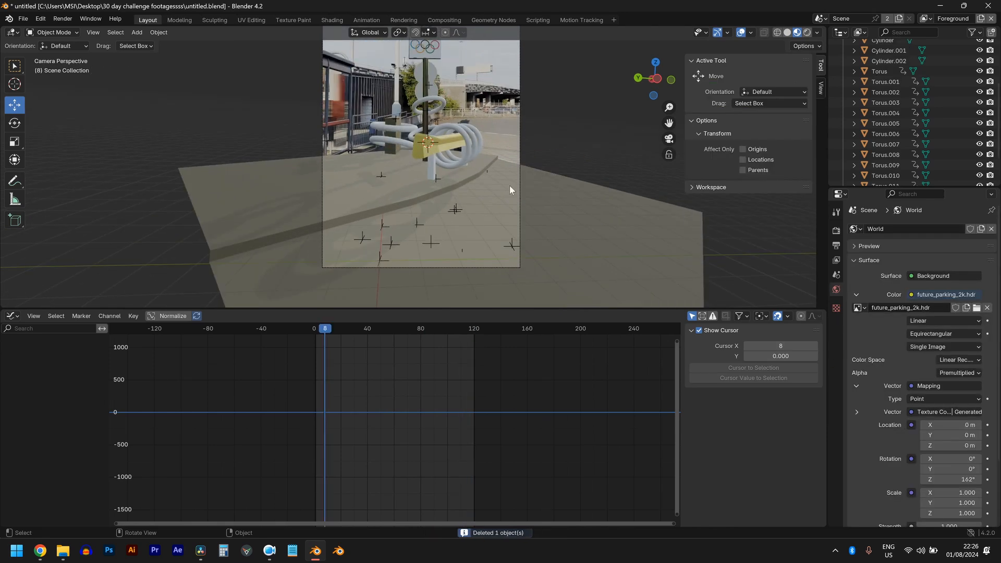
# - Assign the blue Material.009 to the ring at the top of the sign pole
pyautogui.scroll(3, 490, 175)
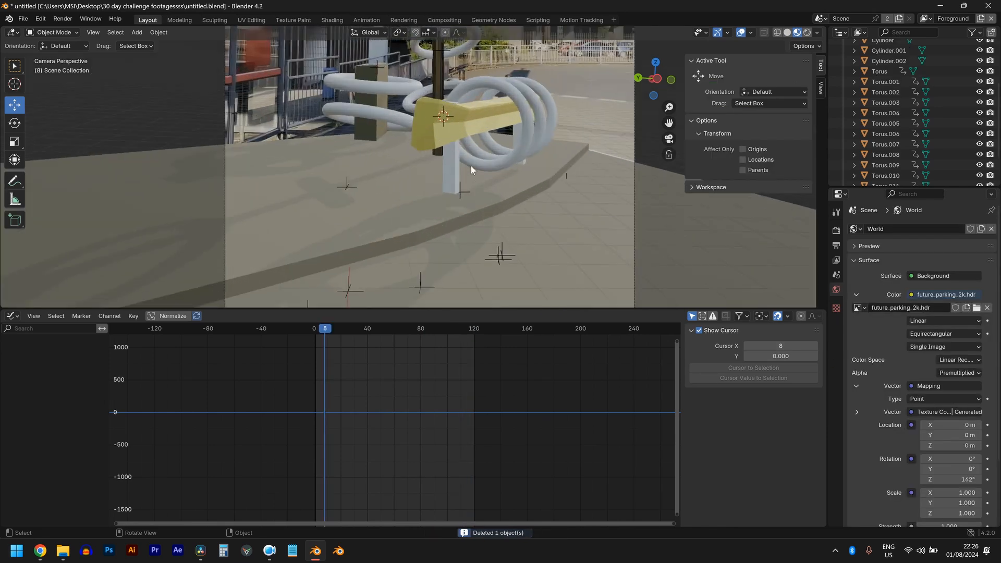
pyautogui.click(485, 159)
pyautogui.scroll(2, 458, 262)
pyautogui.scroll(3, 402, 146)
pyautogui.scroll(-6, 402, 146)
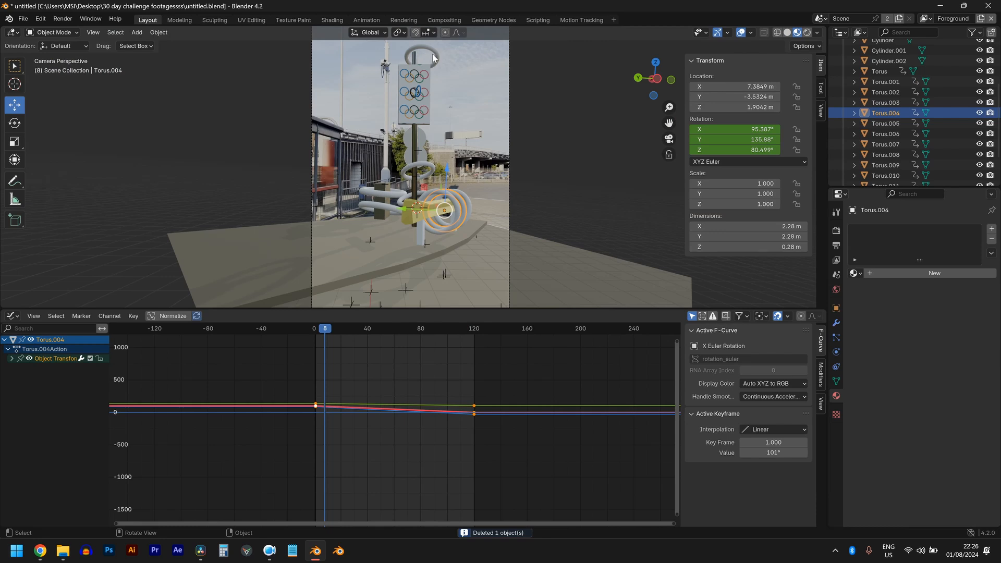
pyautogui.click(433, 57)
pyautogui.click(855, 273)
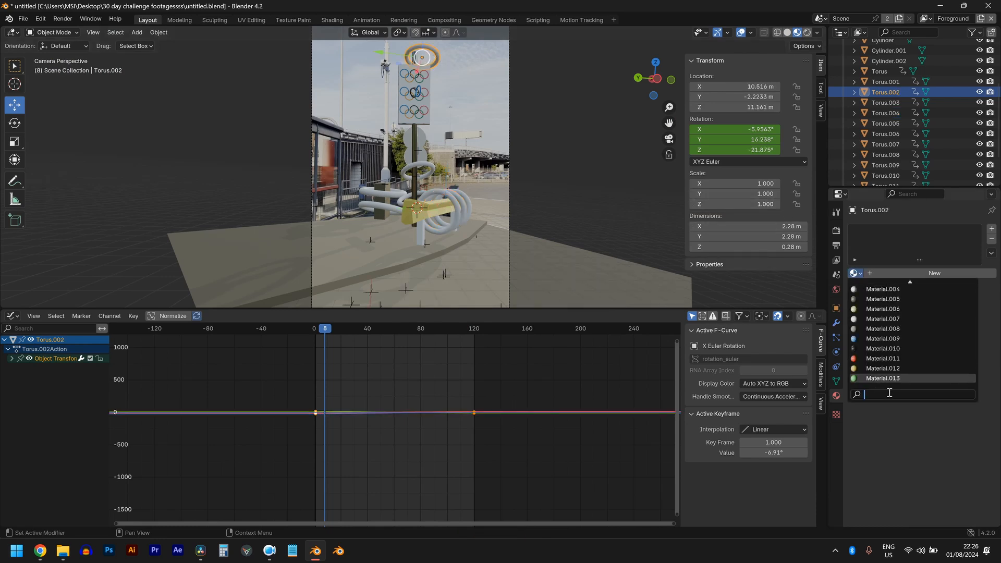
pyautogui.click(884, 339)
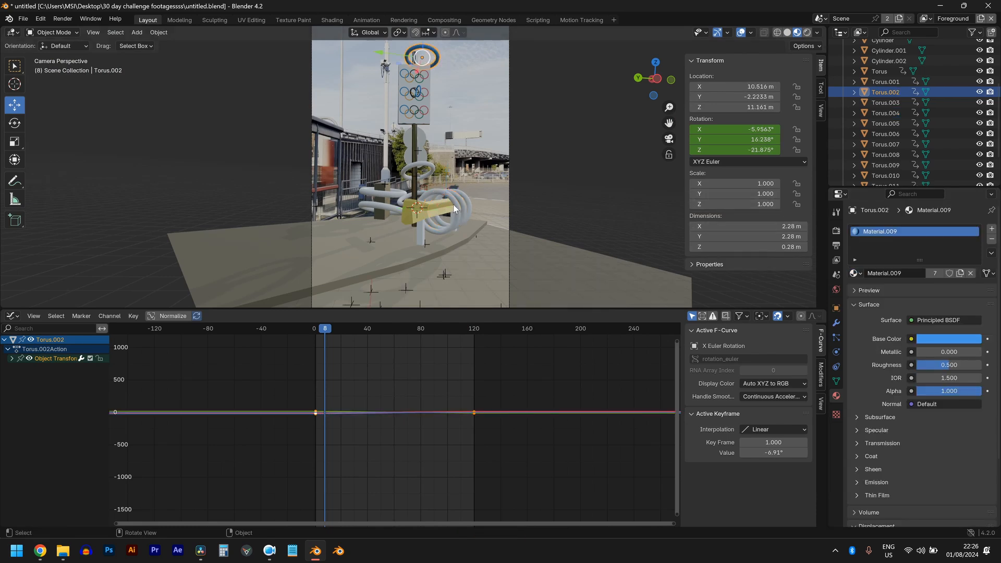
# - Assign the black Material.010 to the ring around the pole just below the sign
pyautogui.click(433, 169)
pyautogui.click(855, 274)
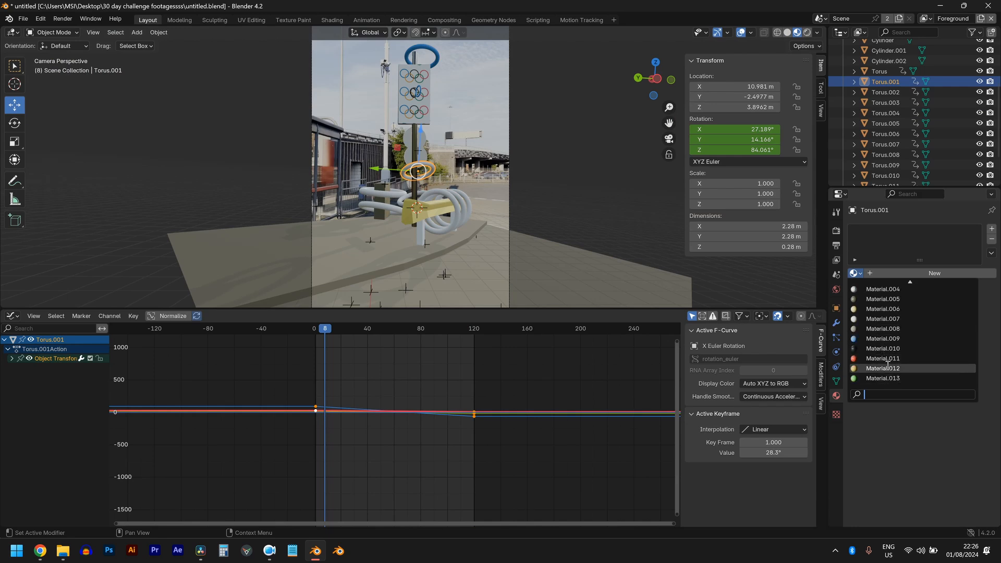
pyautogui.click(887, 369)
pyautogui.click(854, 274)
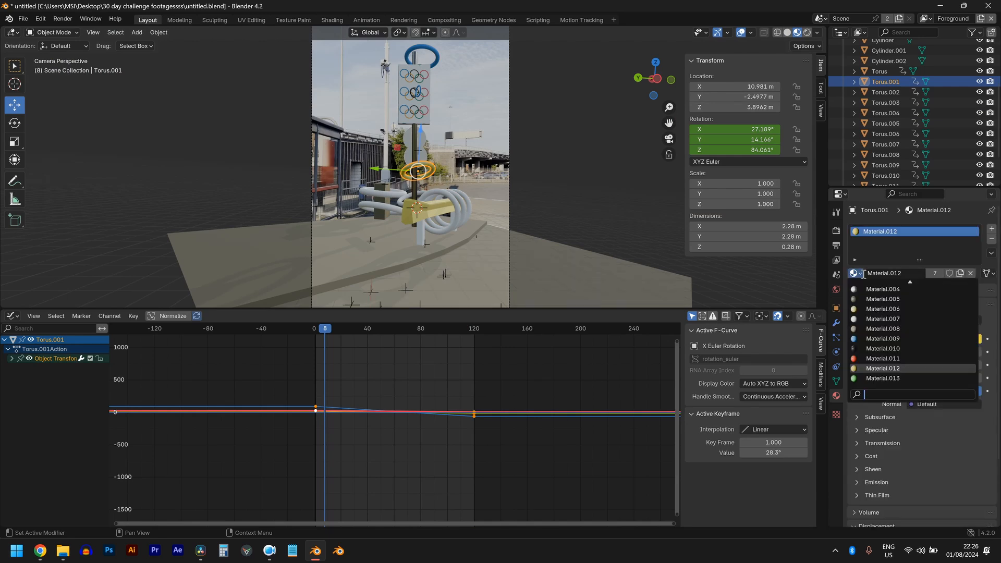
pyautogui.click(887, 342)
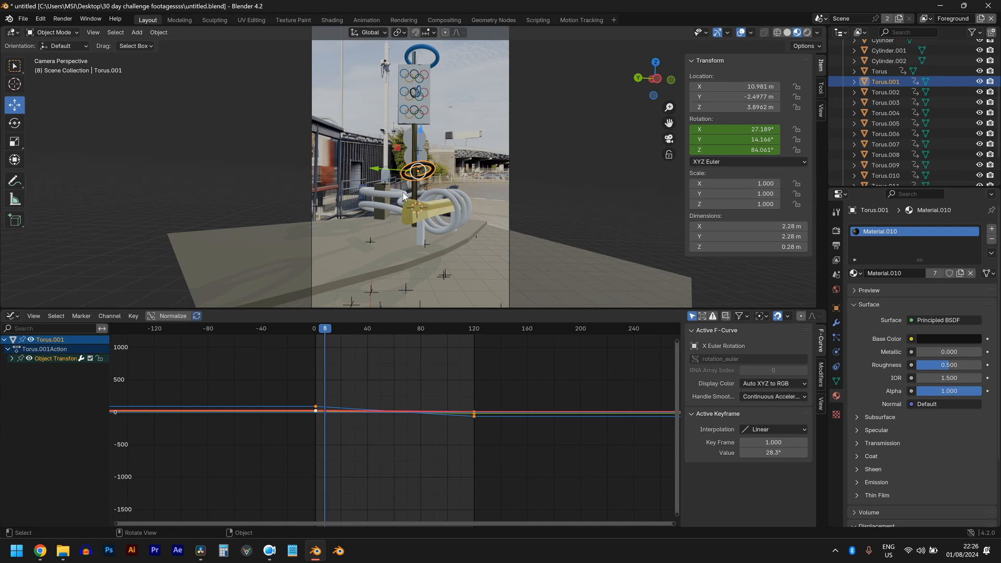
# - Assign the red Material.011 to the ring around the pole's base, behind the yellow beam
pyautogui.click(406, 198)
pyautogui.click(852, 274)
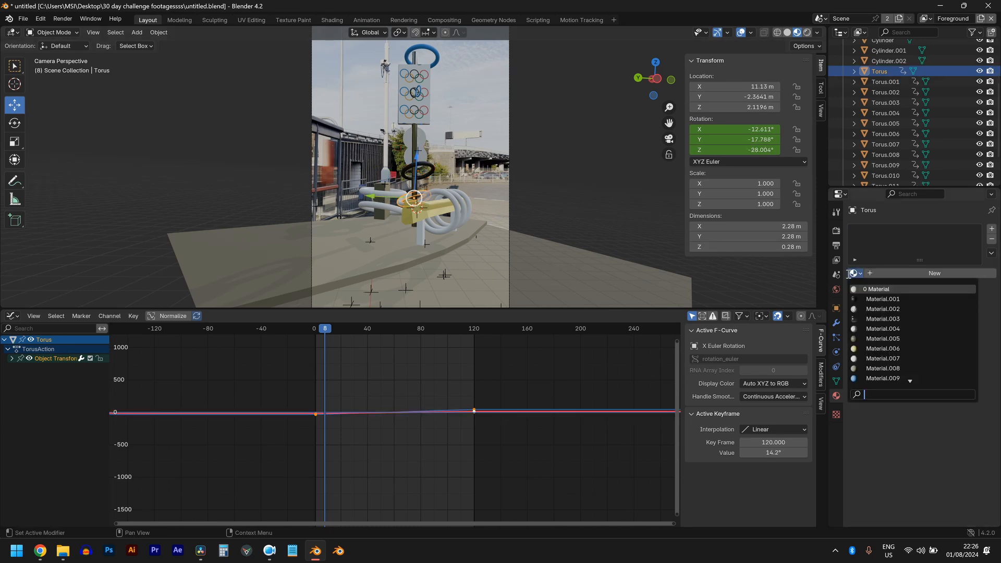
pyautogui.click(878, 358)
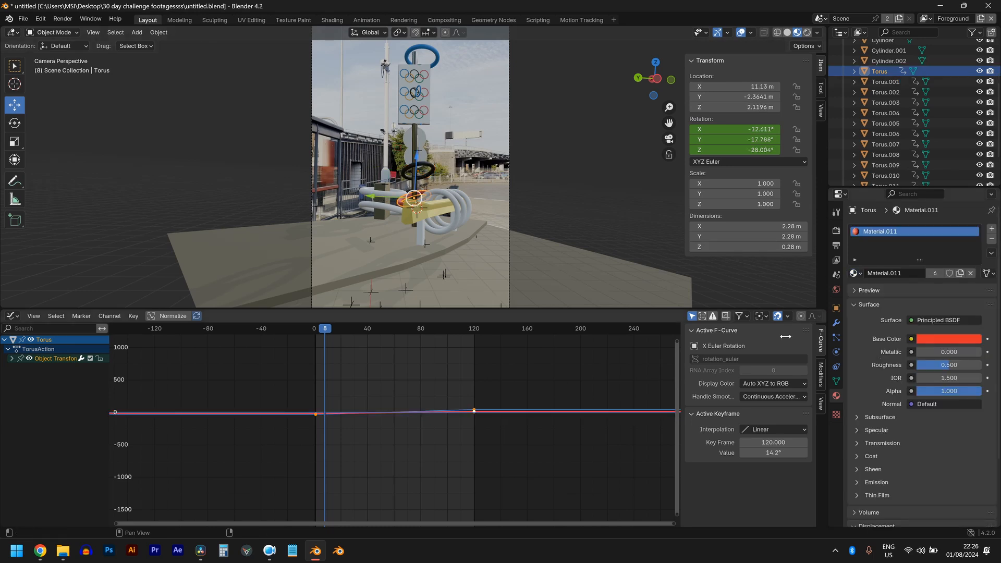
# - Assign the yellow Material.012 to the upper ring around the short post and the green Material.013 to the ring beneath it
pyautogui.click(398, 197)
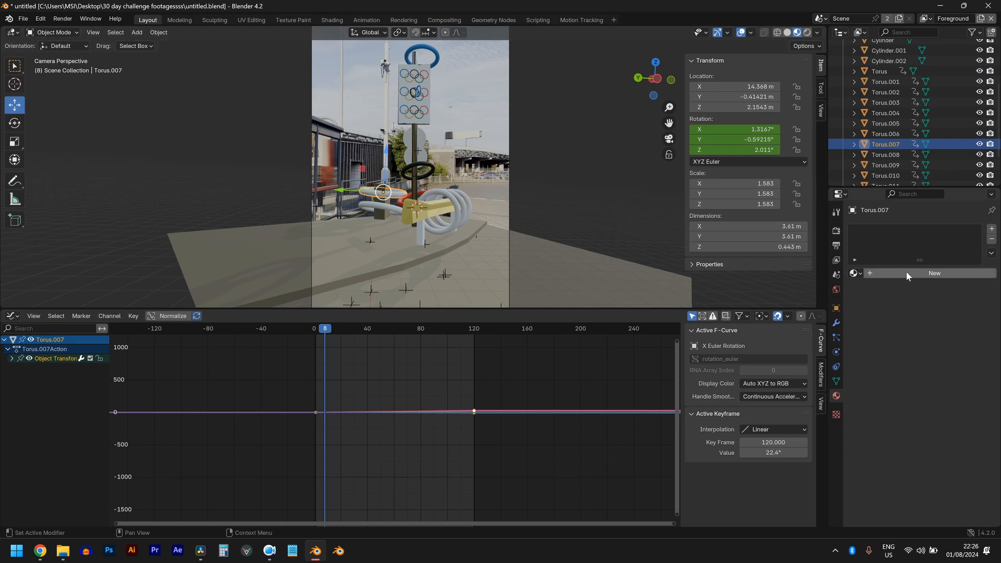
pyautogui.click(856, 274)
pyautogui.scroll(-3, 881, 385)
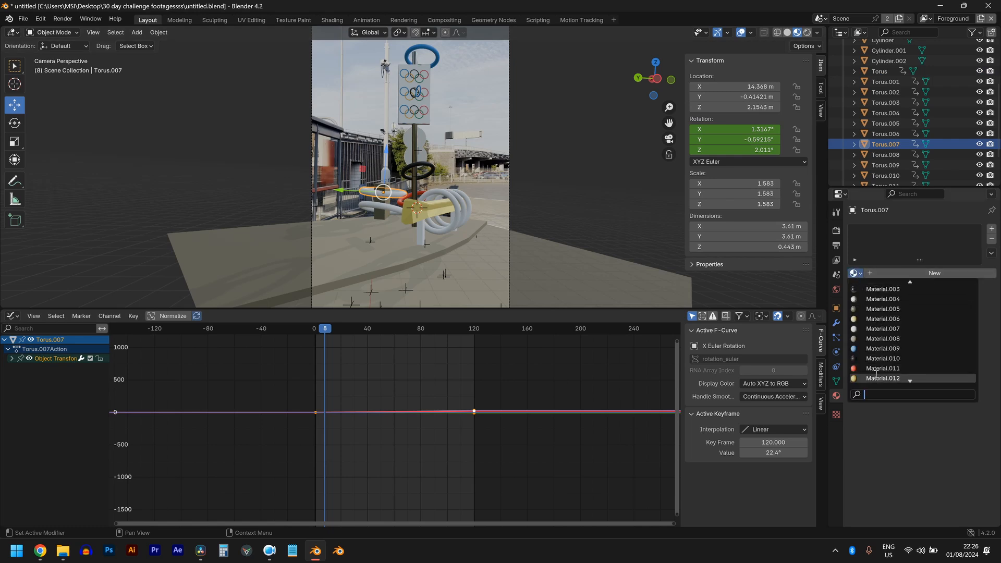
pyautogui.click(882, 378)
pyautogui.click(376, 206)
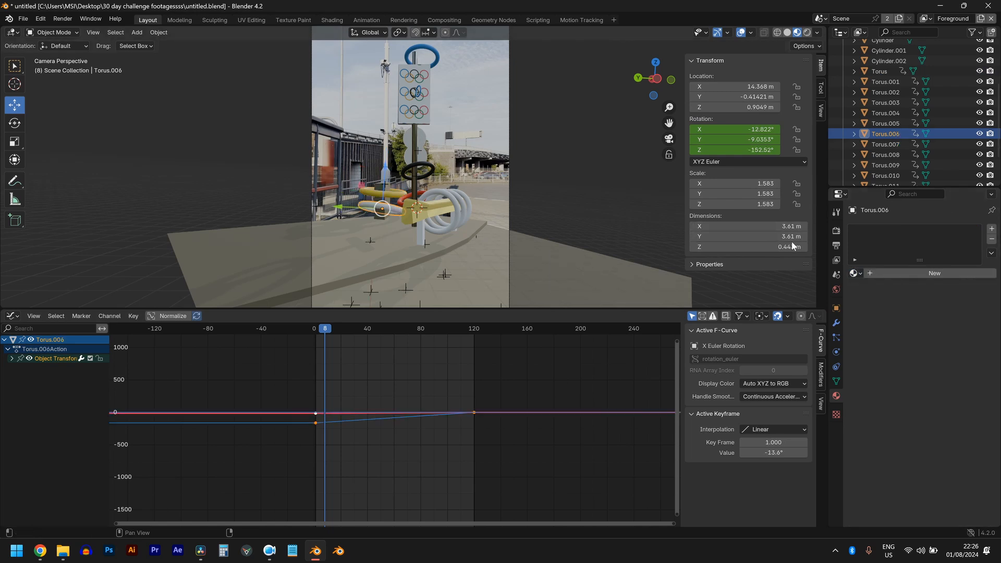
pyautogui.click(855, 274)
pyautogui.scroll(-3, 886, 365)
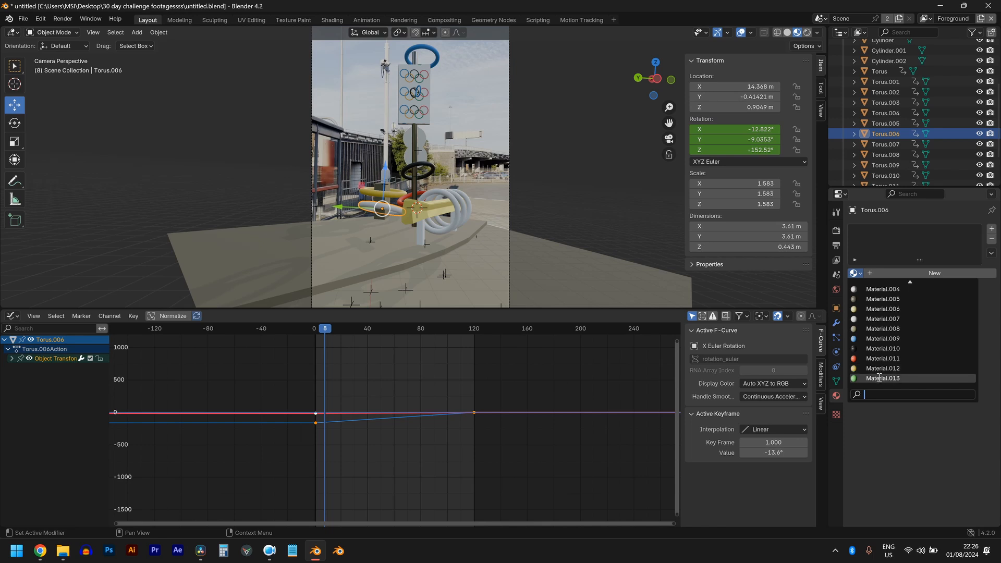
pyautogui.click(882, 378)
# - Assign the blue Material.009 to the frontmost upright ring threaded on the yellow beam
pyautogui.scroll(1, 451, 215)
pyautogui.click(456, 203)
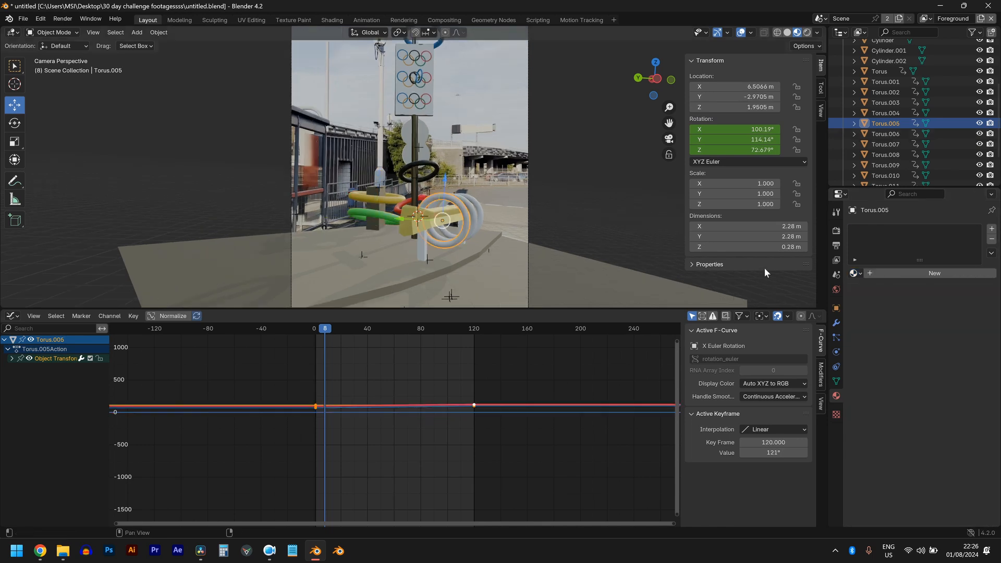
pyautogui.click(854, 275)
pyautogui.scroll(-3, 892, 376)
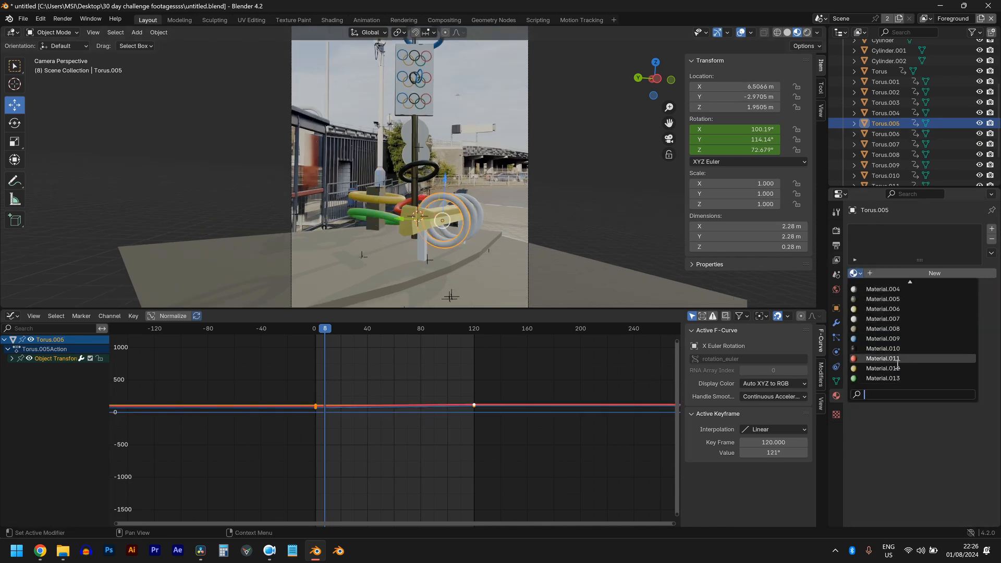
pyautogui.click(887, 338)
# - Assign the black Material.010 to the middle upright ring on the beam and the red Material.011 to the rearmost one
pyautogui.click(473, 228)
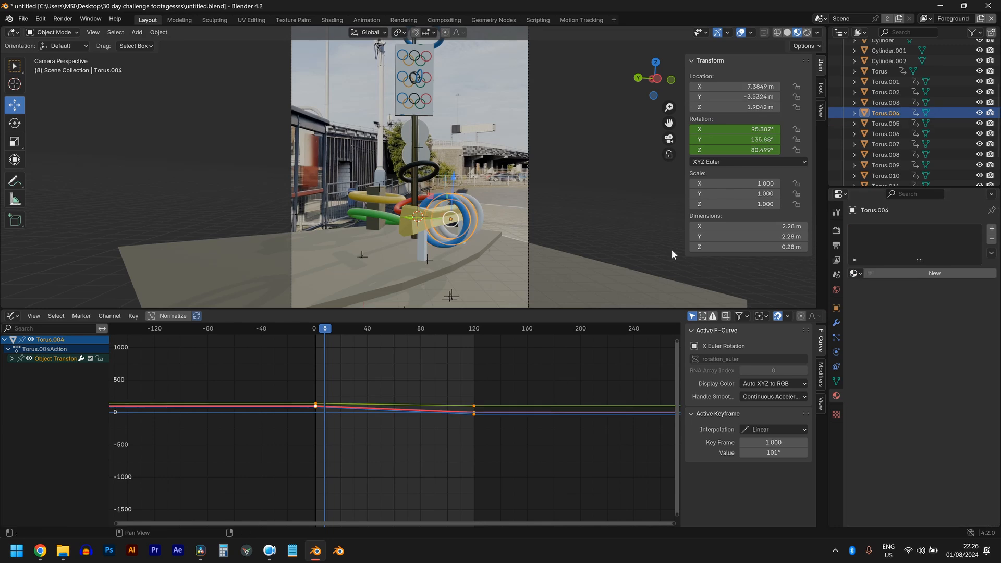
pyautogui.click(854, 273)
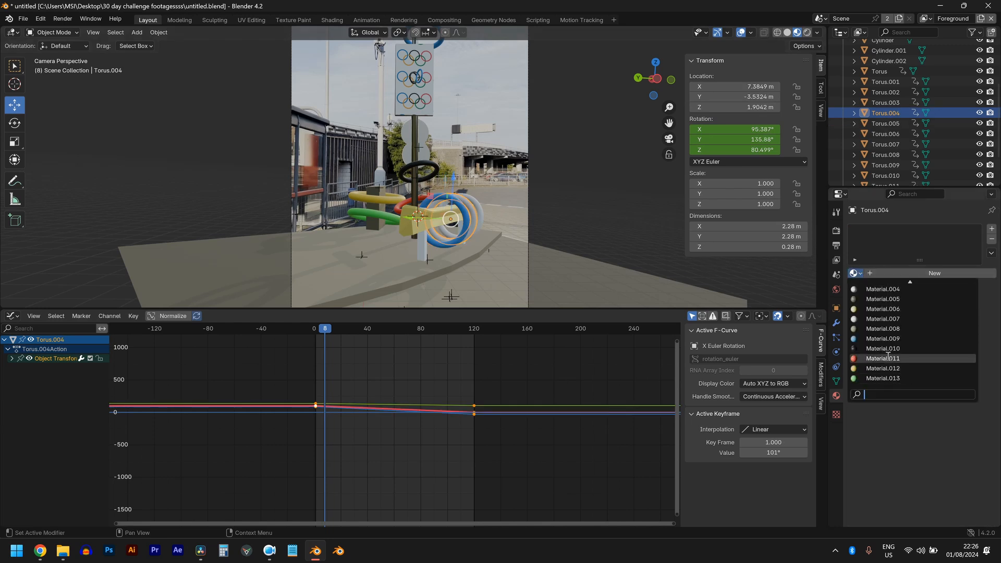
pyautogui.click(879, 347)
pyautogui.click(484, 216)
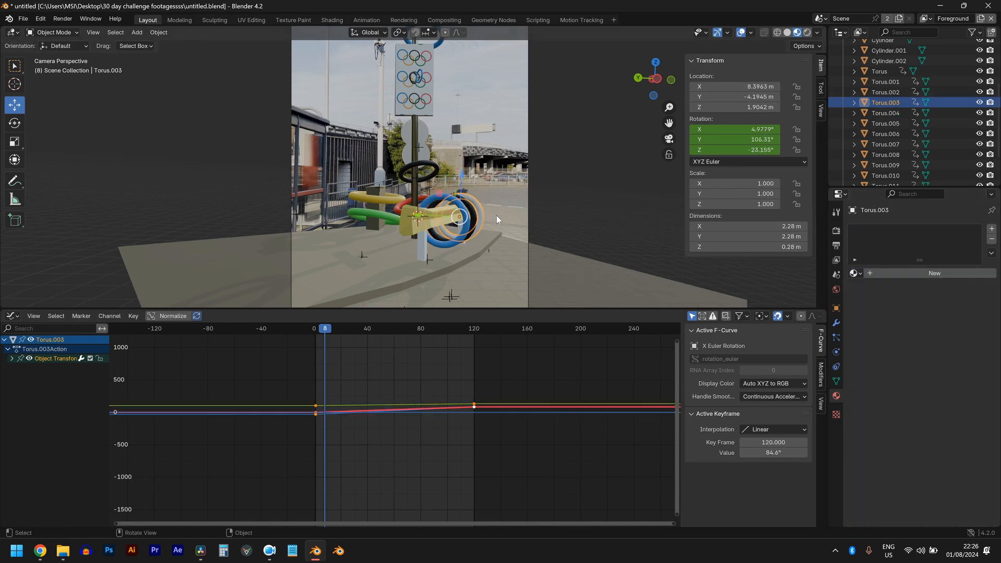
pyautogui.click(854, 273)
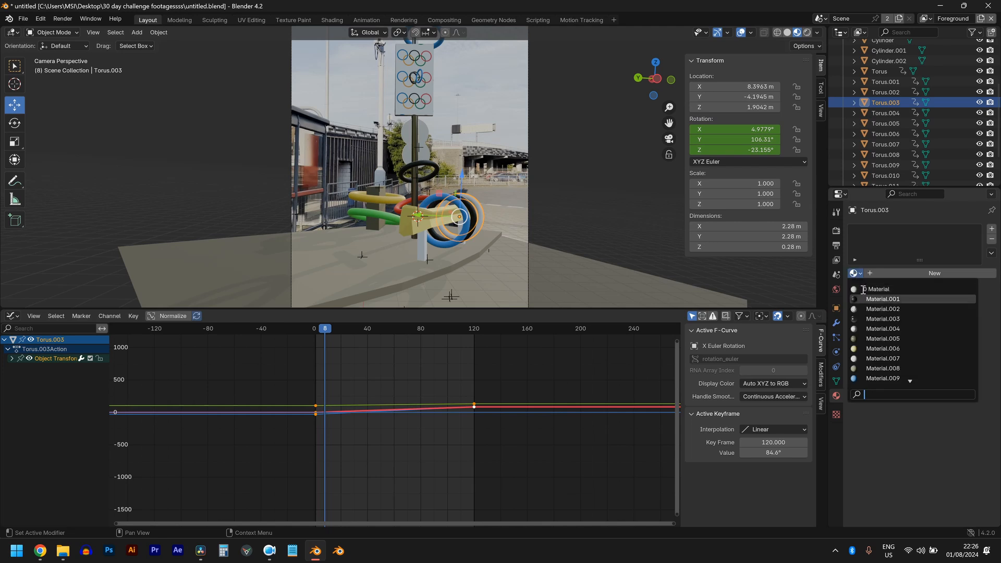
pyautogui.click(881, 373)
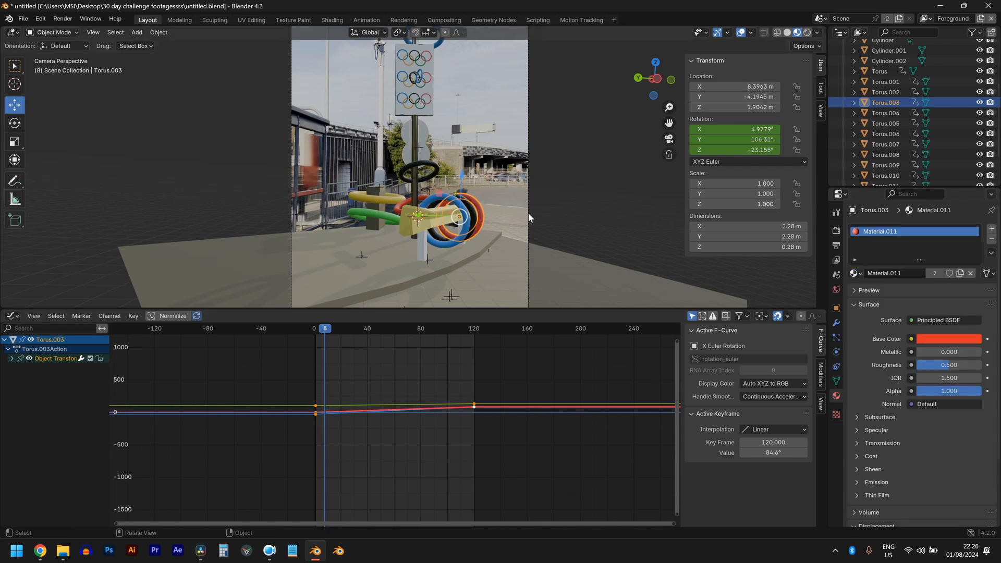
# - Deselect the ring, switch the viewport to Rendered shading and save the file
pyautogui.click(487, 253)
pyautogui.scroll(3, 464, 261)
pyautogui.keyDown('shift'); pyautogui.moveTo(464, 261); pyautogui.dragTo(397, 46, button='middle'); pyautogui.keyUp('shift')
pyautogui.scroll(2, 385, 89)
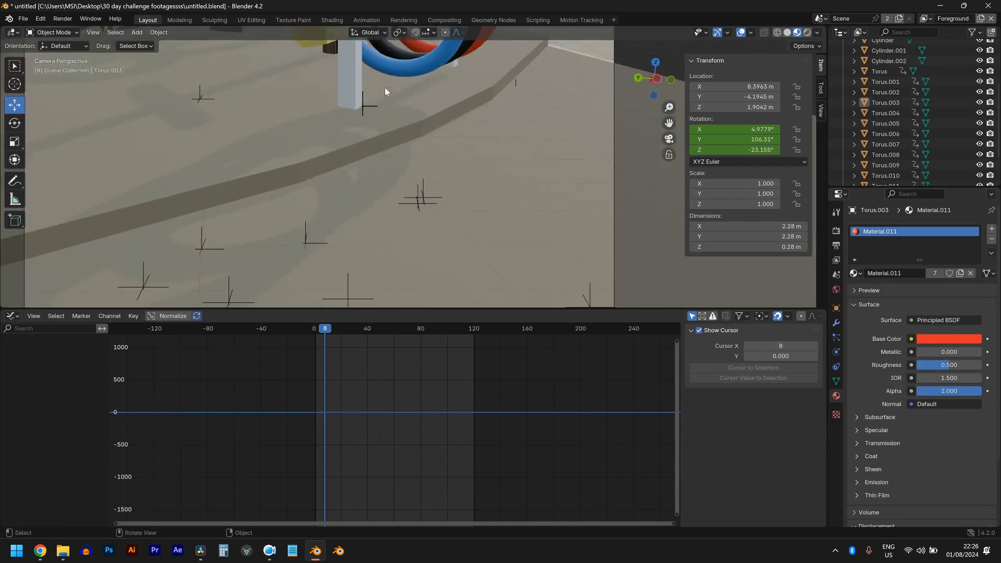
pyautogui.scroll(-5, 385, 88)
pyautogui.click(807, 32)
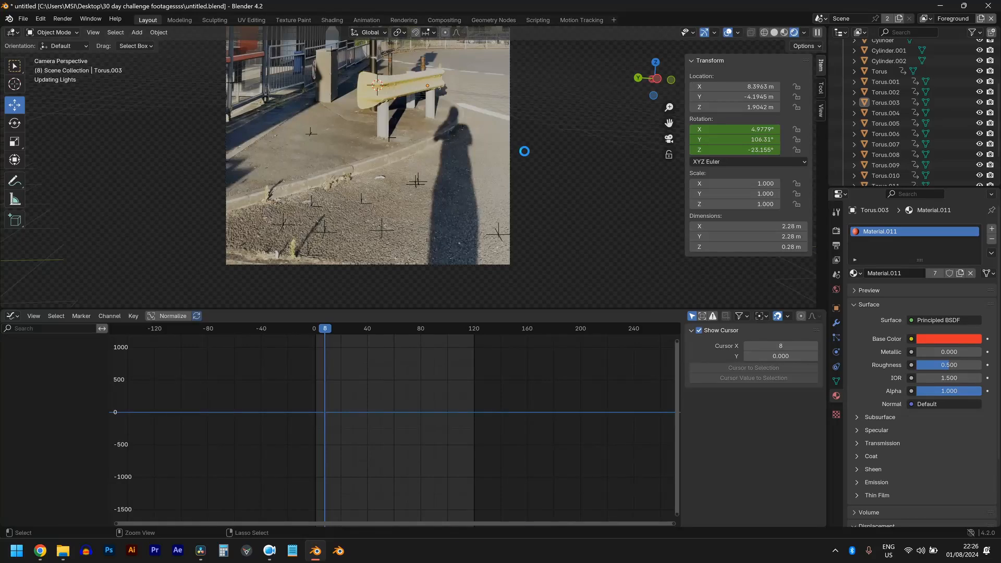
pyautogui.hotkey('ctrl', 's')
pyautogui.scroll(-3, 526, 102)
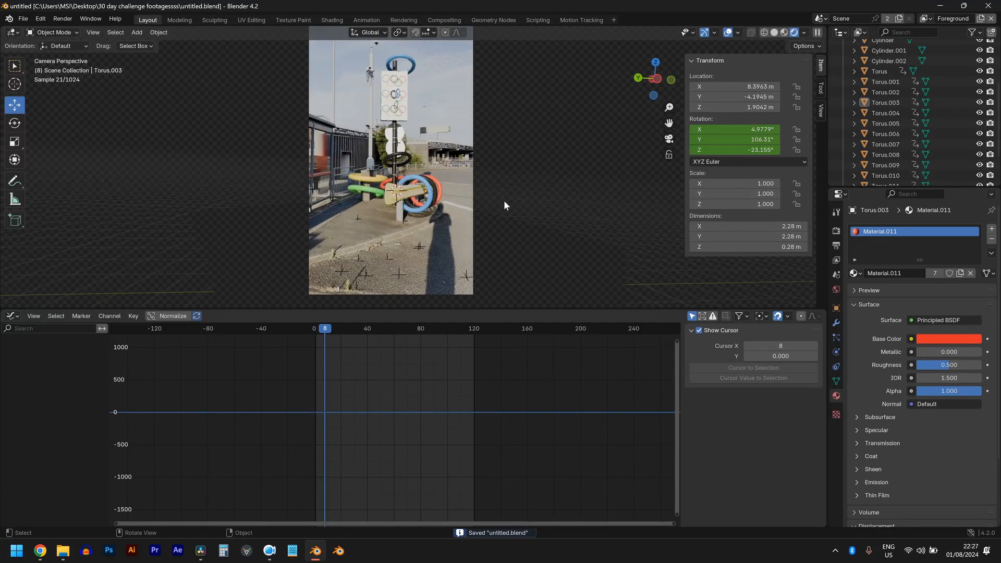
pyautogui.scroll(2, 505, 201)
pyautogui.scroll(-2, 514, 191)
pyautogui.scroll(-1, 546, 166)
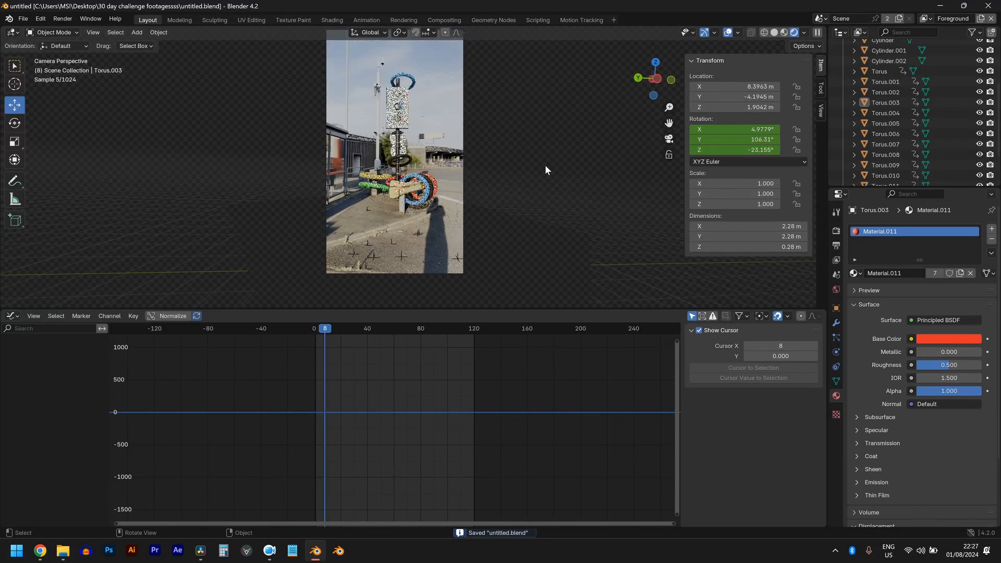
# - Play back the colored ring animation in Rendered shading
pyautogui.press('space')
pyautogui.scroll(2, 456, 245)
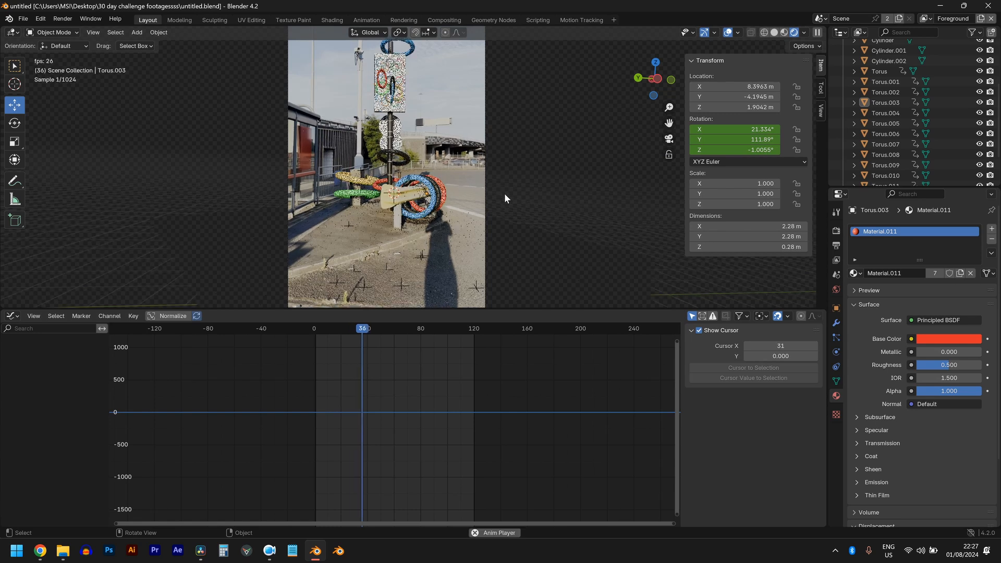
pyautogui.scroll(-2, 505, 193)
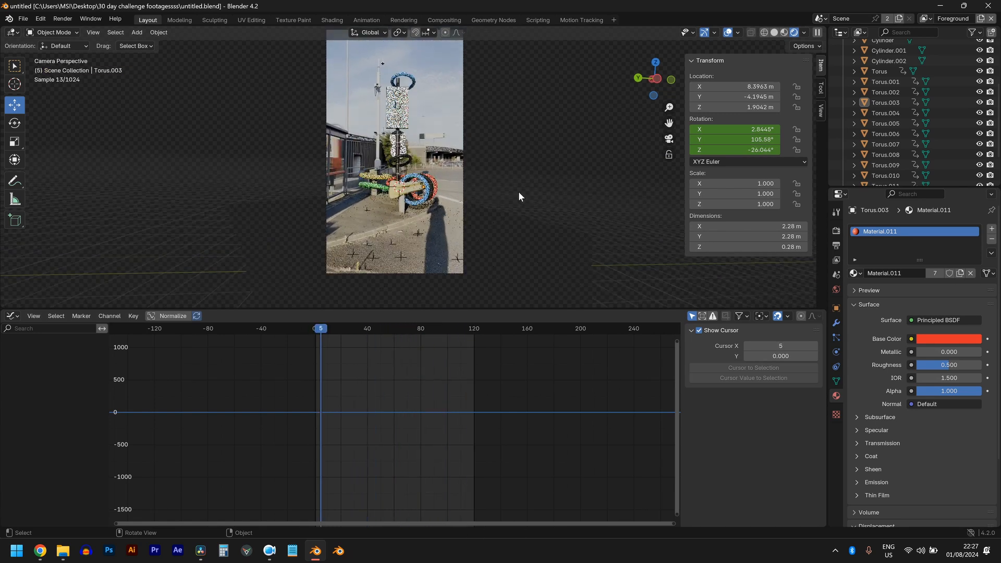
# - Scrub to frame 124 and examine the rendered rings and their shadows up close
pyautogui.moveTo(368, 330); pyautogui.dragTo(478, 329)
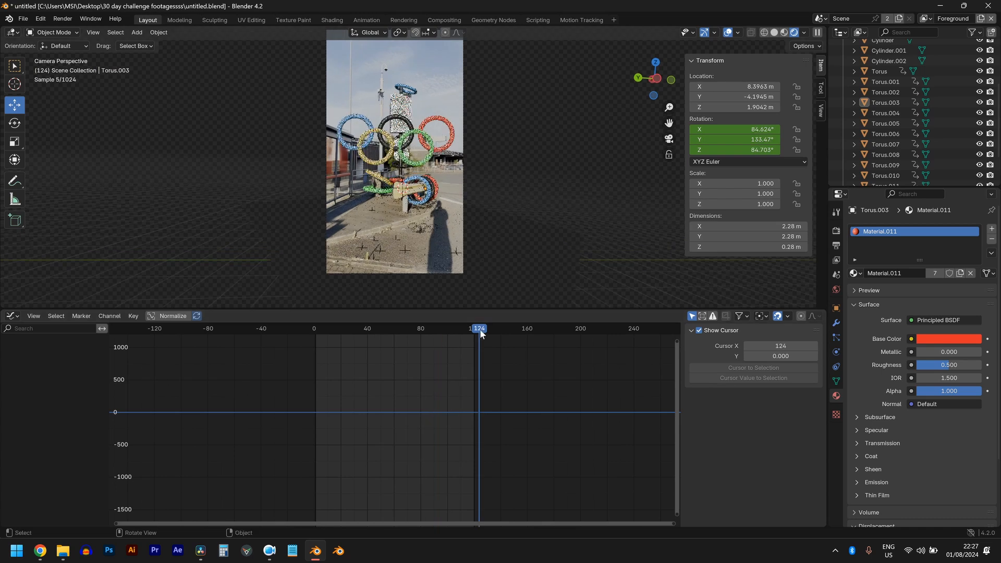
pyautogui.click(509, 259)
pyautogui.scroll(2, 509, 260)
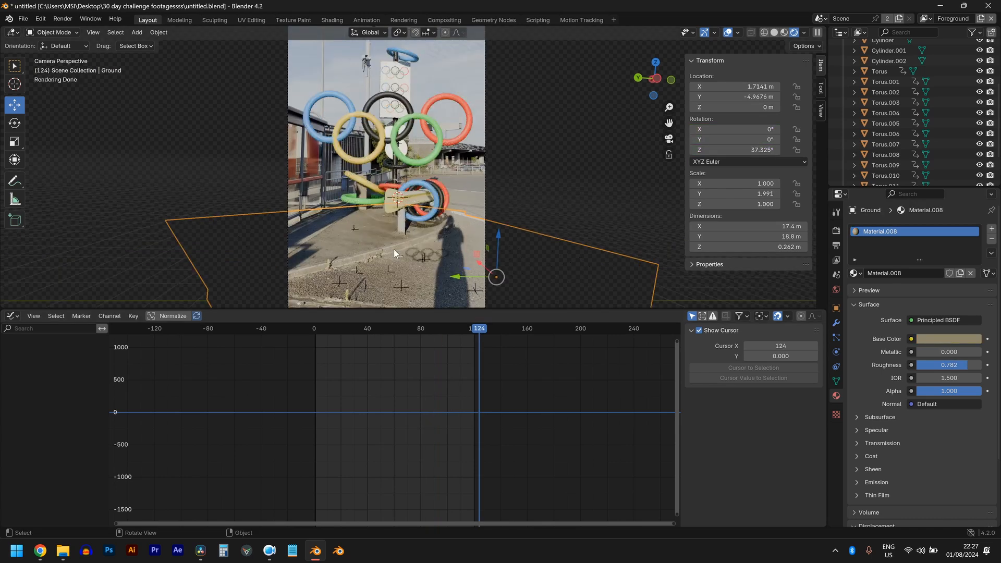
pyautogui.scroll(4, 405, 217)
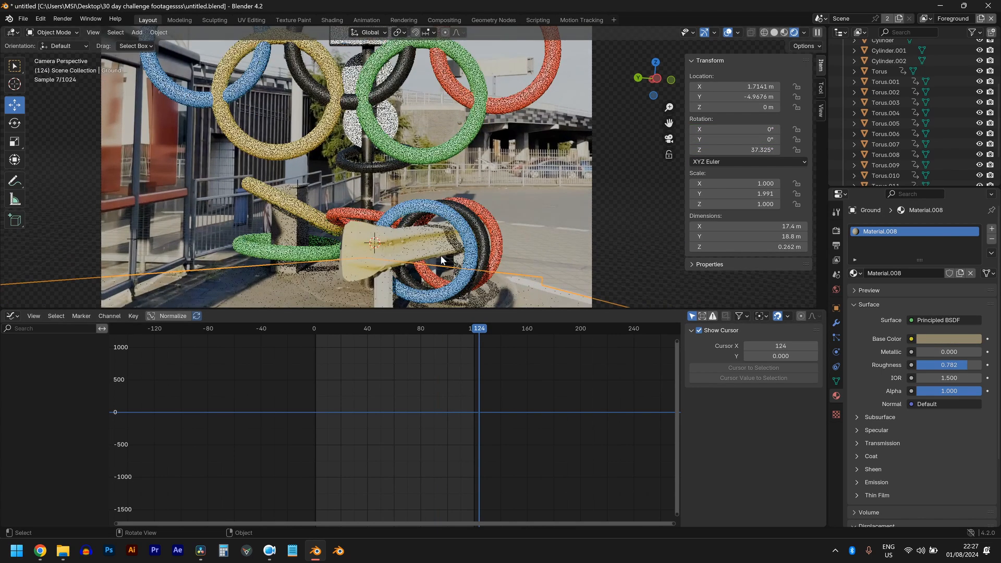
pyautogui.scroll(-2, 454, 258)
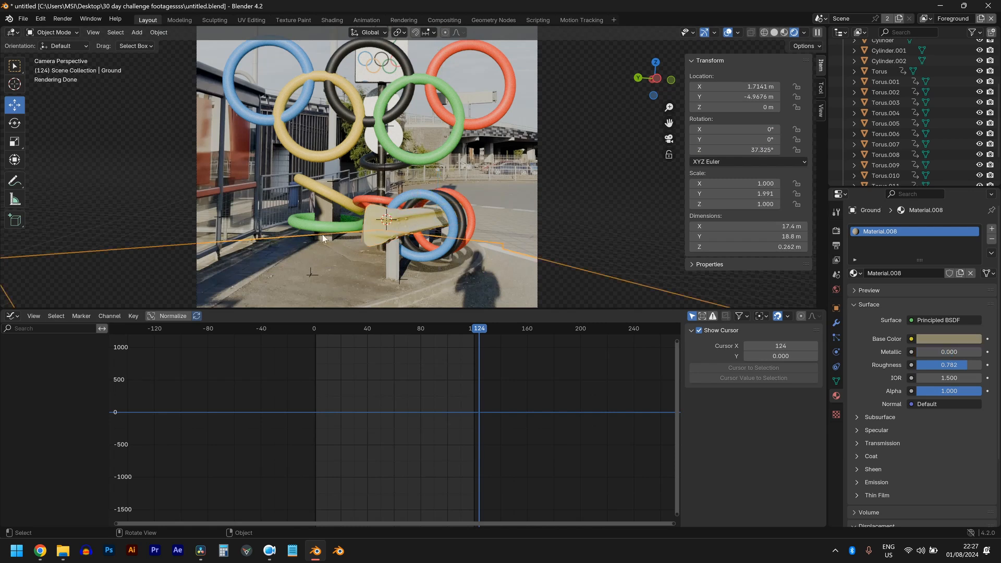
pyautogui.click(331, 197)
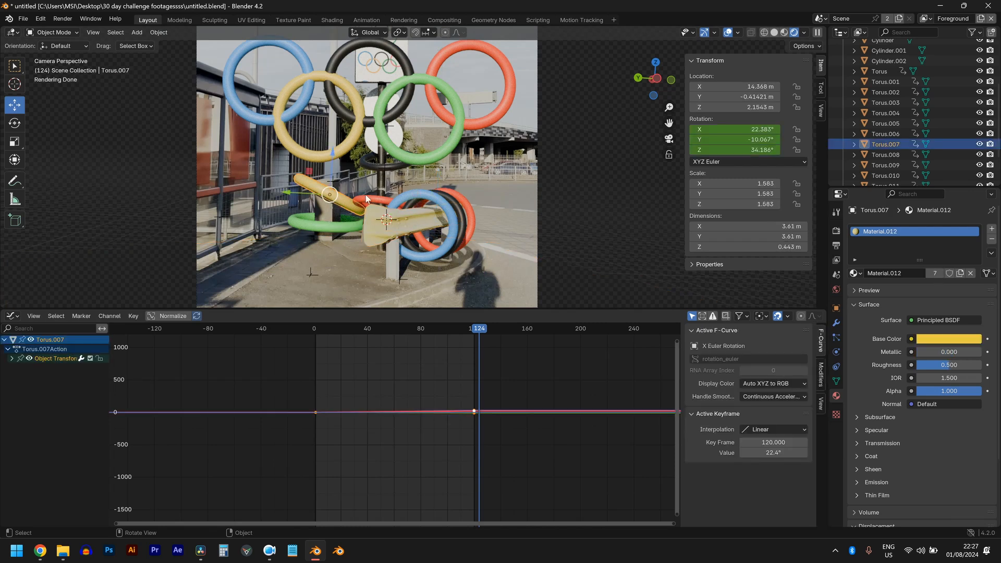
pyautogui.press('r')
pyautogui.press('r')
pyautogui.rightClick(416, 202)
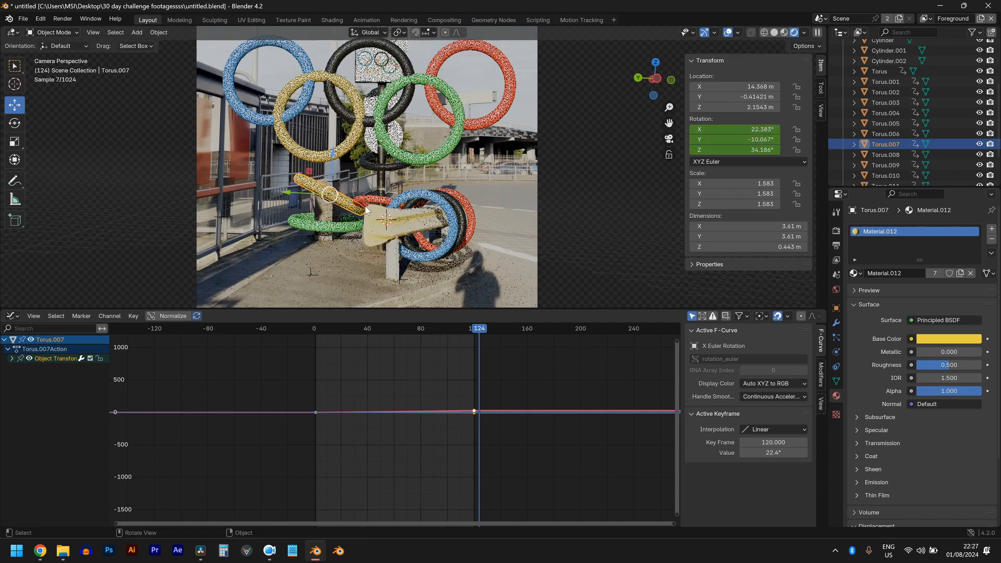
# - Replay the animation with nothing selected and examine the rings' motion across the whole camera frame
pyautogui.keyDown('shift'); pyautogui.moveTo(417, 201); pyautogui.dragTo(410, 334, button='middle'); pyautogui.keyUp('shift')
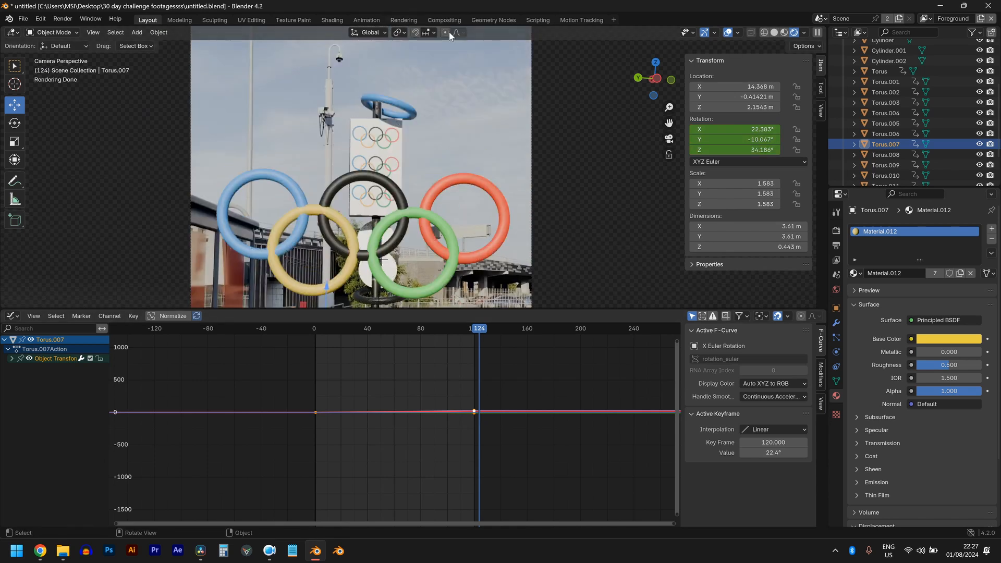
pyautogui.click(398, 103)
pyautogui.press('space')
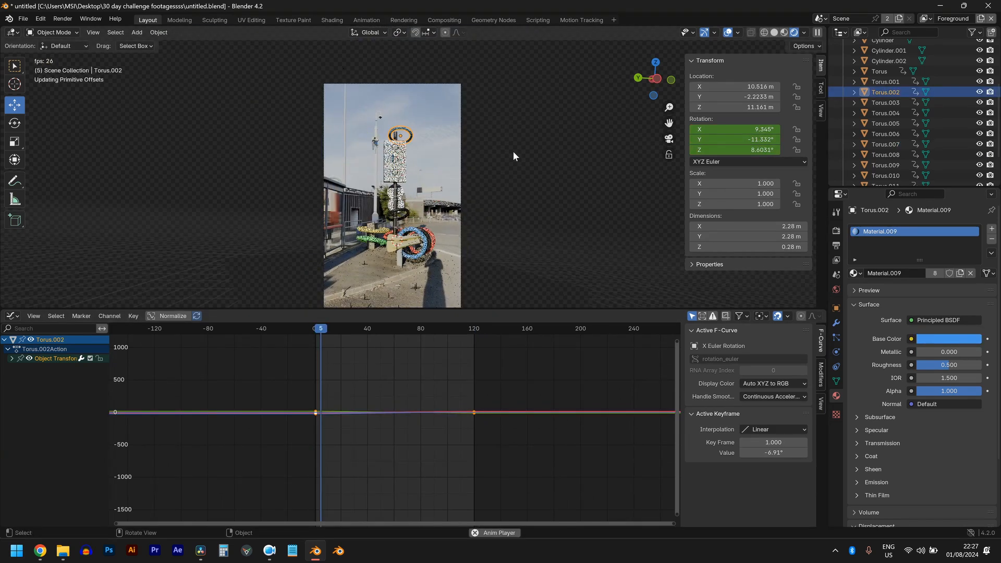
pyautogui.scroll(-2, 521, 159)
pyautogui.click(567, 164)
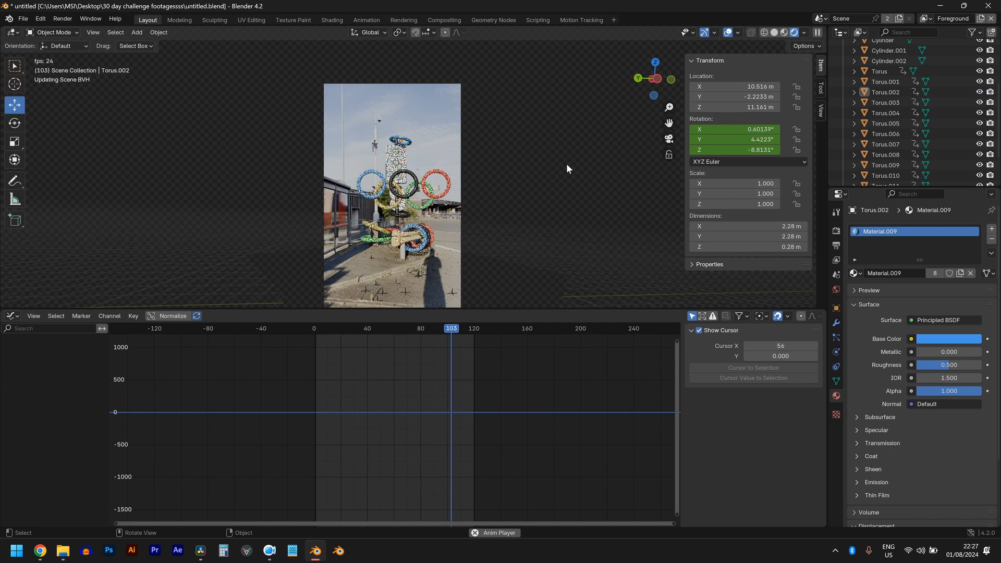
pyautogui.keyDown('shift'); pyautogui.moveTo(547, 186); pyautogui.dragTo(561, 120, button='middle'); pyautogui.keyUp('shift')
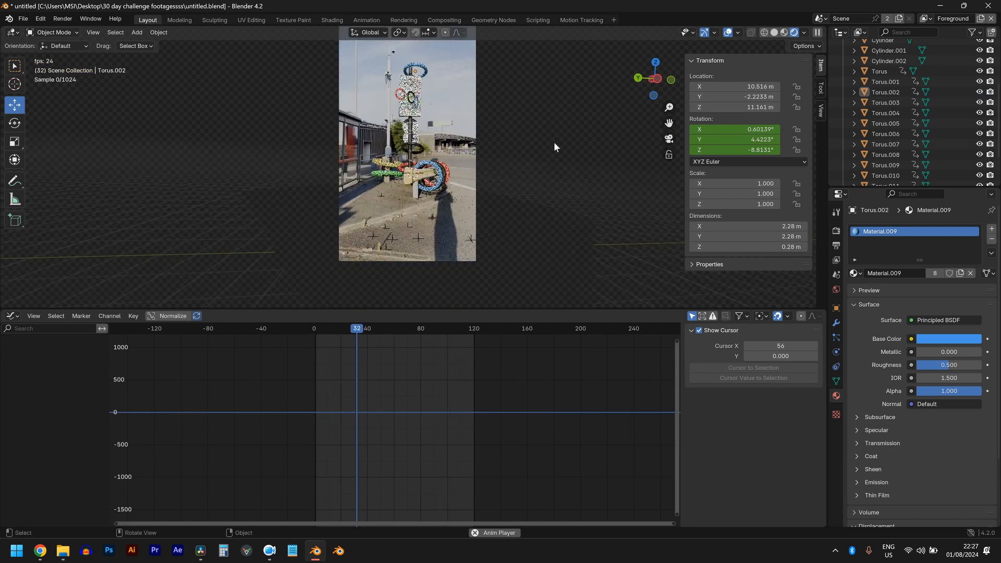
pyautogui.scroll(1, 525, 163)
pyautogui.keyDown('shift'); pyautogui.moveTo(506, 170); pyautogui.dragTo(503, 209, button='middle'); pyautogui.keyUp('shift')
pyautogui.scroll(1, 503, 209)
pyautogui.scroll(-2, 503, 209)
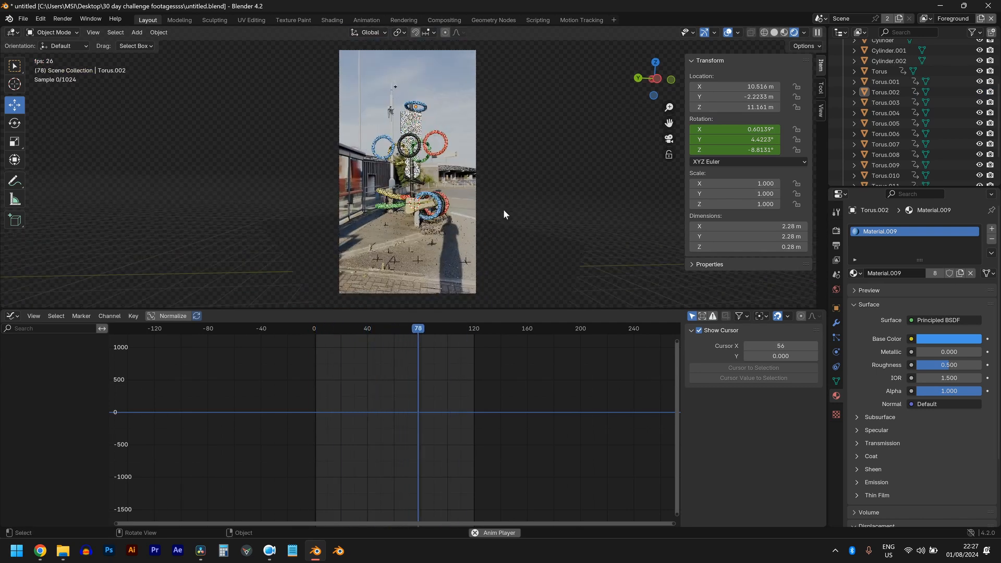